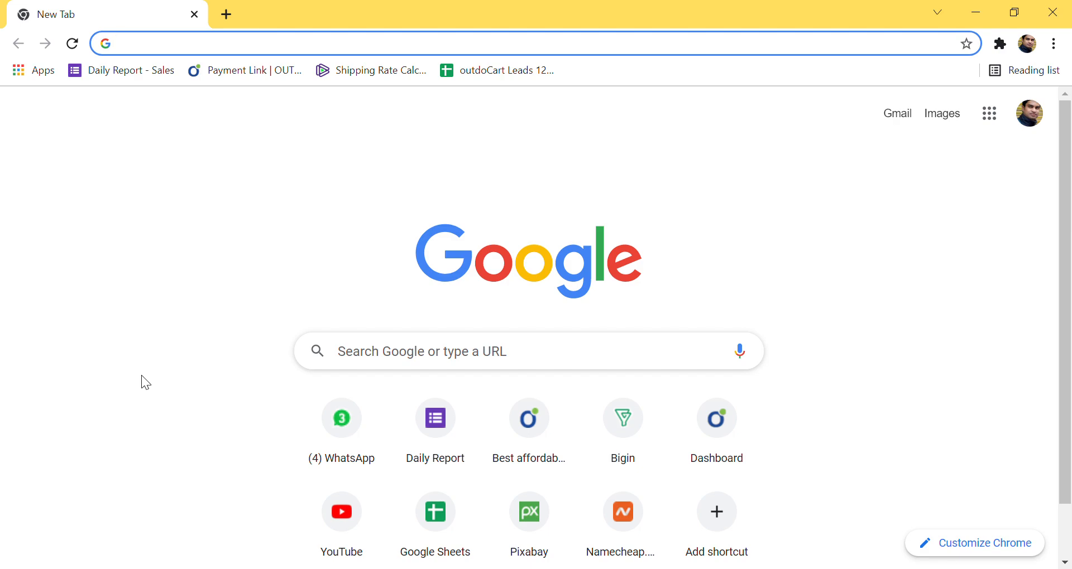
click(384, 52)
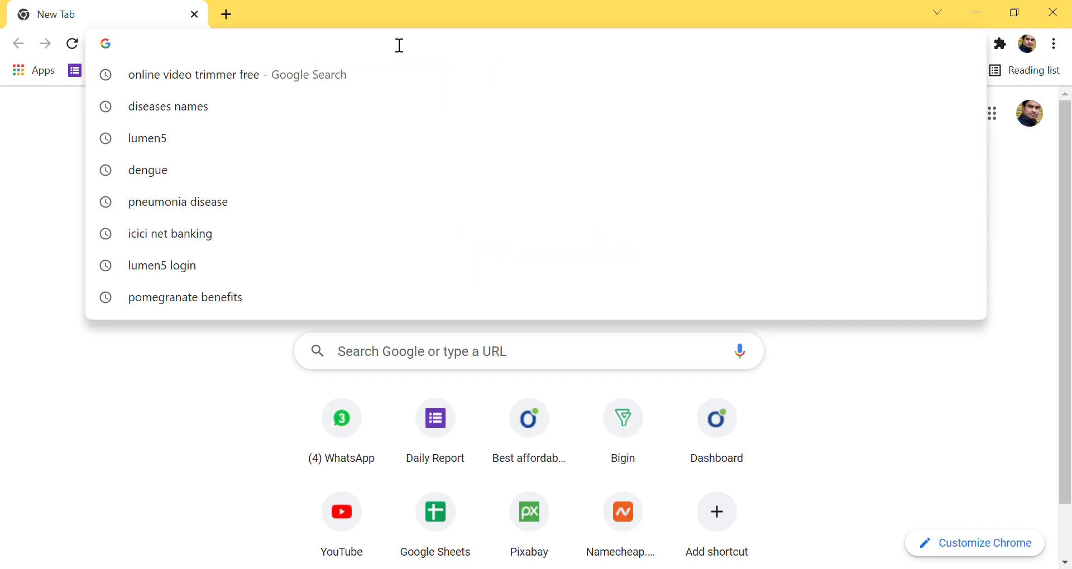
click(62, 460)
click(424, 355)
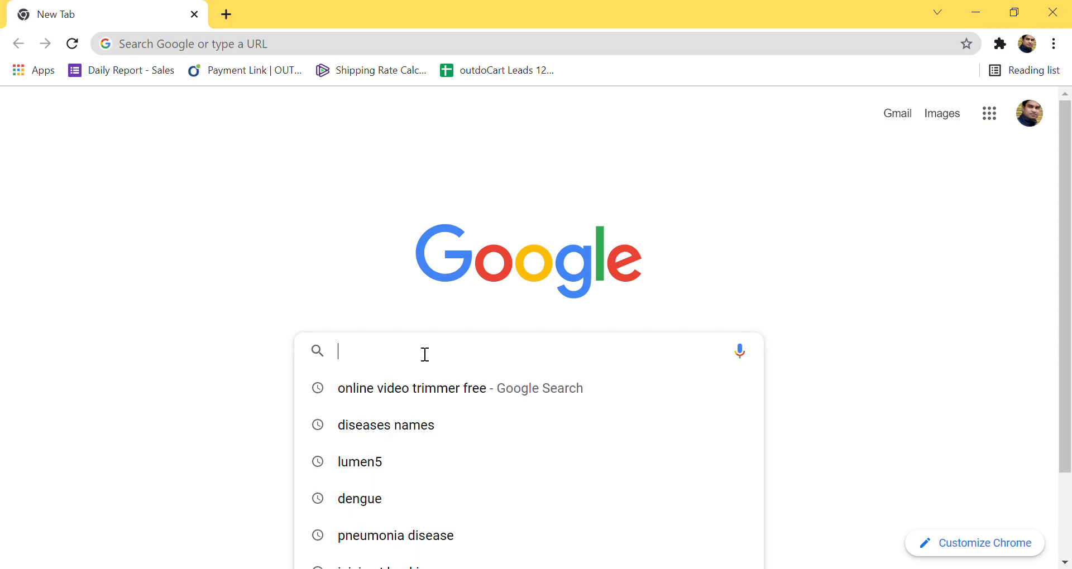
text(wwwo)
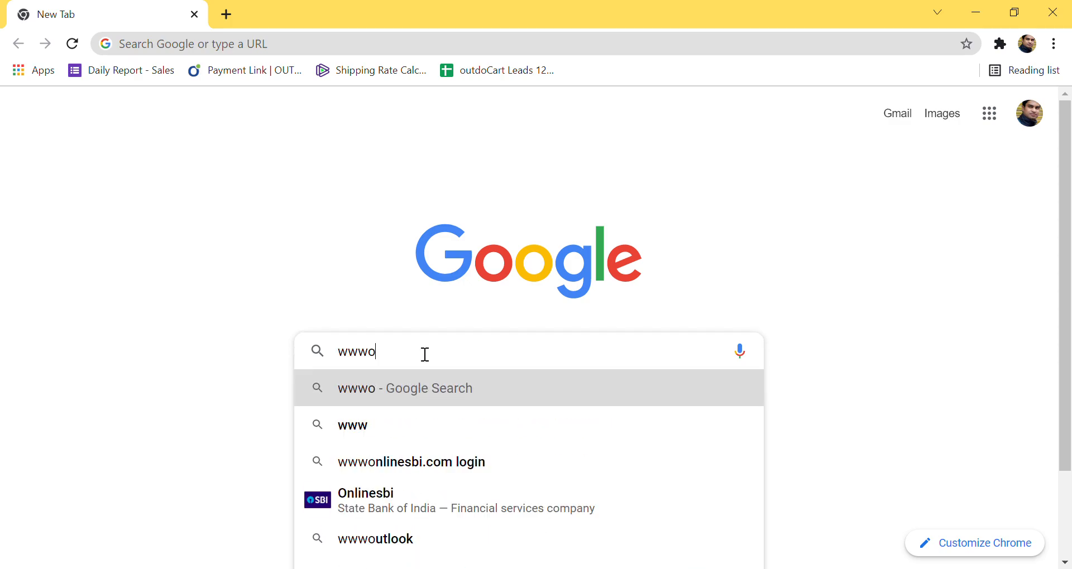
key(BackSpace)
text(.outd)
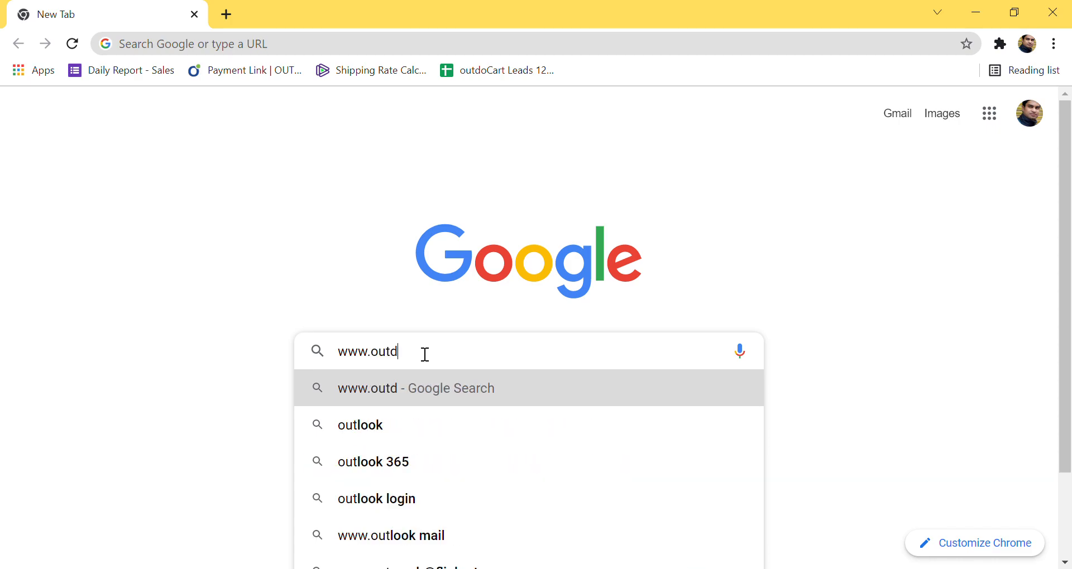
text(ocart.com)
key(Return)
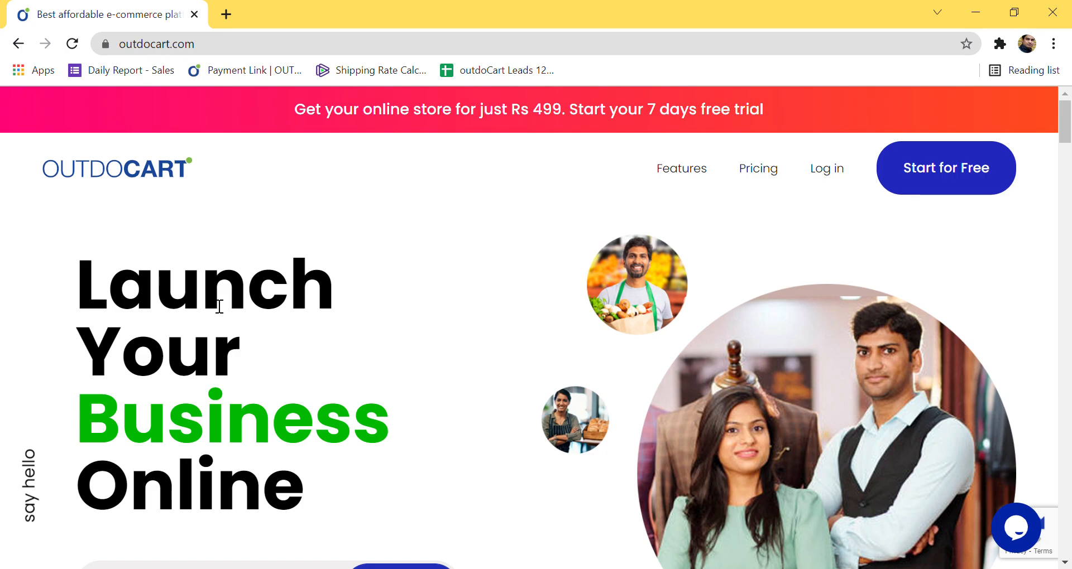
scroll(385, 309, down, 2)
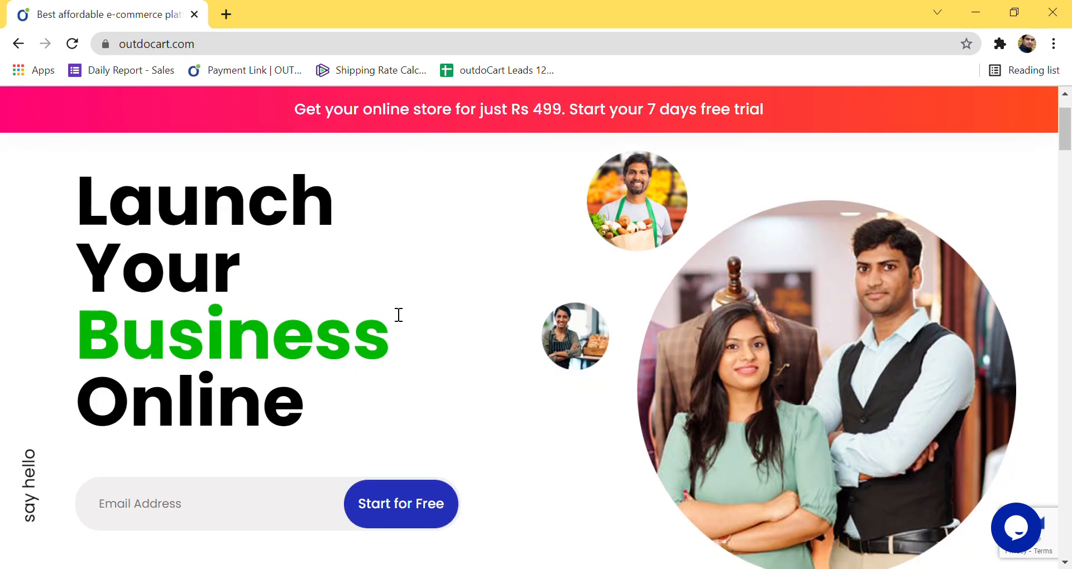
scroll(397, 309, down, 8)
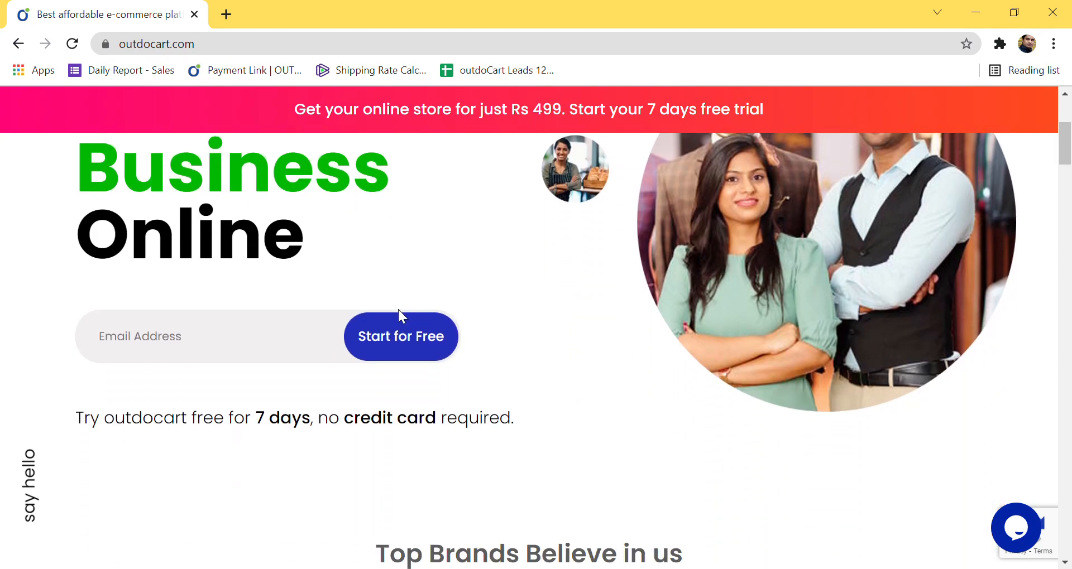
scroll(406, 318, down, 1)
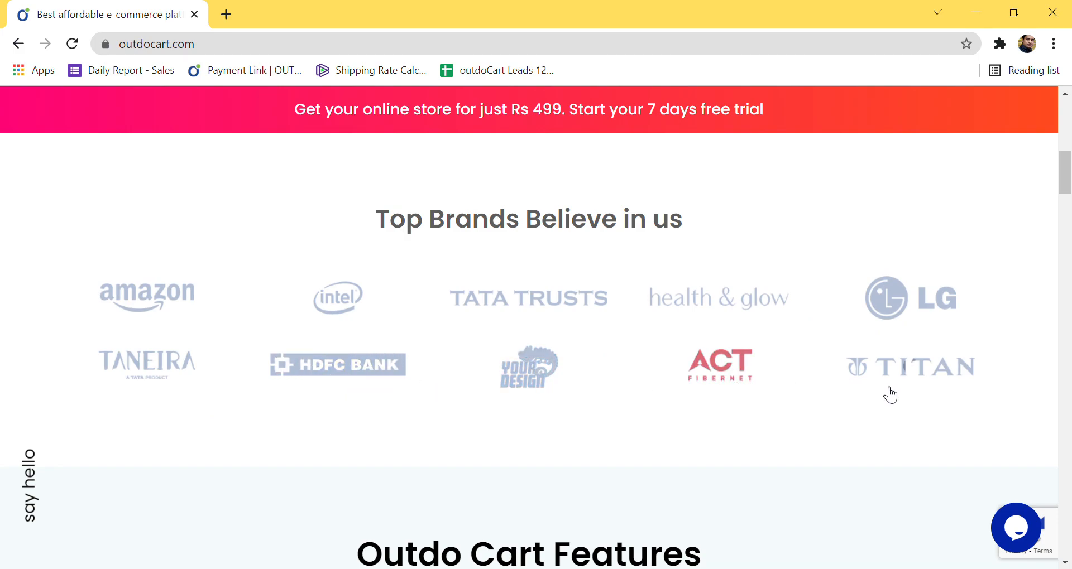
scroll(539, 379, down, 3)
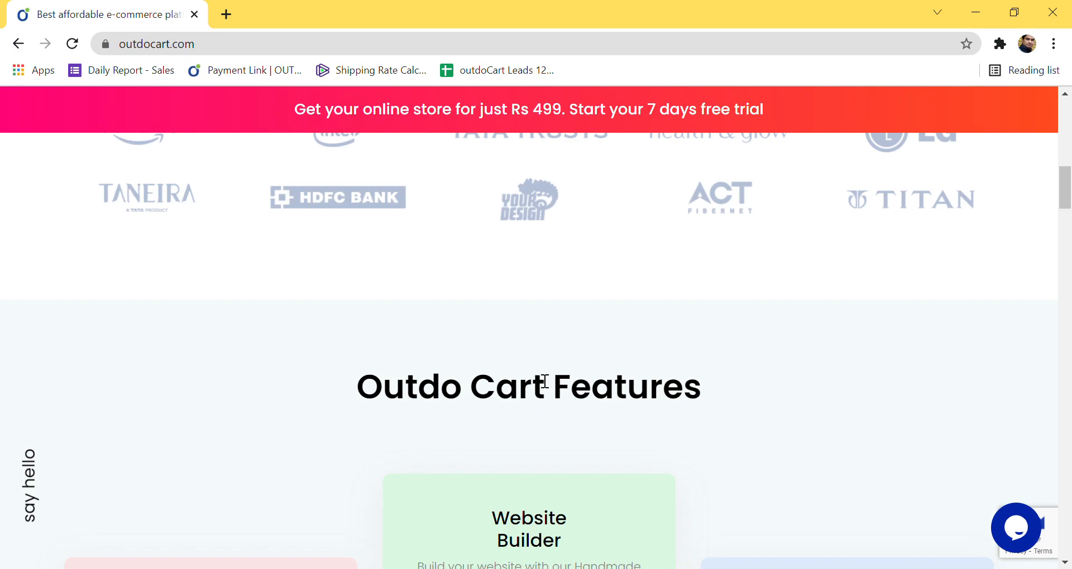
scroll(541, 382, up, 4)
scroll(543, 385, up, 1)
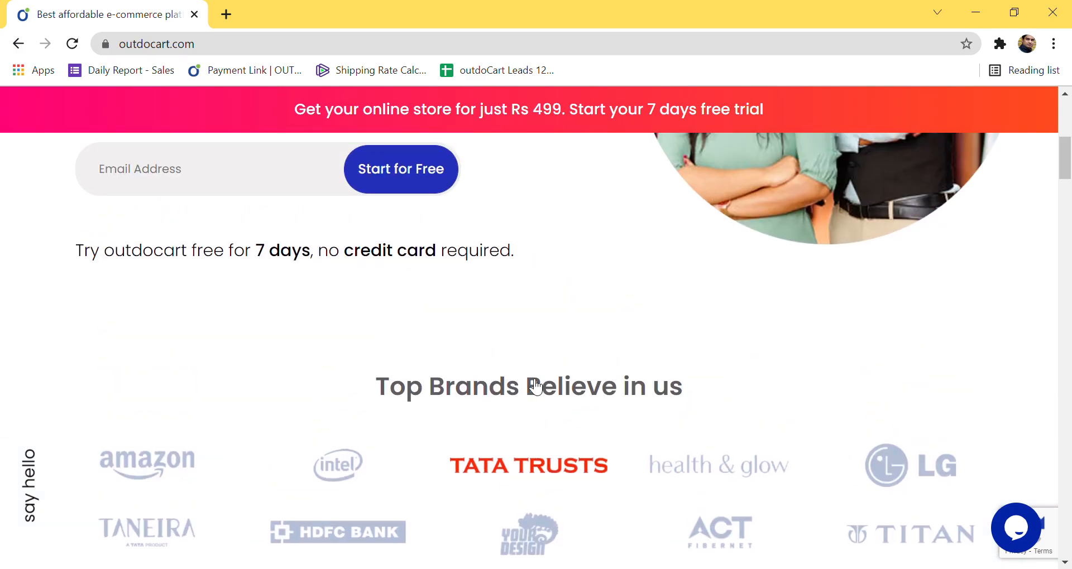
scroll(538, 387, down, 4)
scroll(538, 387, down, 3)
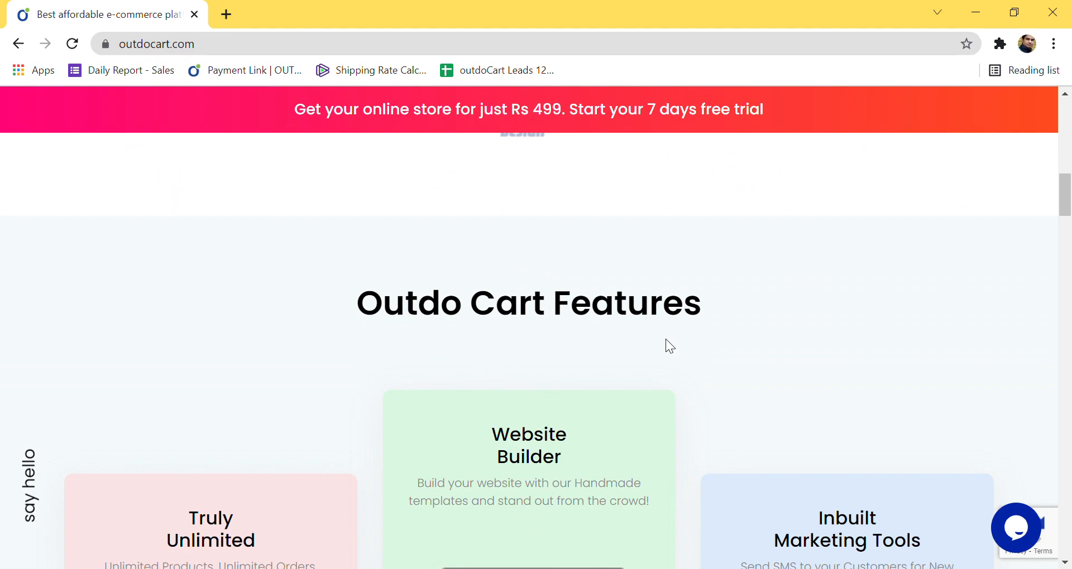
scroll(665, 339, down, 3)
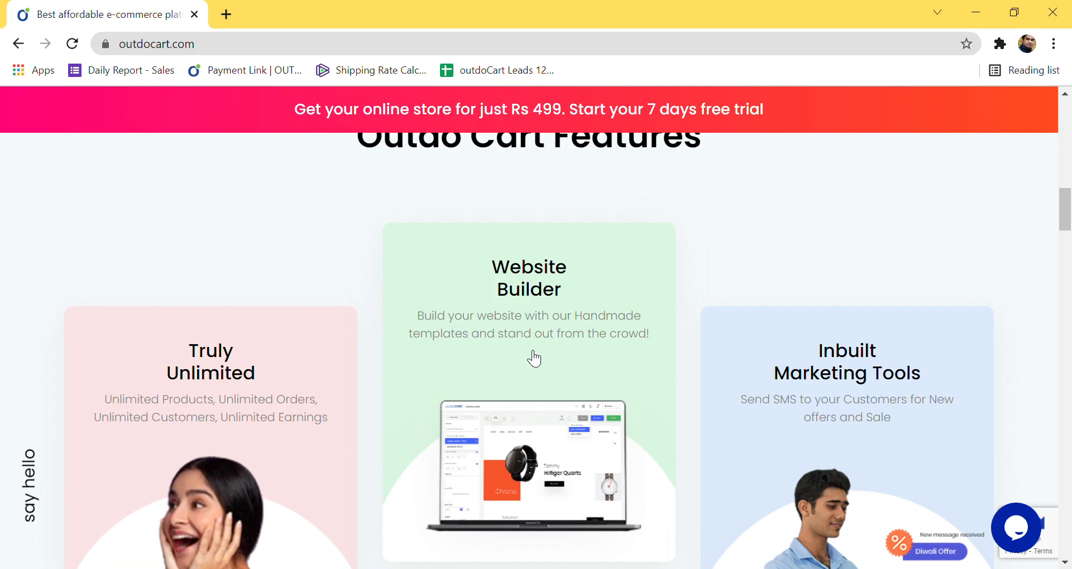
scroll(535, 359, down, 1)
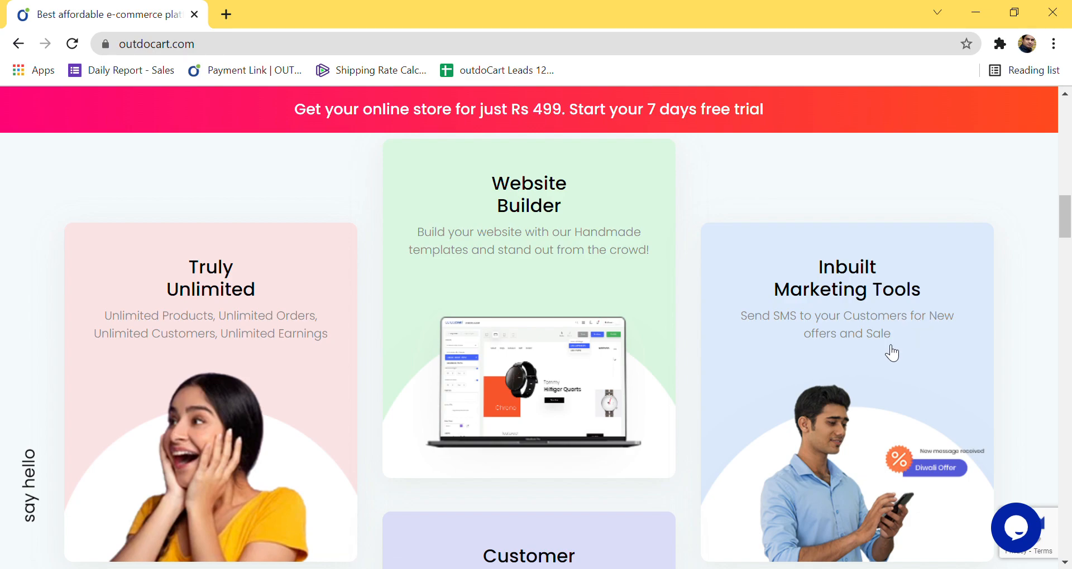
scroll(900, 359, down, 2)
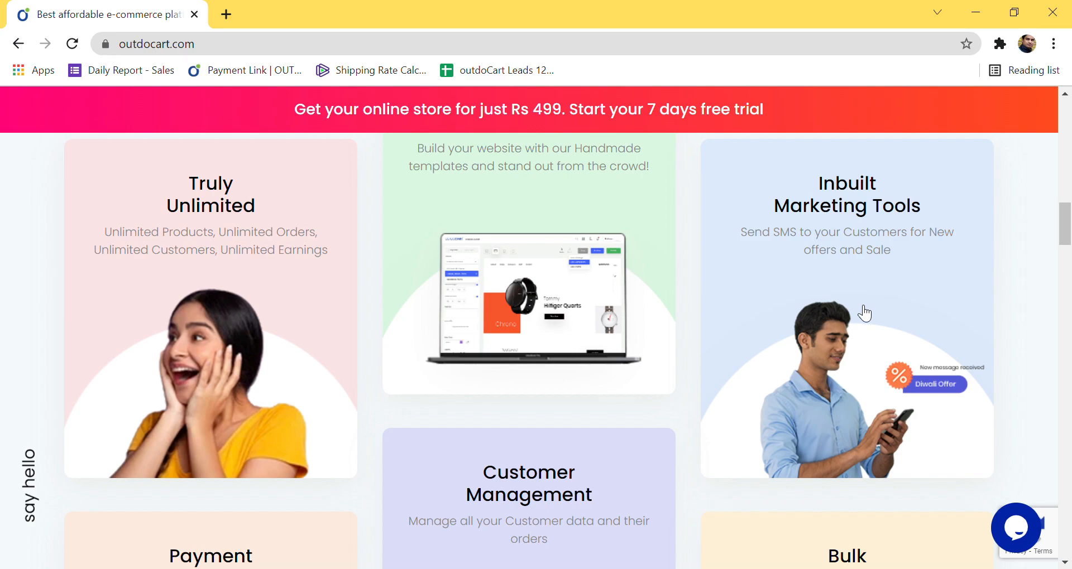
scroll(864, 314, down, 6)
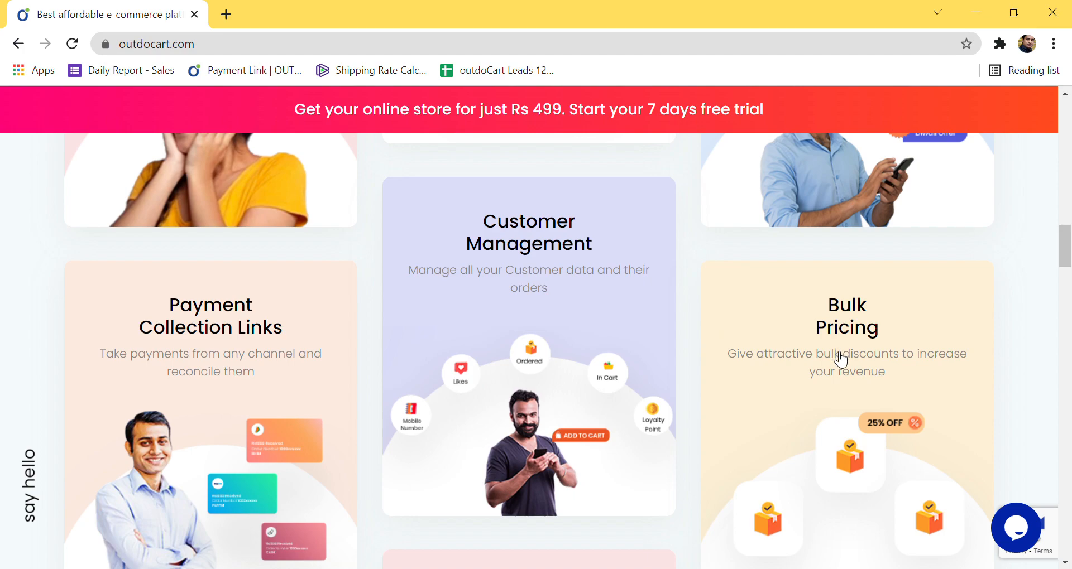
scroll(841, 360, down, 1)
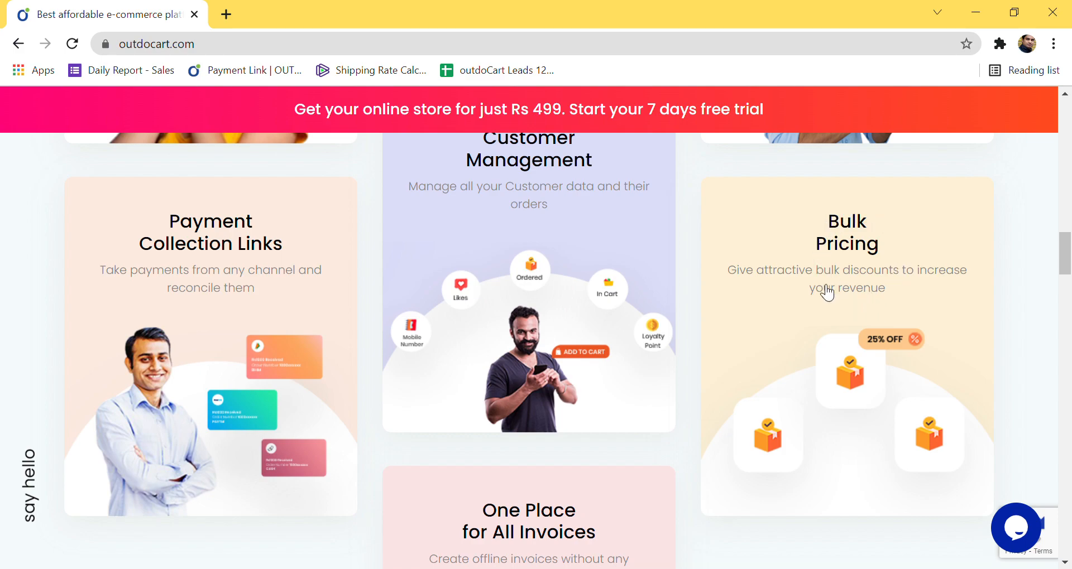
scroll(897, 265, down, 1)
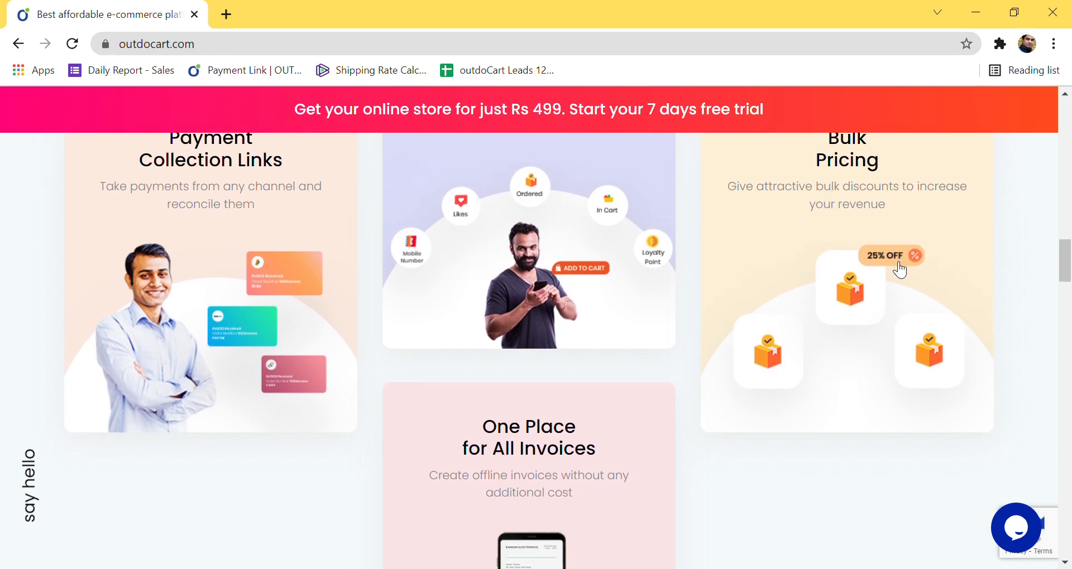
scroll(898, 273, down, 2)
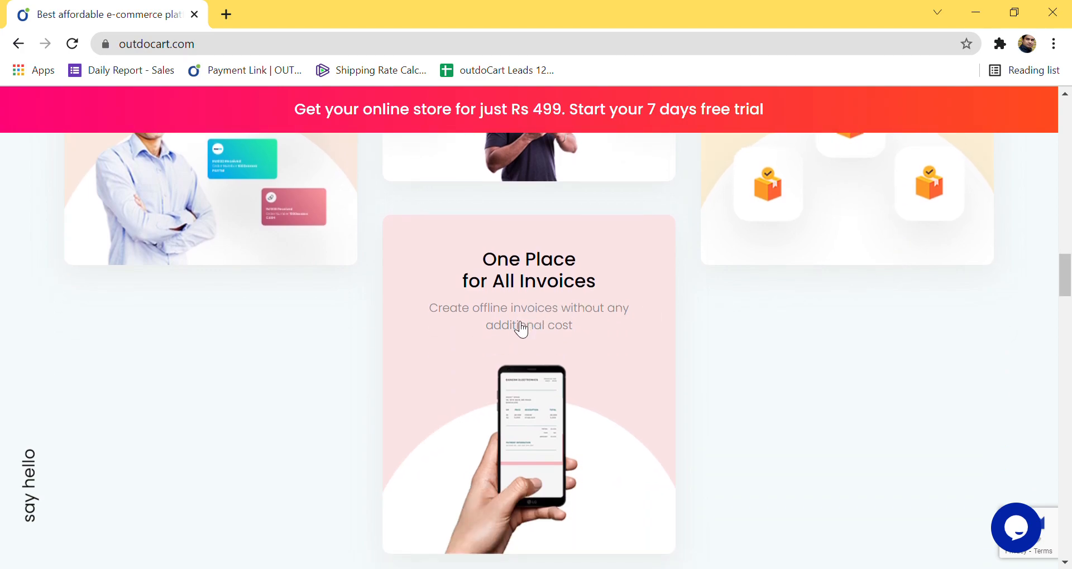
scroll(531, 334, down, 1)
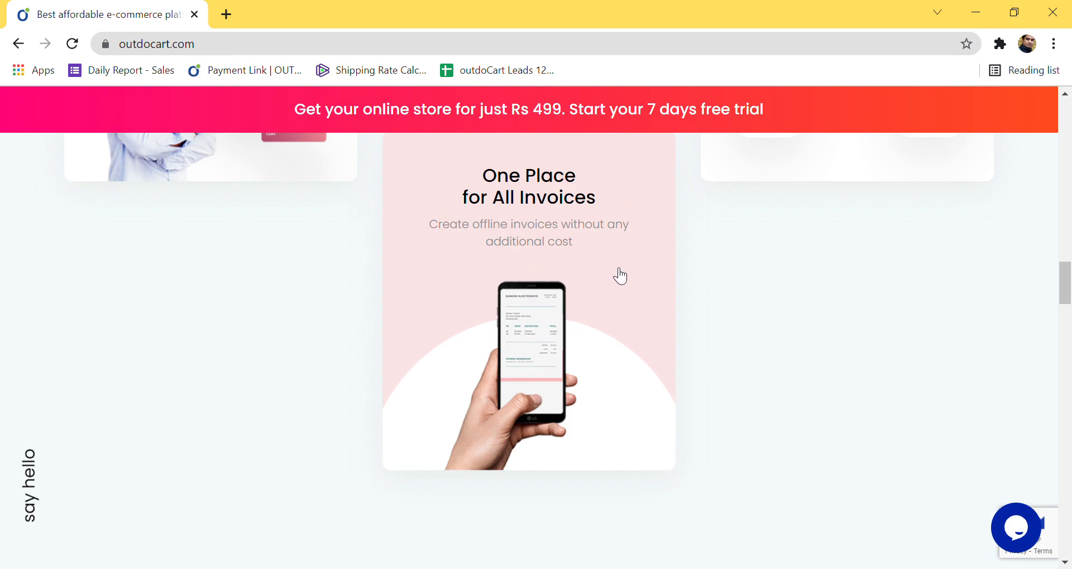
scroll(618, 282, down, 5)
scroll(619, 285, up, 4)
scroll(620, 287, up, 2)
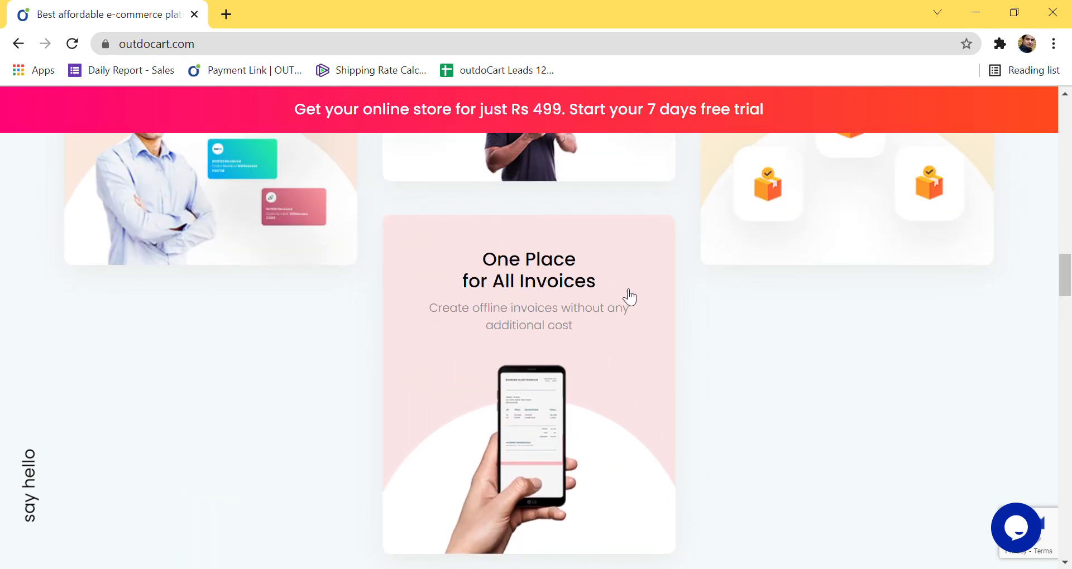
scroll(631, 297, down, 3)
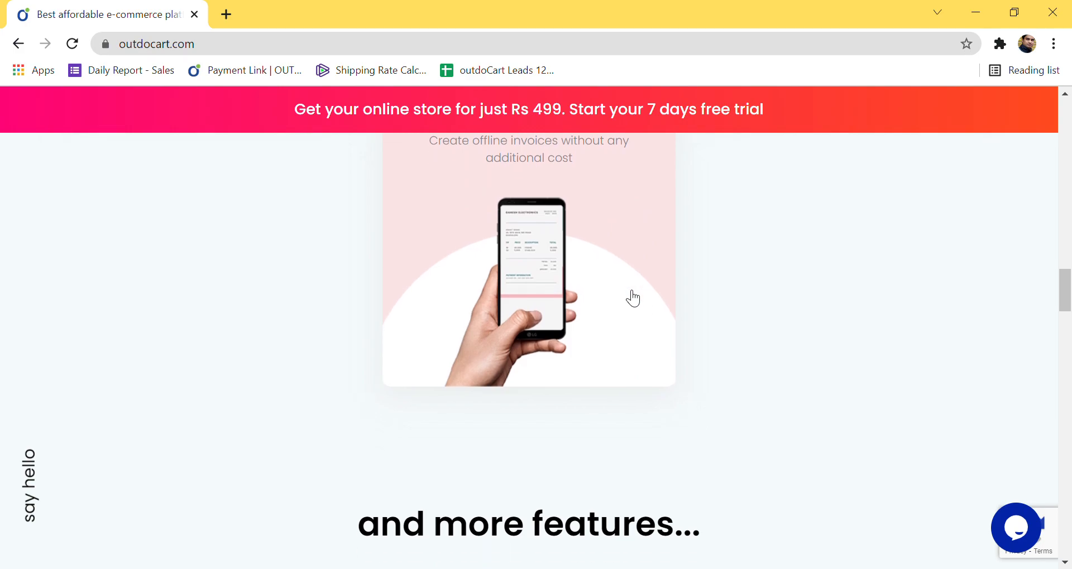
scroll(628, 265, down, 3)
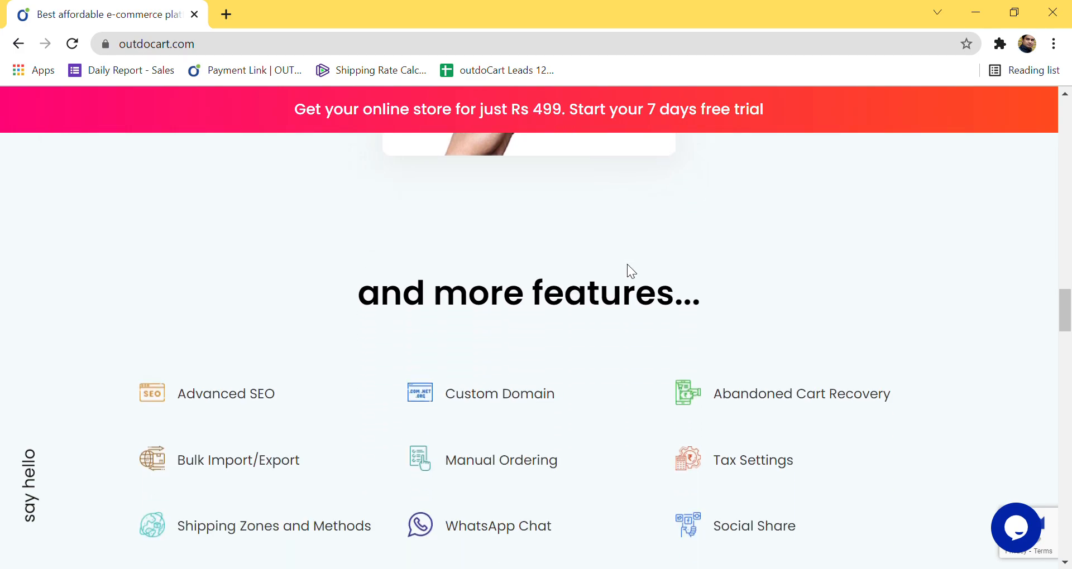
scroll(627, 265, down, 1)
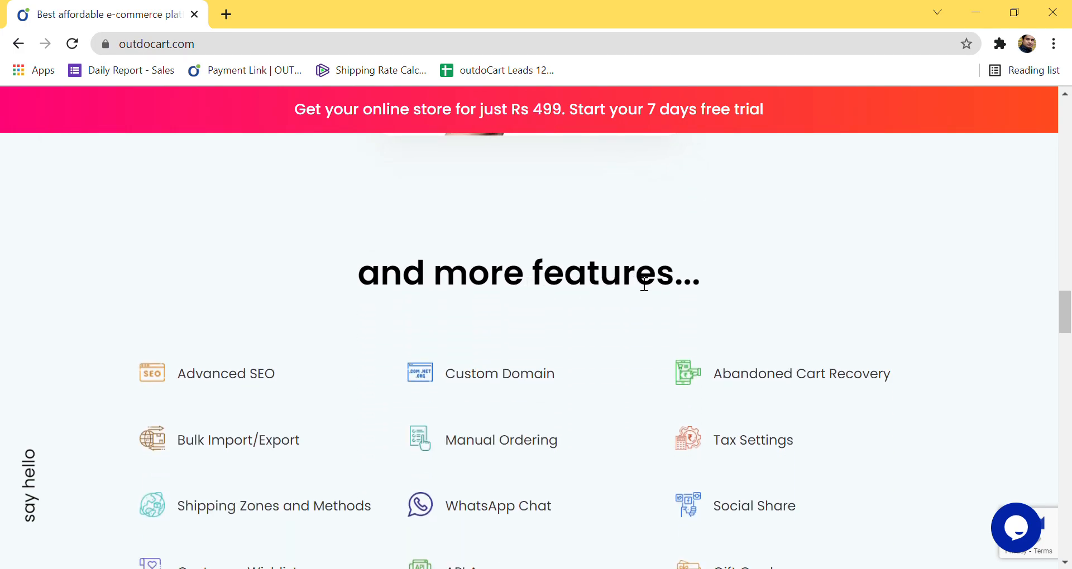
scroll(644, 282, down, 1)
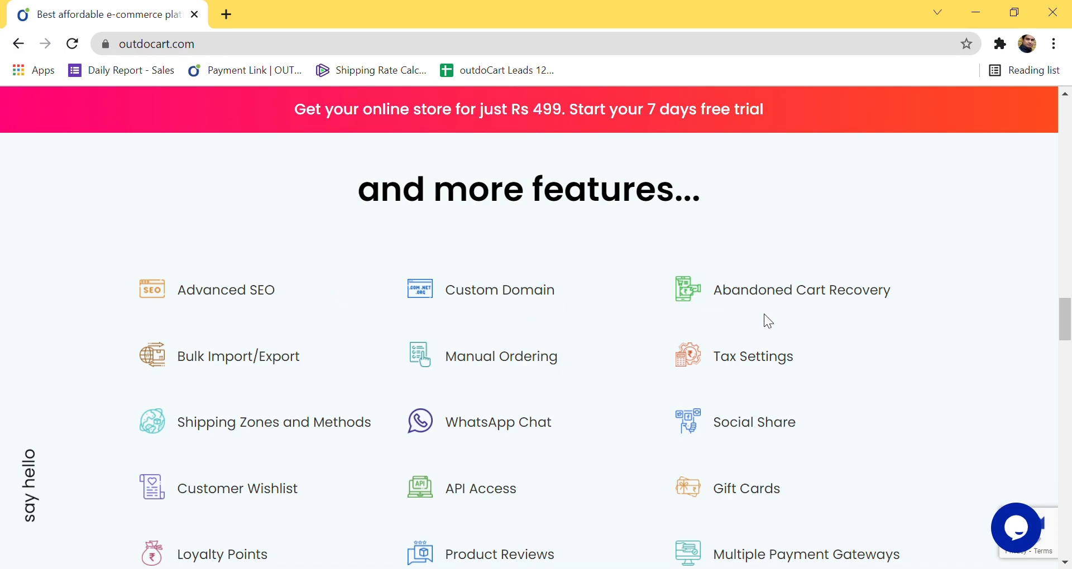
scroll(766, 317, down, 3)
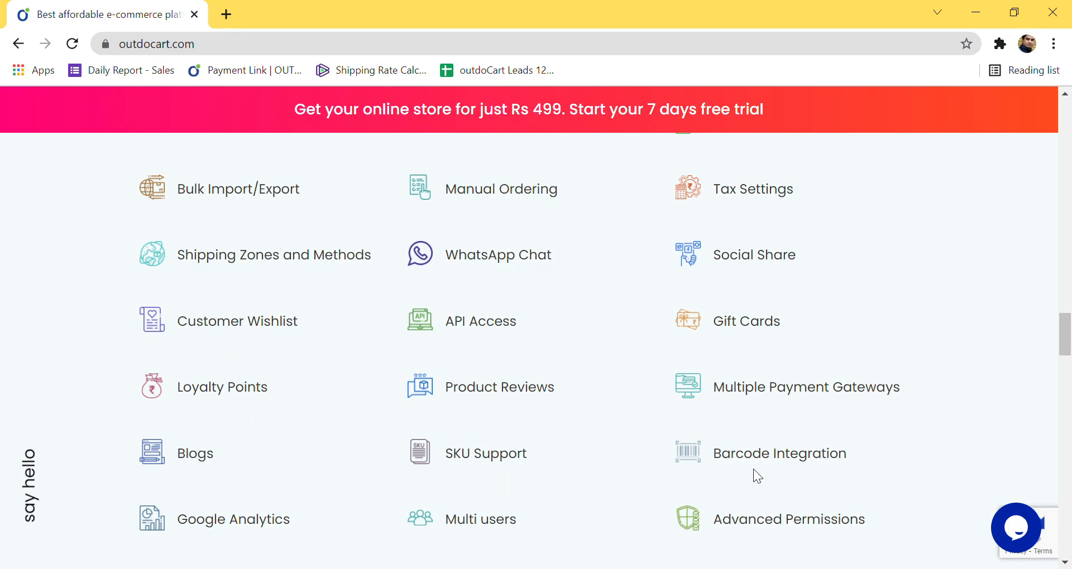
scroll(752, 469, down, 1)
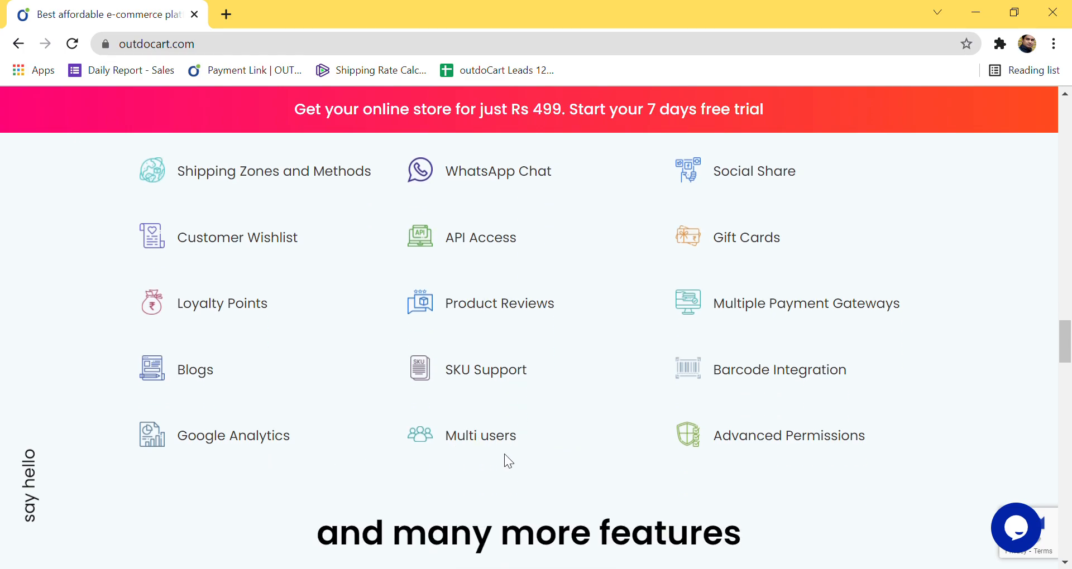
scroll(779, 456, down, 1)
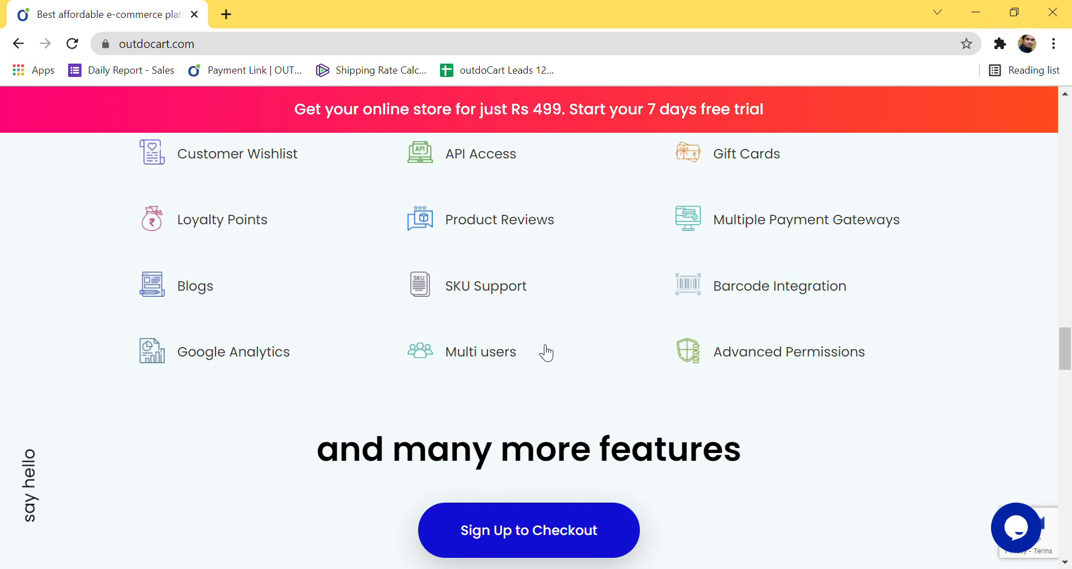
scroll(548, 391, up, 4)
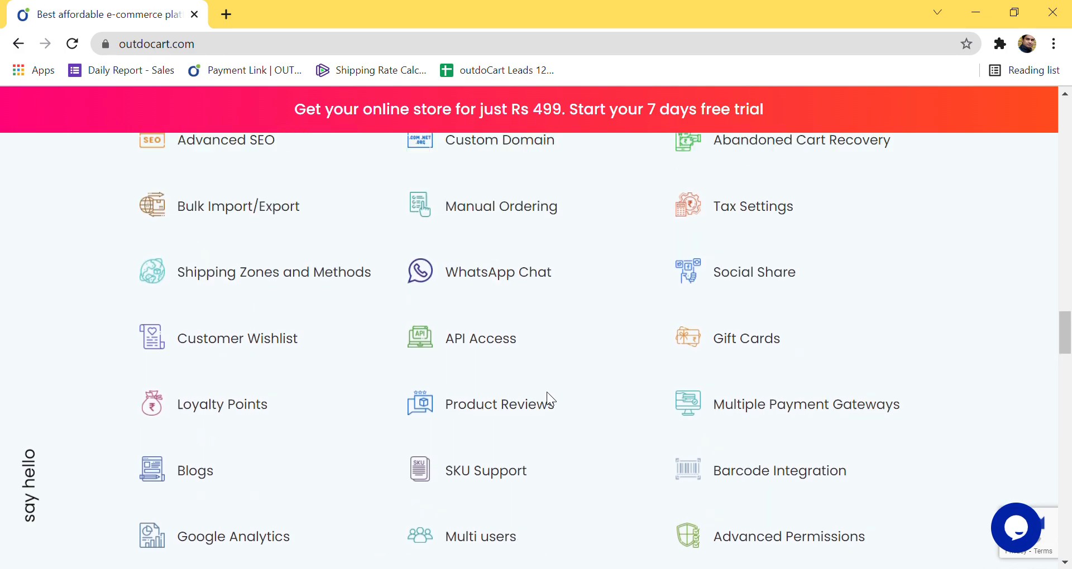
scroll(548, 392, down, 3)
scroll(548, 402, down, 1)
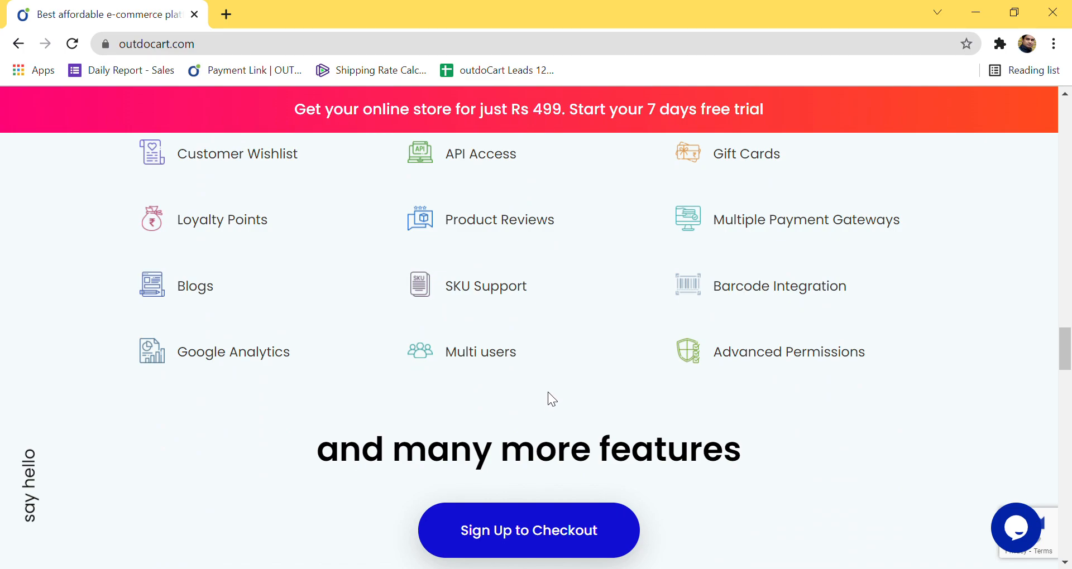
scroll(550, 388, up, 3)
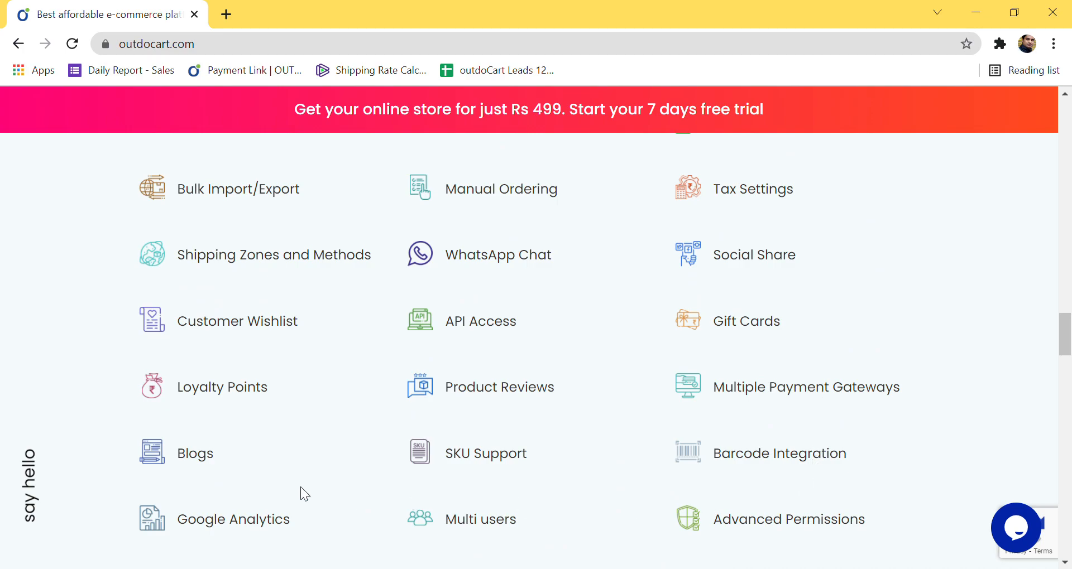
scroll(411, 357, down, 6)
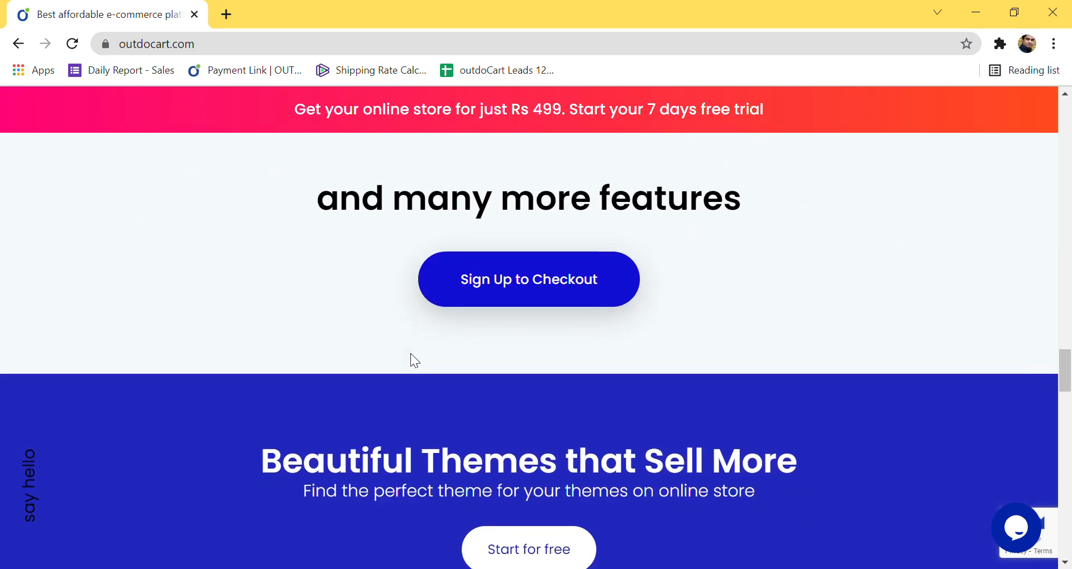
scroll(411, 358, down, 3)
scroll(411, 363, down, 3)
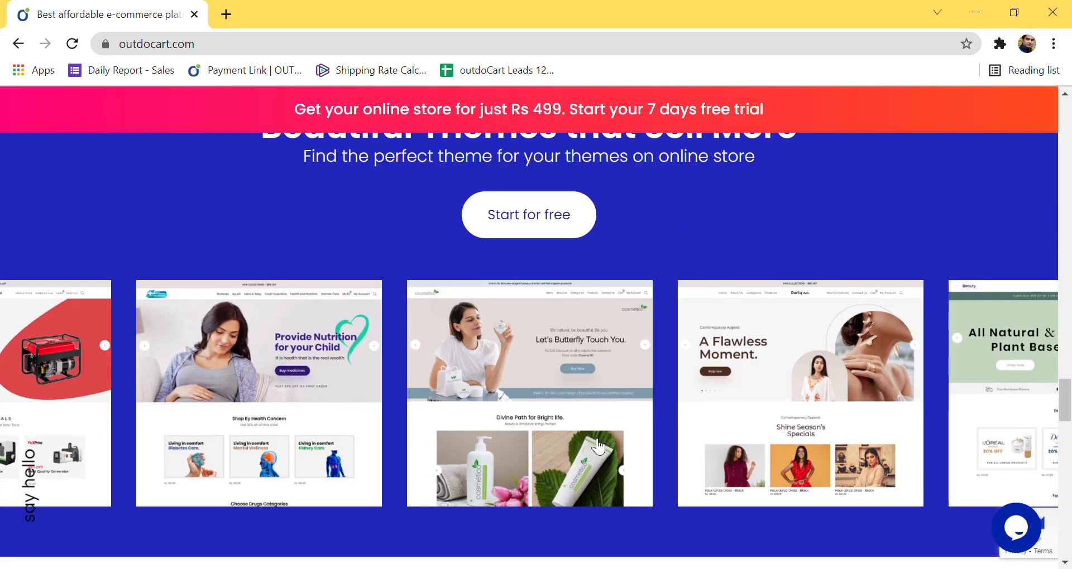
drag(751, 395, 357, 416)
drag(558, 399, 346, 397)
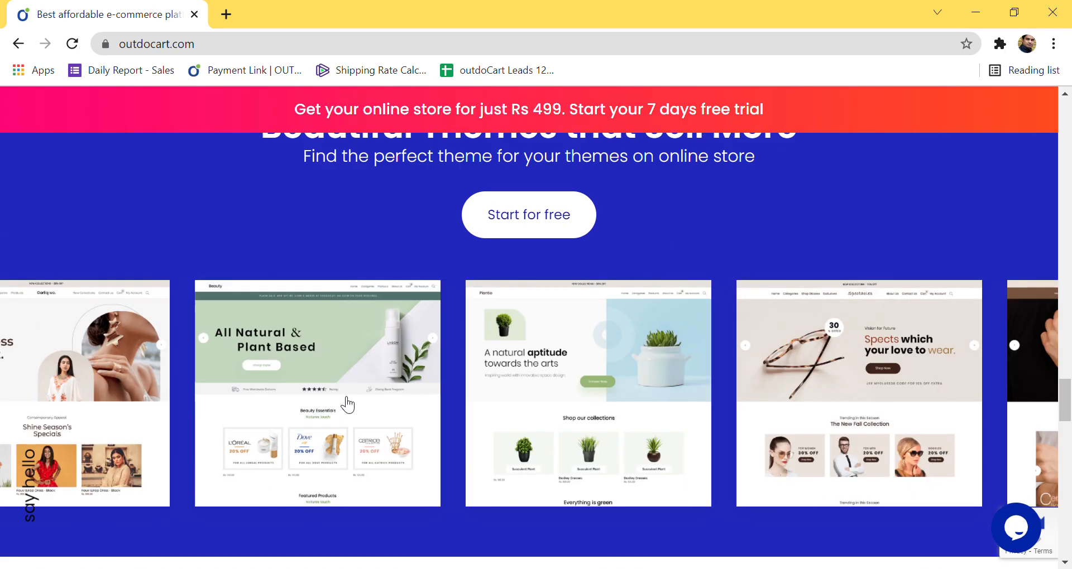
drag(637, 383, 296, 405)
drag(642, 387, 287, 409)
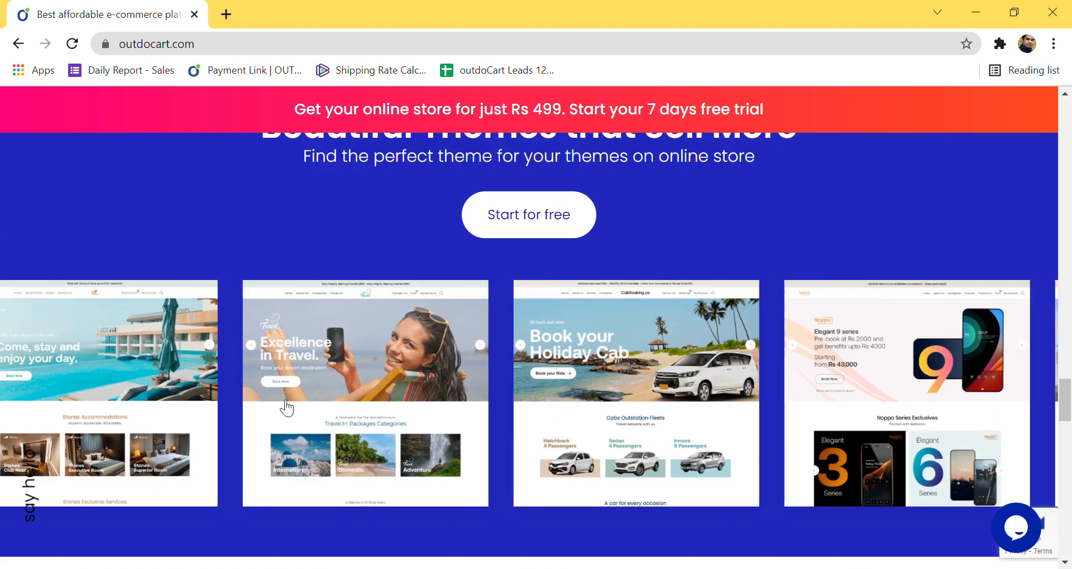
drag(608, 404, 294, 407)
drag(651, 383, 425, 385)
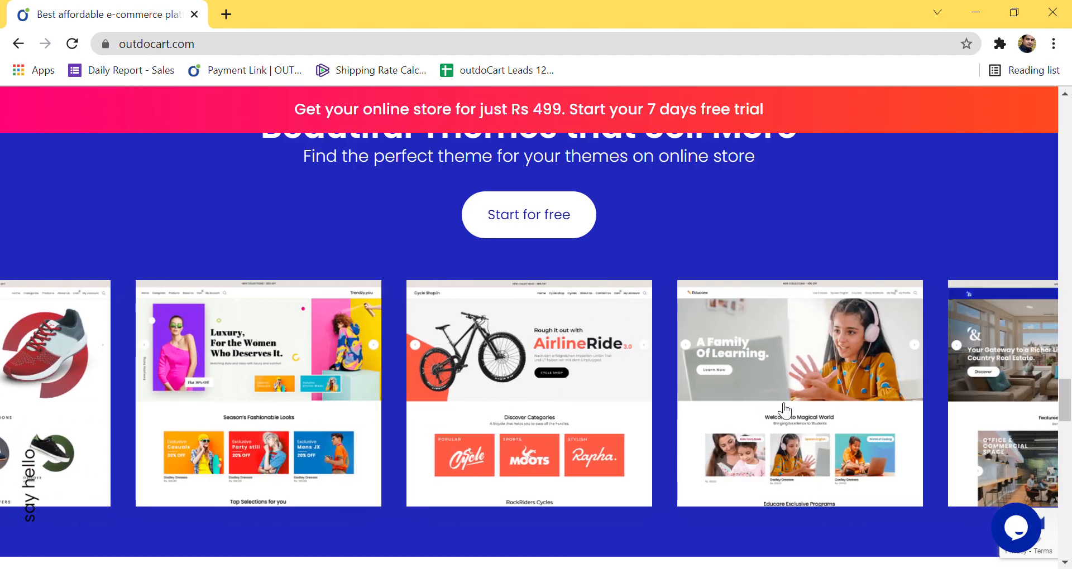
drag(785, 411, 307, 431)
drag(747, 407, 413, 414)
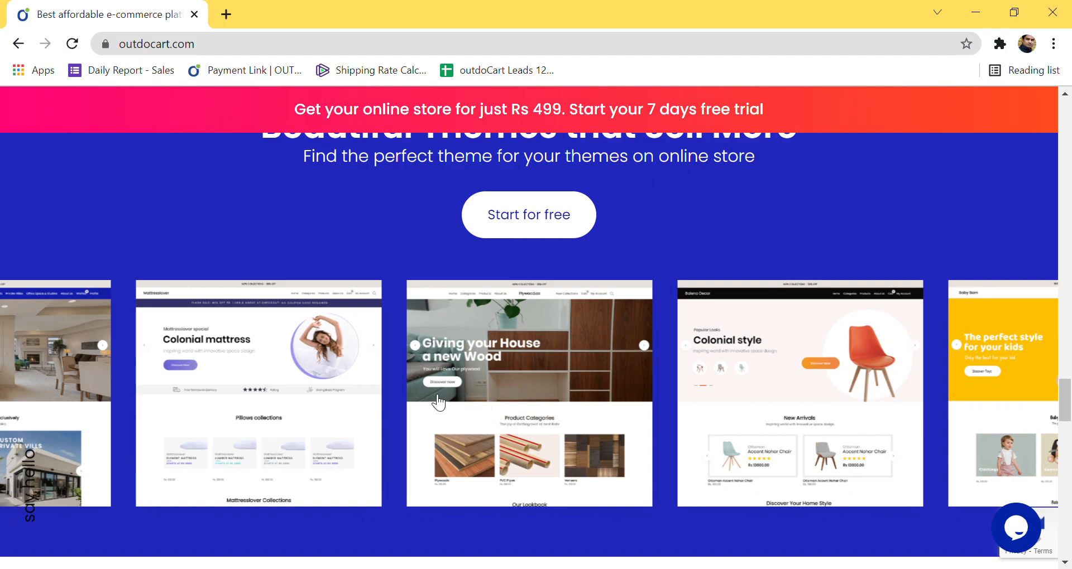
click(549, 395)
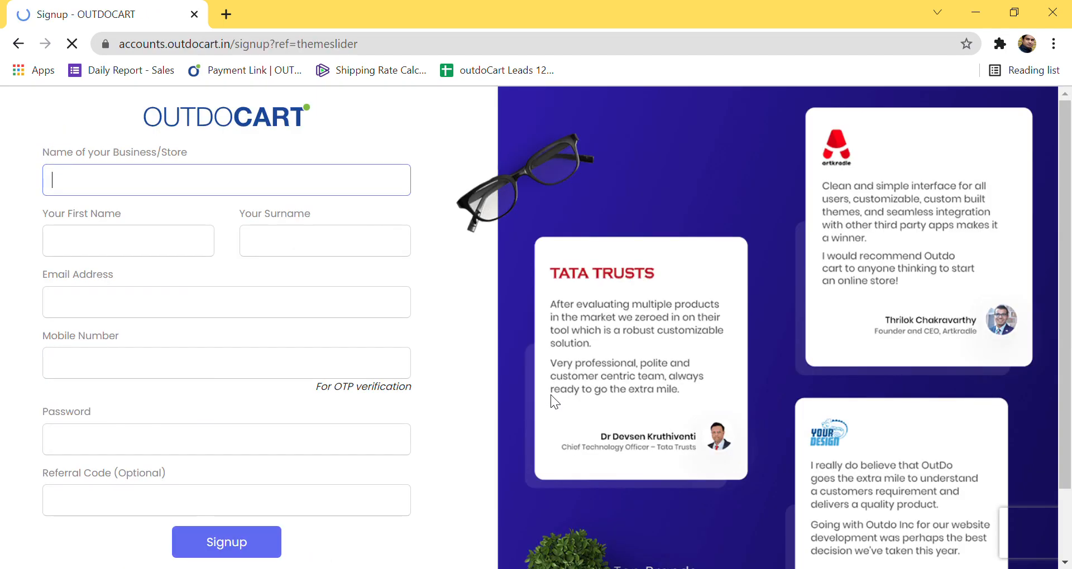
click(19, 43)
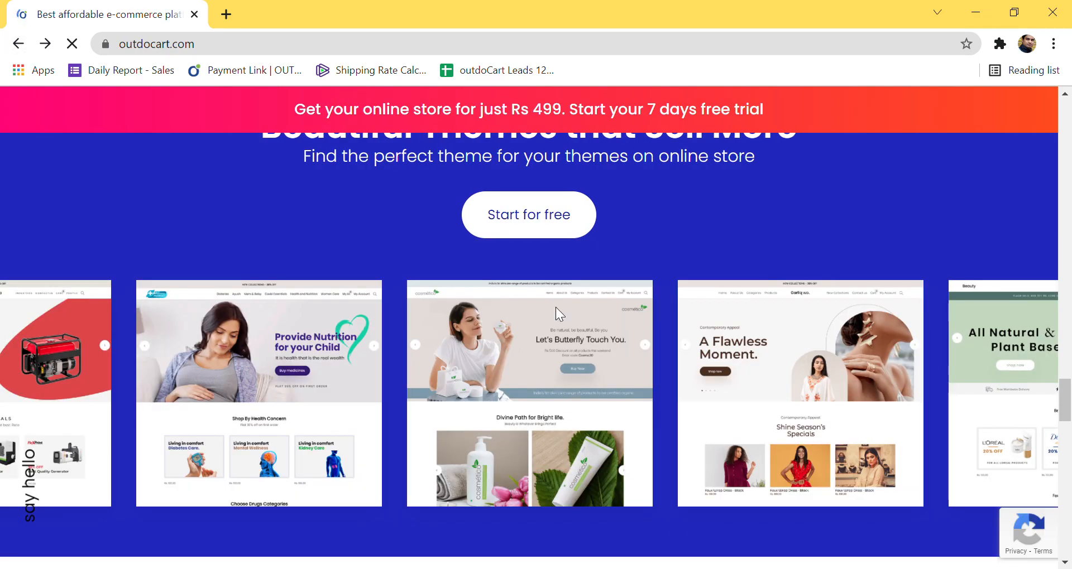
click(559, 127)
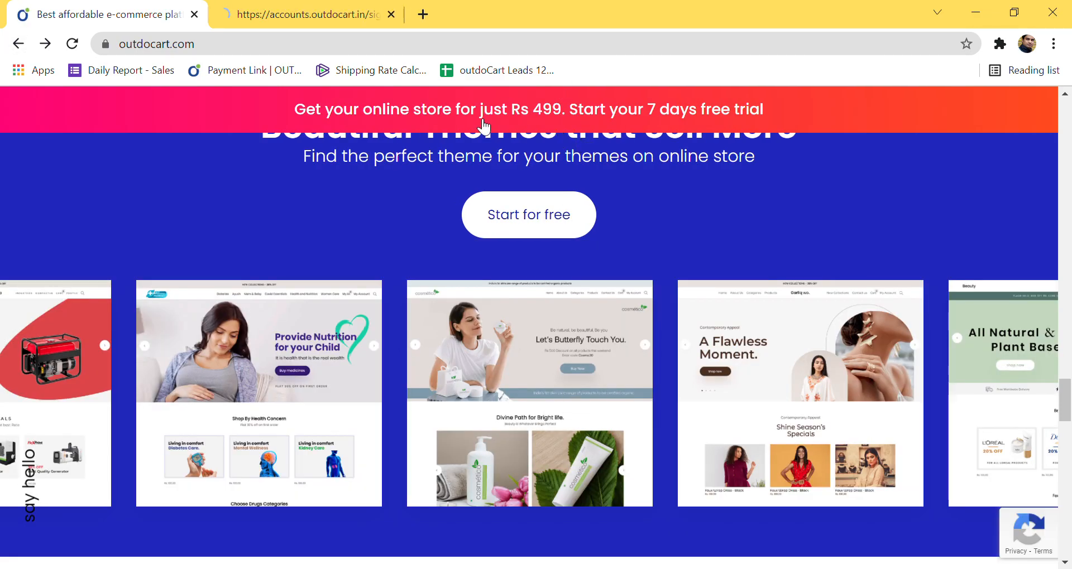
click(320, 18)
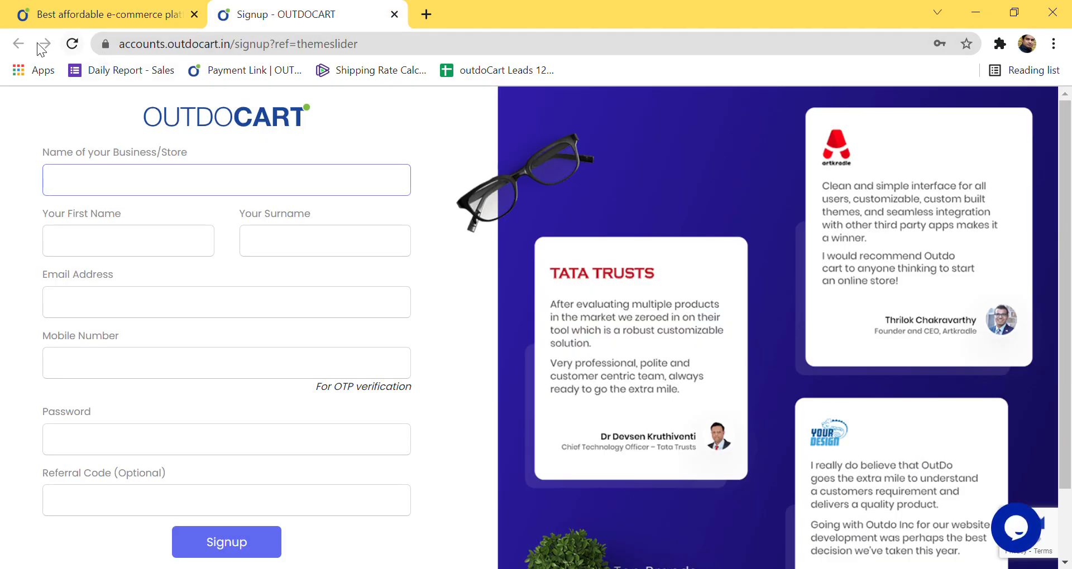
click(394, 14)
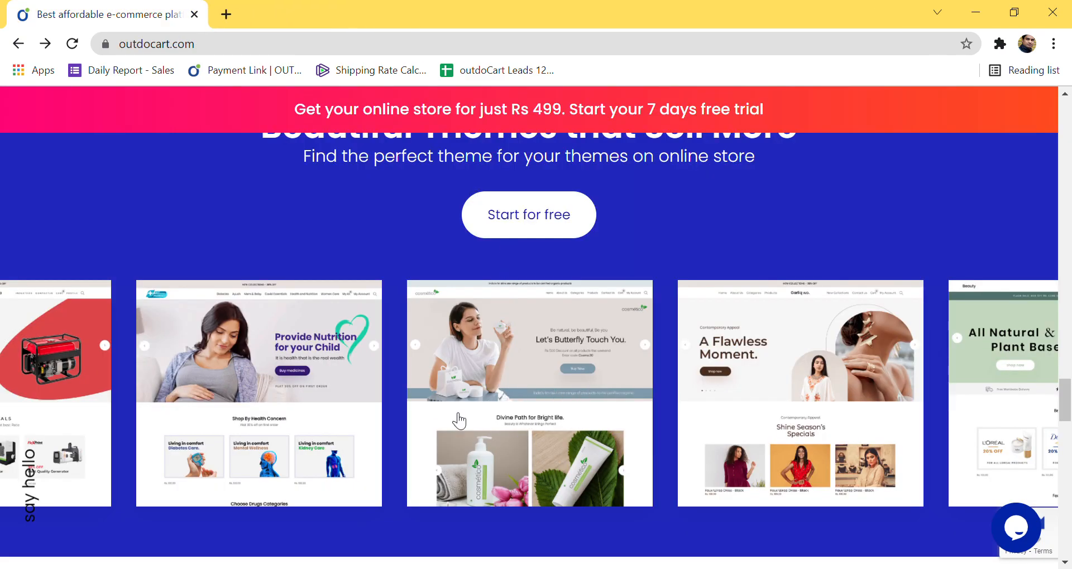
scroll(718, 383, down, 1)
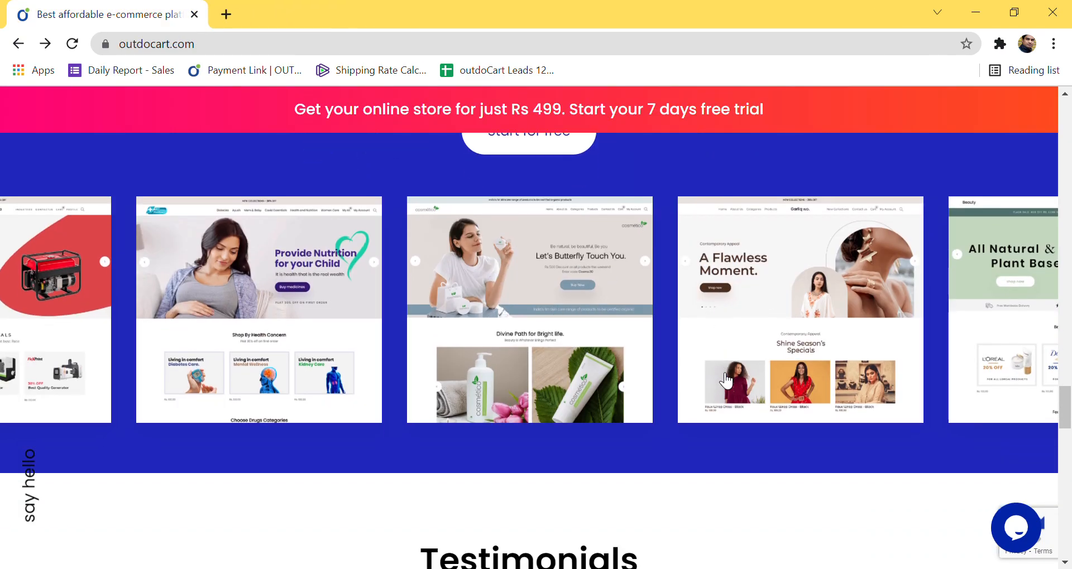
scroll(837, 242, down, 1)
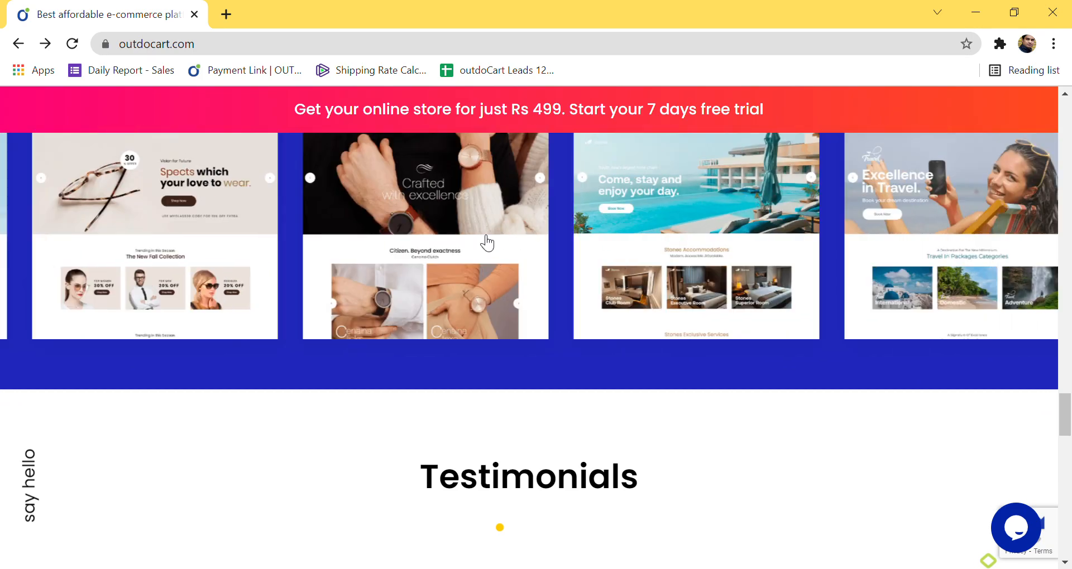
click(589, 336)
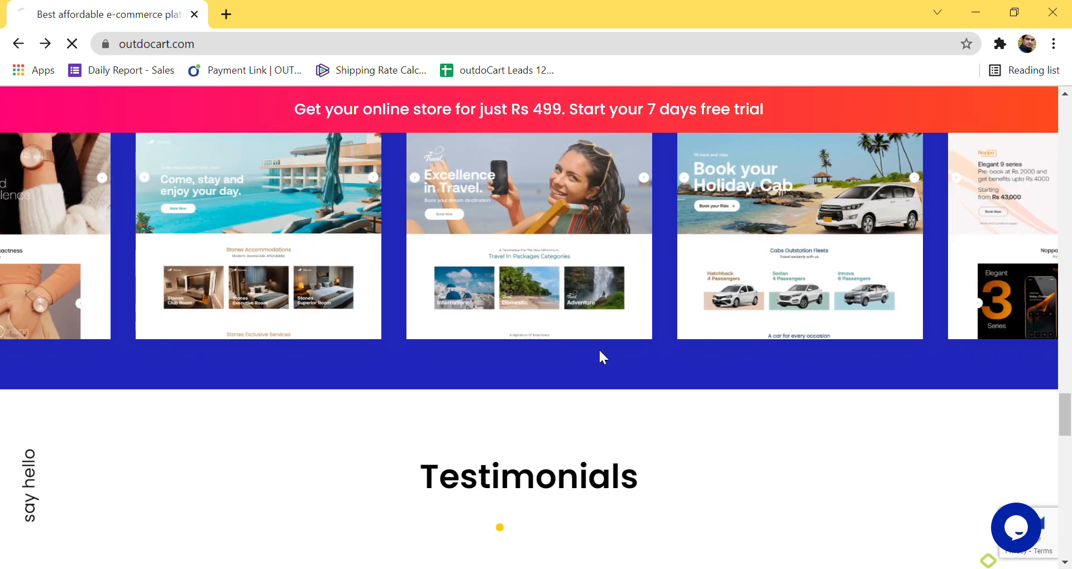
click(19, 43)
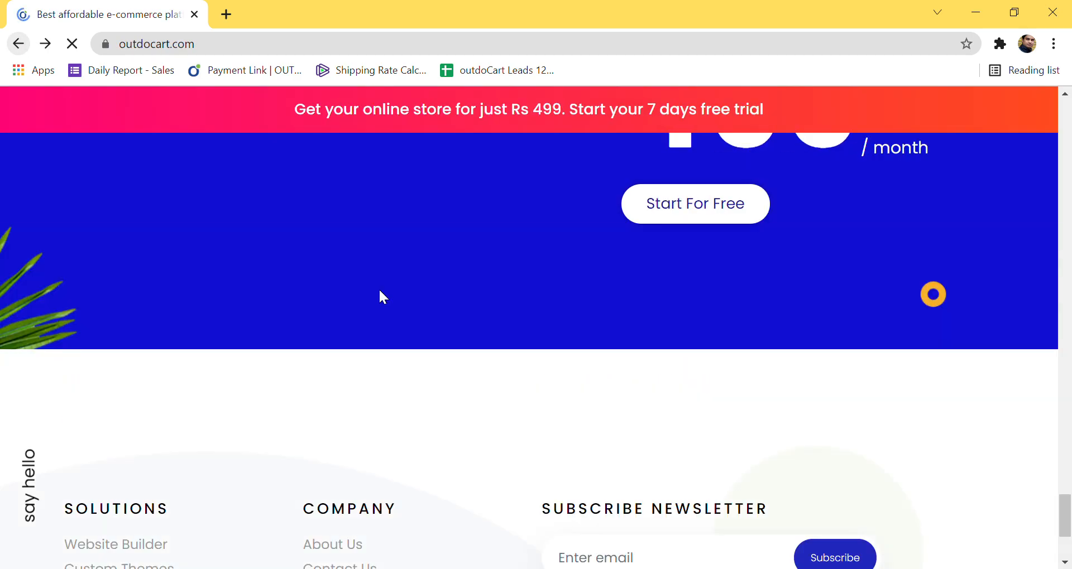
scroll(630, 337, up, 10)
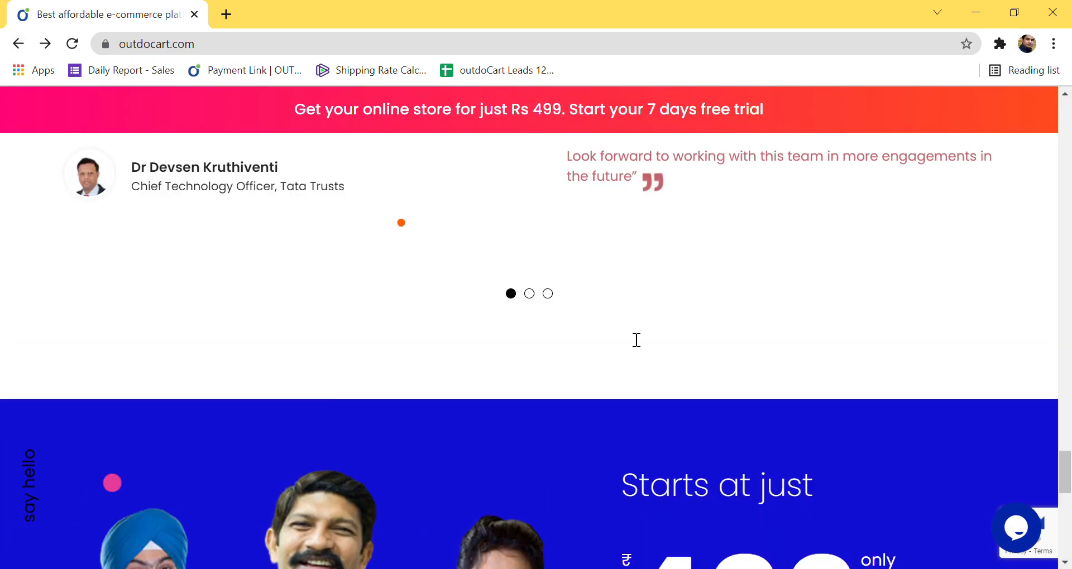
scroll(628, 331, up, 4)
scroll(627, 331, down, 8)
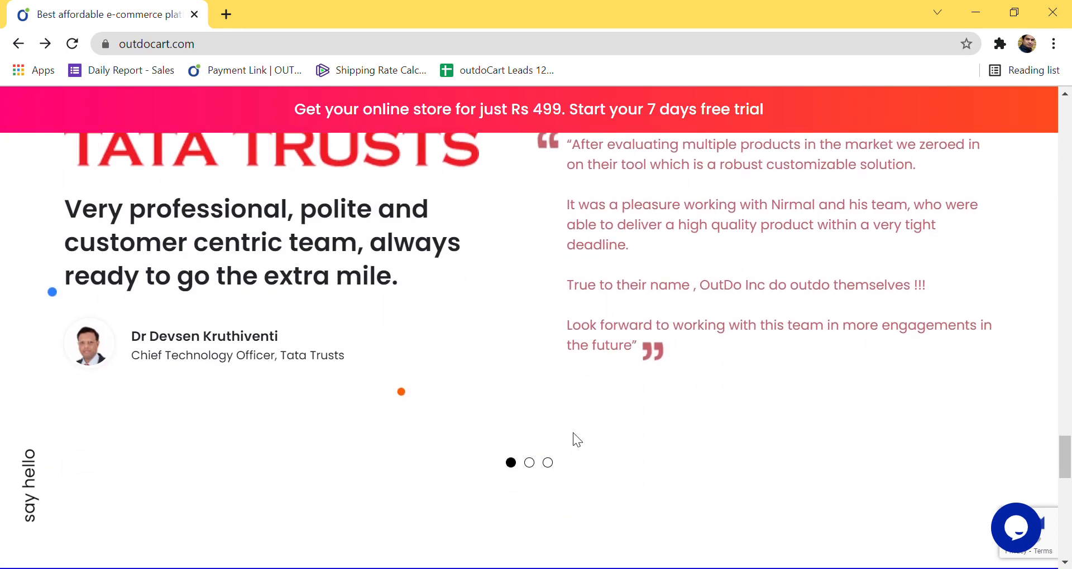
scroll(573, 434, up, 1)
click(531, 548)
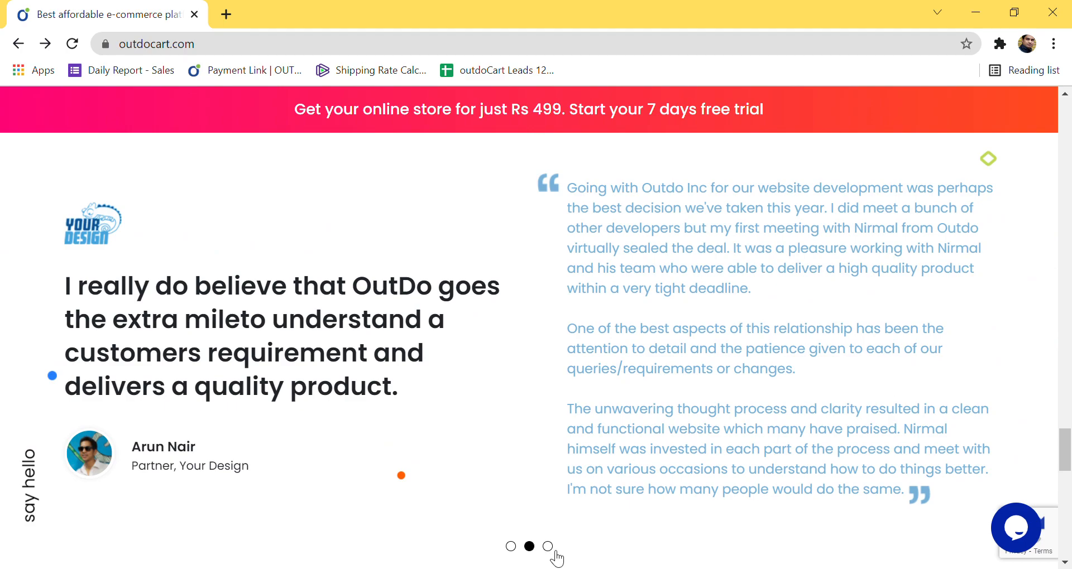
click(556, 551)
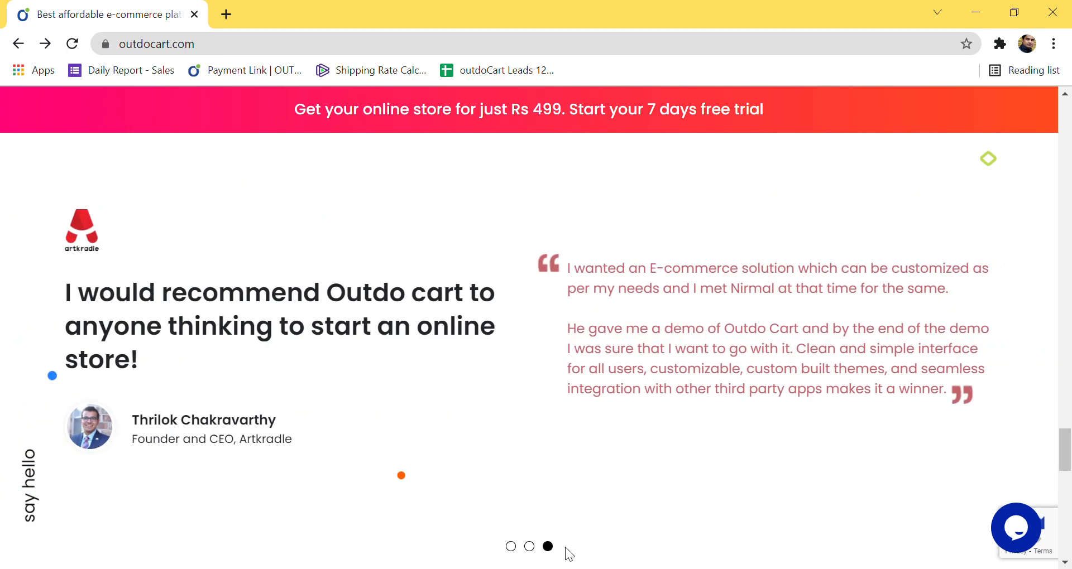
scroll(601, 474, down, 3)
scroll(601, 475, up, 3)
scroll(607, 479, down, 2)
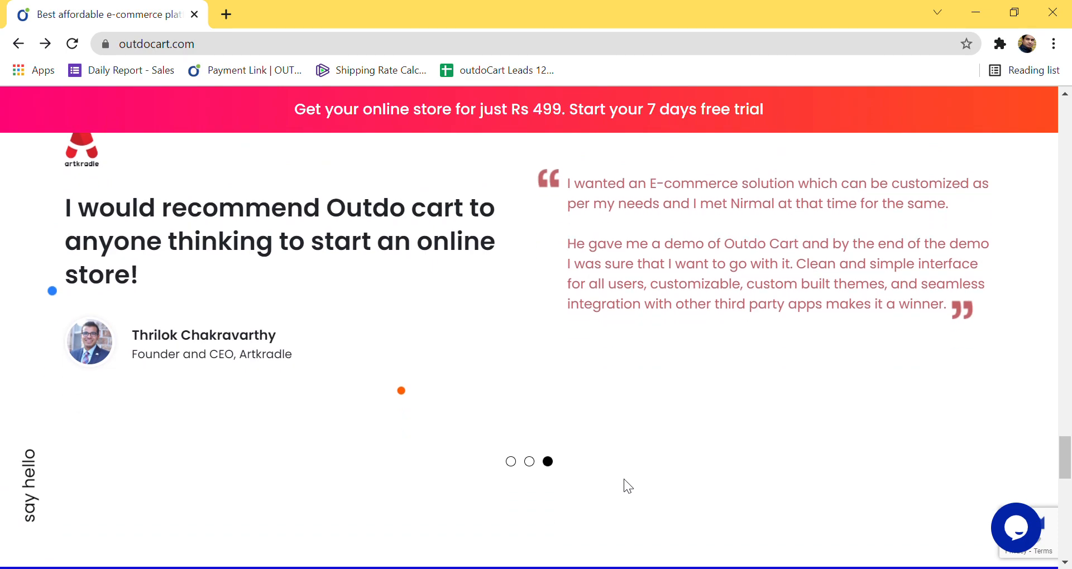
scroll(624, 479, down, 3)
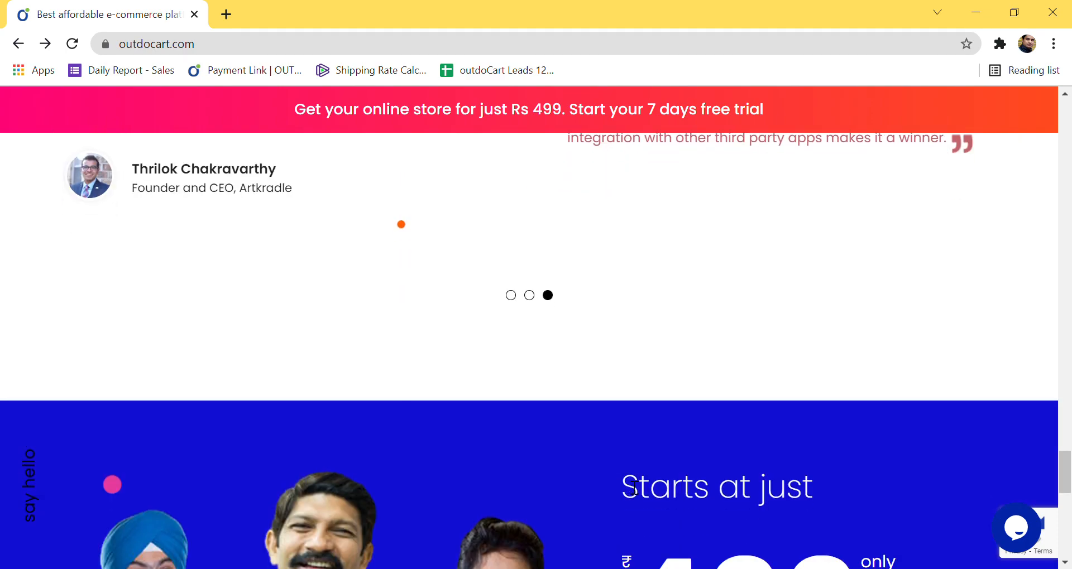
scroll(634, 488, down, 3)
scroll(635, 487, down, 2)
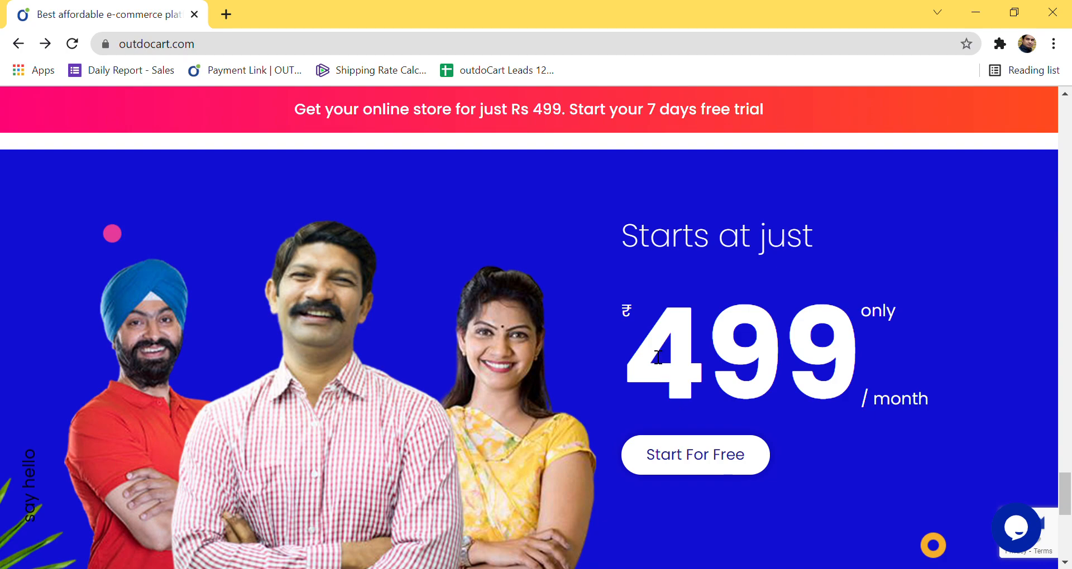
scroll(657, 357, down, 2)
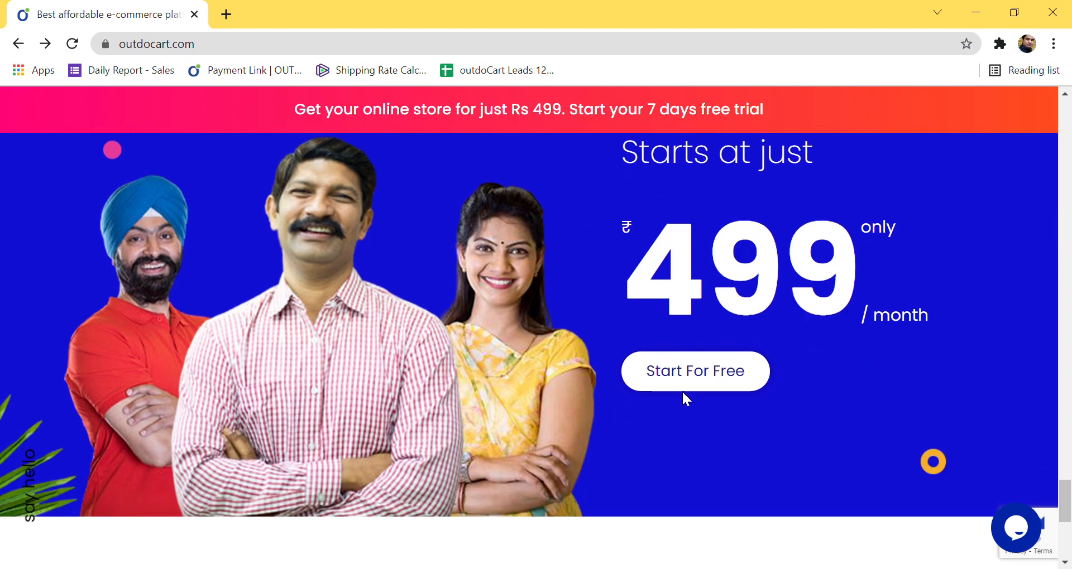
scroll(682, 390, down, 4)
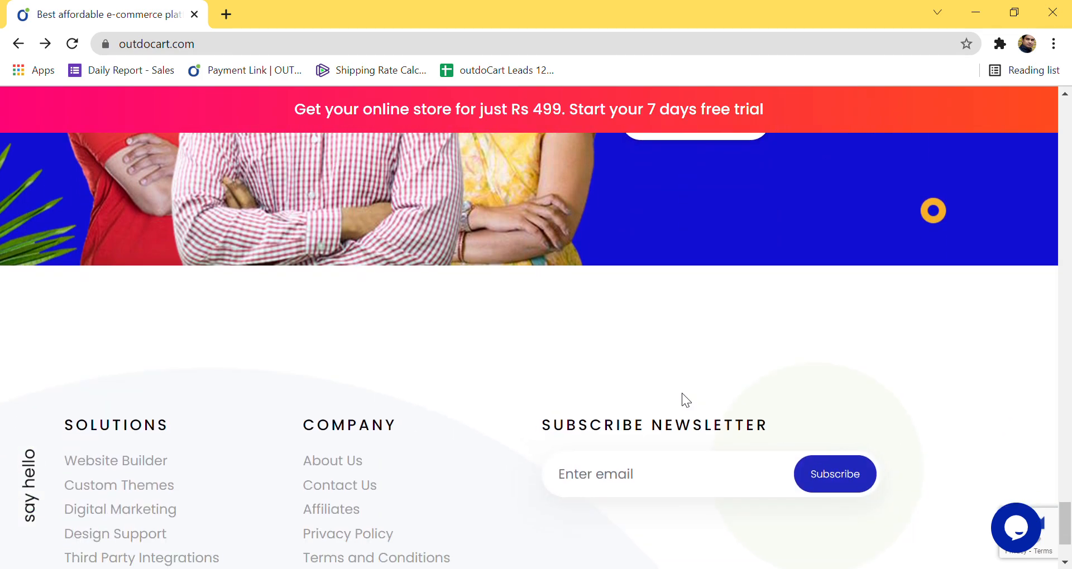
scroll(682, 395, down, 3)
scroll(681, 396, up, 9)
scroll(681, 397, up, 15)
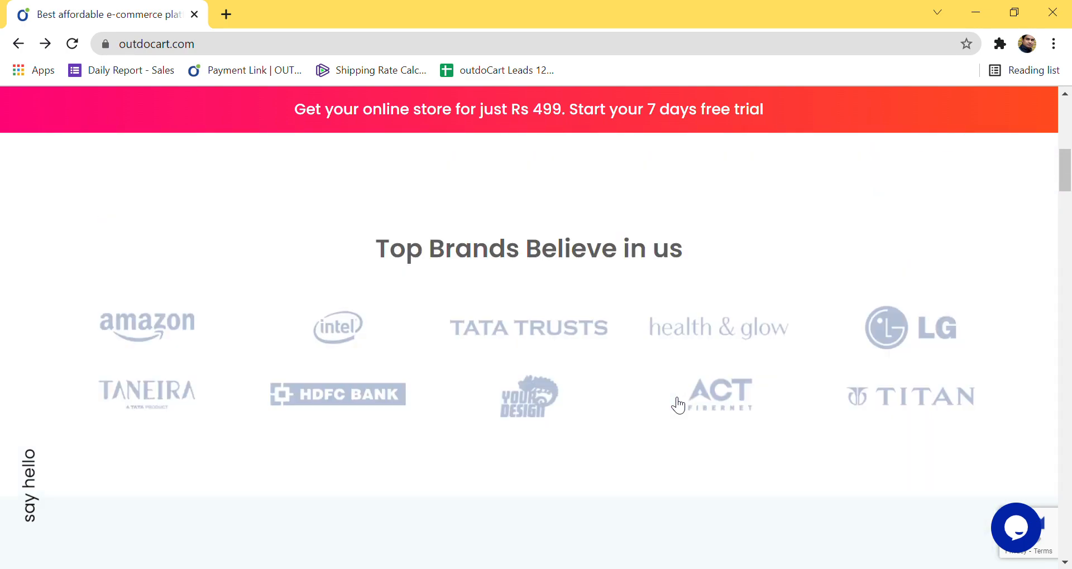
scroll(678, 405, up, 6)
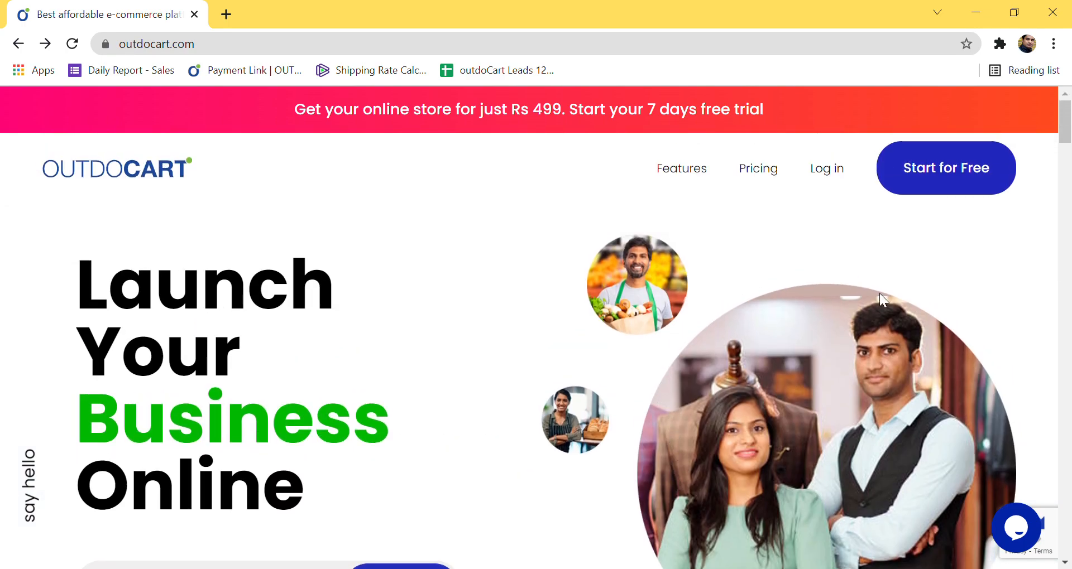
Step: Open the free-trial signup form and enter then erase trial store names, leaving the field empty
click(942, 192)
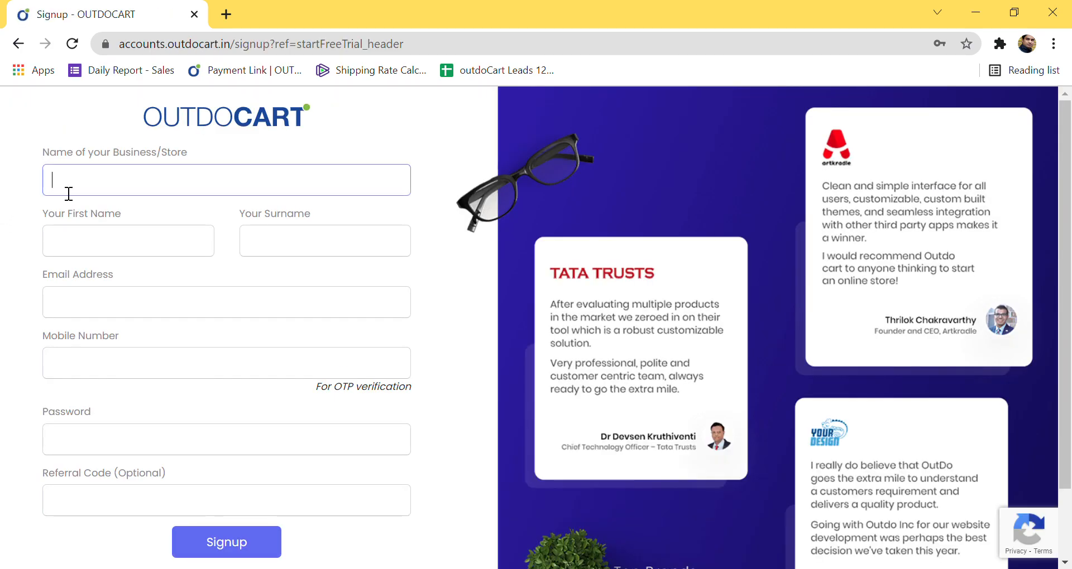
text(Test)
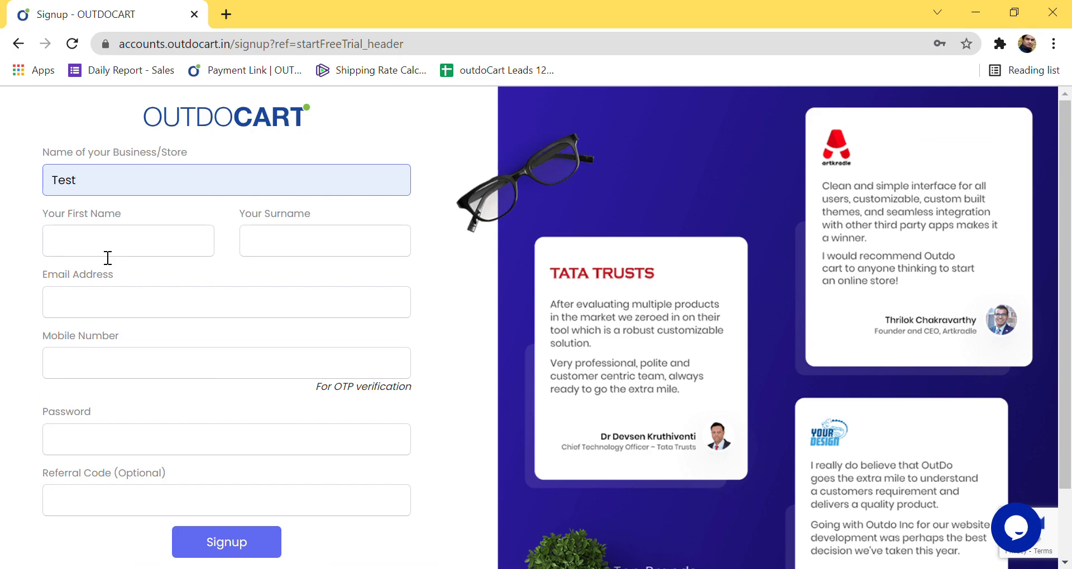
click(124, 192)
key(BackSpace)
key(BackSpace)
key(BackSpace)
key(BackSpace)
text(Vijay)
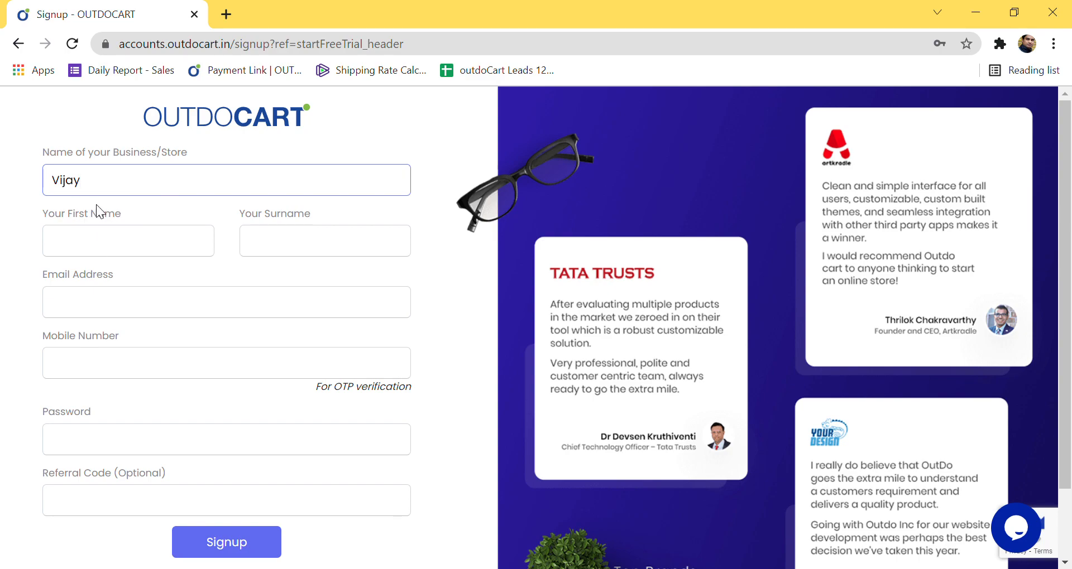
key(BackSpace)
key(BackSpace)
key(BackSpace)
key(BackSpace)
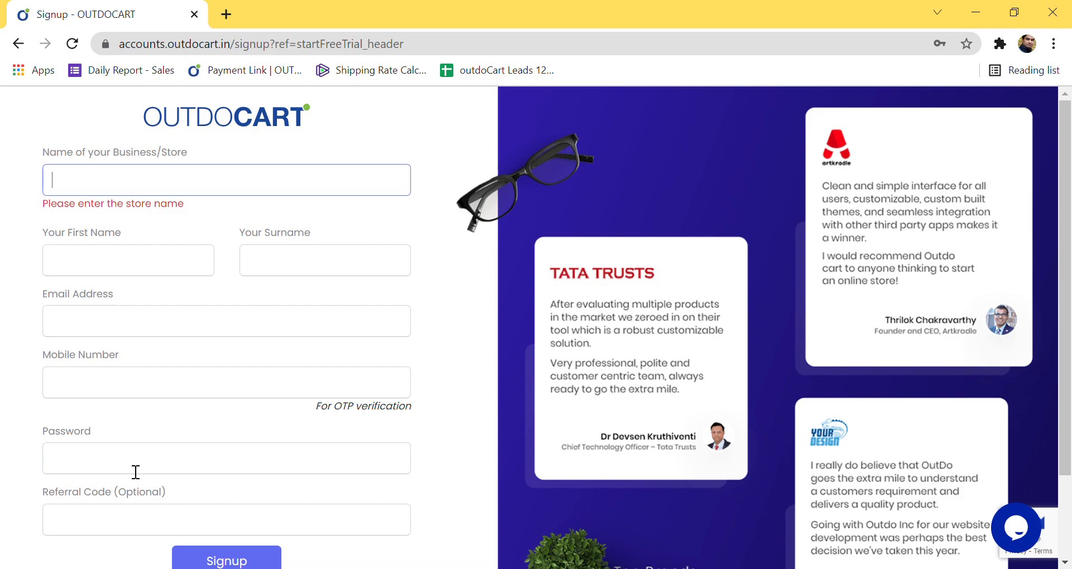
scroll(134, 472, down, 1)
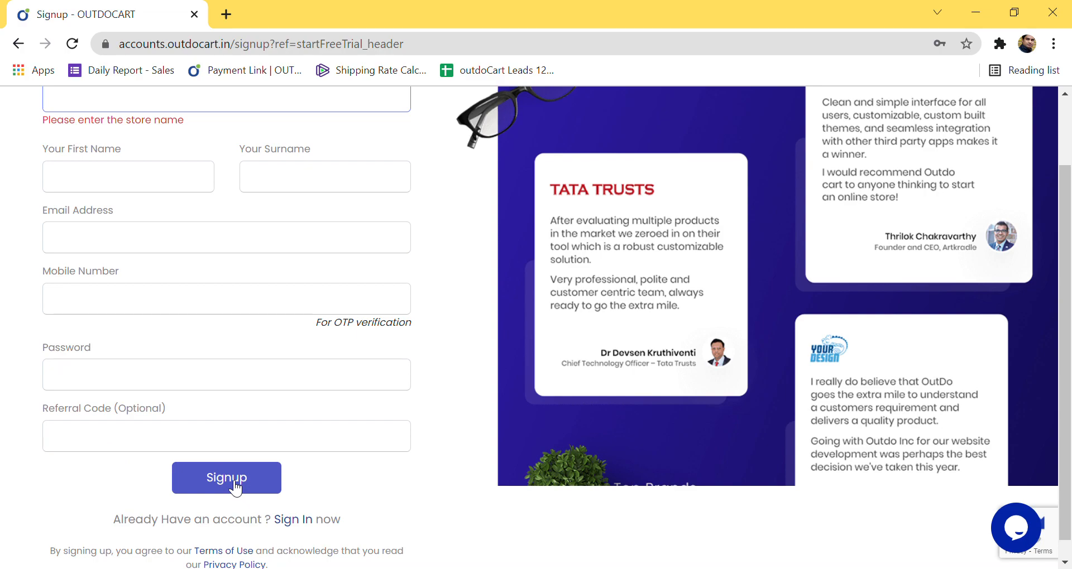
Step: Sign in with the saved account and open the Proven Digital Solution store dashboard
click(302, 523)
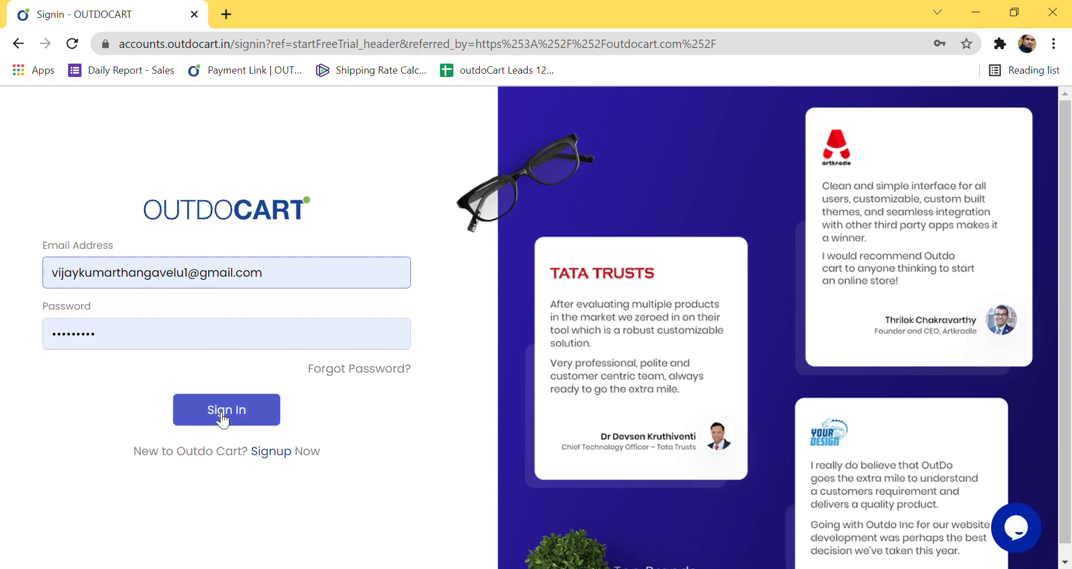
click(227, 414)
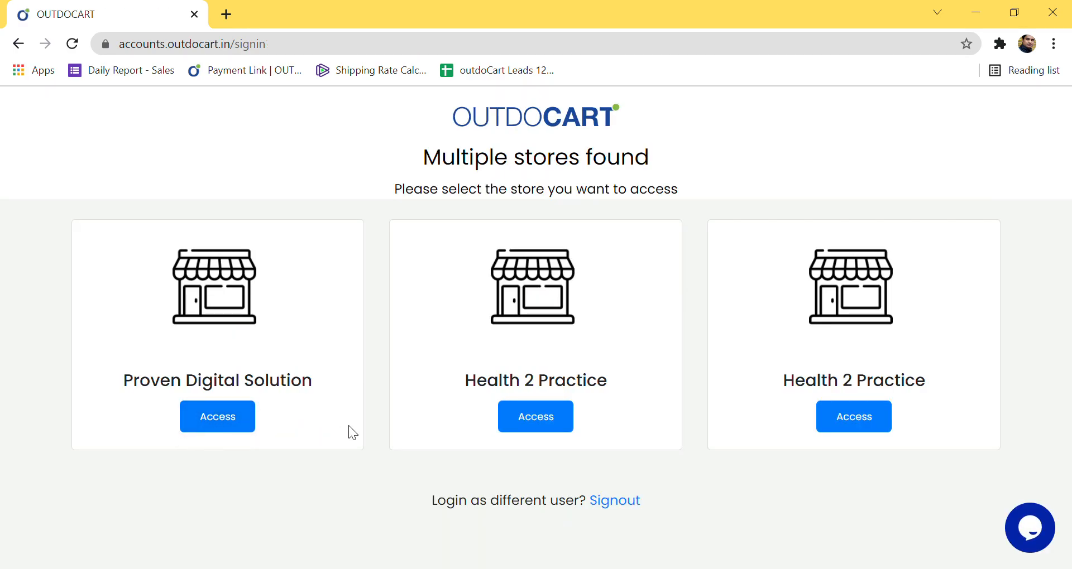
click(216, 421)
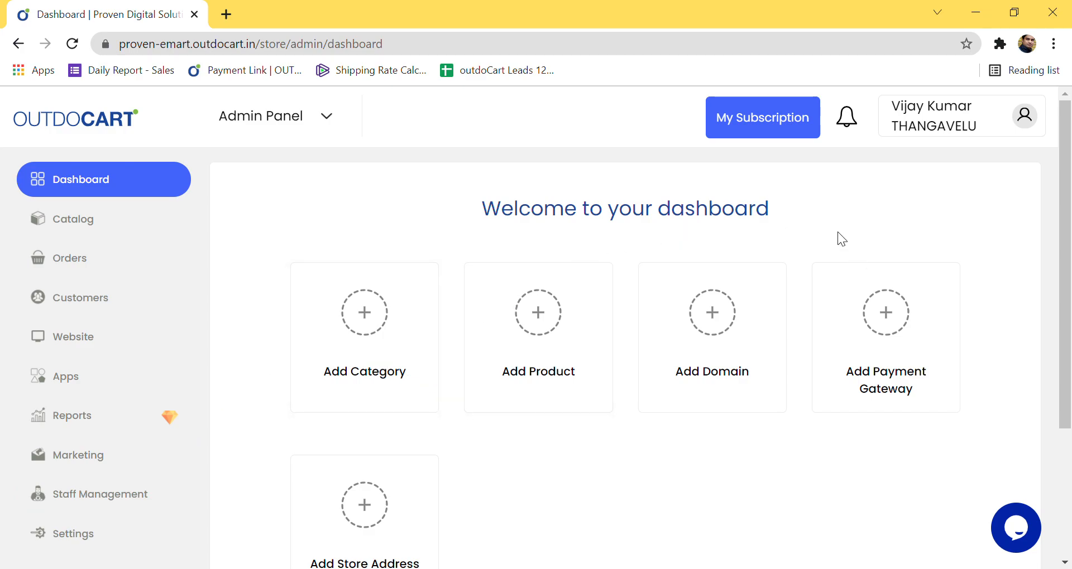
Step: Open My Subscription from the account menu to see the Starter plan trial status
click(1028, 120)
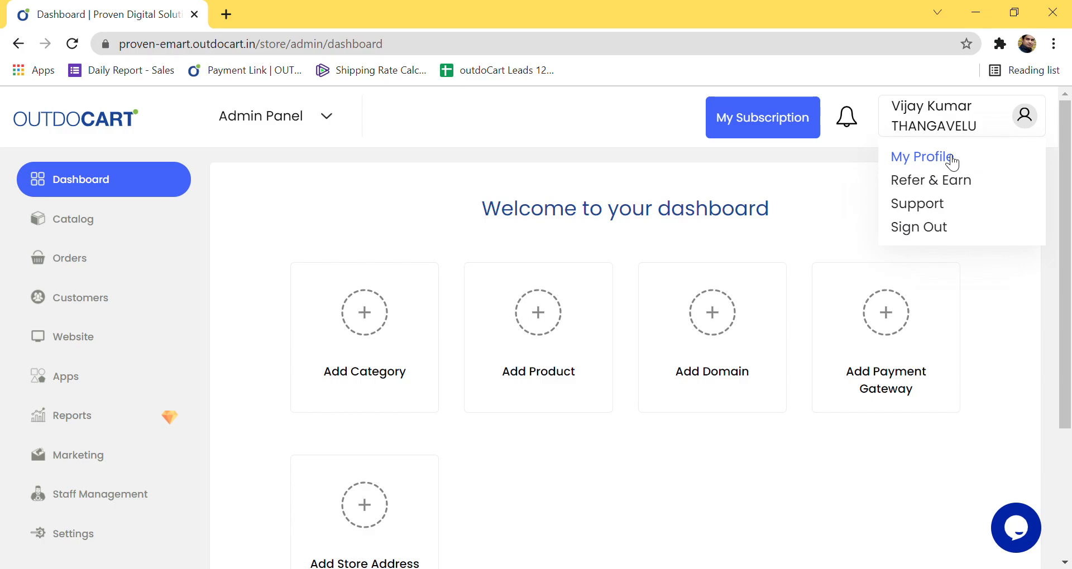
click(793, 128)
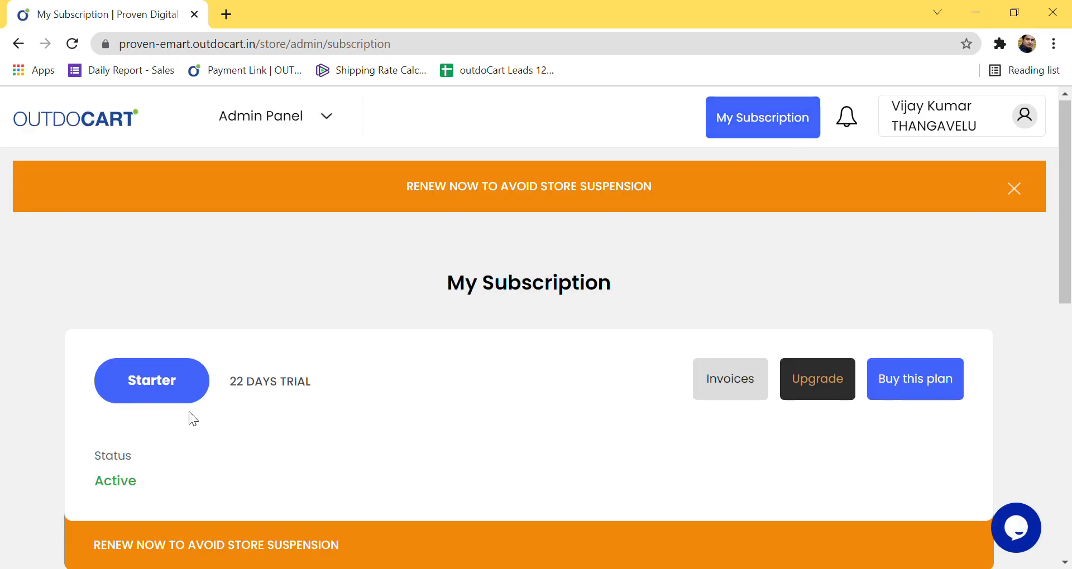
scroll(102, 313, down, 2)
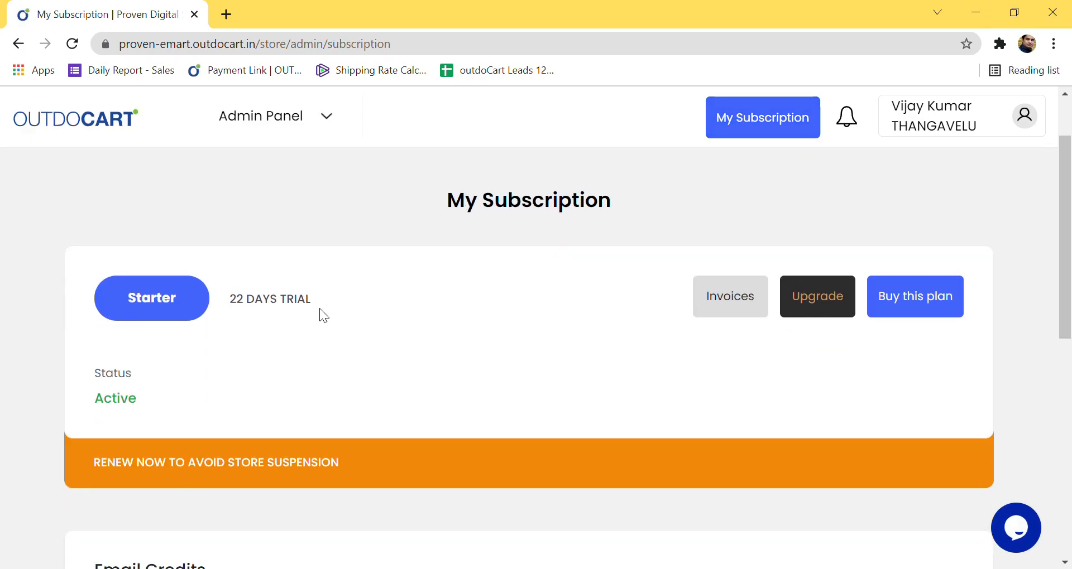
Step: Go to the upgrade Pricing page and scroll through the Standard and Starter plans
click(825, 307)
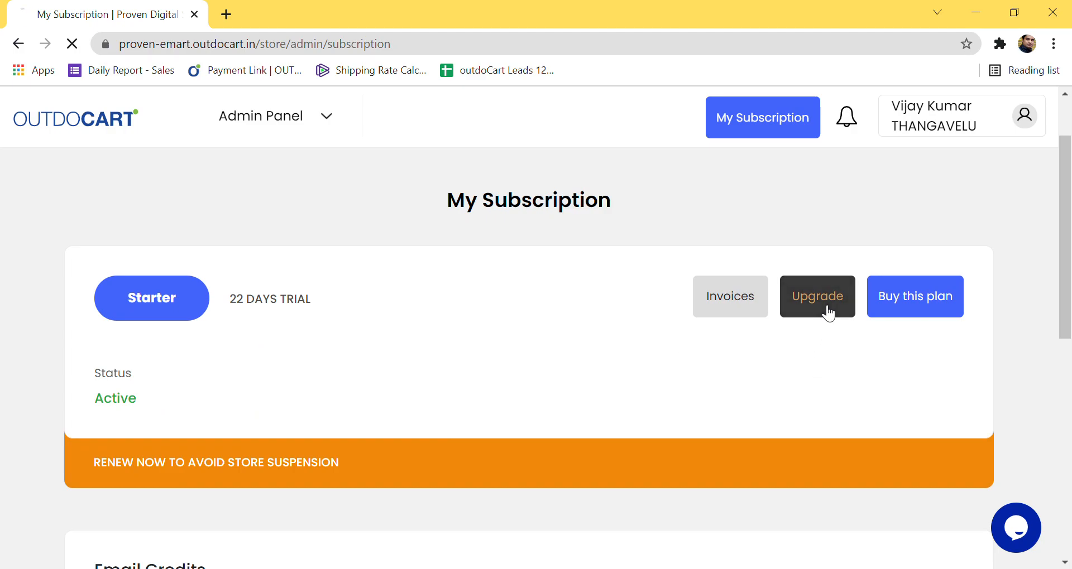
scroll(492, 362, down, 6)
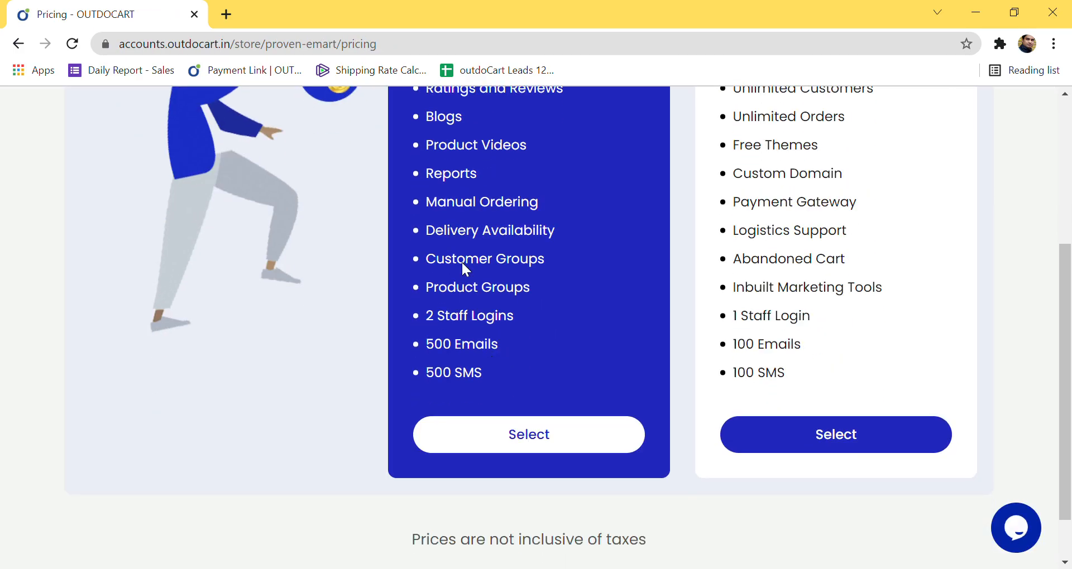
scroll(693, 337, up, 6)
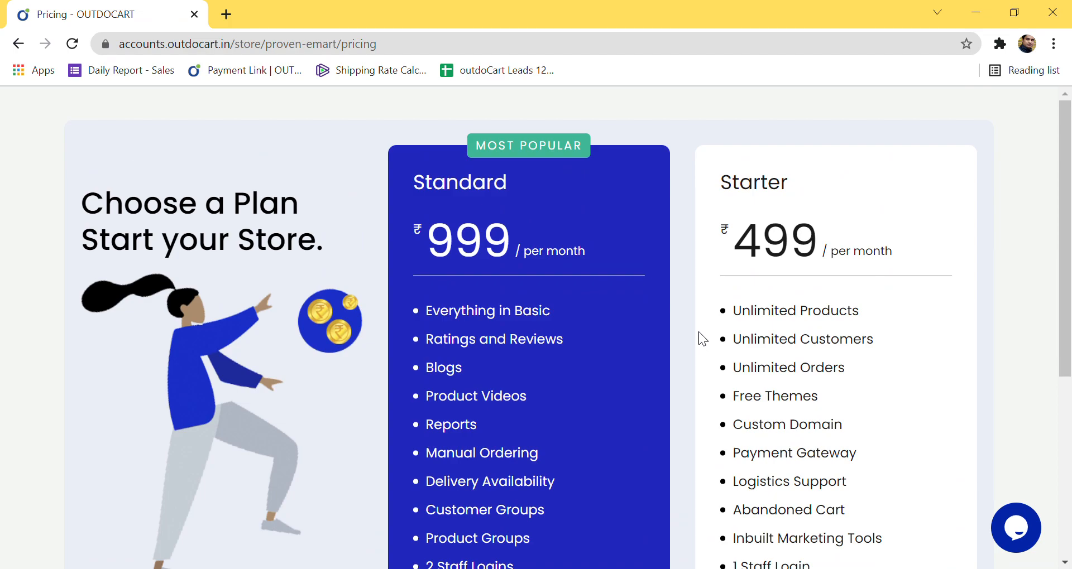
scroll(714, 338, down, 2)
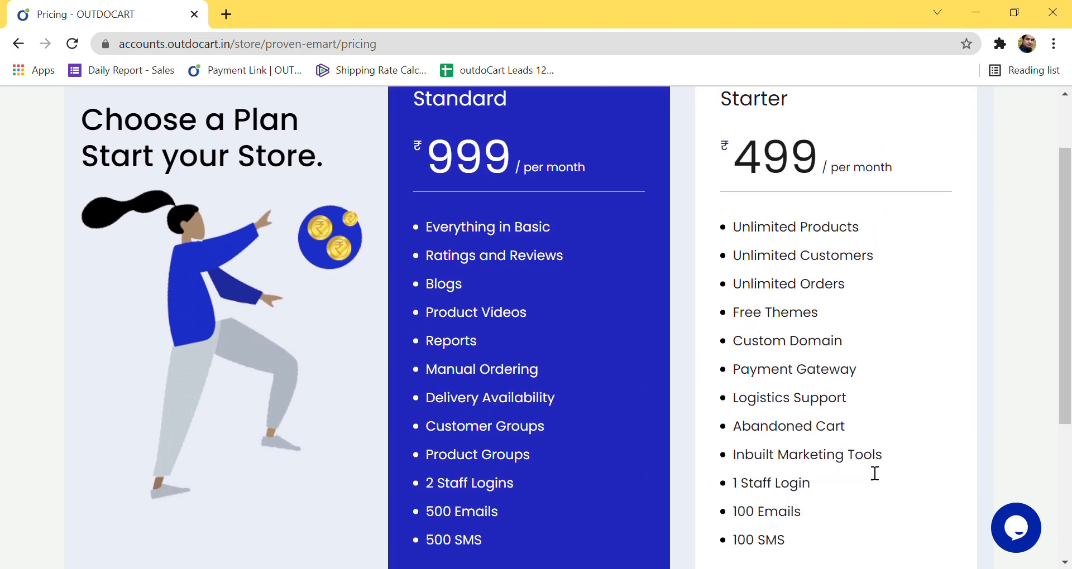
scroll(859, 488, down, 2)
scroll(859, 489, up, 2)
scroll(549, 411, up, 2)
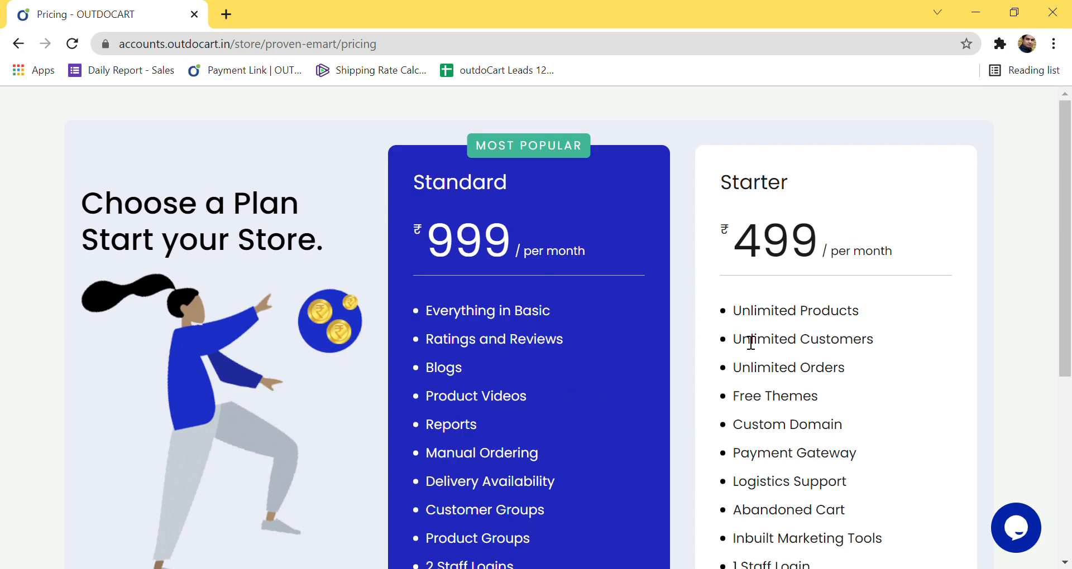
scroll(760, 352, down, 2)
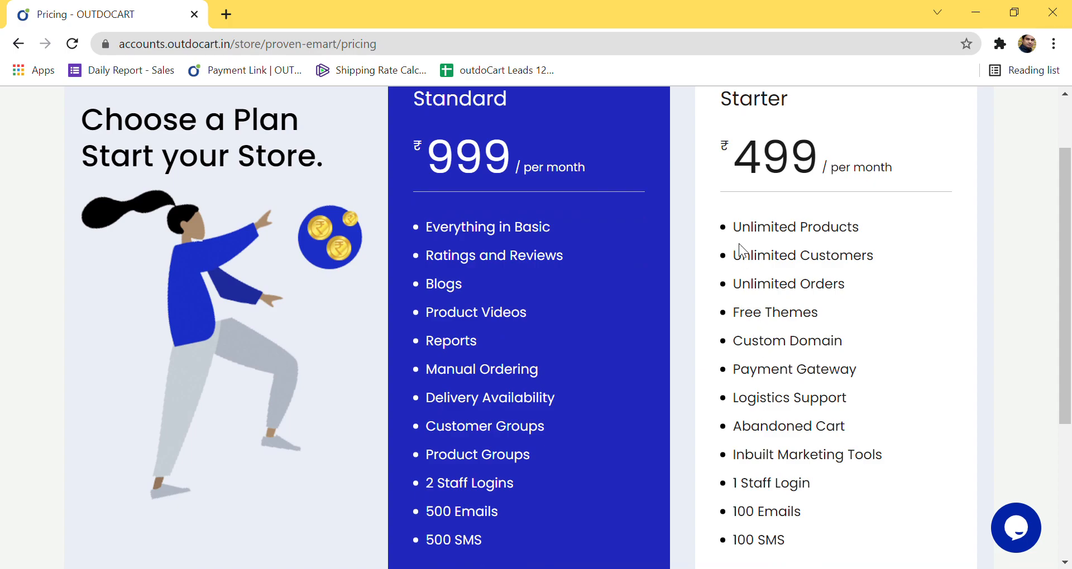
Step: Highlight Starter's features: Unlimited Products, Customers, Orders, Free Themes, Custom Domain, Payment Gateway, Logistics Support
drag(752, 239, 866, 232)
drag(747, 264, 879, 258)
drag(734, 285, 864, 290)
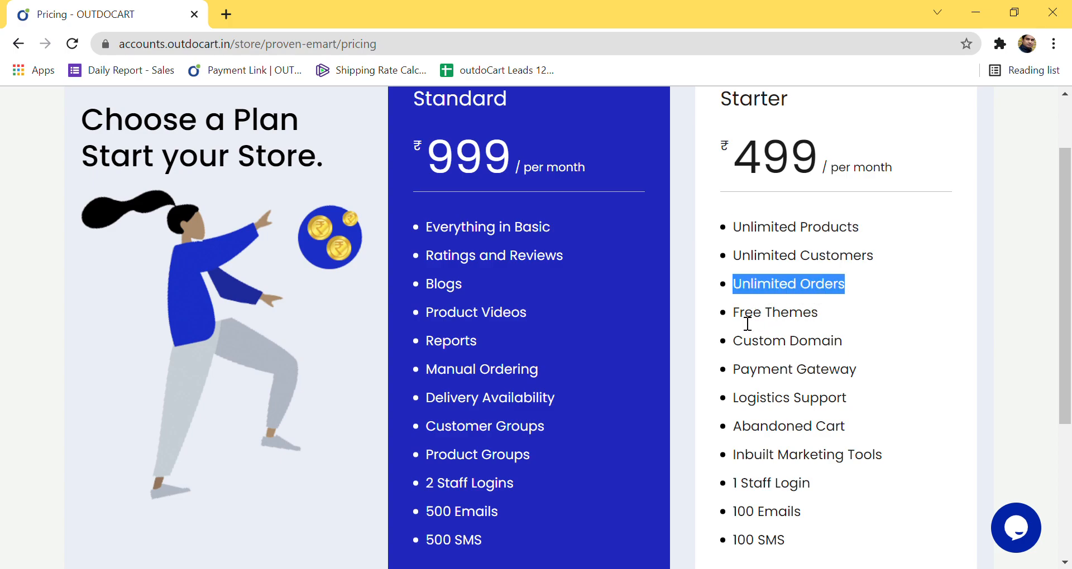
drag(734, 316, 821, 330)
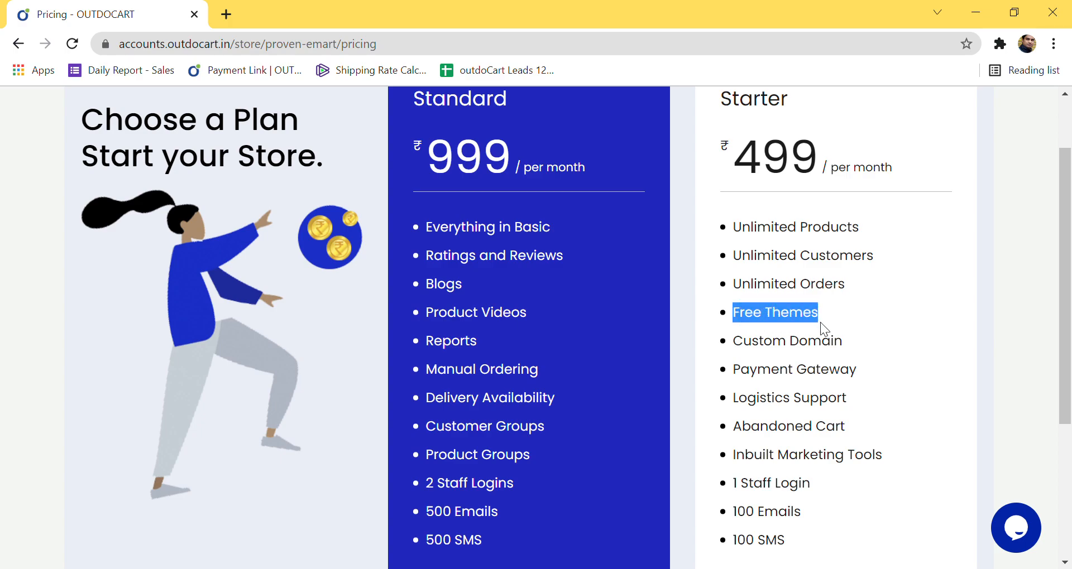
click(840, 350)
drag(733, 349, 849, 353)
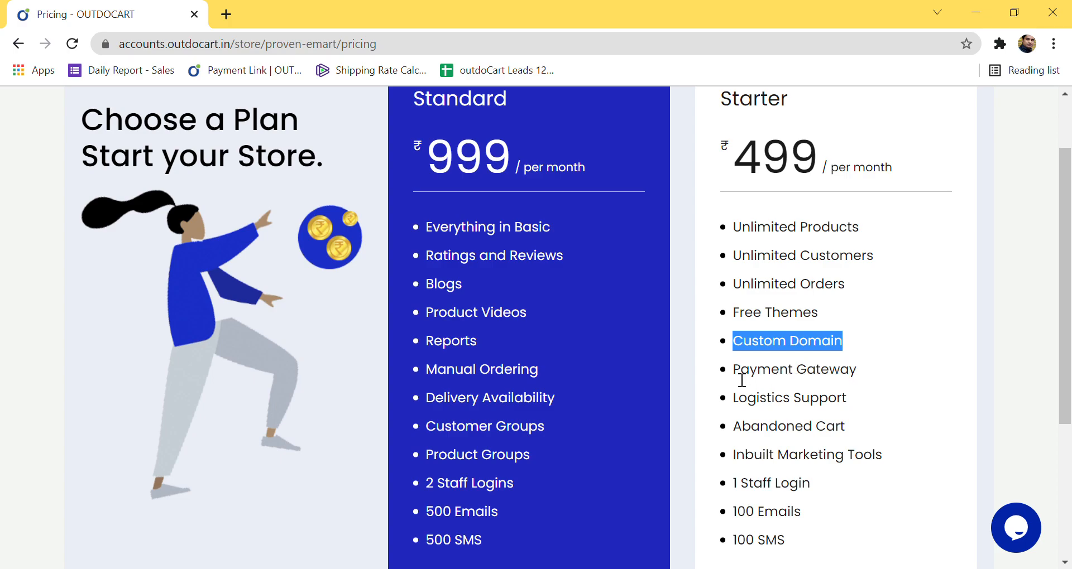
drag(734, 373, 857, 374)
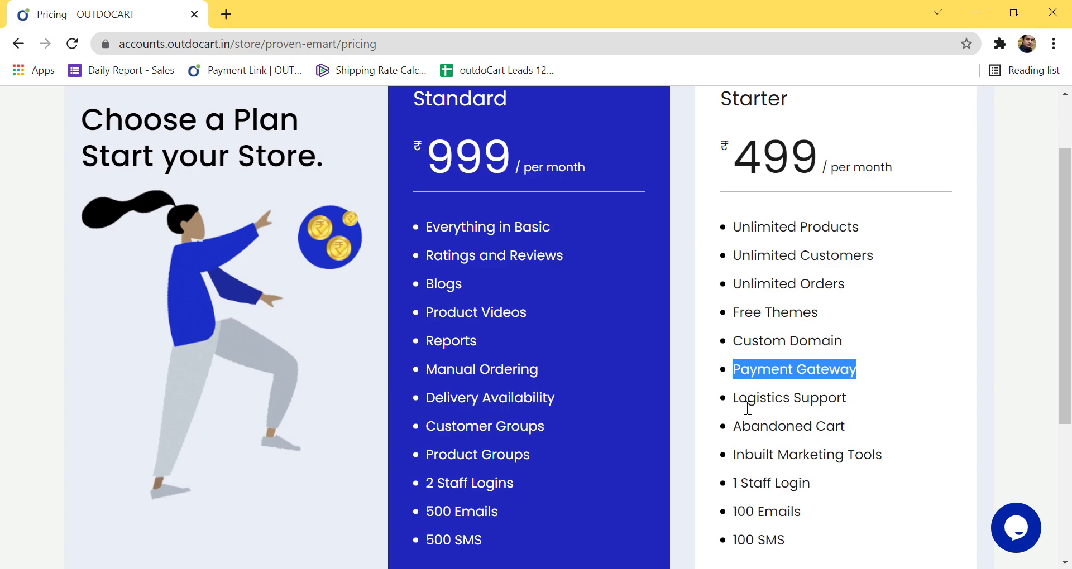
drag(742, 408, 847, 411)
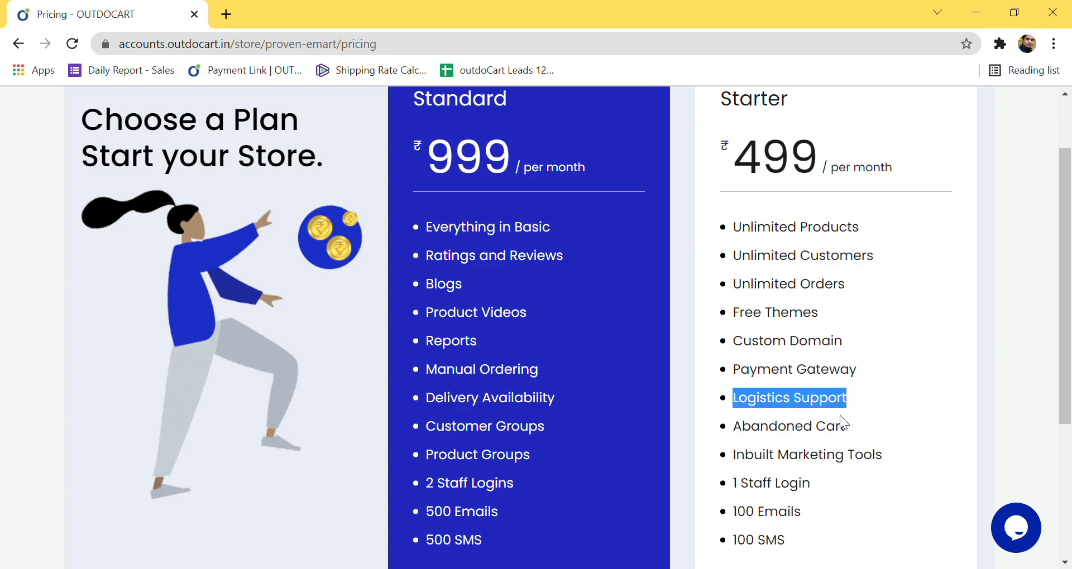
drag(734, 433, 863, 431)
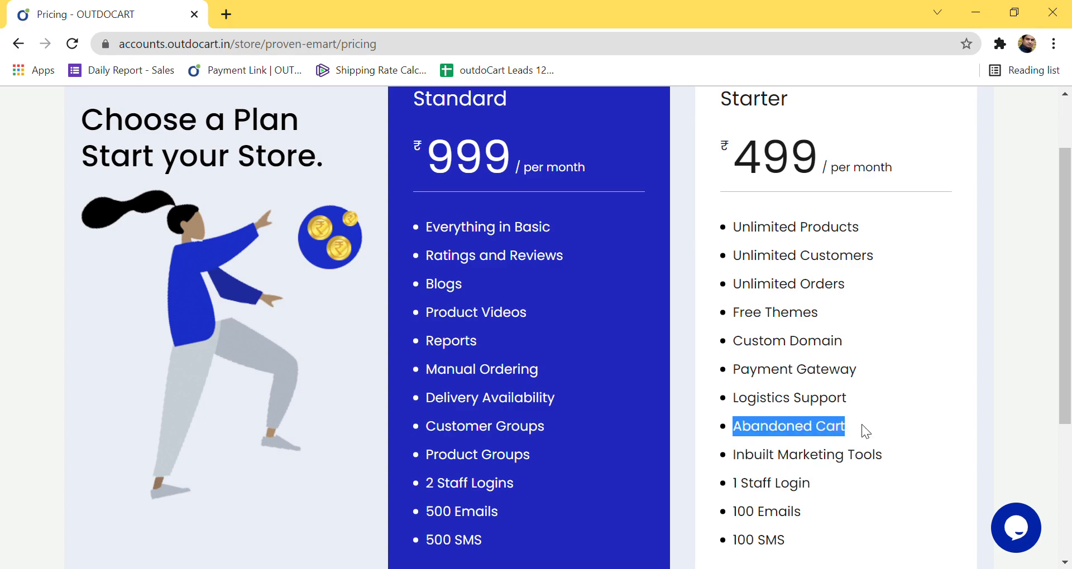
drag(734, 456, 892, 458)
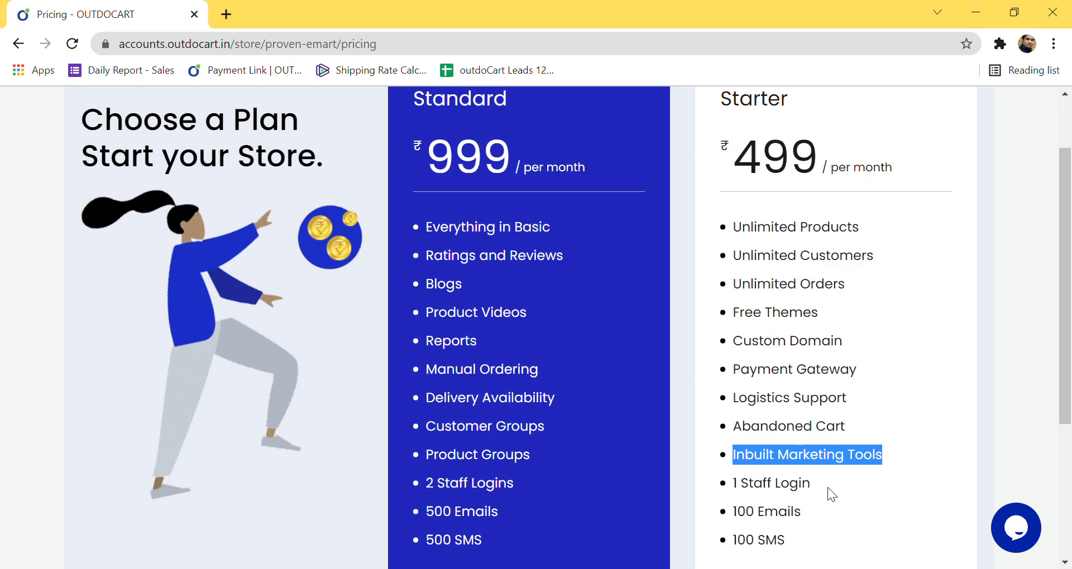
scroll(826, 487, down, 1)
drag(733, 405, 793, 407)
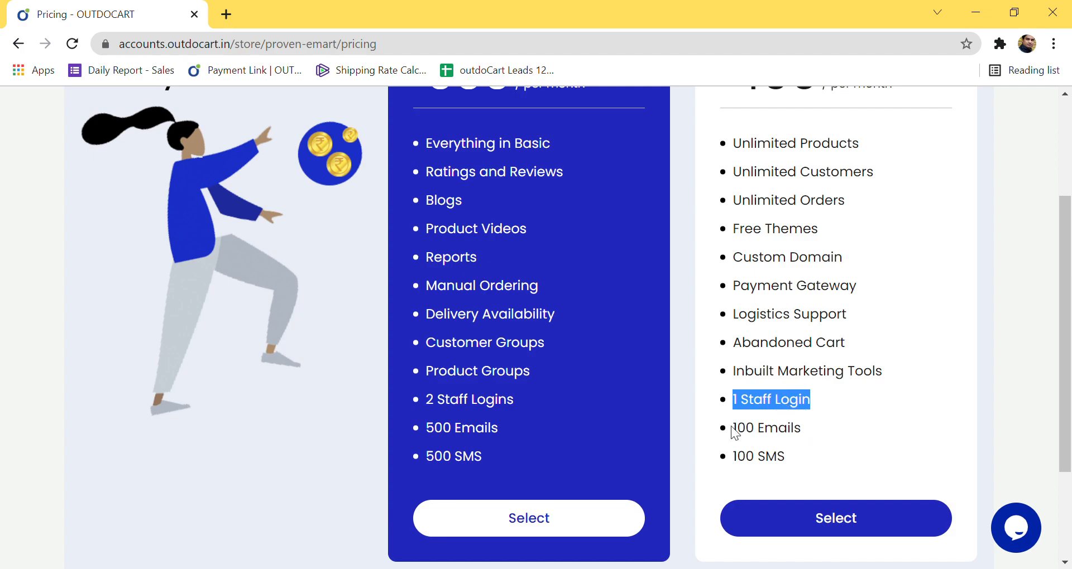
drag(734, 431, 804, 440)
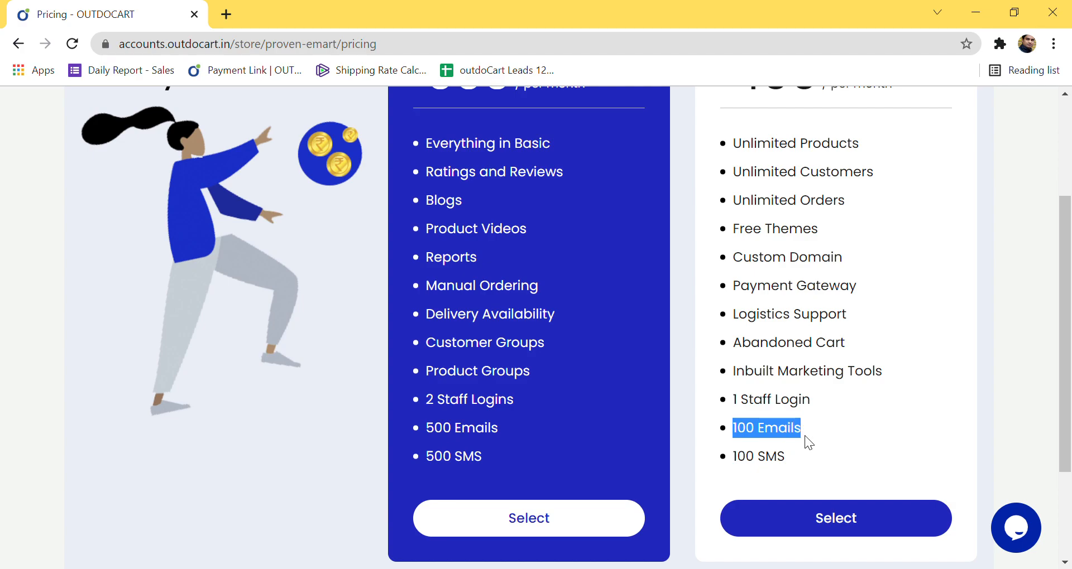
drag(733, 467, 781, 472)
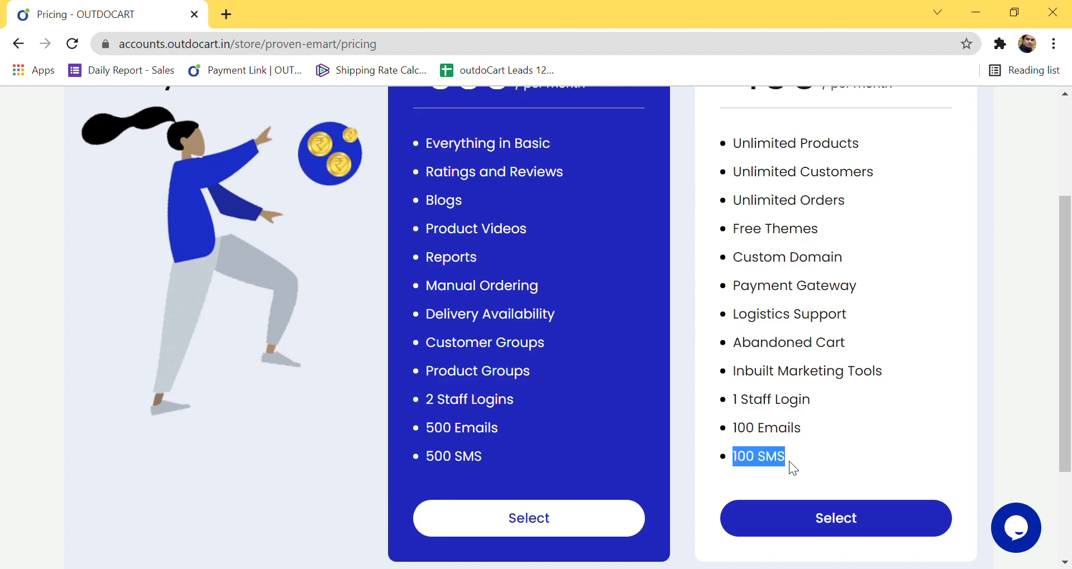
scroll(794, 461, up, 3)
scroll(794, 461, down, 5)
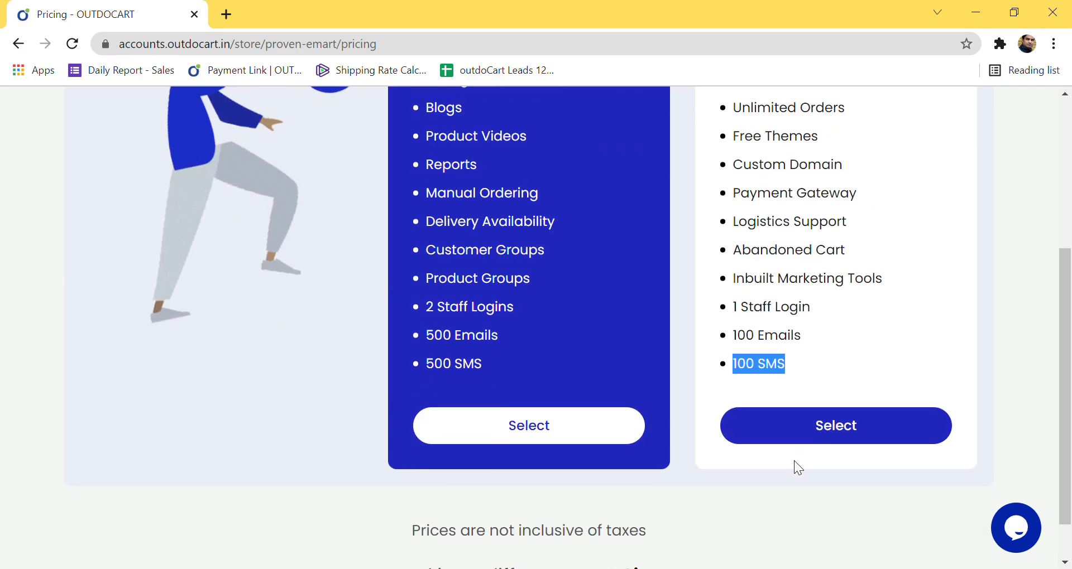
scroll(796, 464, up, 4)
Step: Select the Starter plan for checkout, going back once and reselecting it
scroll(796, 464, down, 4)
click(842, 385)
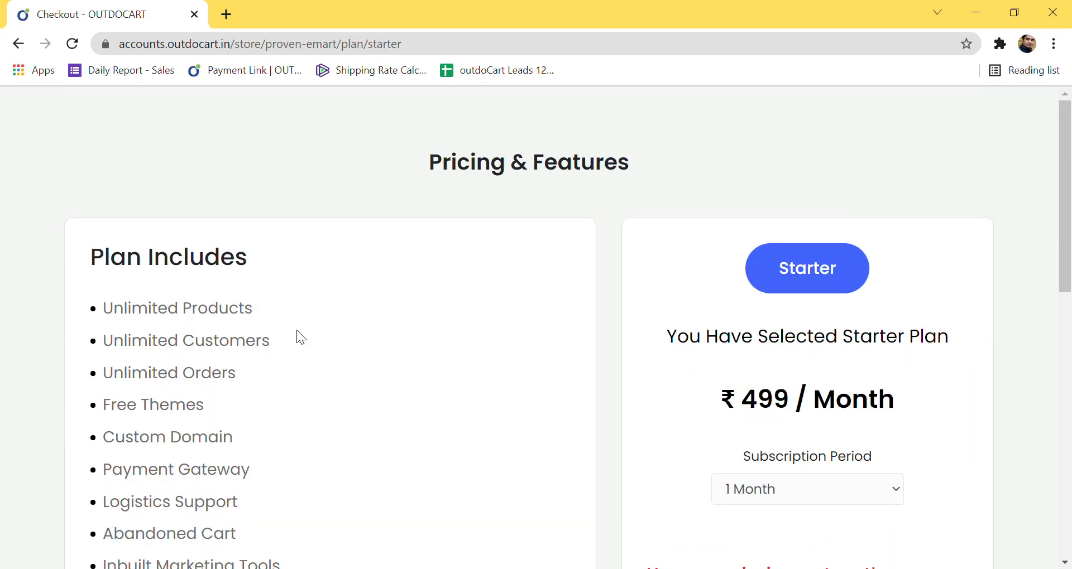
click(18, 44)
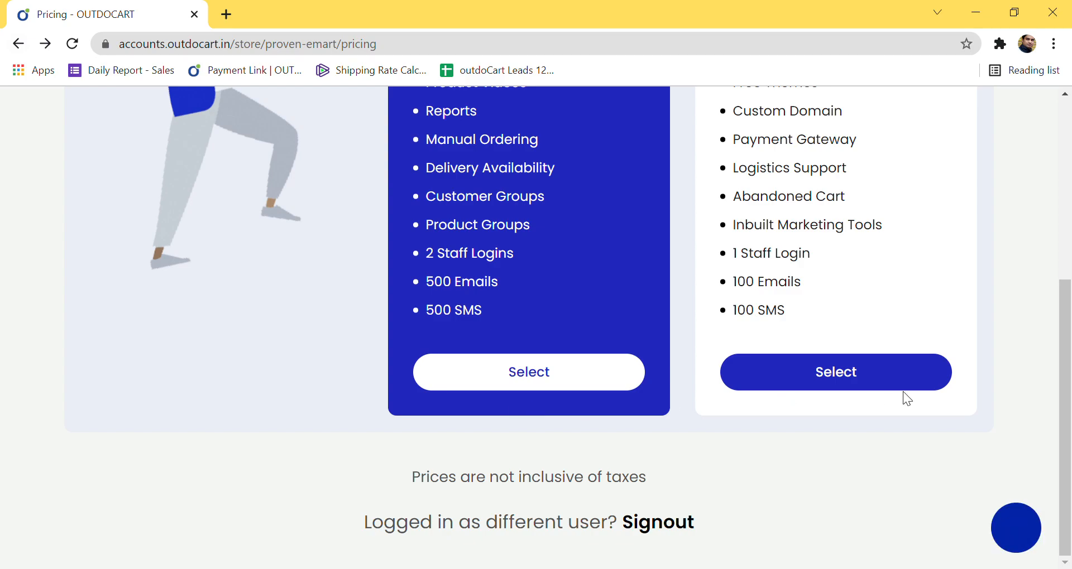
scroll(877, 402, up, 2)
click(842, 454)
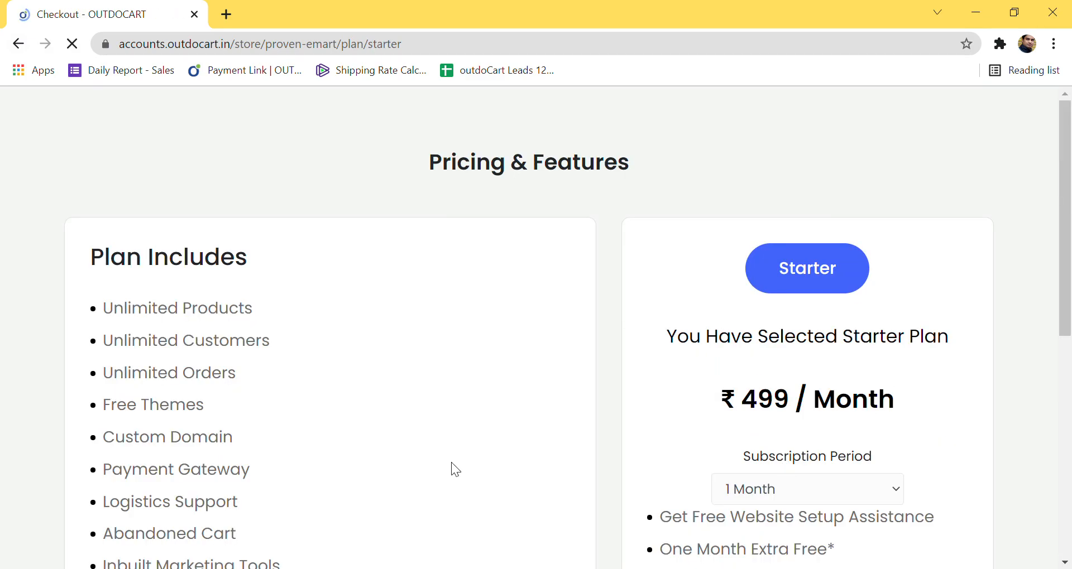
scroll(354, 446, down, 4)
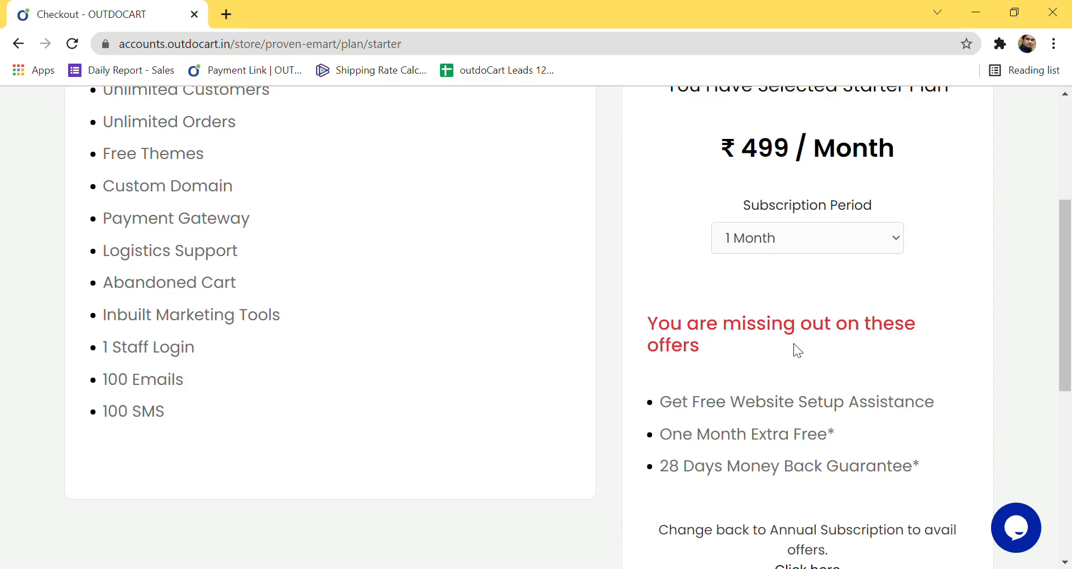
Step: Change the subscription period through 3 and 6 to 9 Months, reviewing the offers text
click(766, 250)
click(769, 283)
click(764, 310)
click(782, 328)
scroll(823, 263, down, 1)
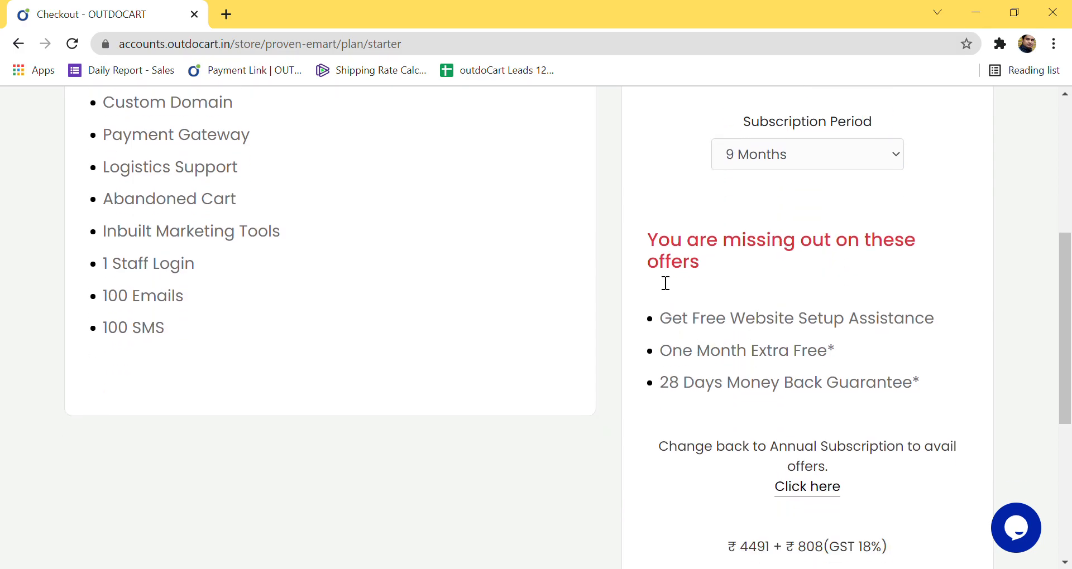
drag(649, 238, 937, 387)
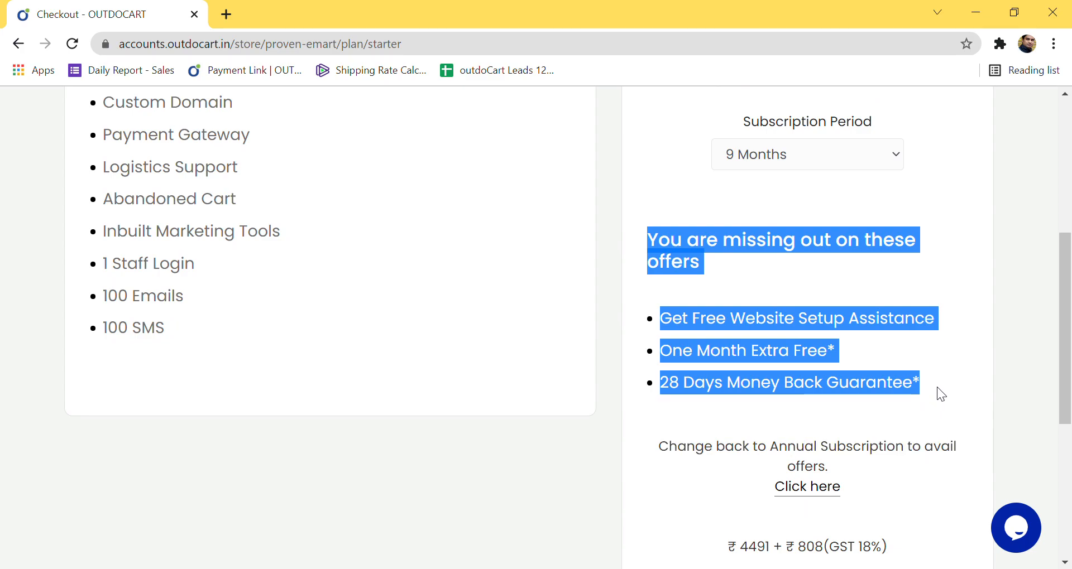
click(944, 387)
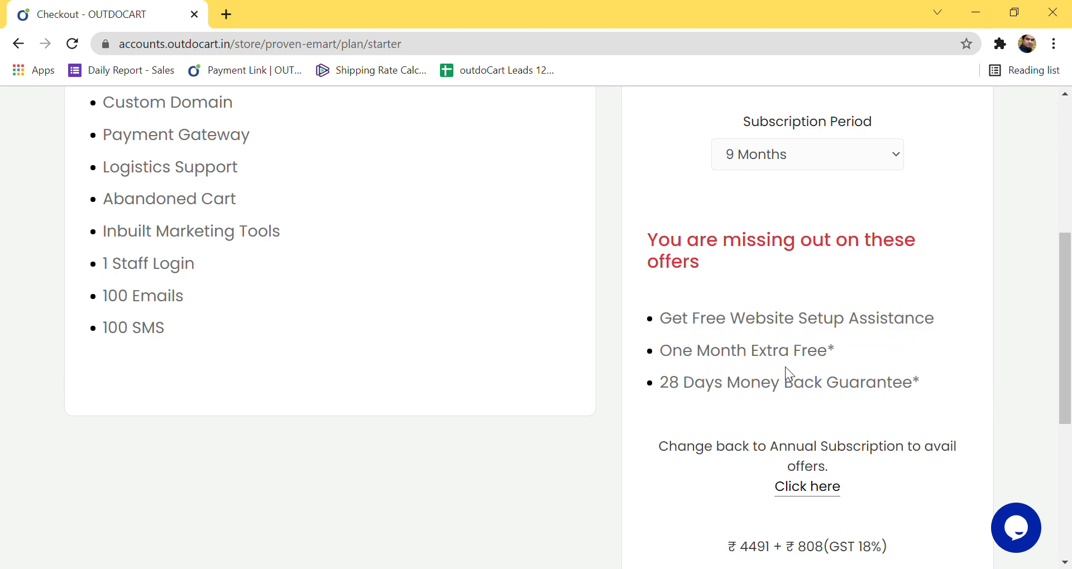
scroll(799, 379, up, 3)
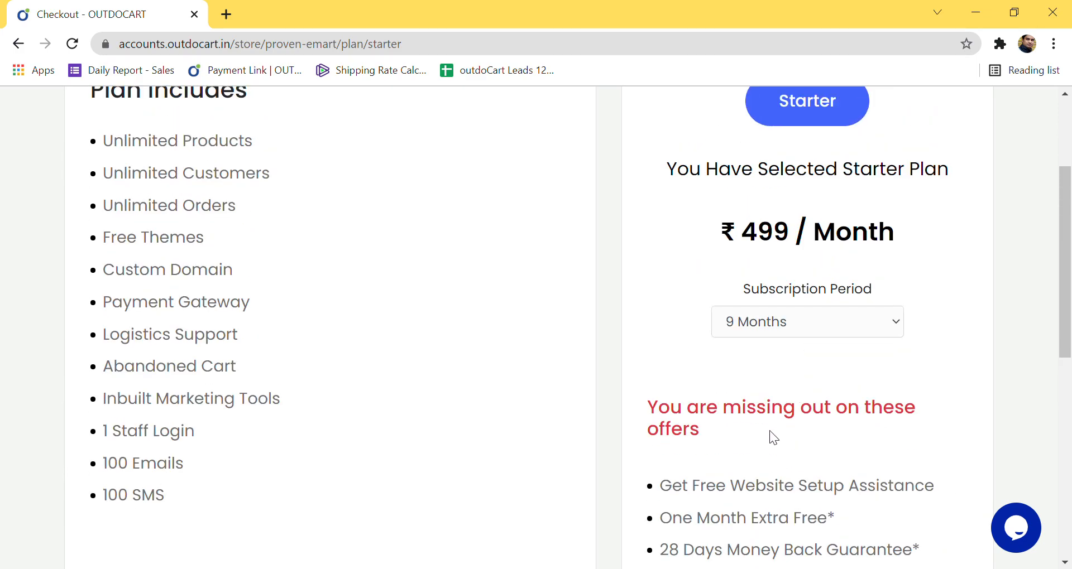
key(Down)
scroll(769, 430, down, 2)
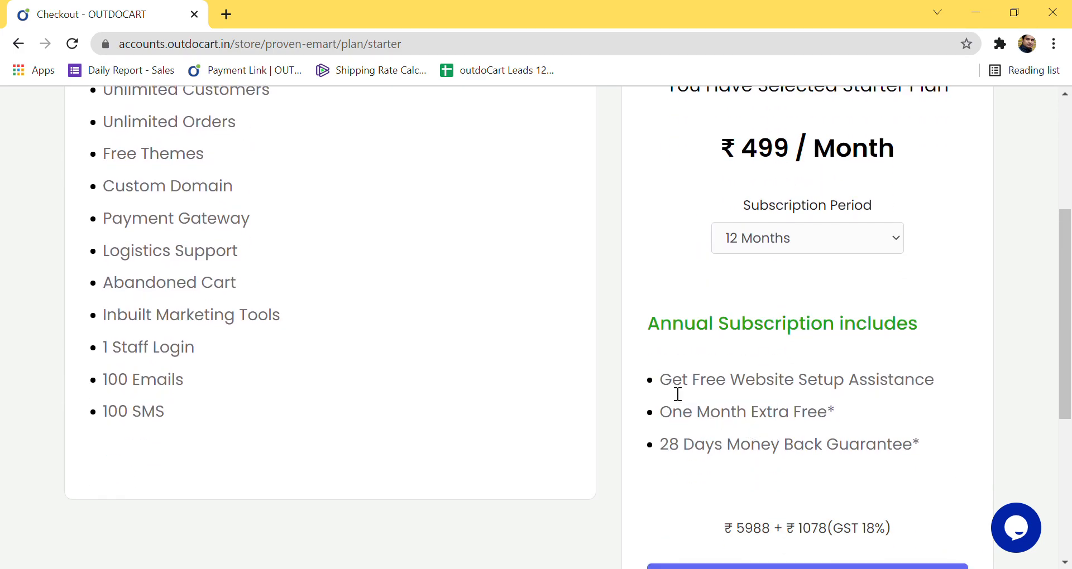
drag(663, 385, 936, 390)
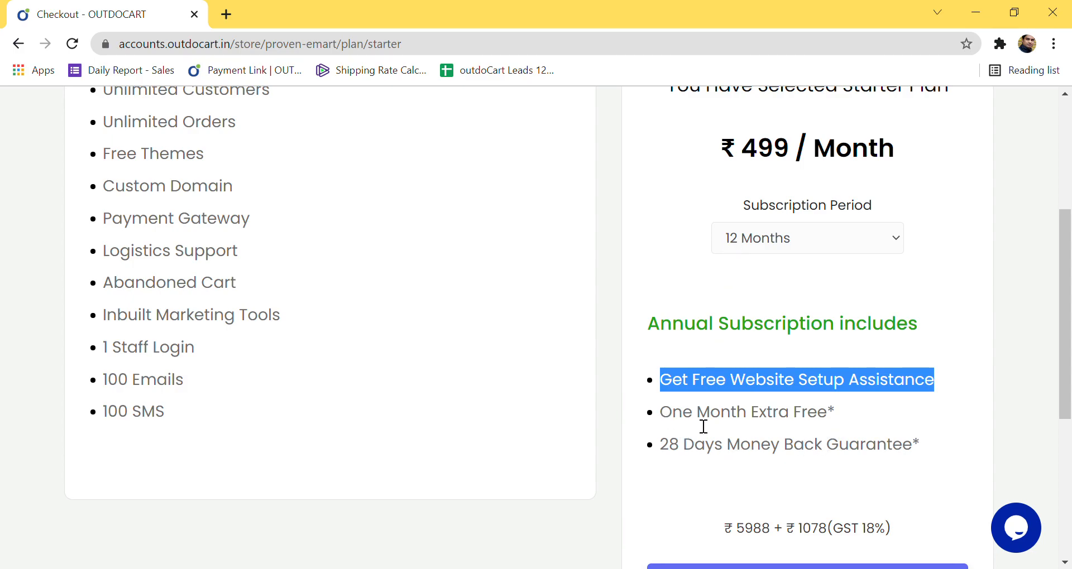
drag(668, 423, 836, 419)
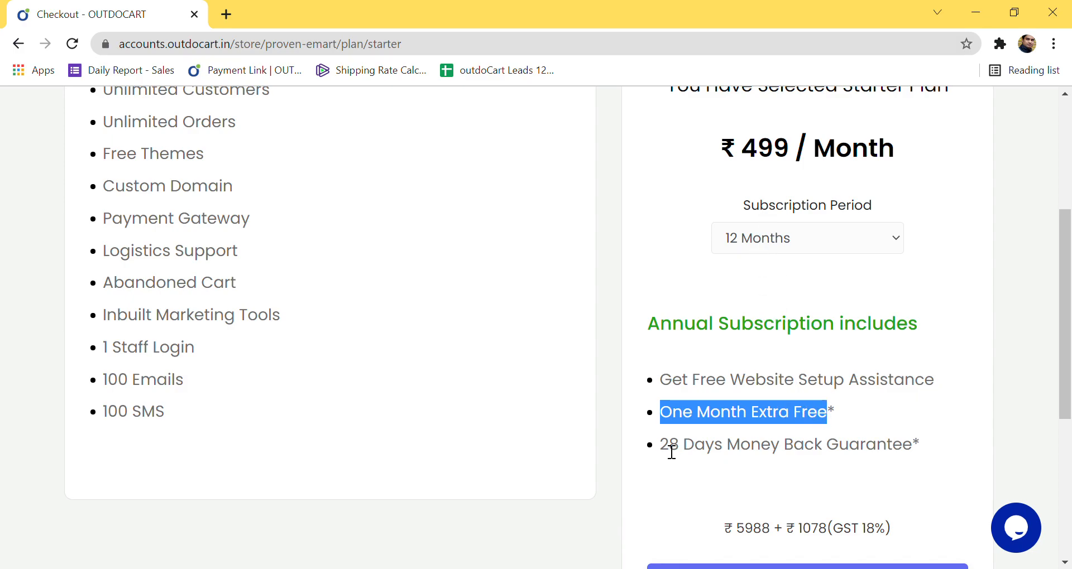
drag(662, 451, 921, 455)
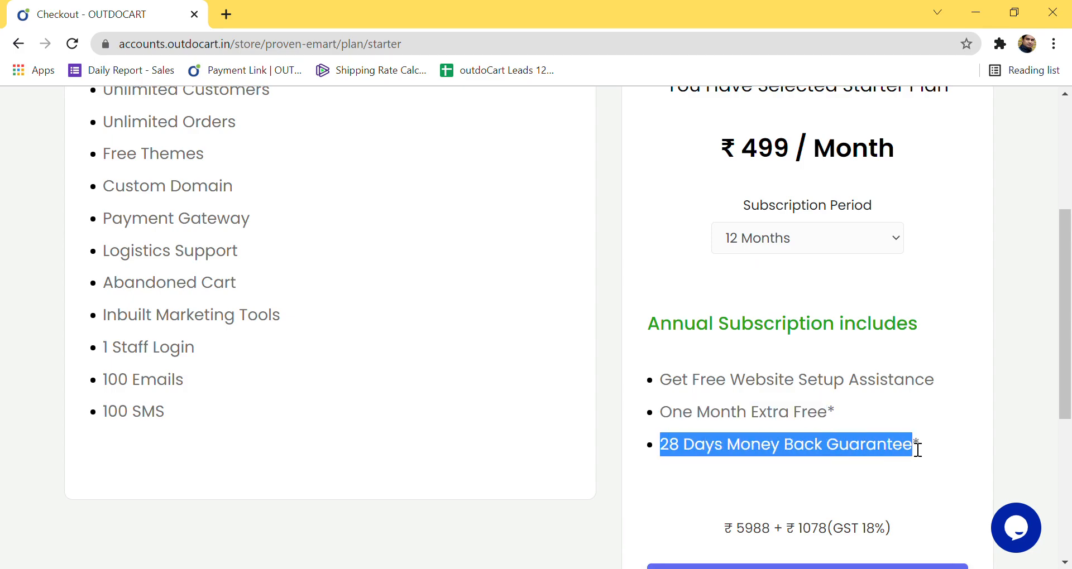
scroll(816, 330, up, 2)
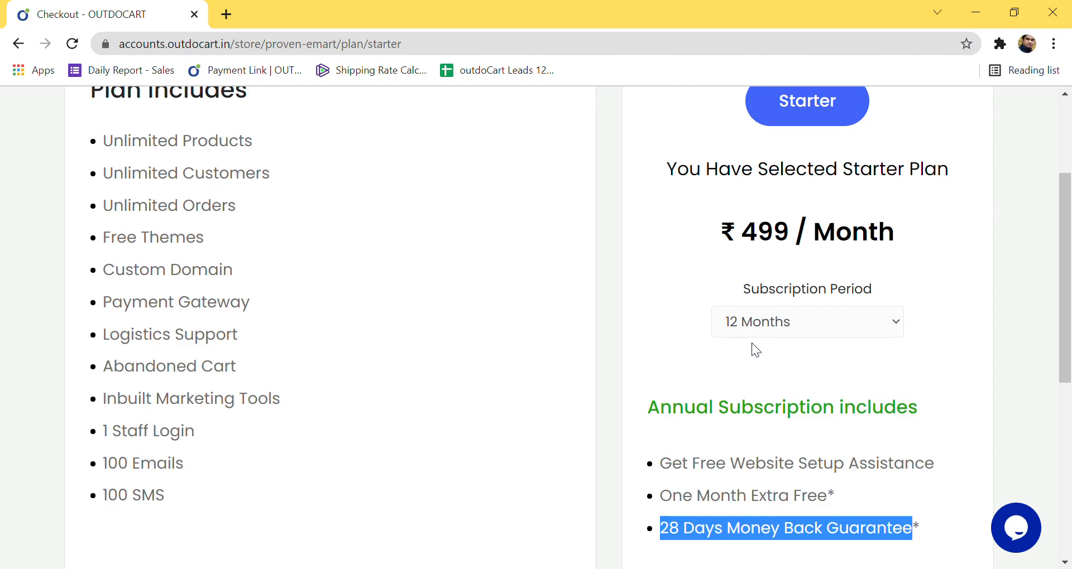
scroll(752, 346, down, 6)
double_click(746, 280)
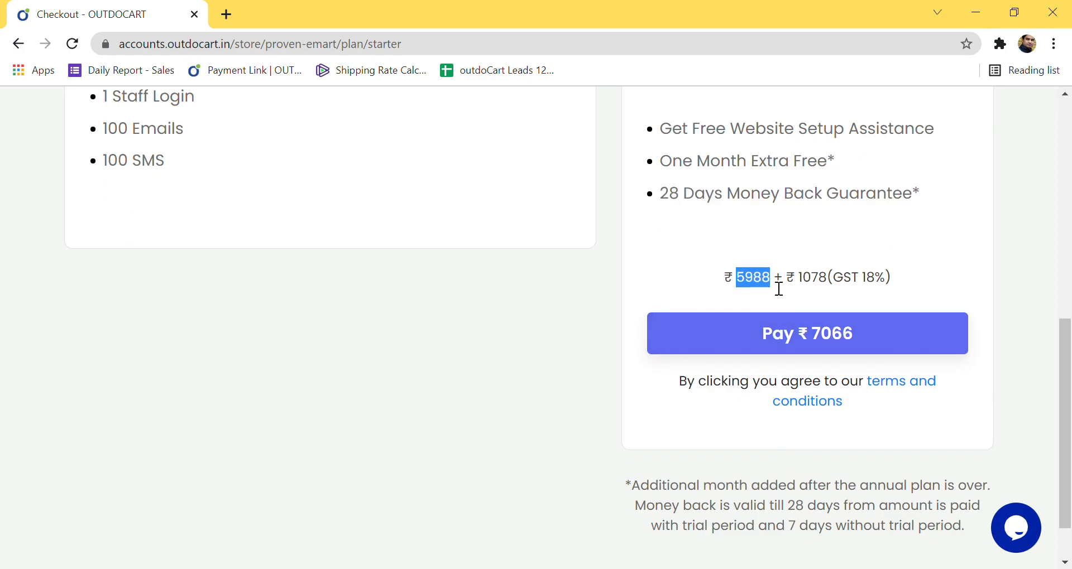
drag(799, 277, 898, 278)
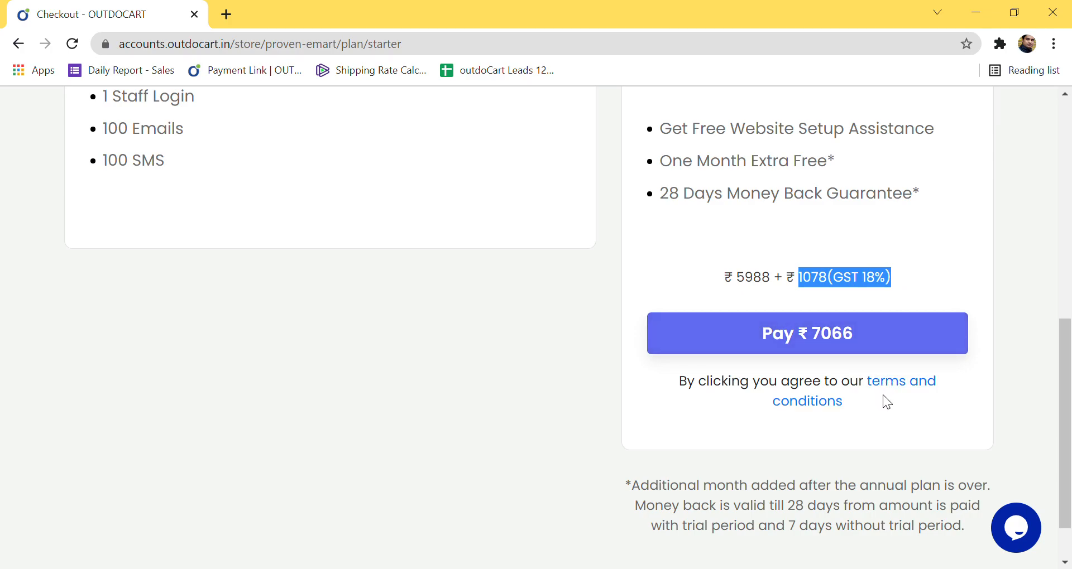
scroll(883, 394, up, 3)
scroll(886, 398, up, 2)
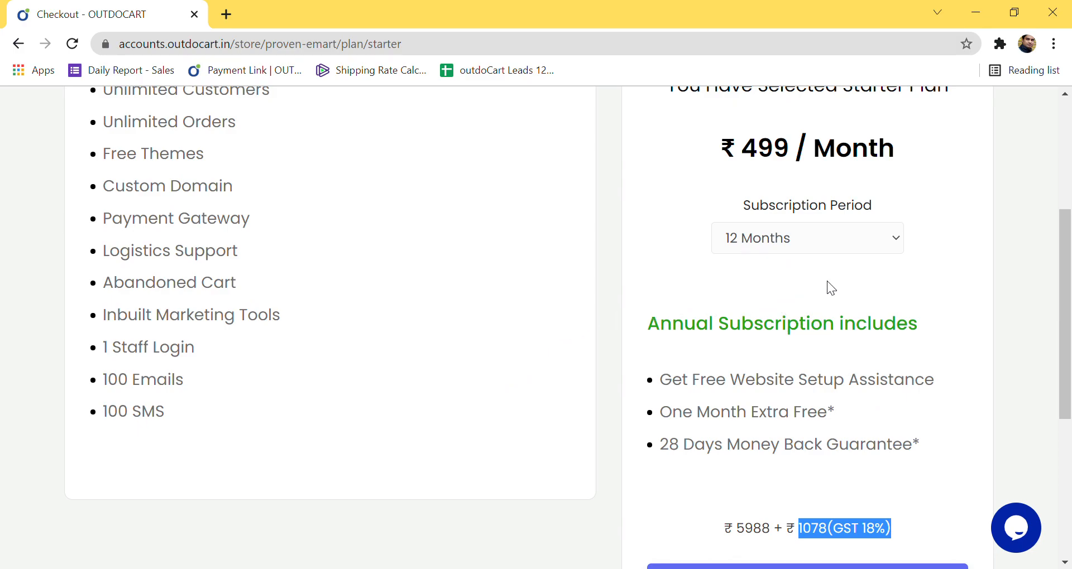
click(709, 385)
drag(709, 386, 938, 387)
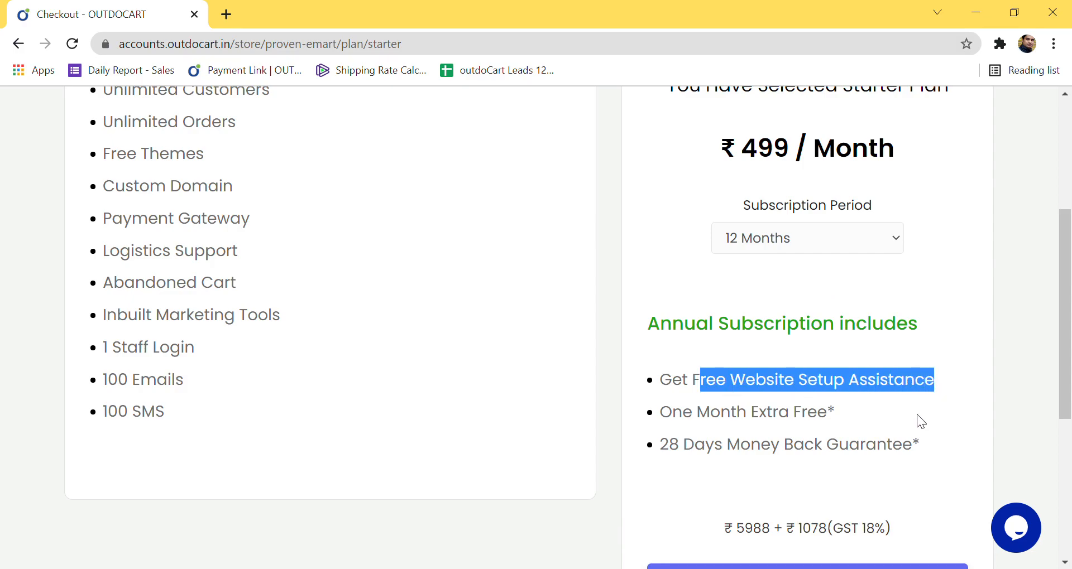
click(821, 438)
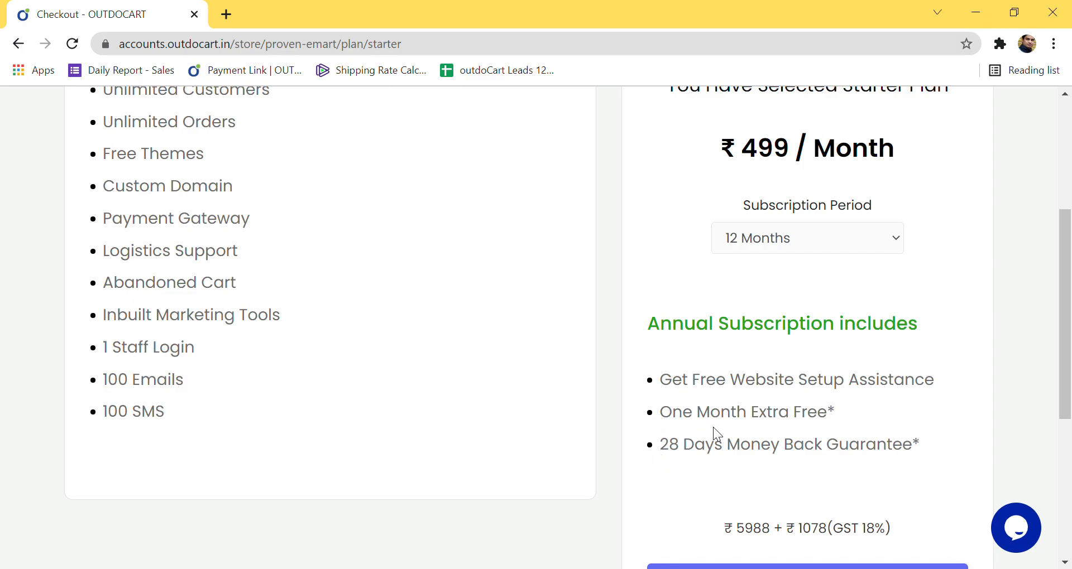
scroll(756, 414, down, 3)
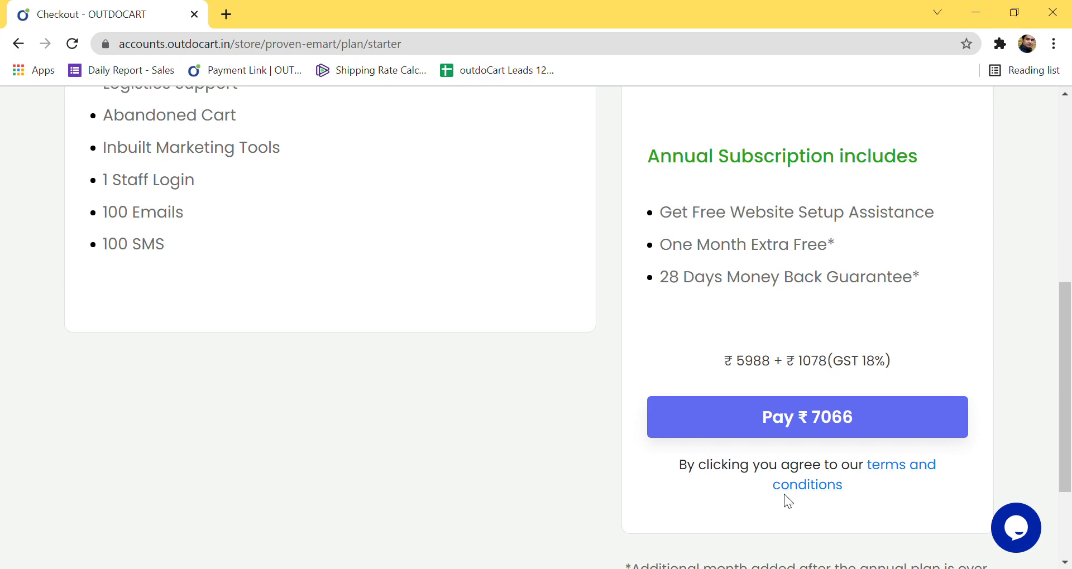
scroll(784, 501, up, 8)
Step: Return to the Pricing page and choose the Standard plan for checkout
click(18, 43)
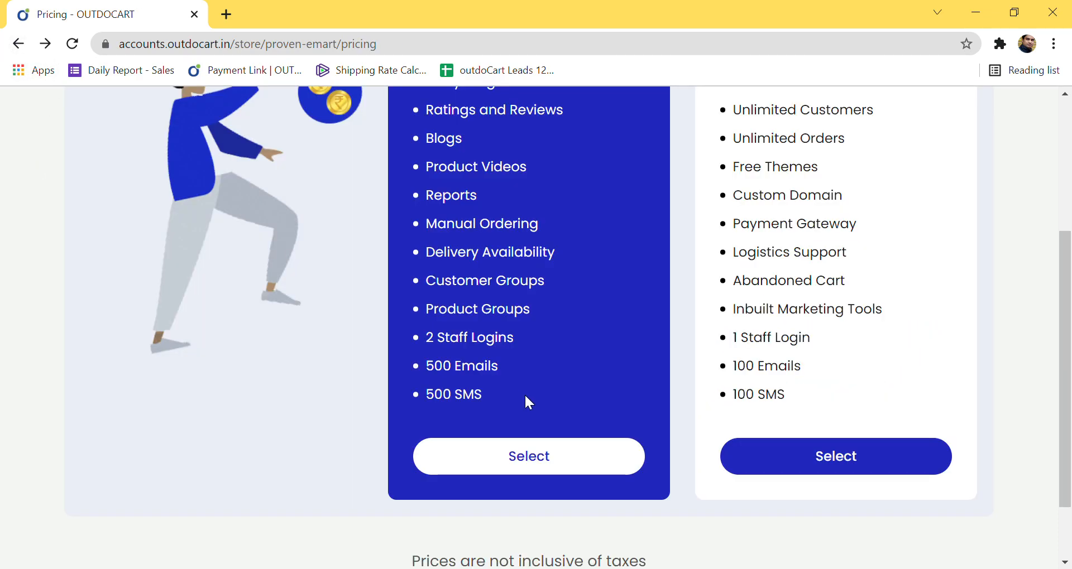
scroll(557, 433, down, 3)
click(555, 447)
scroll(692, 441, down, 2)
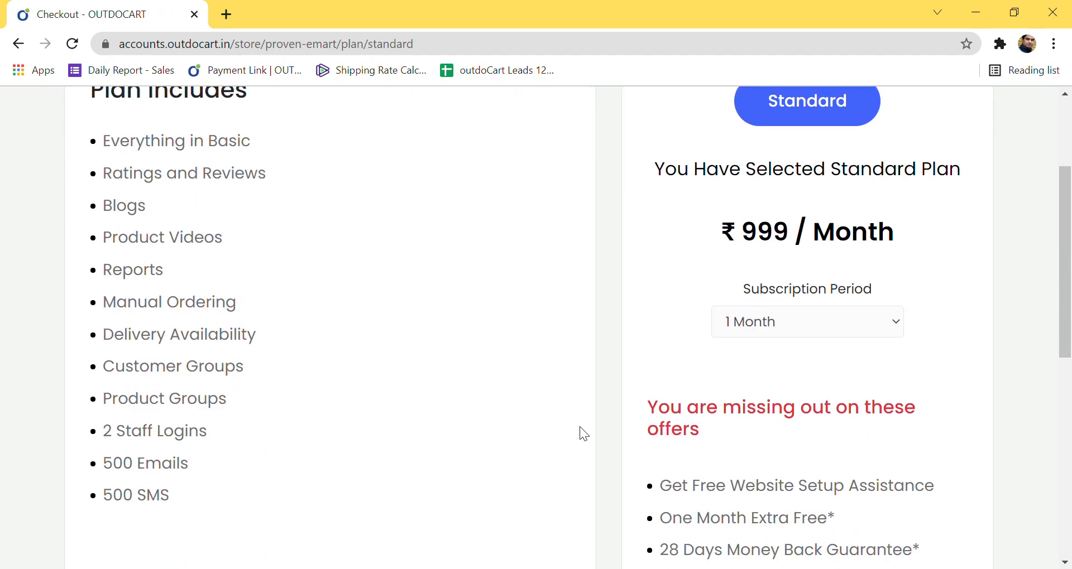
scroll(162, 416, up, 1)
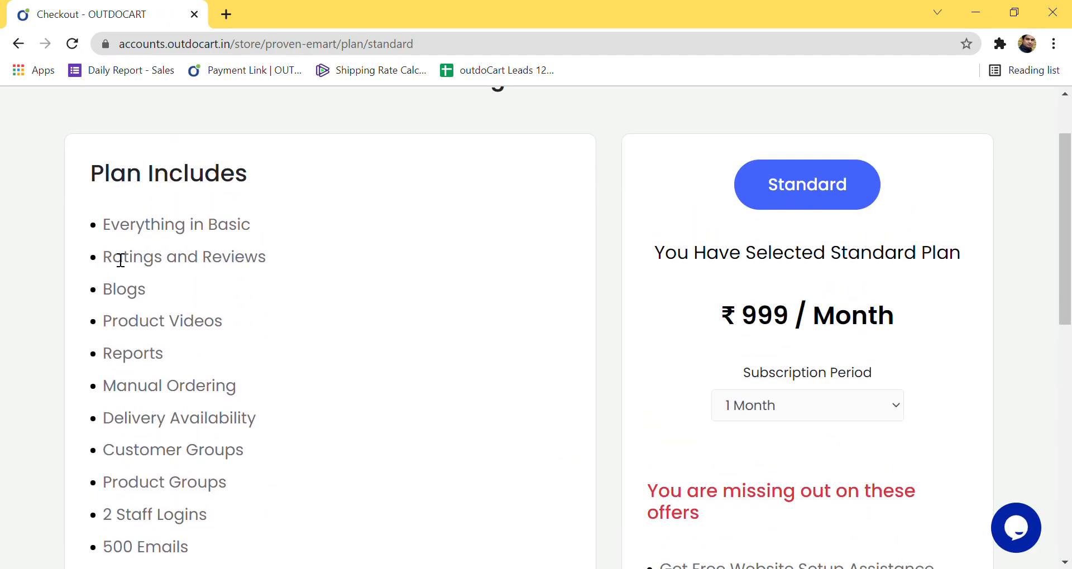
Step: Highlight the Standard features Everything in Basic, Ratings and Reviews, Blogs and Product Videos
drag(105, 231, 259, 226)
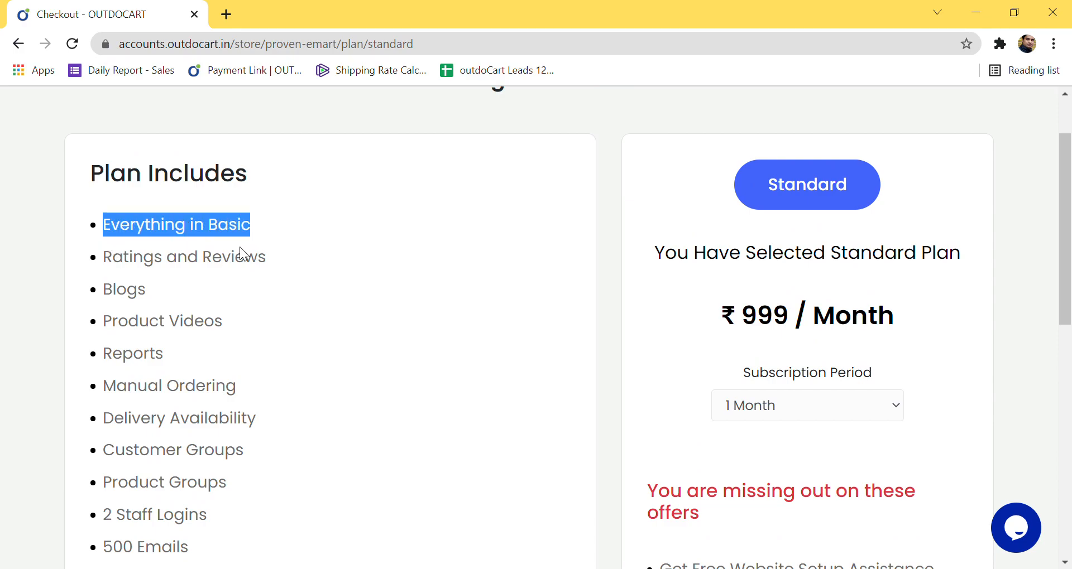
drag(104, 259, 276, 259)
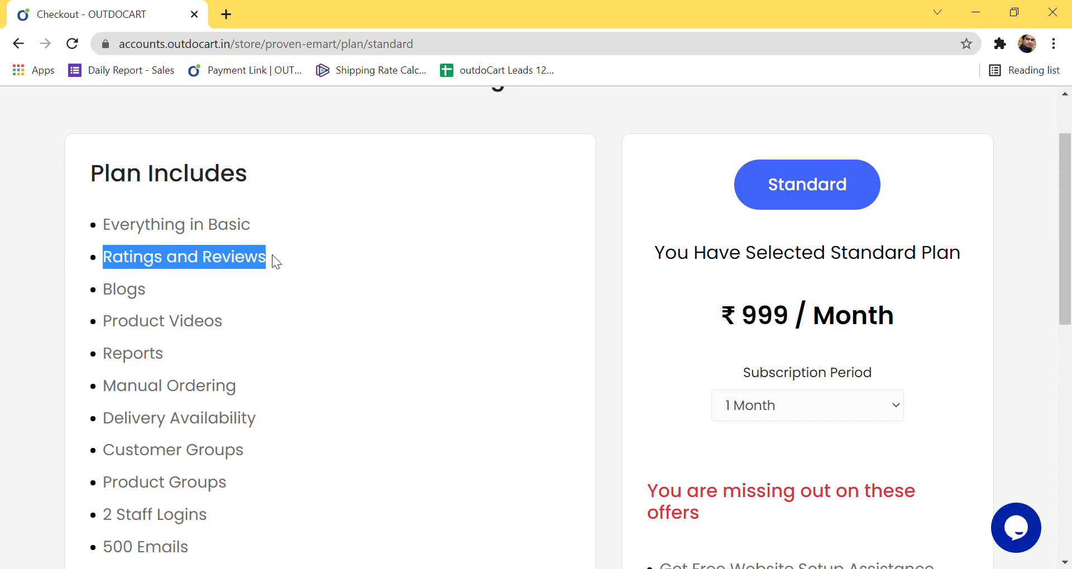
drag(111, 299, 146, 297)
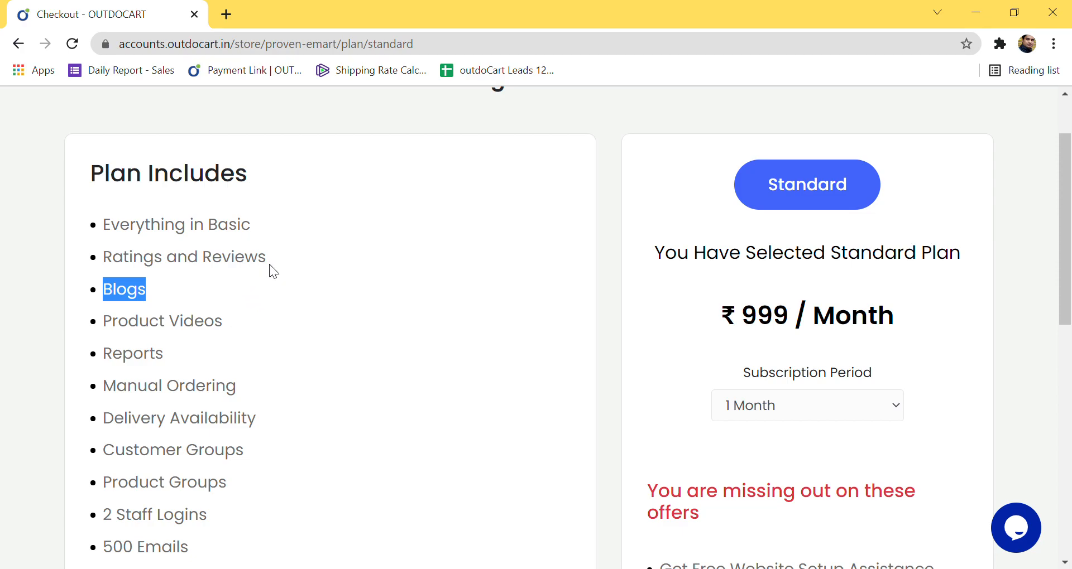
drag(270, 259, 235, 269)
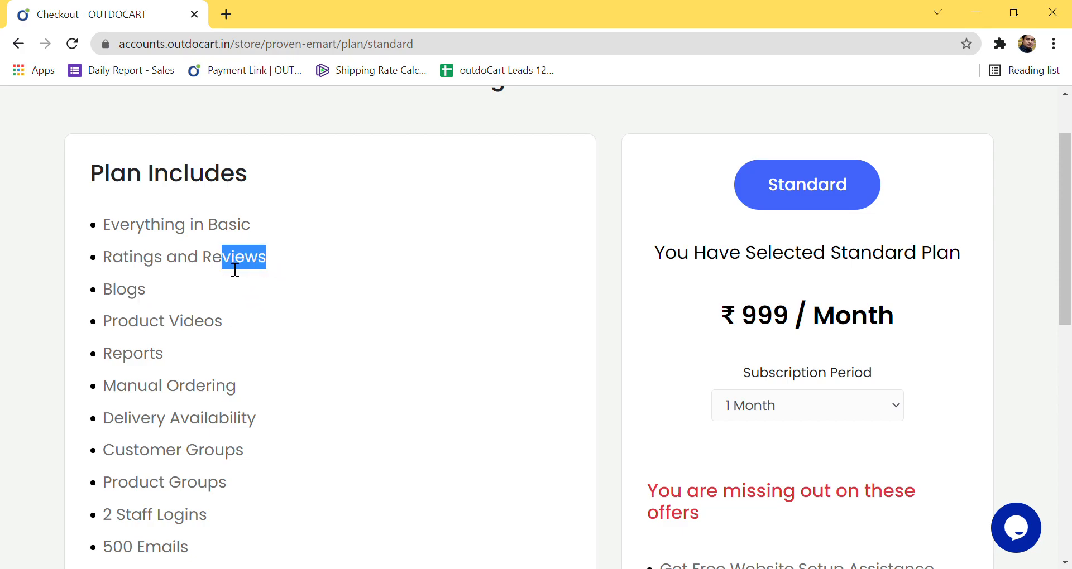
click(113, 301)
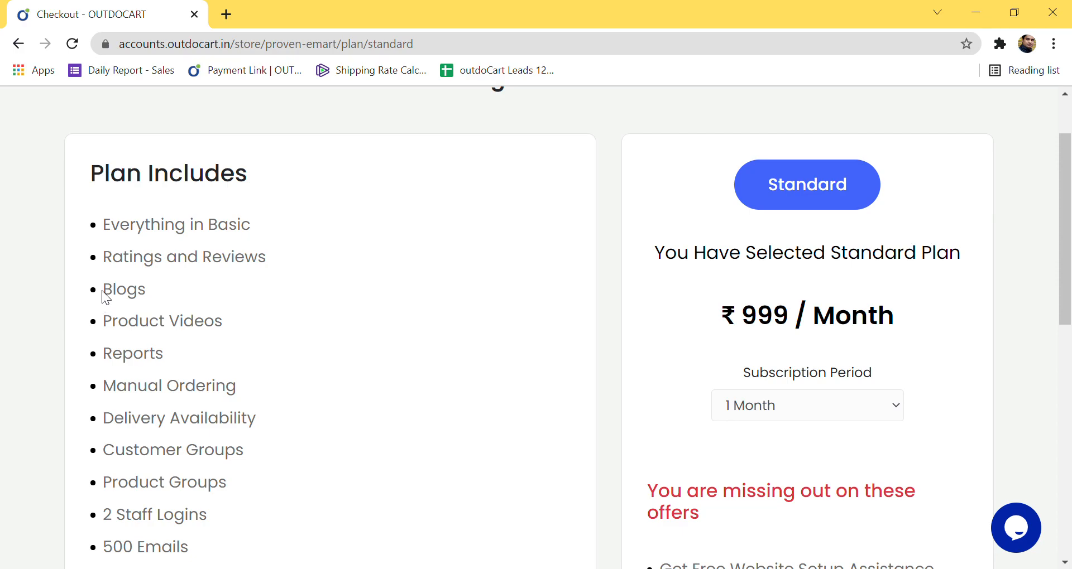
drag(112, 296, 152, 291)
double_click(112, 292)
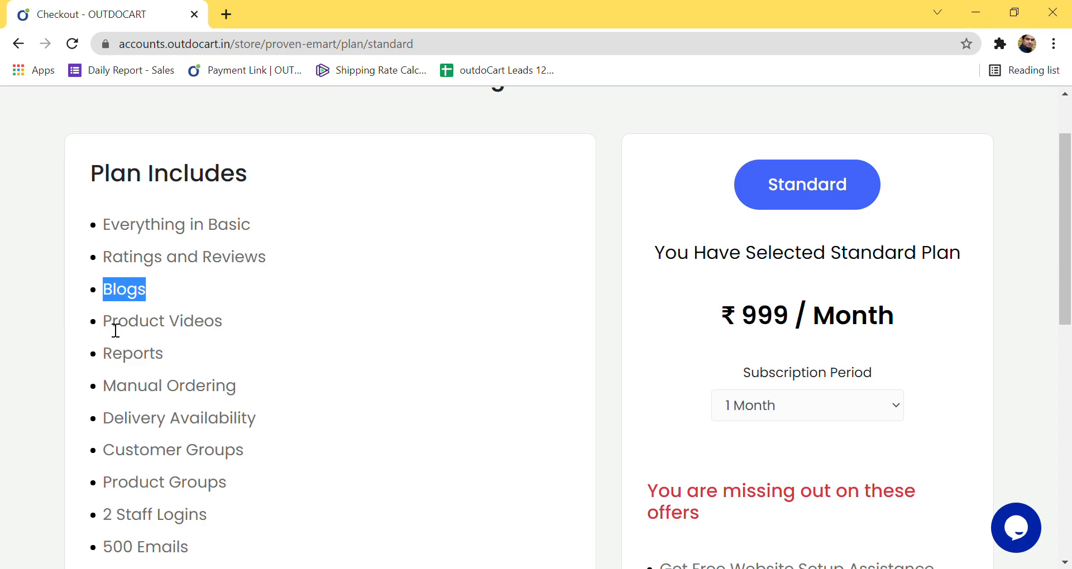
drag(109, 328, 240, 324)
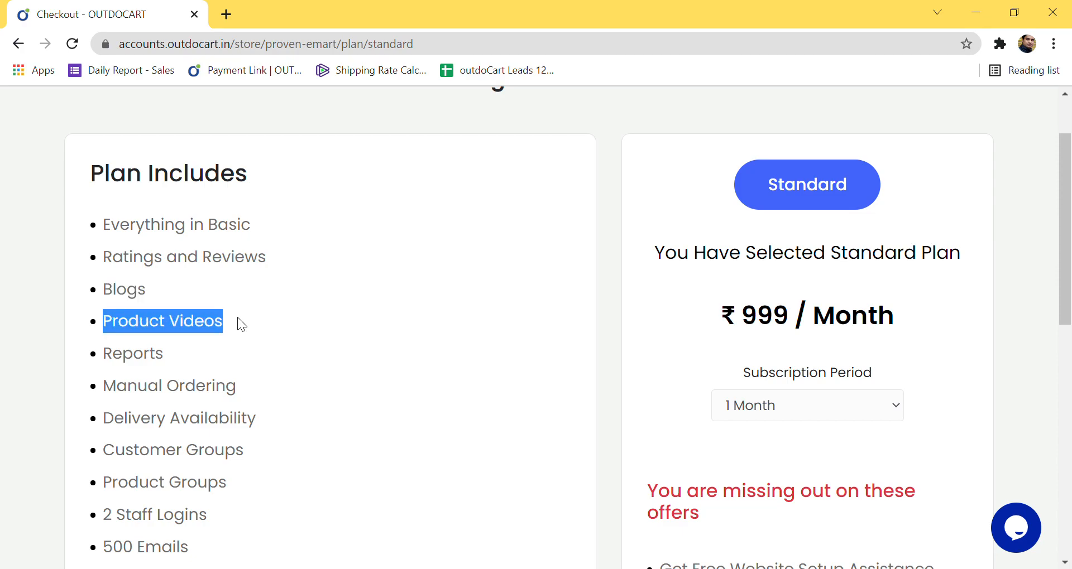
drag(104, 363, 163, 361)
Step: Highlight Manual Ordering, Delivery Availability, Customer Groups, Product Groups, 2 Staff Logins, 500 Emails and 500 SMS
scroll(173, 366, down, 1)
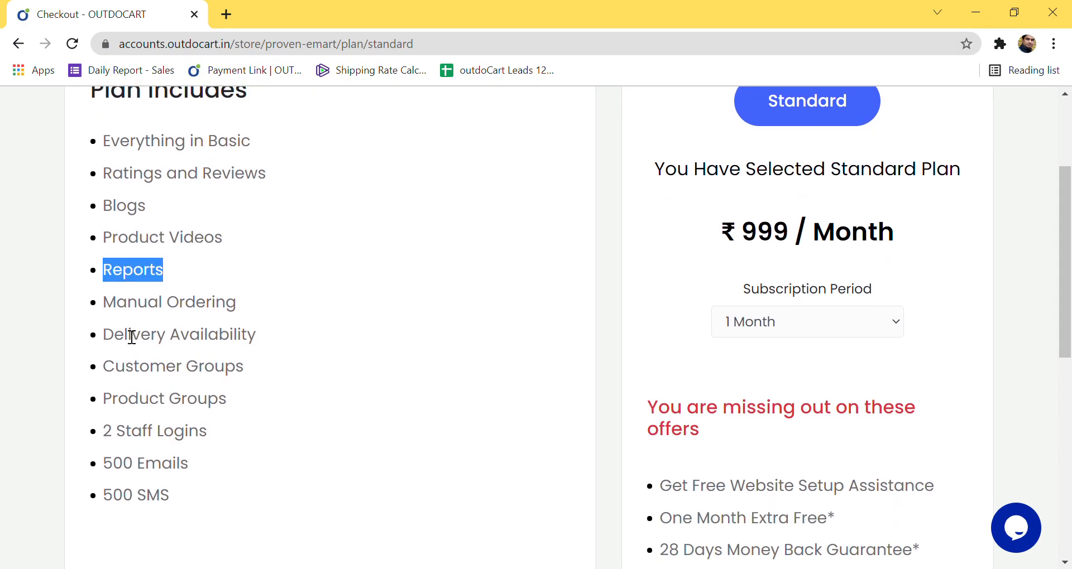
drag(104, 309, 252, 307)
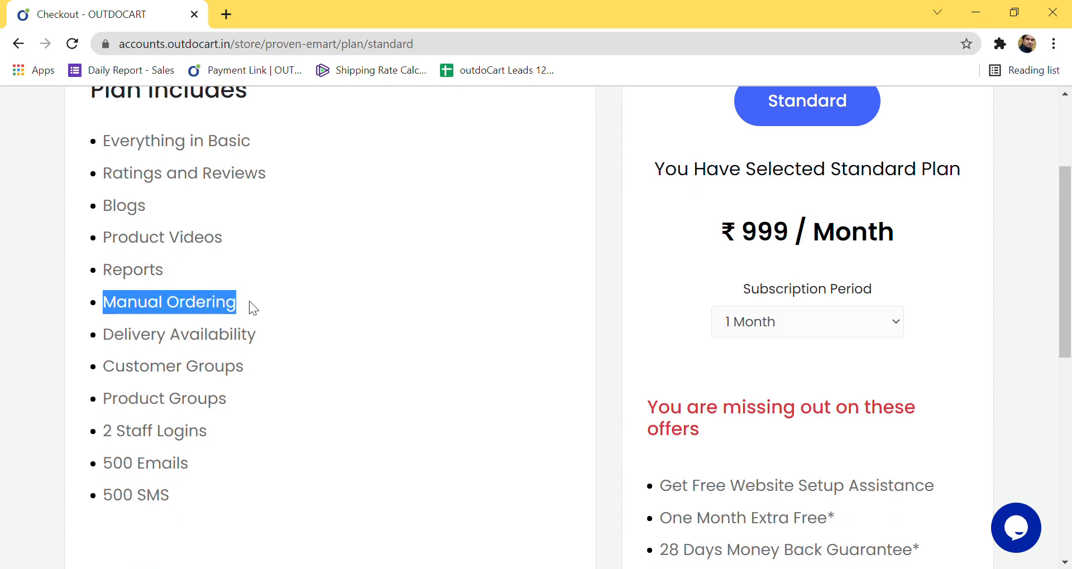
drag(111, 346, 261, 331)
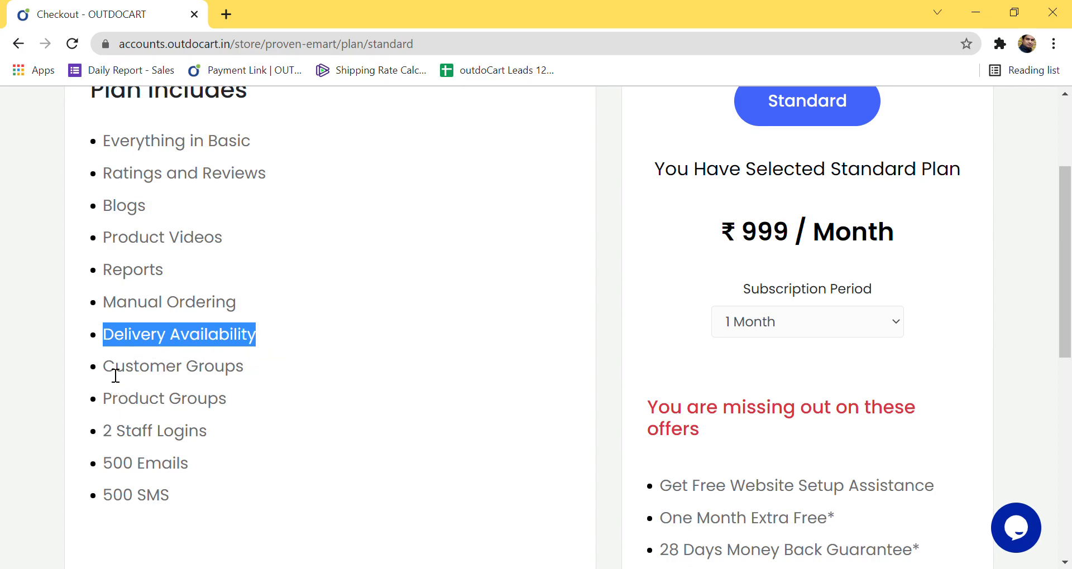
drag(104, 368, 255, 369)
drag(100, 403, 227, 402)
drag(104, 434, 208, 438)
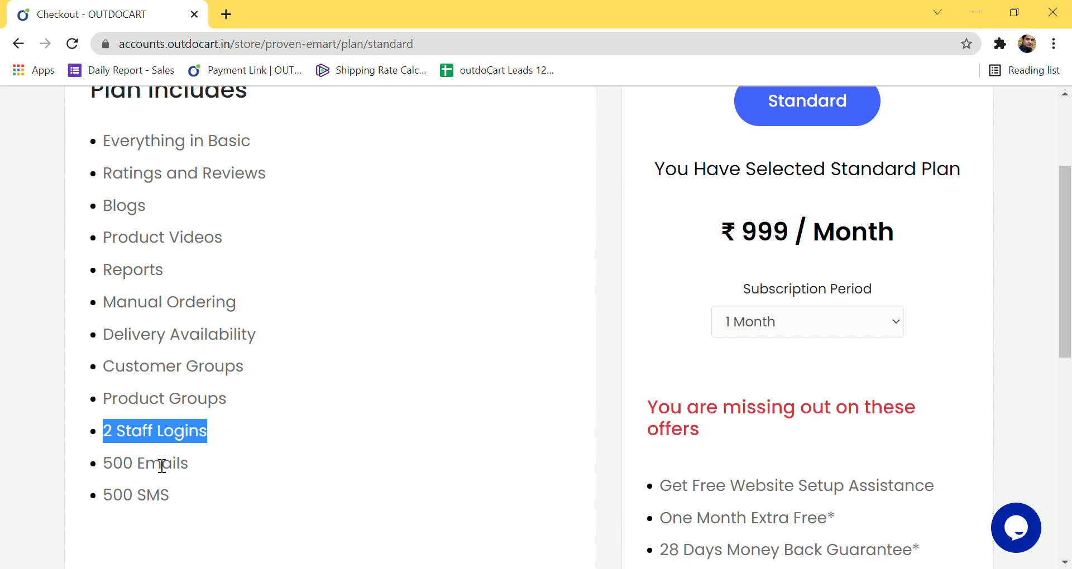
drag(105, 468, 198, 473)
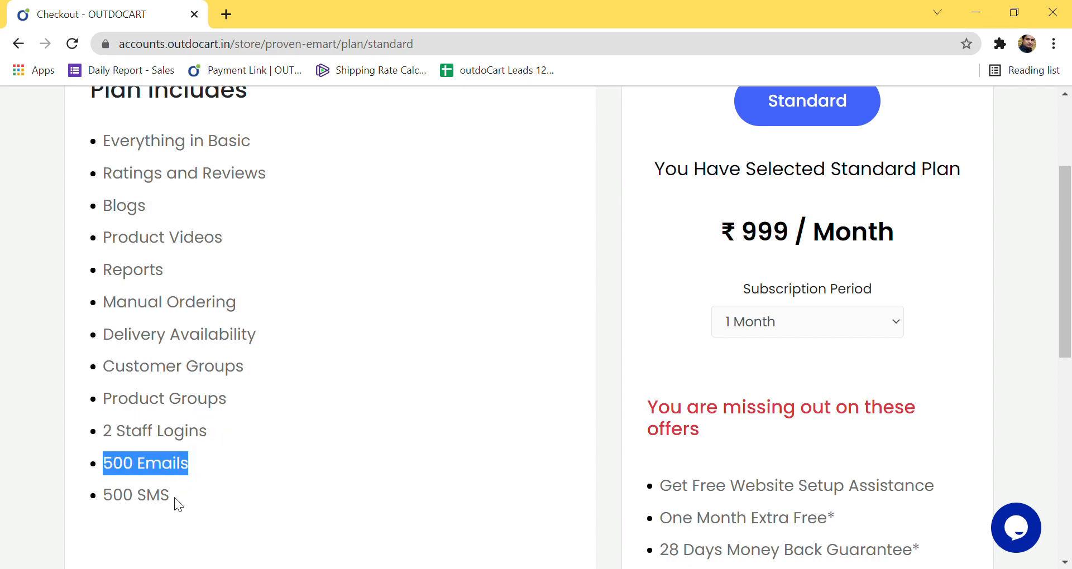
drag(112, 505, 181, 508)
scroll(263, 466, up, 3)
scroll(263, 465, down, 10)
scroll(262, 465, down, 2)
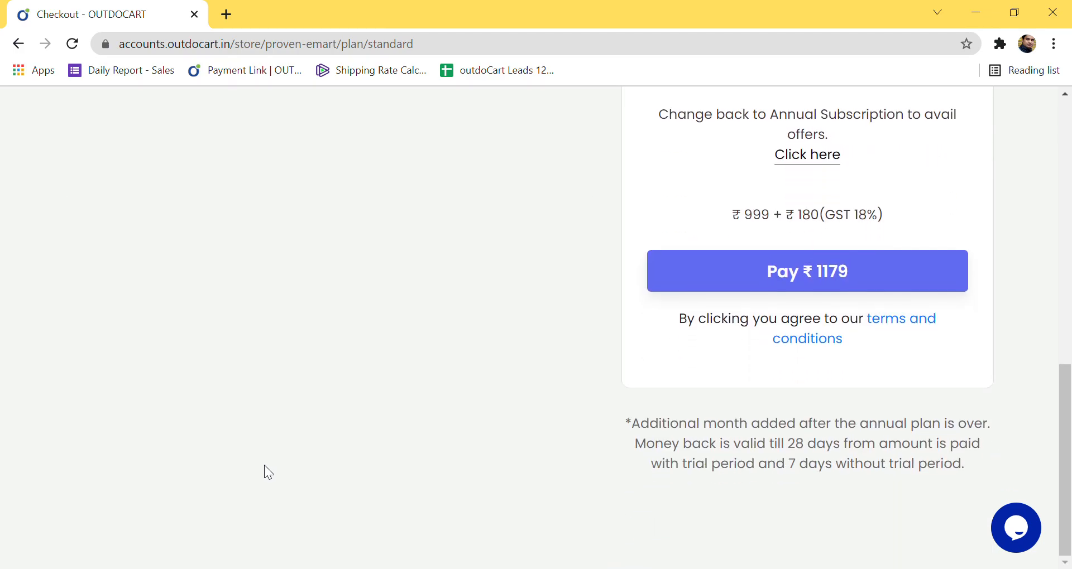
scroll(265, 466, up, 12)
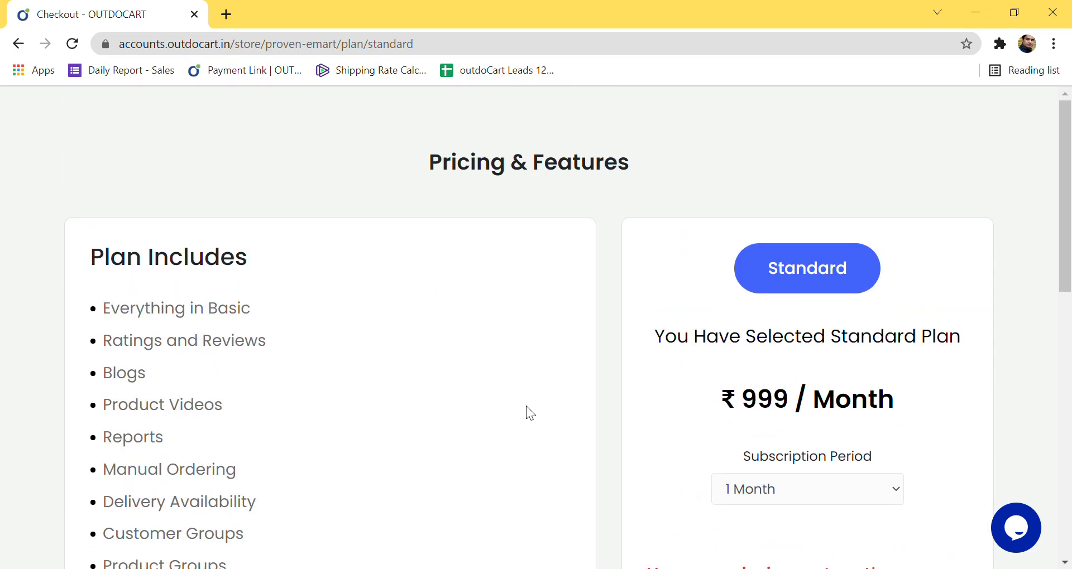
scroll(641, 253, down, 3)
drag(742, 232, 809, 245)
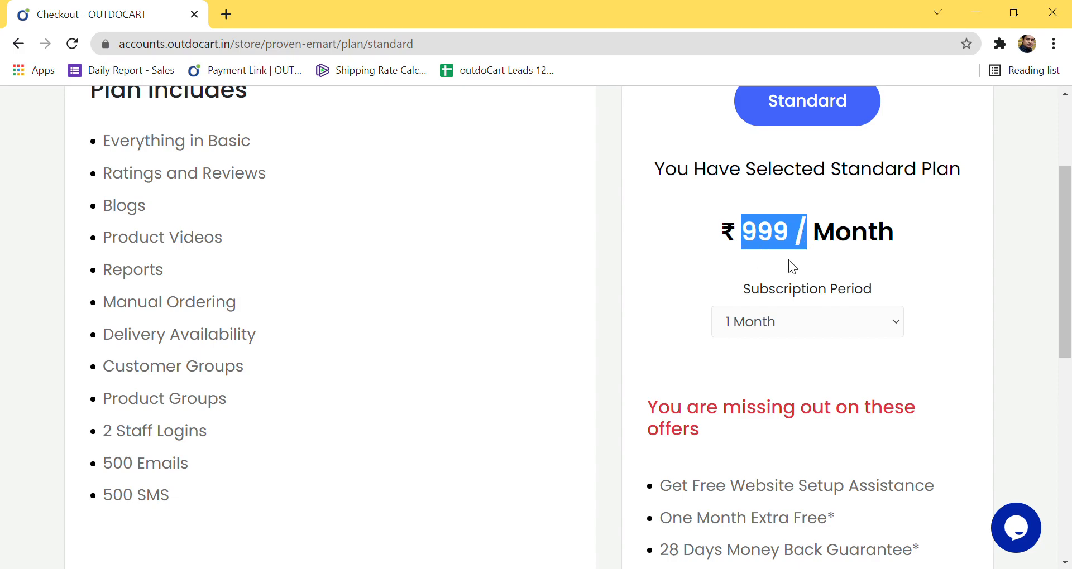
click(838, 252)
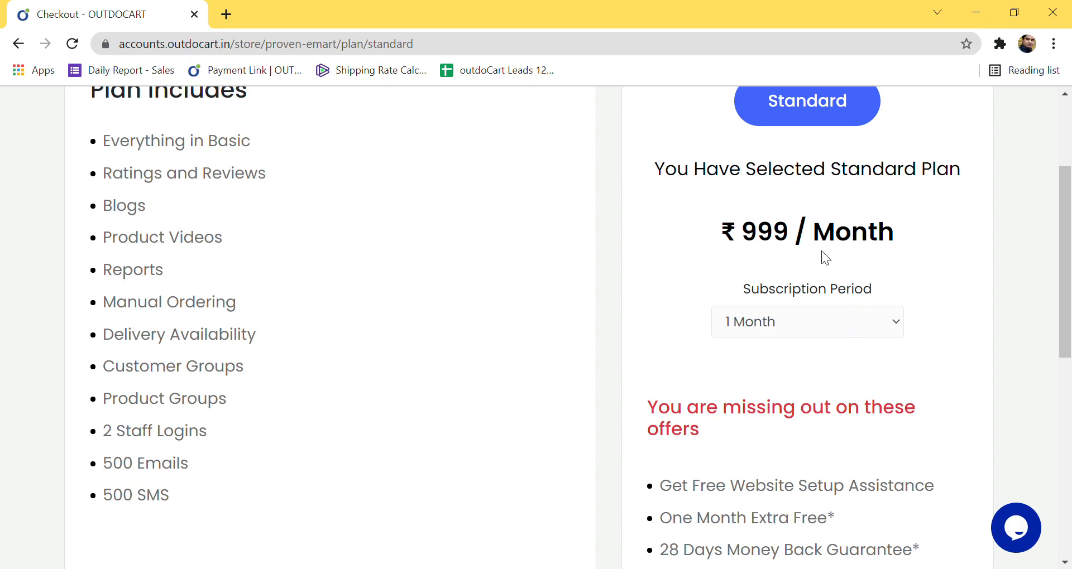
scroll(838, 279, down, 2)
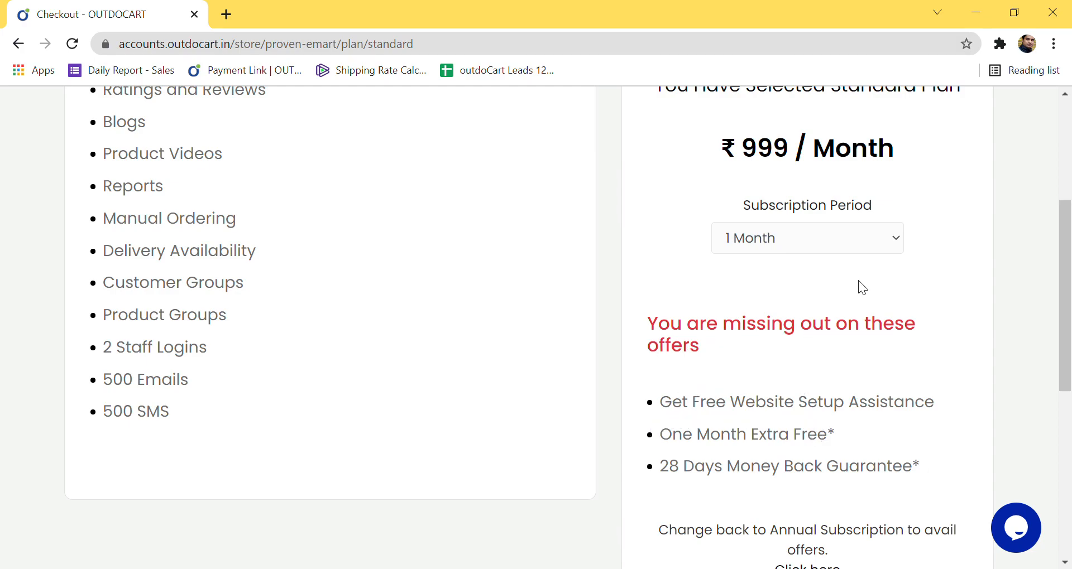
Step: Switch the Standard checkout to 12 Months and highlight the setup assistance and One Month Extra Free offers
click(832, 344)
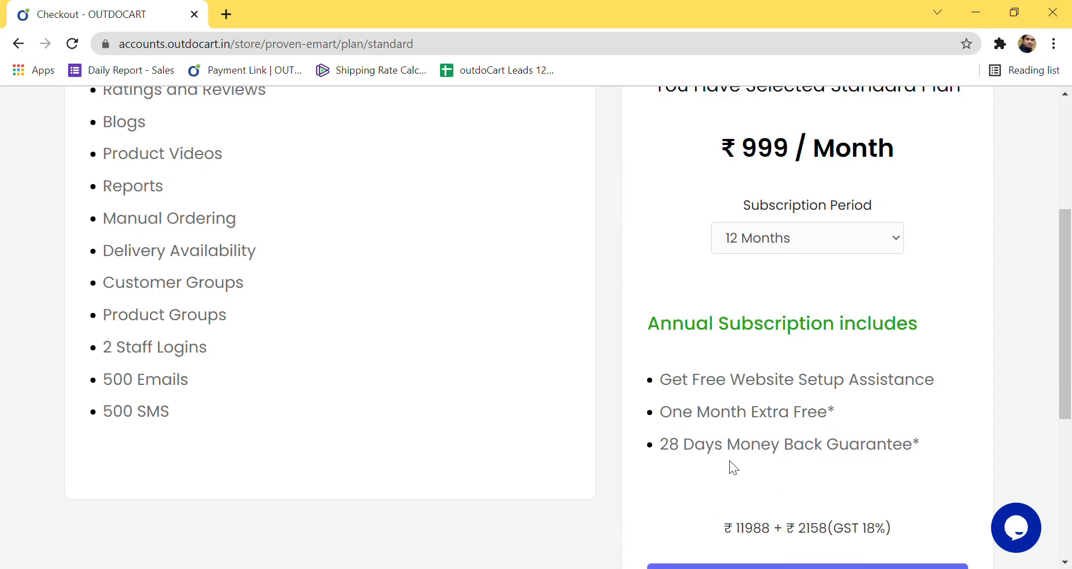
drag(671, 389, 942, 392)
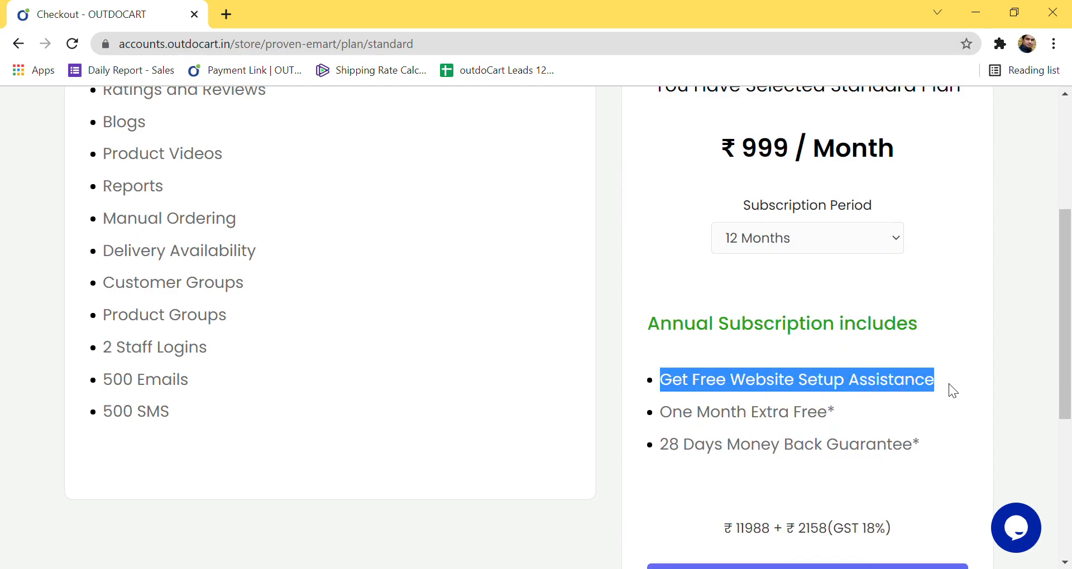
drag(662, 418, 838, 423)
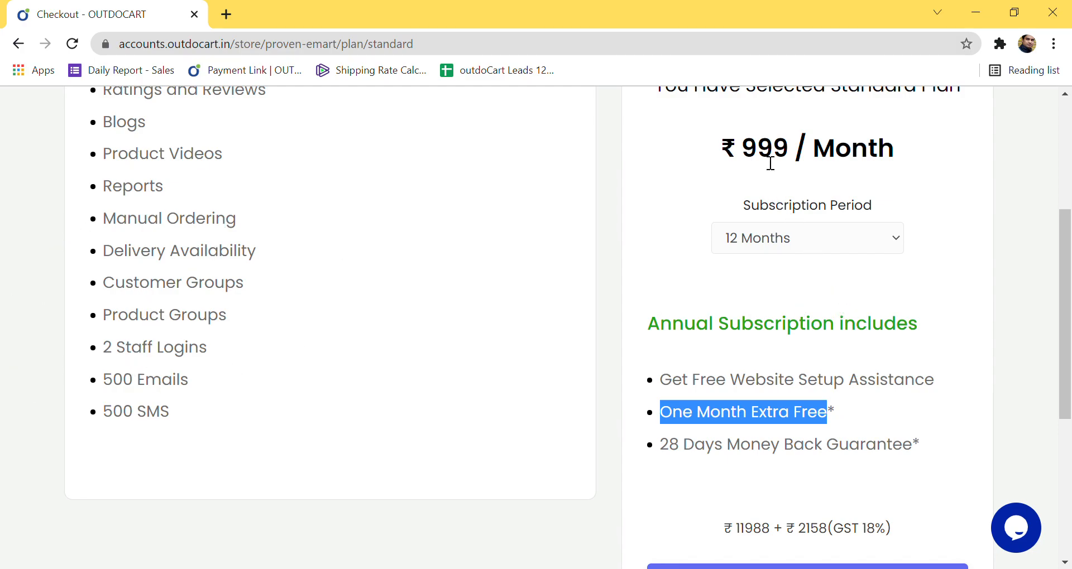
Step: Highlight the ₹999/Month price, ₹11988 subtotal and ₹2158 GST, then return to the Pricing page
drag(750, 157, 902, 152)
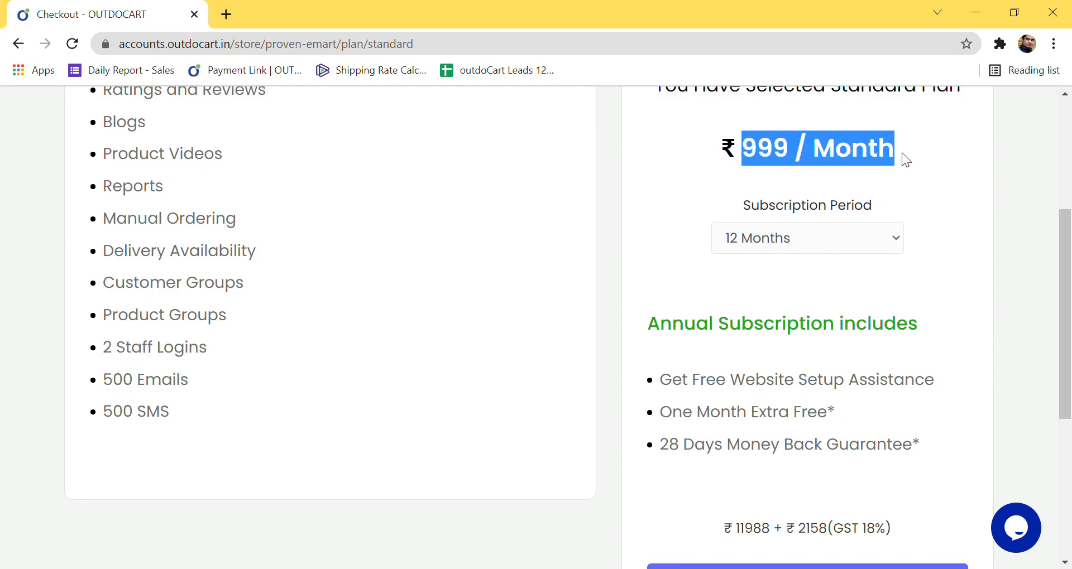
click(931, 190)
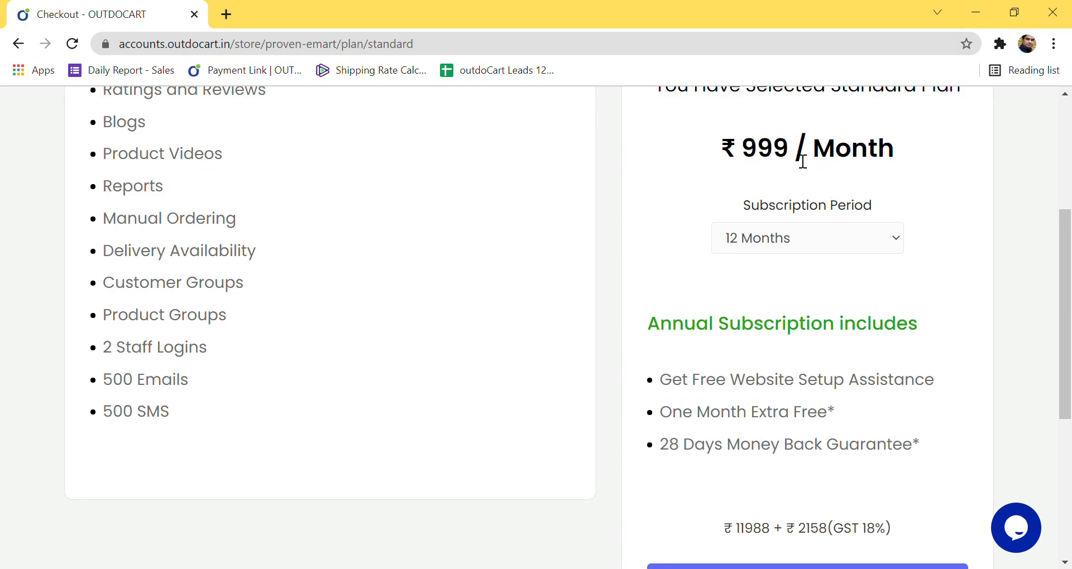
scroll(803, 161, down, 1)
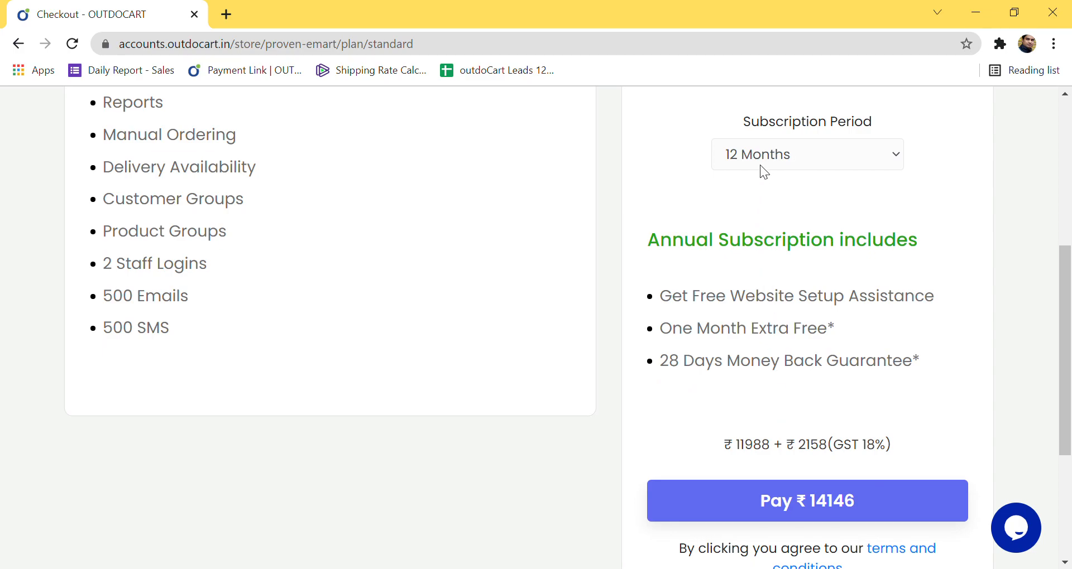
drag(736, 445, 779, 449)
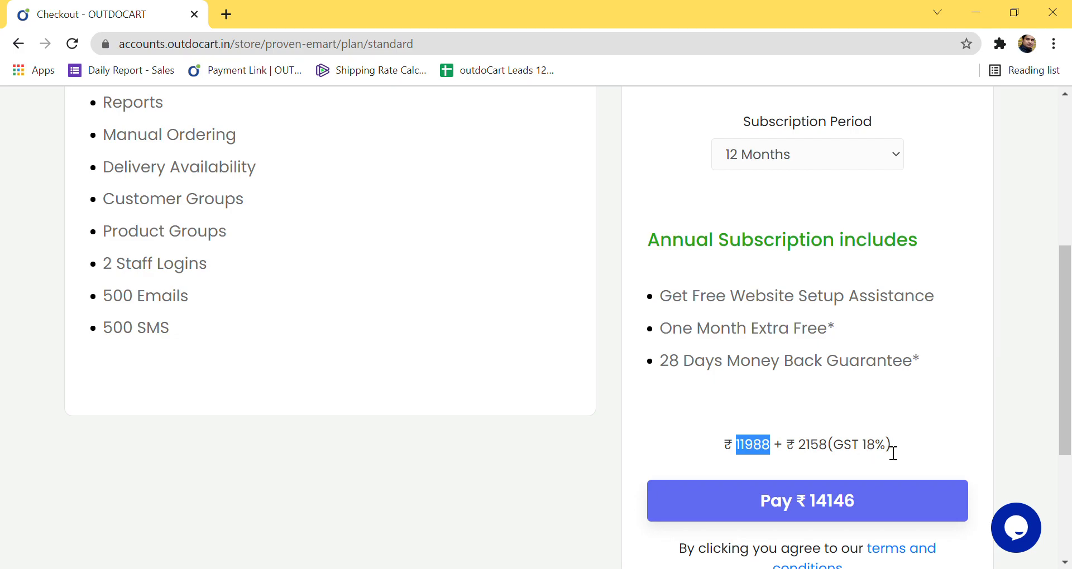
drag(898, 447, 810, 458)
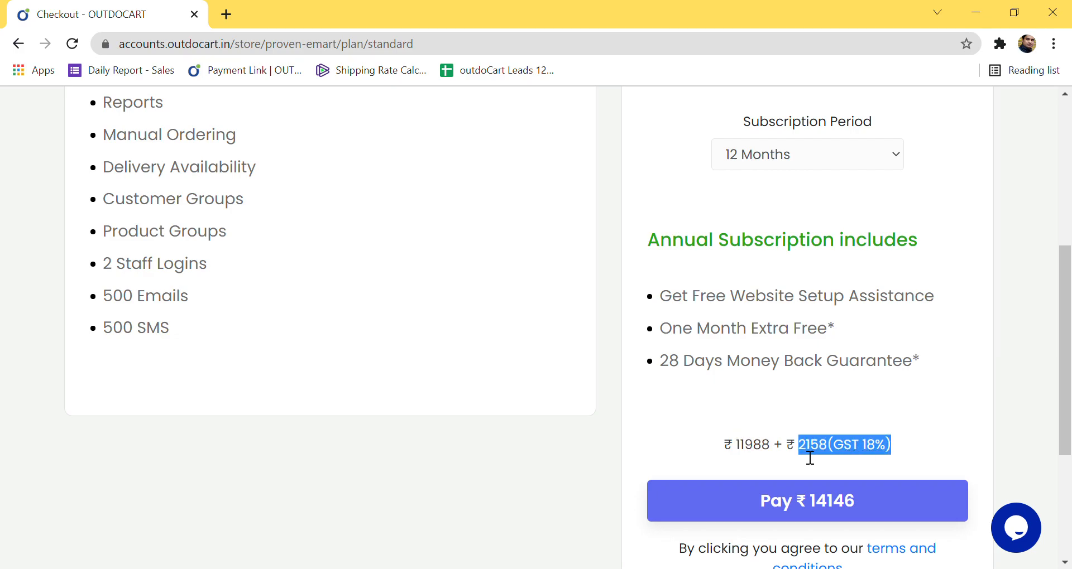
scroll(809, 452, down, 1)
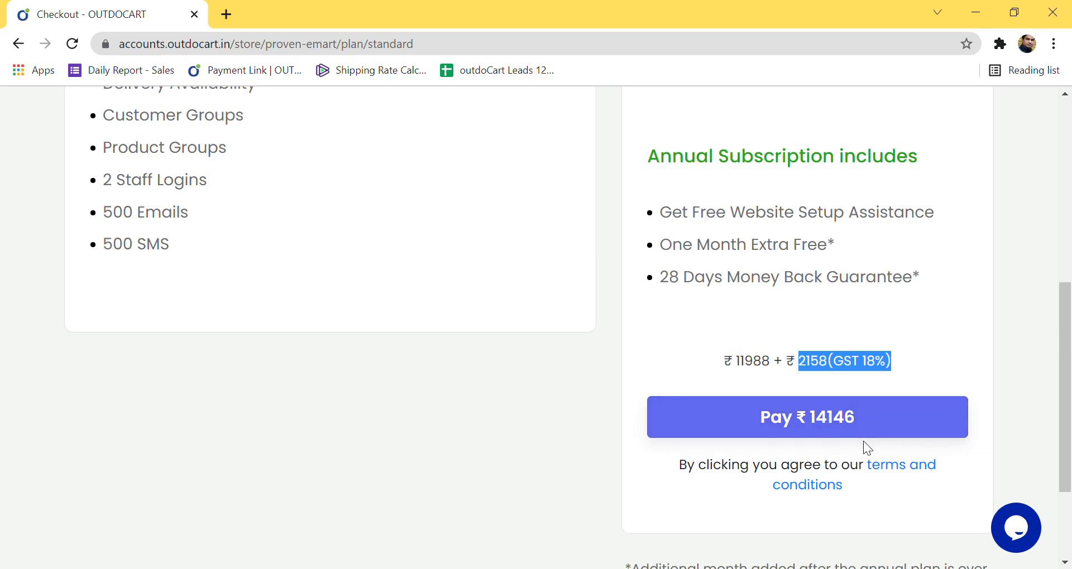
scroll(845, 427, up, 5)
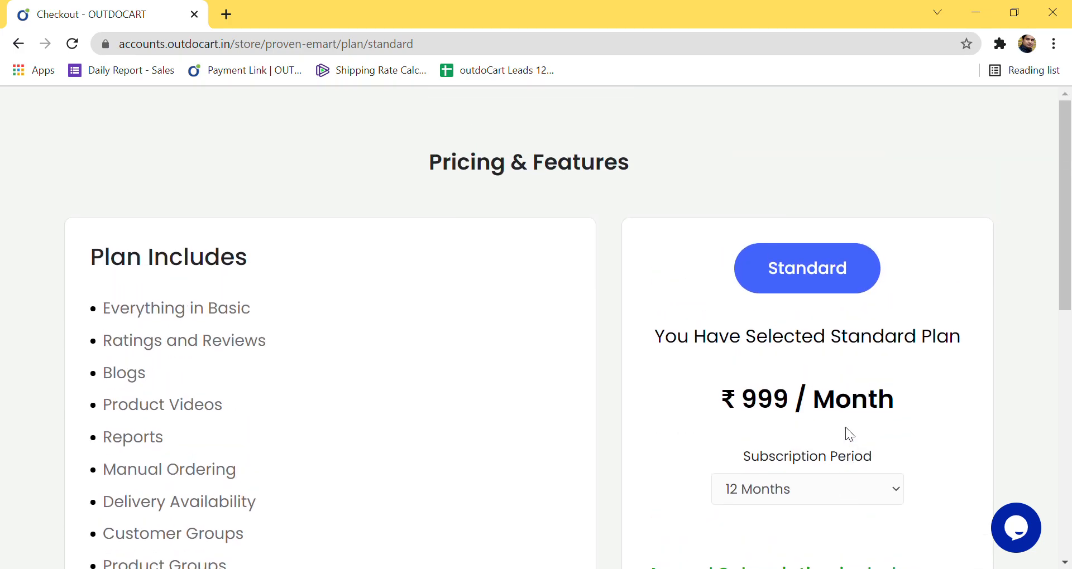
scroll(846, 428, down, 4)
scroll(846, 425, down, 4)
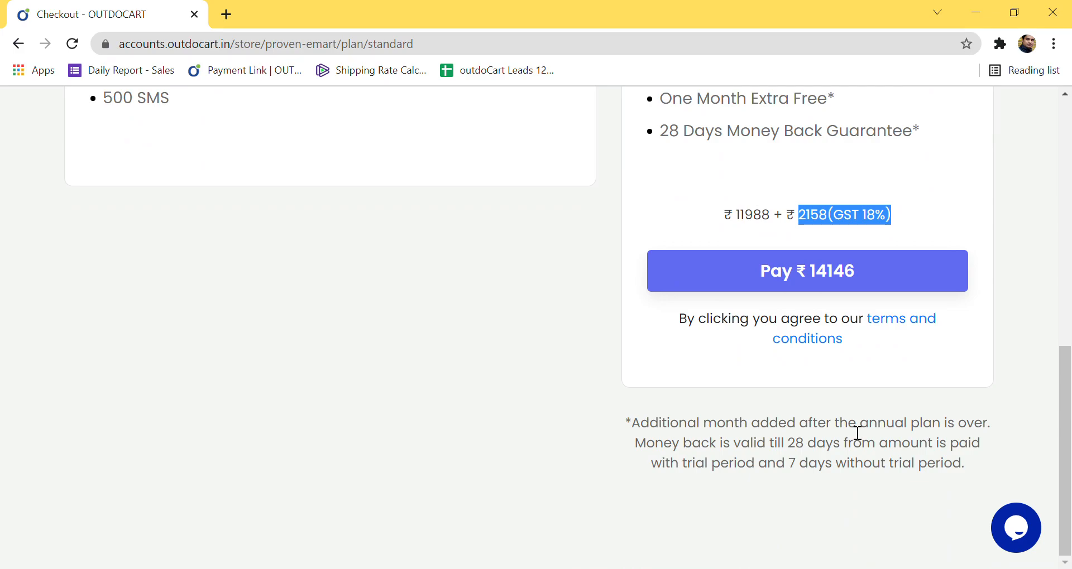
scroll(850, 422, up, 9)
scroll(856, 427, up, 1)
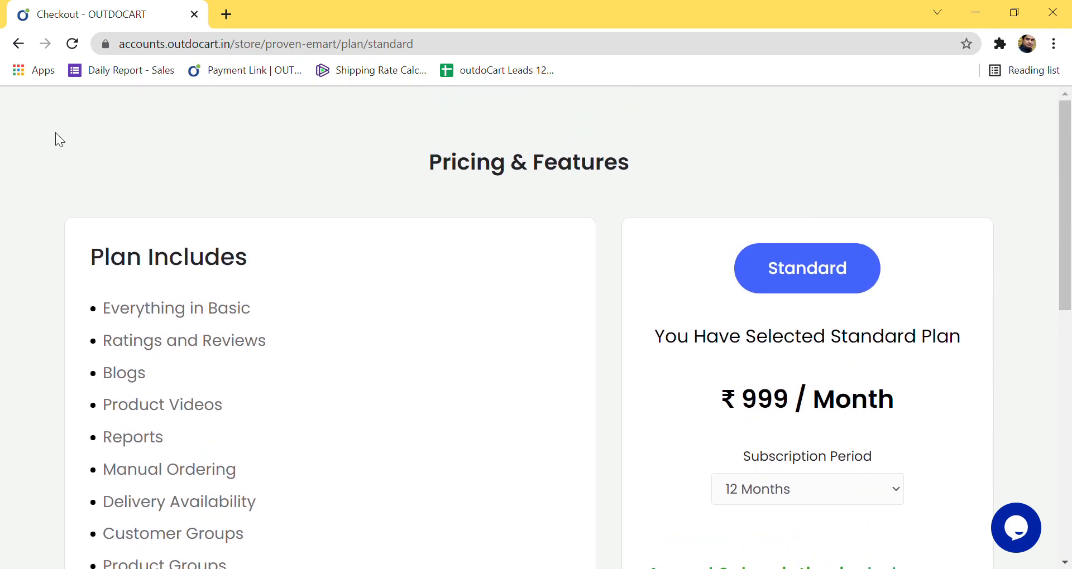
click(19, 47)
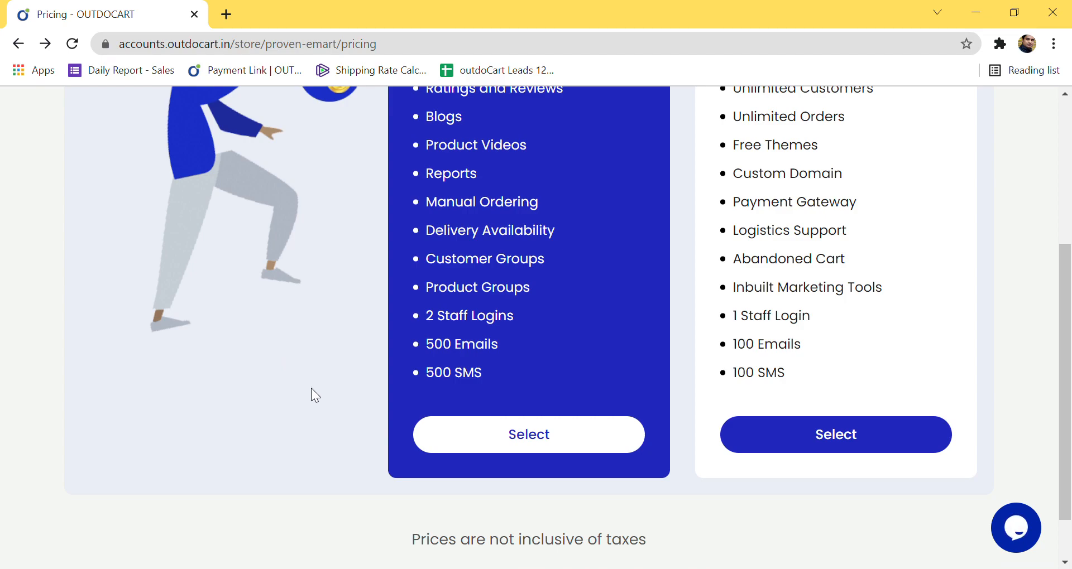
scroll(400, 408, up, 4)
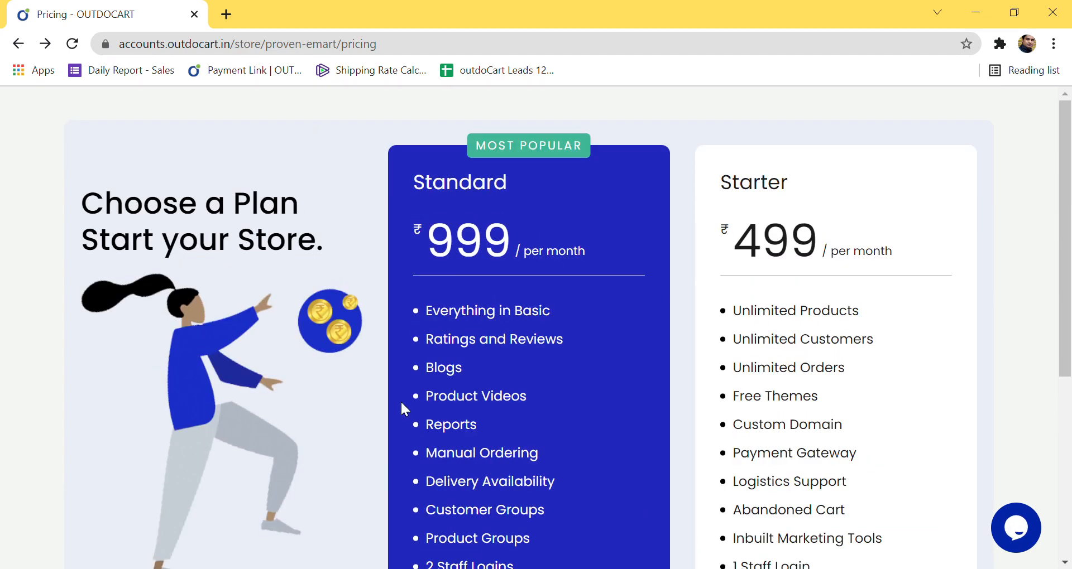
Step: Go back via the dashboard to My Subscription and scroll to the Email and SMS Credits, both 0
click(19, 43)
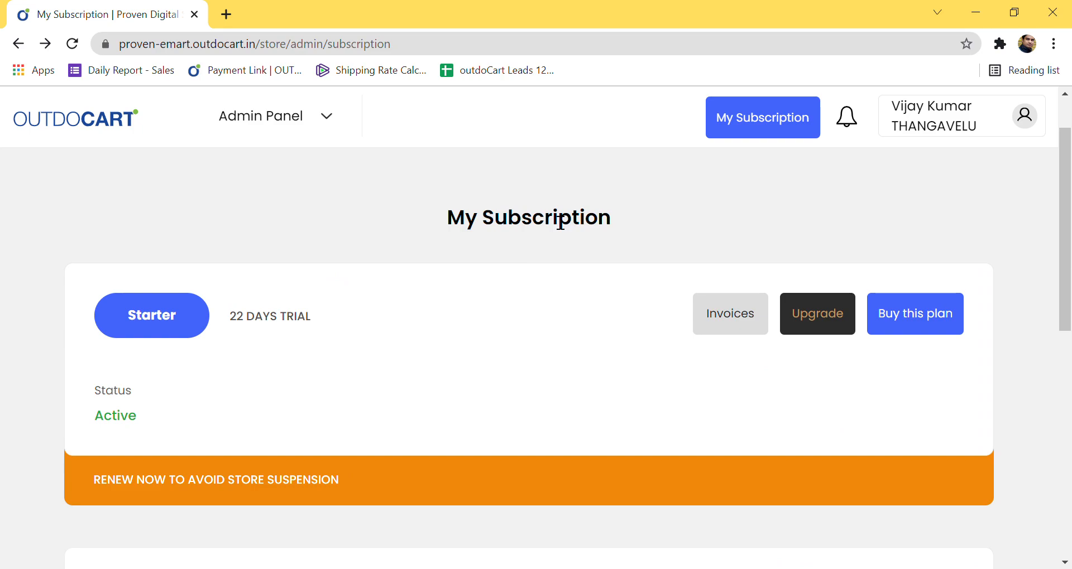
click(72, 128)
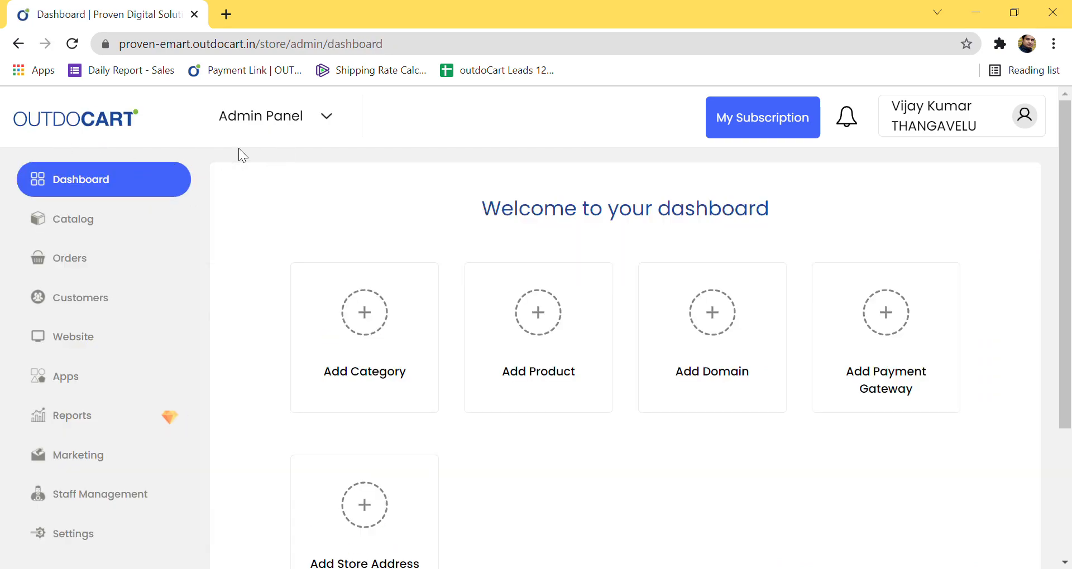
click(784, 128)
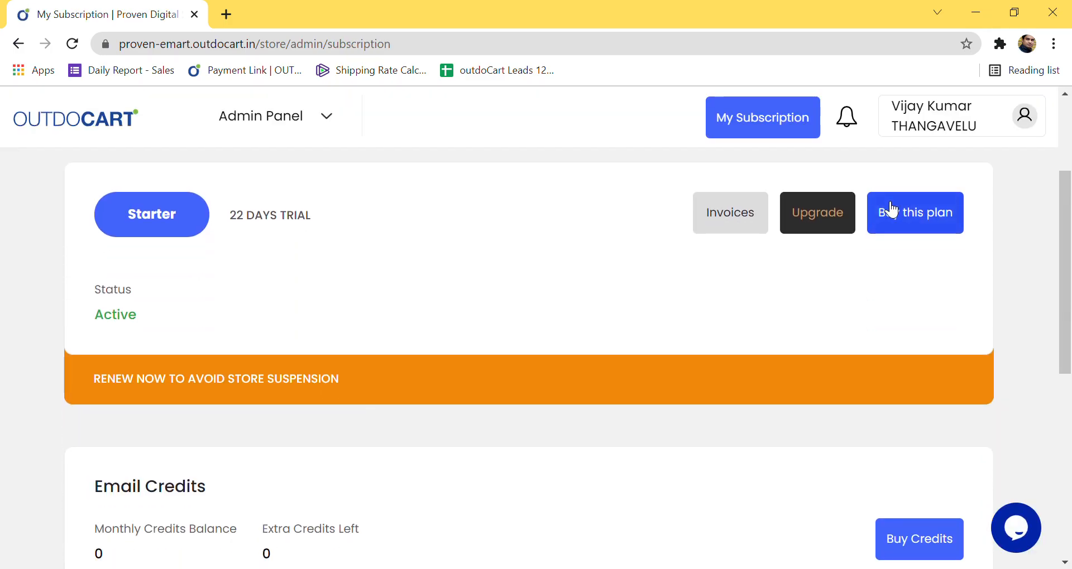
scroll(720, 357, down, 3)
scroll(715, 359, down, 2)
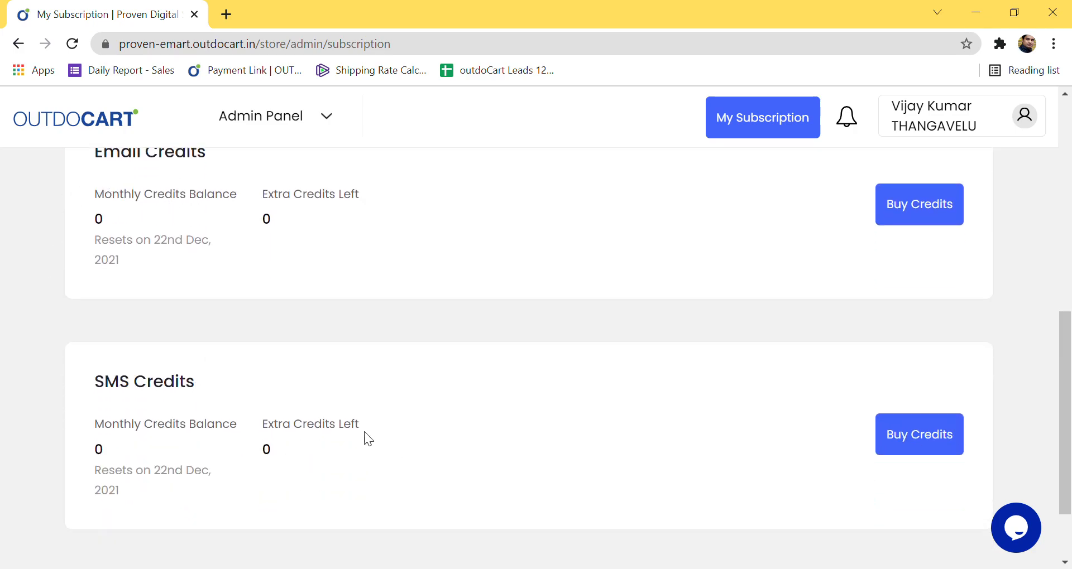
scroll(780, 330, up, 1)
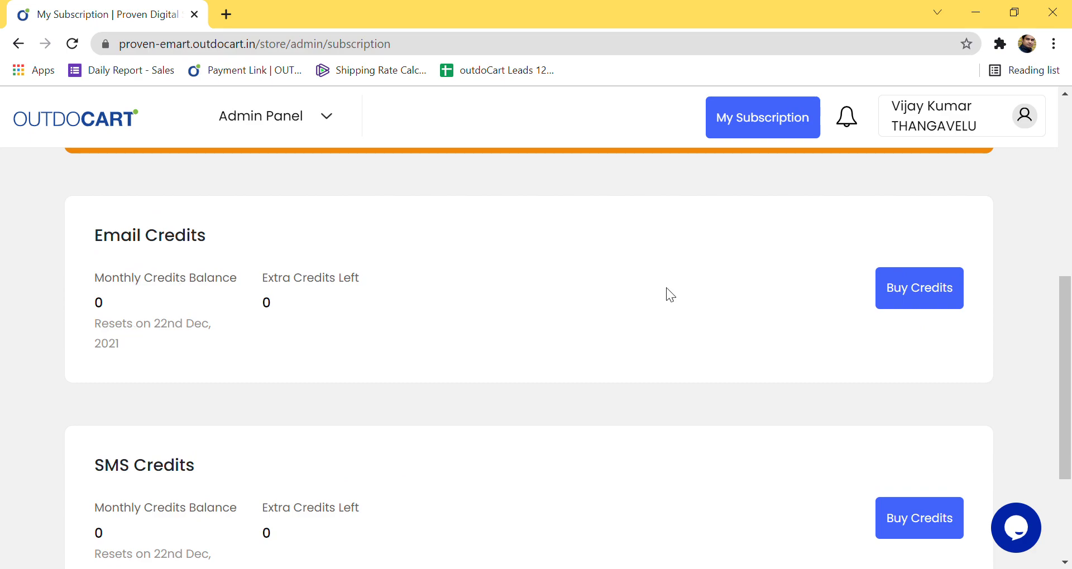
click(900, 297)
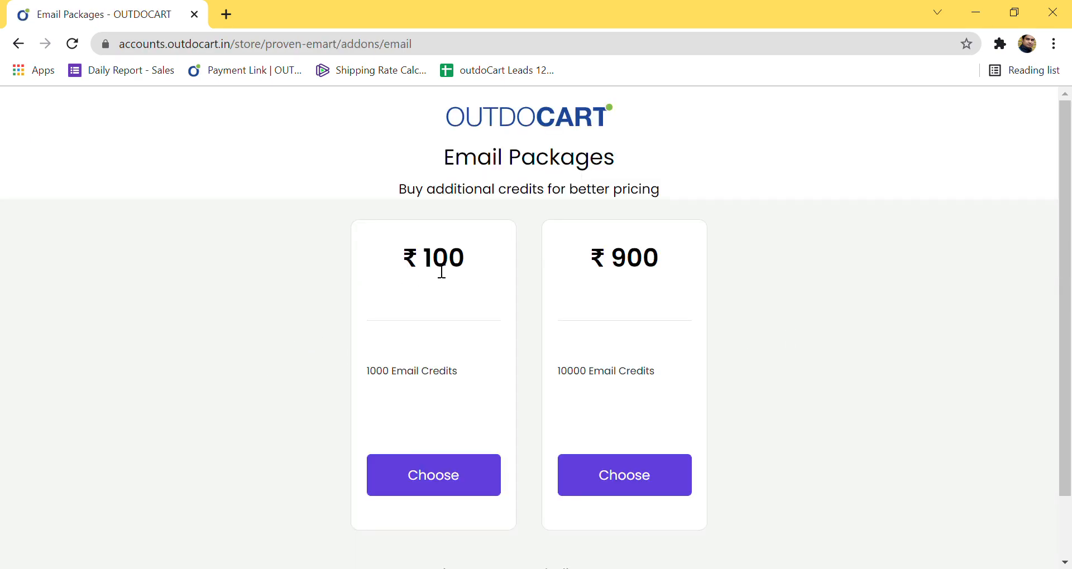
click(19, 43)
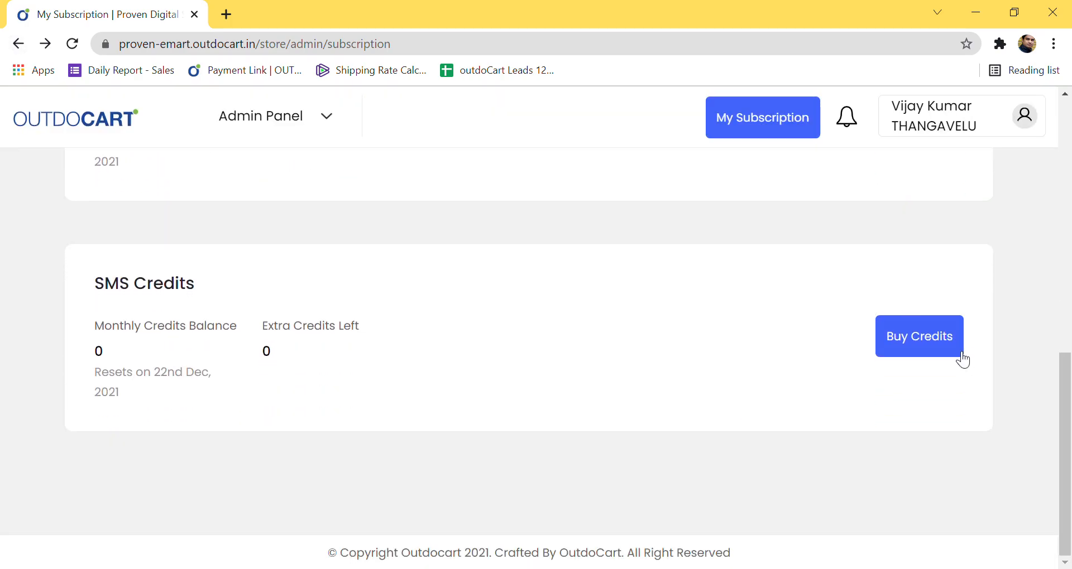
click(954, 354)
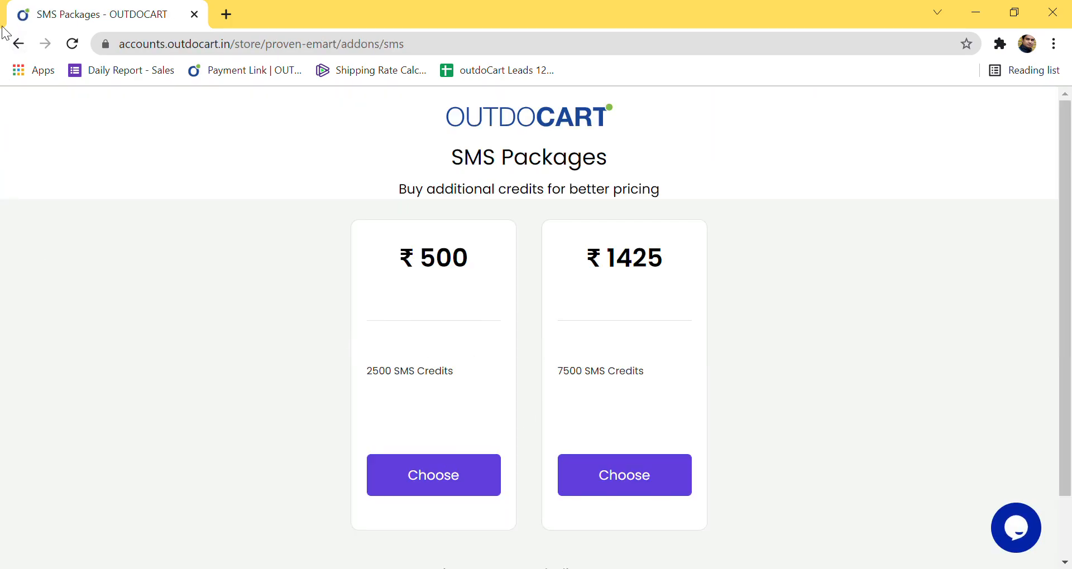
click(19, 43)
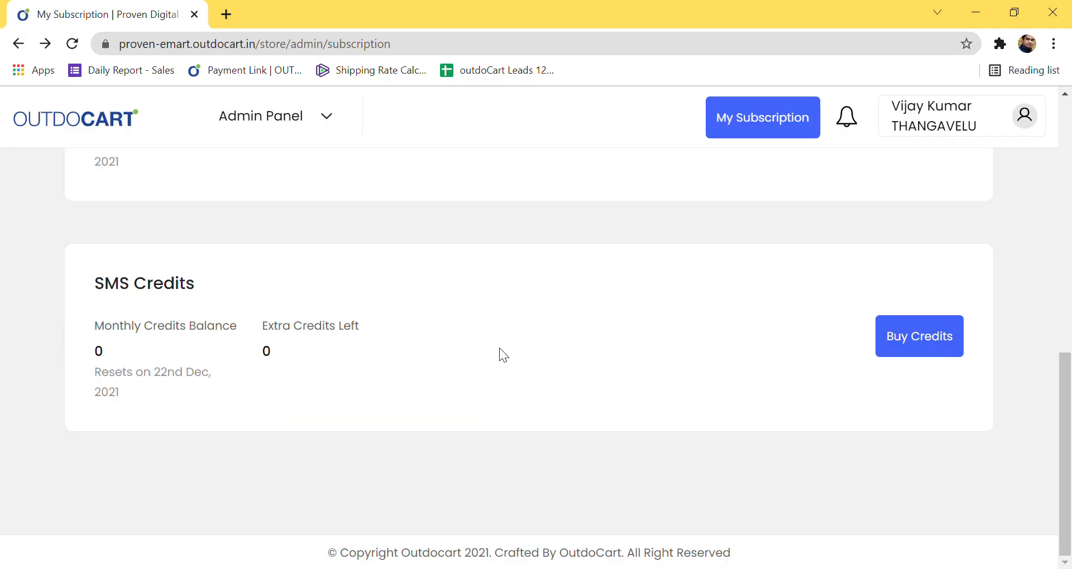
scroll(763, 368, up, 10)
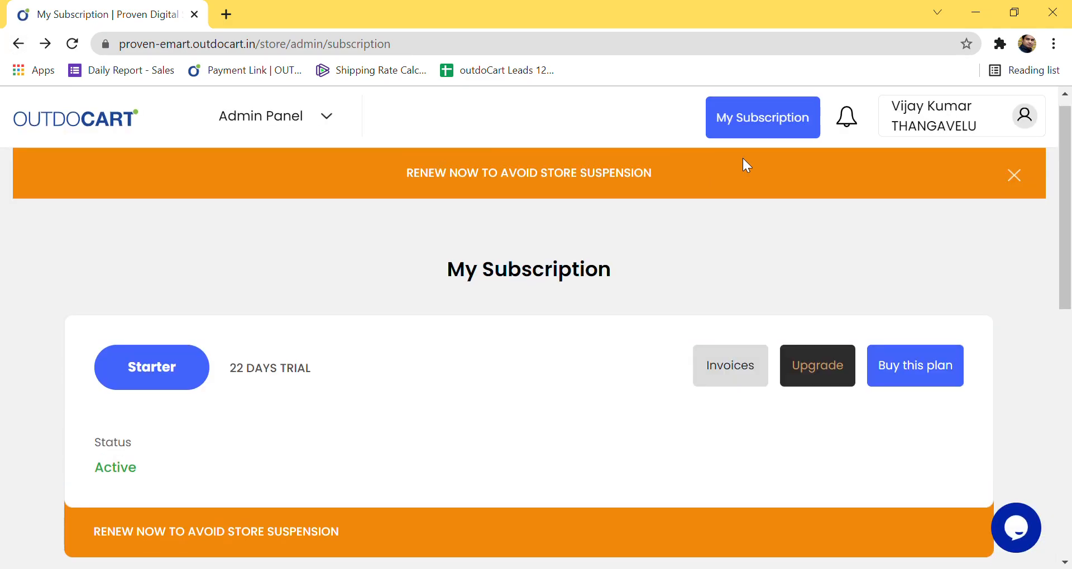
Step: Return to the store Dashboard and scroll to the Category, Product, Domain, Payment Gateway and Store Address setup cards
click(305, 116)
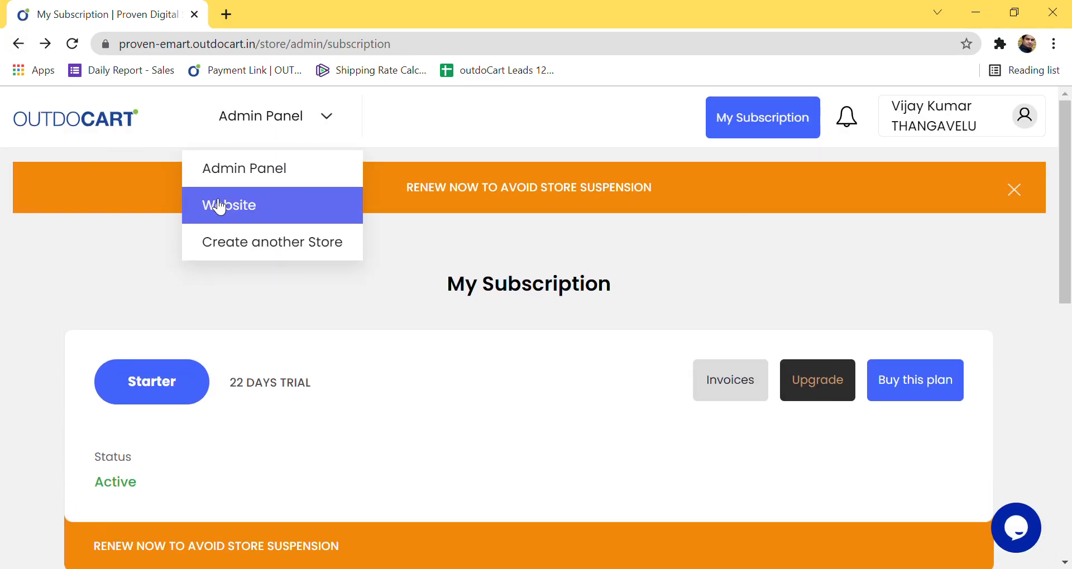
click(102, 122)
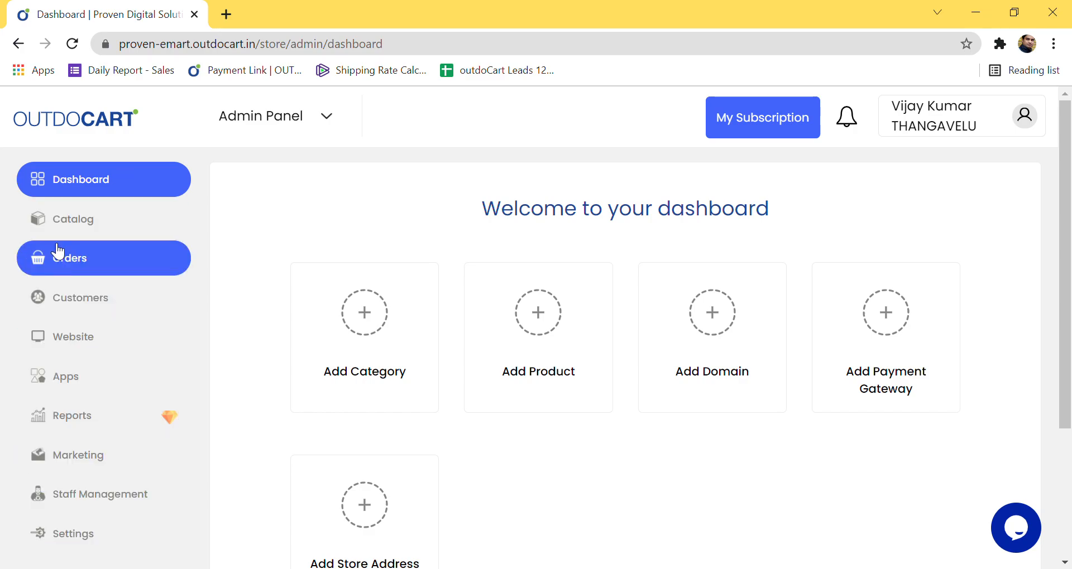
click(290, 108)
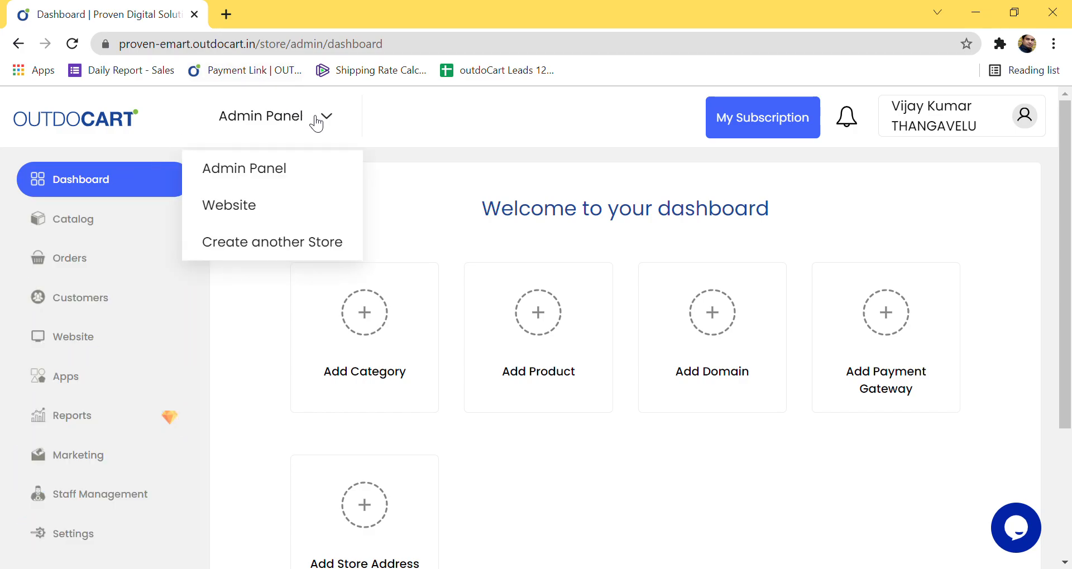
click(462, 119)
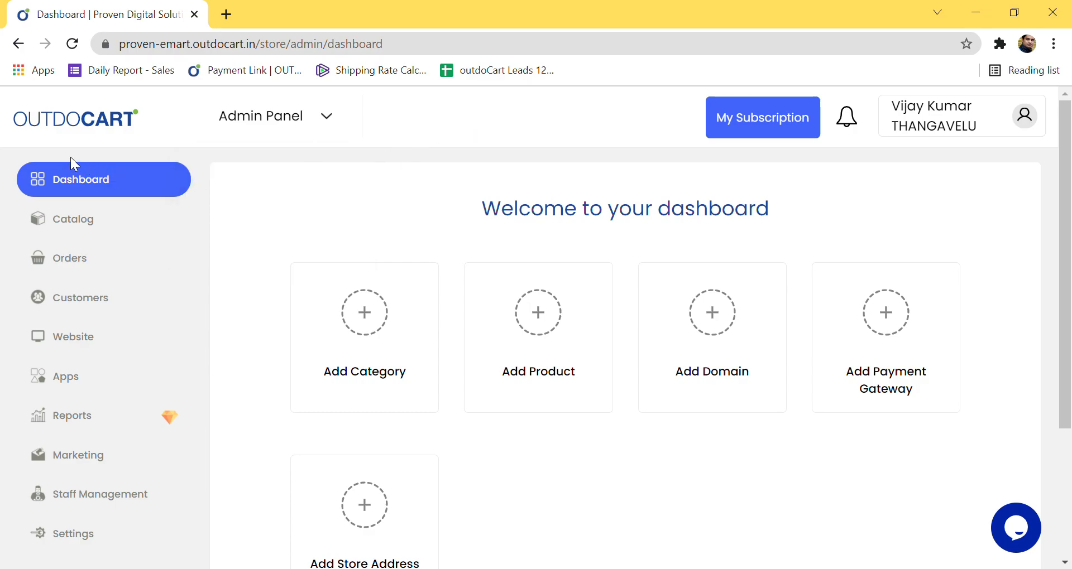
scroll(570, 468, down, 1)
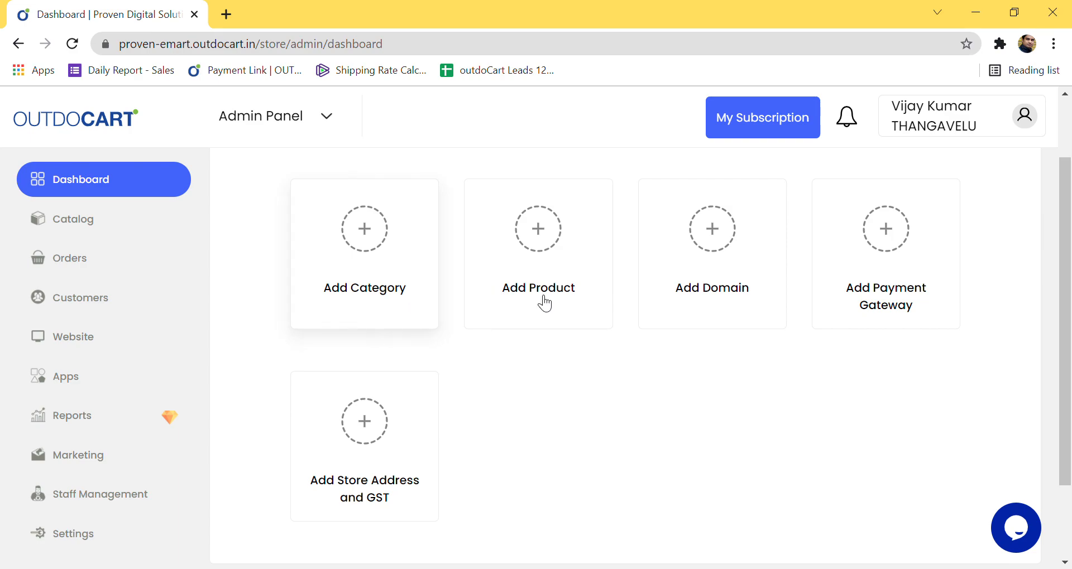
Step: After briefly visiting Add Category, open the Configuration page from the Add Store Address and GST card
click(347, 272)
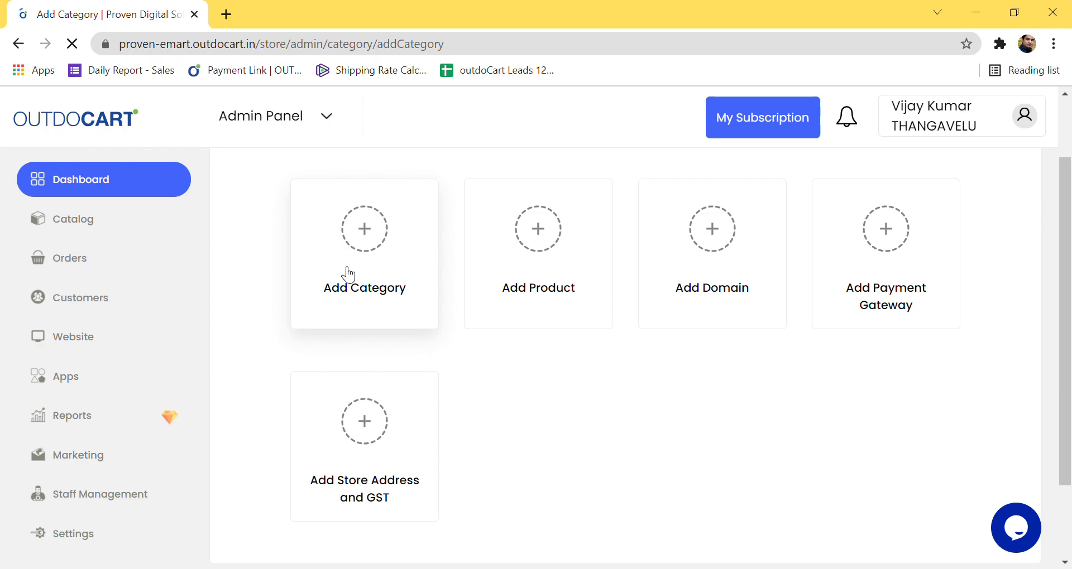
scroll(325, 349, down, 8)
scroll(325, 349, up, 8)
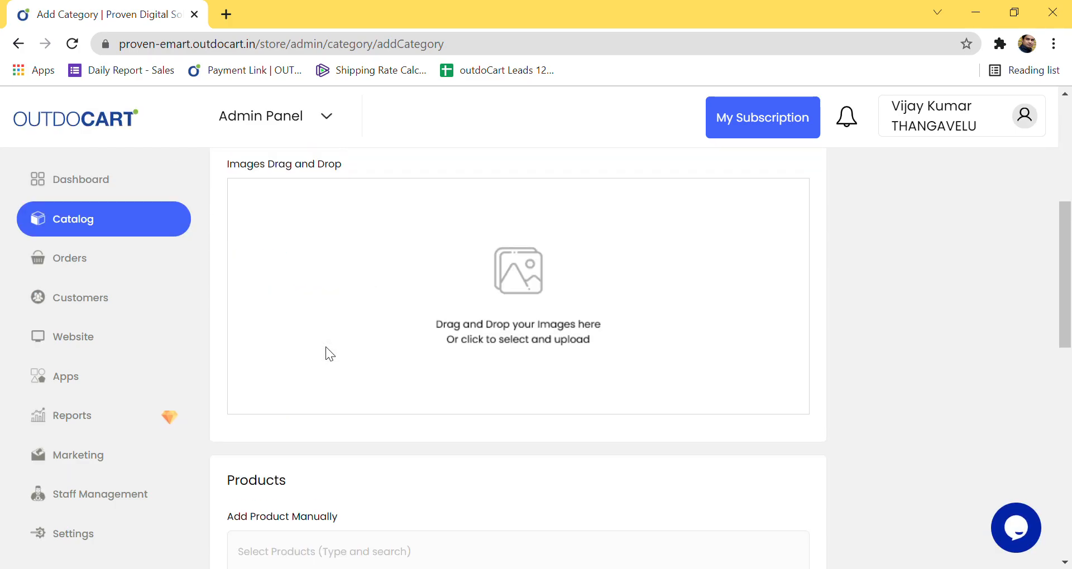
click(79, 176)
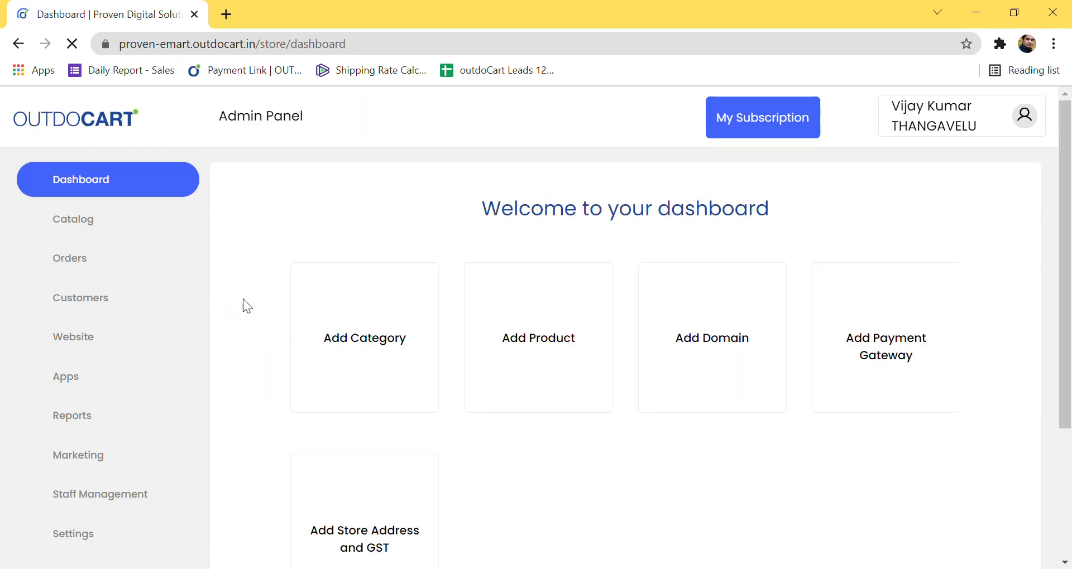
scroll(771, 400, down, 3)
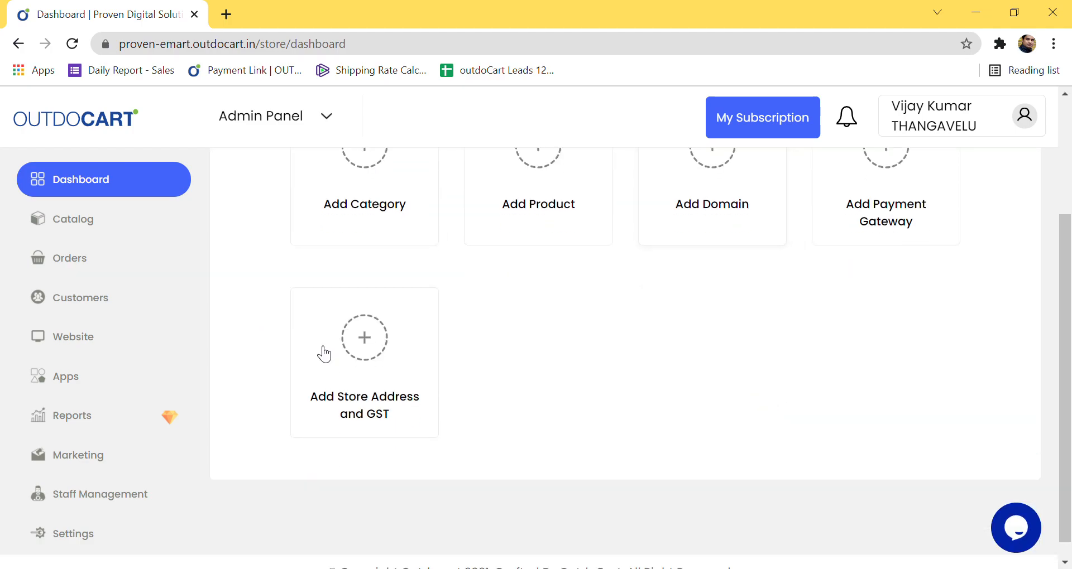
scroll(776, 324, up, 2)
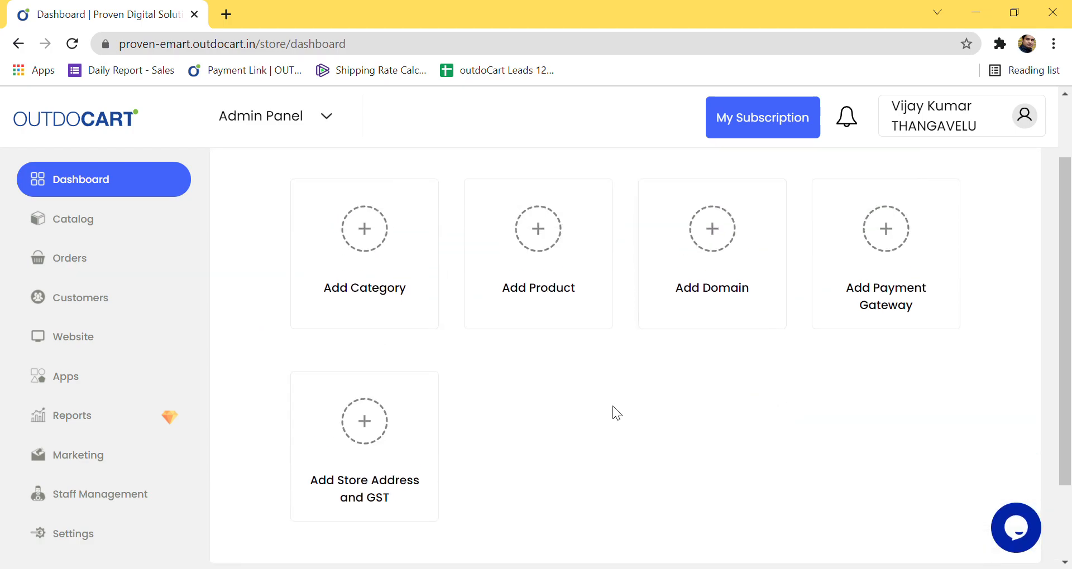
click(387, 485)
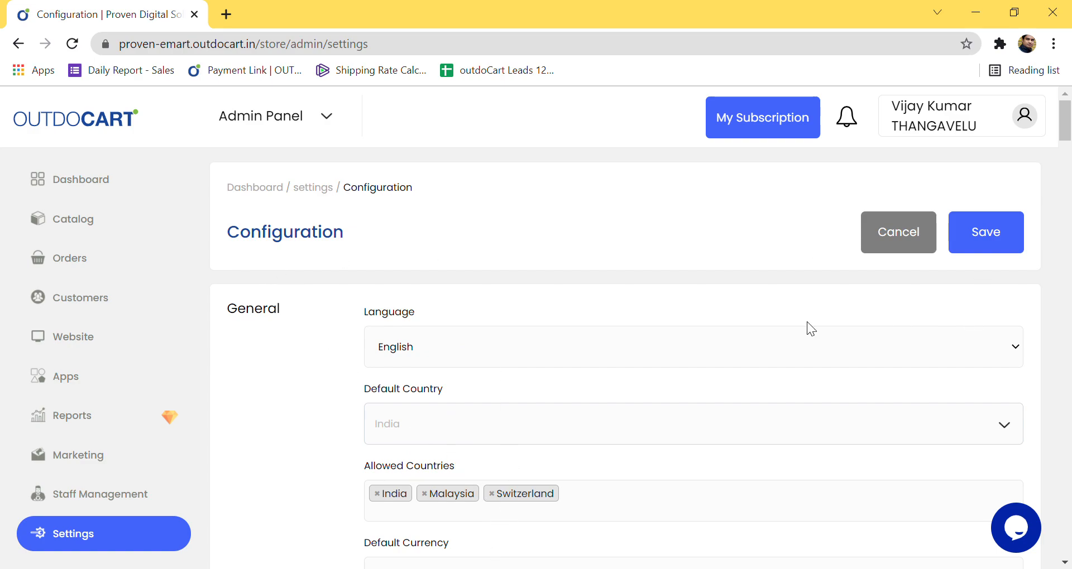
Step: Keep India as the default country and remove Switzerland and Malaysia from Allowed Countries
scroll(471, 336, down, 2)
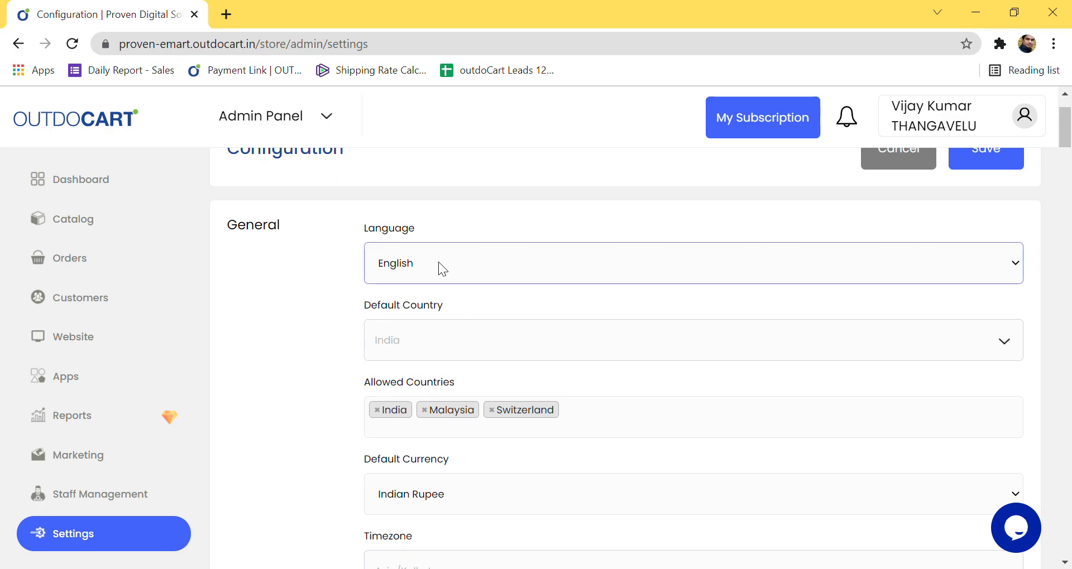
click(399, 350)
click(313, 341)
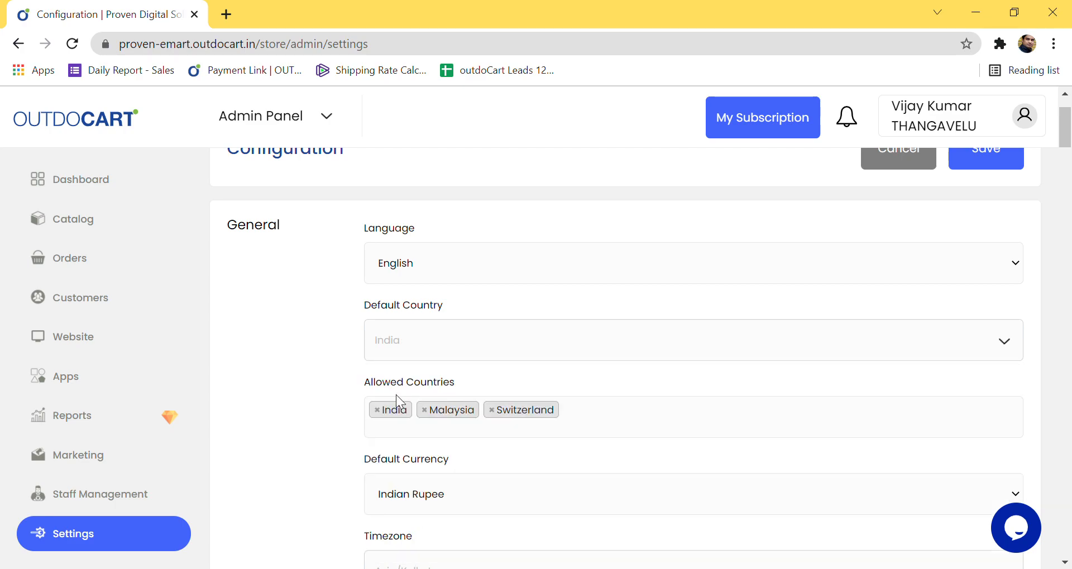
click(490, 412)
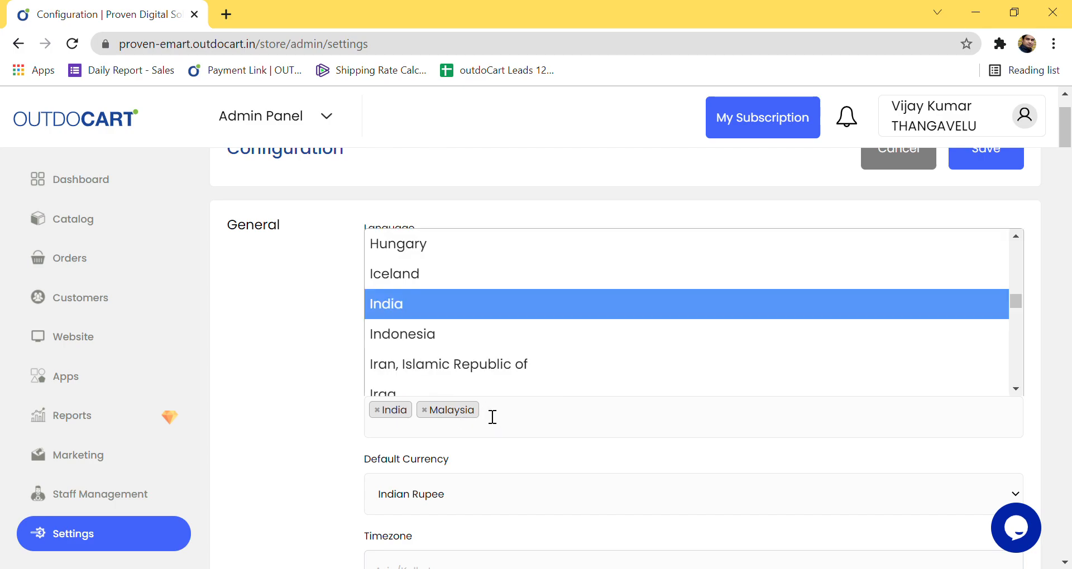
click(424, 411)
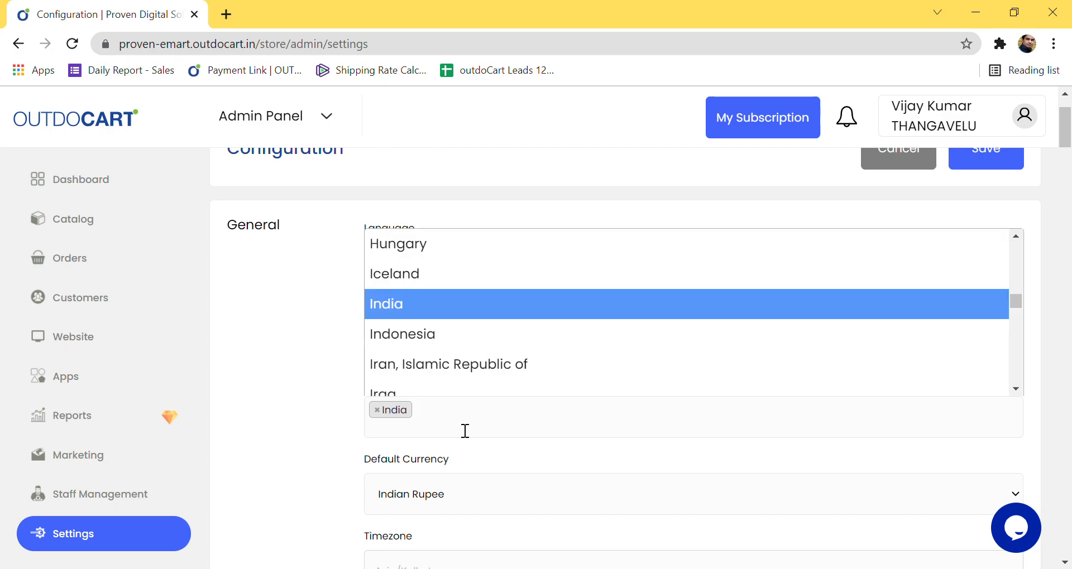
Step: Add South Africa to Allowed Countries via search, then remove it again, leaving only India
text(amer)
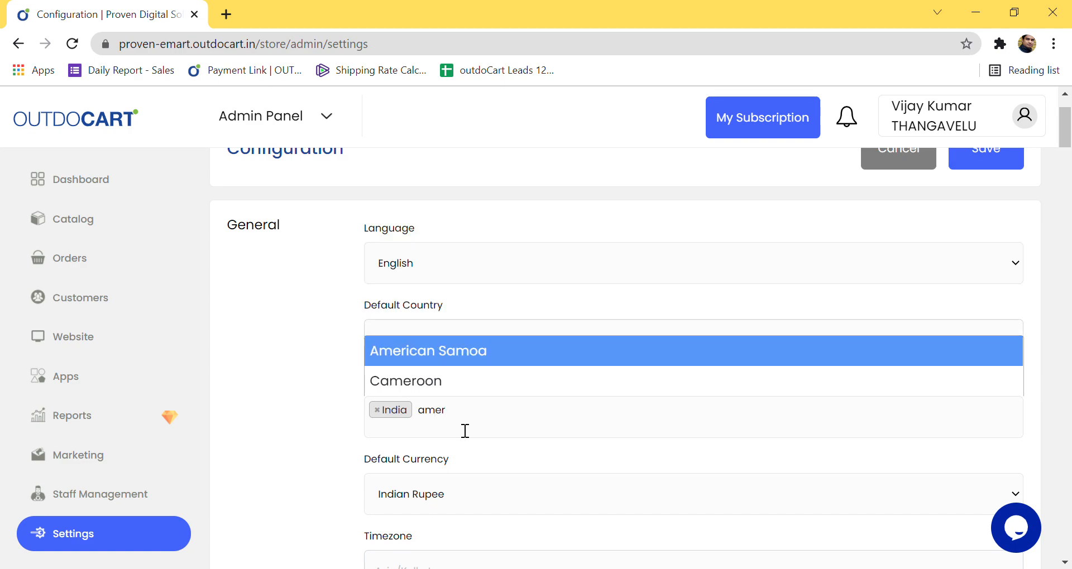
text(c)
key(BackSpace)
text(ica)
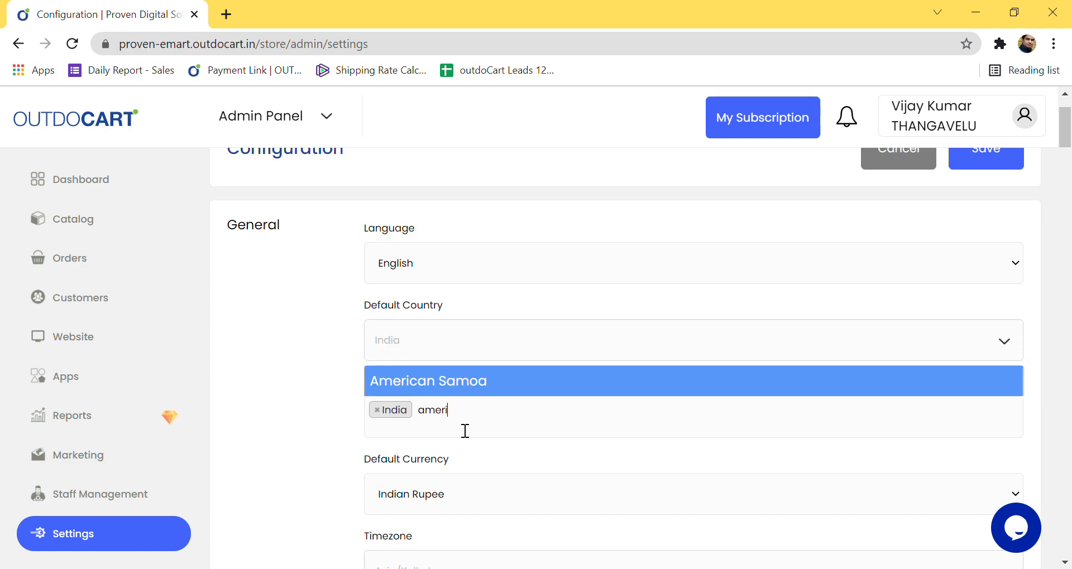
key(BackSpace)
key(BackSpace)
key(BackSpace)
key(BackSpace)
key(BackSpace)
key(BackSpace)
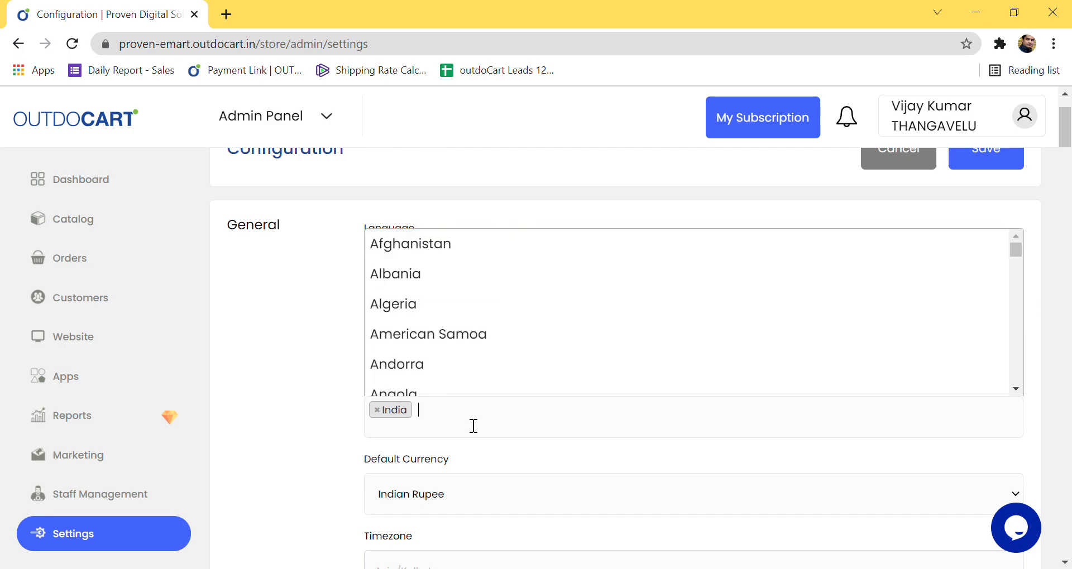
text(fri)
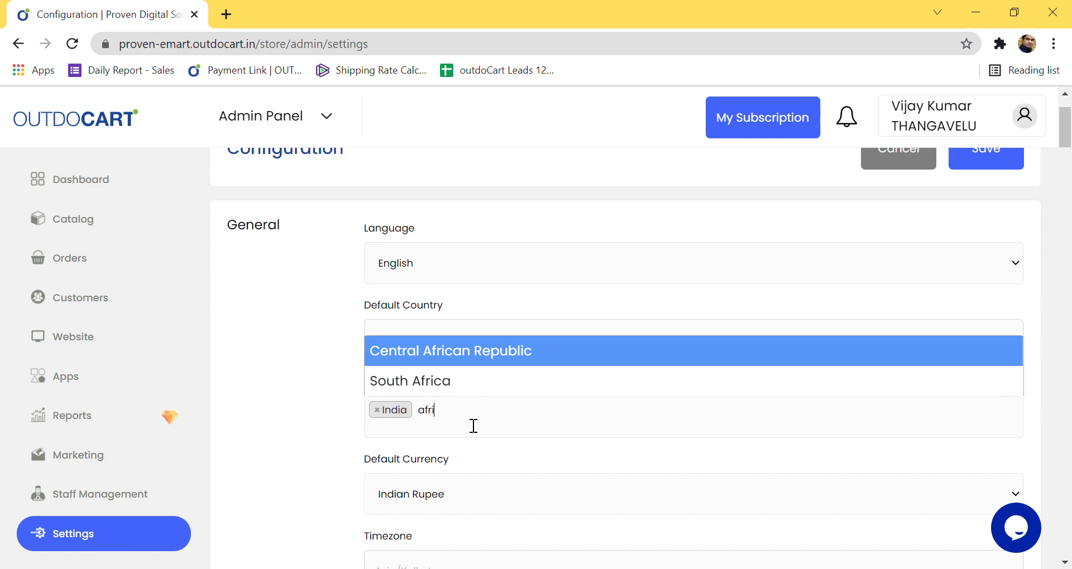
key(Down)
key(Return)
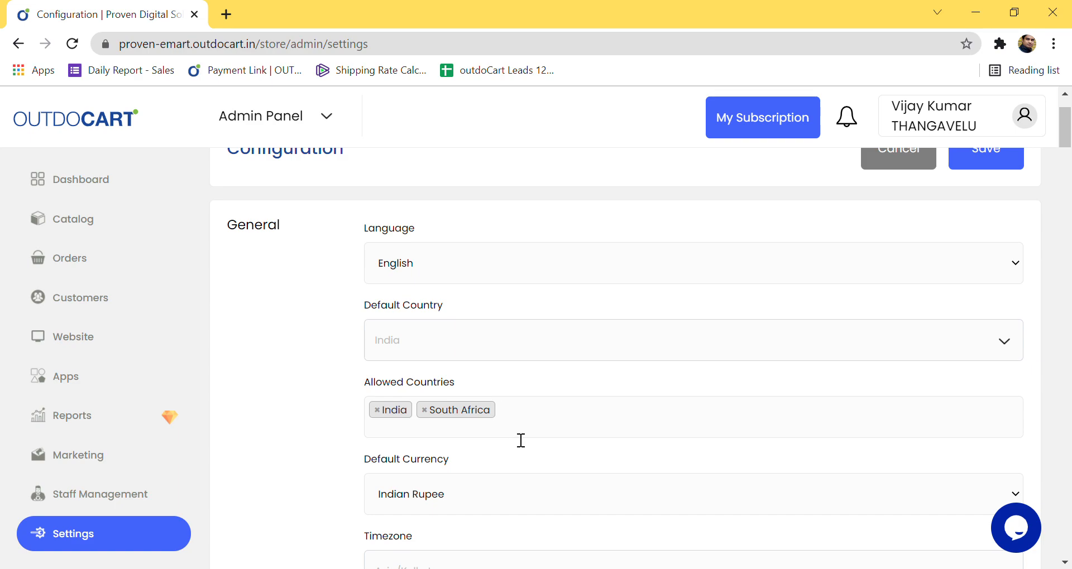
scroll(521, 440, down, 2)
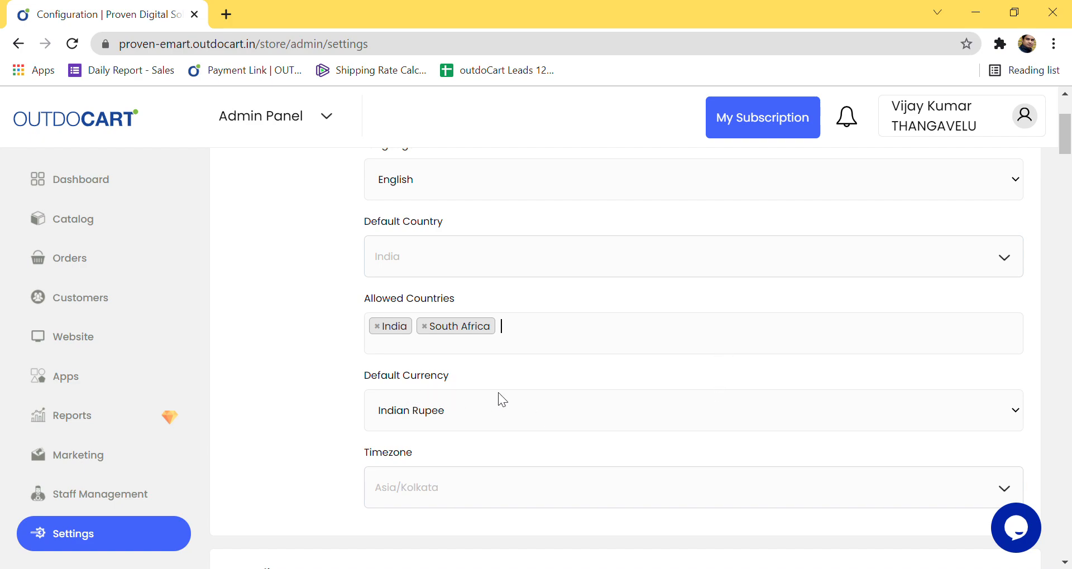
scroll(591, 420, down, 1)
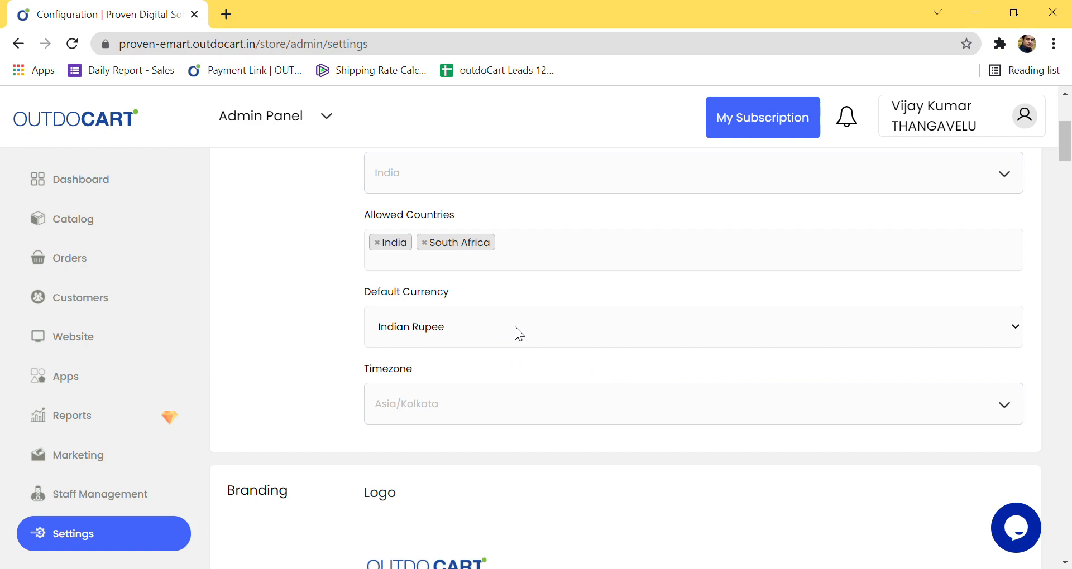
click(424, 243)
click(313, 295)
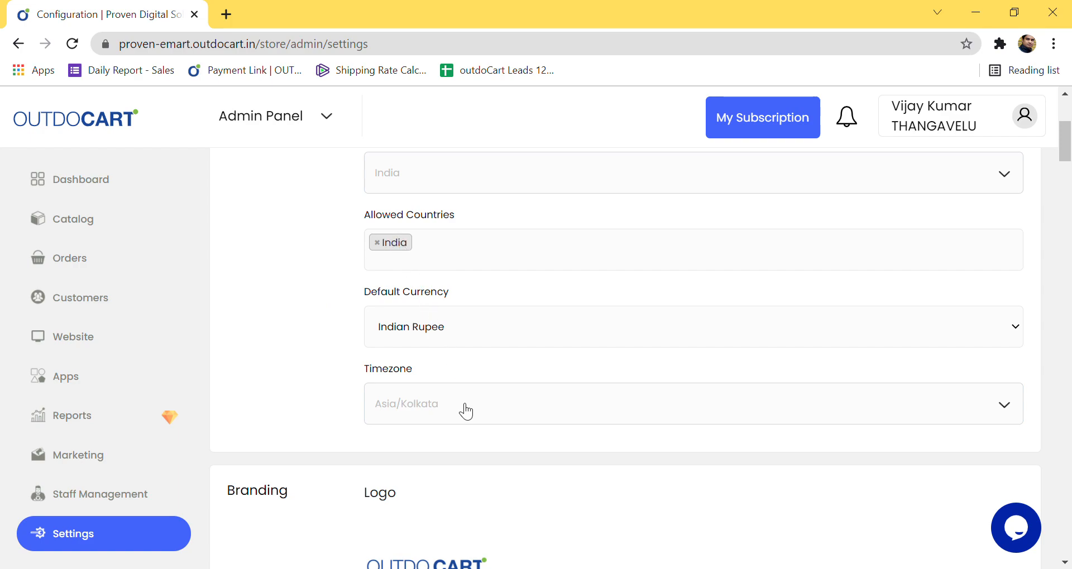
scroll(461, 408, down, 1)
scroll(460, 402, down, 2)
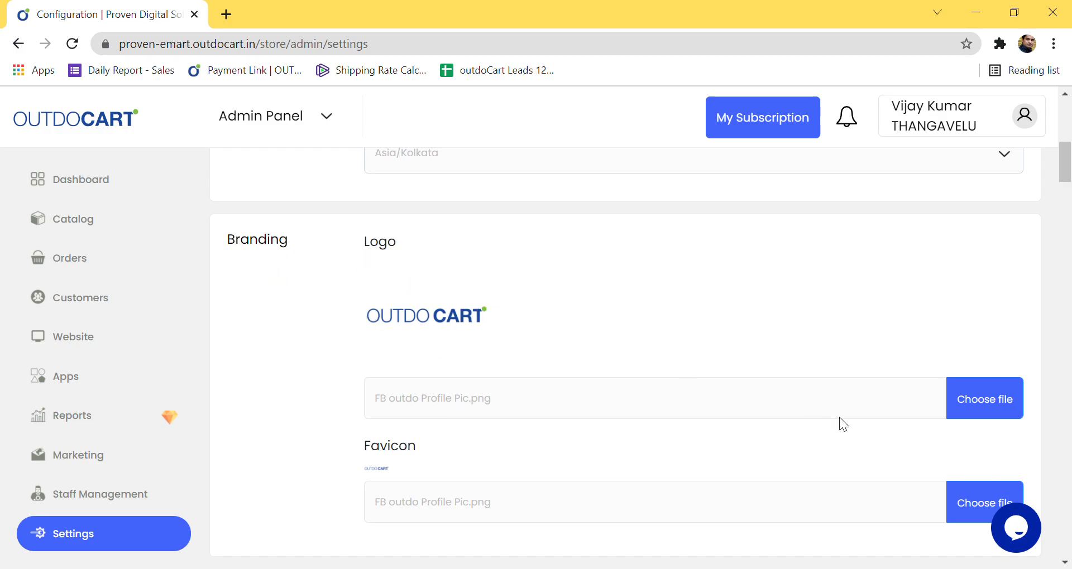
scroll(639, 366, down, 2)
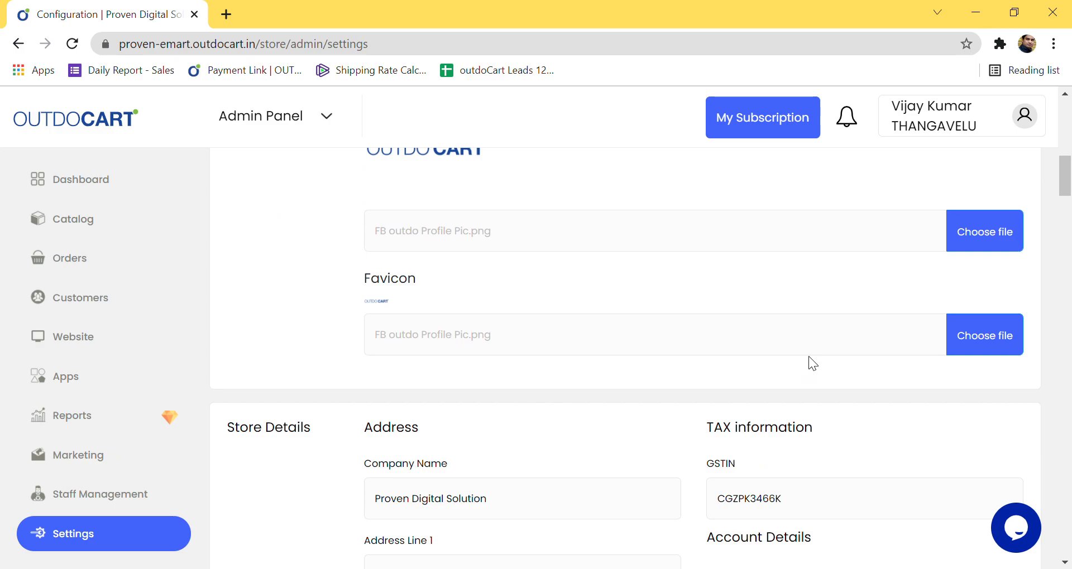
scroll(803, 363, up, 2)
click(1001, 399)
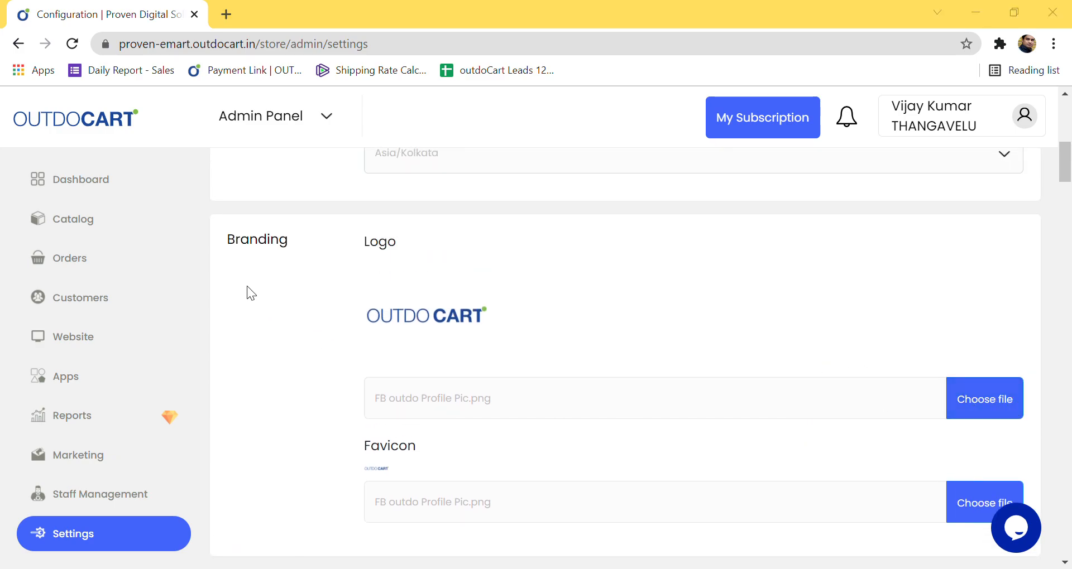
click(699, 47)
scroll(425, 426, down, 3)
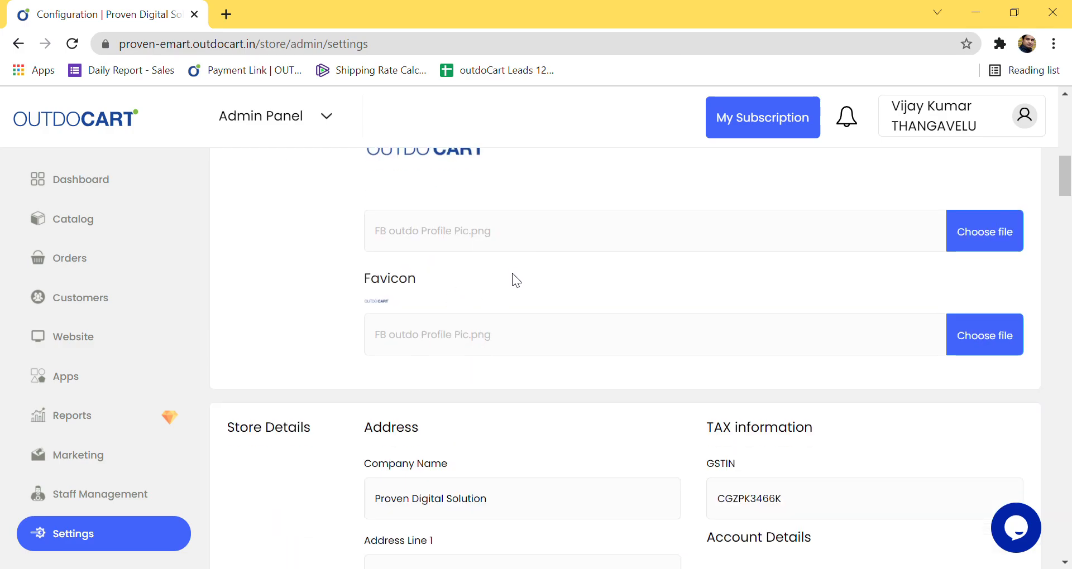
scroll(513, 333, down, 2)
scroll(469, 391, down, 1)
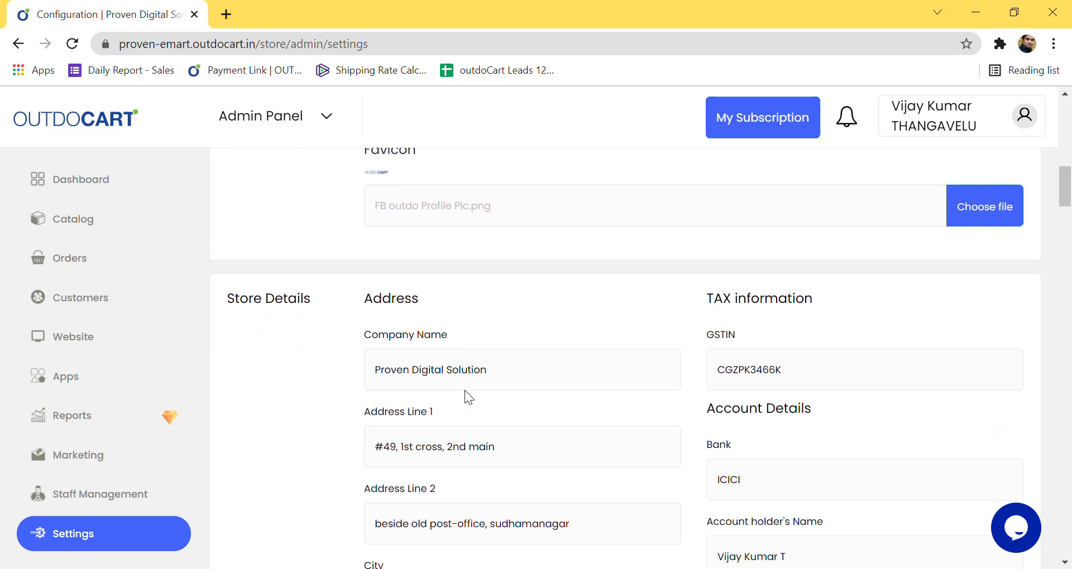
scroll(465, 398, down, 1)
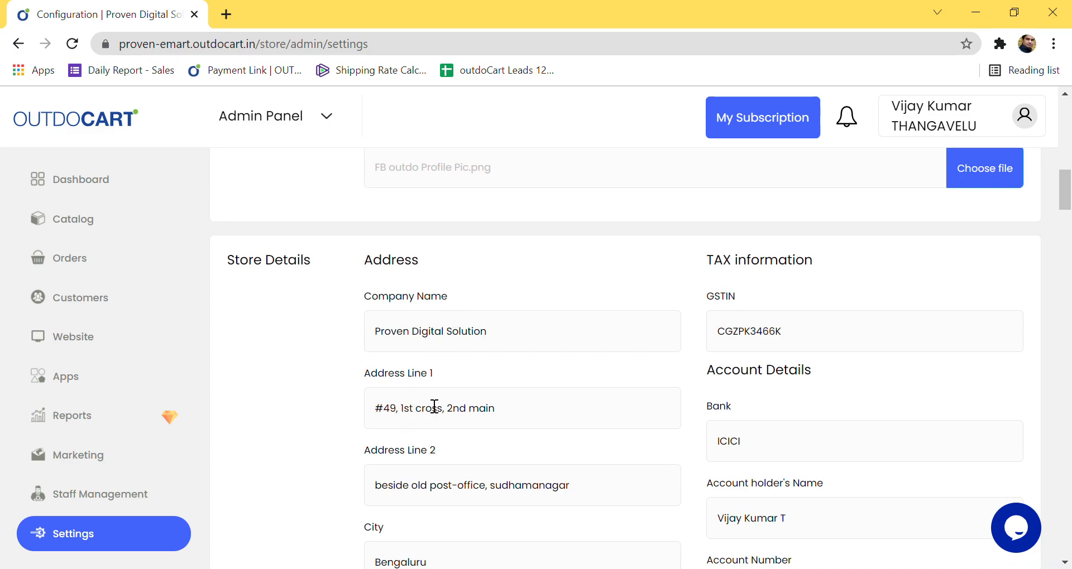
scroll(421, 485, down, 5)
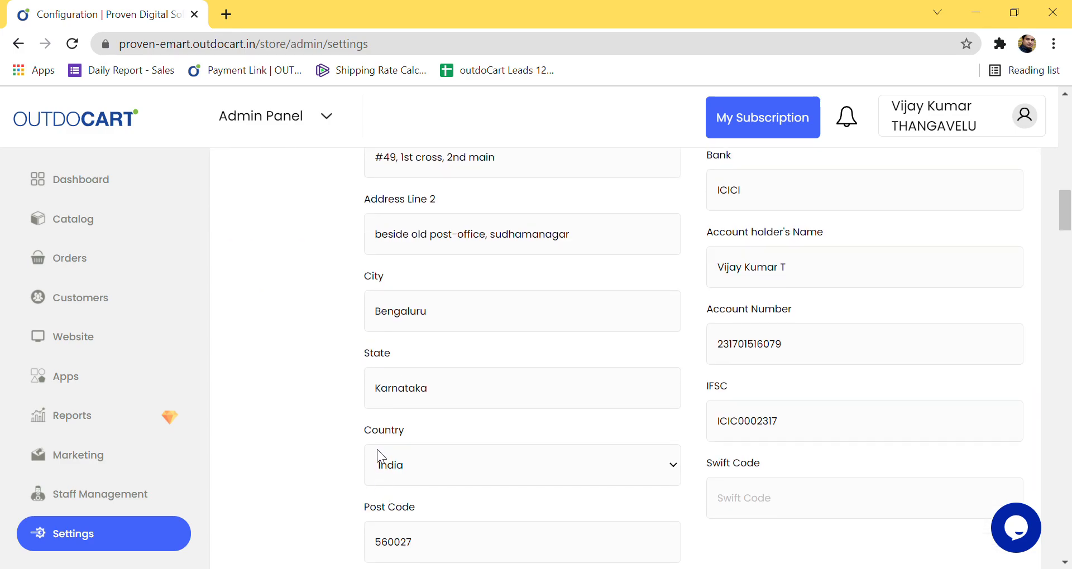
scroll(382, 511, down, 2)
scroll(477, 467, up, 6)
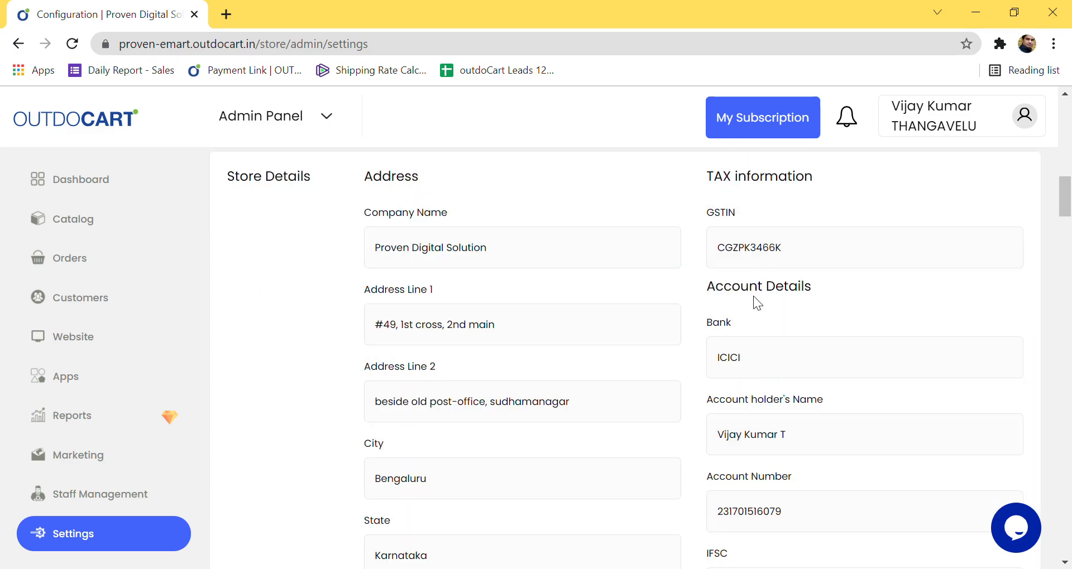
drag(756, 217, 717, 215)
drag(724, 258, 826, 270)
scroll(776, 350, down, 2)
scroll(743, 318, down, 2)
scroll(742, 313, up, 2)
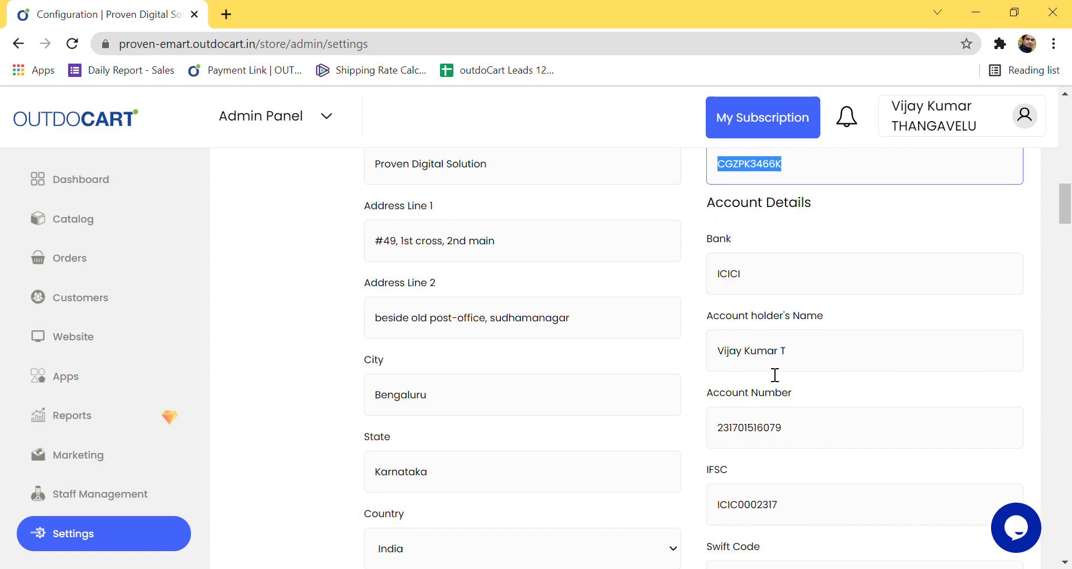
scroll(796, 395, down, 3)
scroll(795, 393, down, 3)
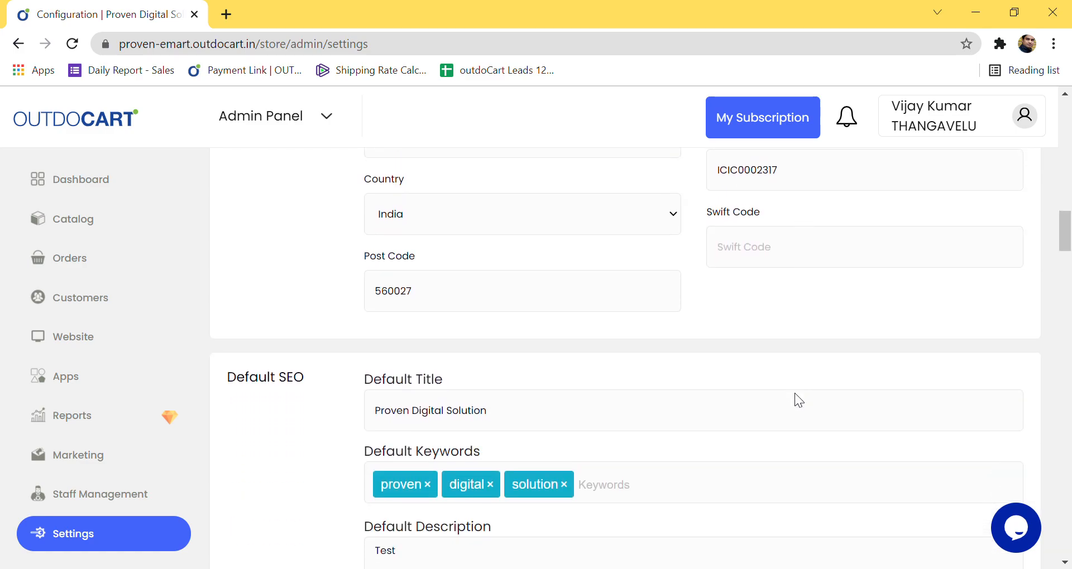
scroll(785, 326, down, 3)
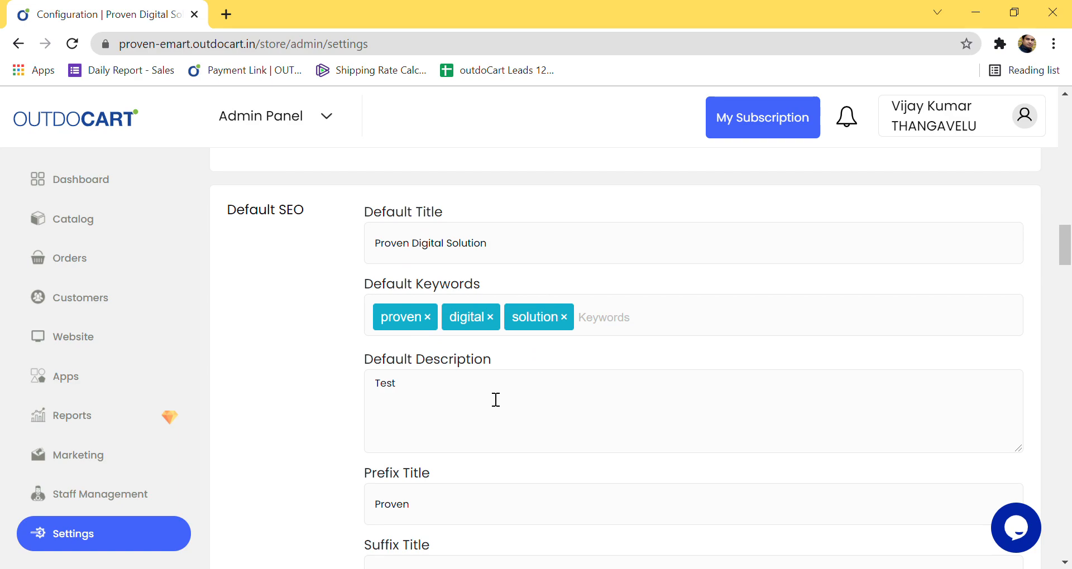
scroll(496, 400, down, 2)
scroll(471, 343, up, 2)
double_click(385, 383)
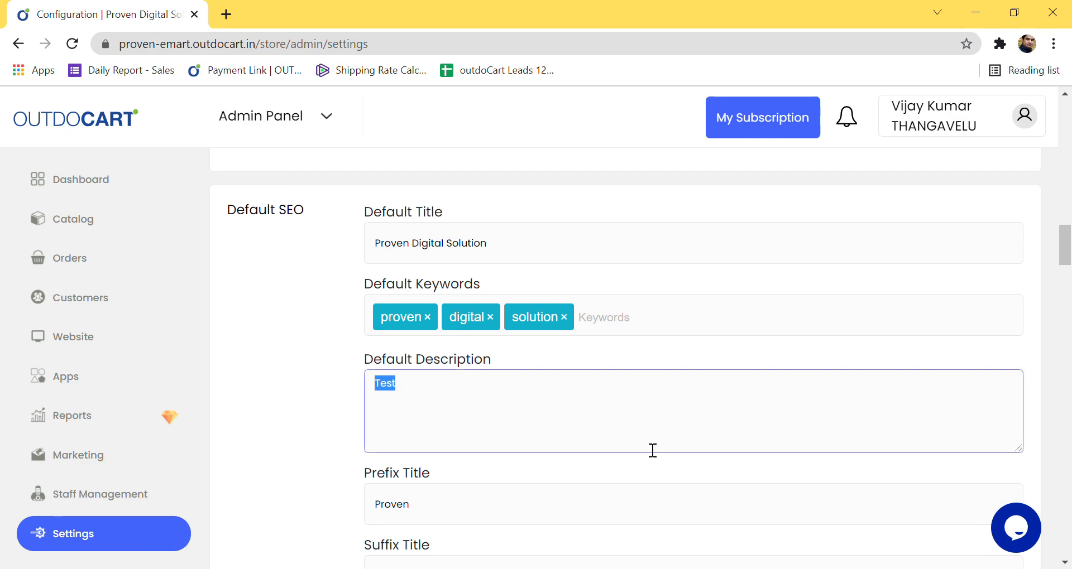
scroll(547, 454, down, 2)
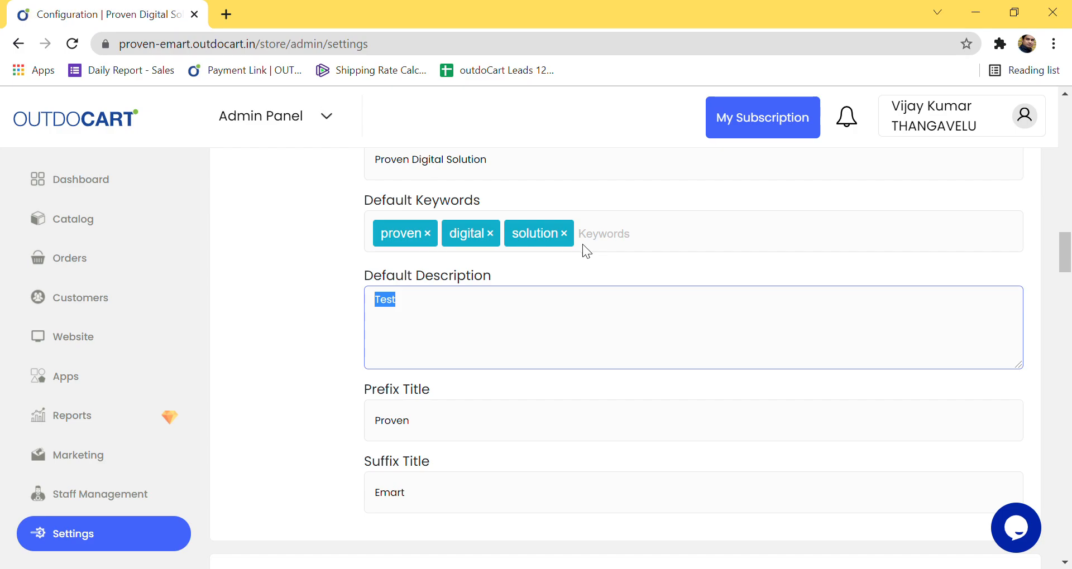
scroll(583, 245, up, 10)
scroll(583, 246, down, 7)
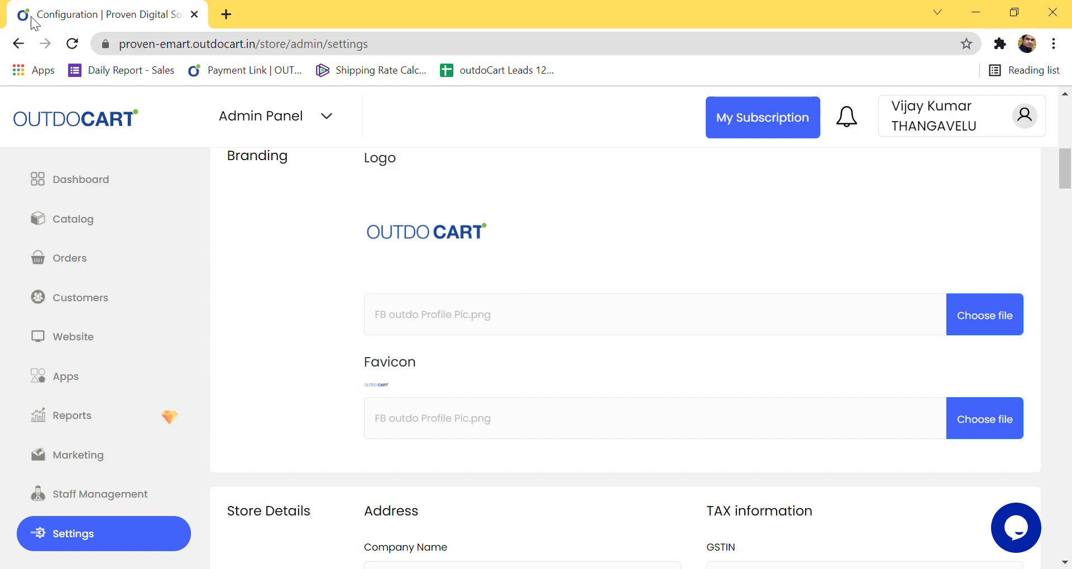
scroll(401, 384, down, 7)
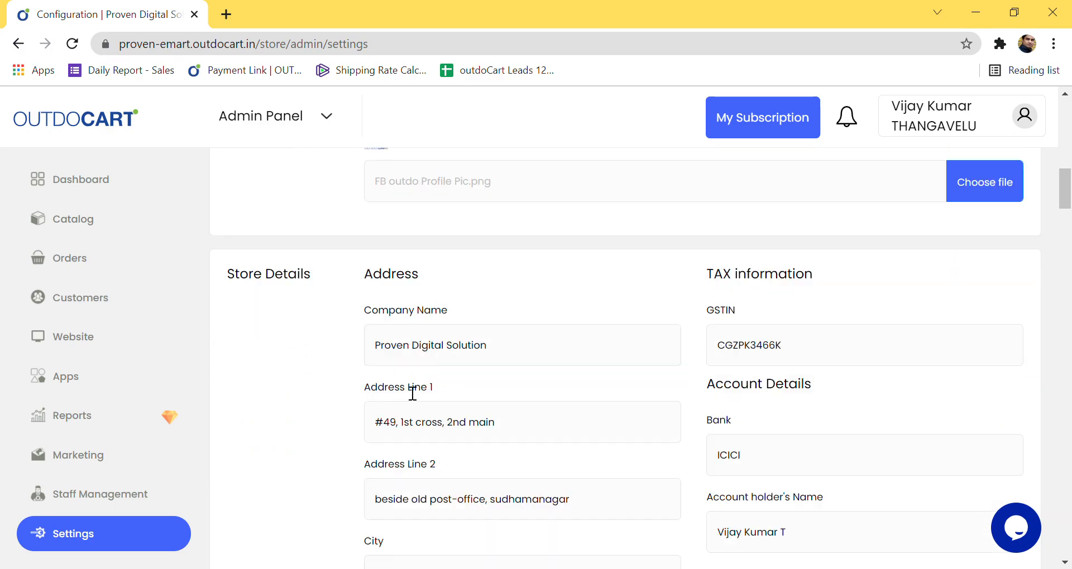
scroll(412, 391, down, 13)
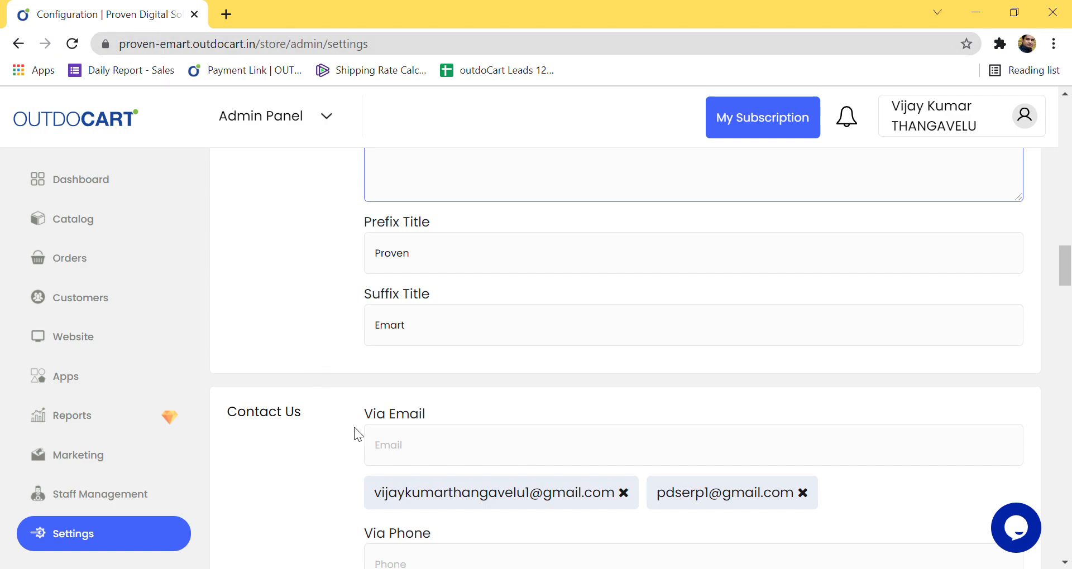
scroll(391, 378, up, 1)
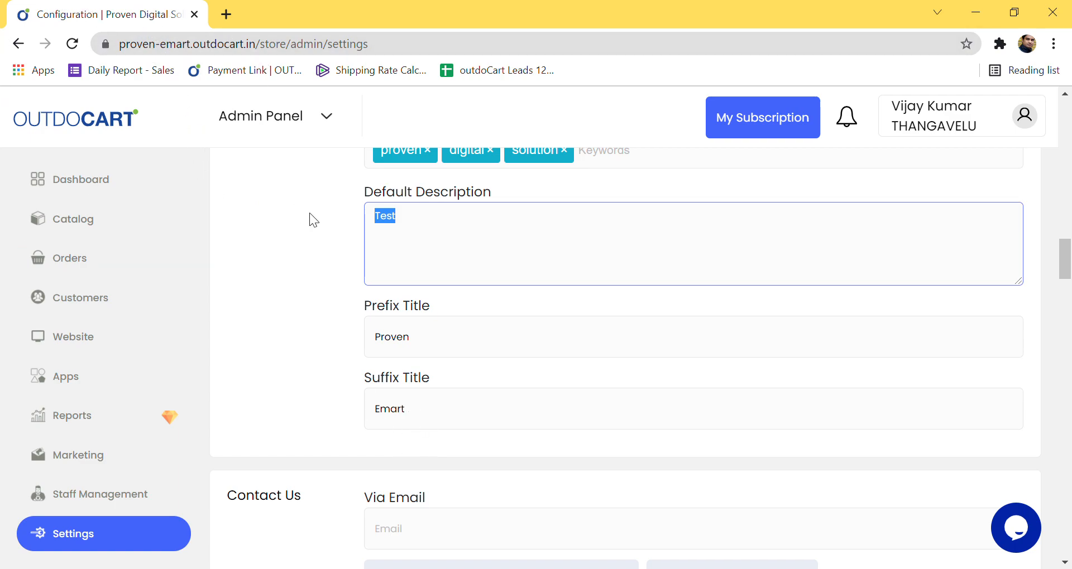
scroll(456, 443, down, 3)
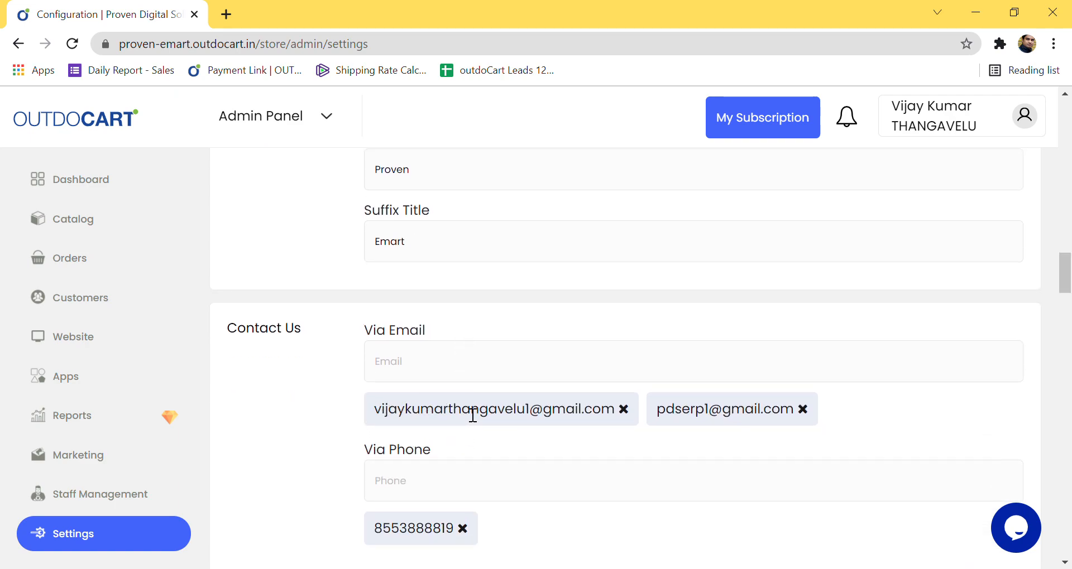
scroll(464, 426, down, 1)
scroll(465, 425, down, 1)
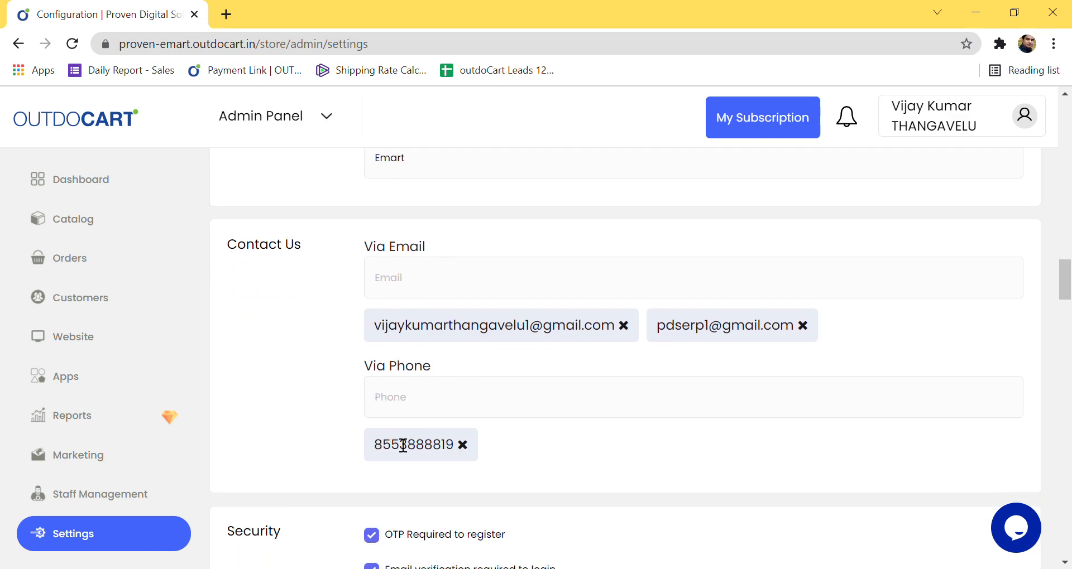
scroll(430, 426, down, 4)
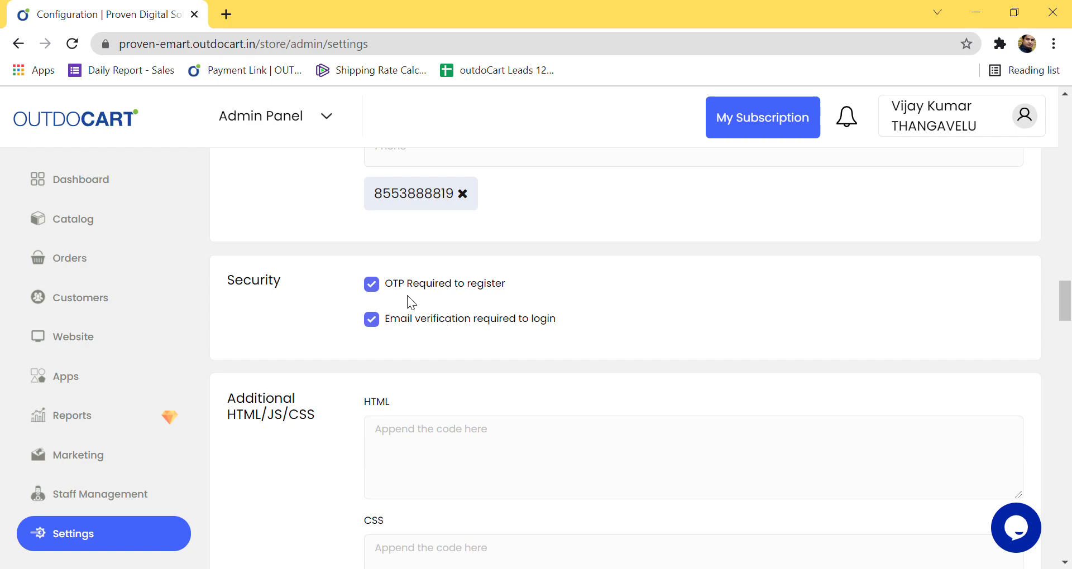
Step: Turn off email verification for login and scroll down to the New Order notification settings
click(372, 322)
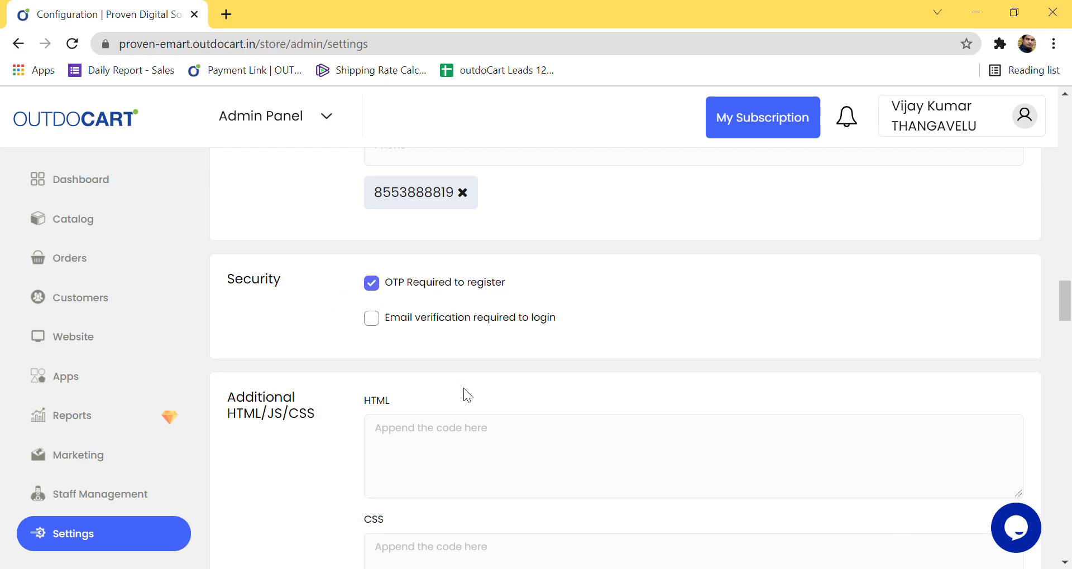
scroll(464, 391, down, 5)
scroll(441, 363, down, 3)
scroll(466, 326, up, 3)
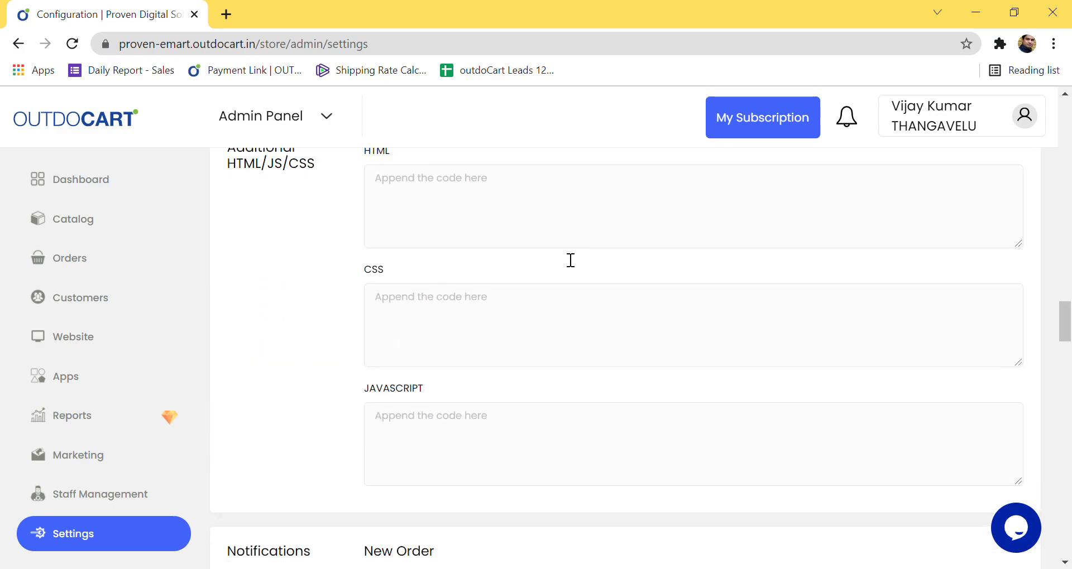
scroll(531, 386, down, 4)
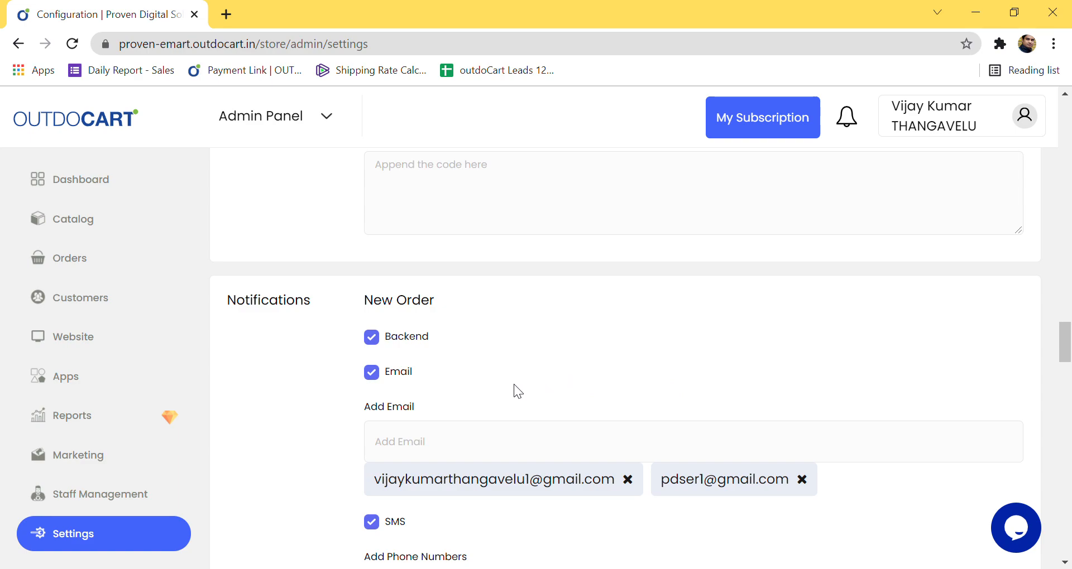
Step: Add a second recipient phone number to the New Order SMS alerts
scroll(511, 384, down, 1)
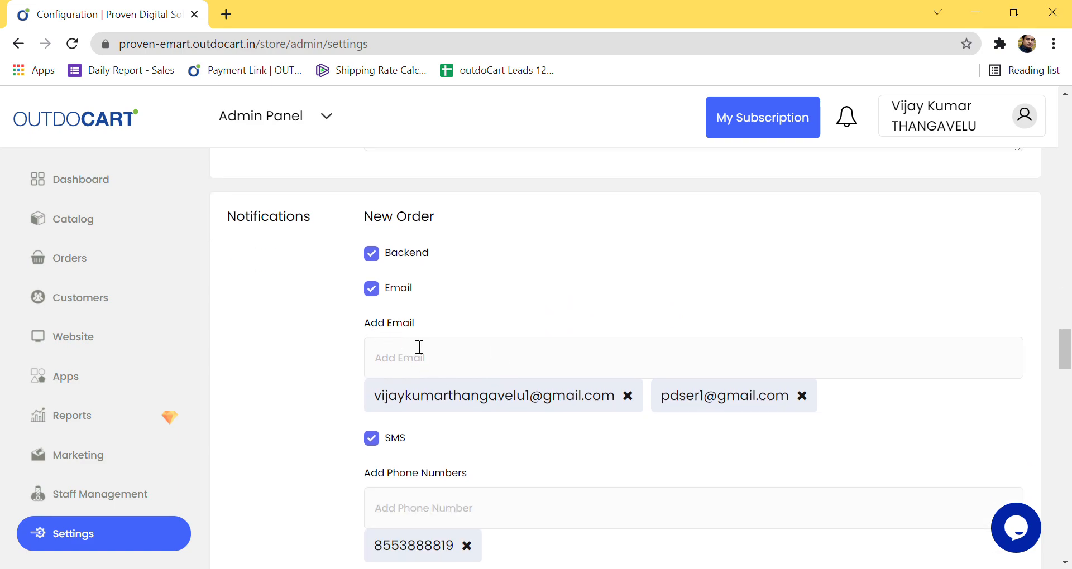
scroll(430, 441, down, 1)
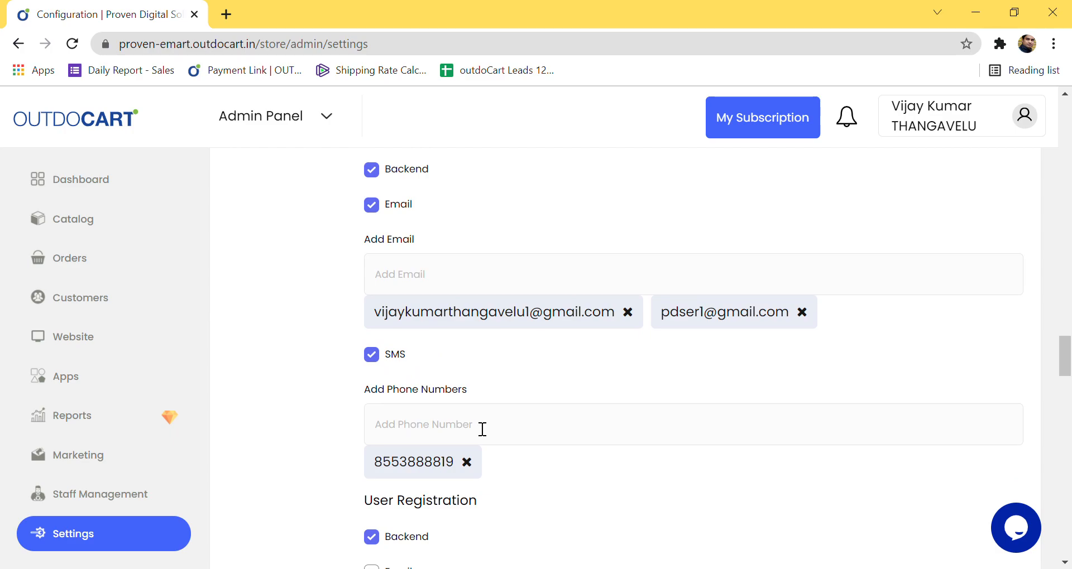
click(490, 434)
text(855355564)
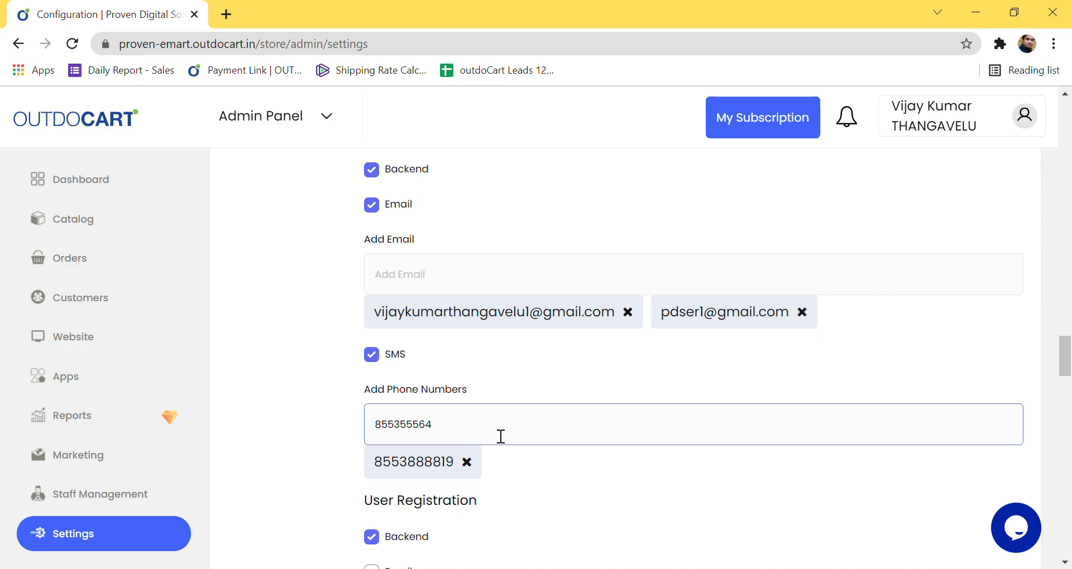
key(Return)
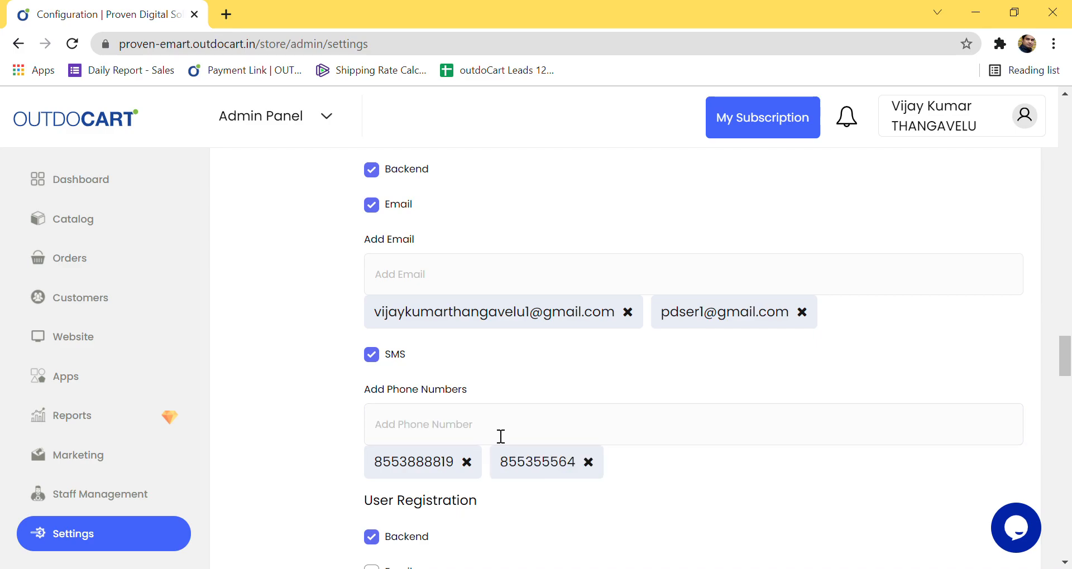
scroll(554, 481, down, 1)
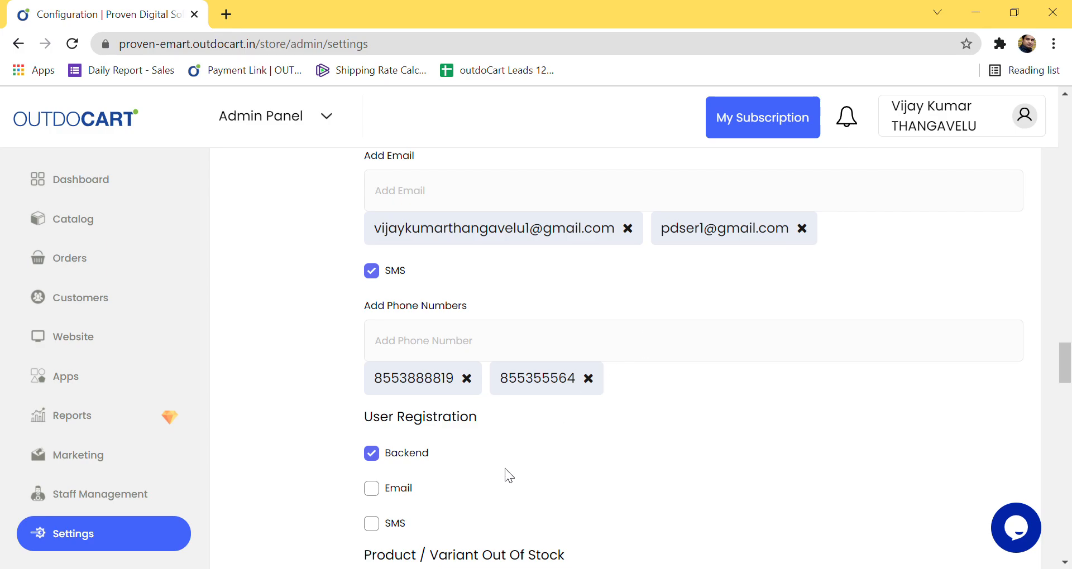
scroll(503, 469, down, 3)
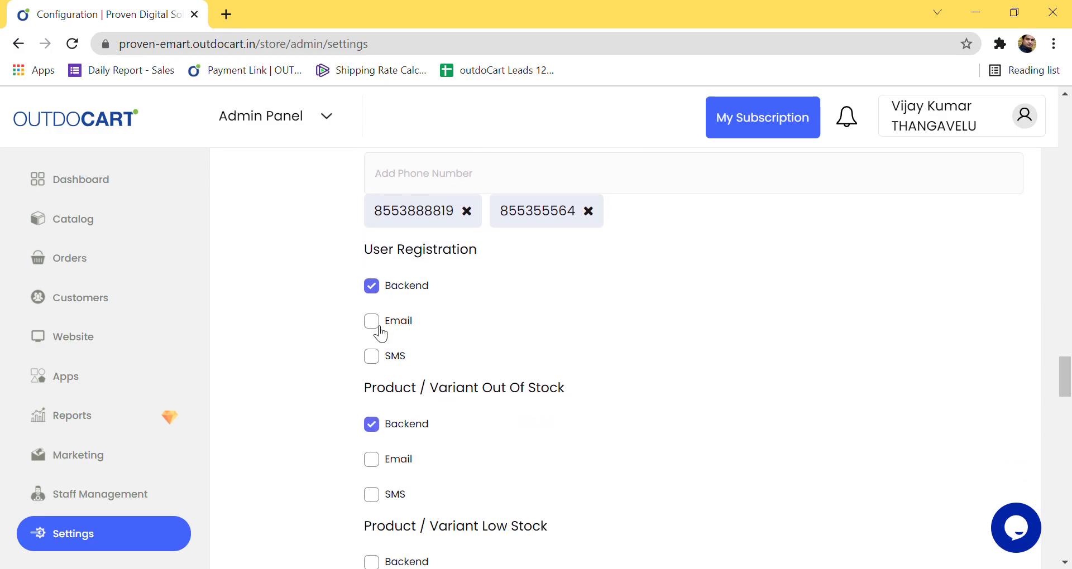
click(371, 322)
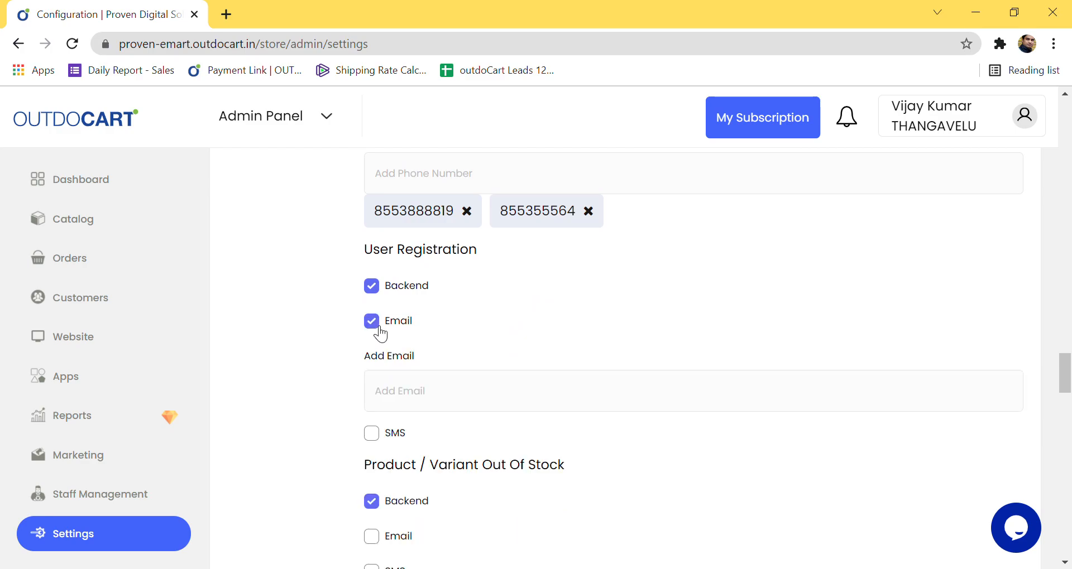
click(380, 330)
click(383, 364)
click(383, 364)
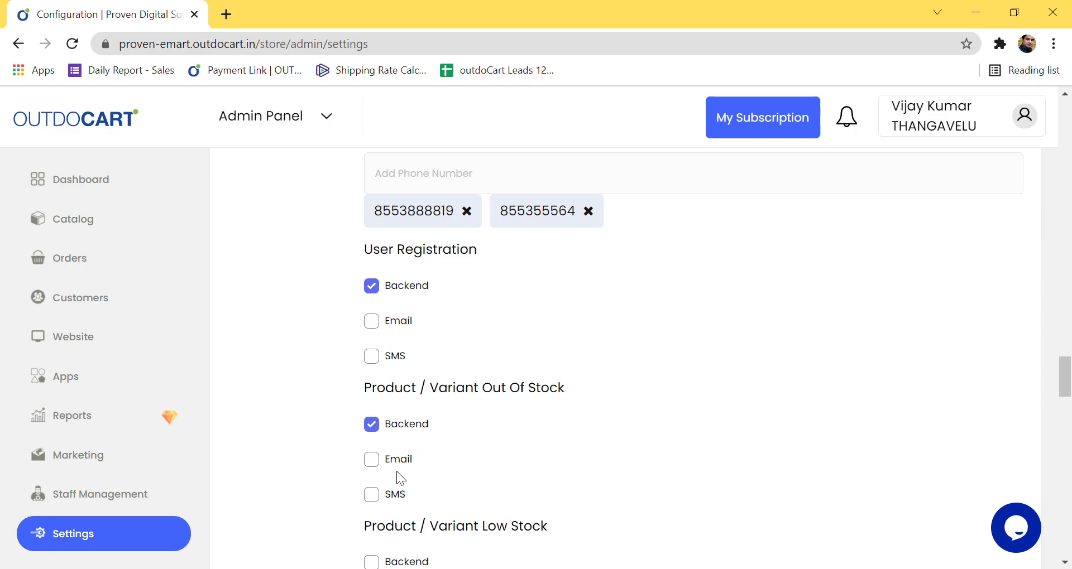
scroll(401, 505, down, 2)
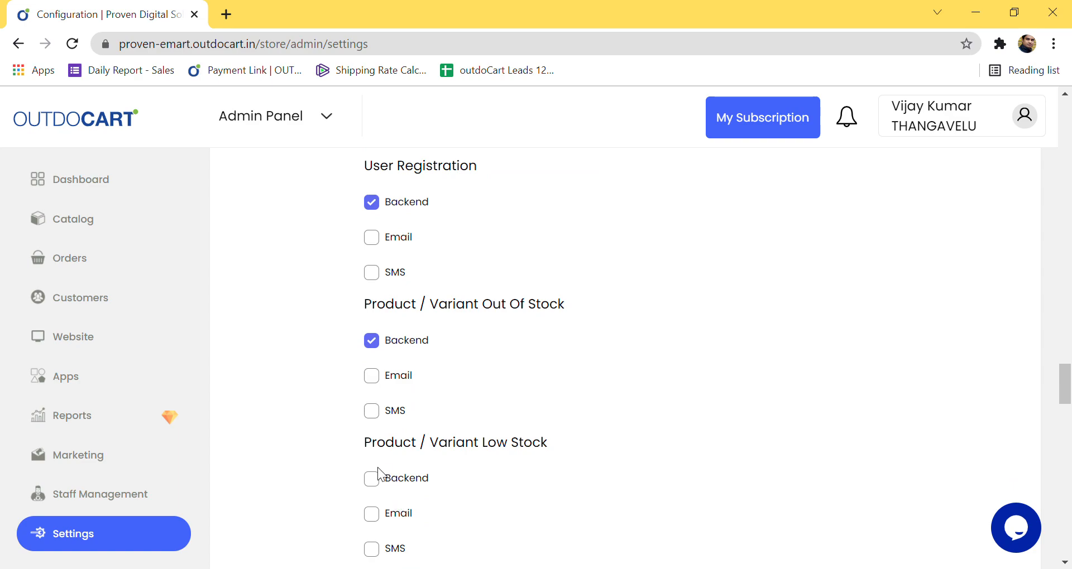
scroll(377, 460, down, 1)
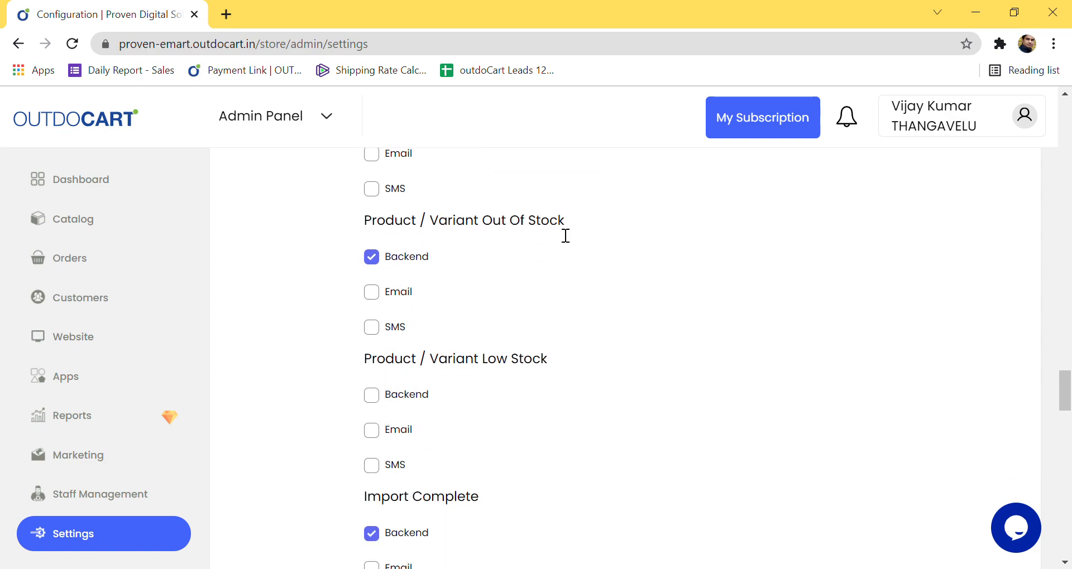
scroll(421, 461, down, 1)
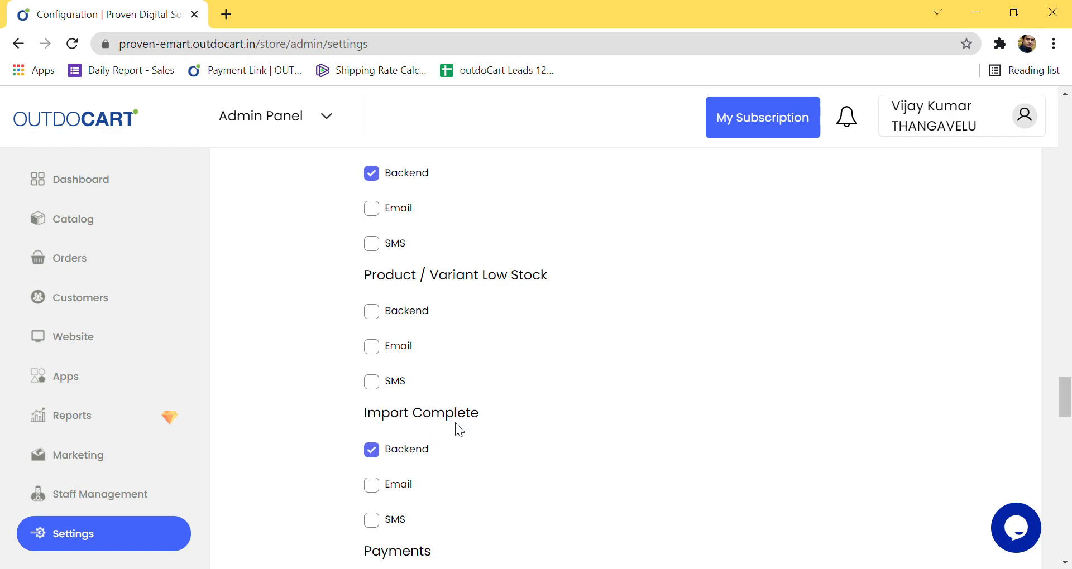
scroll(455, 423, down, 1)
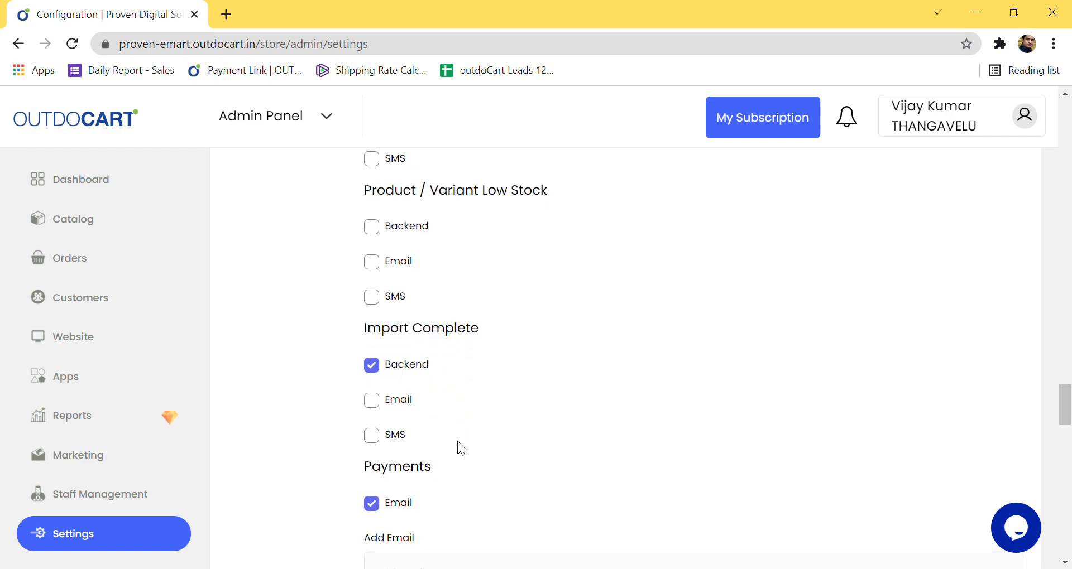
scroll(458, 441, down, 1)
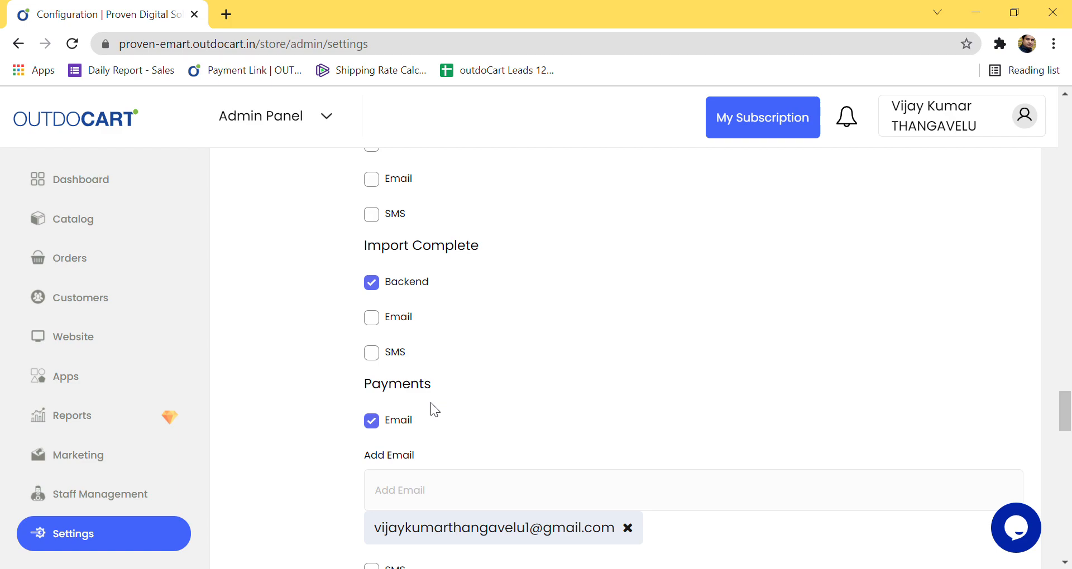
scroll(429, 414, down, 1)
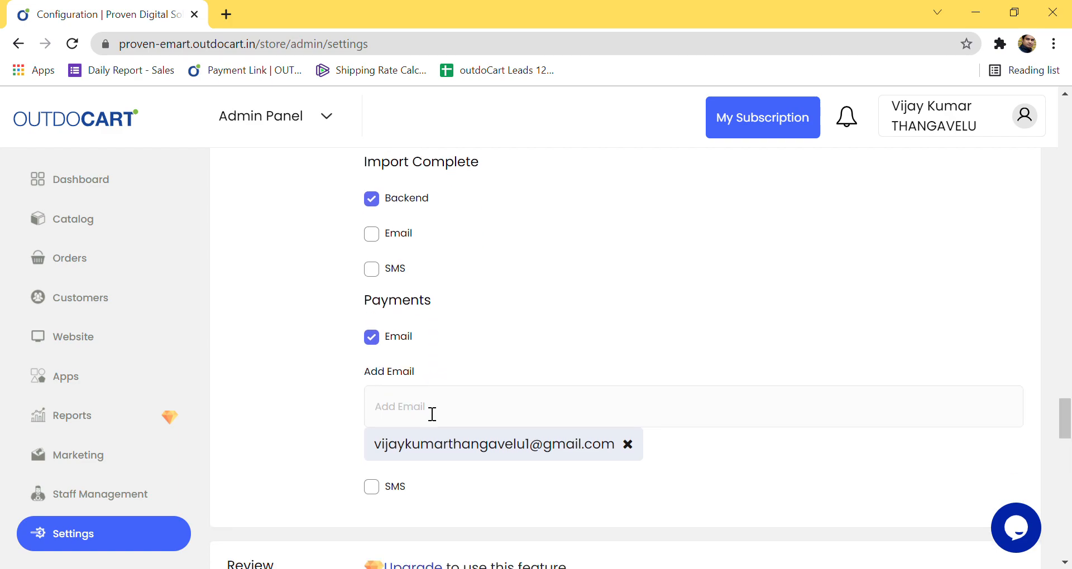
scroll(432, 414, down, 1)
click(372, 408)
click(385, 411)
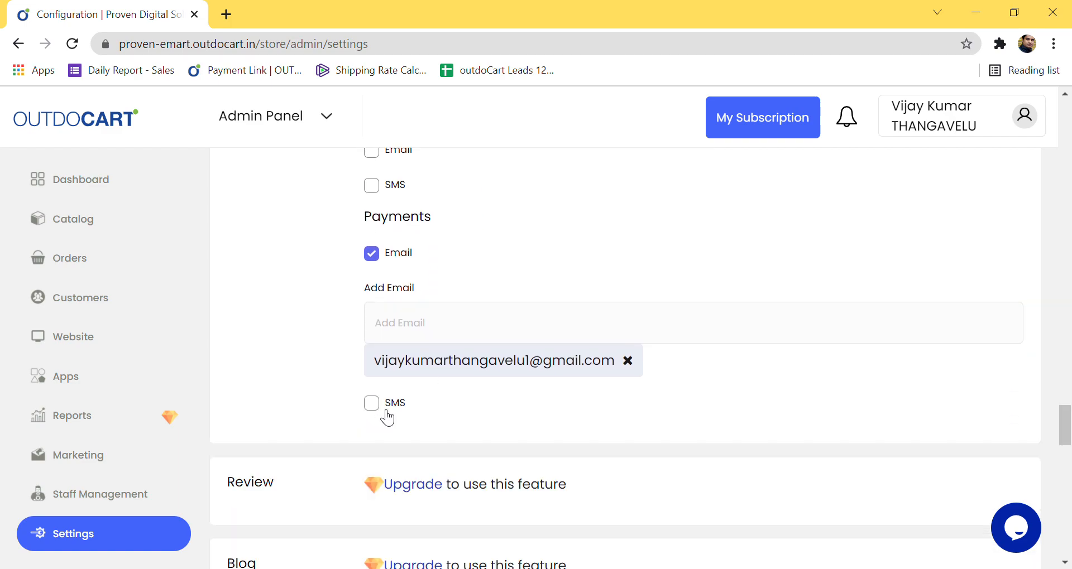
scroll(418, 411, down, 1)
scroll(419, 410, up, 10)
scroll(416, 407, down, 9)
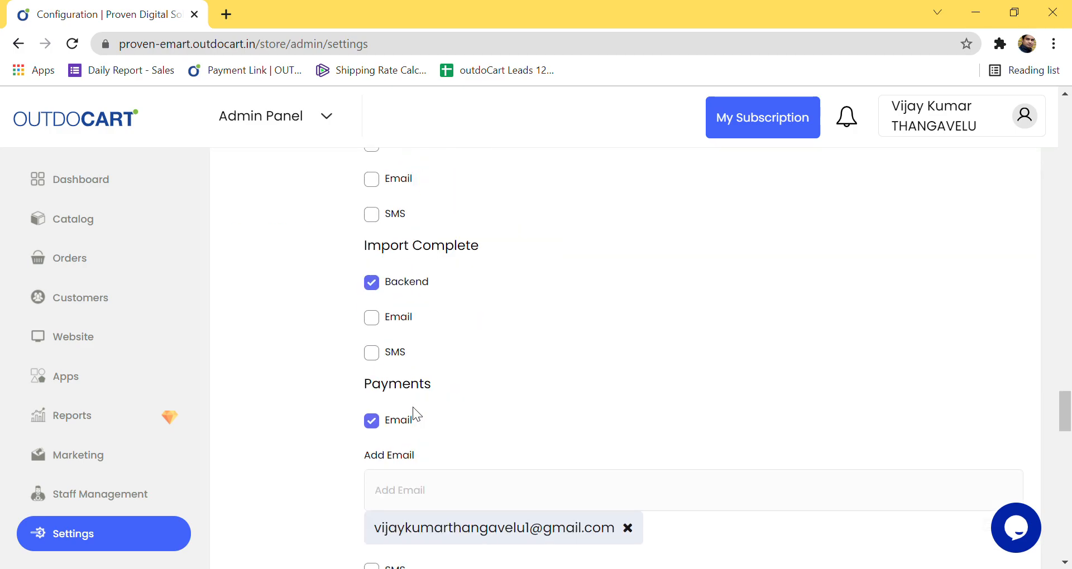
scroll(413, 407, down, 3)
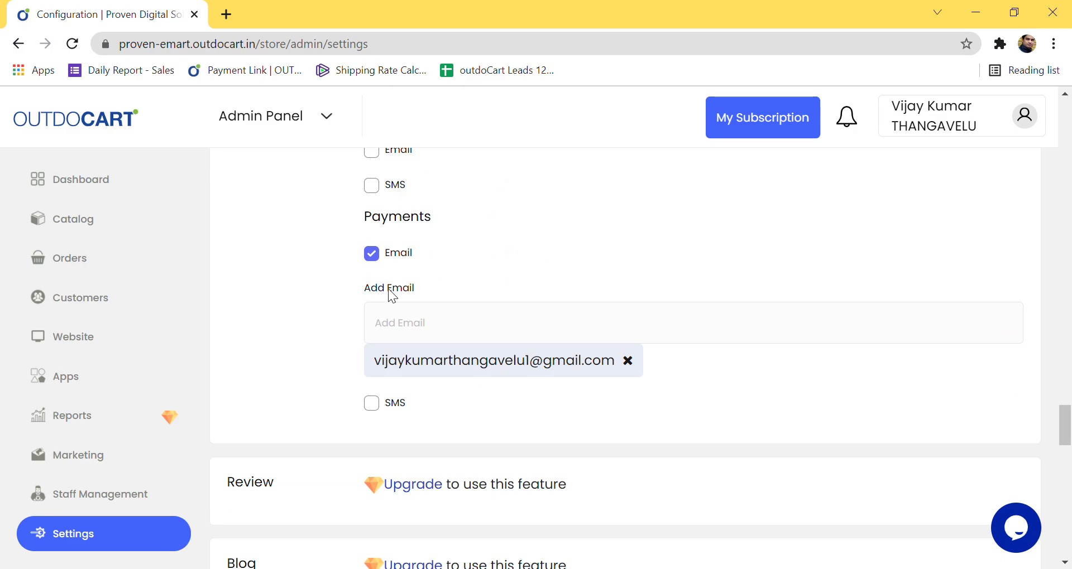
scroll(394, 299, down, 2)
click(372, 321)
click(371, 320)
scroll(391, 327, up, 2)
scroll(392, 324, up, 1)
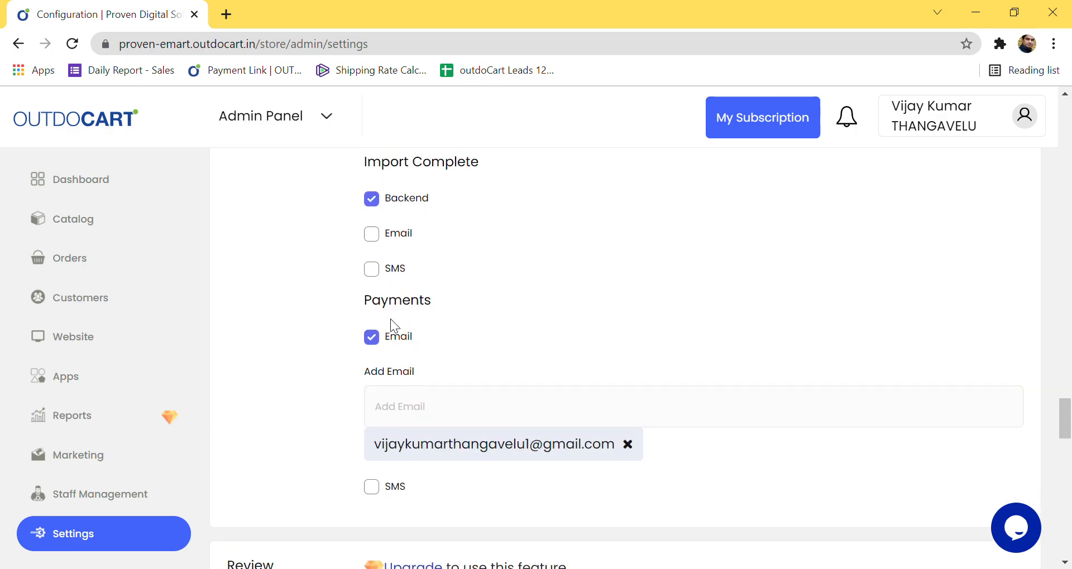
scroll(385, 333, down, 3)
click(373, 320)
click(440, 400)
key(ctrl+v)
key(Return)
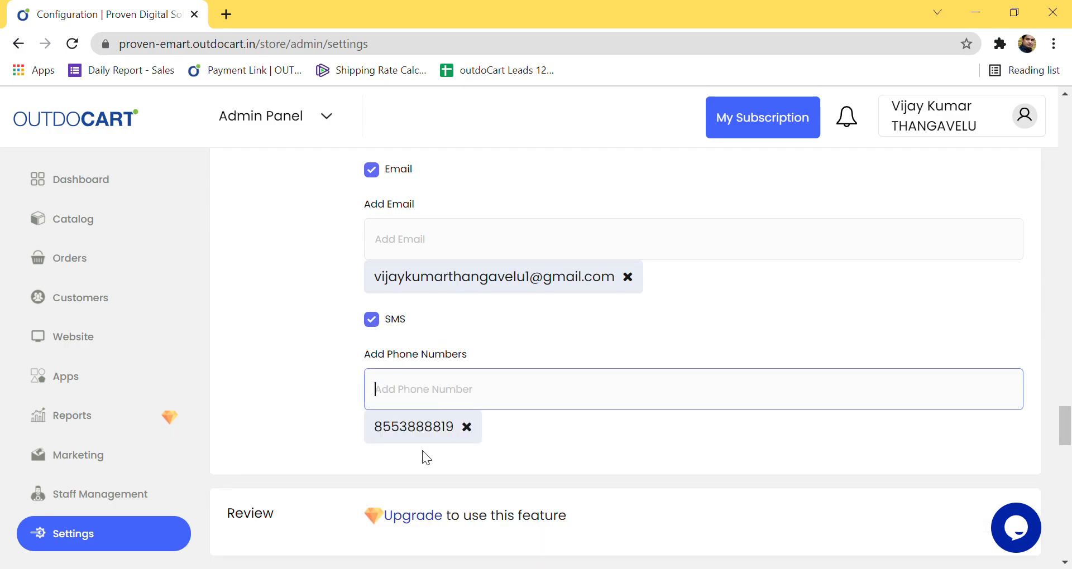
click(321, 395)
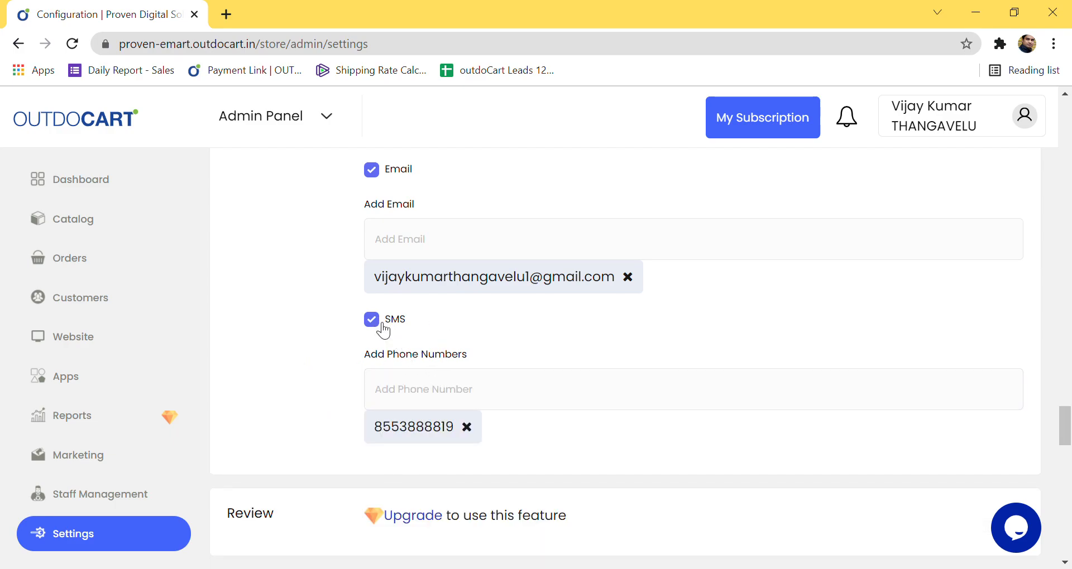
click(380, 326)
scroll(479, 352, down, 5)
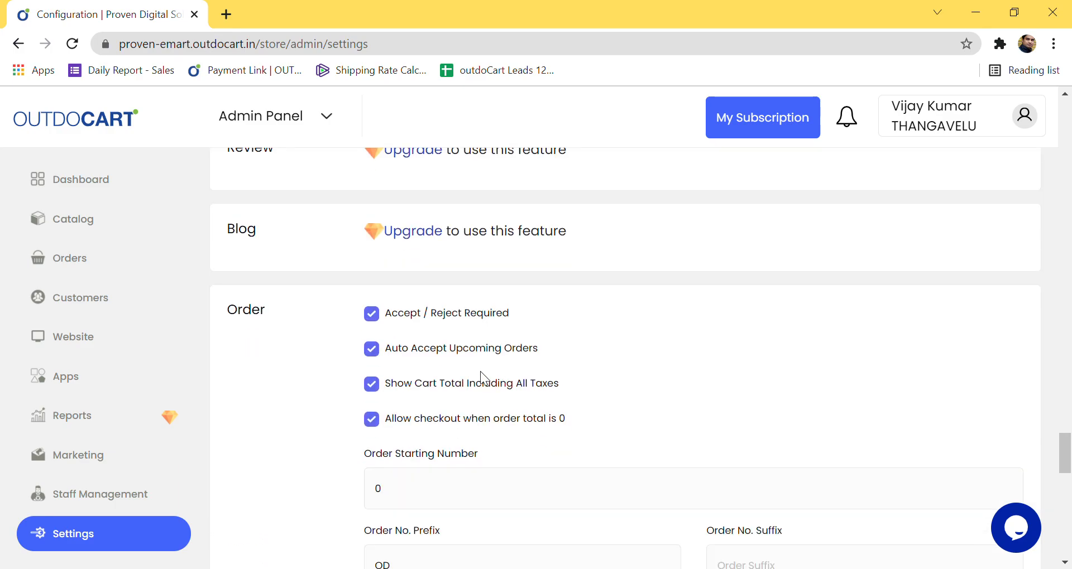
scroll(480, 370, down, 3)
scroll(480, 371, up, 5)
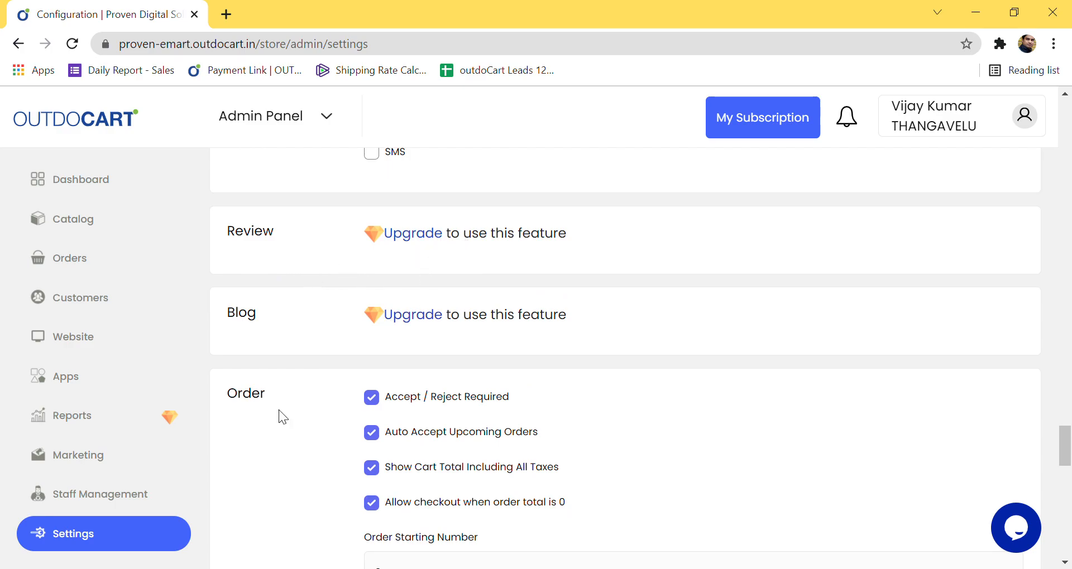
scroll(496, 378, down, 3)
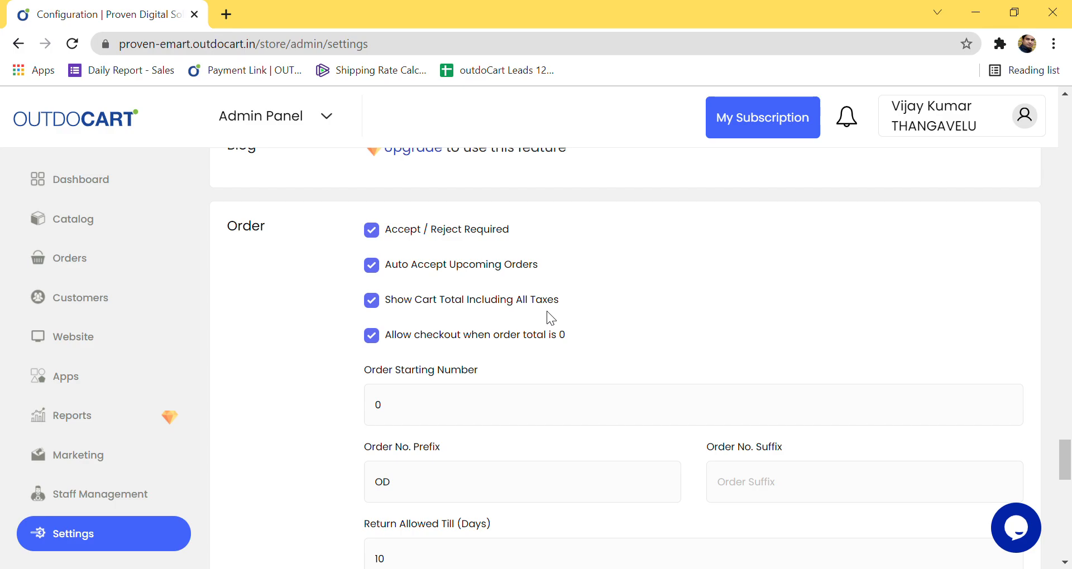
click(378, 308)
click(378, 308)
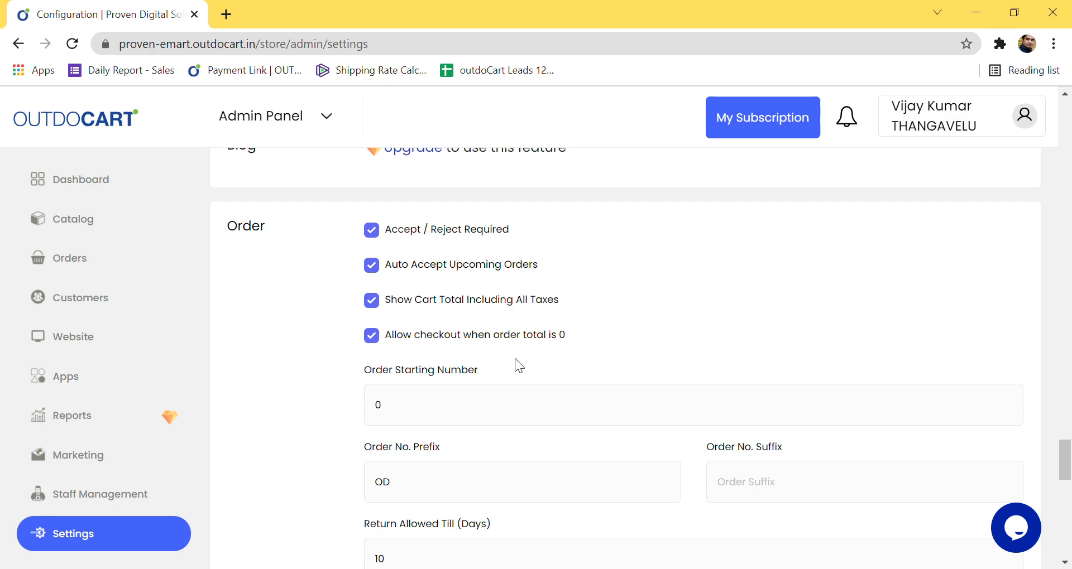
Step: Set the Order Starting Number to 101
scroll(412, 344, down, 2)
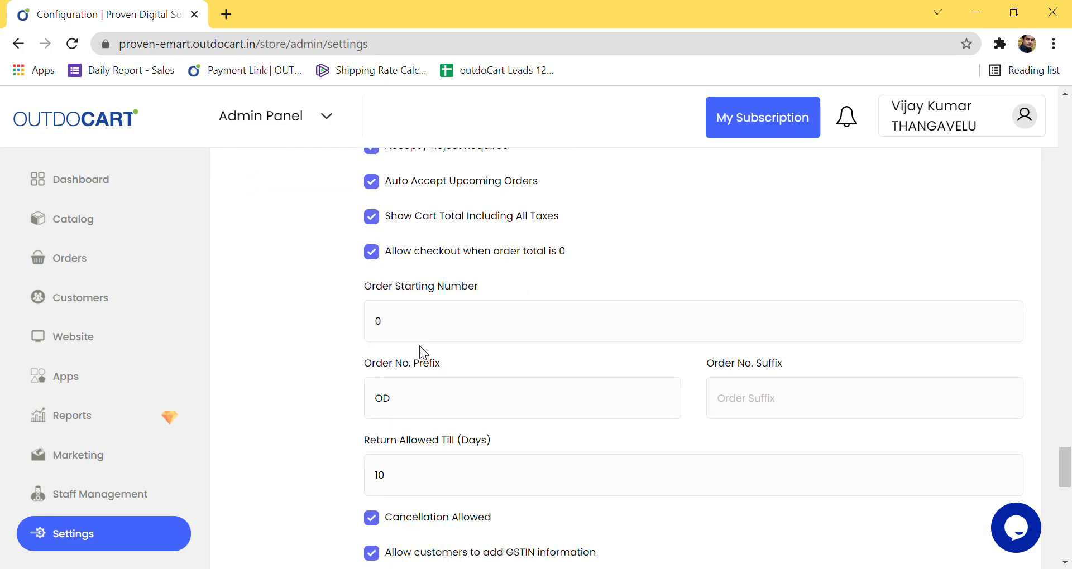
click(398, 333)
key(BackSpace)
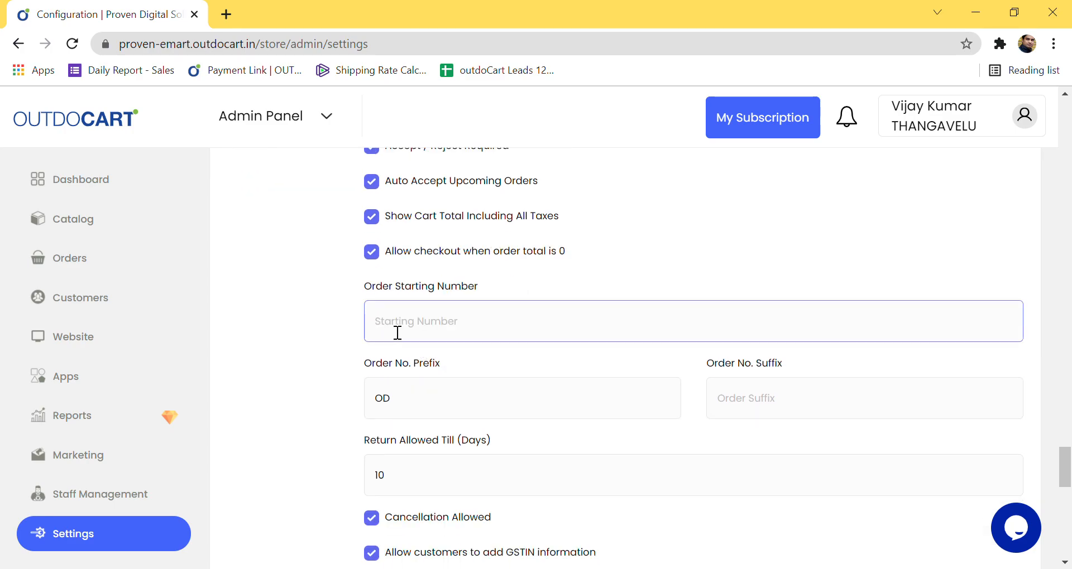
text(999)
key(BackSpace)
key(BackSpace)
key(BackSpace)
text(0)
key(BackSpace)
text(00)
key(BackSpace)
key(BackSpace)
text(1)
key(BackSpace)
text(101)
click(378, 344)
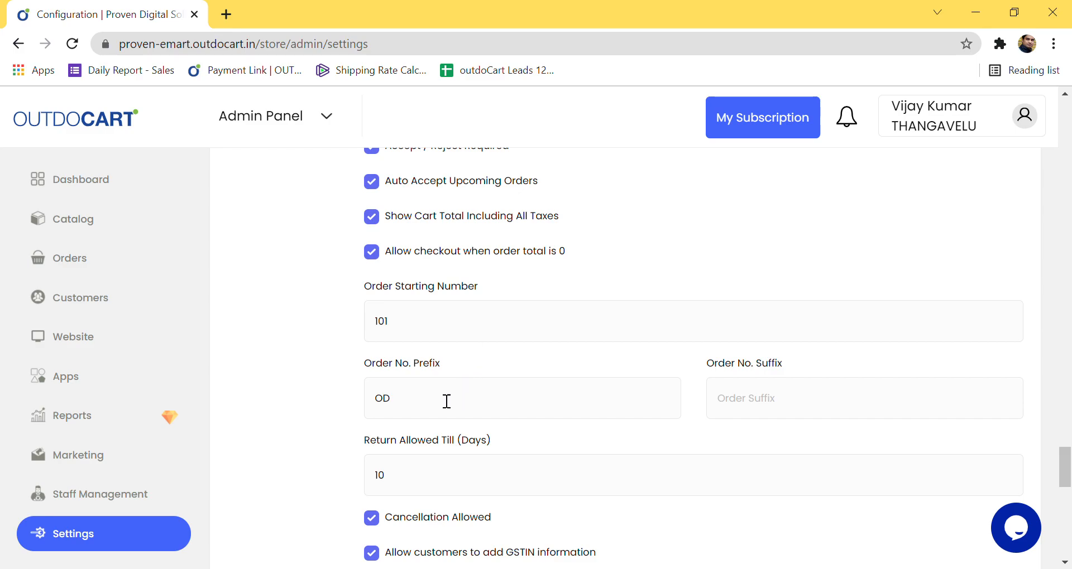
Step: Change the Order No. Prefix from OD to PDS
click(428, 409)
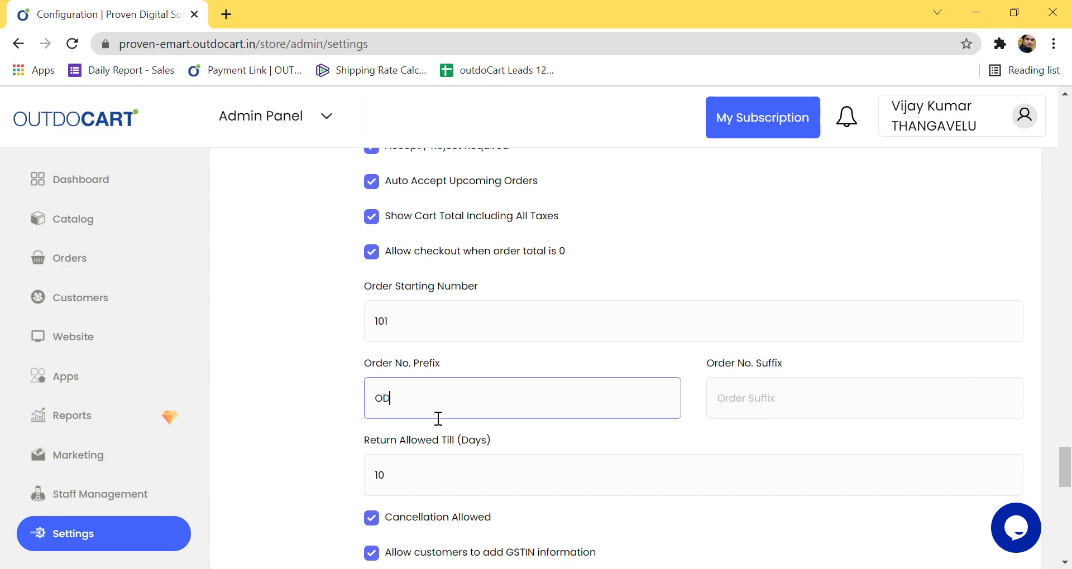
key(BackSpace)
key(BackSpace)
text(PDS)
key(Tab)
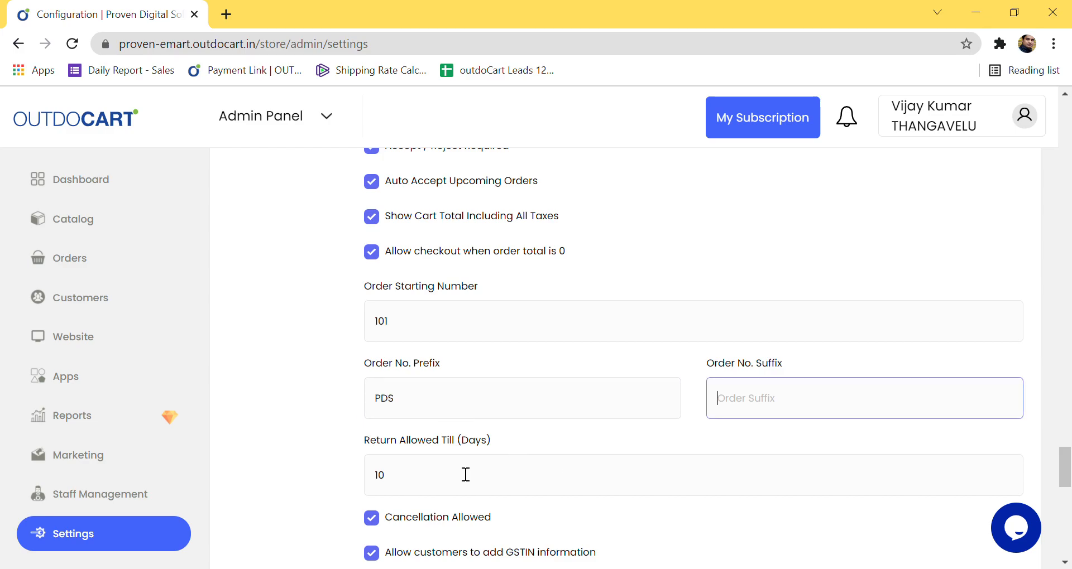
scroll(369, 497, down, 3)
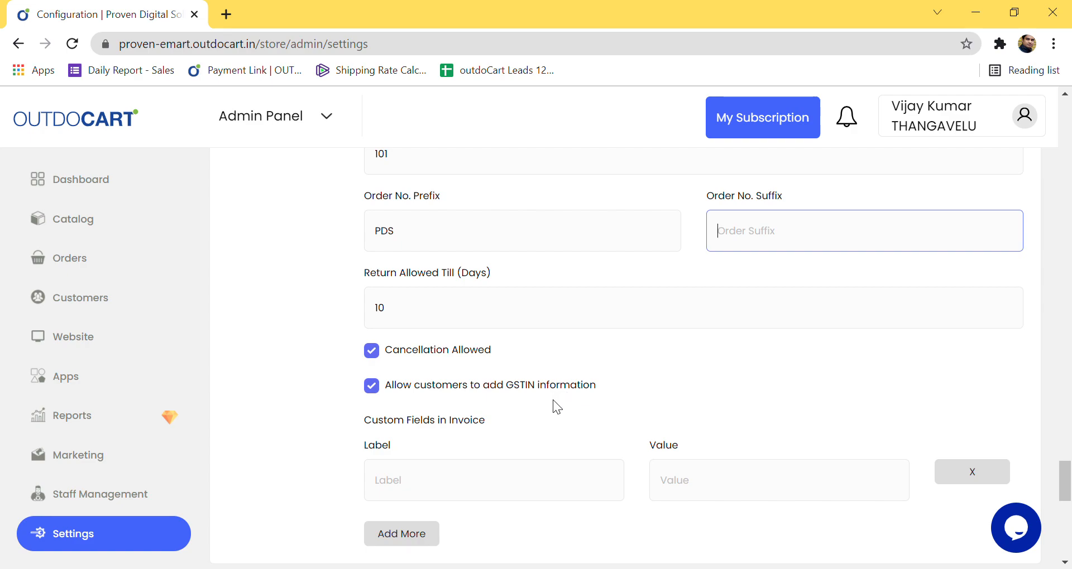
Step: Turn customer GSTIN entry off and back on
click(373, 393)
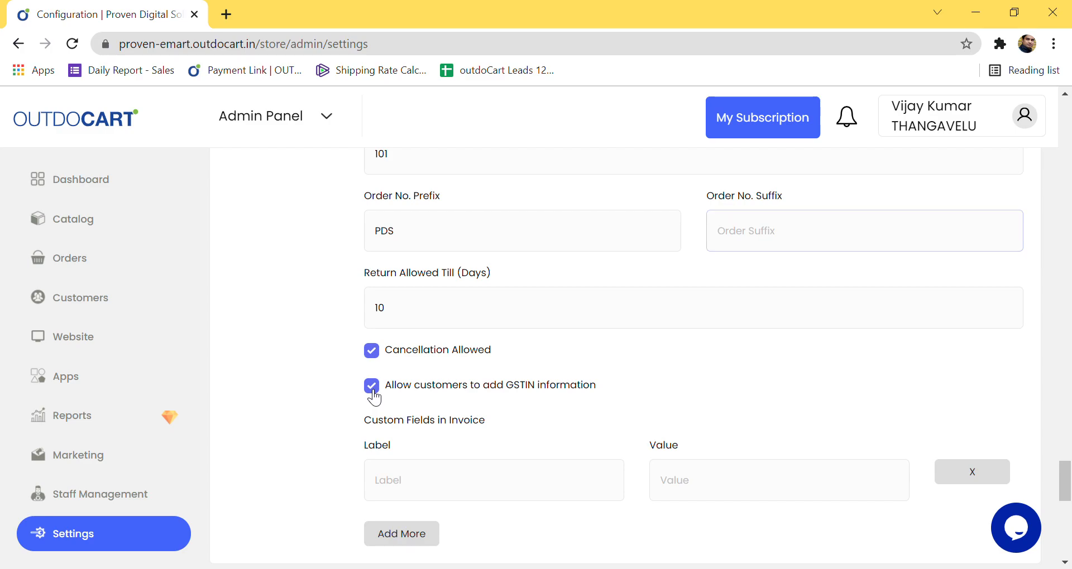
click(373, 393)
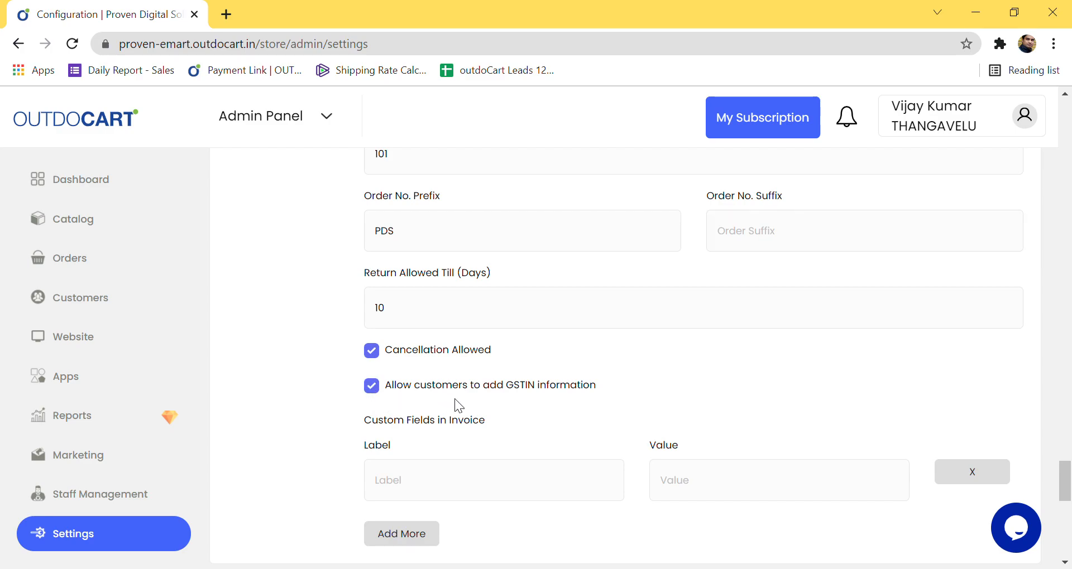
scroll(455, 398, down, 6)
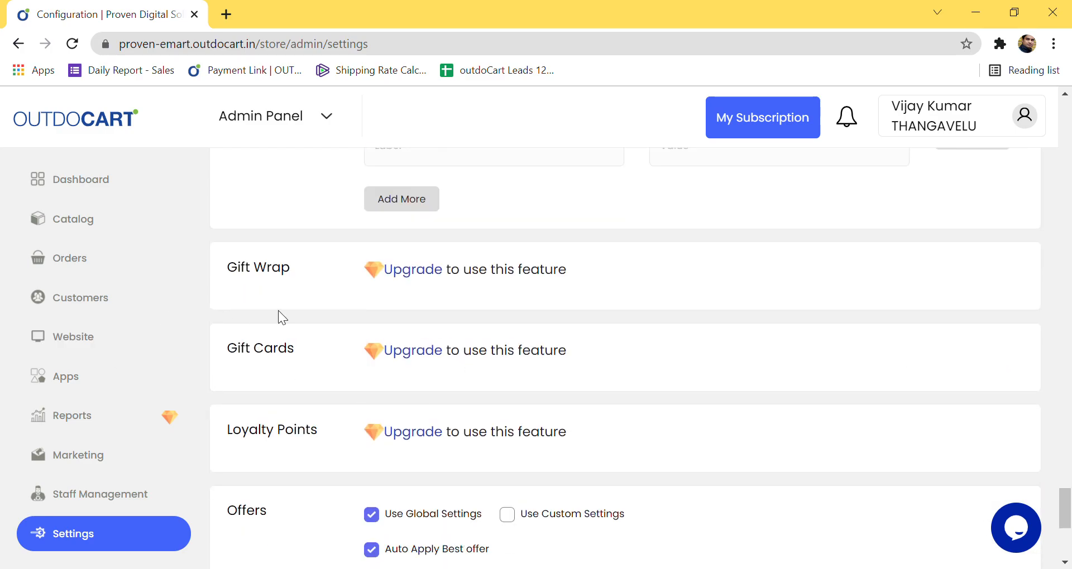
scroll(343, 422, down, 5)
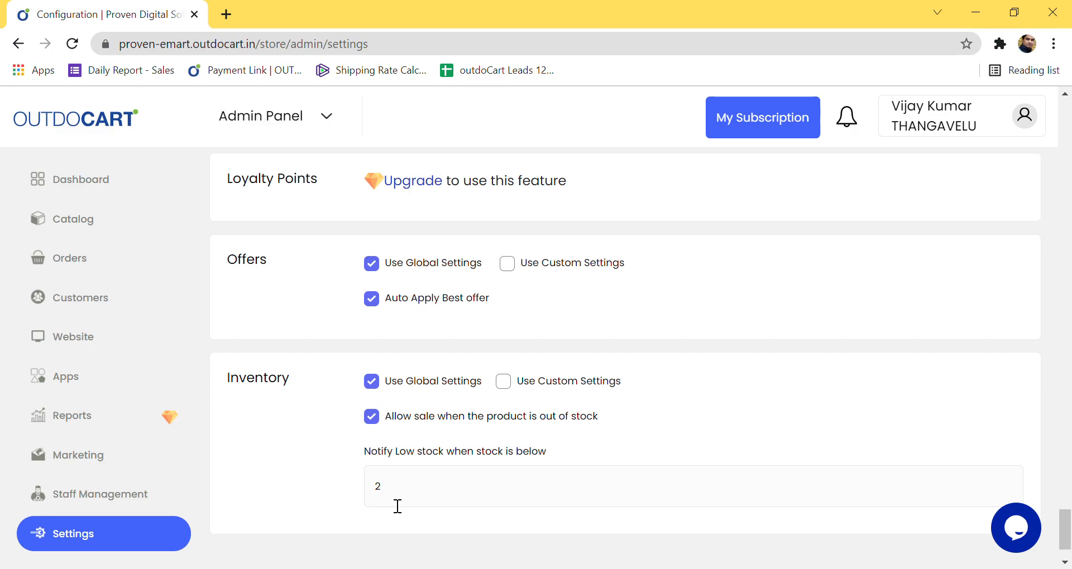
Step: Tick Use Custom Settings for both Inventory and Offers
drag(396, 451, 598, 450)
click(504, 382)
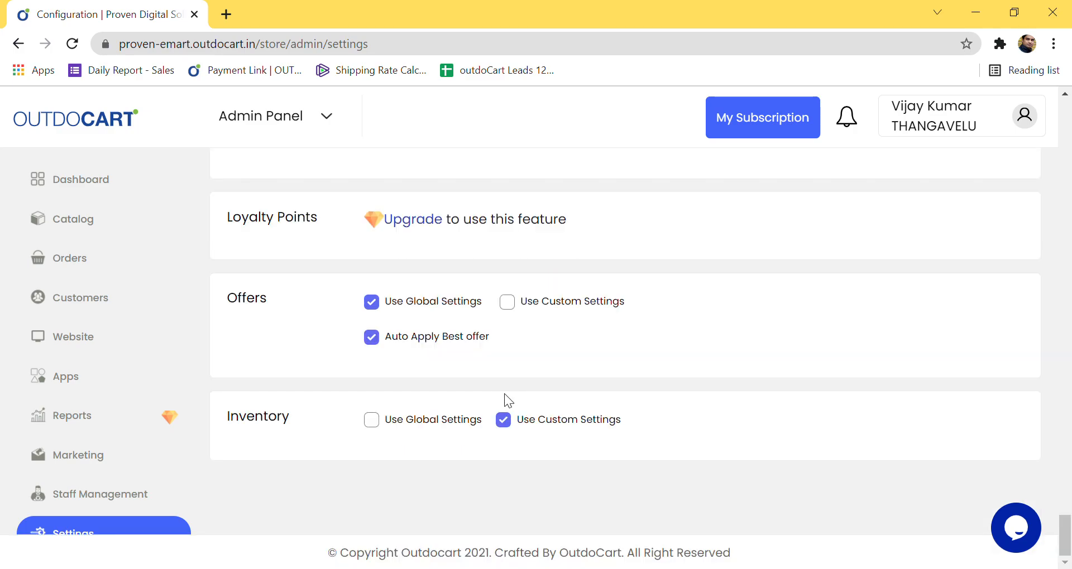
click(509, 302)
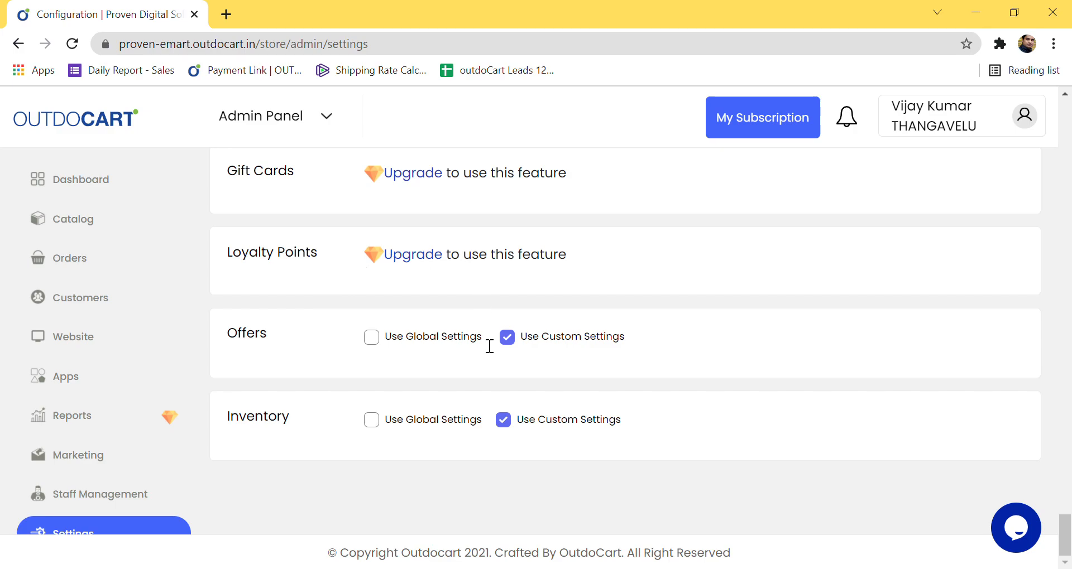
Step: Reload the Settings > Configuration page and look over its settings
scroll(430, 392, up, 20)
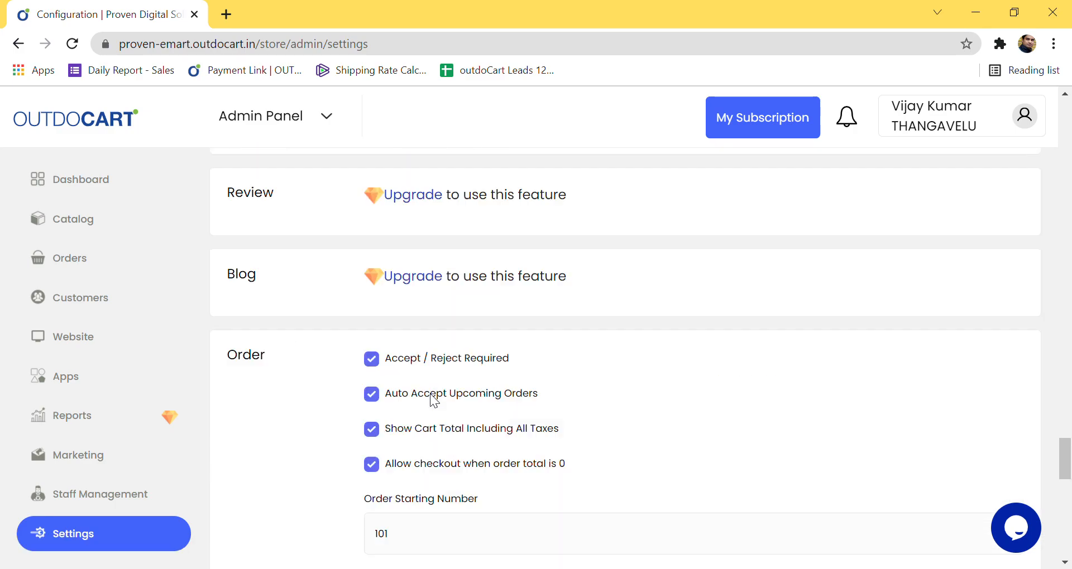
scroll(431, 391, up, 5)
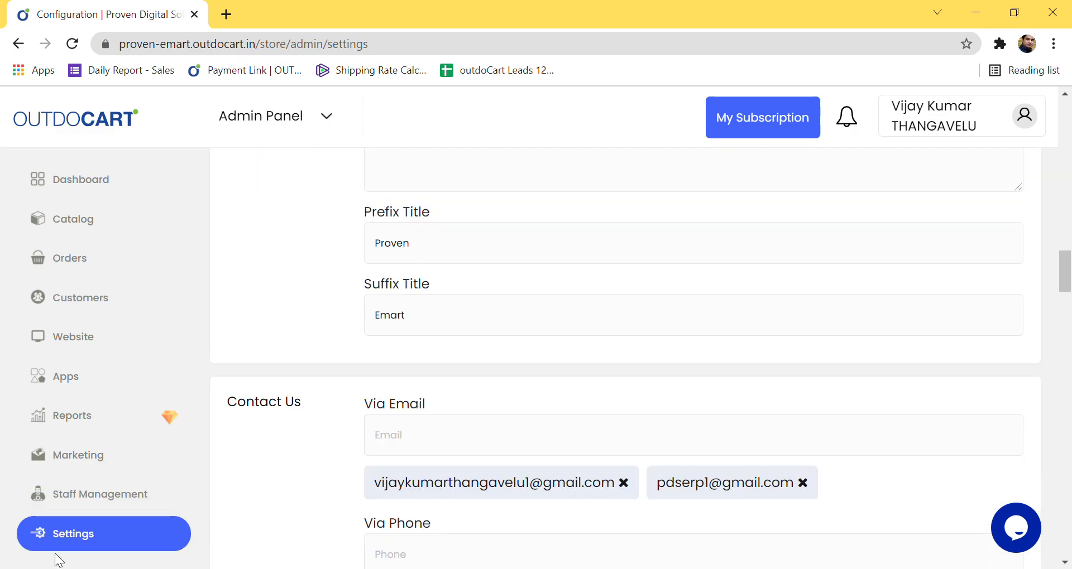
scroll(383, 475, up, 10)
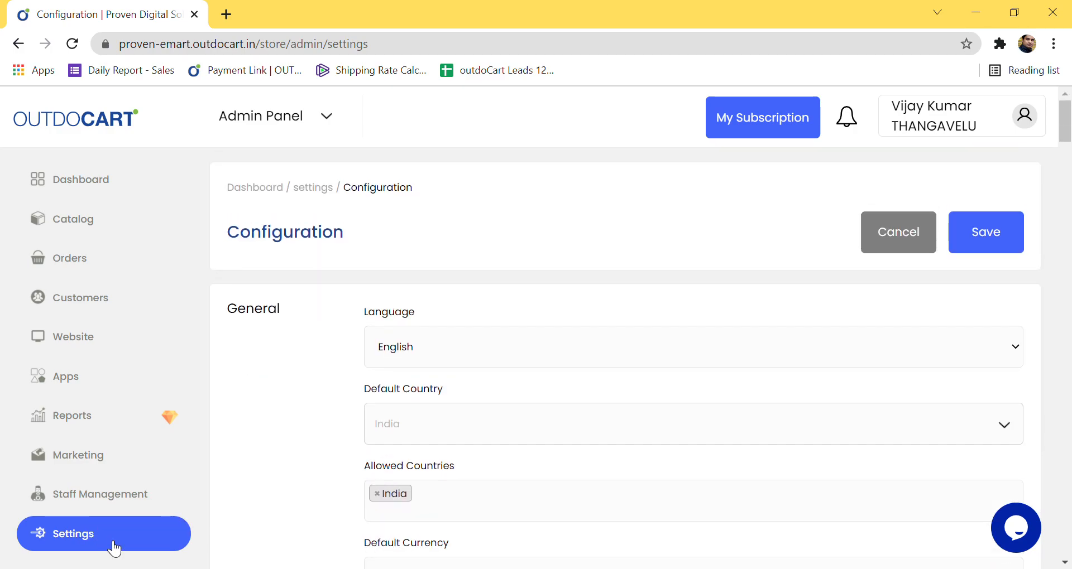
click(112, 541)
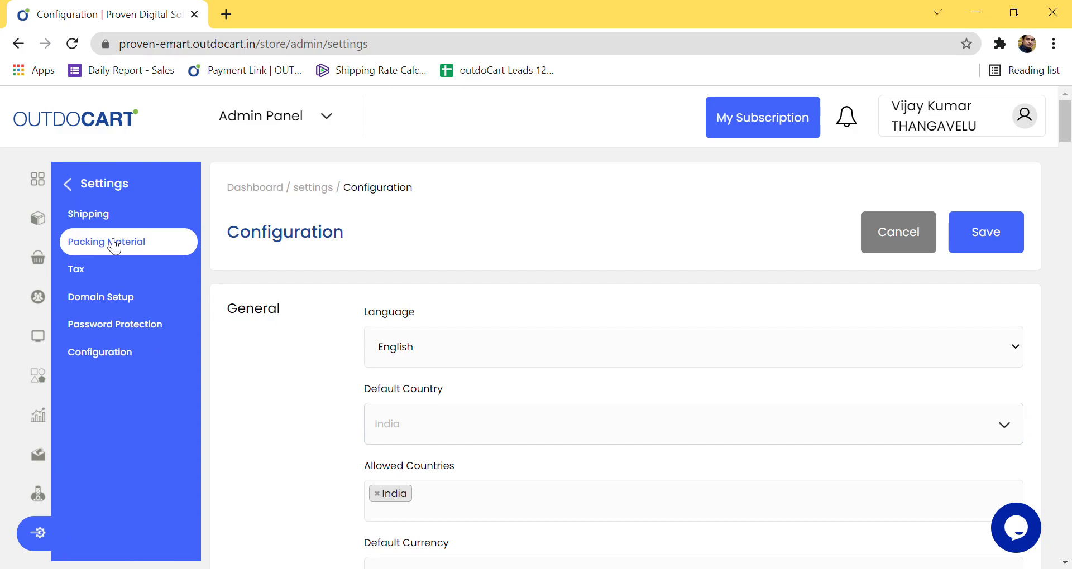
click(126, 354)
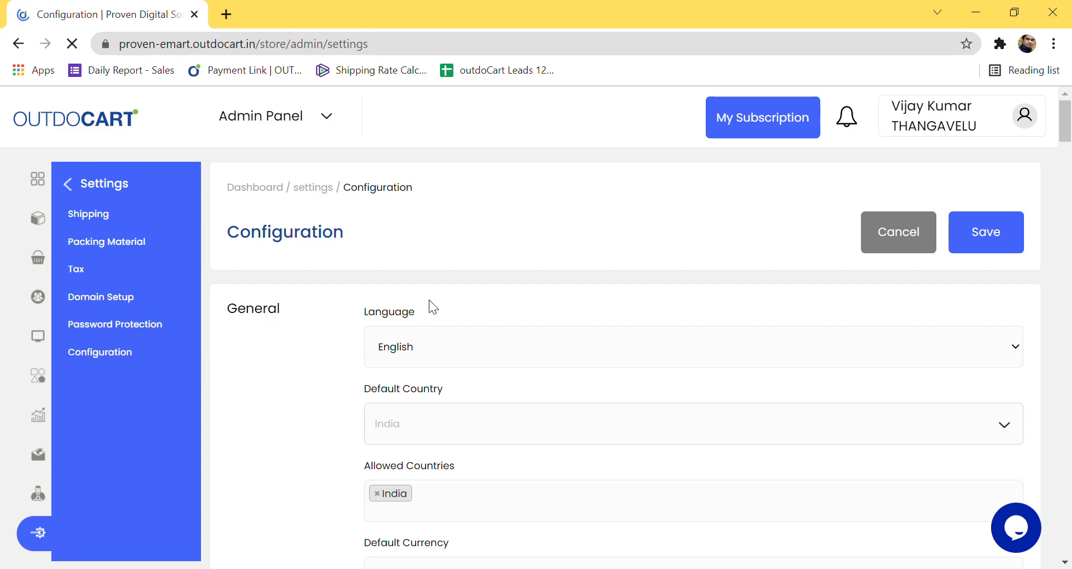
scroll(771, 341, down, 6)
scroll(769, 360, down, 10)
scroll(759, 367, up, 13)
Step: Open the Add Store Address and GST card from the dashboard, then return to the welcome dashboard
click(90, 192)
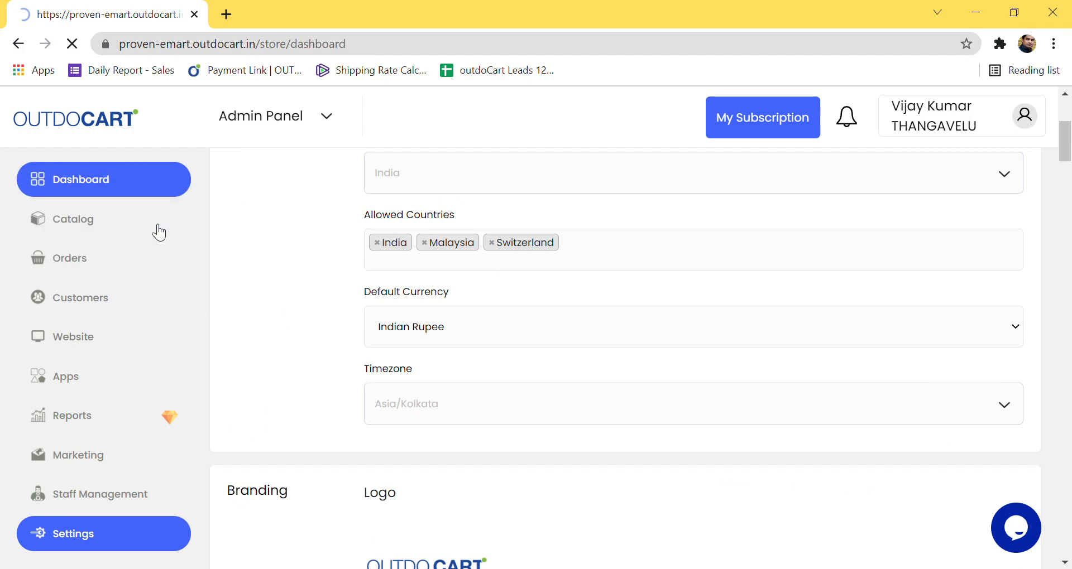
scroll(407, 524, down, 3)
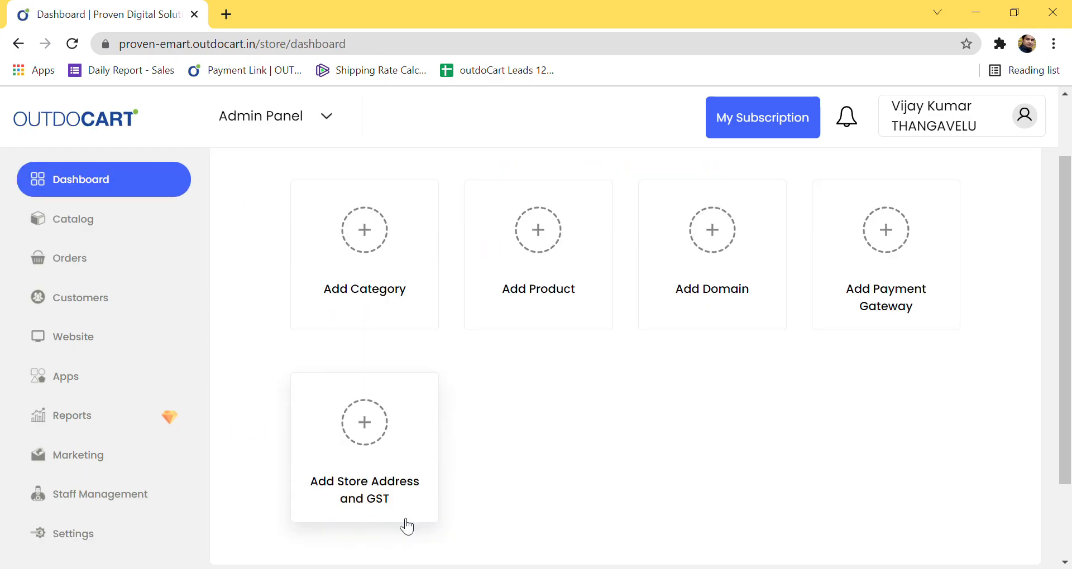
click(373, 400)
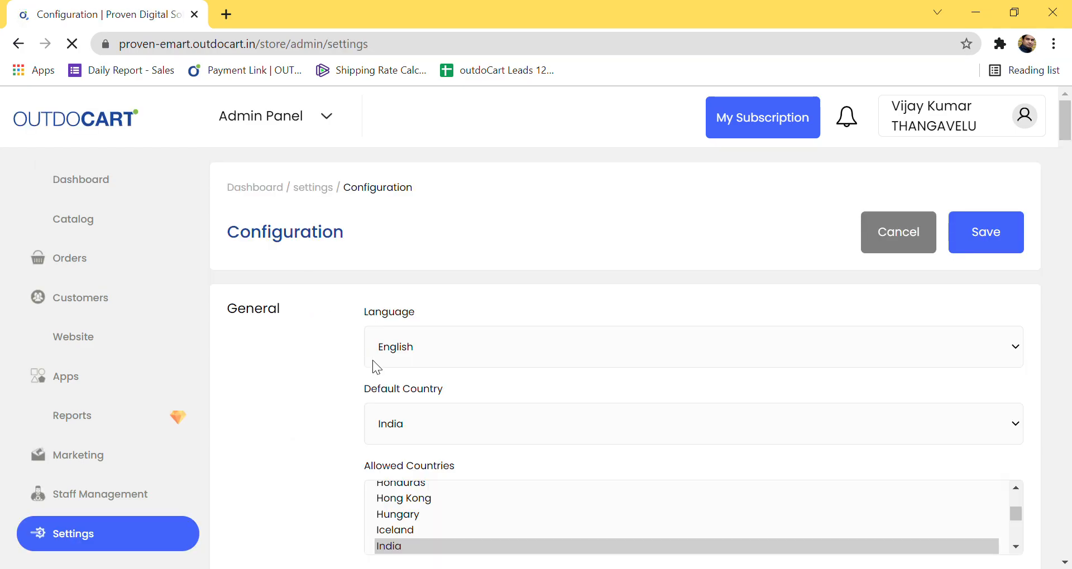
scroll(802, 428, down, 20)
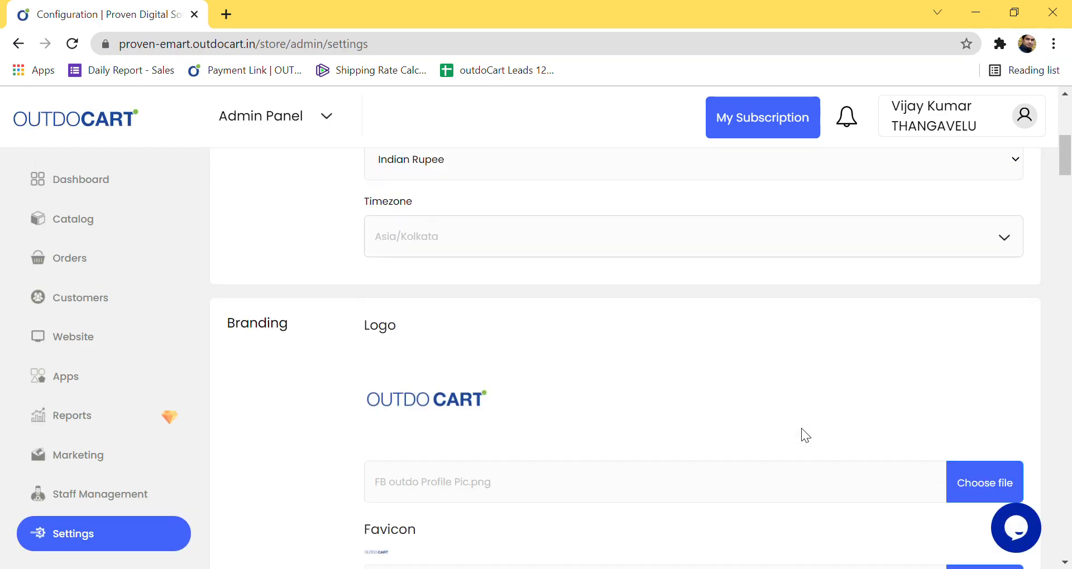
scroll(803, 429, up, 20)
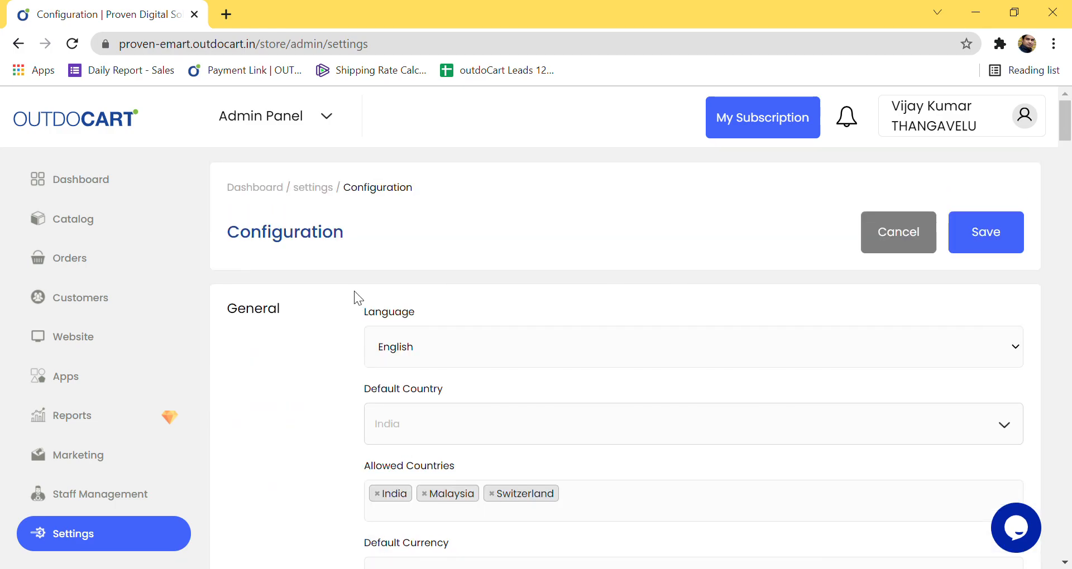
click(72, 187)
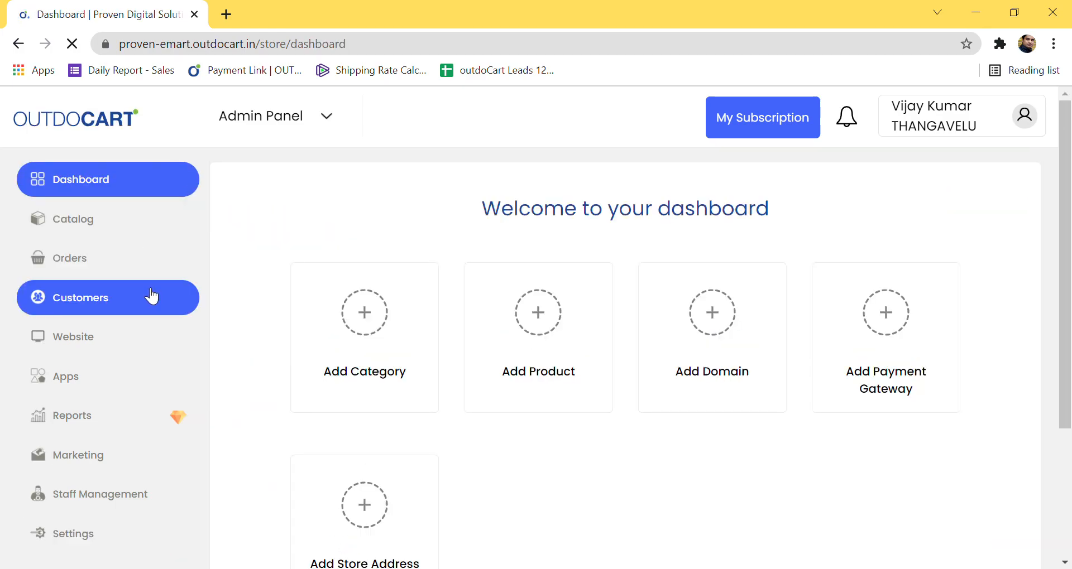
Step: Open Catalog > Categories to list the shoes and Watches categories
click(62, 230)
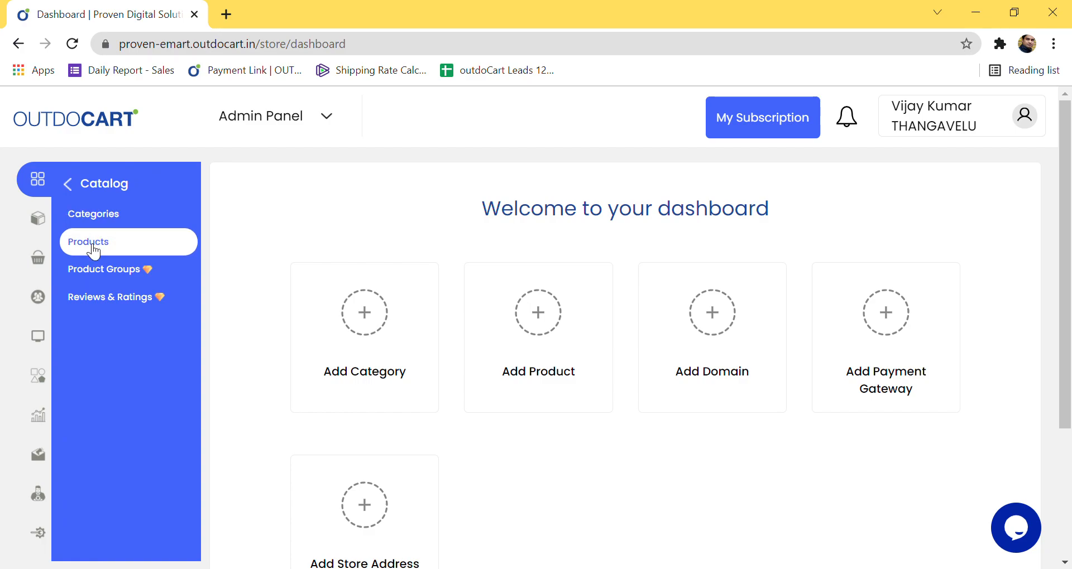
click(104, 227)
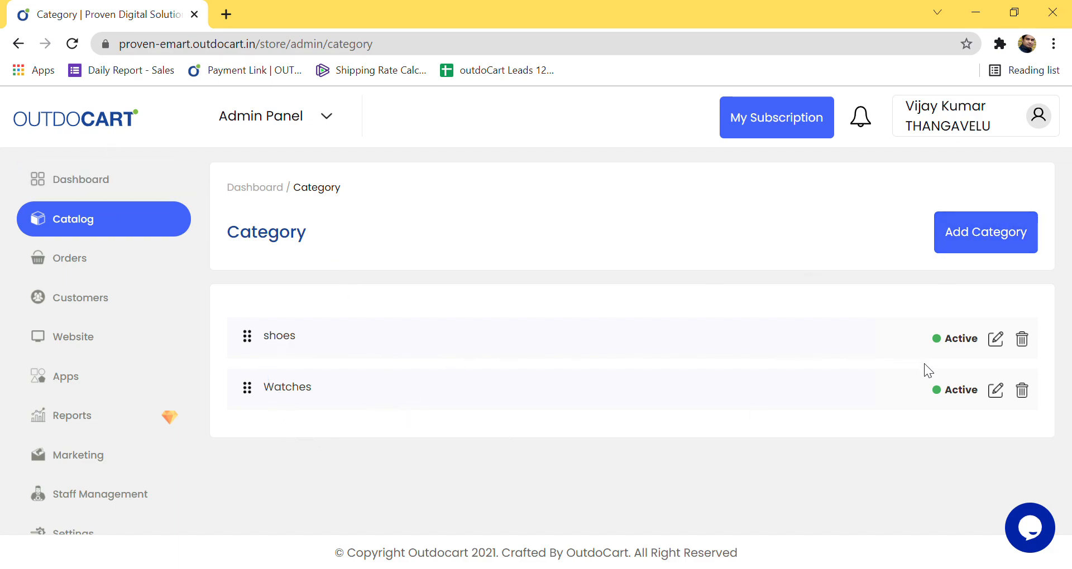
click(985, 244)
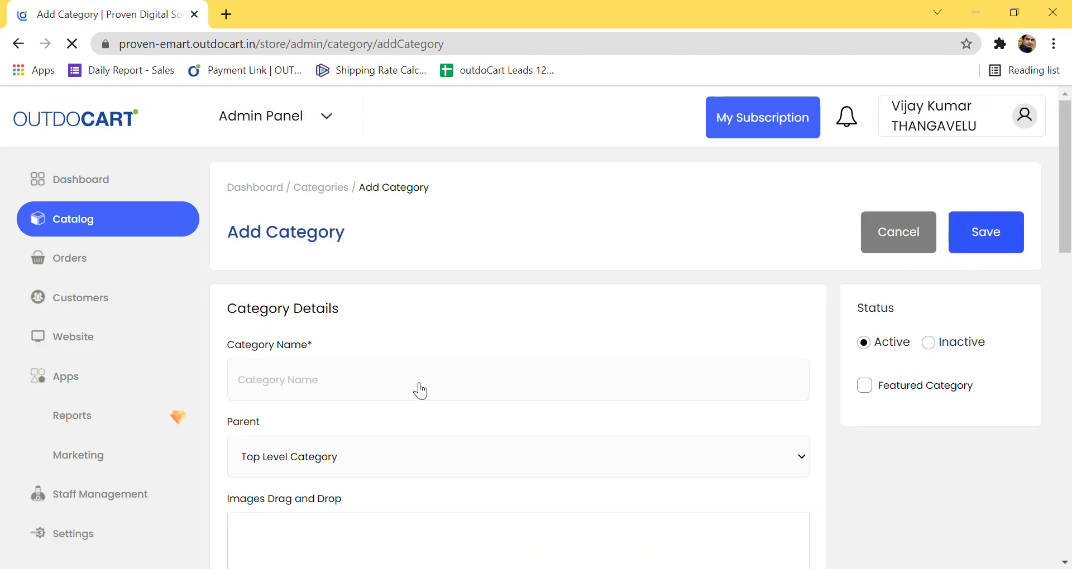
click(361, 394)
text(Tshi)
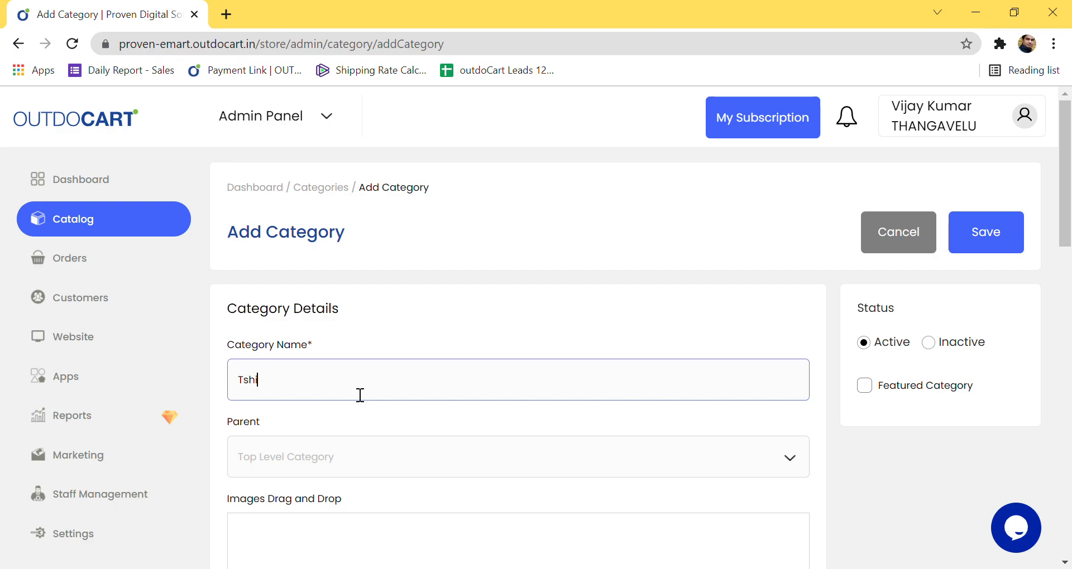
key(BackSpace)
text(irt)
click(258, 383)
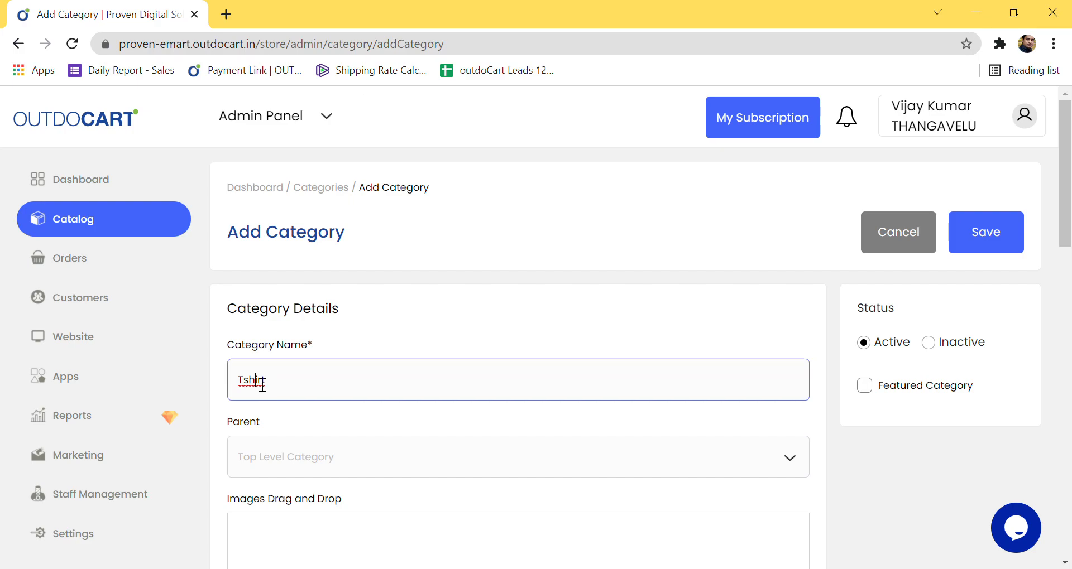
text(T-shirts)
scroll(368, 405, down, 2)
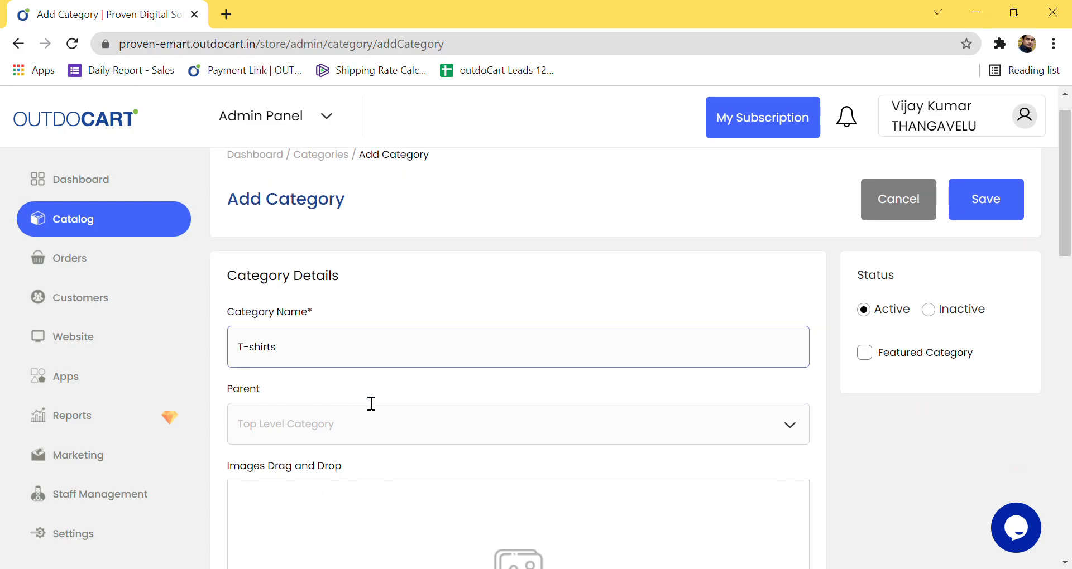
scroll(333, 393, down, 4)
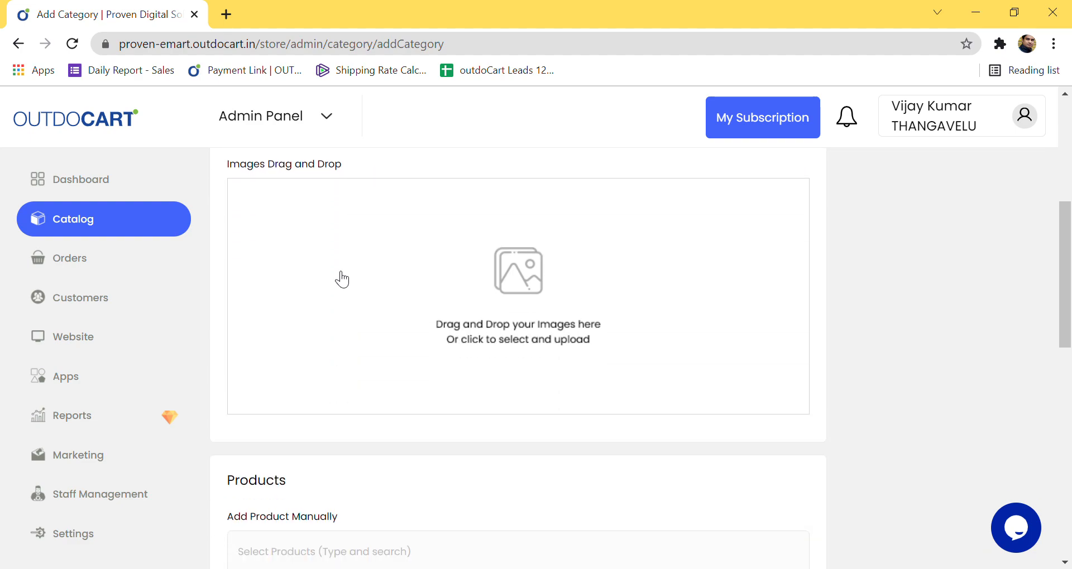
scroll(474, 335, down, 3)
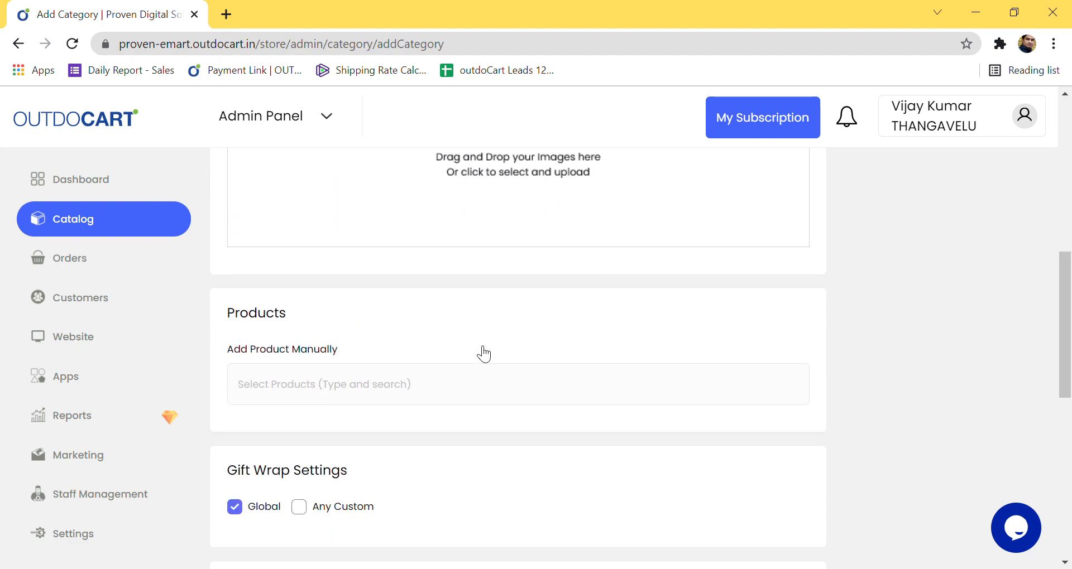
scroll(478, 352, down, 2)
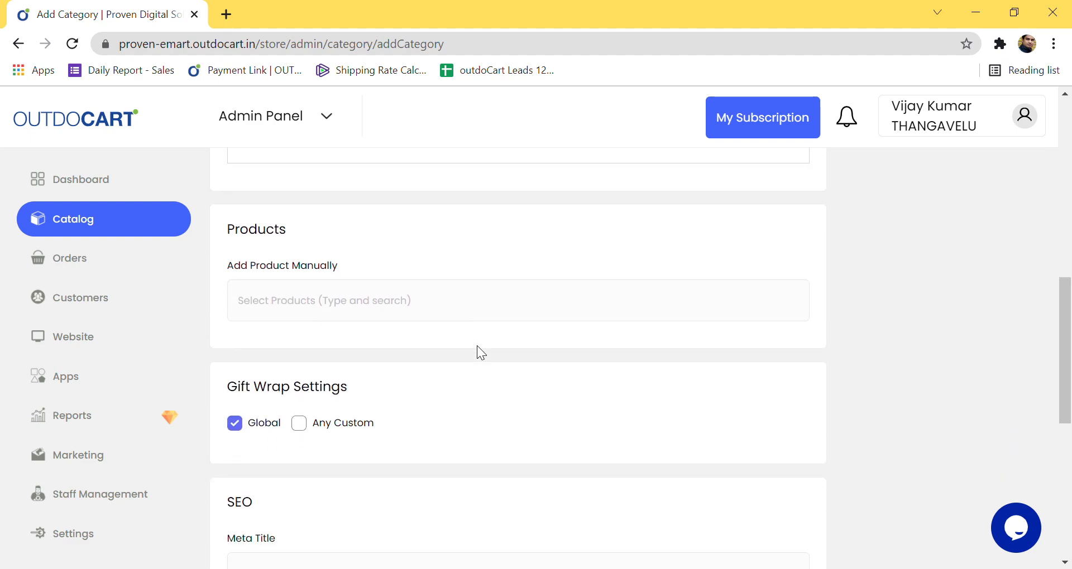
click(315, 308)
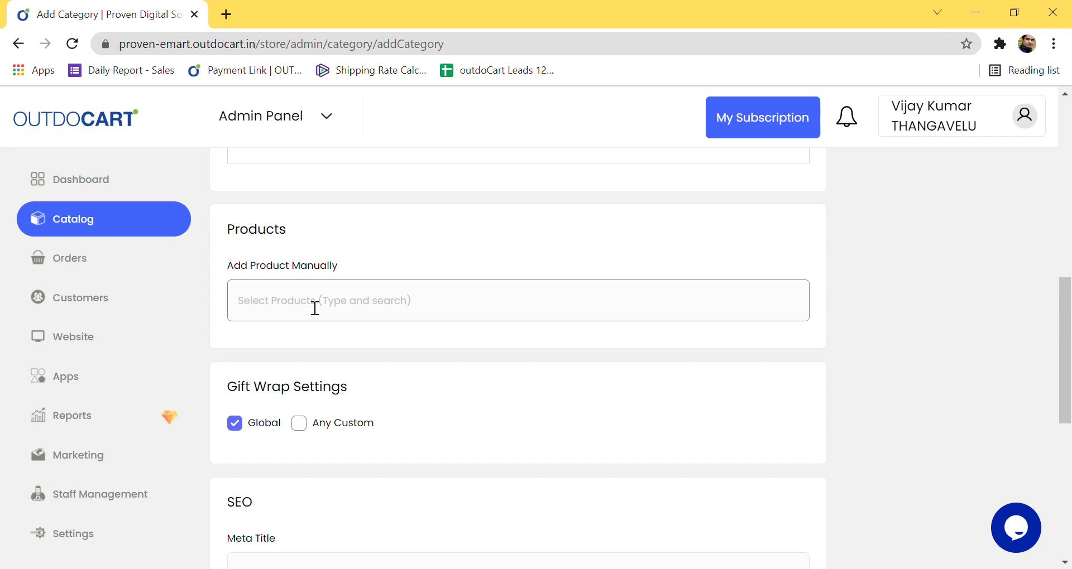
text(he)
key(BackSpace)
key(BackSpace)
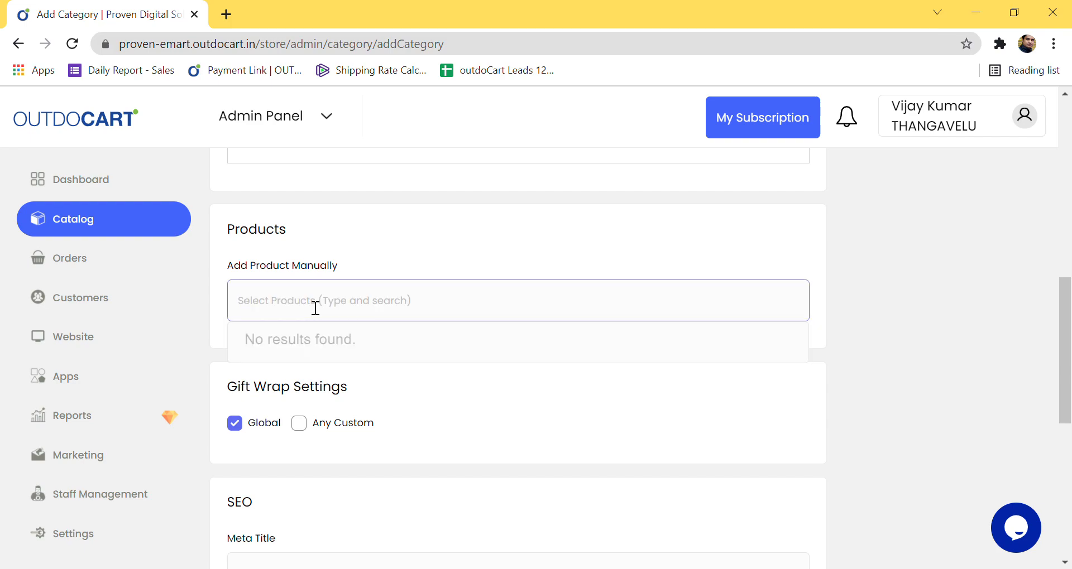
click(397, 260)
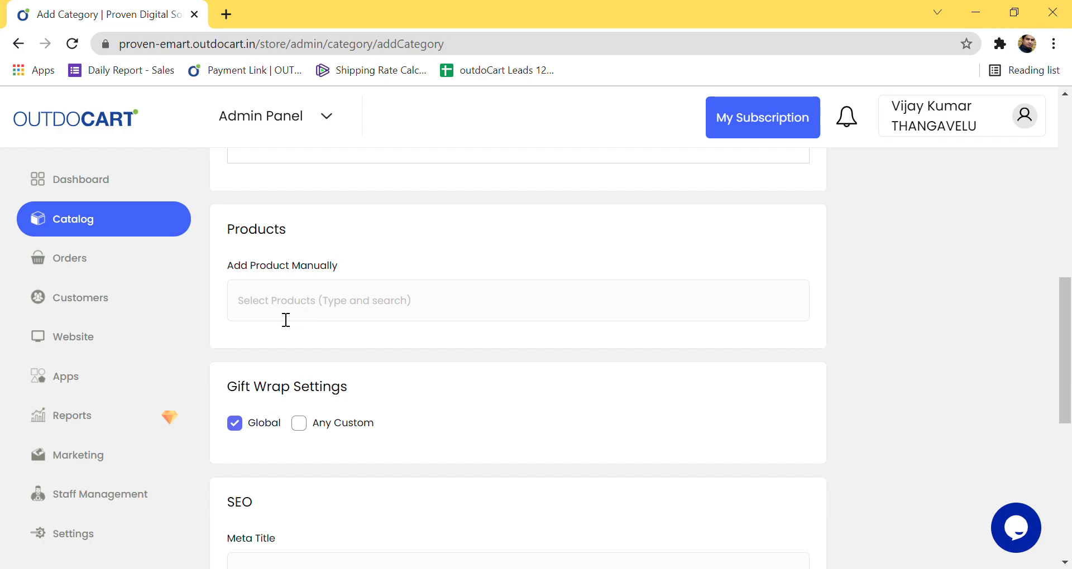
Step: Copy the category name T-shirts and paste it as the meta title and meta keyword
scroll(352, 312, down, 2)
scroll(353, 312, down, 4)
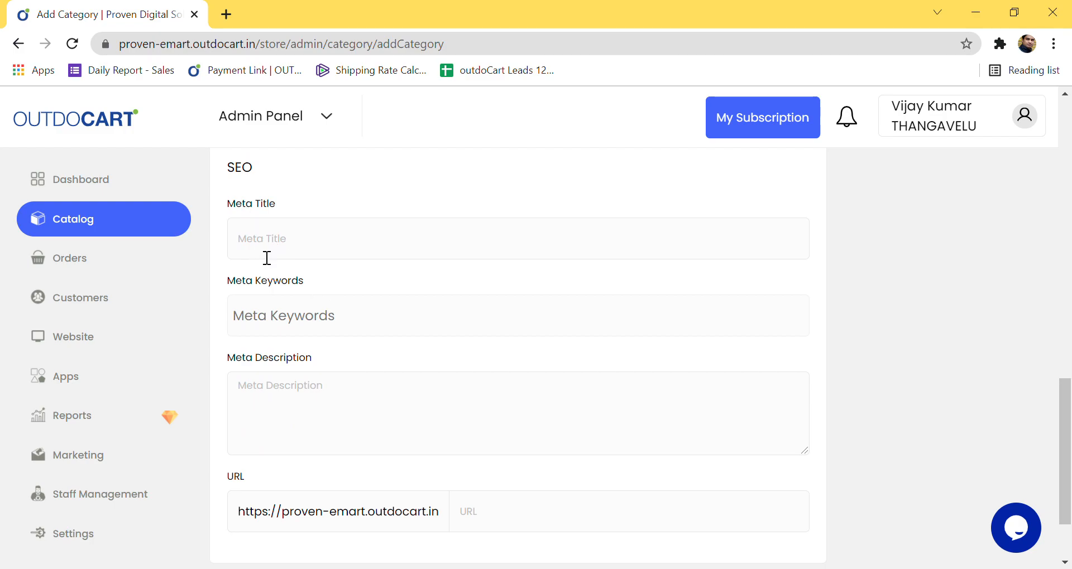
scroll(268, 258, up, 15)
drag(292, 398, 207, 395)
key(ctrl+c)
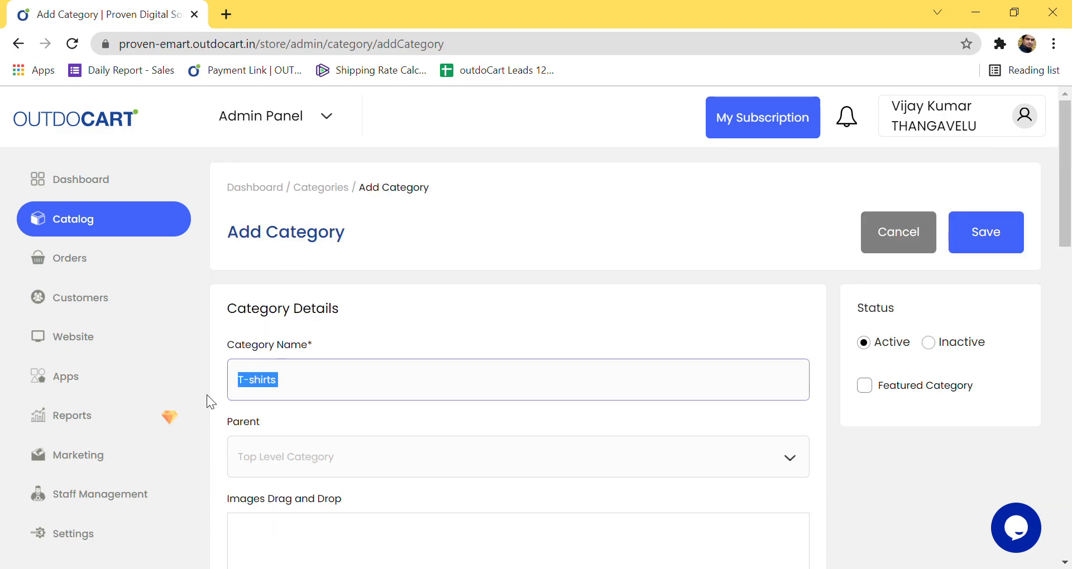
scroll(416, 447, down, 14)
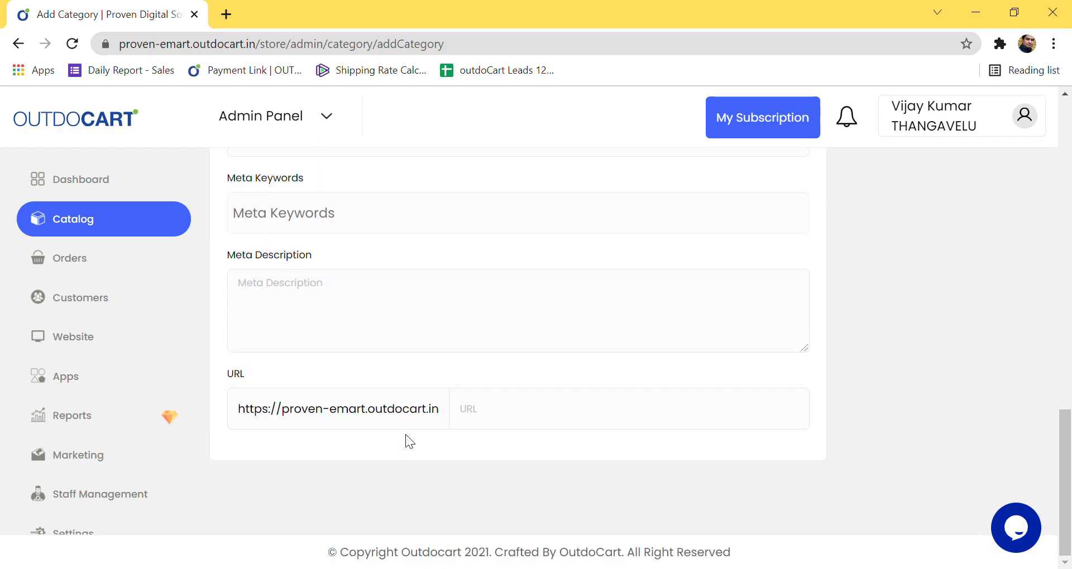
scroll(307, 356, up, 4)
click(291, 399)
key(ctrl+v)
scroll(291, 413, down, 3)
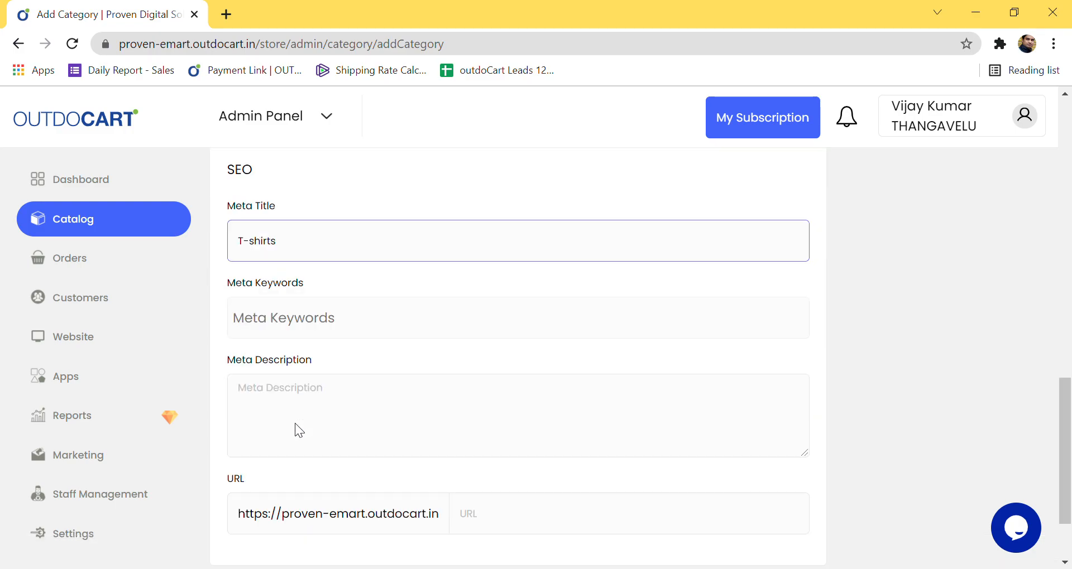
click(312, 292)
key(ctrl+v)
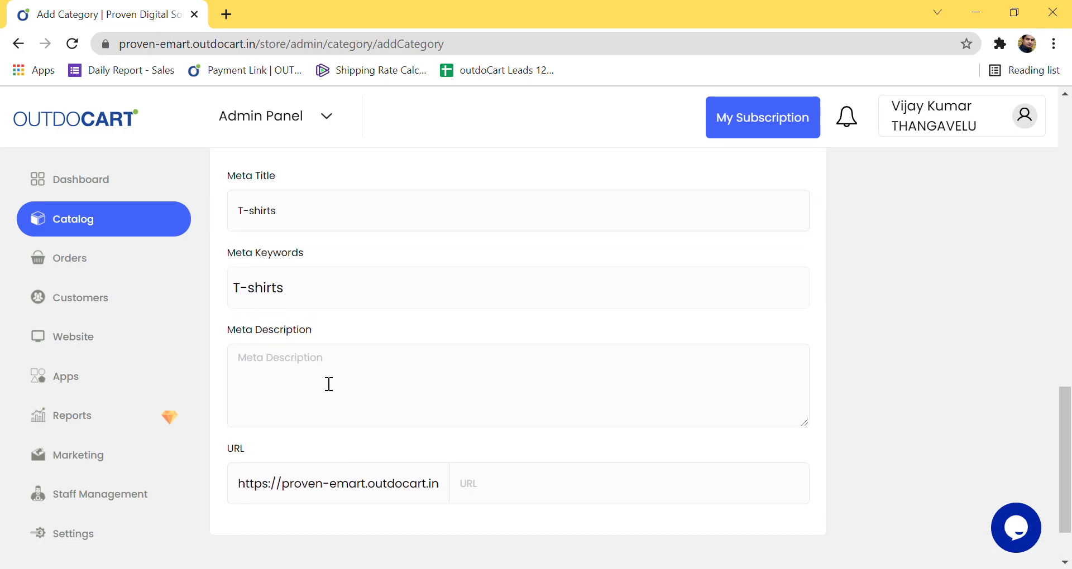
Step: Paste T-shirts as the meta description and the URL slug
click(298, 382)
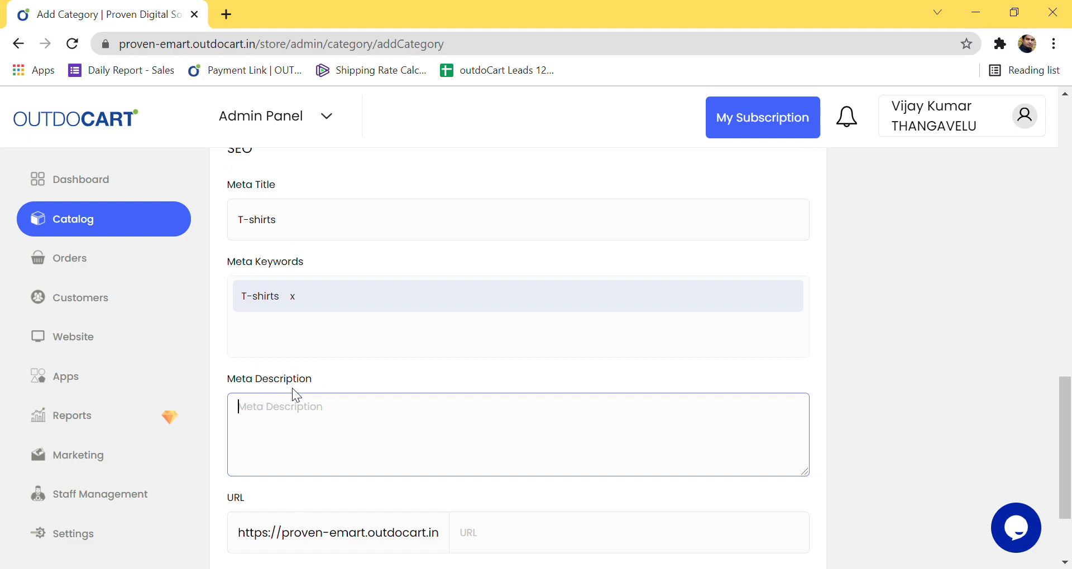
key(ctrl+v)
click(500, 532)
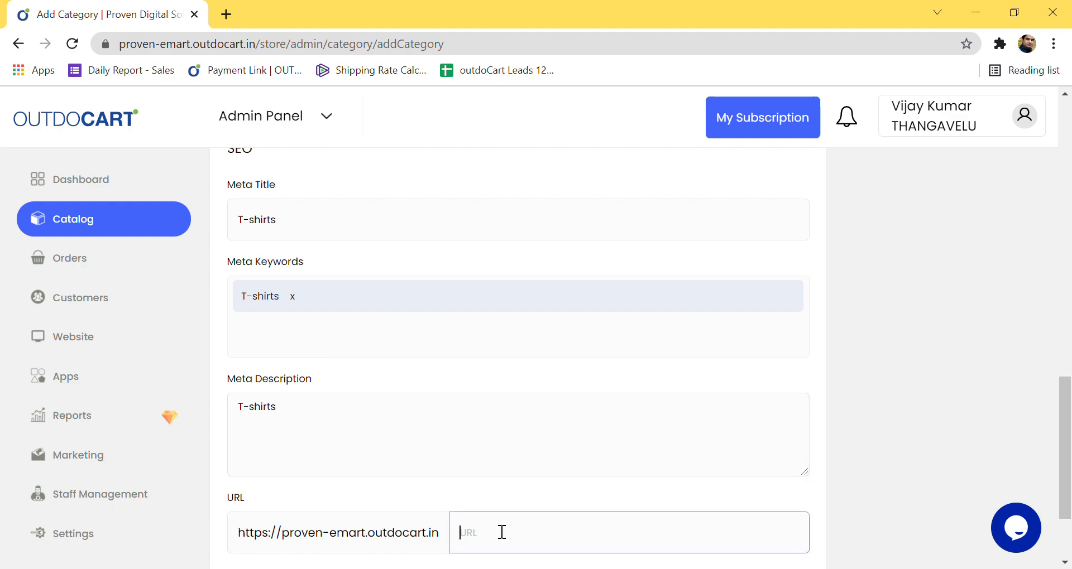
key(ctrl+v)
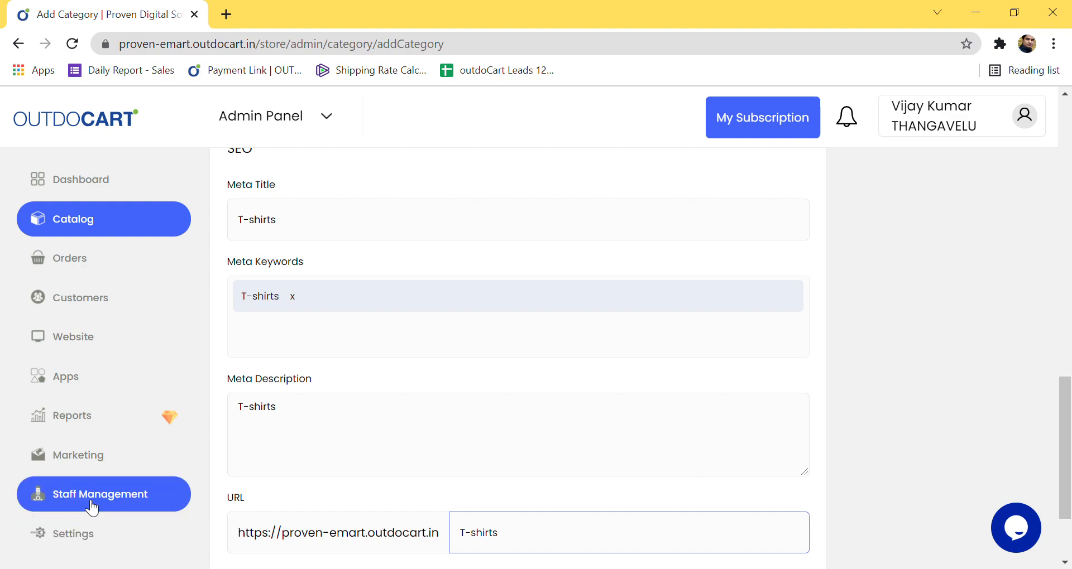
Step: Check the category link by selecting the store's base web address and the T-shirts slug
scroll(247, 510, down, 1)
scroll(247, 508, down, 1)
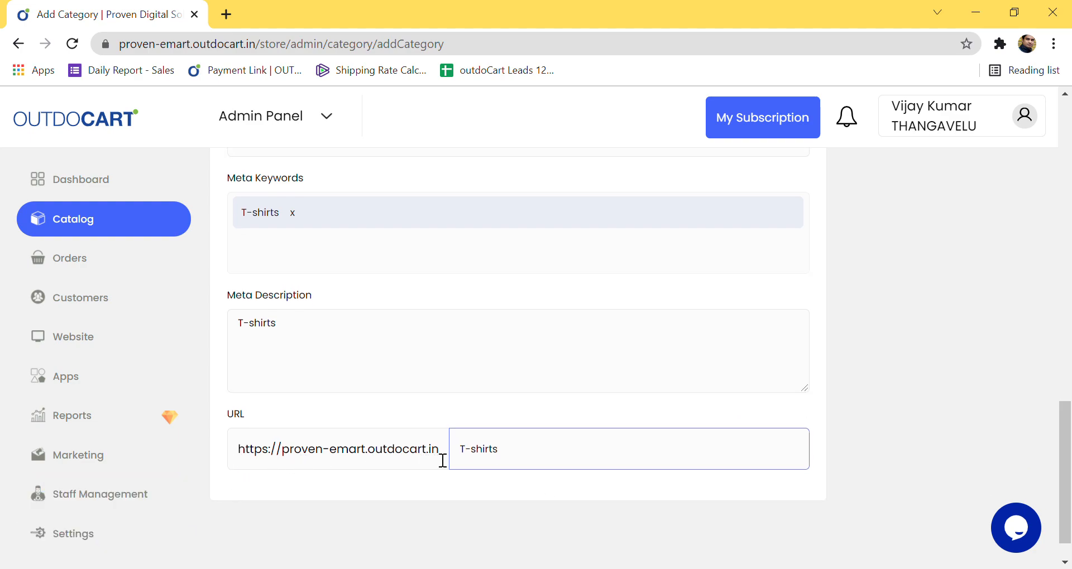
drag(441, 458, 237, 455)
triple_click(471, 450)
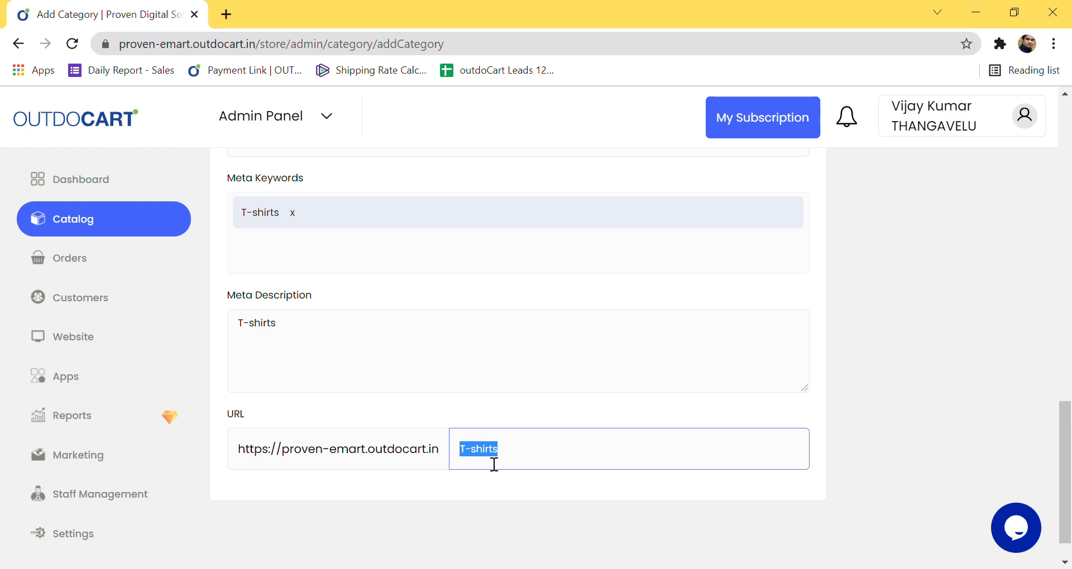
scroll(504, 473, up, 2)
scroll(503, 475, down, 2)
drag(440, 463, 225, 443)
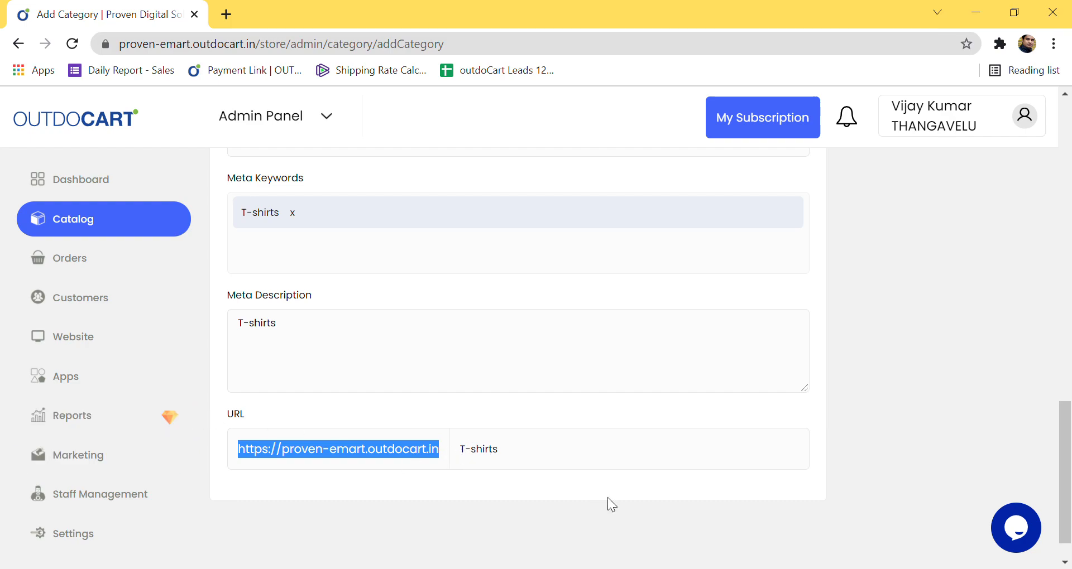
scroll(673, 482, up, 20)
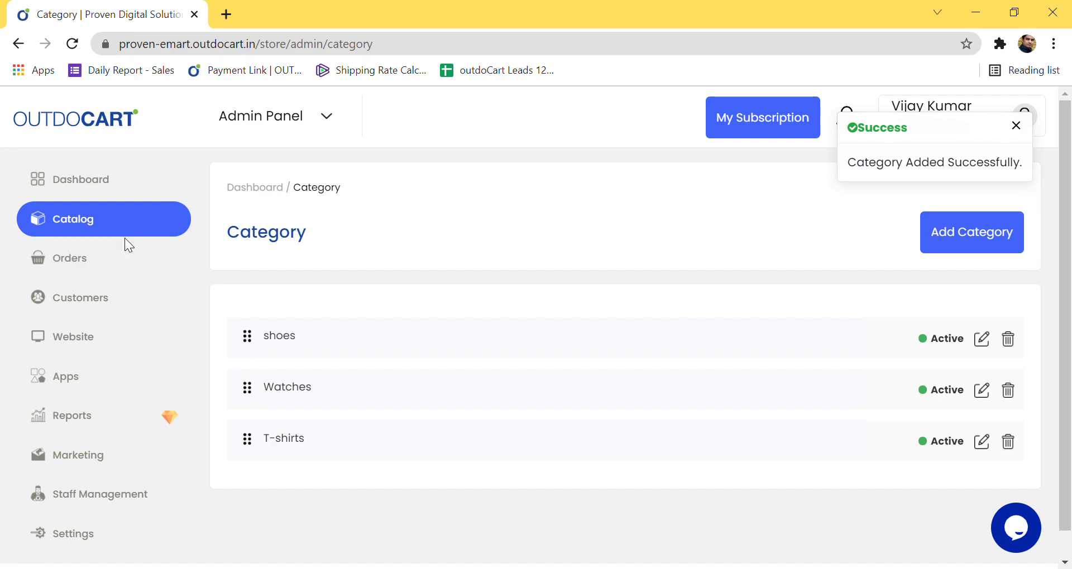
Step: Go to Catalog > Products, review the two listed products, and start a new product
click(84, 219)
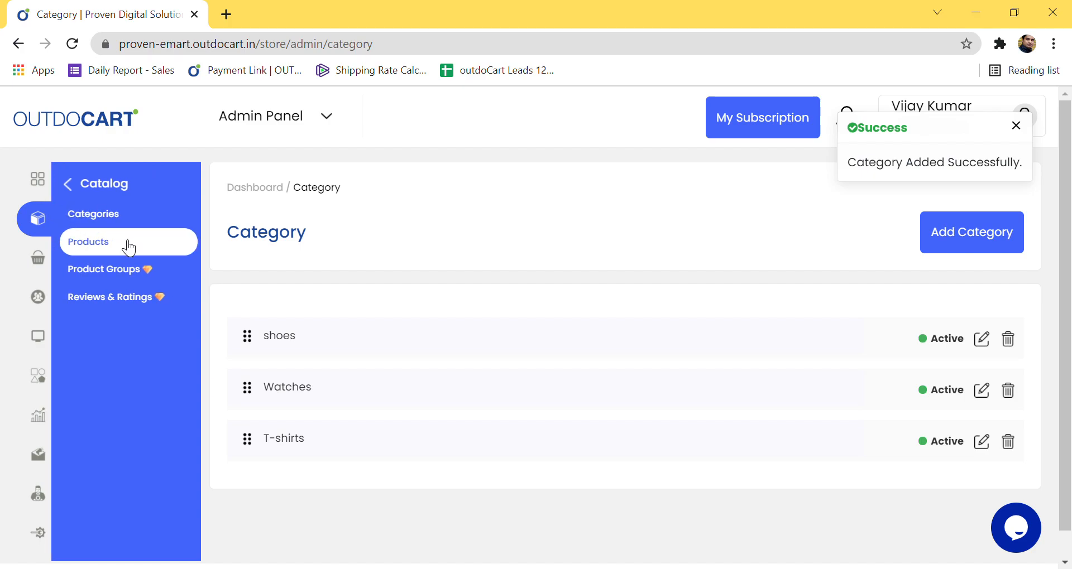
click(123, 249)
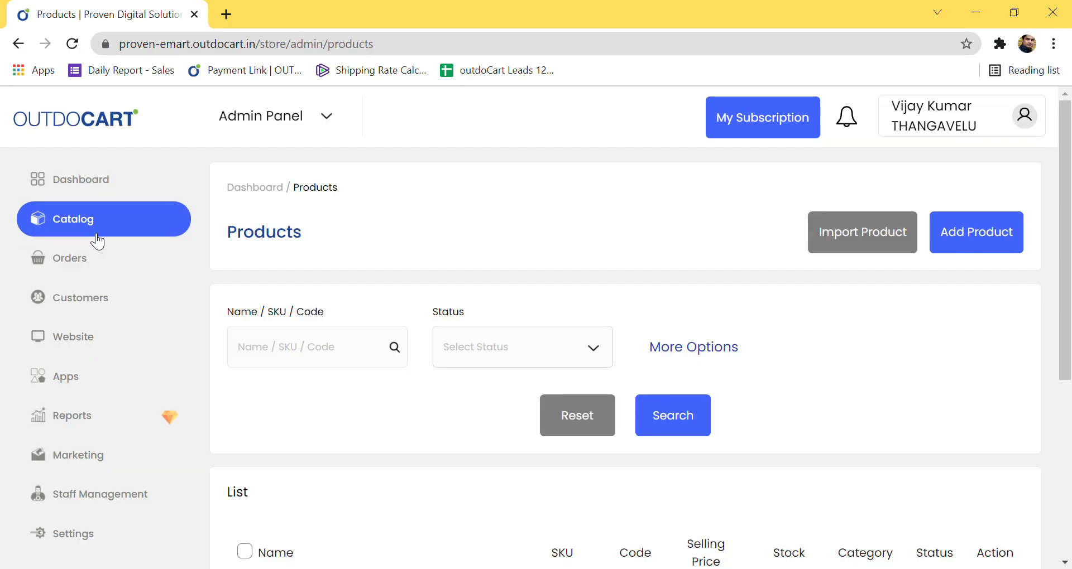
scroll(726, 441, down, 5)
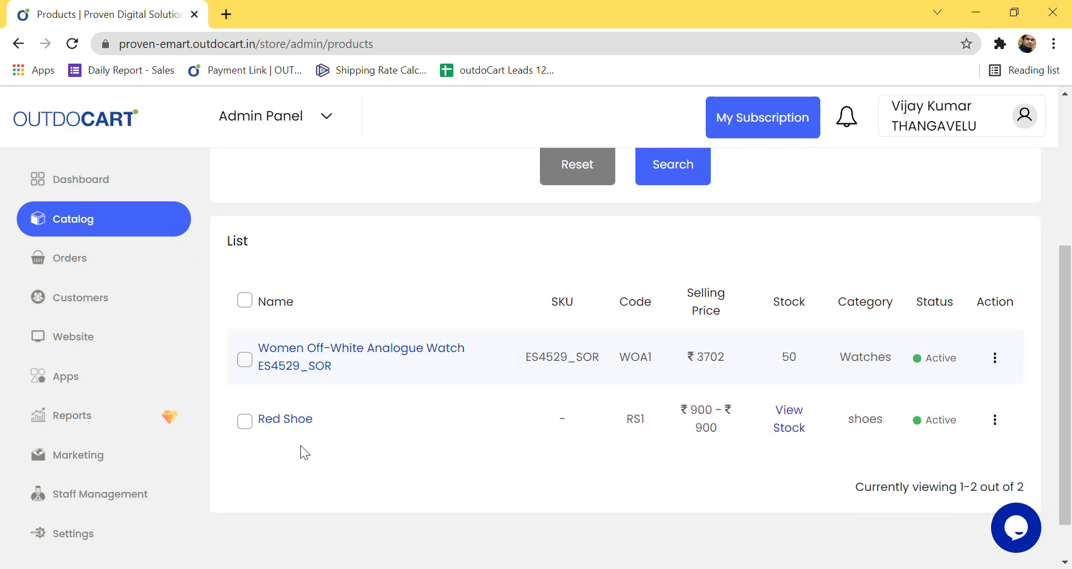
scroll(565, 384, up, 5)
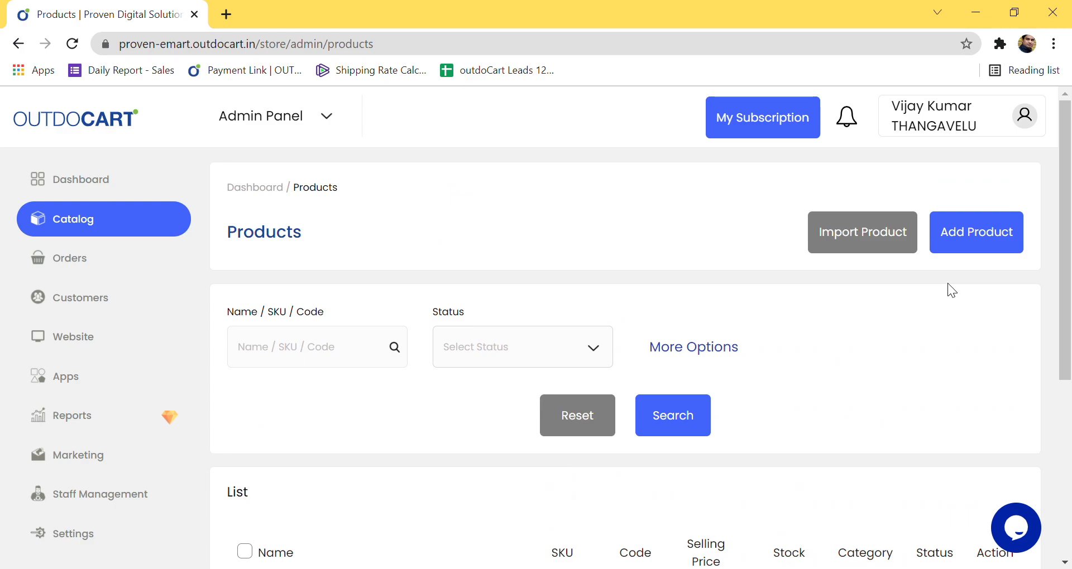
click(983, 246)
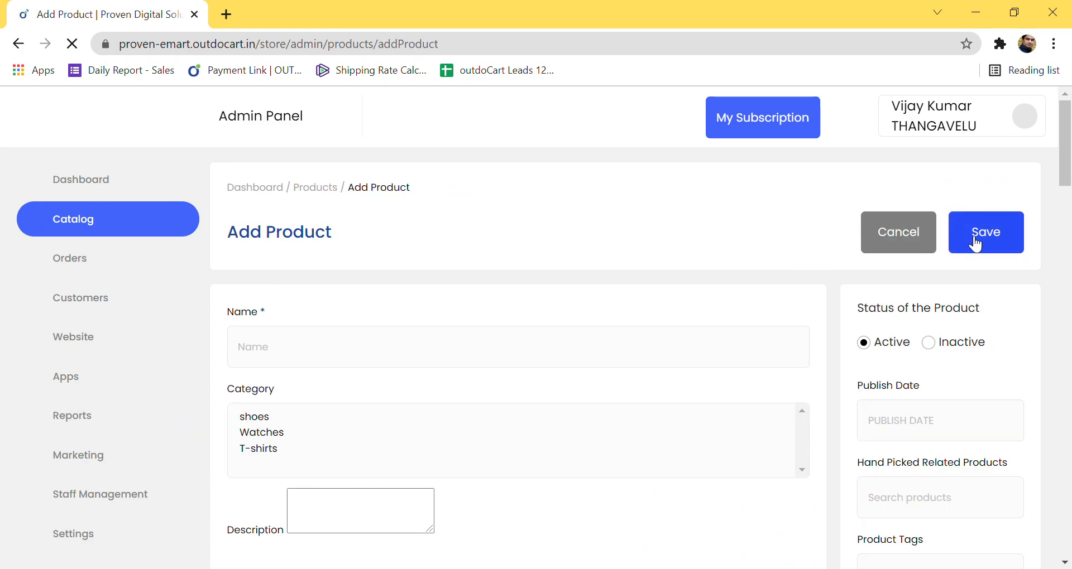
Step: Name the new product Red Collar T-Shirts
click(335, 355)
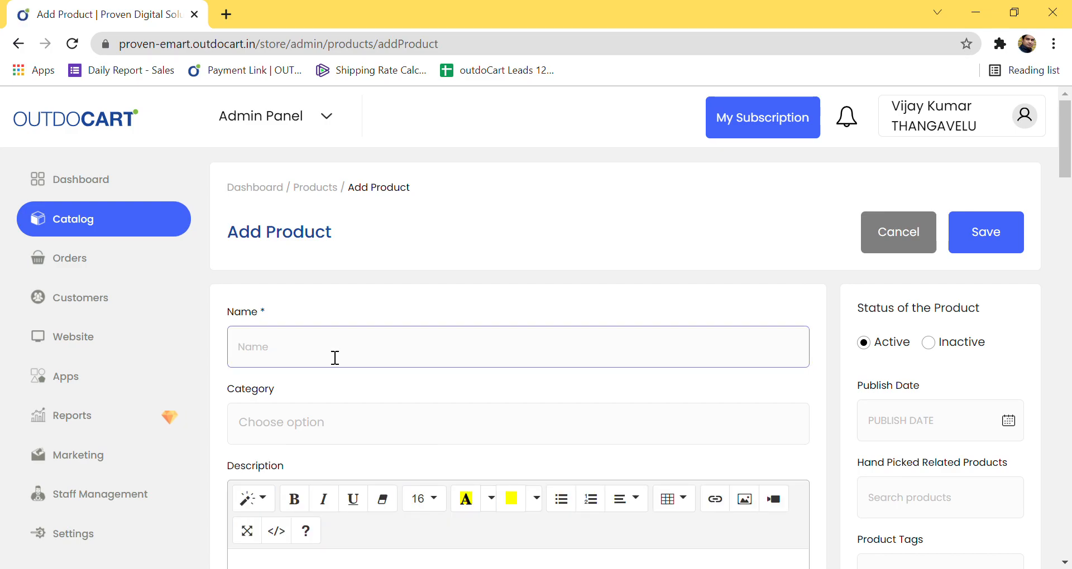
text(Red Collar)
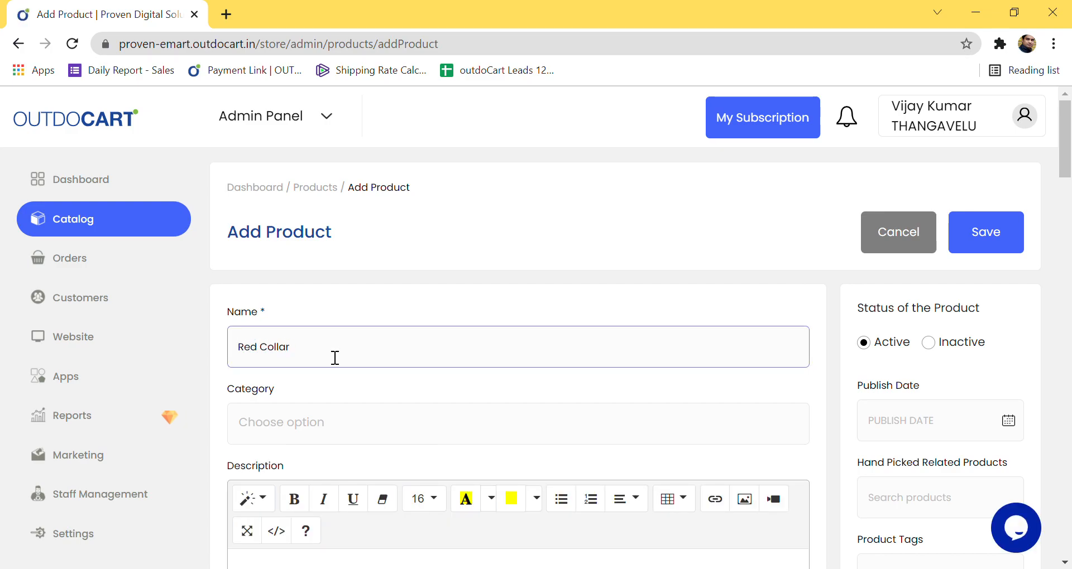
text( T-Shirts)
scroll(342, 390, down, 3)
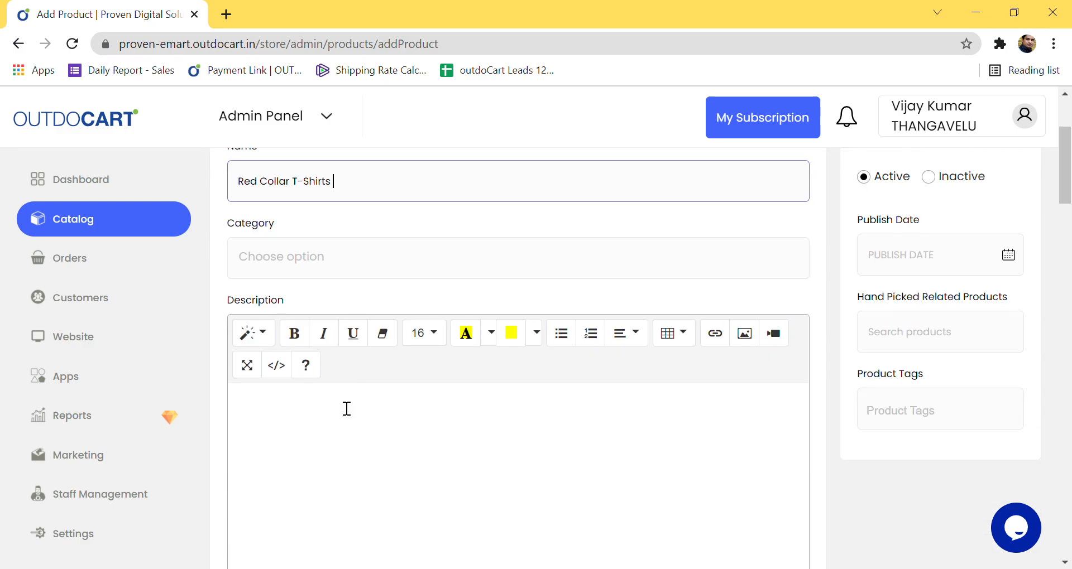
Step: Assign the product to the T-shirts category
click(284, 267)
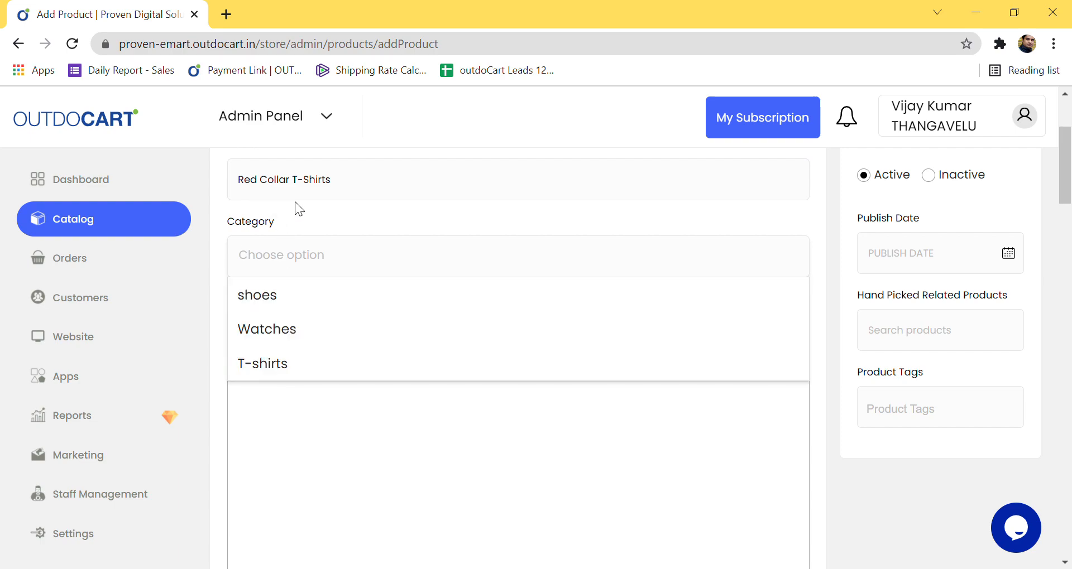
click(268, 374)
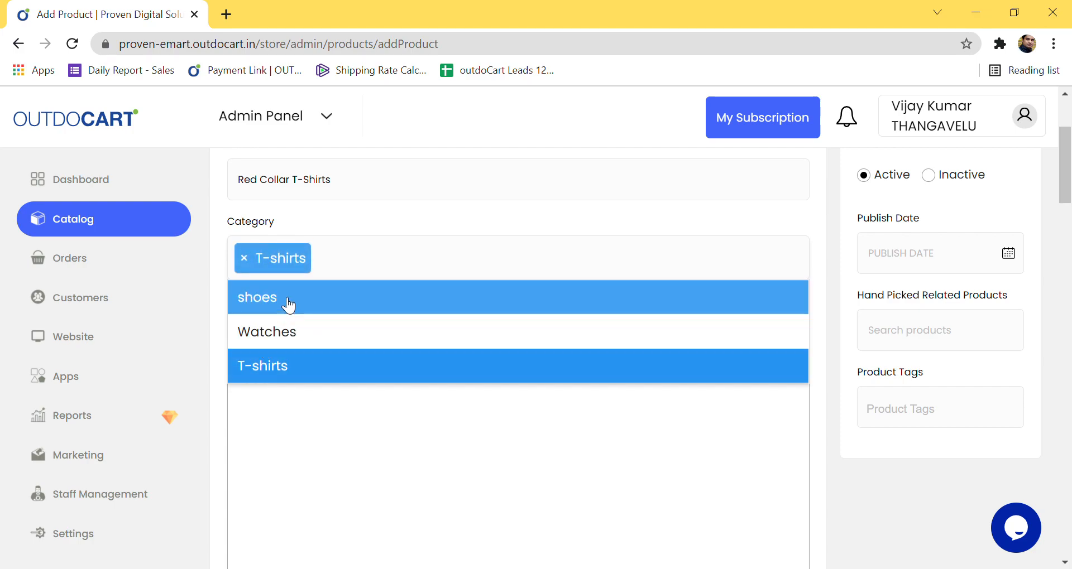
click(338, 222)
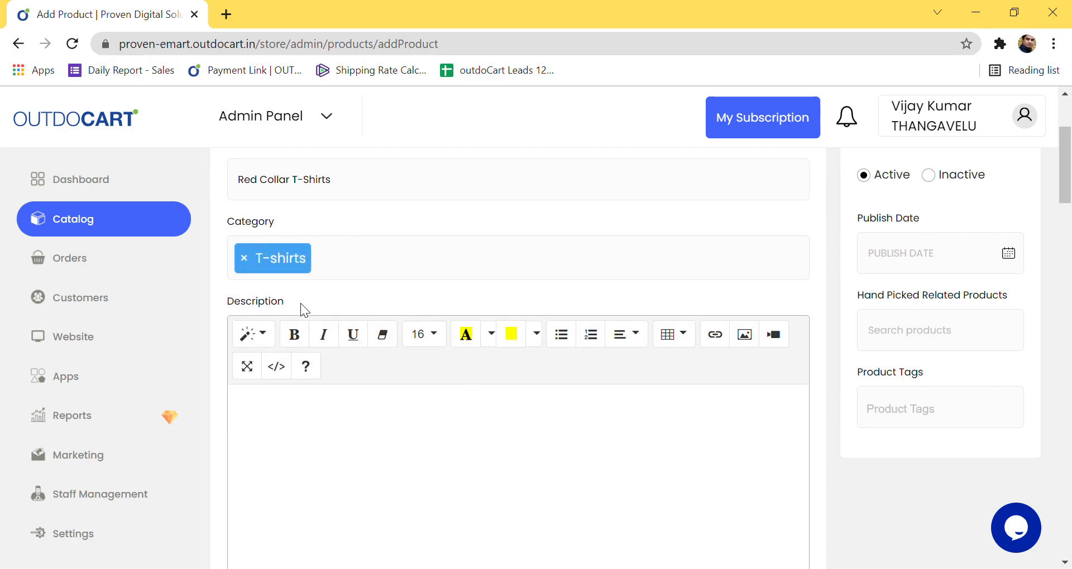
scroll(300, 308, down, 1)
click(323, 390)
scroll(323, 392, up, 3)
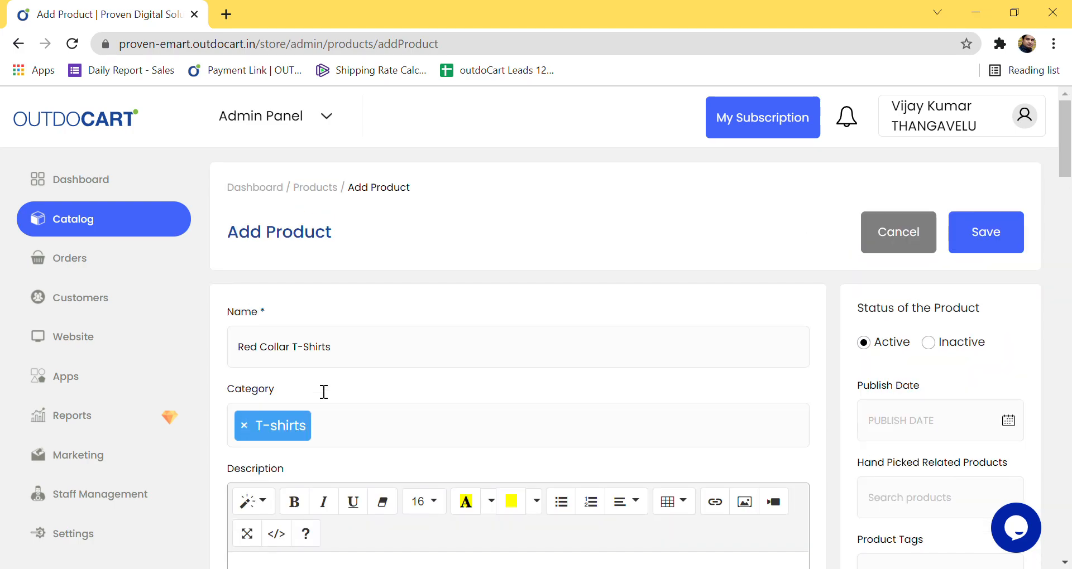
scroll(324, 392, down, 5)
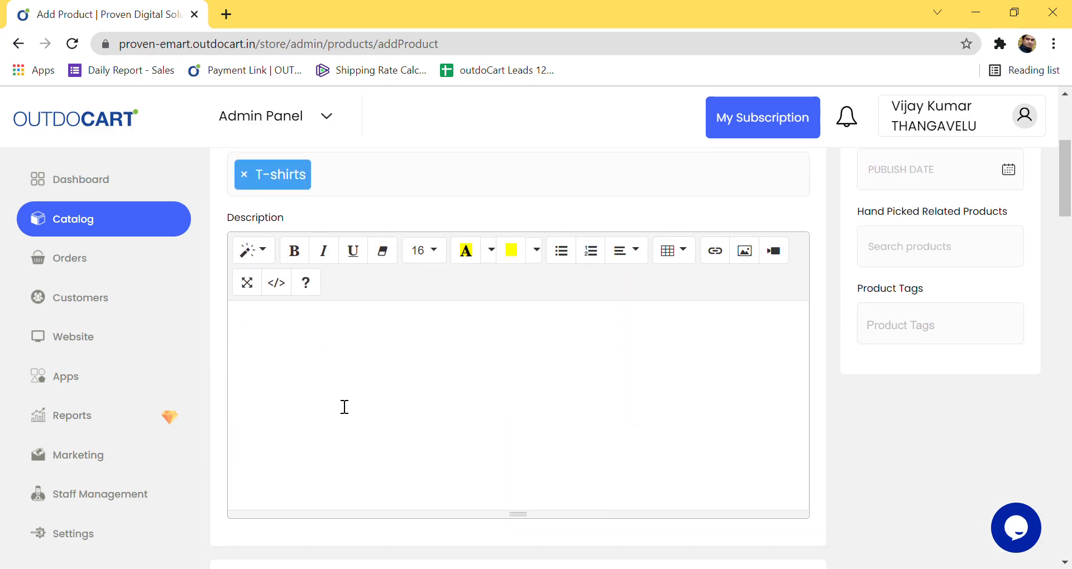
Step: Write the description 'This T-shirts is made up of 100% cotton' and dismiss Insert Video without adding one
text(This T-shirts is made )
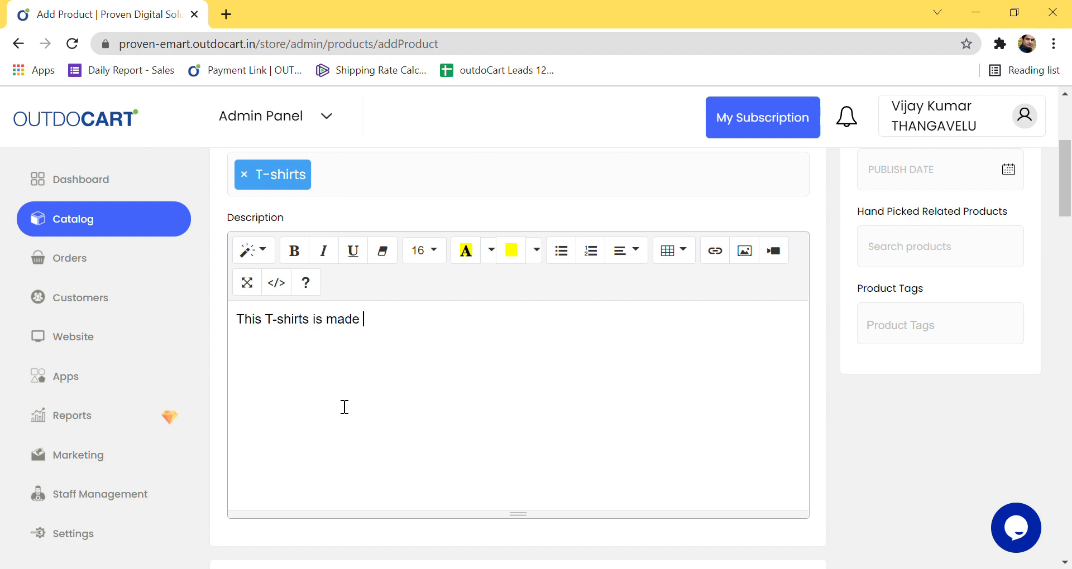
text(up of 100% )
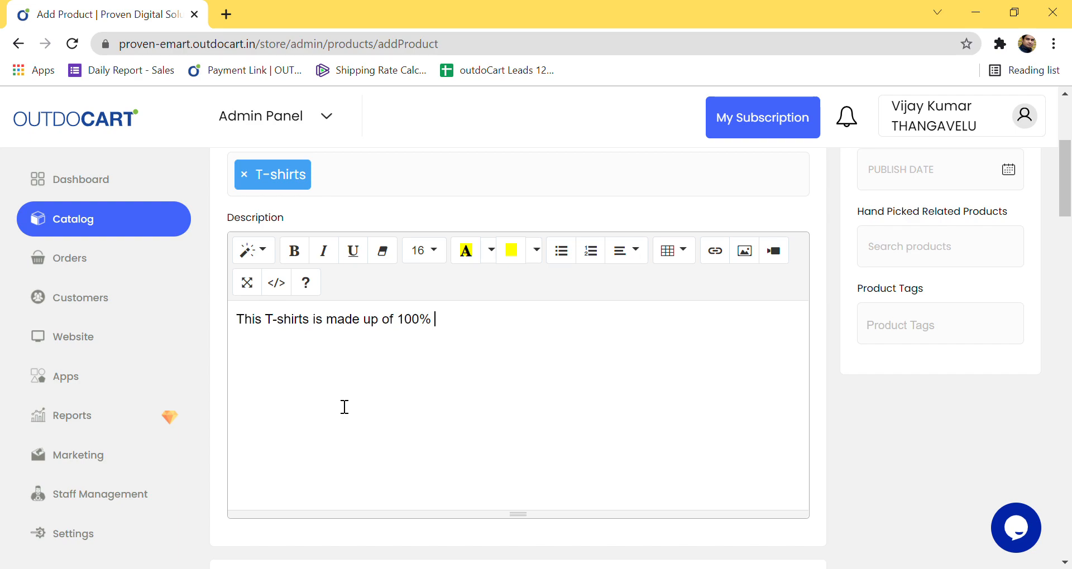
text(cotton)
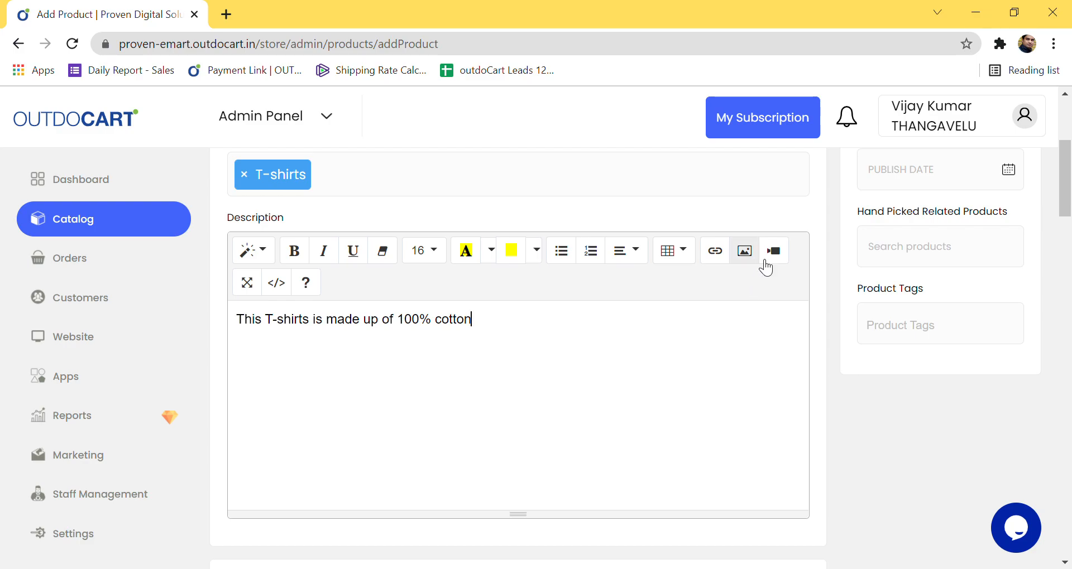
click(774, 251)
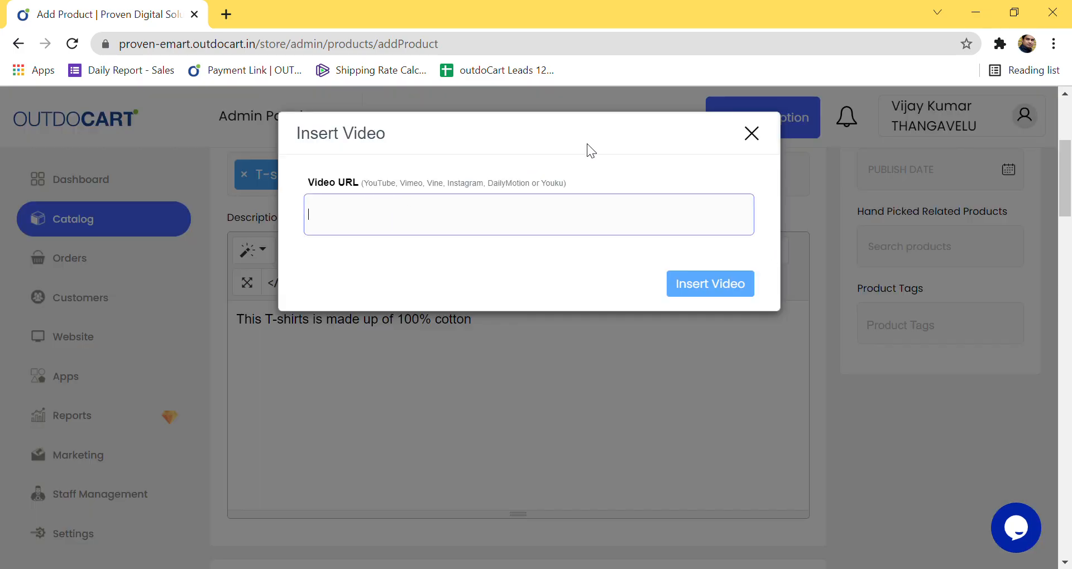
click(754, 136)
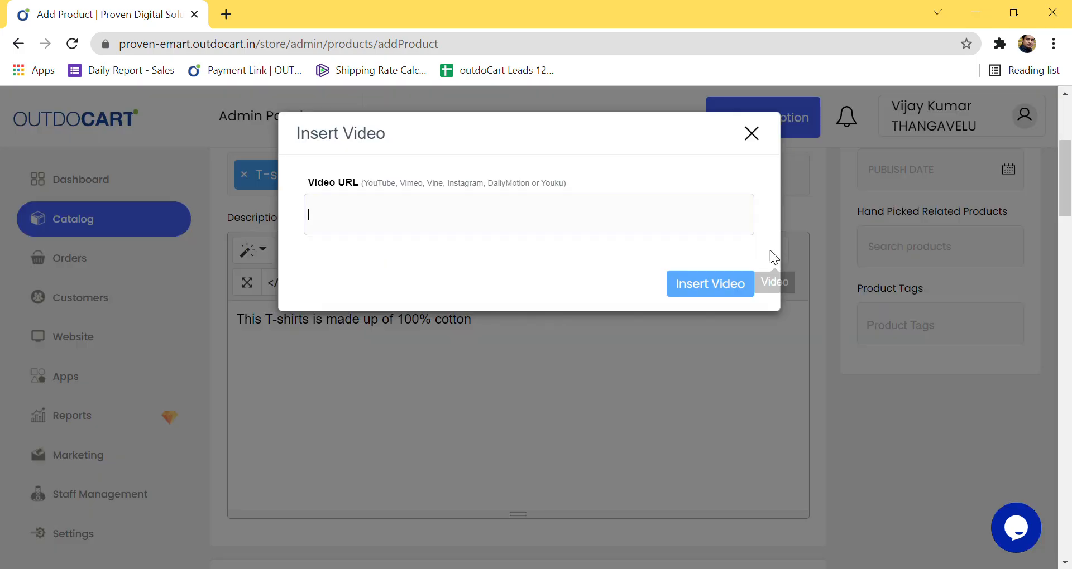
click(773, 251)
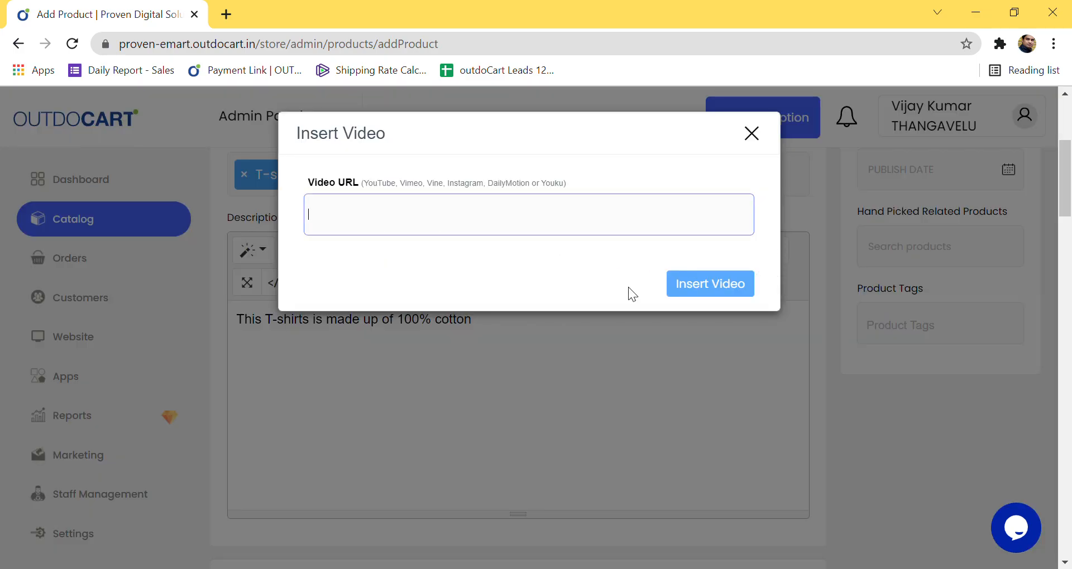
click(751, 136)
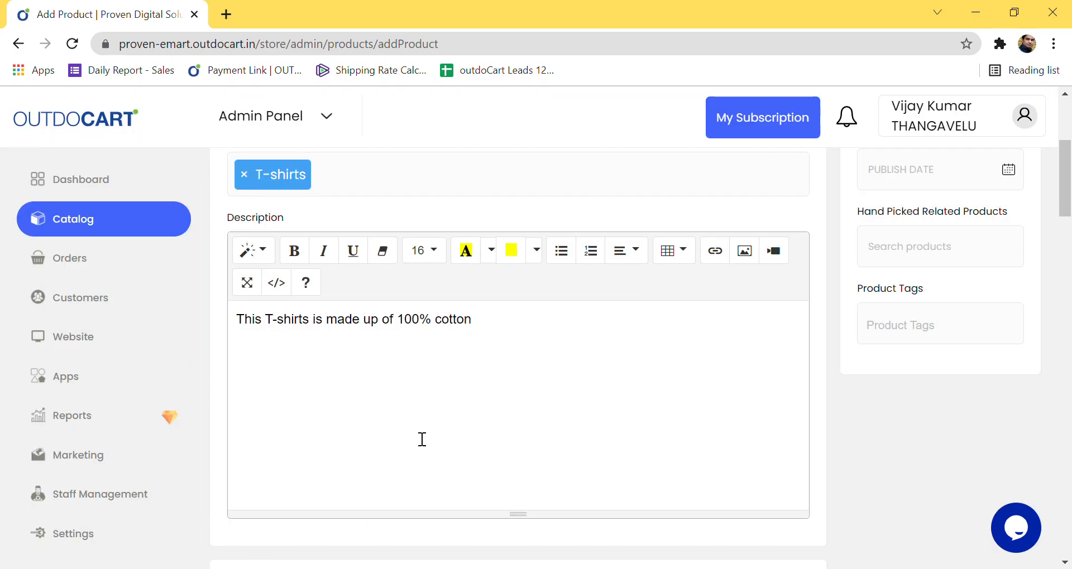
scroll(502, 409, down, 6)
scroll(488, 404, down, 1)
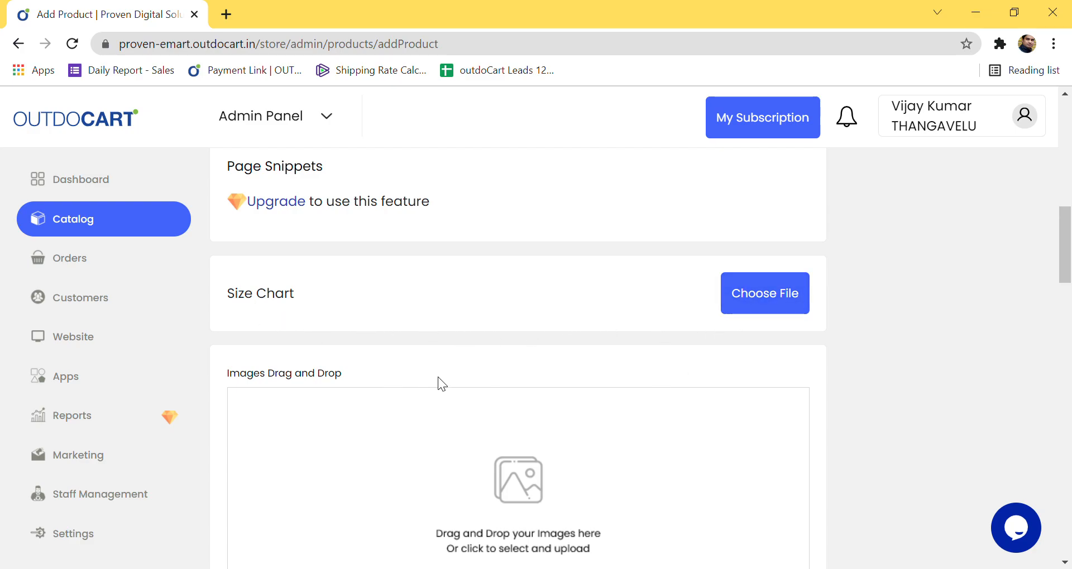
Step: Upload a 54.9 KB image into the product's Images drag-and-drop area
scroll(439, 382, down, 3)
scroll(429, 388, up, 1)
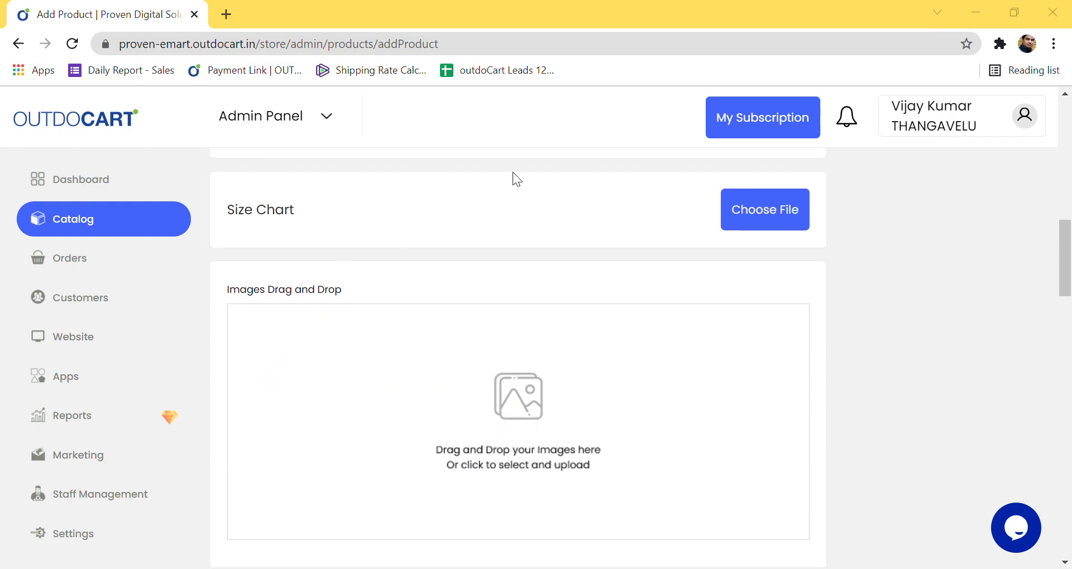
click(575, 374)
scroll(593, 433, down, 2)
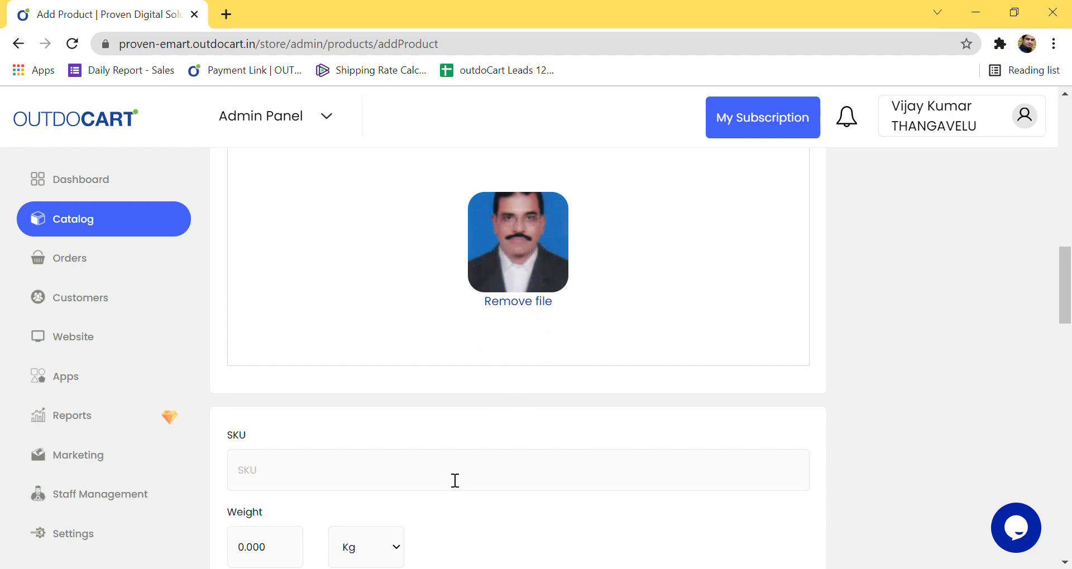
scroll(455, 481, down, 3)
Step: Enter 112M99 as the product SKU
click(290, 313)
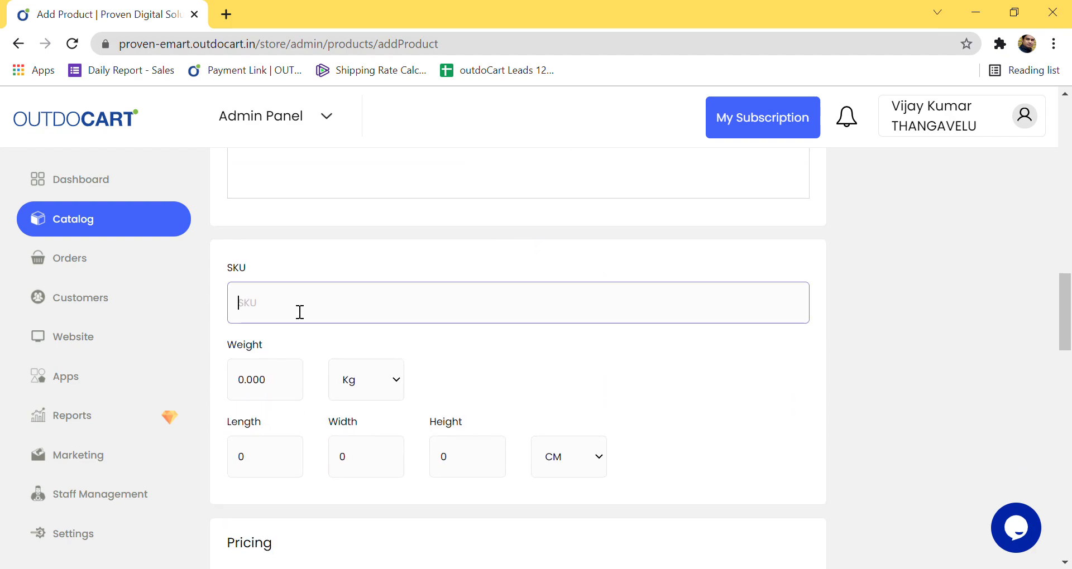
text(112M99)
click(317, 336)
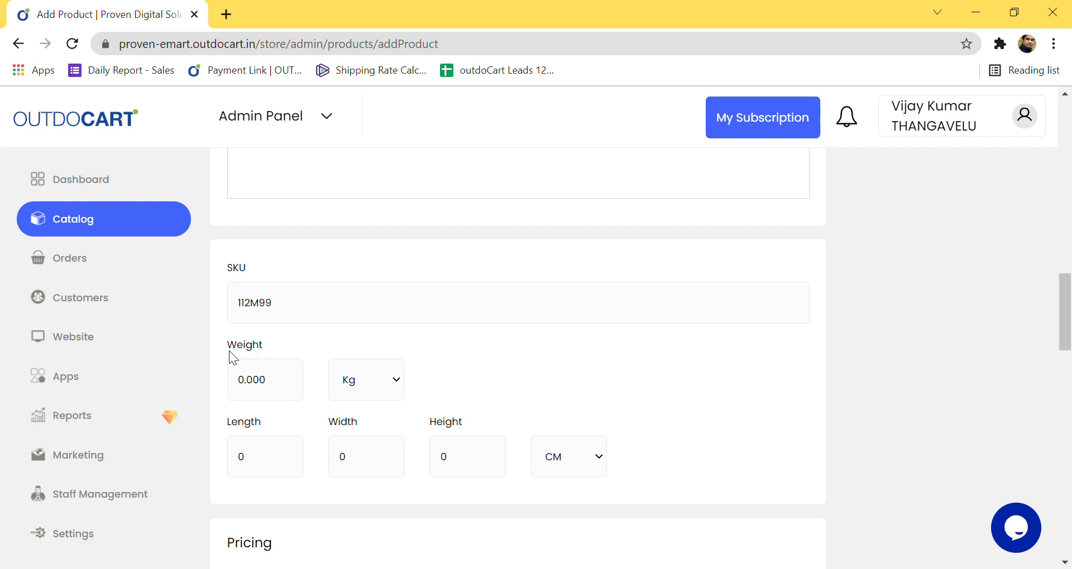
Step: Point out the Weight, Length and Height fields and switch the dimension unit from CM to In
drag(225, 342, 276, 343)
drag(227, 421, 268, 420)
click(327, 422)
drag(430, 422, 444, 426)
click(574, 463)
click(568, 497)
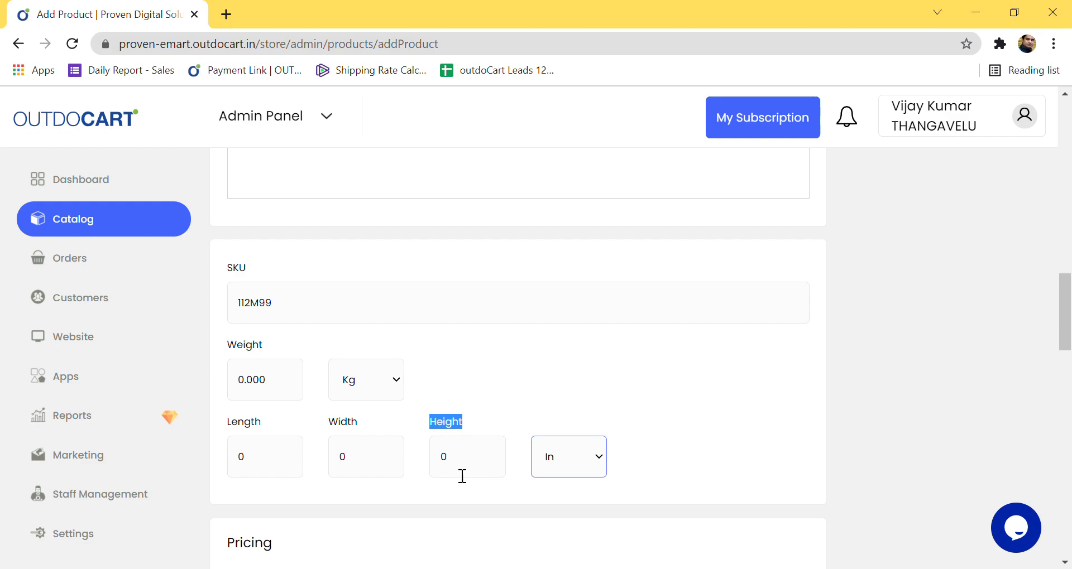
click(495, 409)
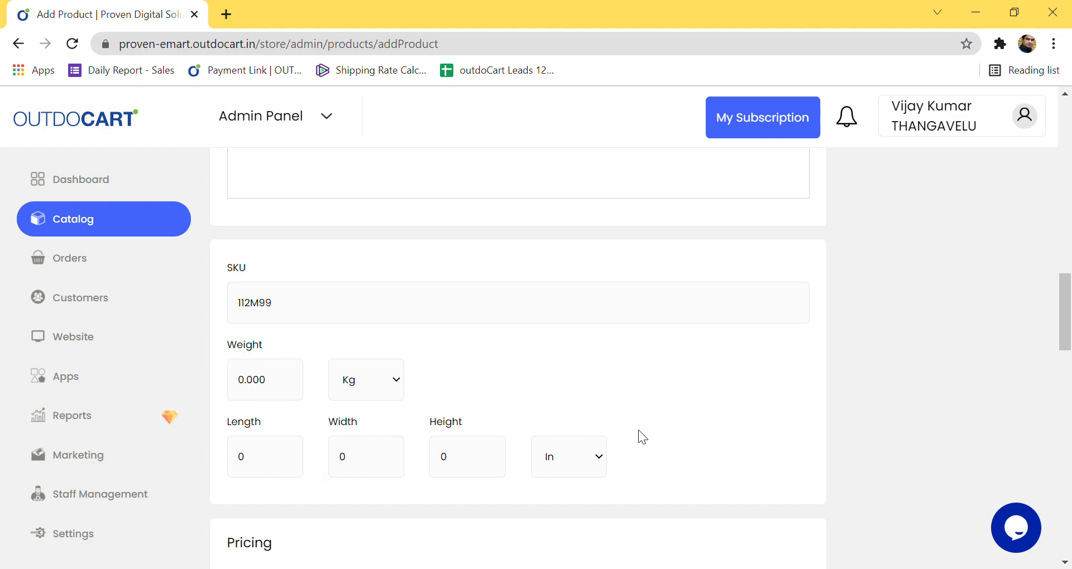
Step: Keep fixed pricing and set Original Price 1000 and Selling Price 750
scroll(275, 478, down, 3)
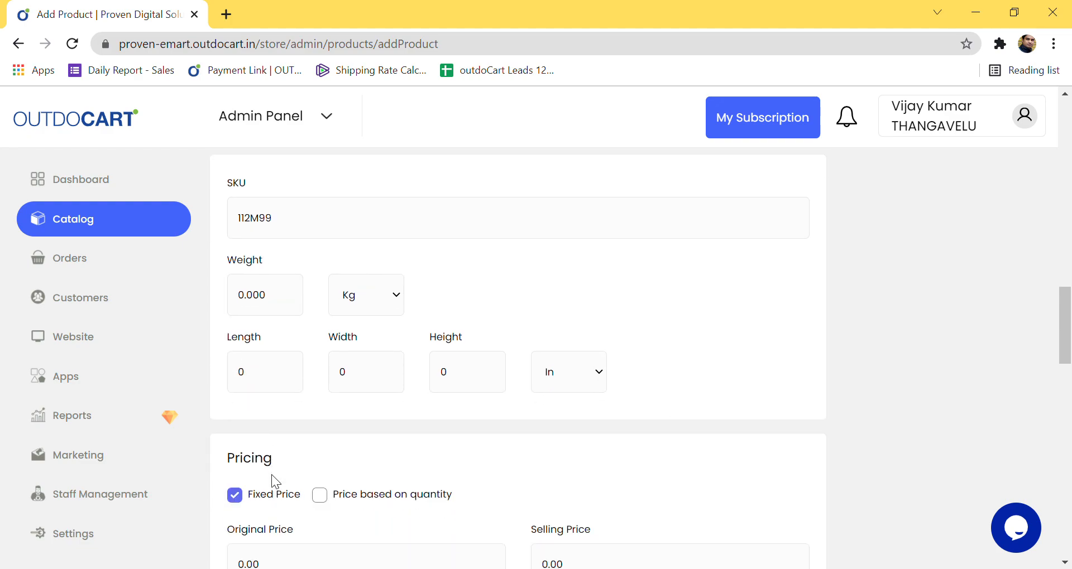
drag(227, 293, 278, 300)
click(291, 299)
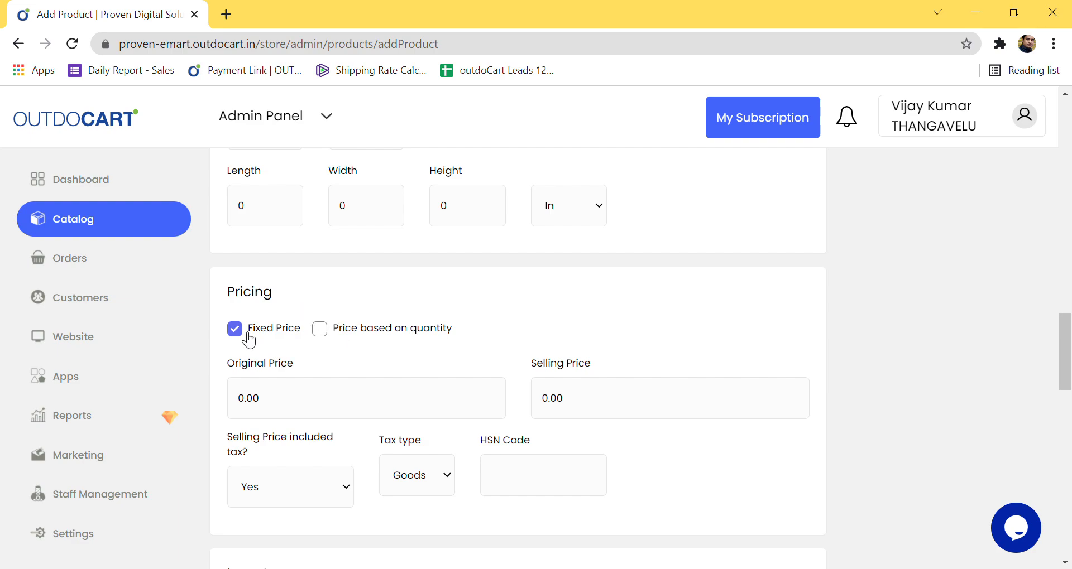
click(329, 332)
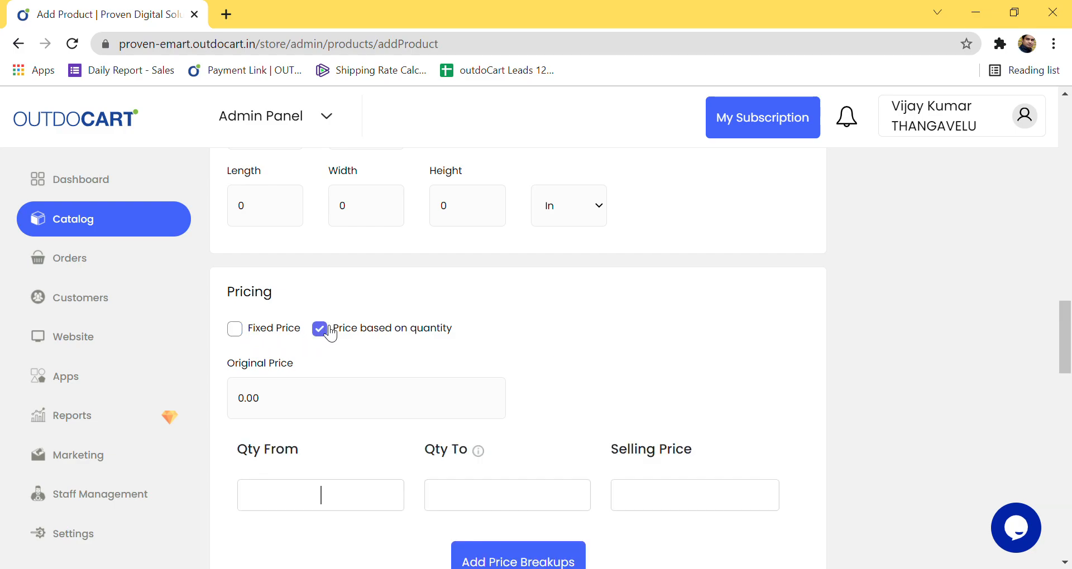
click(235, 330)
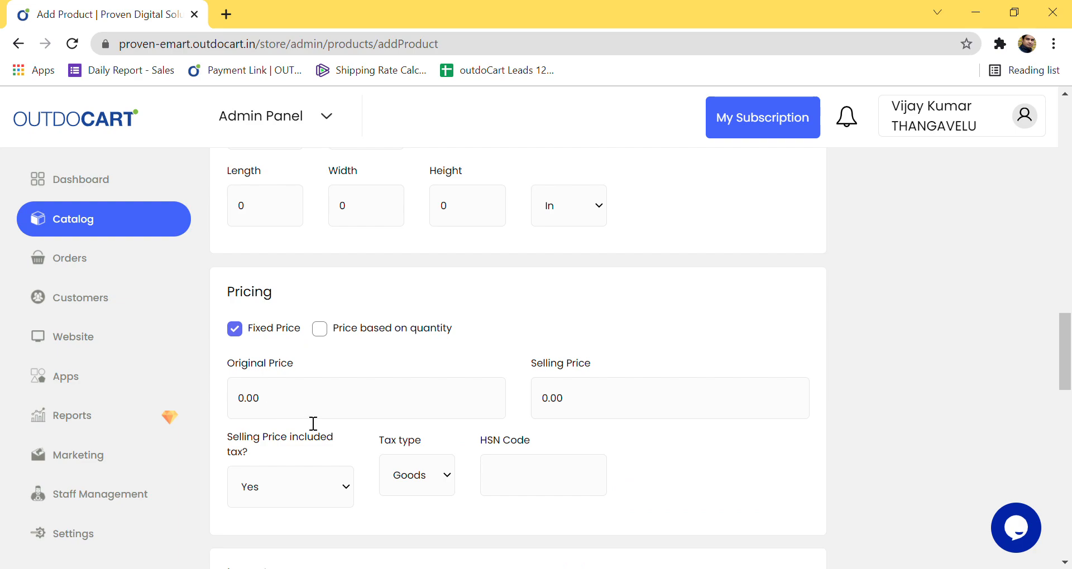
click(246, 409)
key(BackSpace)
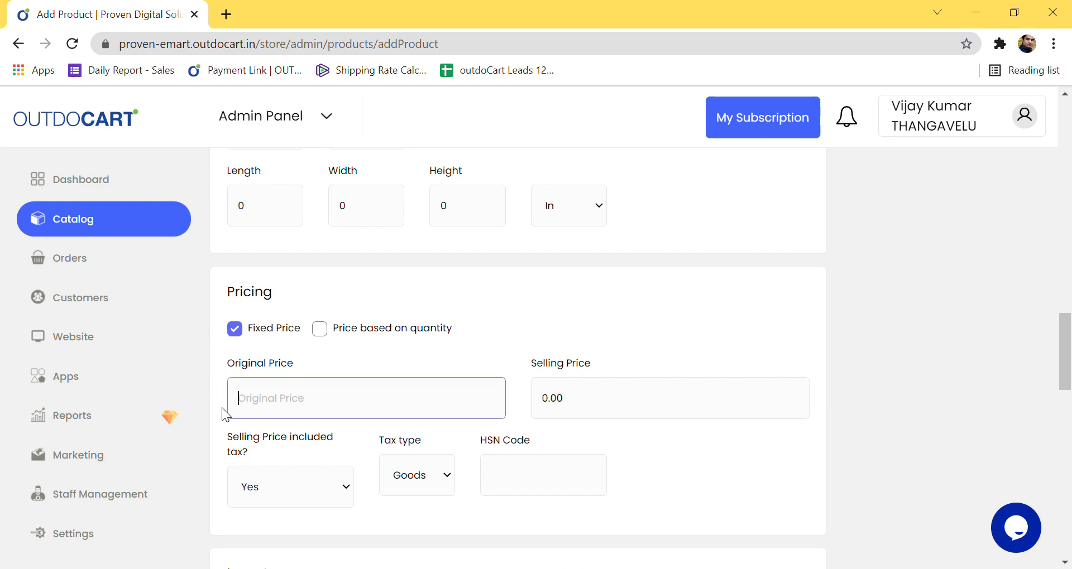
text(1000)
key(Tab)
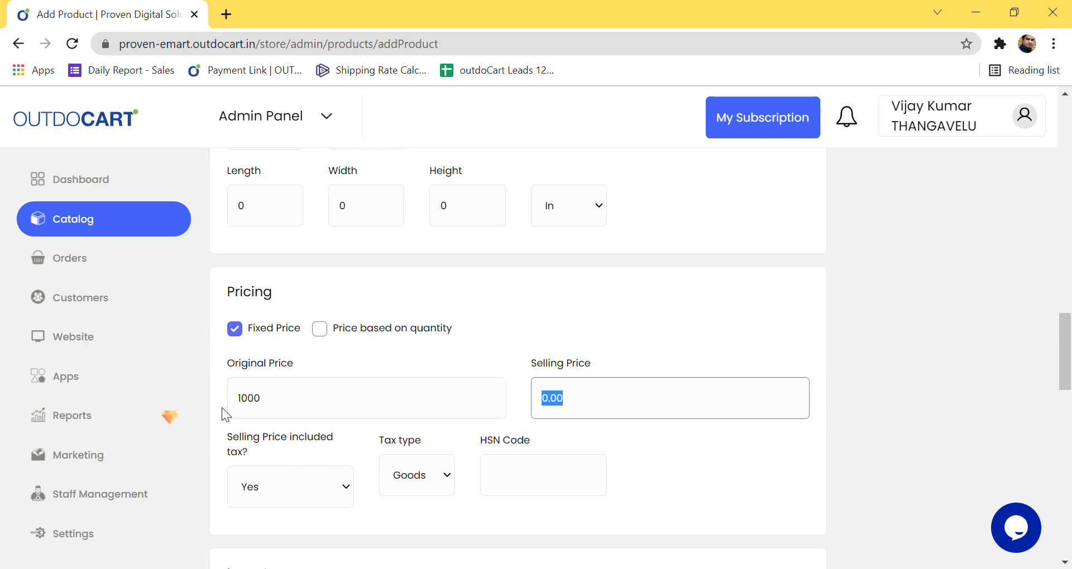
text(750)
click(627, 429)
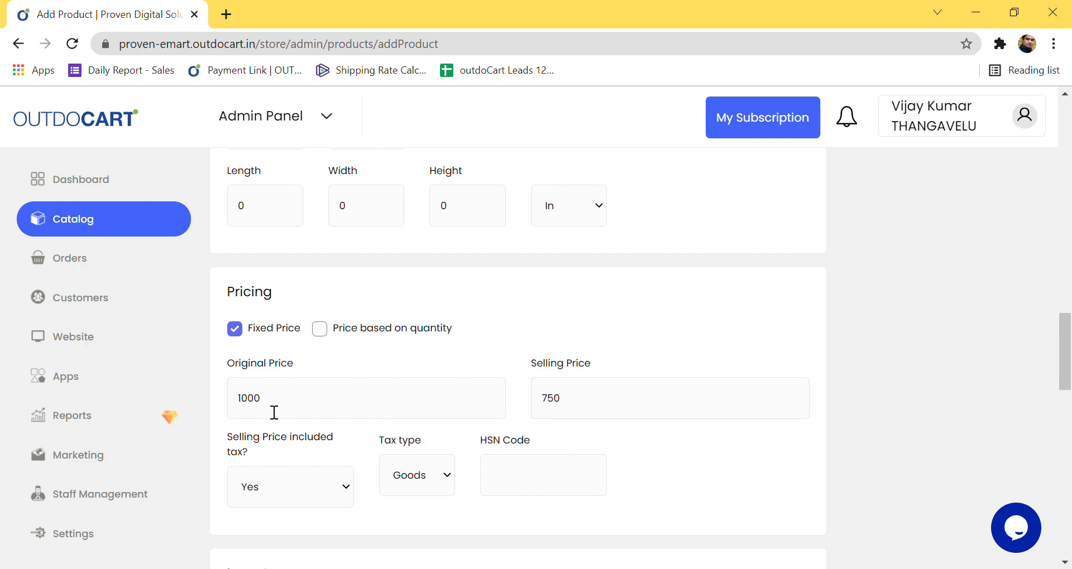
drag(268, 411, 241, 413)
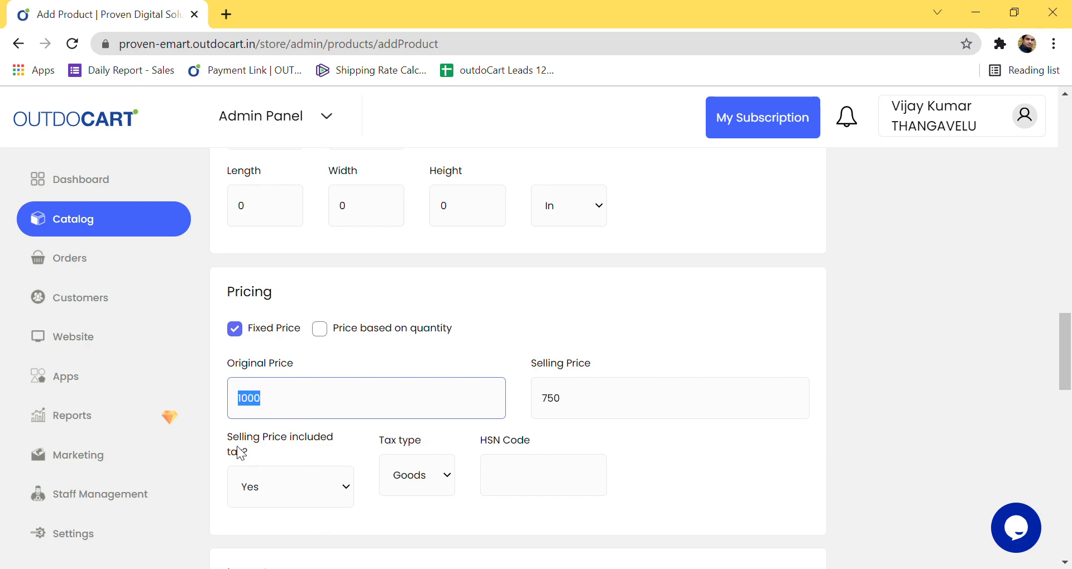
Step: Keep the price tax-included, fetch GST for HSN code 1111, and open the Tax page in a new tab
scroll(314, 454, down, 1)
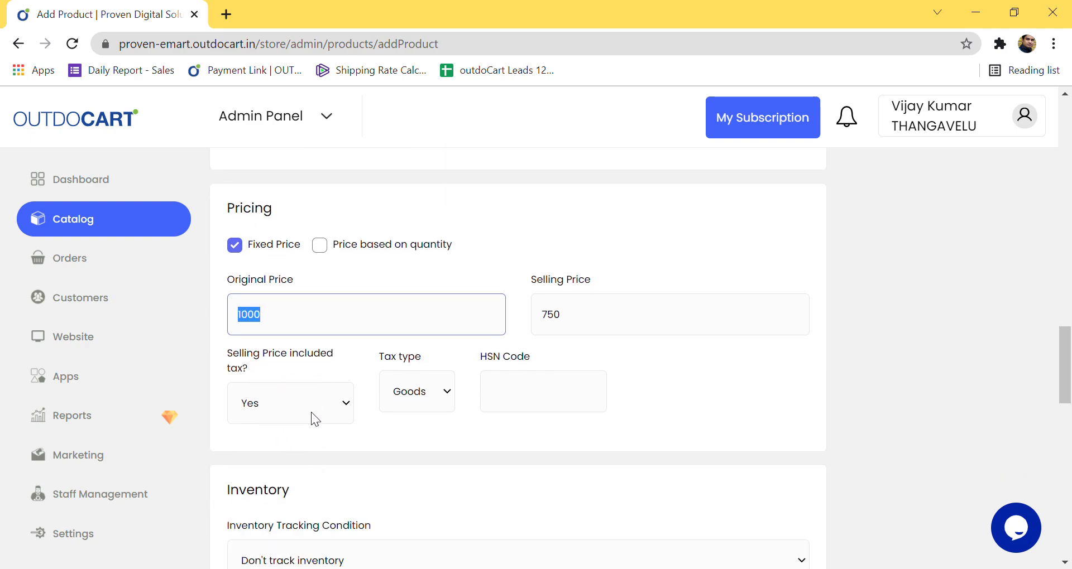
click(338, 408)
click(307, 453)
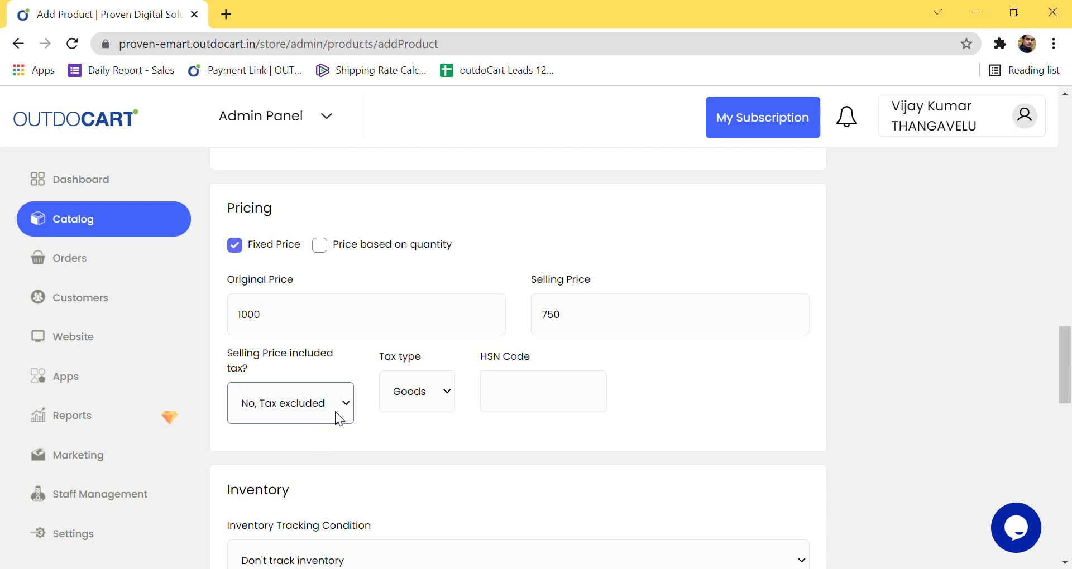
key(Up)
key(Tab)
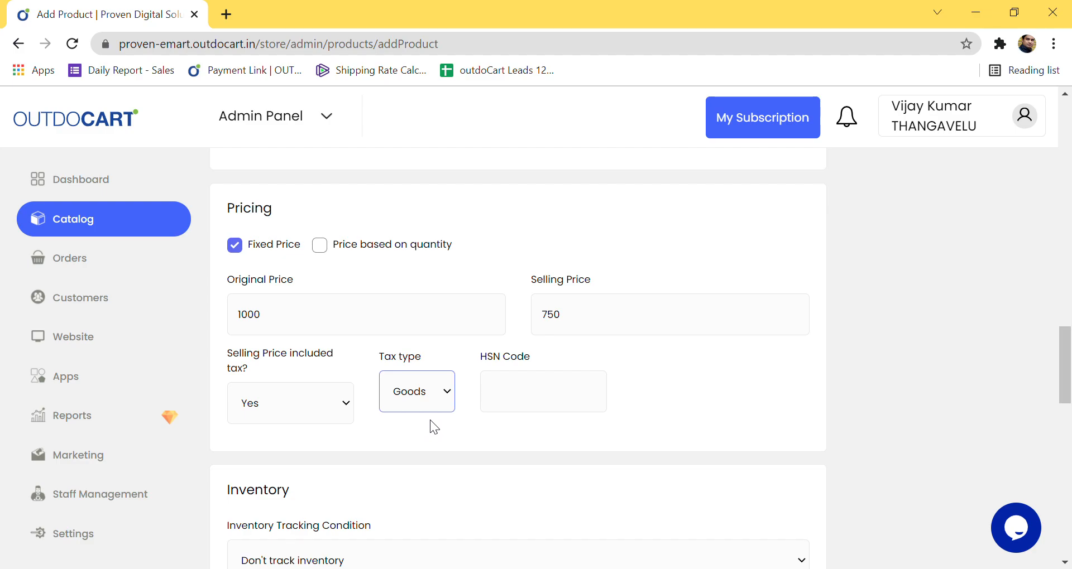
click(512, 407)
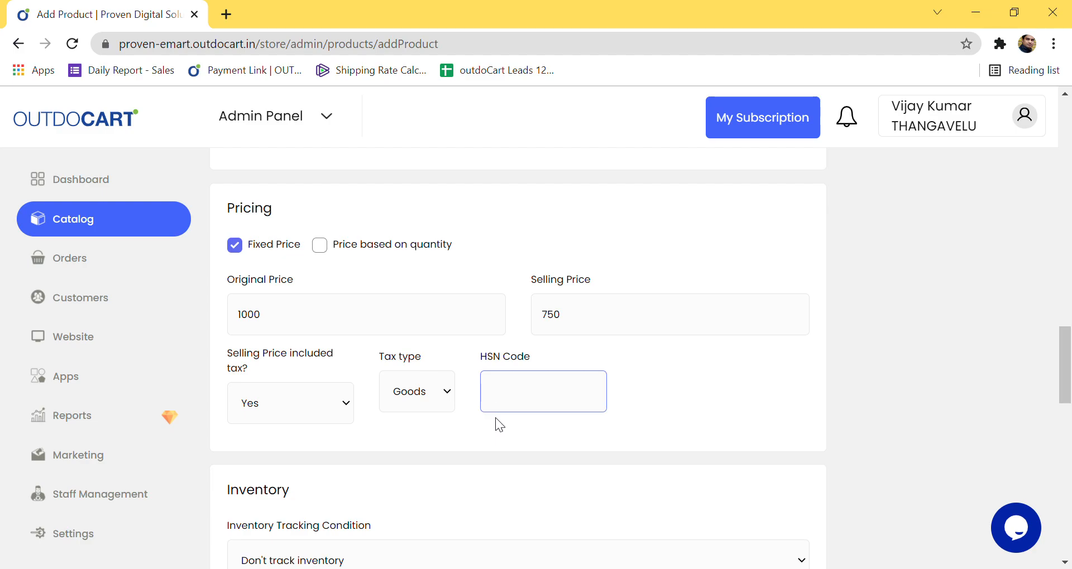
text(1111)
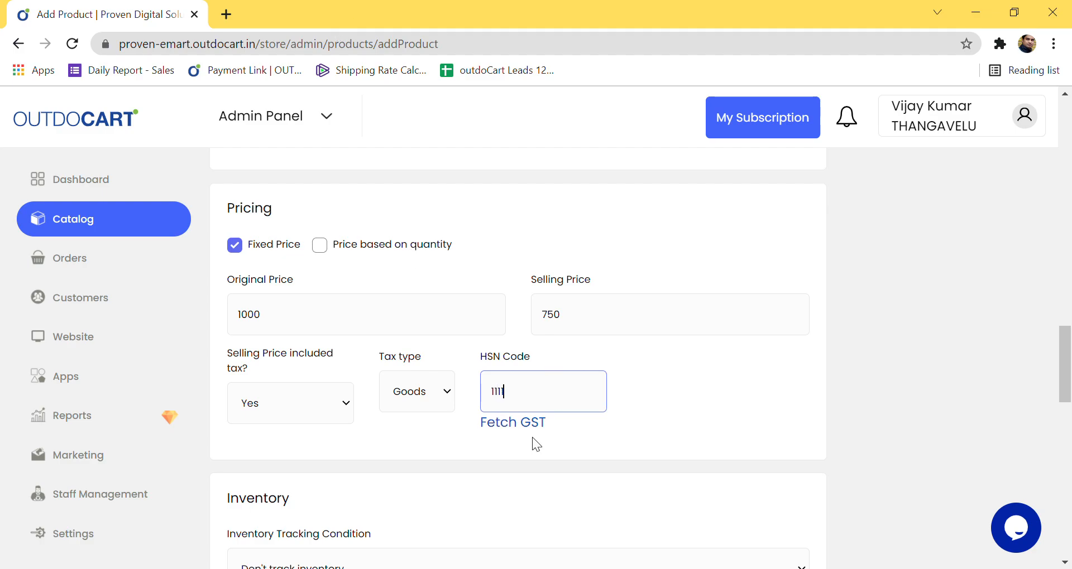
click(525, 422)
click(545, 221)
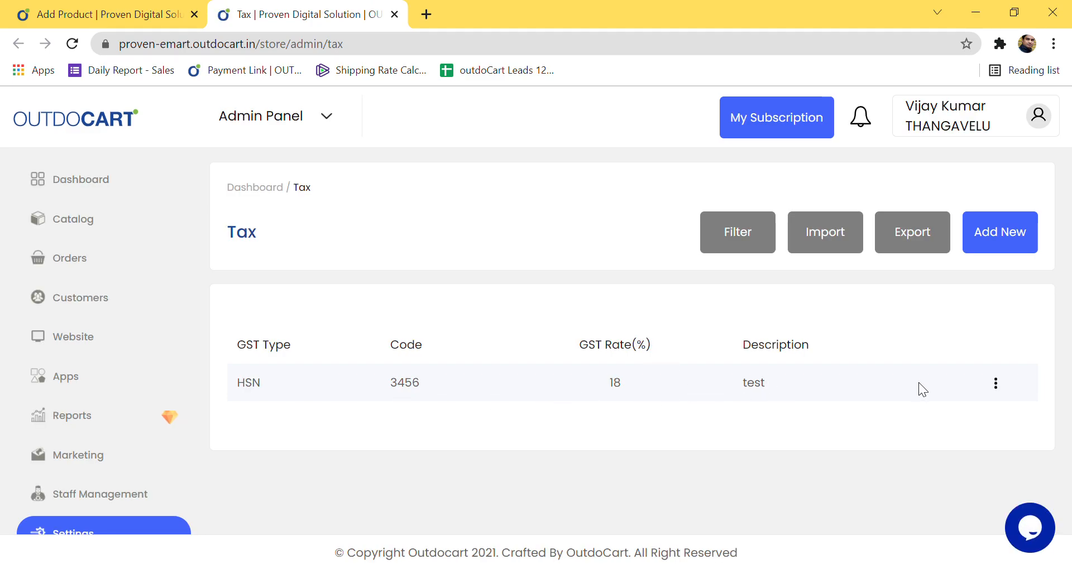
Step: Clear the HSN search in the product's GST lookup and open the Tax list again
click(1011, 244)
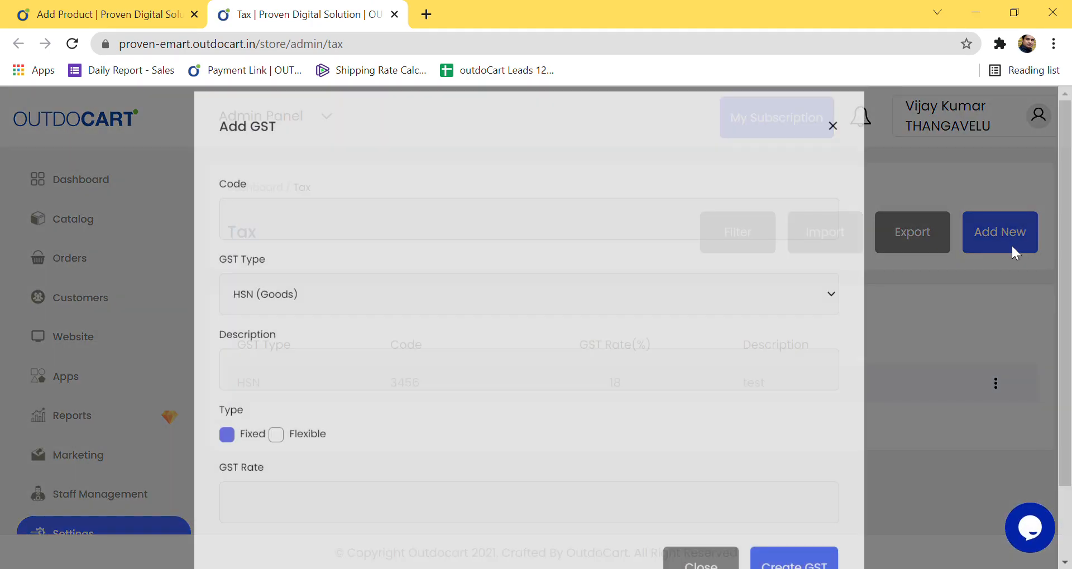
click(837, 144)
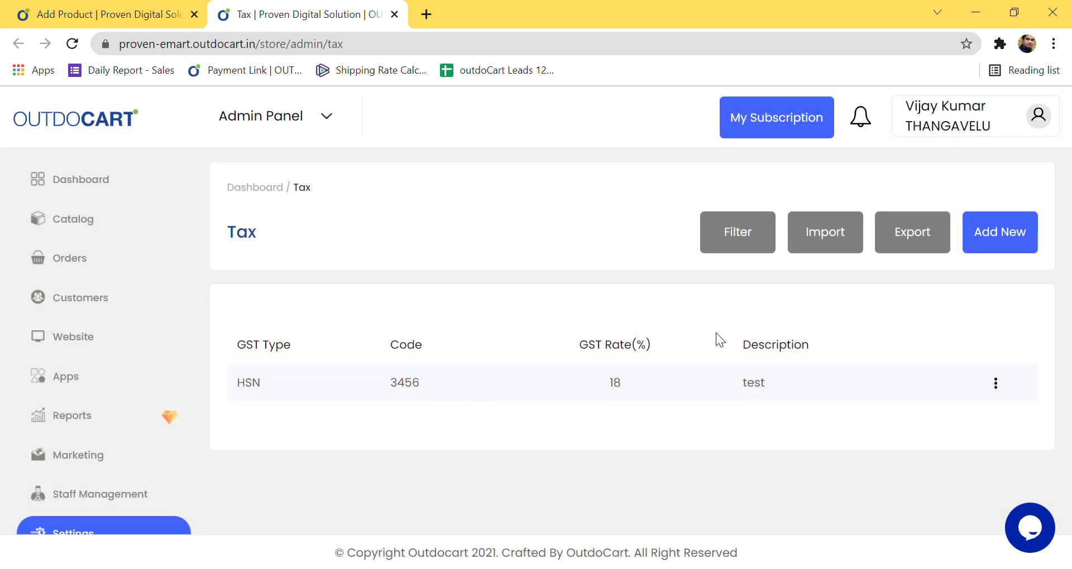
click(134, 15)
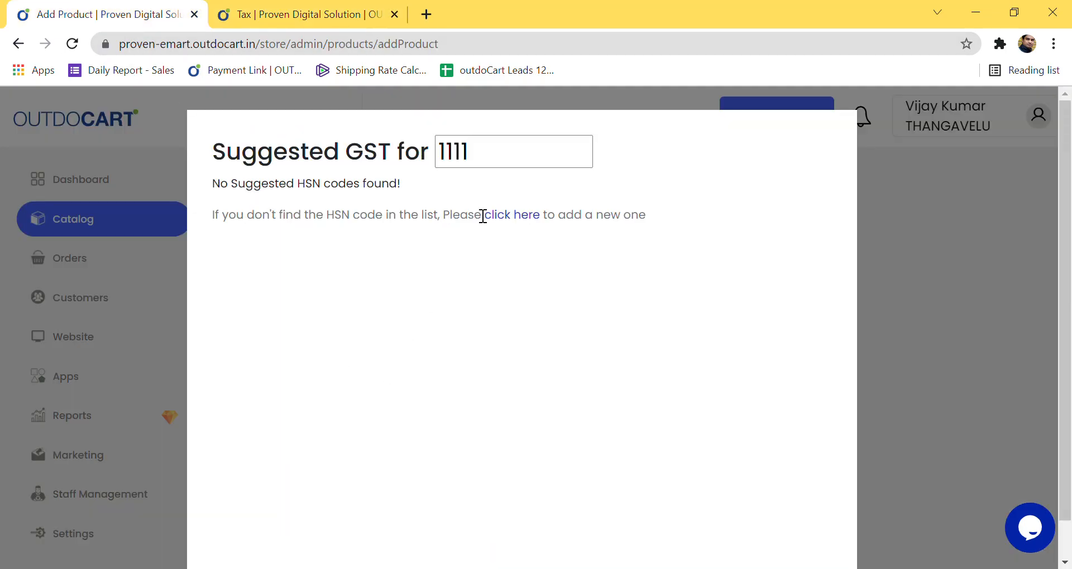
key(BackSpace)
key(BackSpace)
key(BackSpace)
key(BackSpace)
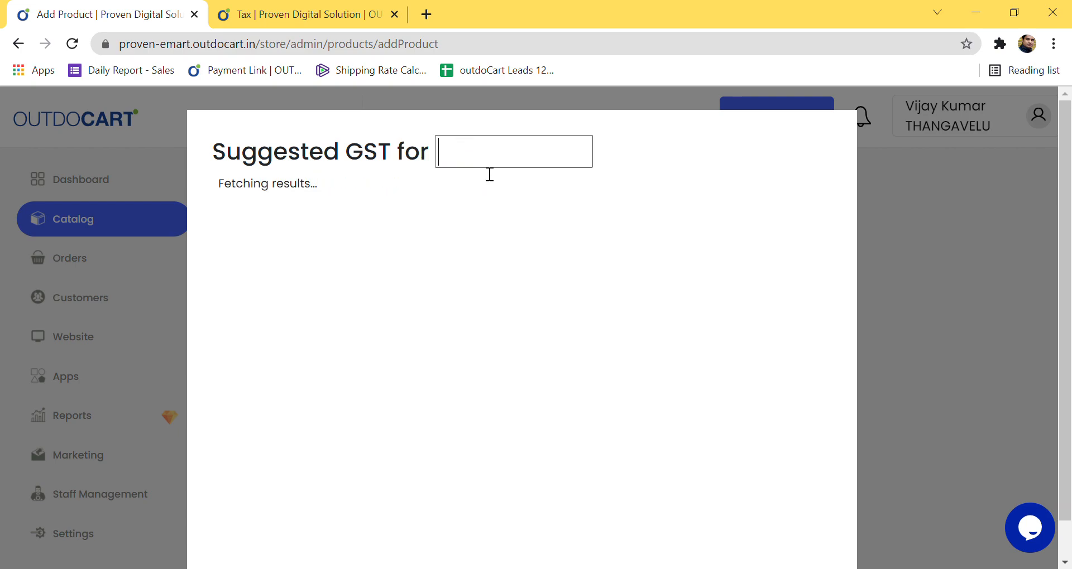
text(3456)
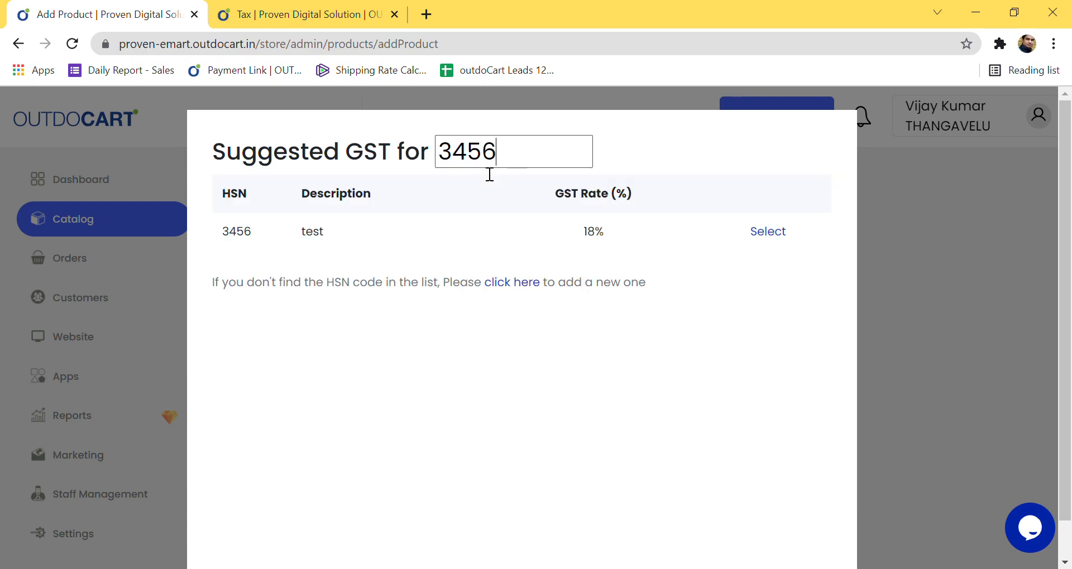
key(BackSpace)
key(BackSpace)
key(BackSpace)
key(BackSpace)
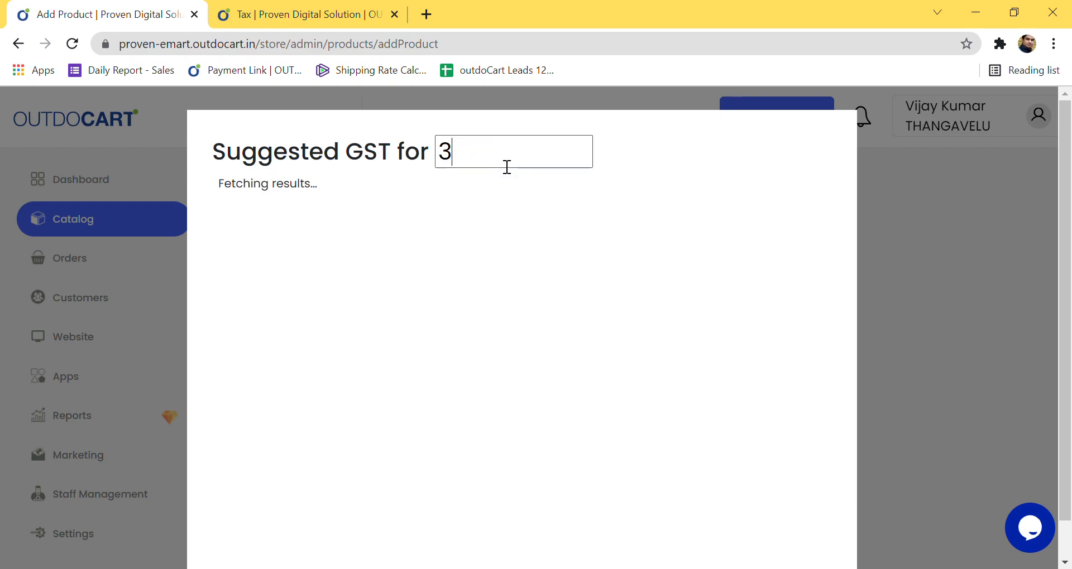
click(511, 216)
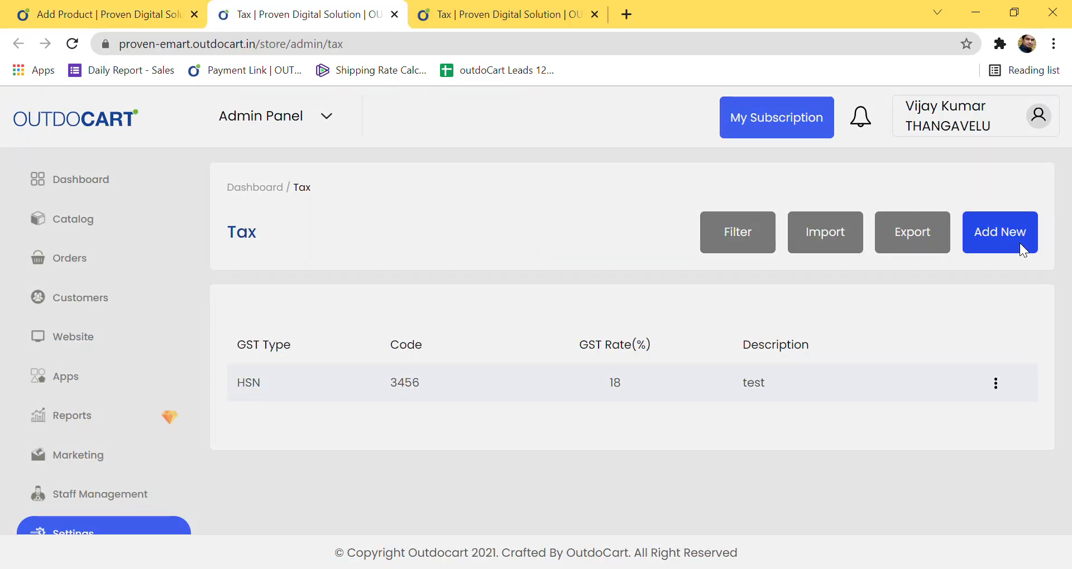
Step: Create GST entry 1234 with description 'test' at 18%, then go back to the product tab
click(1019, 242)
click(411, 257)
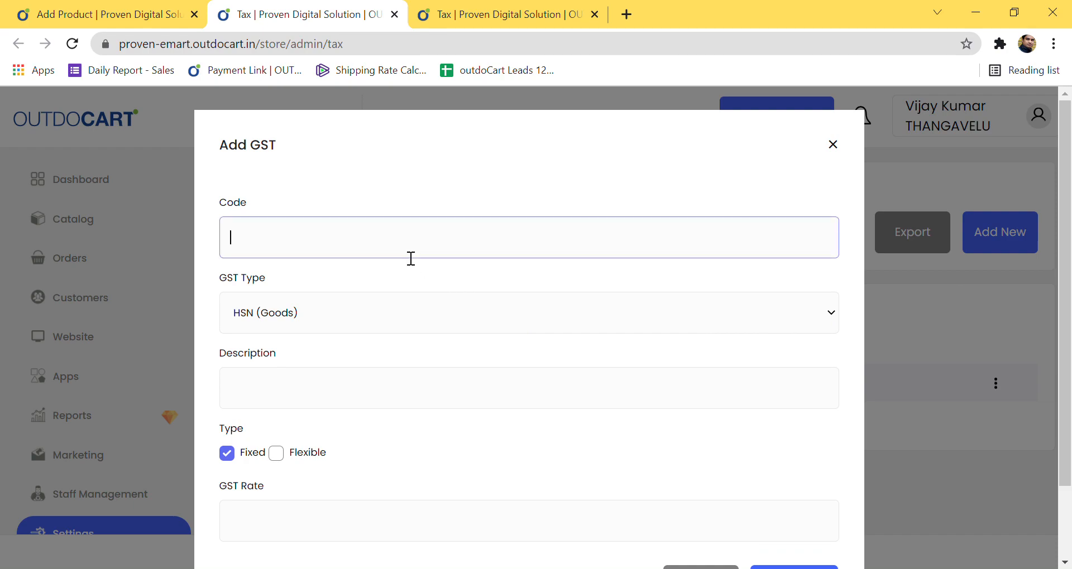
text(1234)
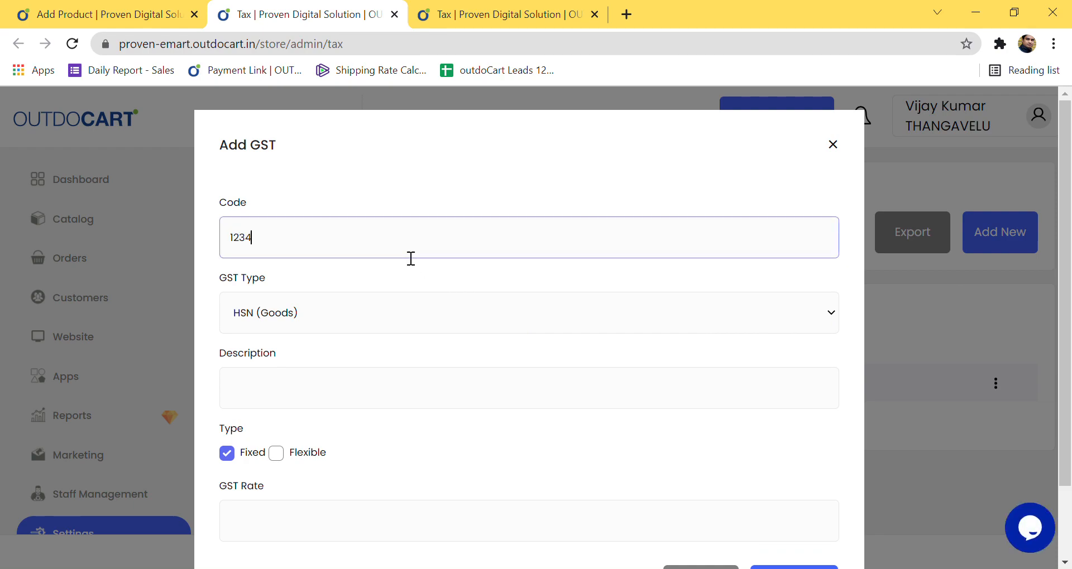
click(396, 321)
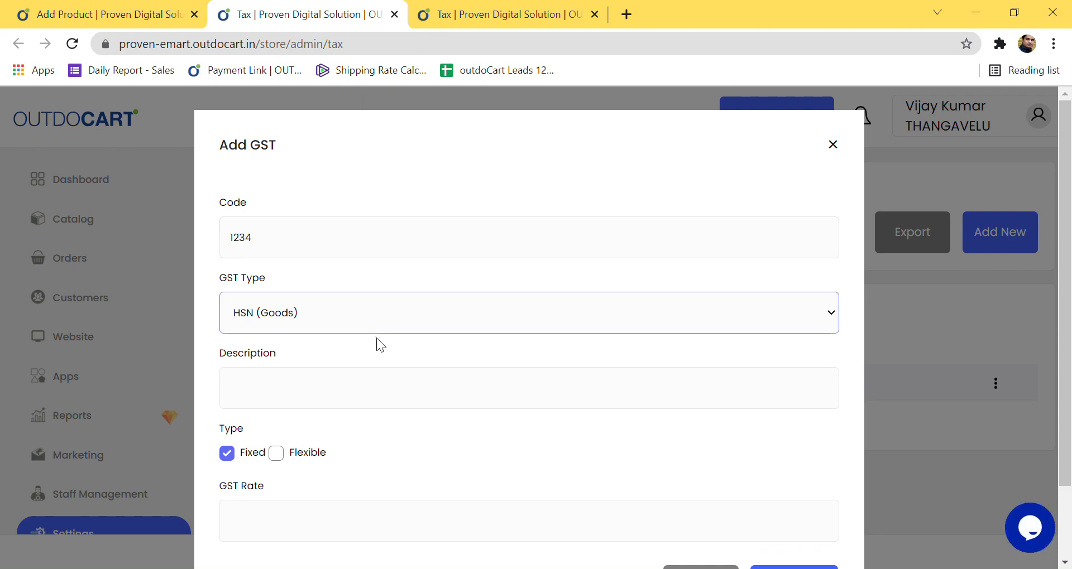
click(362, 402)
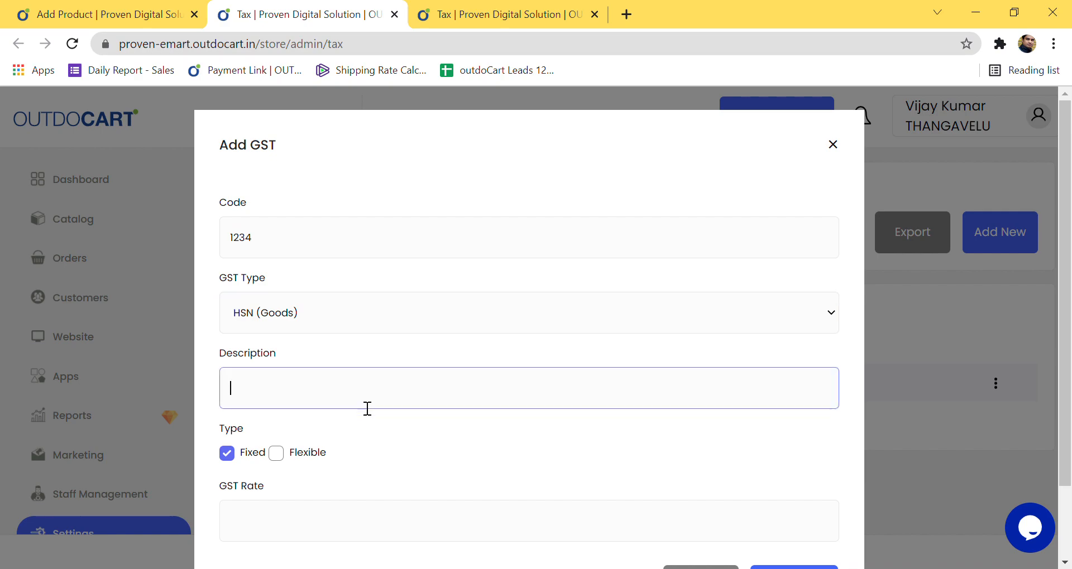
text(test)
click(301, 534)
text(18)
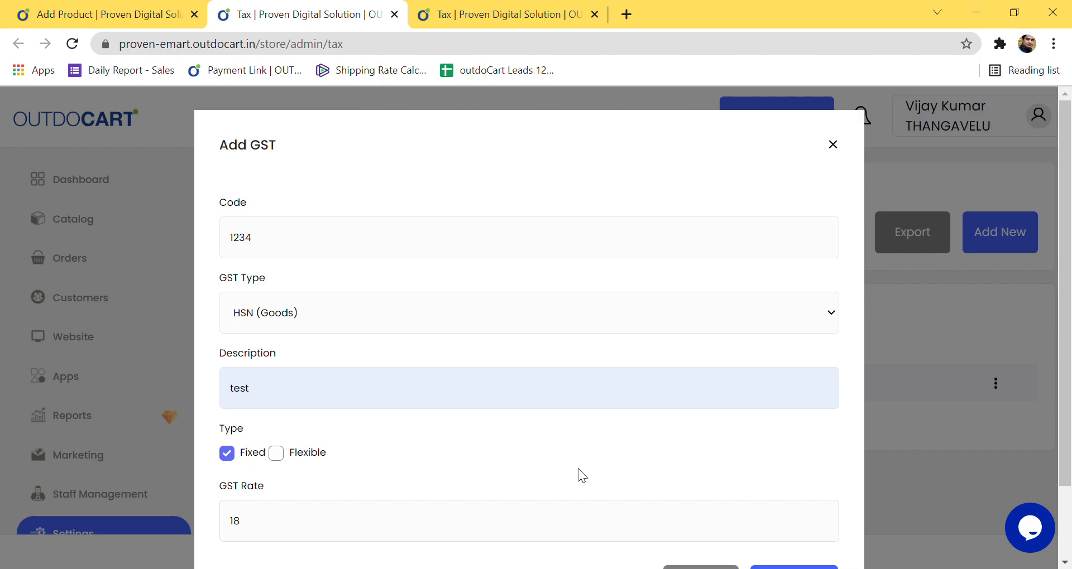
scroll(793, 522, down, 2)
click(776, 497)
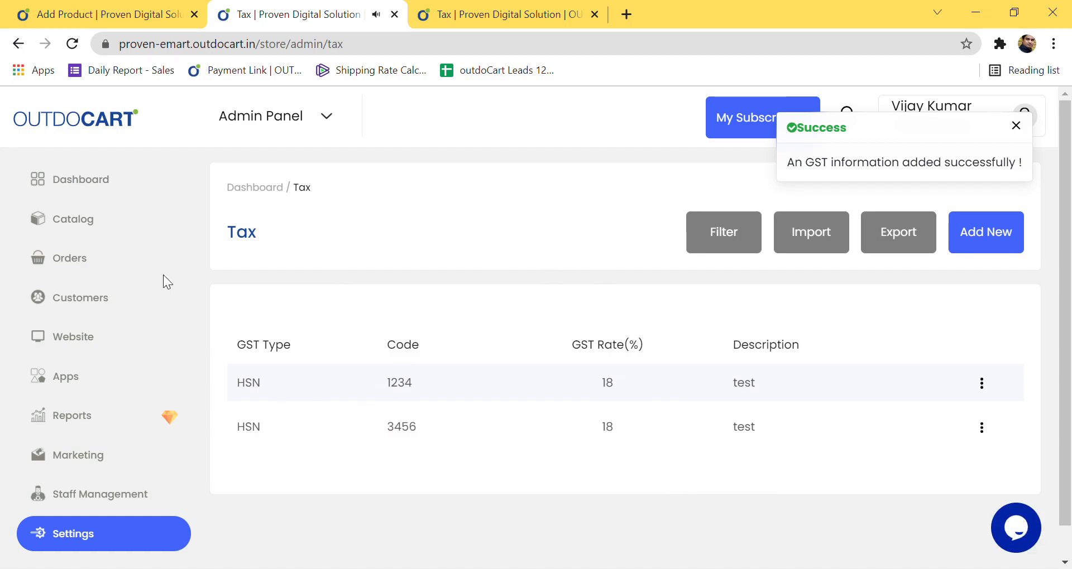
click(105, 12)
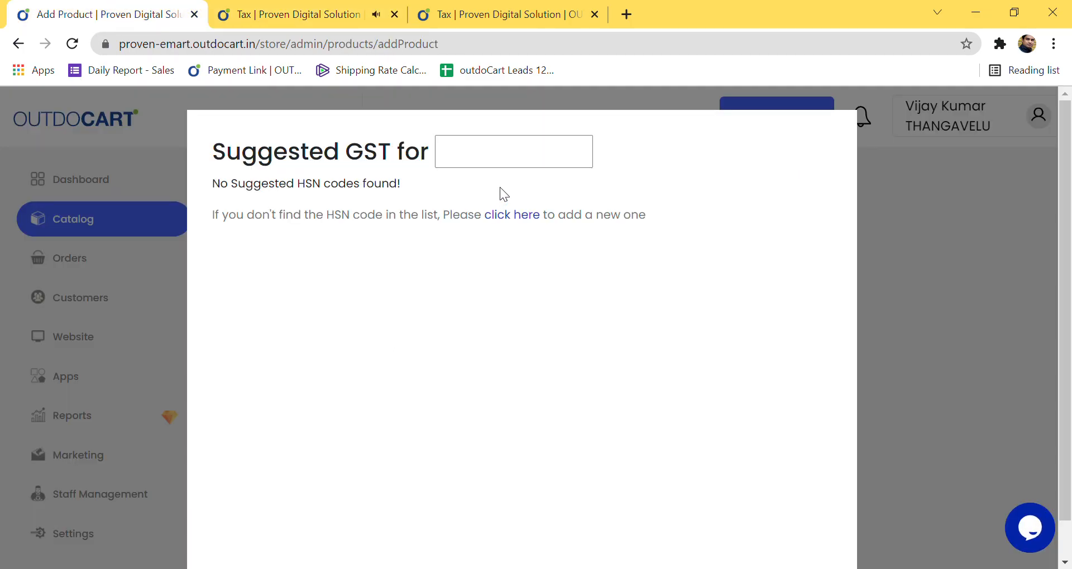
Step: Search the GST suggestions for HSN 1234 instead of 1111 and apply that entry to the product
click(975, 294)
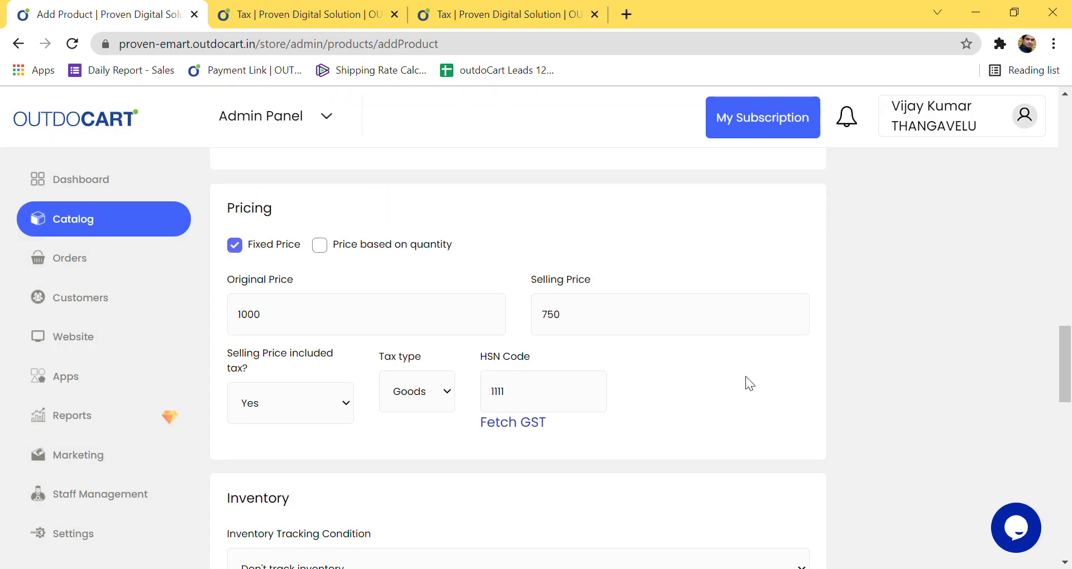
click(513, 424)
click(527, 157)
key(BackSpace)
key(BackSpace)
key(BackSpace)
key(BackSpace)
text(1234)
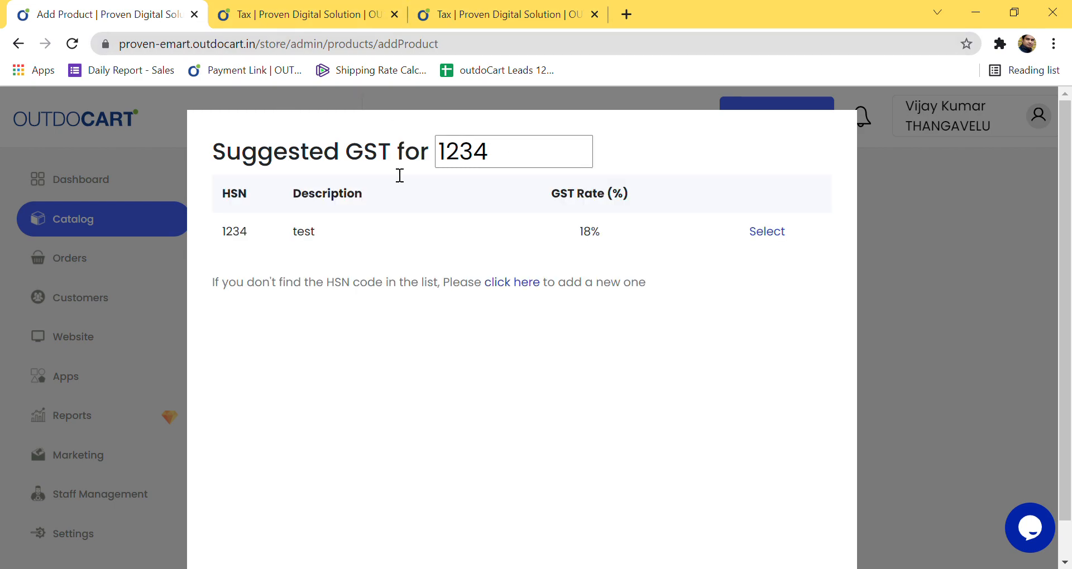
click(766, 232)
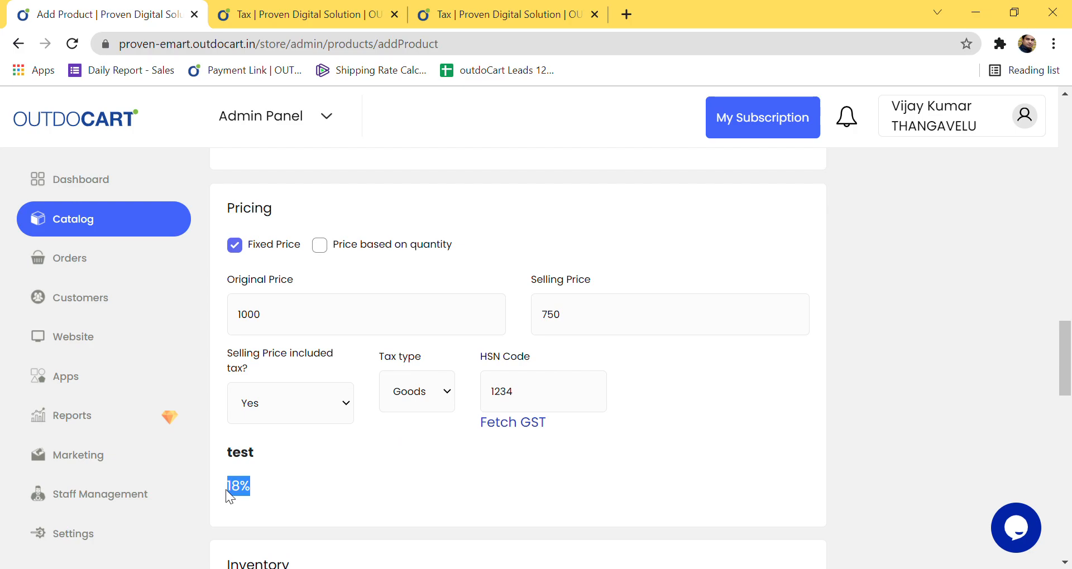
scroll(313, 495, down, 6)
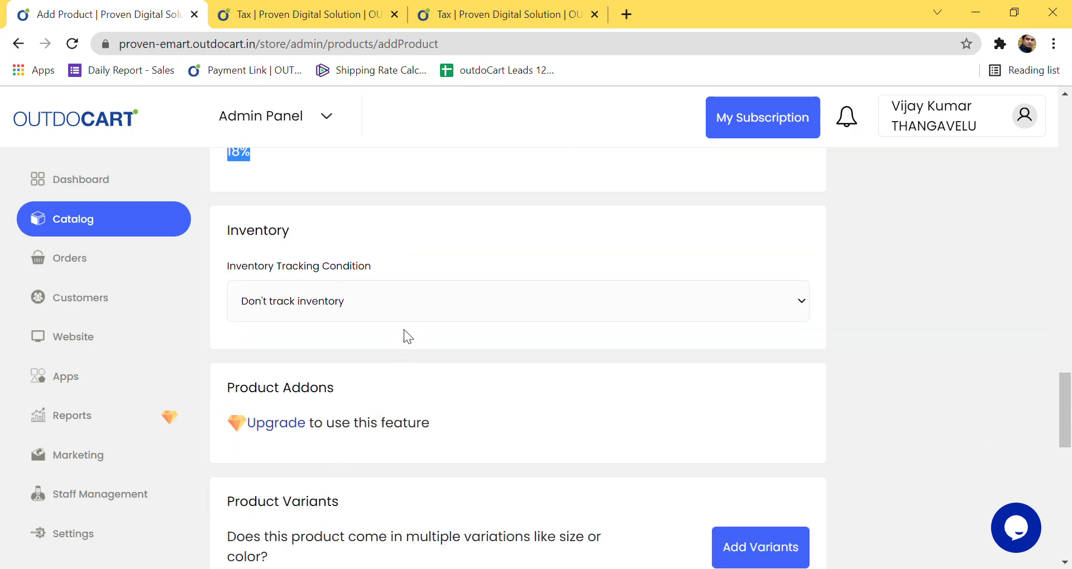
Step: Track the product's inventory with quantity 10, allowing out-of-stock purchases and low-stock notifications
click(389, 347)
click(305, 391)
click(236, 421)
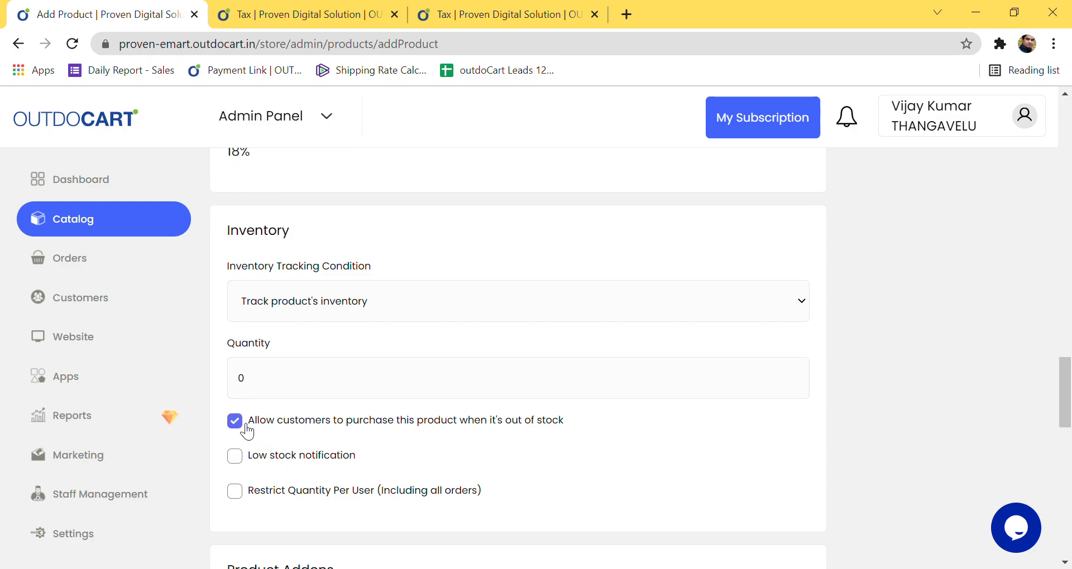
click(267, 390)
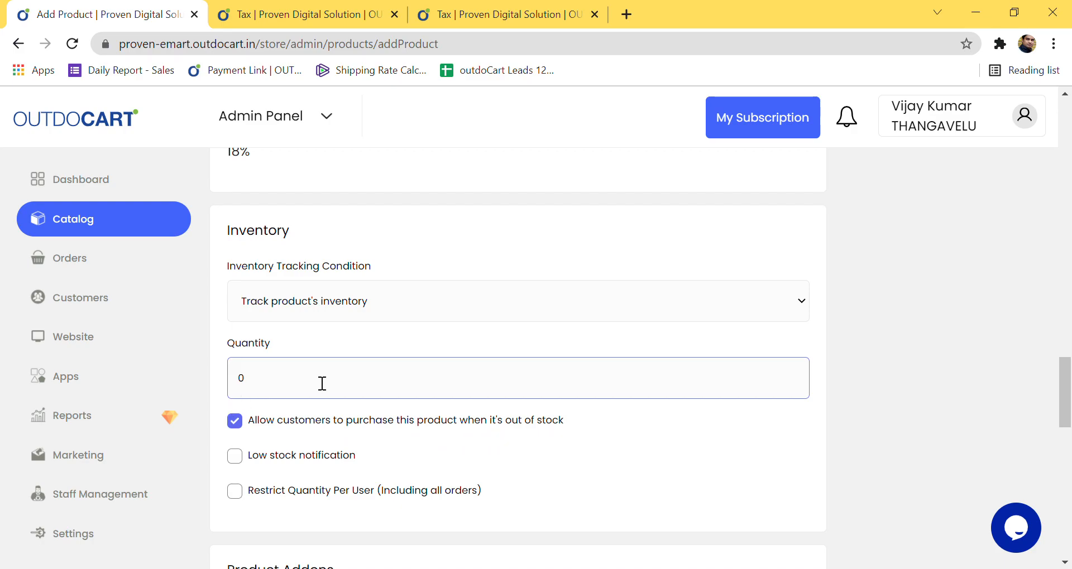
key(BackSpace)
text(0)
click(240, 463)
click(304, 393)
key(BackSpace)
text(10)
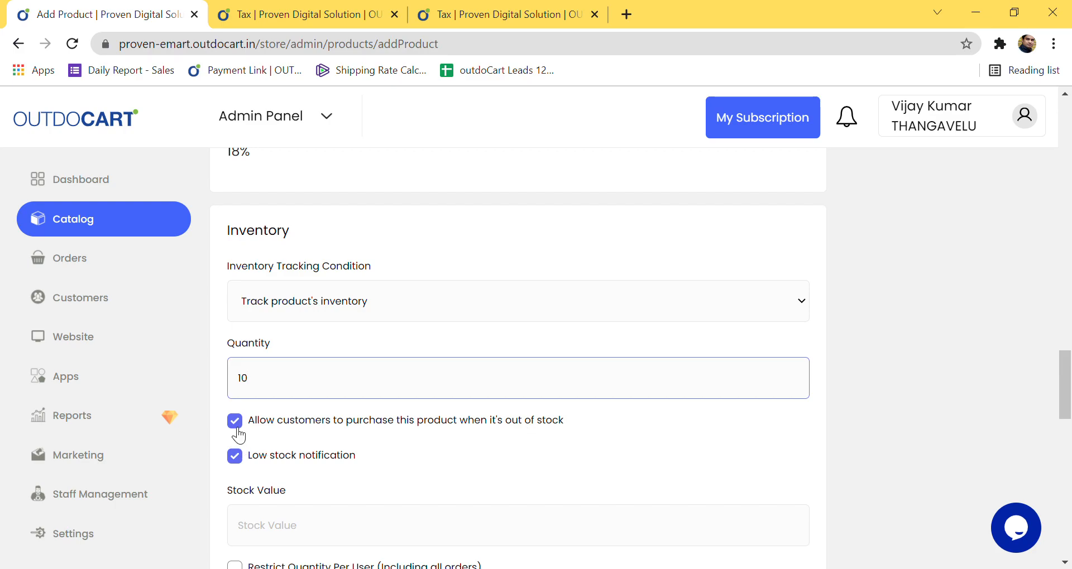
scroll(242, 464, down, 1)
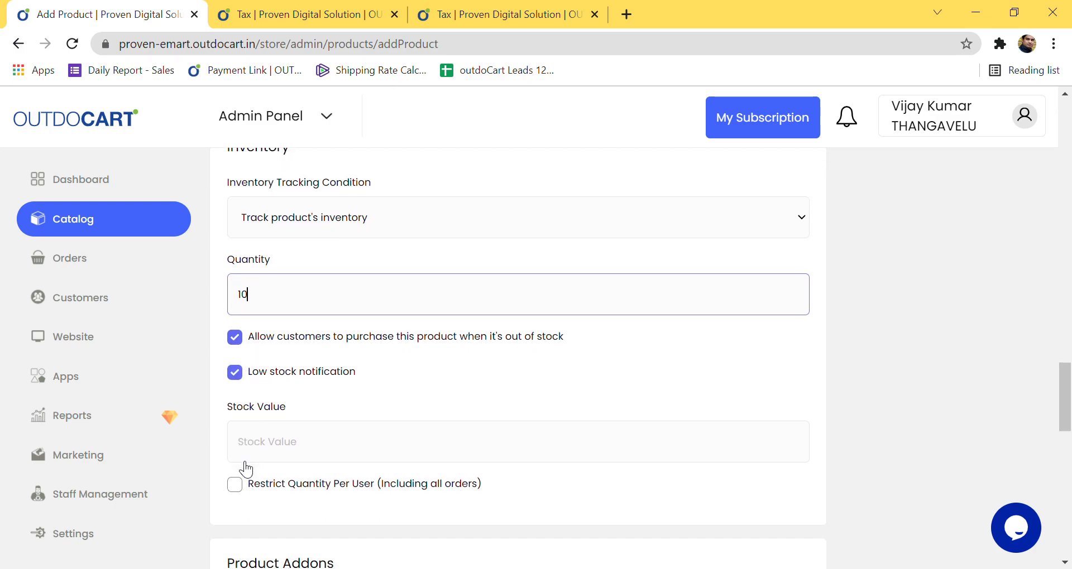
Step: Set the low-stock threshold to 2 and restrict each user to a maximum quantity of 1
click(266, 460)
text(2)
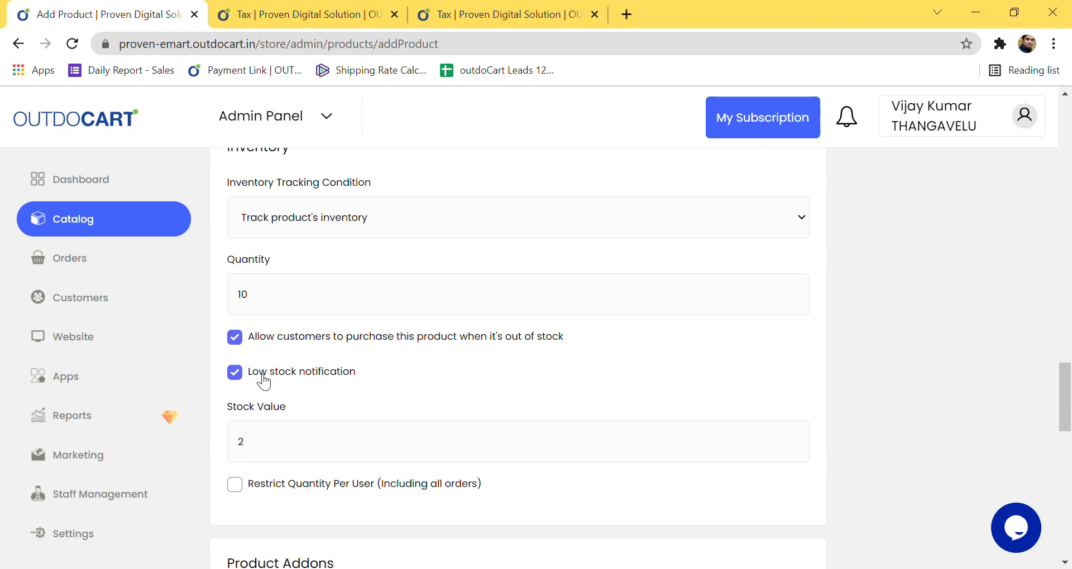
scroll(276, 390, down, 2)
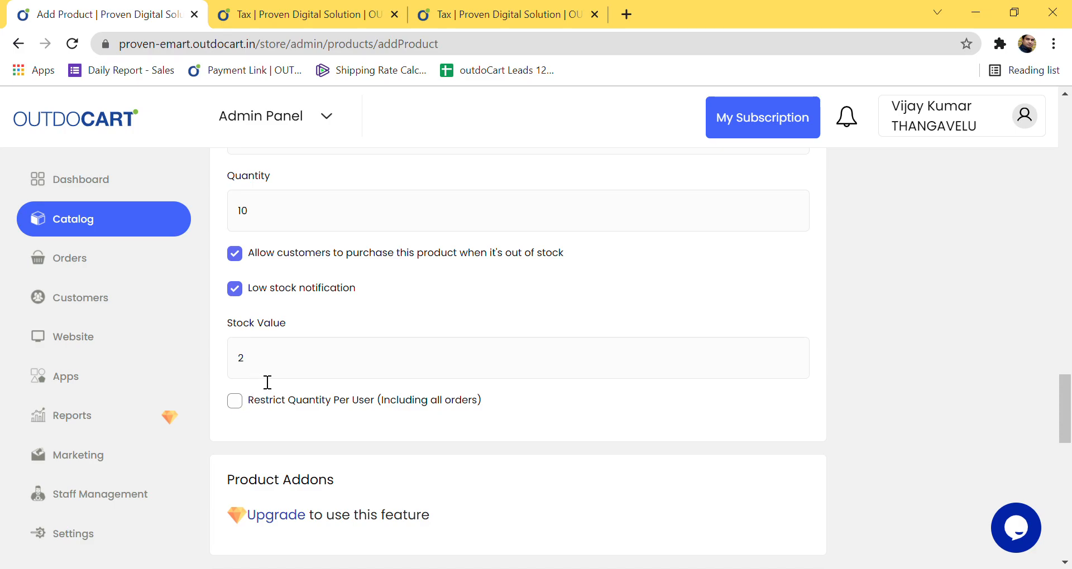
drag(249, 290, 372, 296)
click(372, 305)
click(245, 407)
click(300, 474)
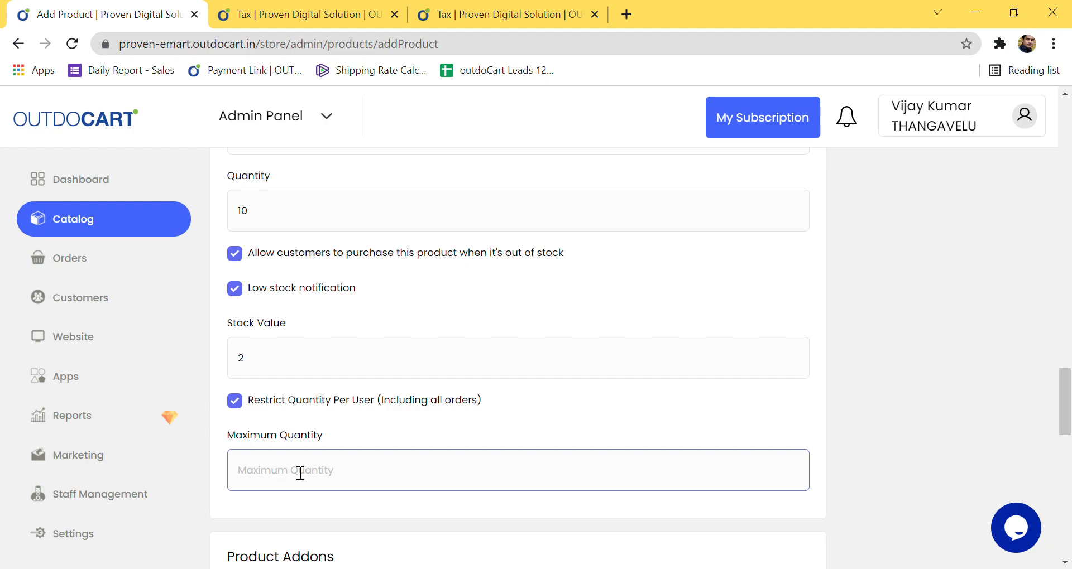
text(1)
click(383, 431)
scroll(288, 498, down, 5)
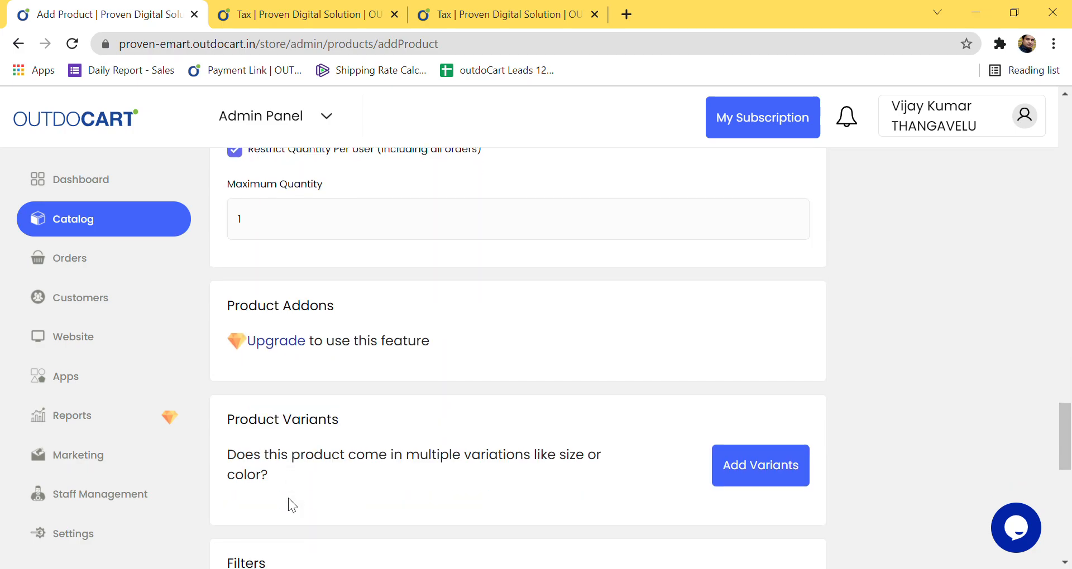
Step: Add a product variant option named Color
scroll(362, 461, down, 3)
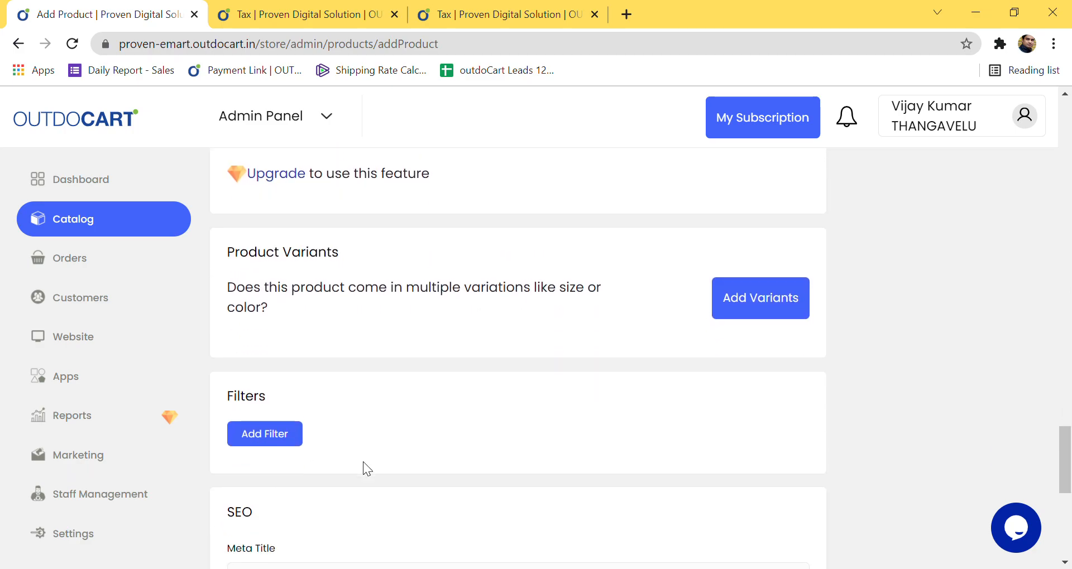
scroll(437, 409, up, 2)
click(765, 300)
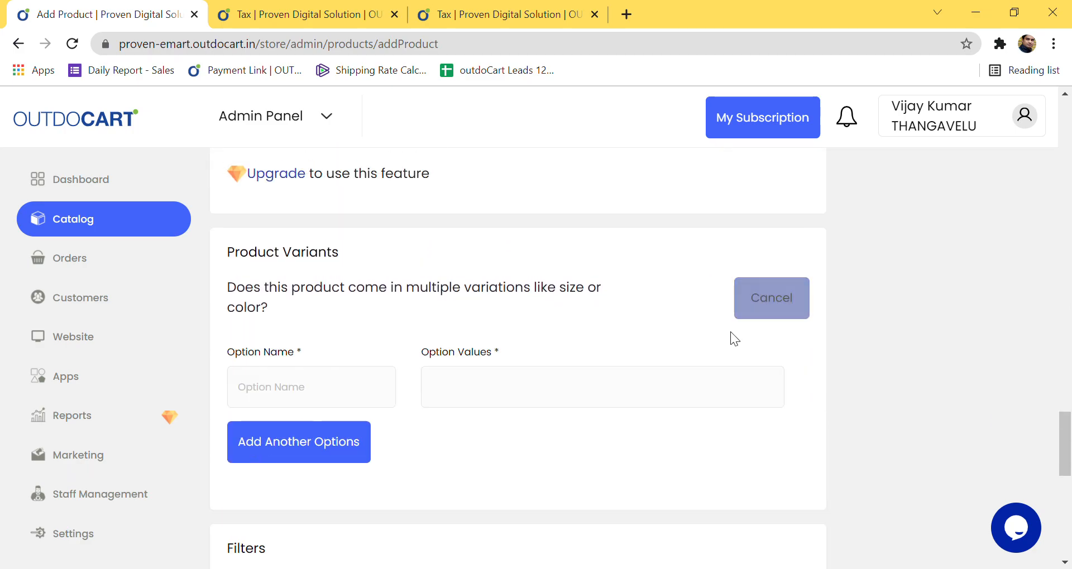
click(327, 399)
text(Red C)
key(BackSpace)
key(BackSpace)
key(BackSpace)
key(BackSpace)
key(BackSpace)
text(Color)
key(Tab)
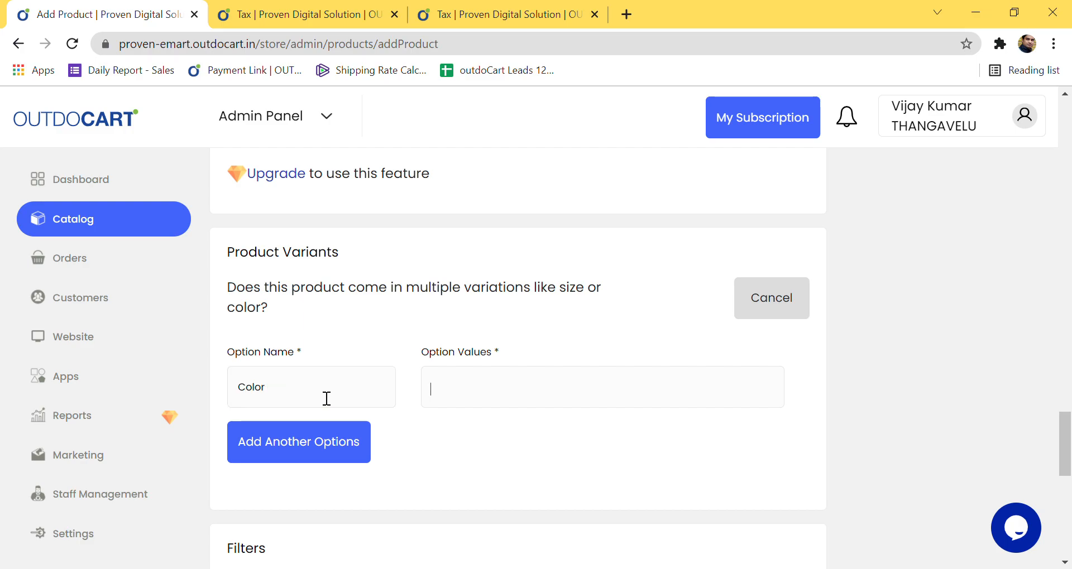
Step: Add Red, Blue and Black as the Color option values
text(Red)
key(Return)
text(B)
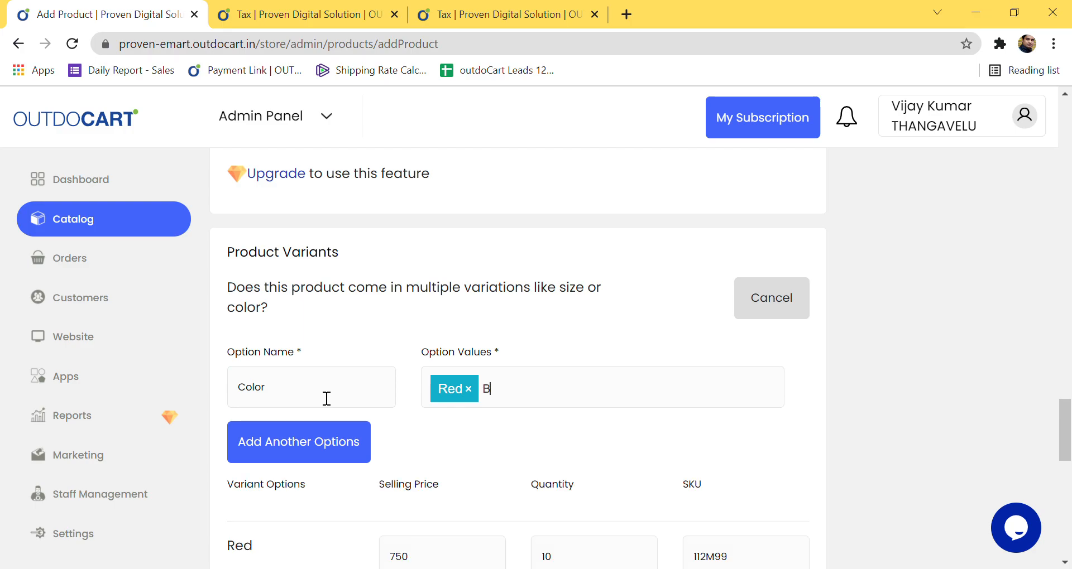
text(lue)
key(Return)
text(Black)
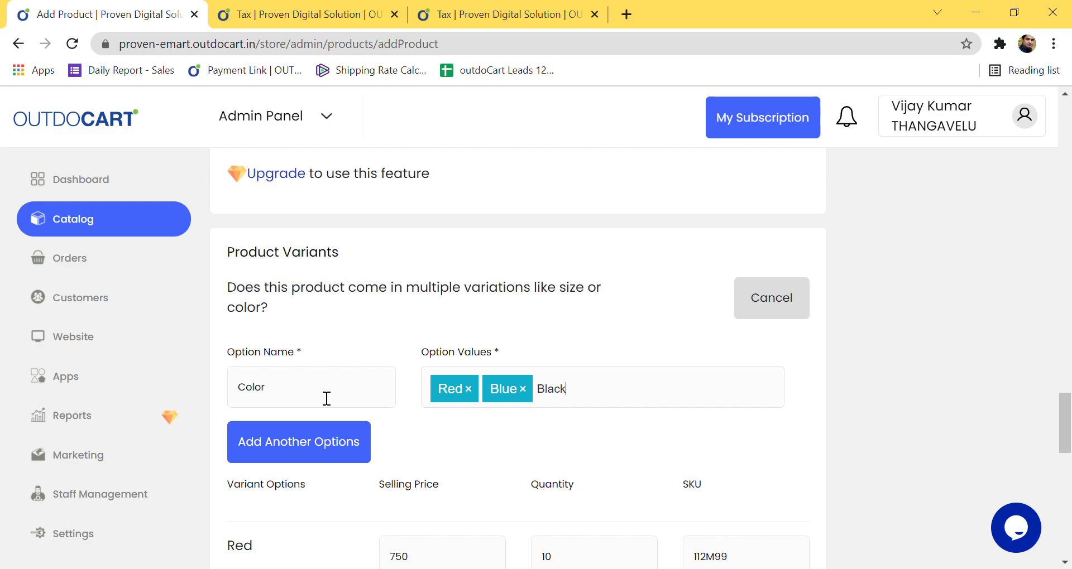
key(Return)
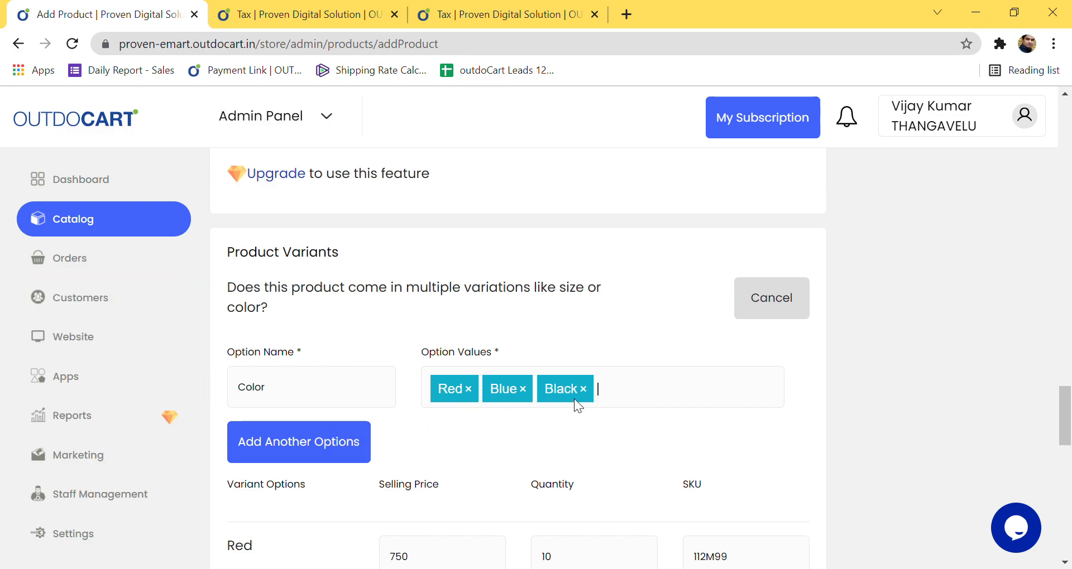
scroll(575, 422, down, 4)
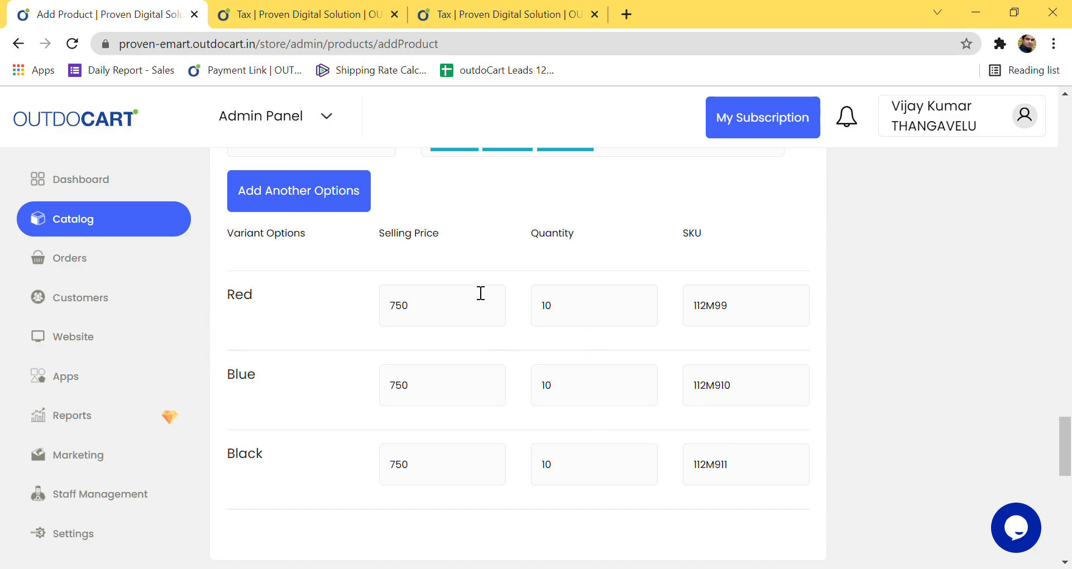
scroll(491, 465, down, 6)
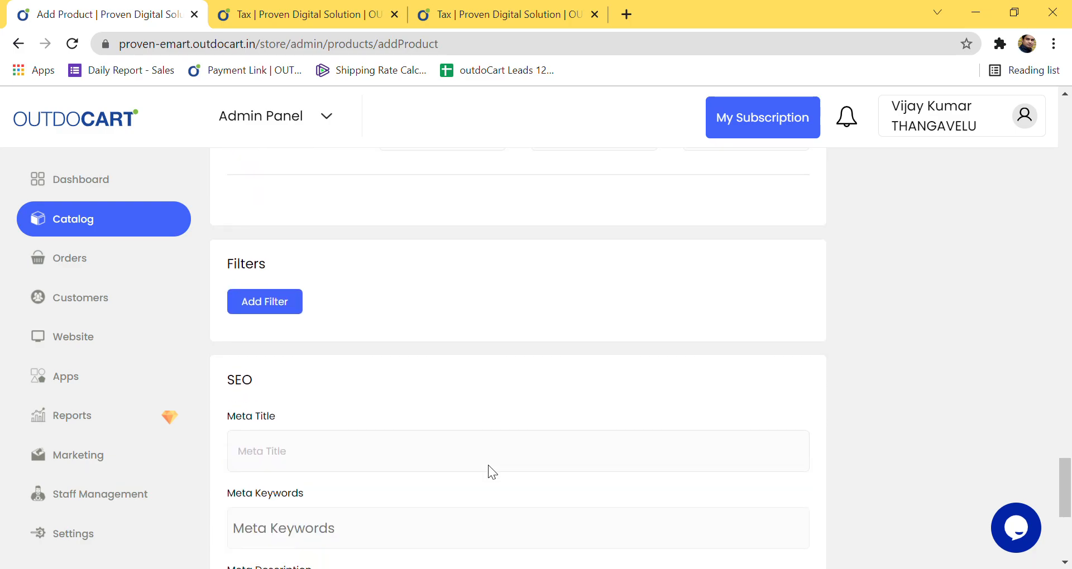
Step: Set the meta title to the product name, Red Collar T-Shirts
scroll(490, 468, down, 3)
click(332, 295)
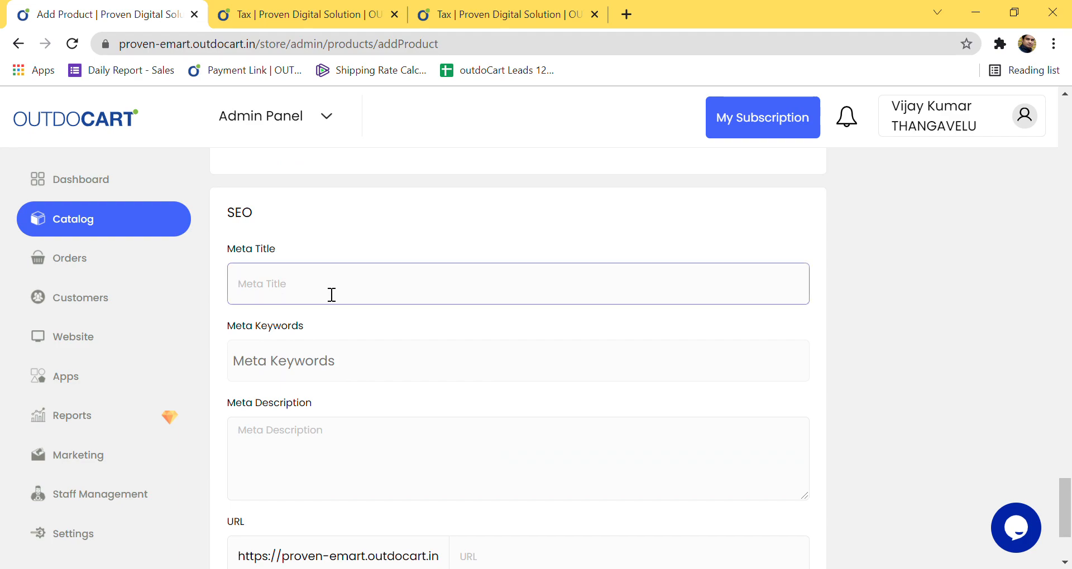
text(Red)
scroll(614, 370, up, 10)
scroll(347, 364, up, 15)
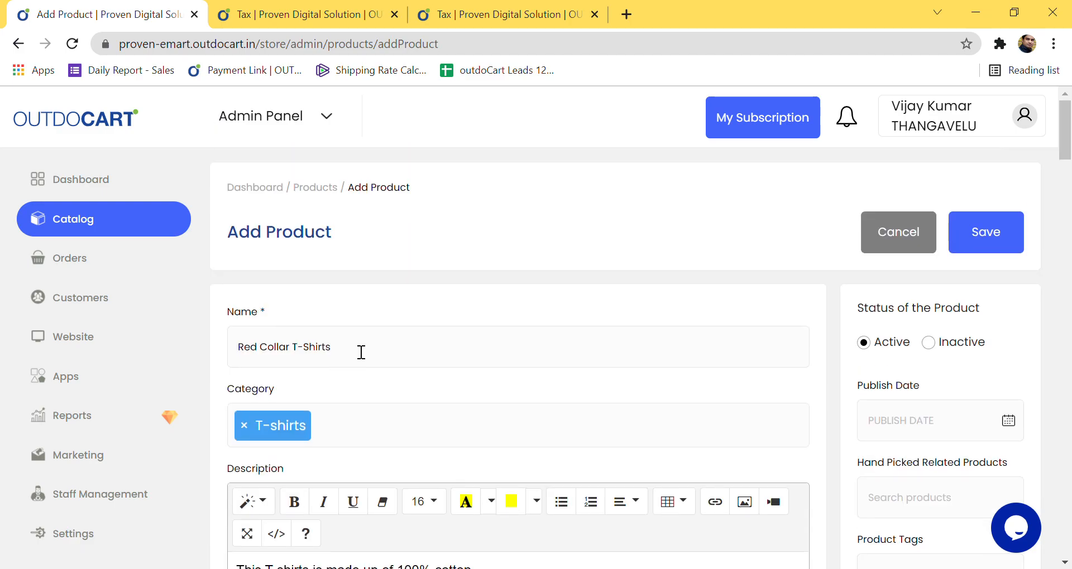
drag(361, 352, 222, 351)
key(ctrl+c)
scroll(592, 447, down, 15)
scroll(582, 434, down, 10)
scroll(581, 435, up, 5)
scroll(581, 434, down, 10)
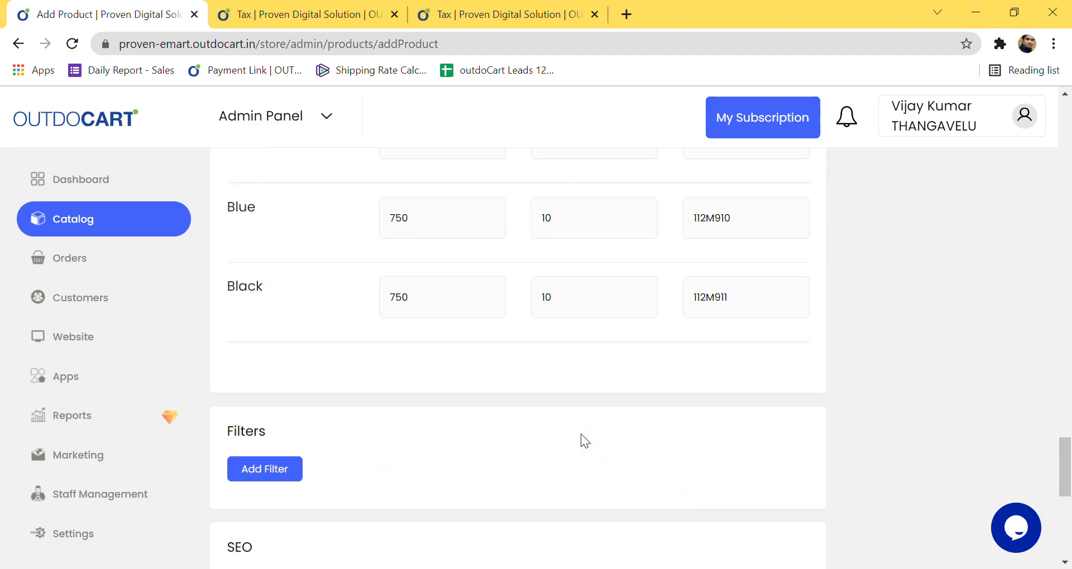
scroll(580, 434, down, 5)
click(323, 291)
key(ctrl+a)
key(ctrl+v)
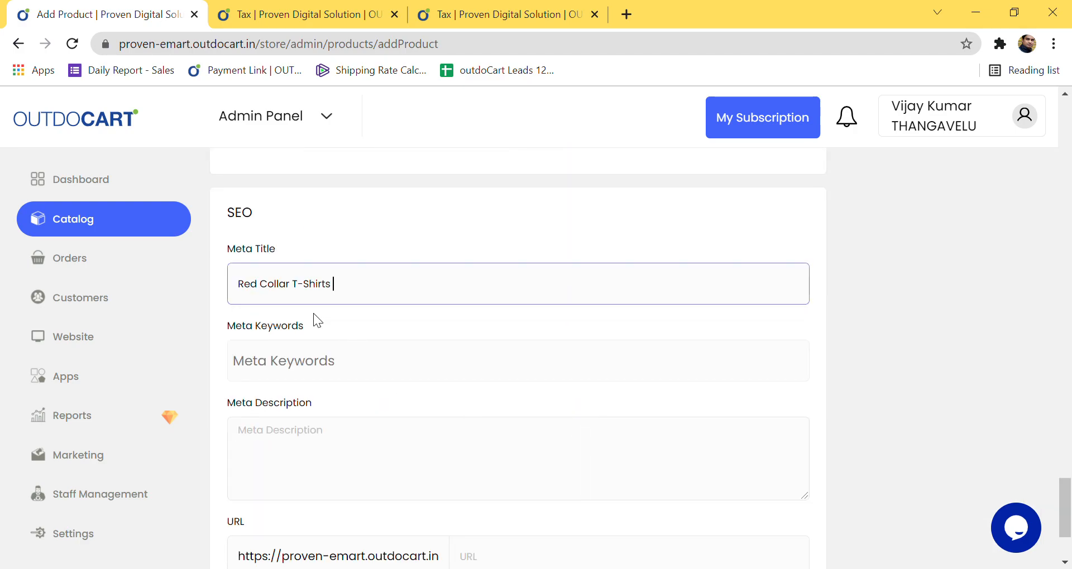
Step: Add meta keyword tags Red, Collar and Tshirts
click(299, 362)
text(Red)
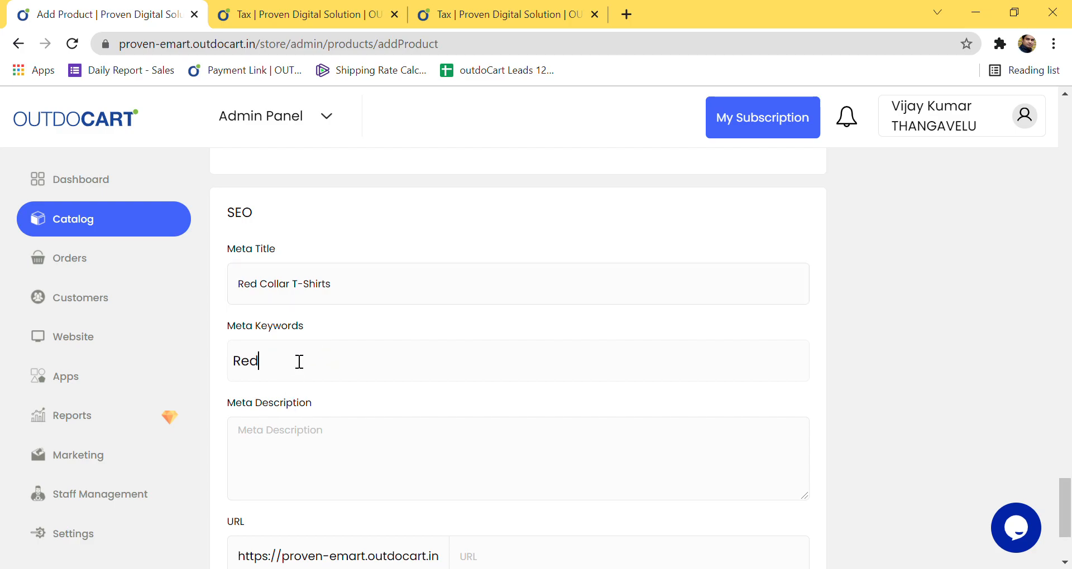
key(Return)
text(Col)
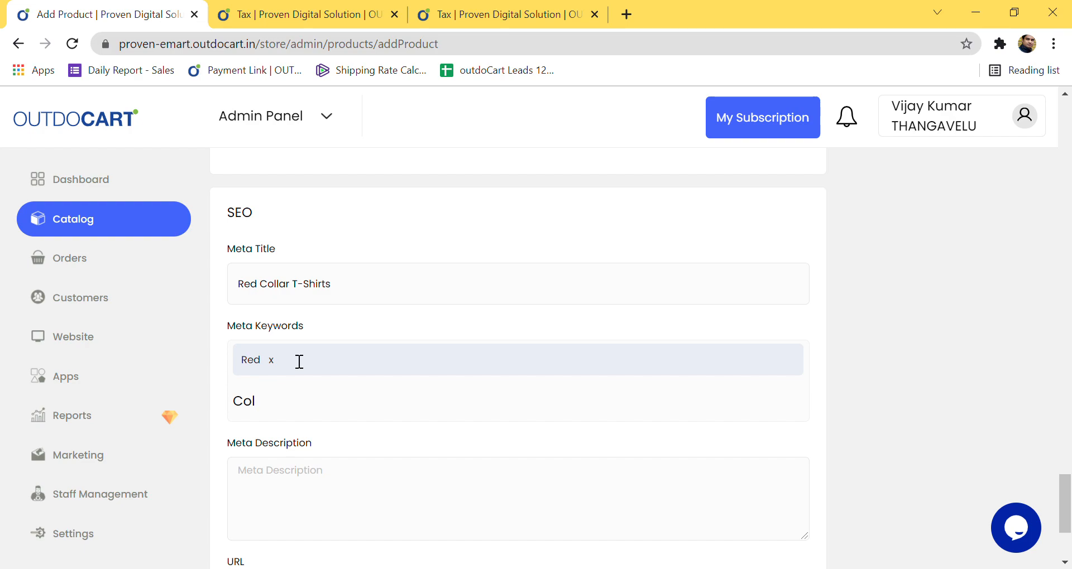
text(lar)
key(Return)
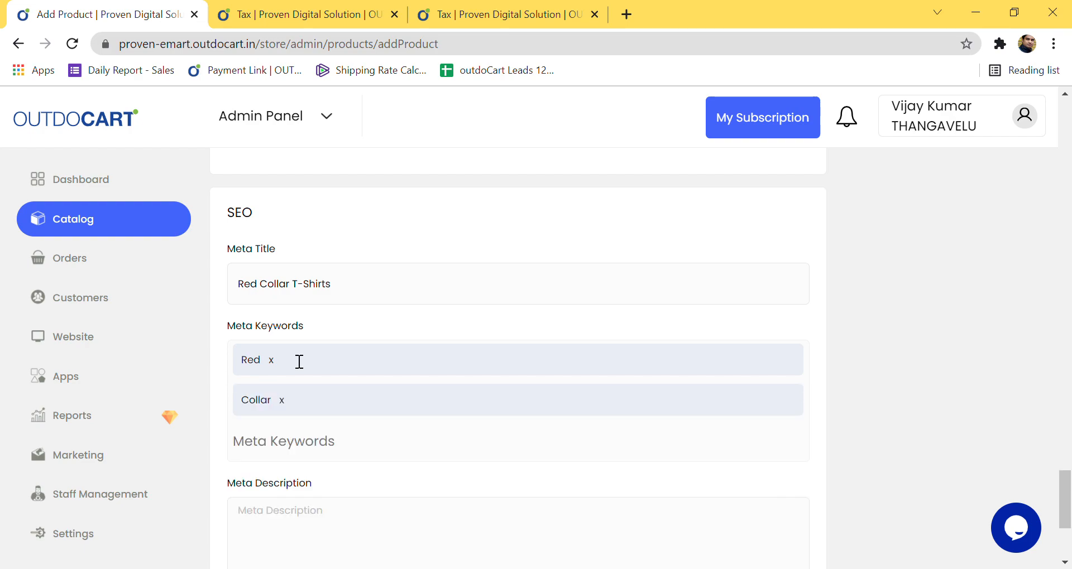
text(Tshi)
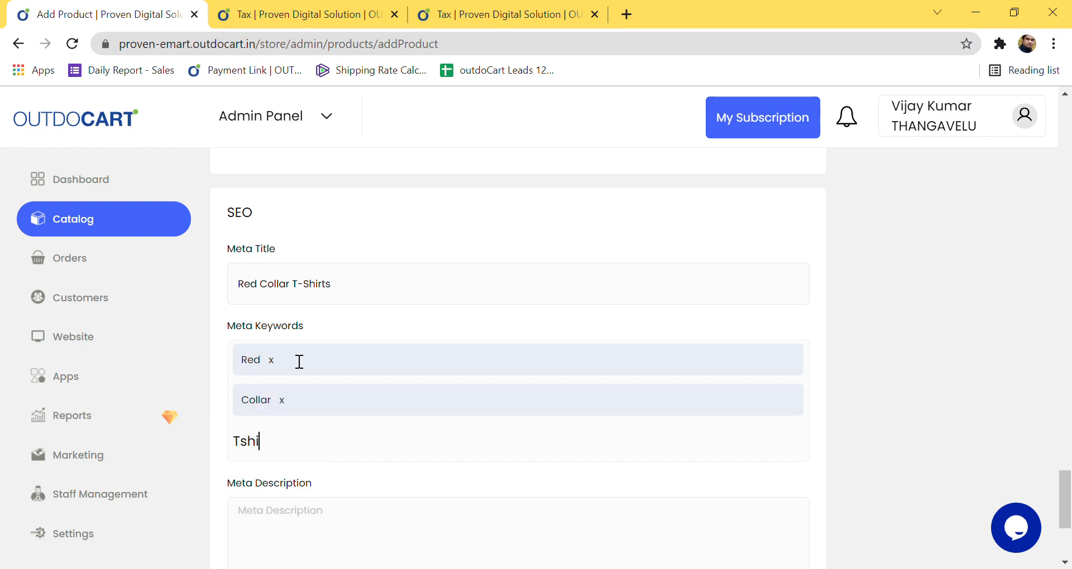
text(rts)
key(Return)
scroll(337, 474, down, 3)
Step: Use 'Red Collar T-Shirts' as both the meta description and the URL slug
click(311, 426)
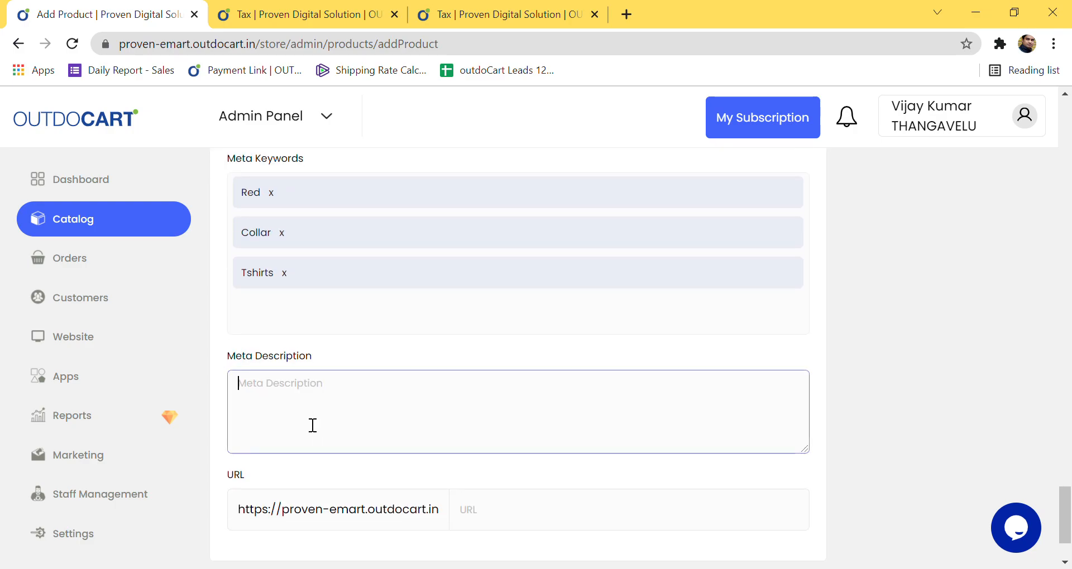
key(ctrl+v)
click(491, 520)
key(ctrl+v)
Step: Edit the URL slug into lowercase form, recollart-shirts
click(481, 516)
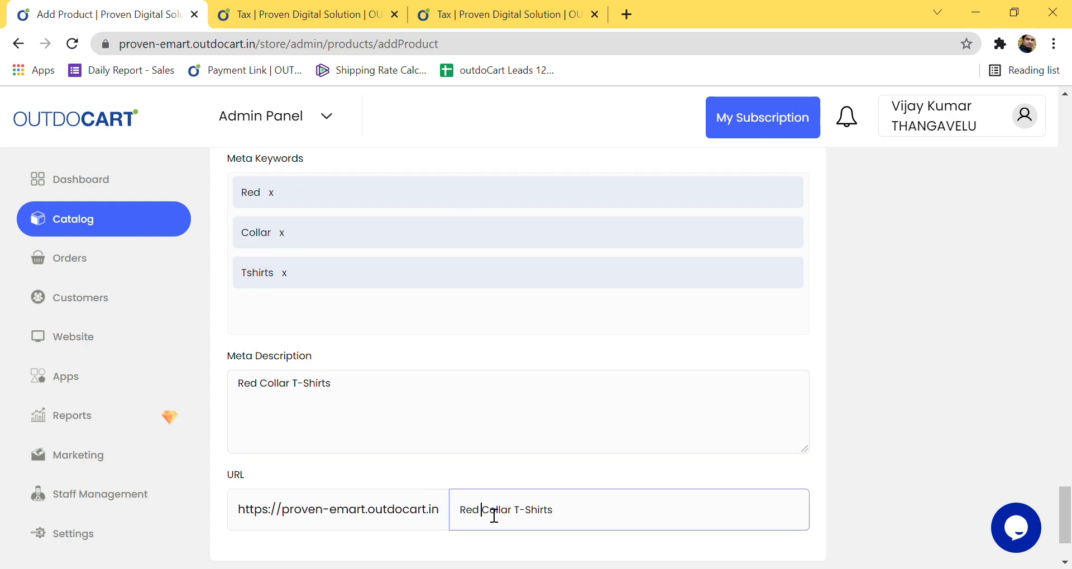
key(BackSpace)
key(Delete)
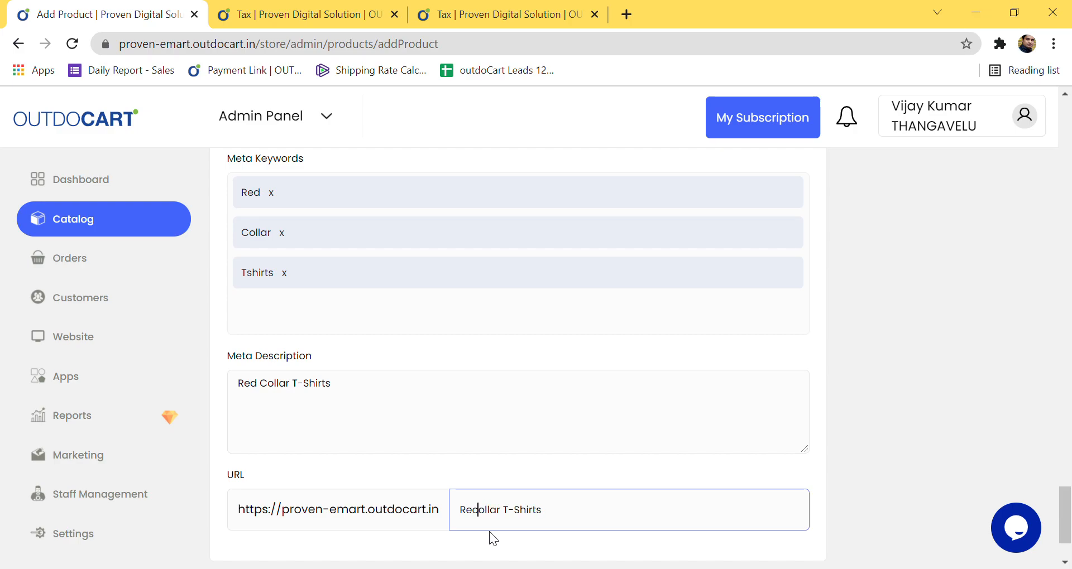
key(Delete)
text(r)
key(Right)
key(Right)
key(Right)
key(Right)
key(Right)
key(Right)
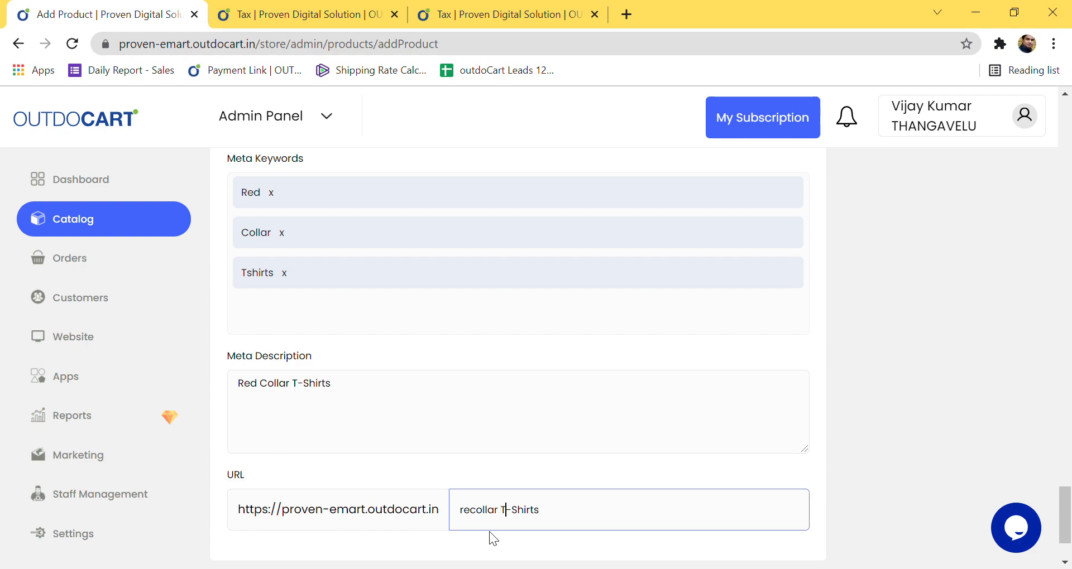
key(BackSpace)
key(BackSpace)
text(t)
key(Delete)
text(s)
scroll(799, 472, up, 20)
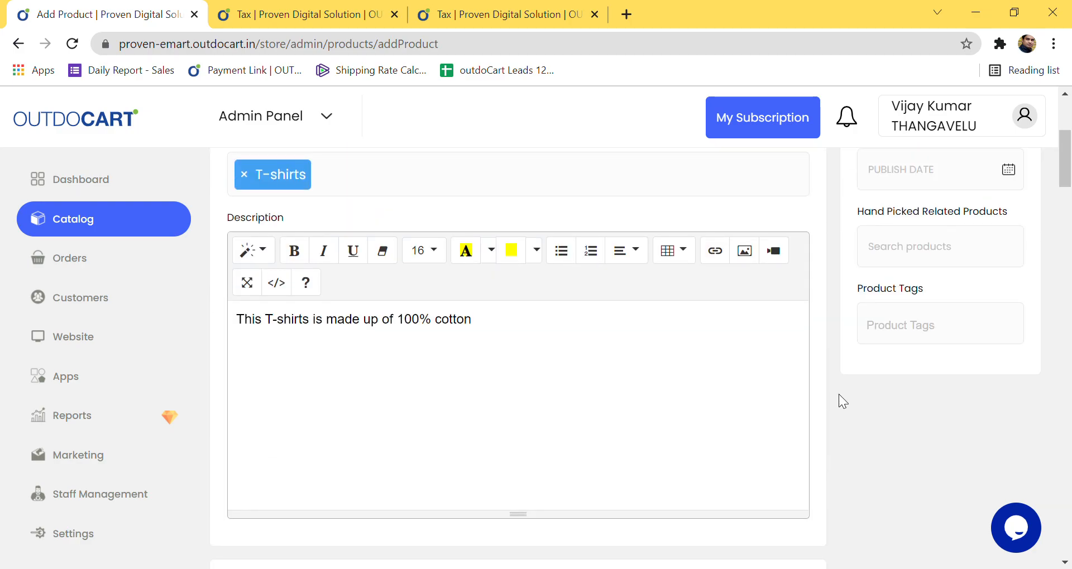
Step: Save the Red Collar T-Shirts product and briefly expand the Catalog sidebar menu
click(962, 248)
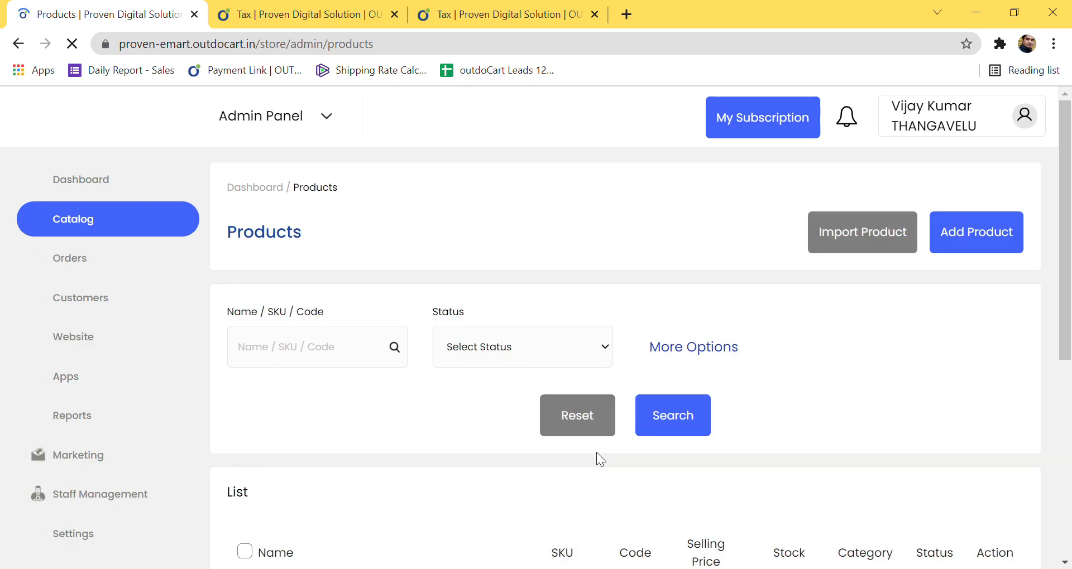
scroll(543, 460, down, 5)
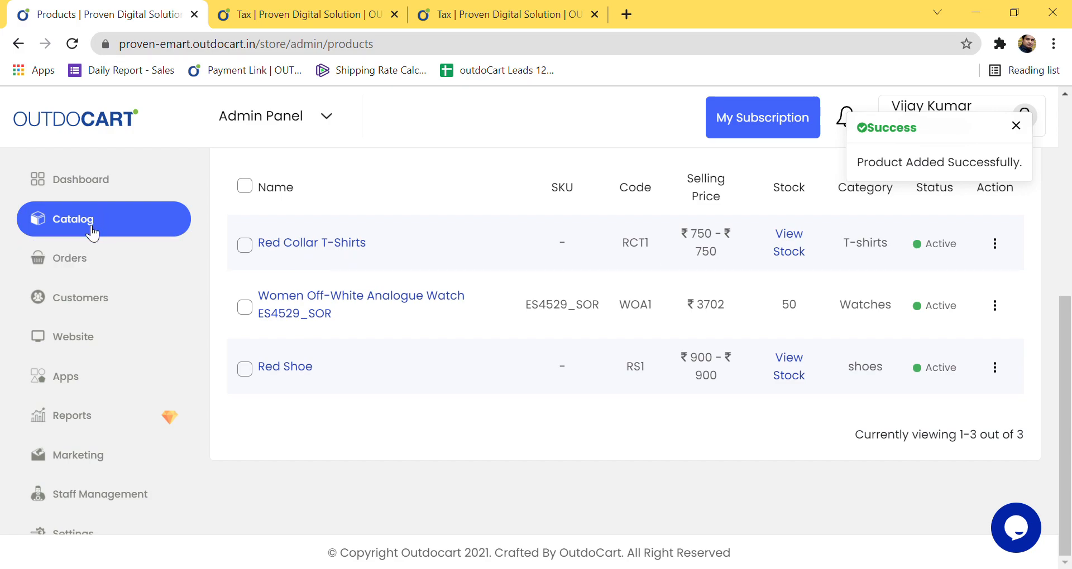
click(67, 220)
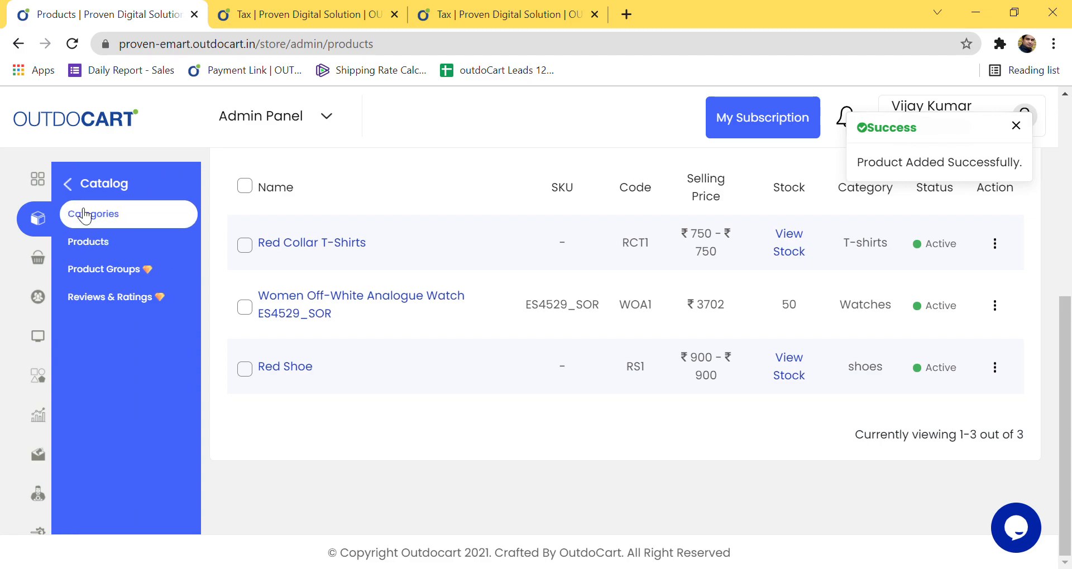
click(68, 185)
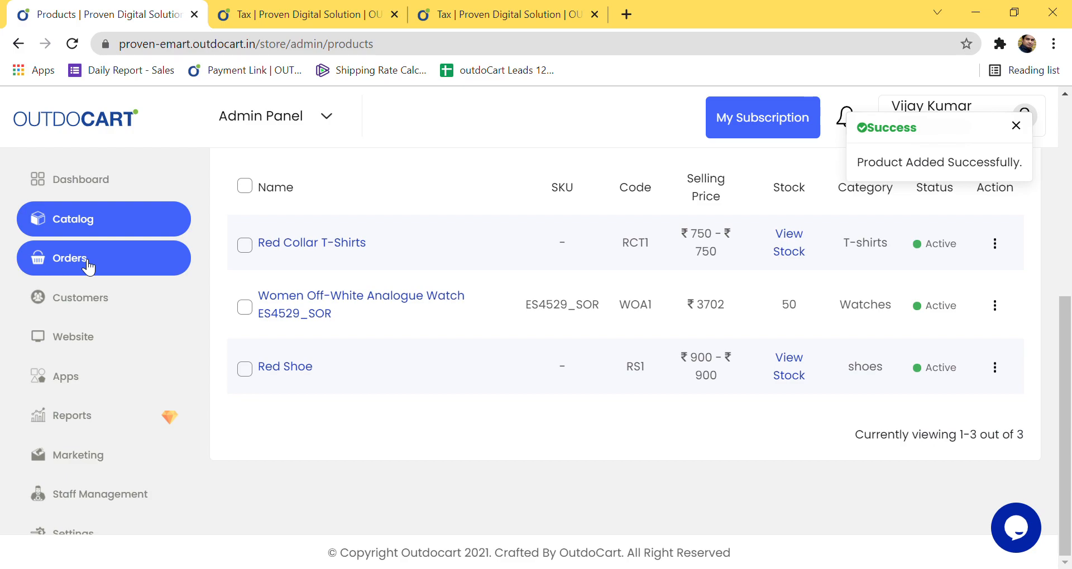
Step: View the empty Orders list, then expand the Customers sidebar menu
click(87, 262)
click(87, 216)
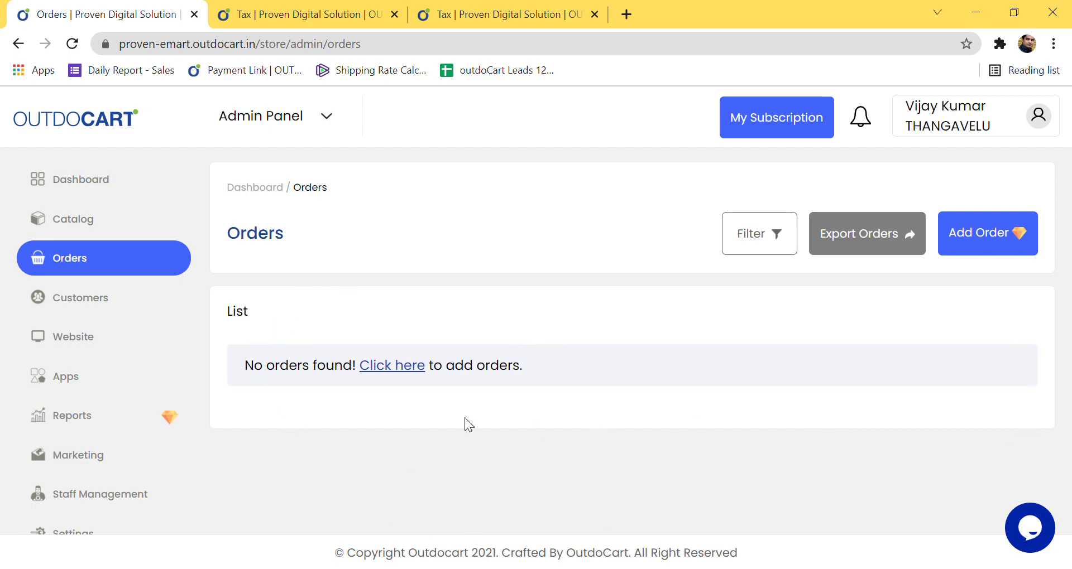
click(91, 312)
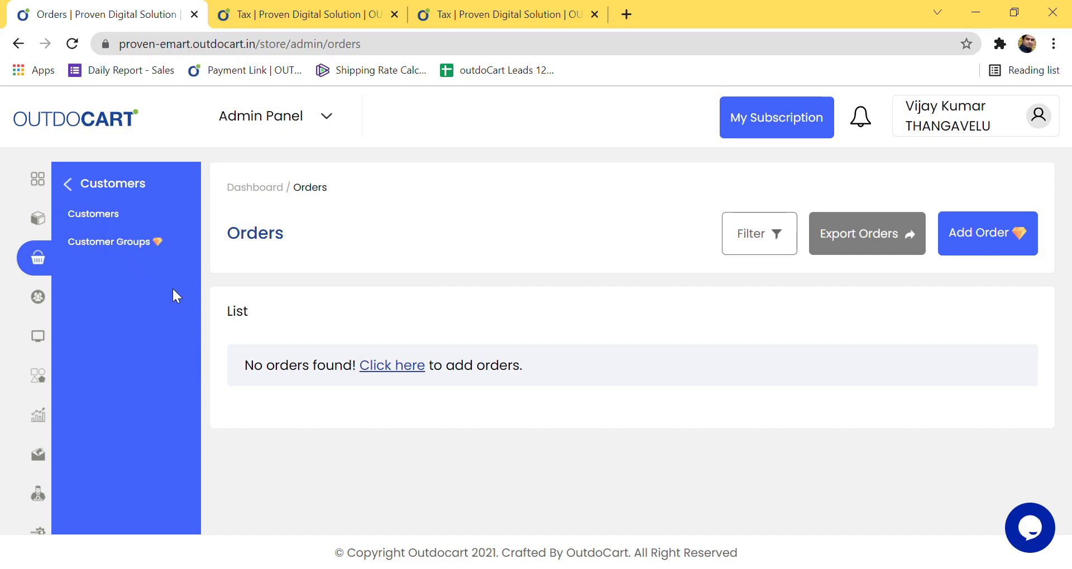
Step: Switch the second customer to Inactive, confirm, then set them back to Active
click(114, 217)
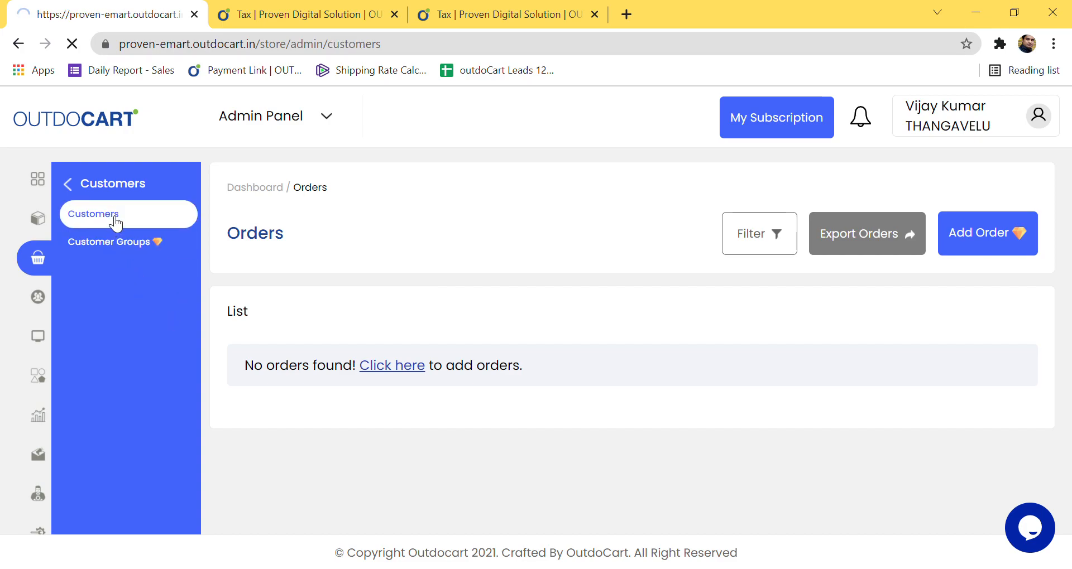
scroll(414, 361, down, 4)
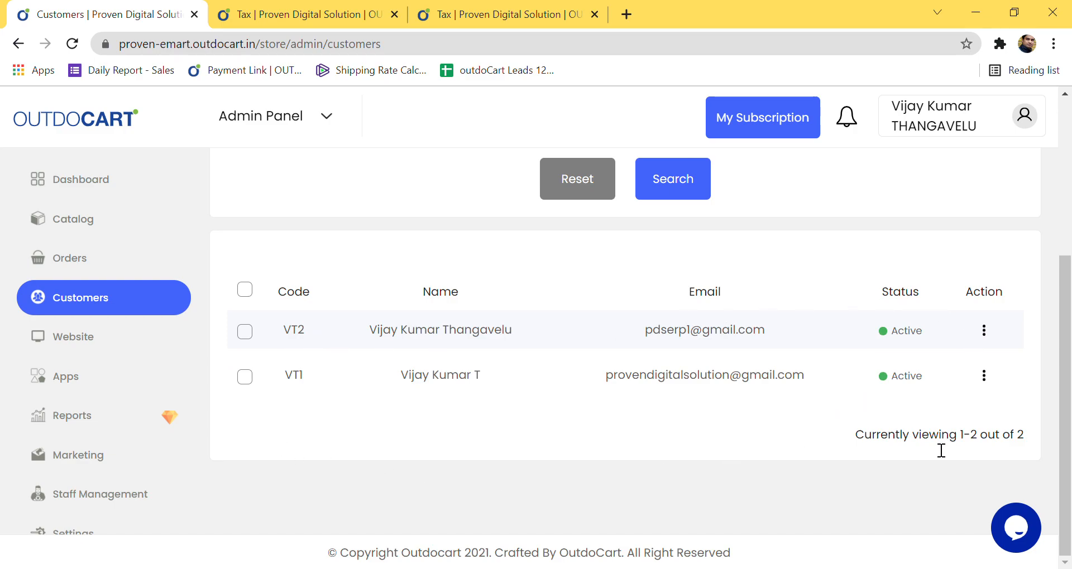
click(889, 379)
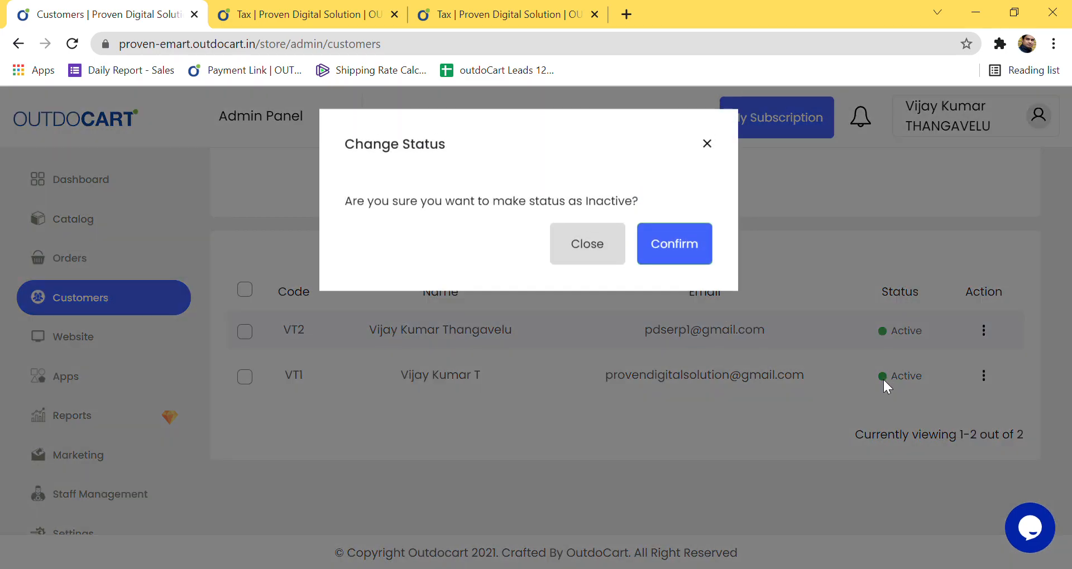
click(651, 259)
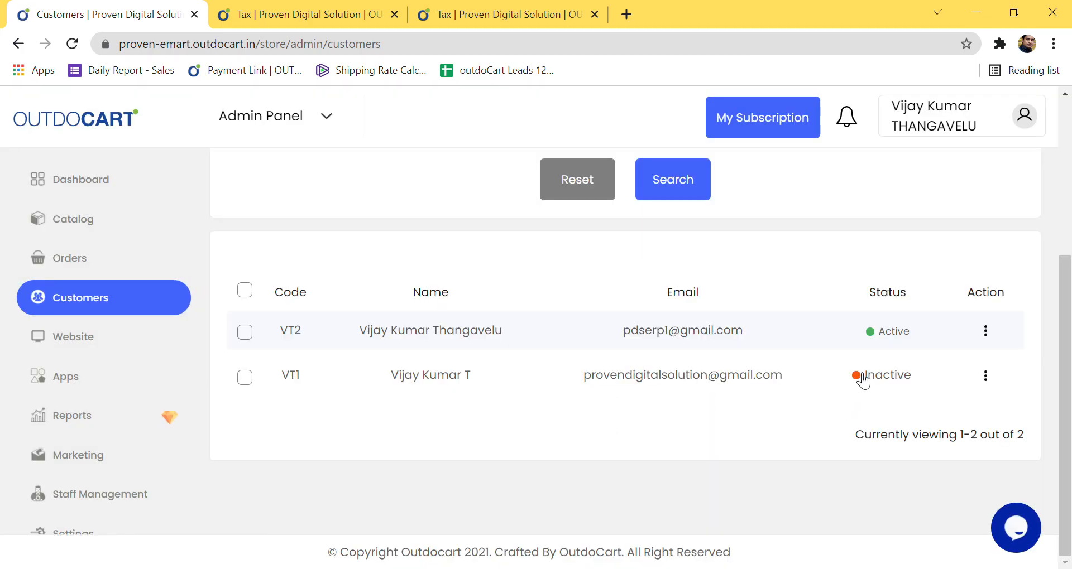
click(863, 375)
click(689, 249)
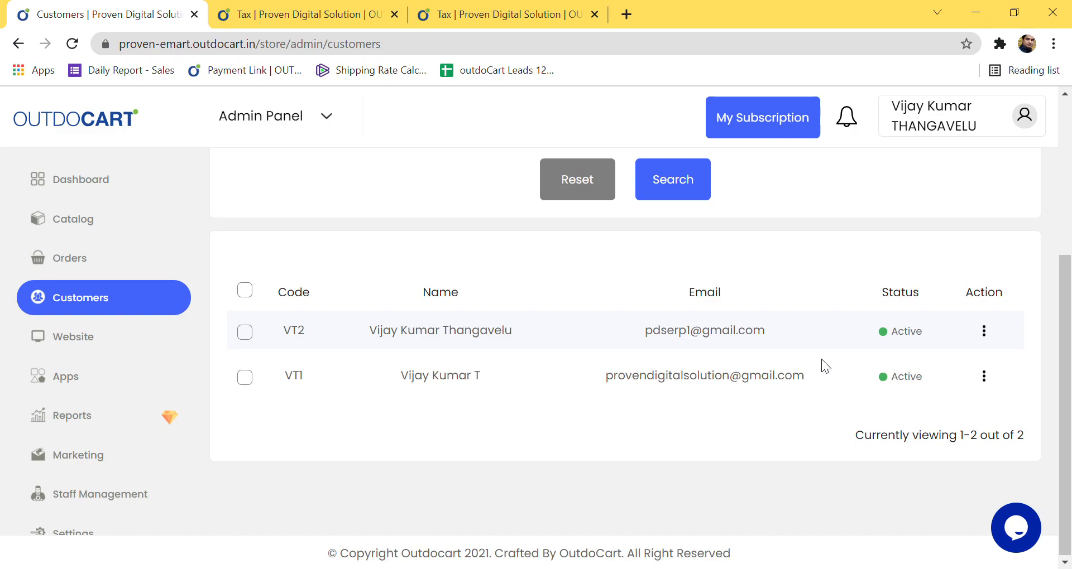
scroll(819, 431, up, 4)
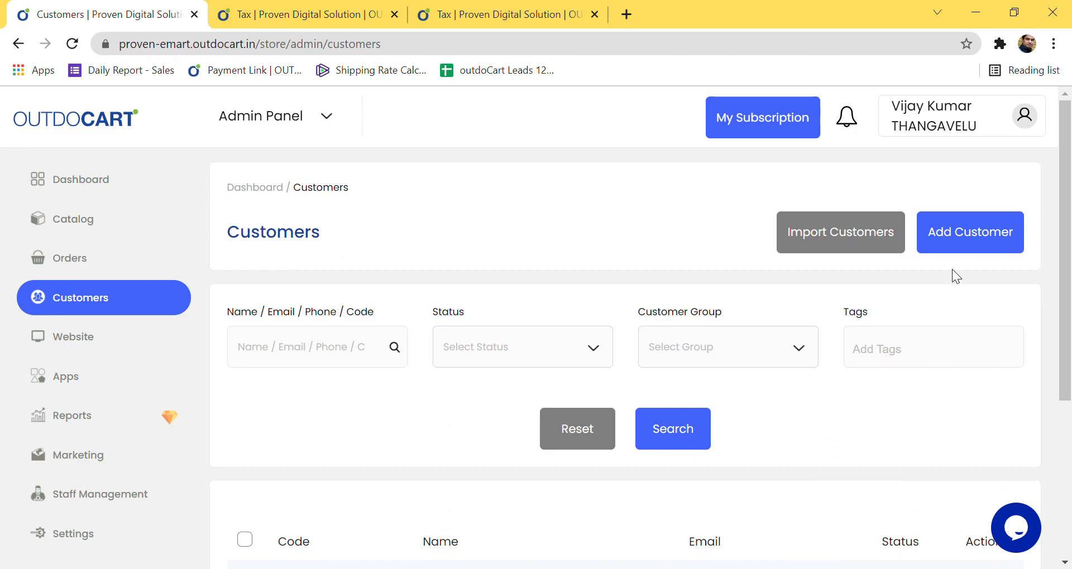
Step: Start a new customer and enter the first name, last name and a suggested email address
click(977, 252)
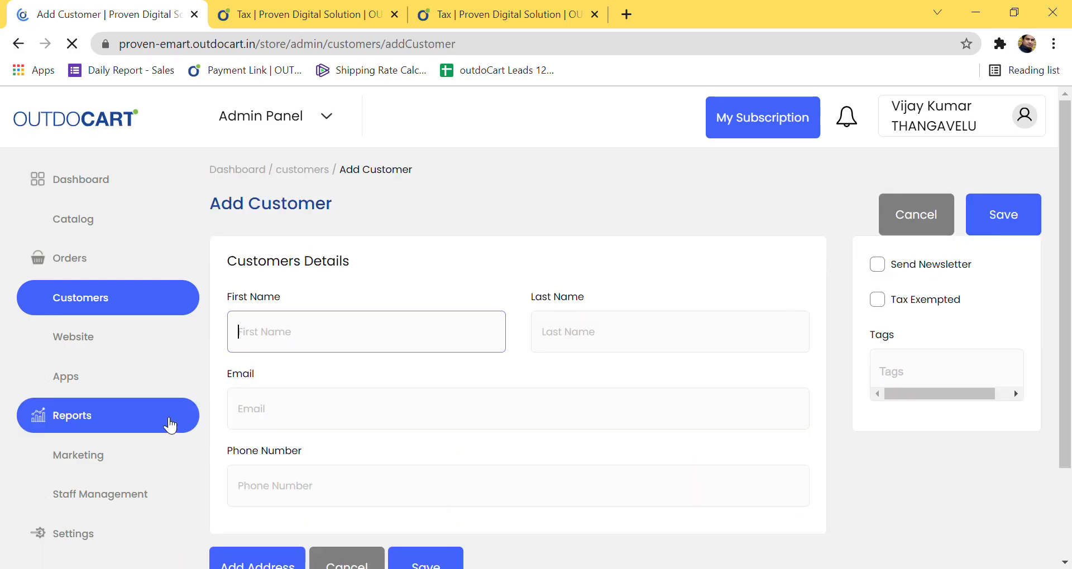
text(VKT)
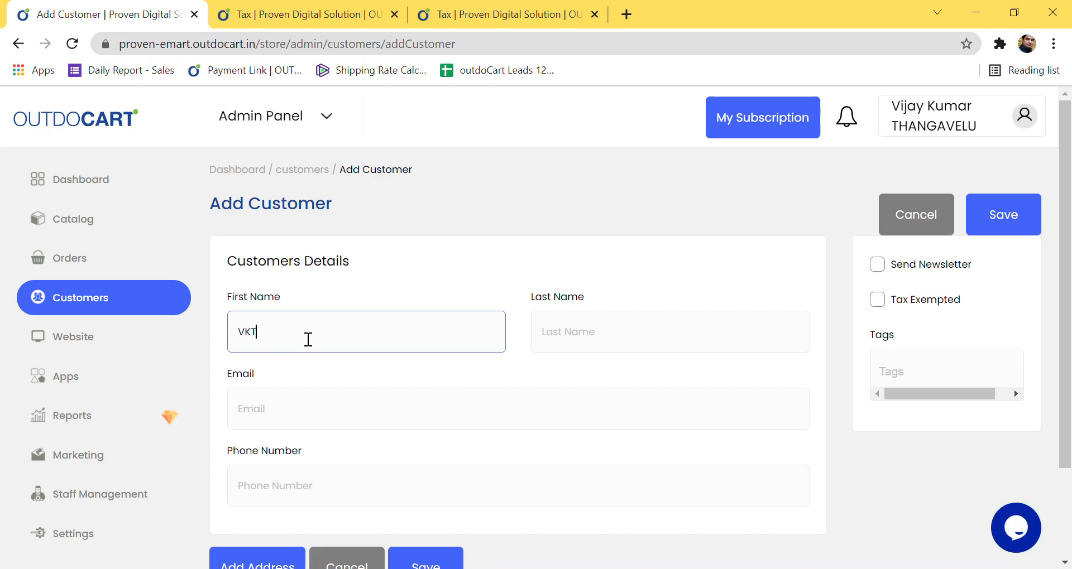
key(Tab)
text(T)
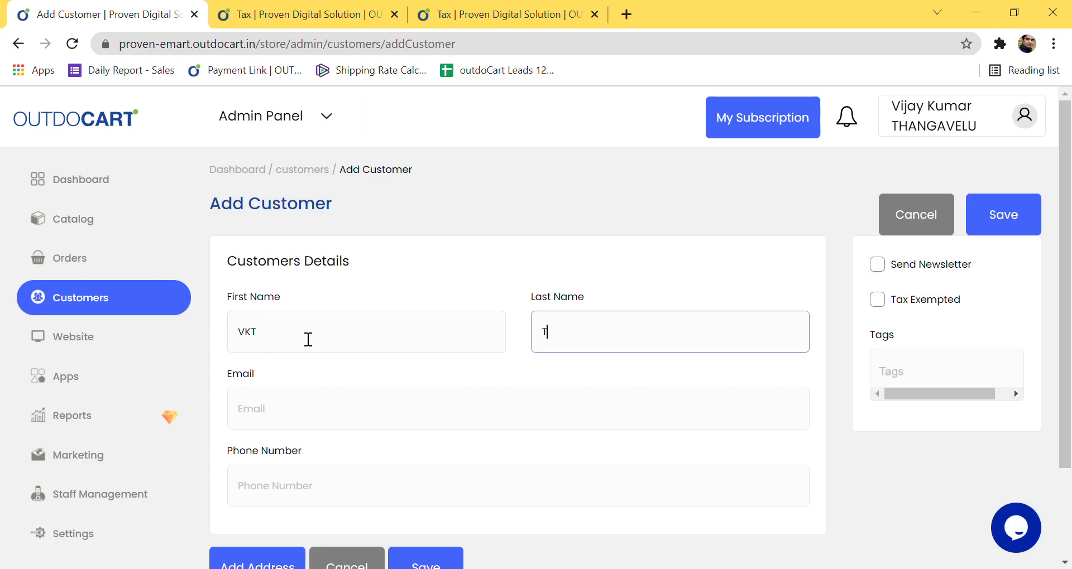
key(Tab)
text(test@)
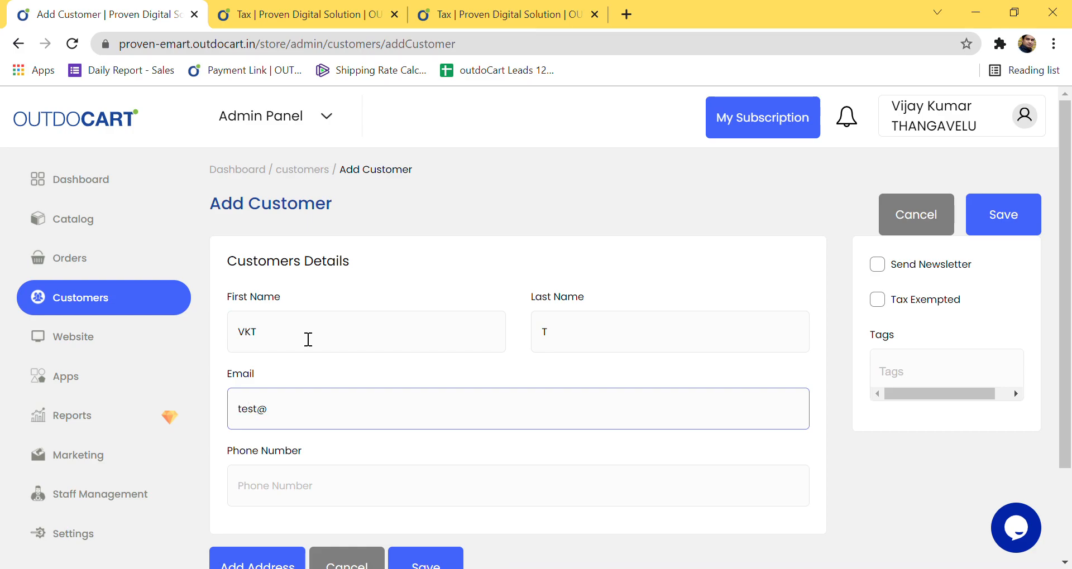
key(Down)
key(Return)
Step: Add the customer's phone number, save the third customer, and reload the Customers list
click(295, 485)
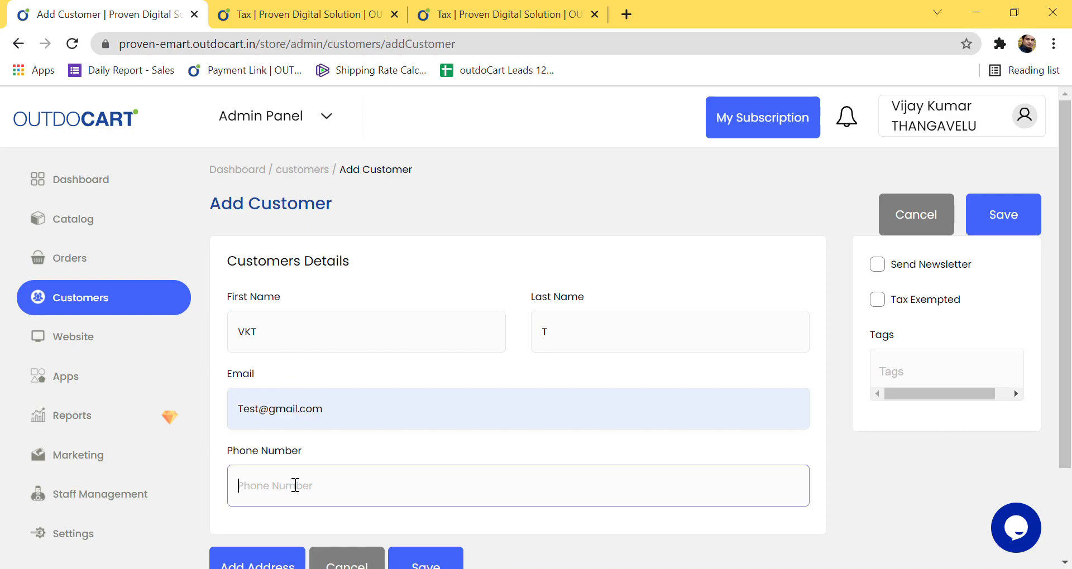
text(9876543210)
scroll(359, 472, down, 2)
click(426, 453)
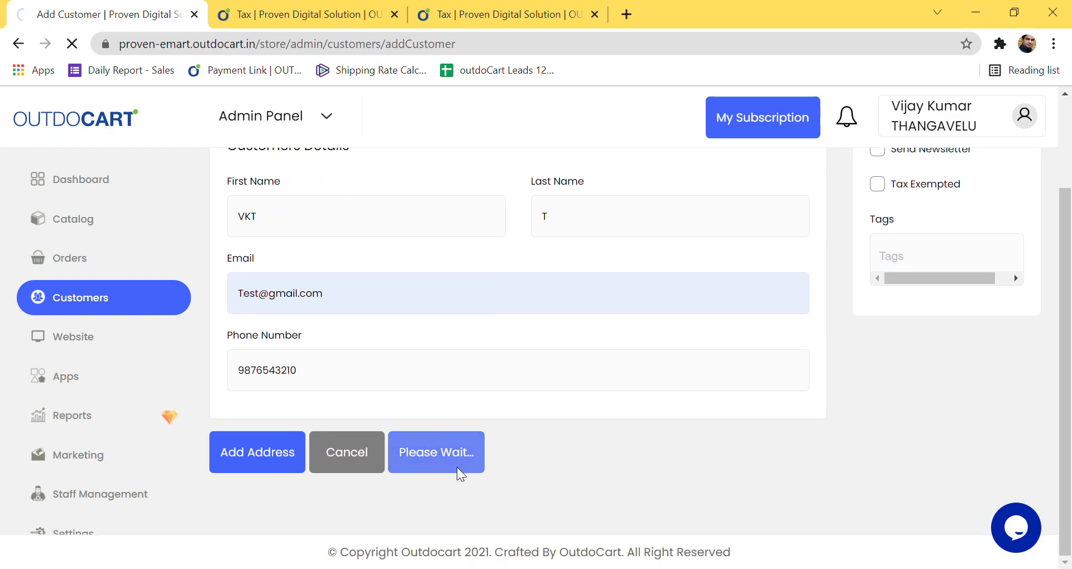
scroll(421, 441, down, 5)
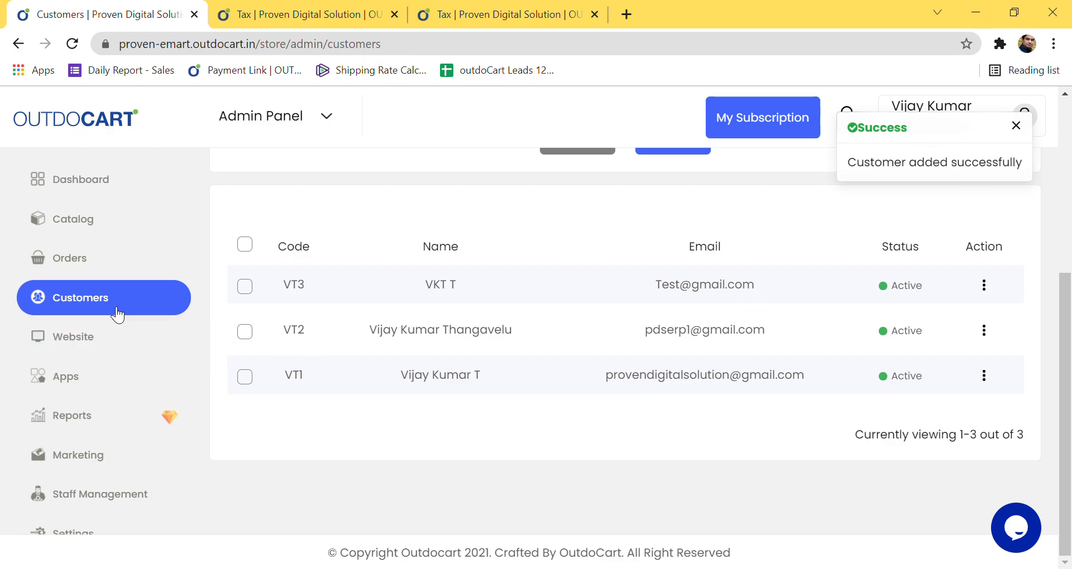
click(69, 301)
click(98, 214)
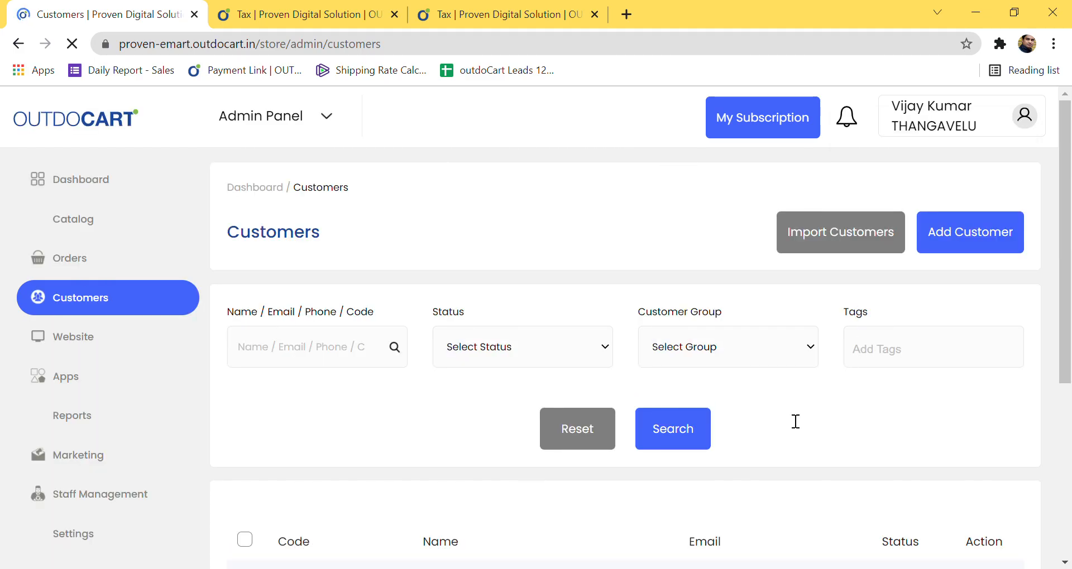
Step: Search the Customers list by the customer's name in the Name / Email / Phone / Code field
click(299, 364)
click(298, 394)
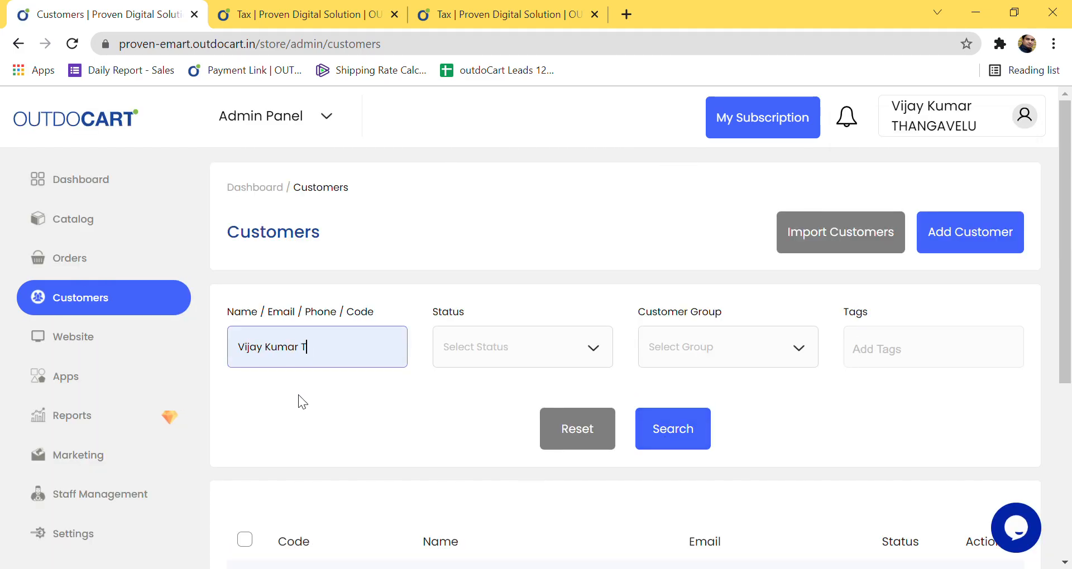
scroll(436, 418, down, 2)
click(702, 276)
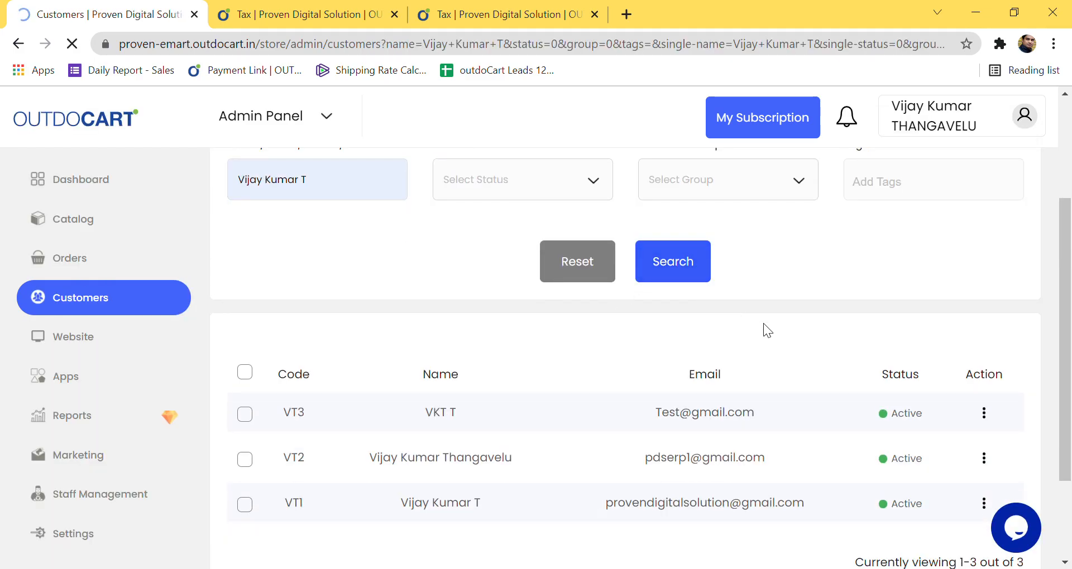
scroll(513, 433, down, 3)
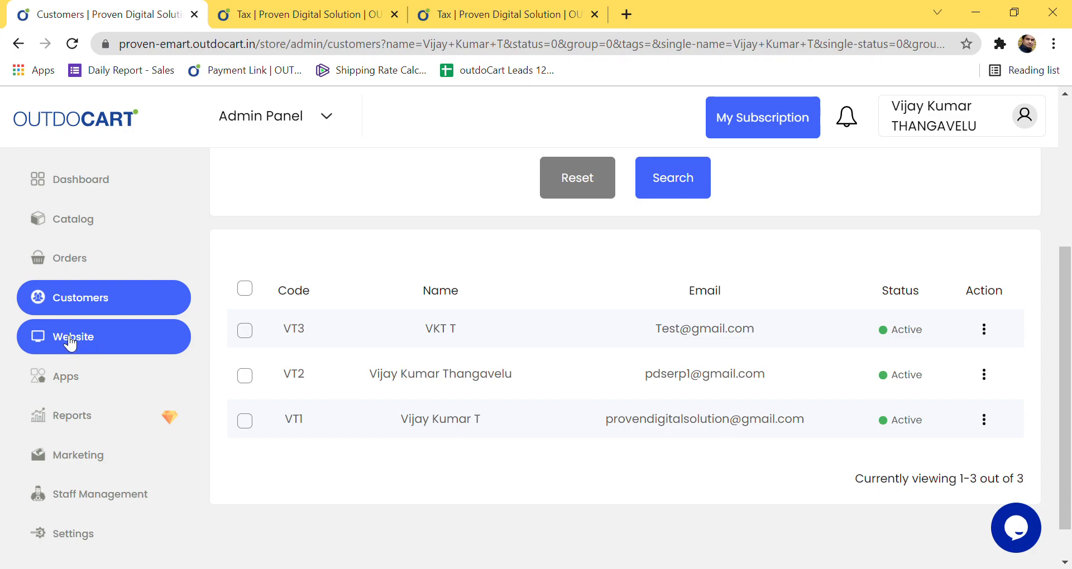
Step: Open Apps and review its sections, highlighting the Shipping Aggregators heading
click(77, 383)
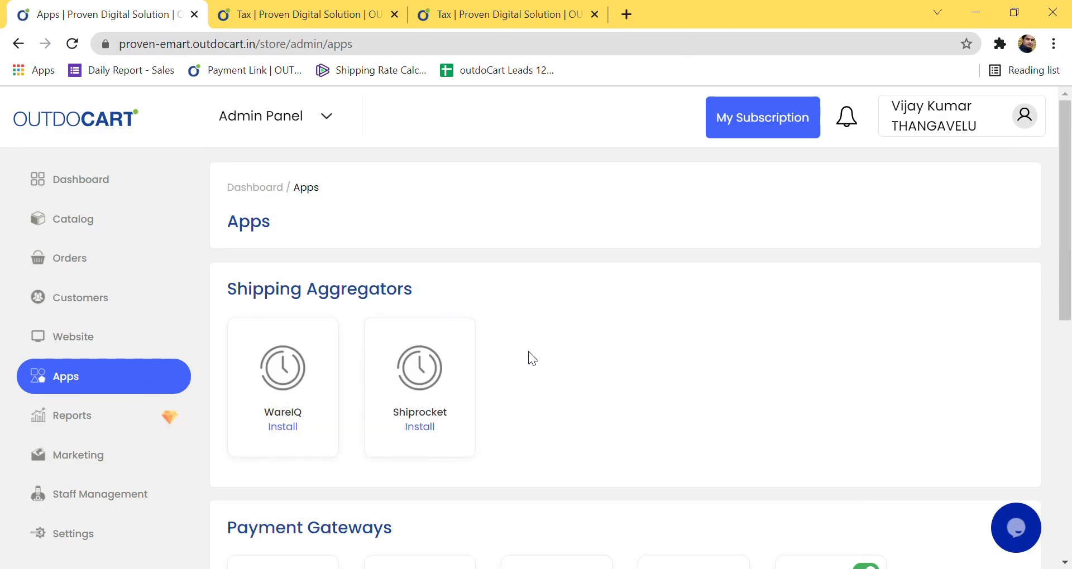
scroll(647, 299, down, 9)
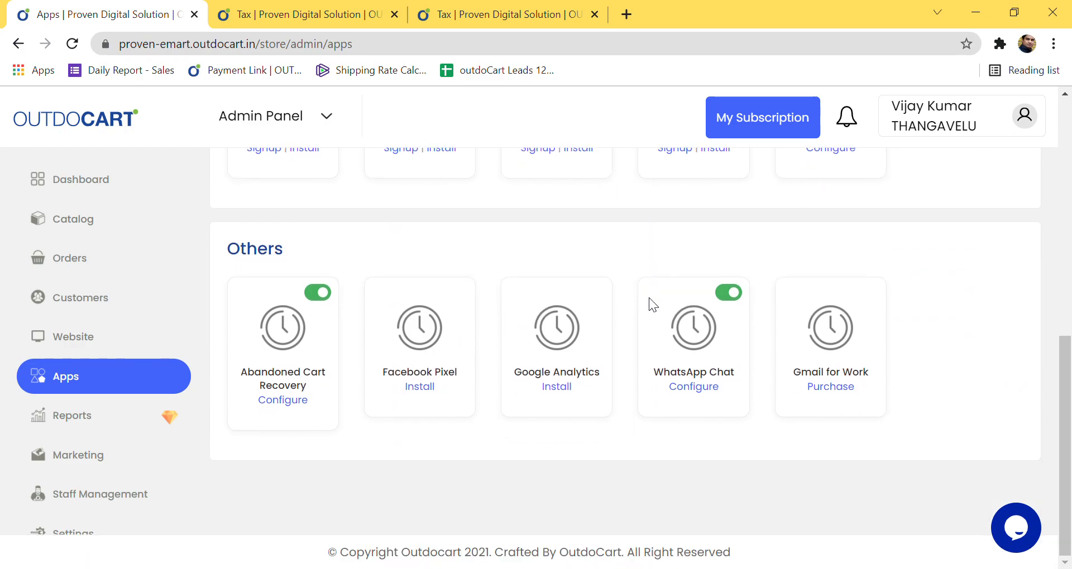
scroll(652, 309, up, 7)
scroll(651, 309, up, 1)
scroll(651, 309, down, 2)
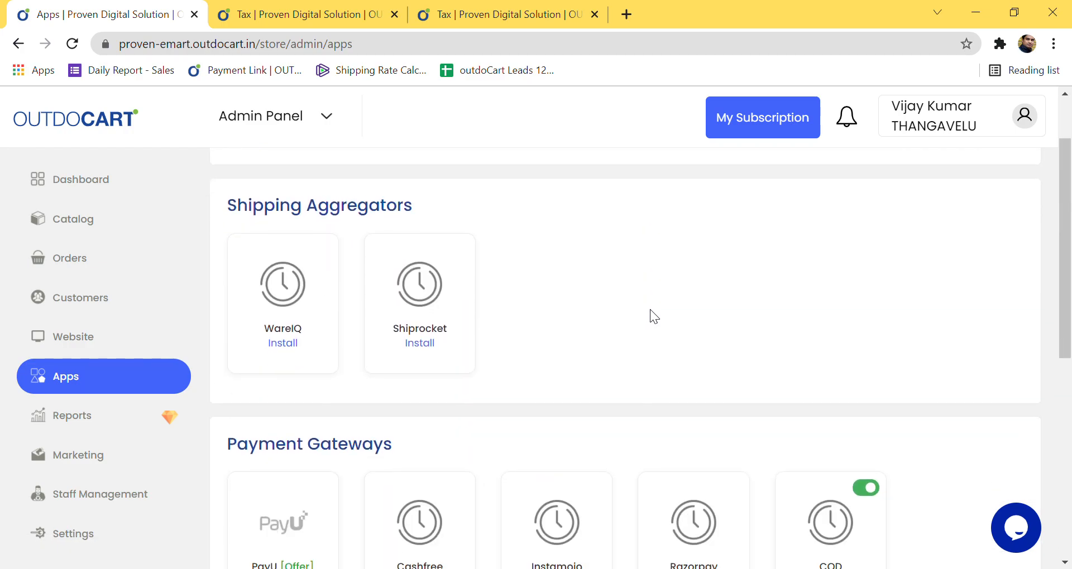
scroll(650, 309, up, 1)
drag(225, 205, 427, 208)
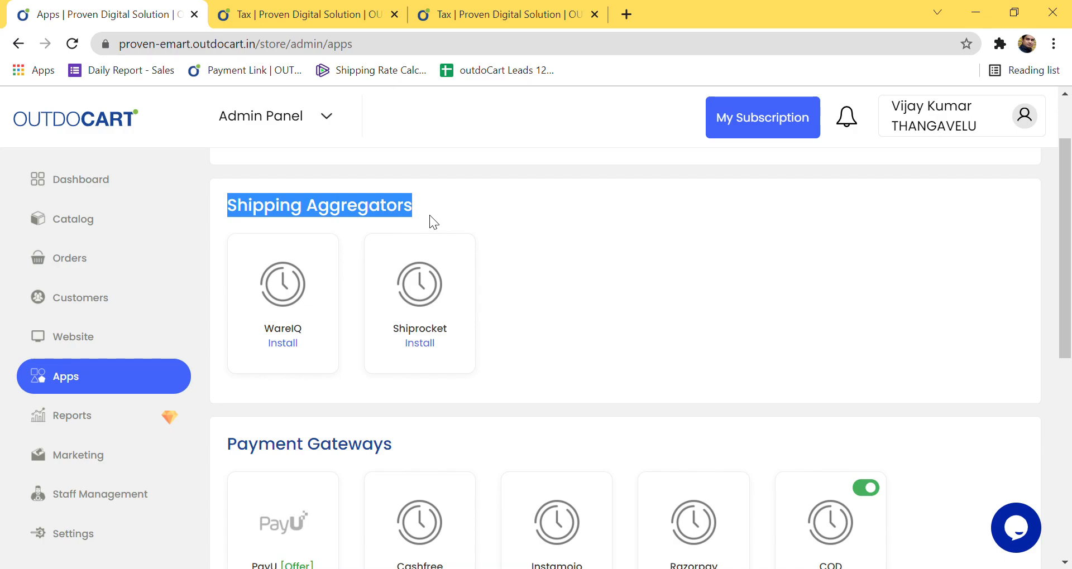
click(430, 215)
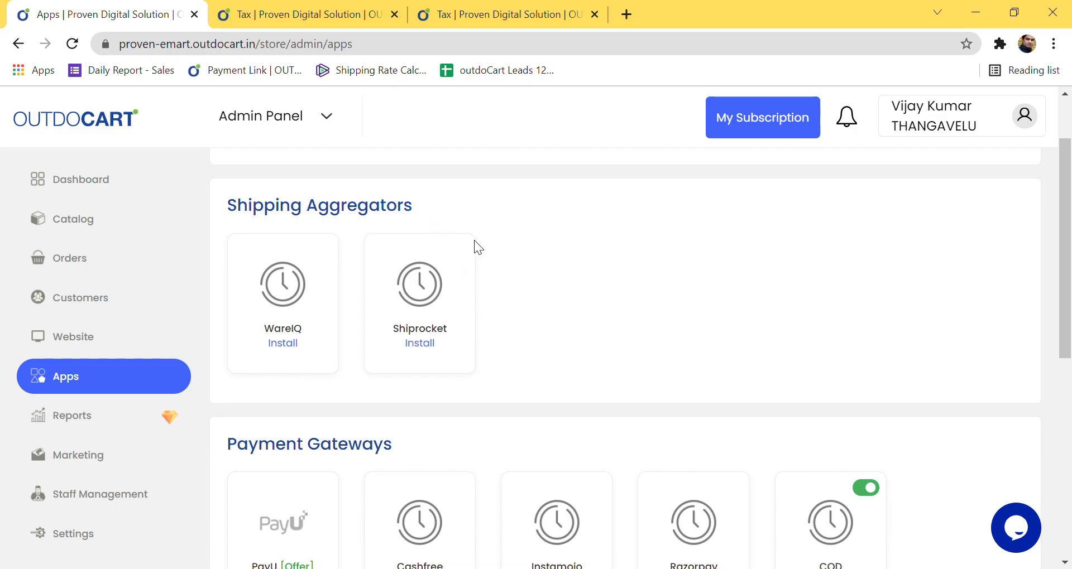
drag(224, 207, 417, 217)
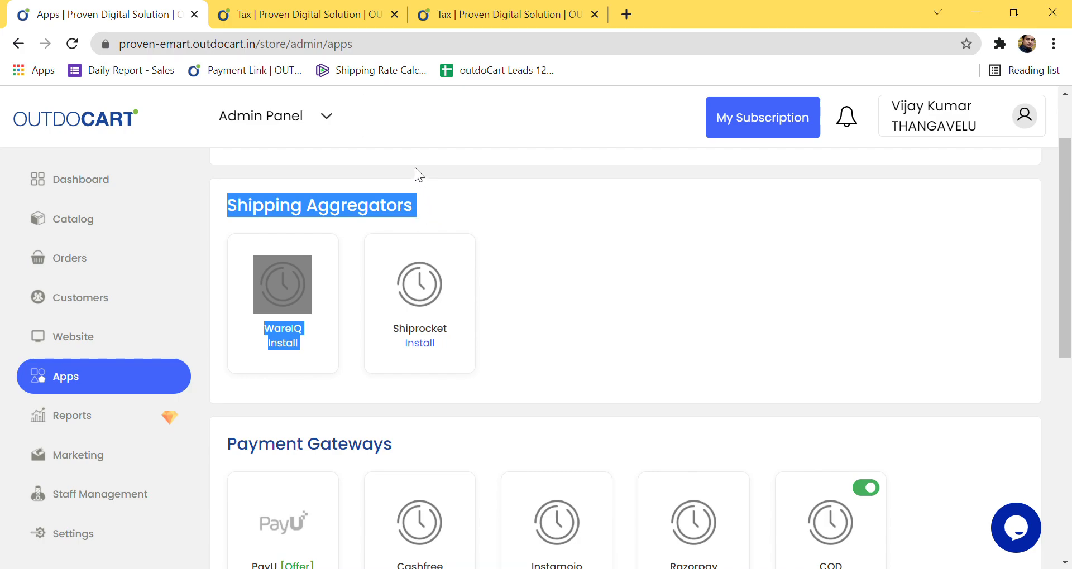
click(579, 284)
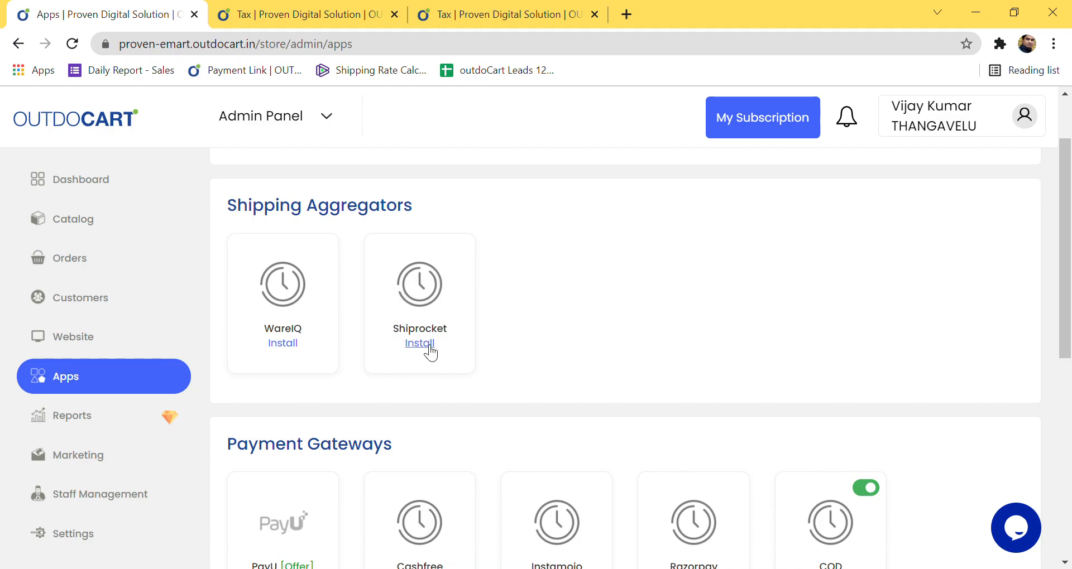
click(430, 352)
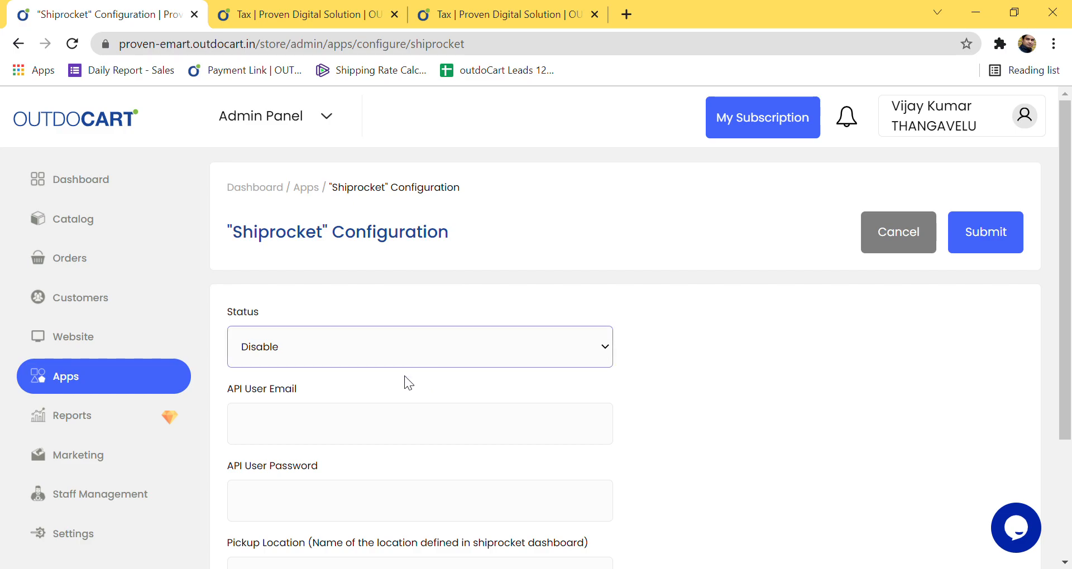
click(366, 375)
scroll(559, 402, down, 3)
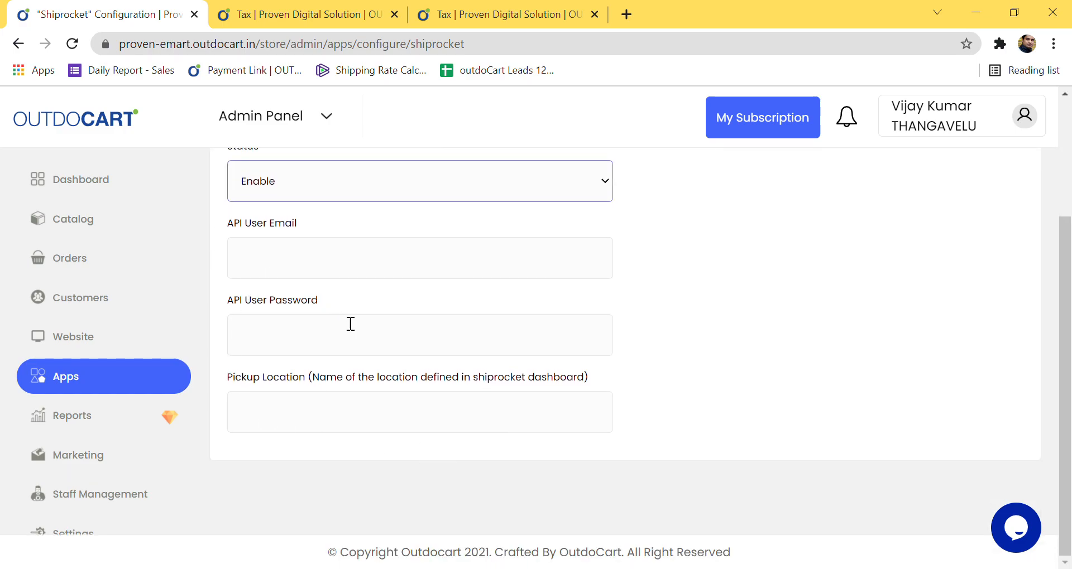
scroll(343, 320, up, 2)
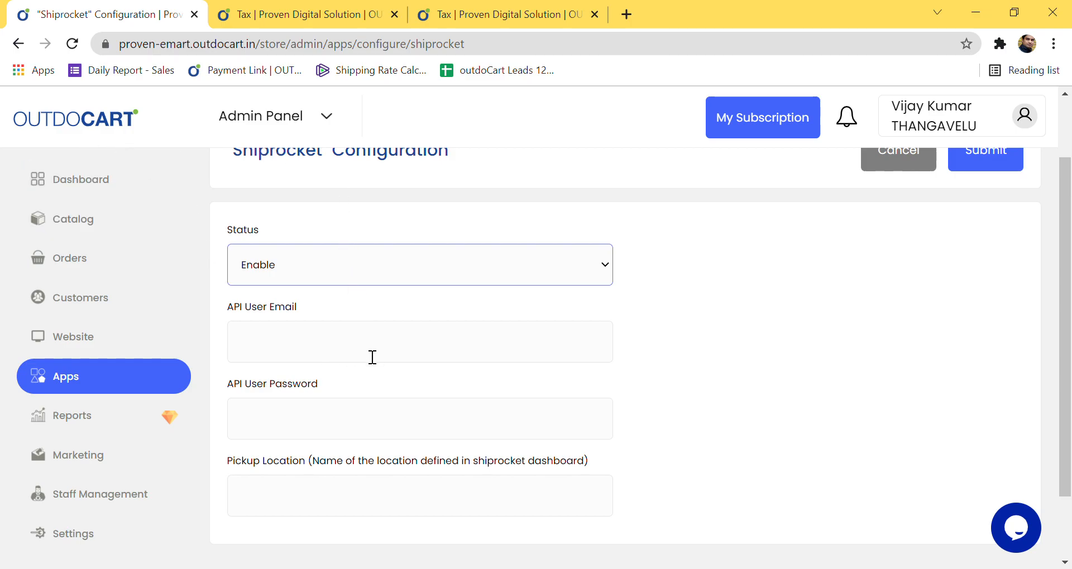
click(296, 306)
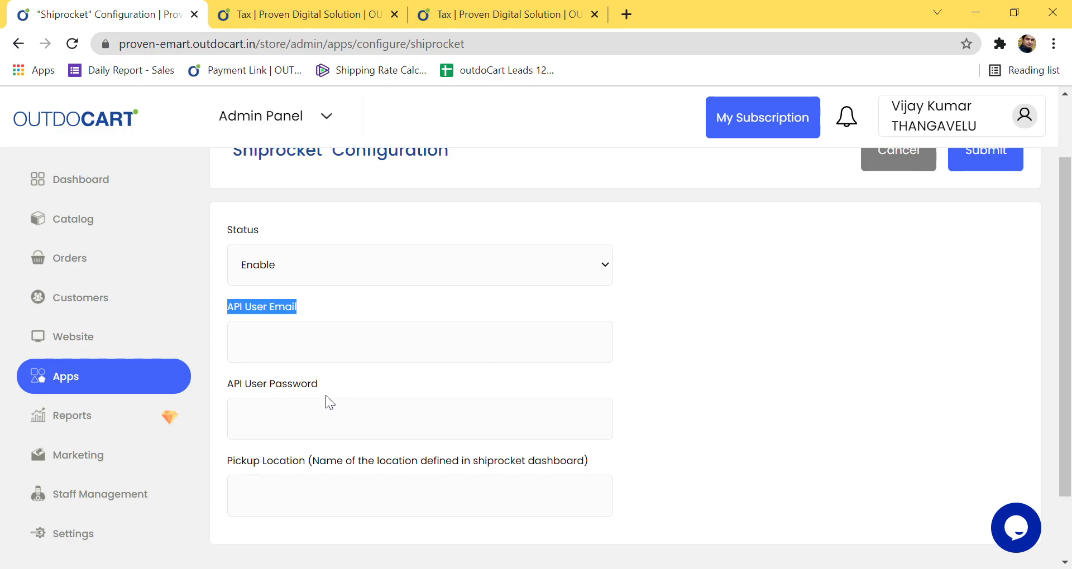
drag(323, 386, 275, 383)
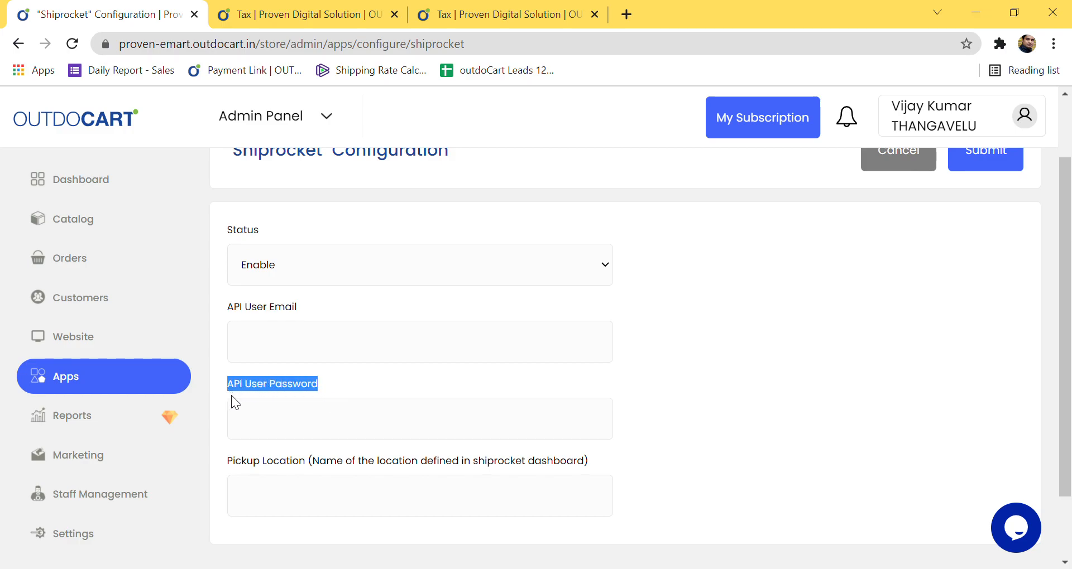
drag(228, 464, 304, 468)
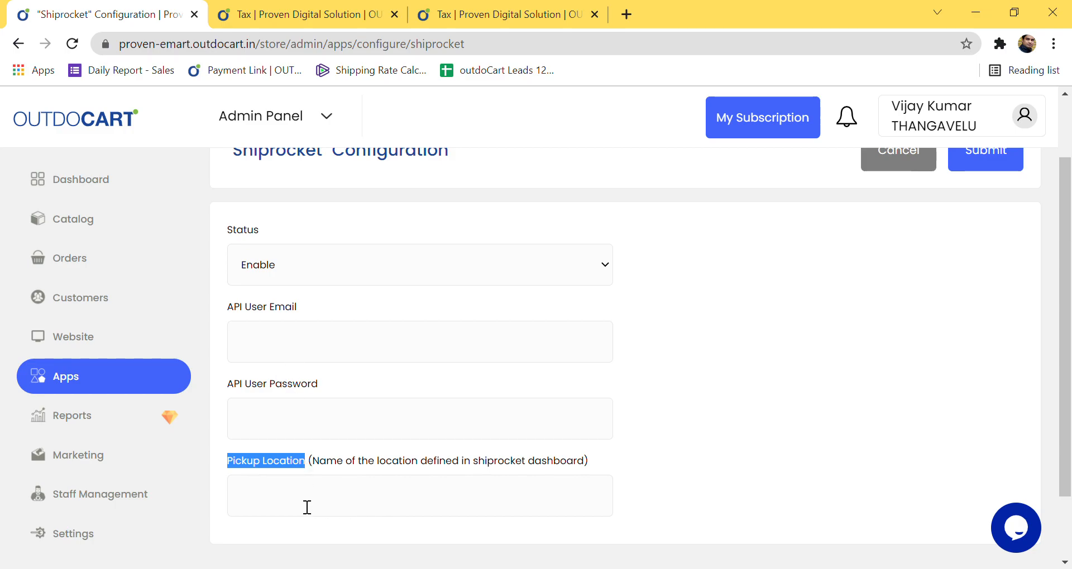
scroll(1000, 309, up, 2)
click(1005, 240)
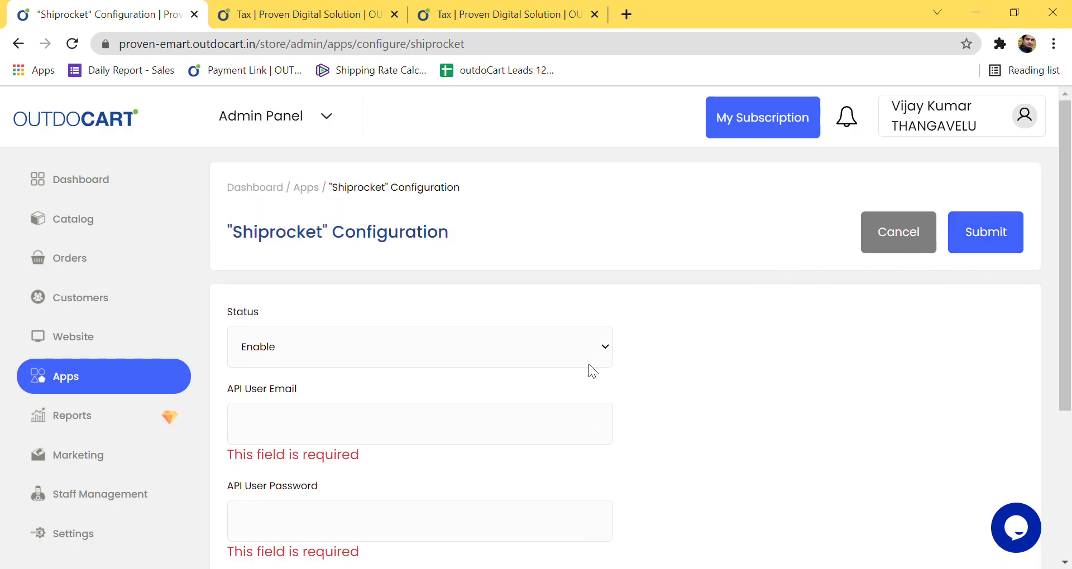
click(431, 396)
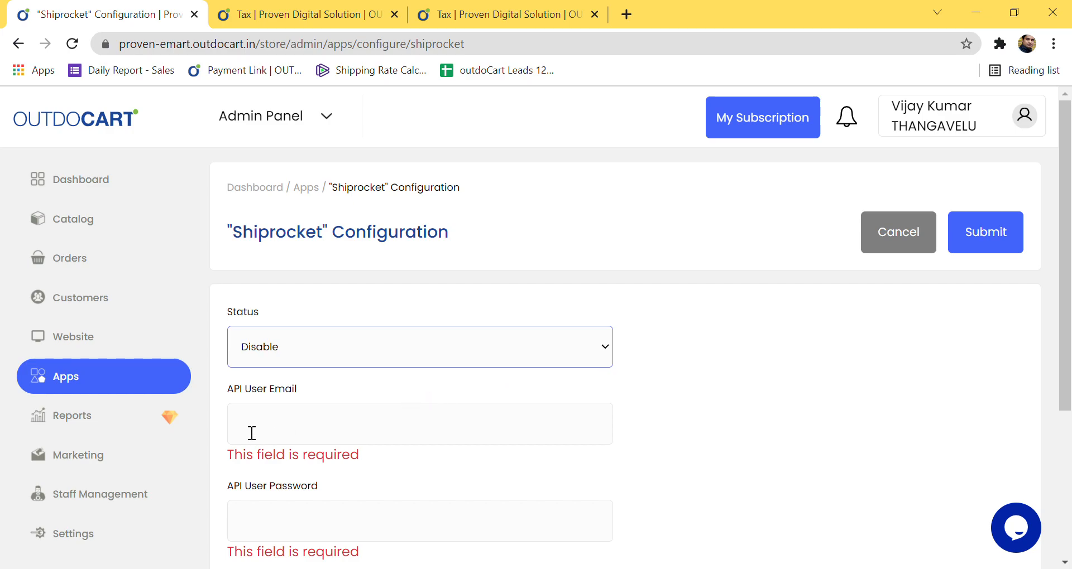
click(1014, 245)
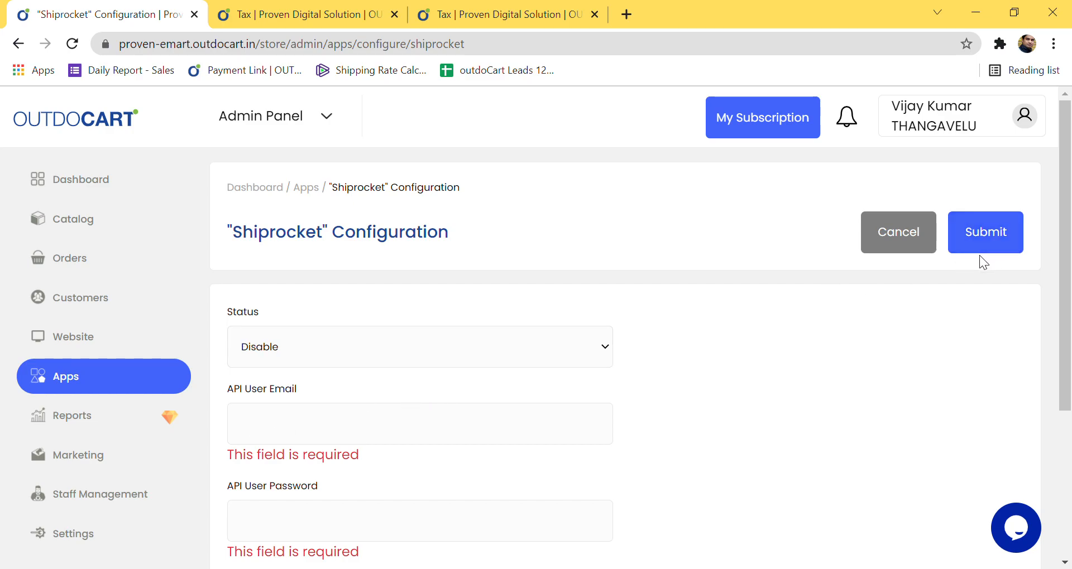
click(887, 246)
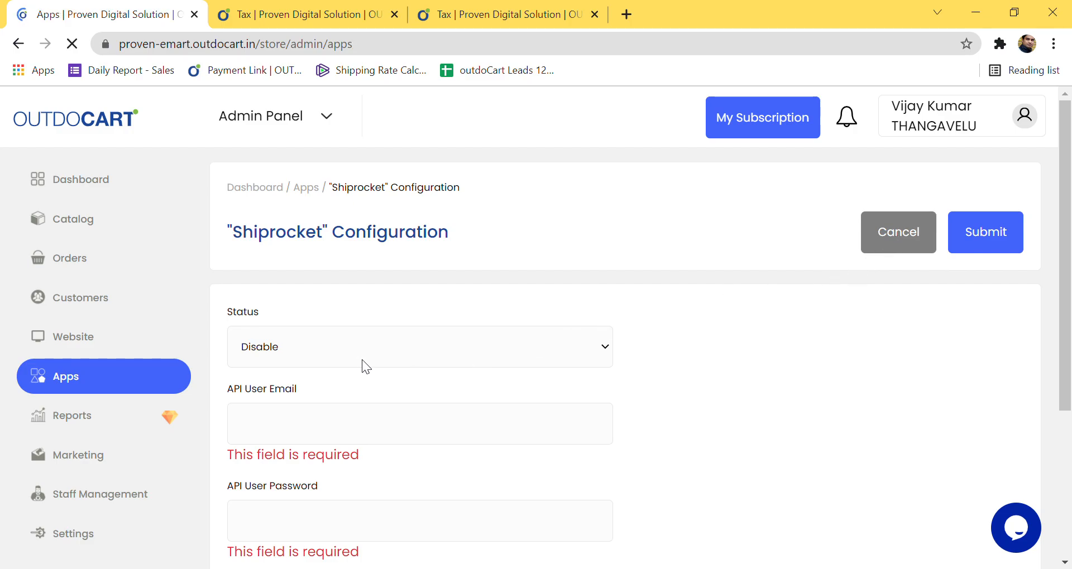
scroll(535, 352, down, 3)
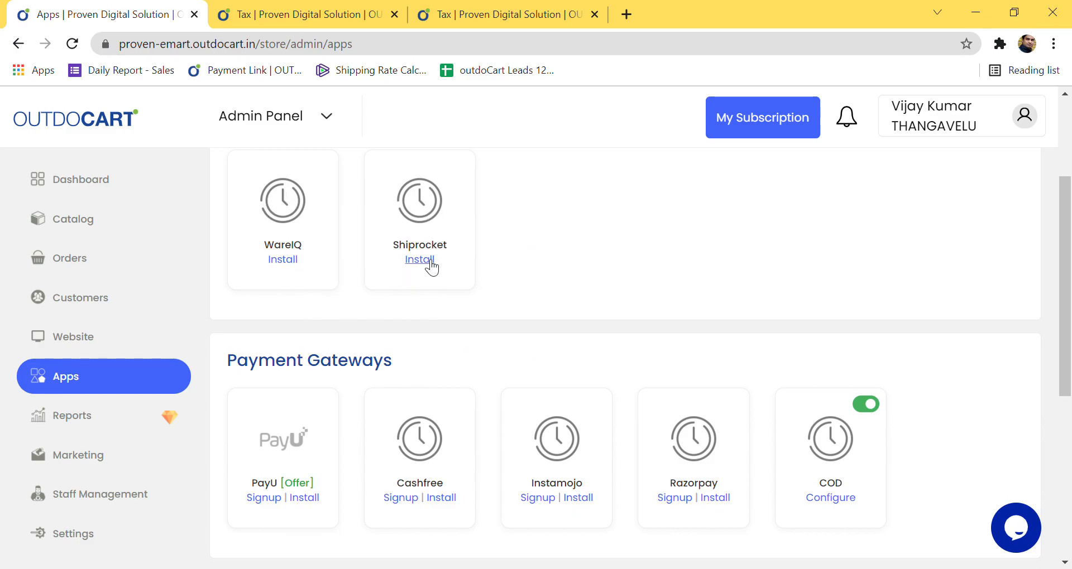
Step: Highlight the Payment Gateways heading and open the PayU gateway's configuration
scroll(299, 184, up, 3)
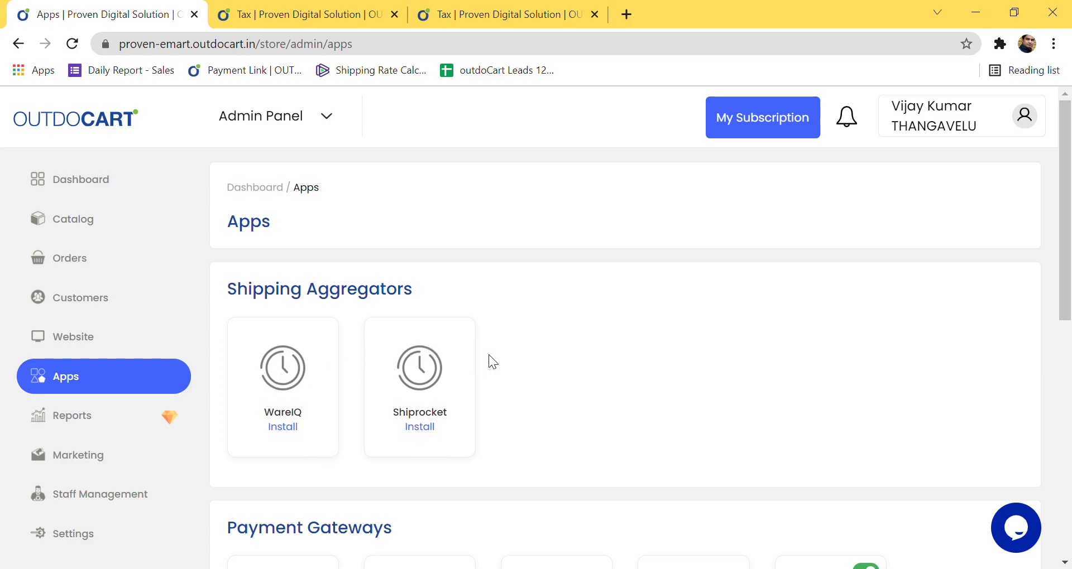
scroll(489, 355, down, 5)
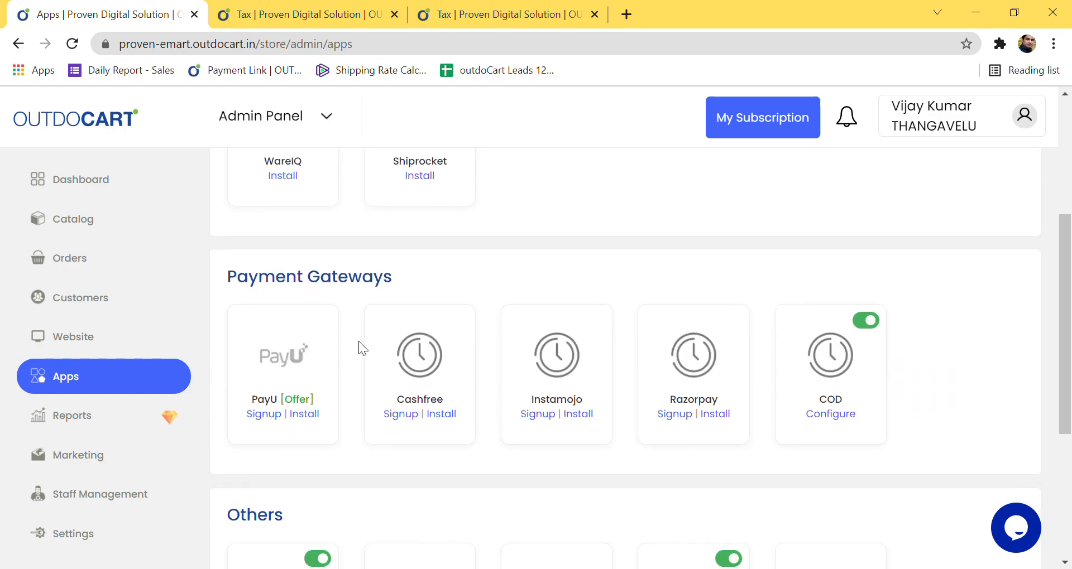
drag(222, 274, 420, 272)
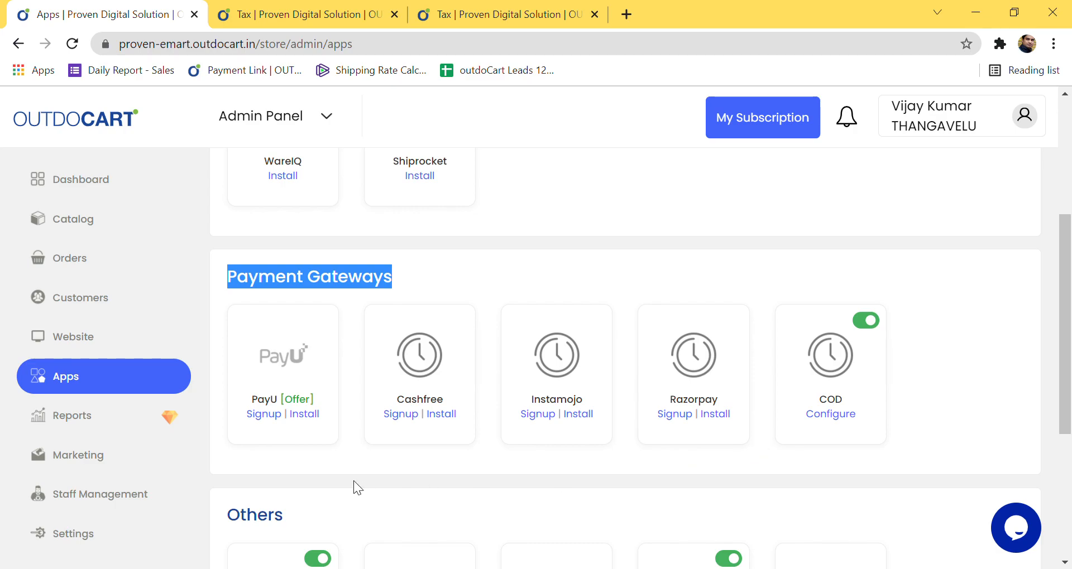
click(304, 415)
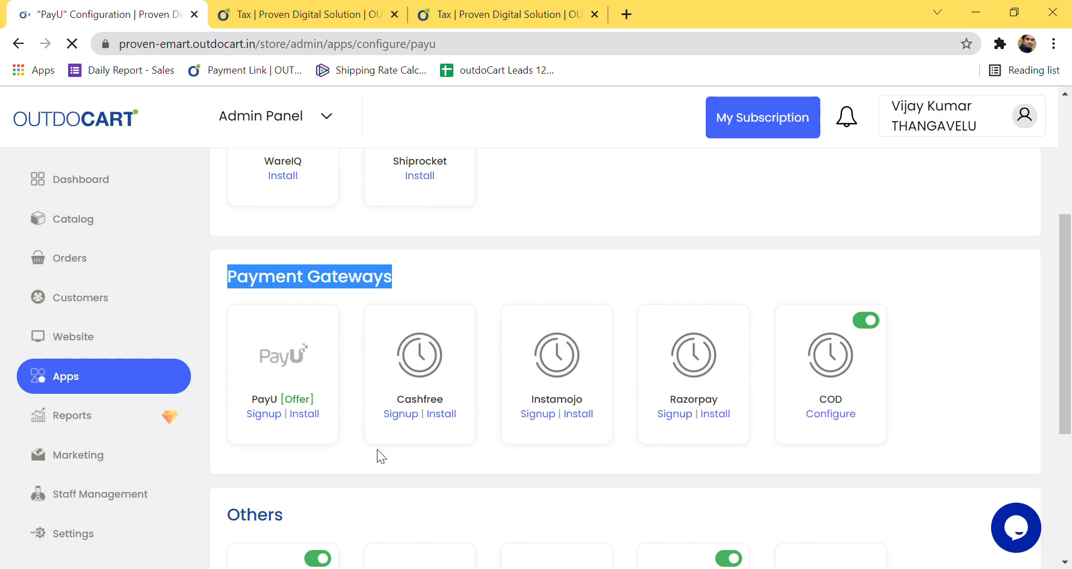
Step: Set the PayU gateway status to Enable
click(426, 388)
click(374, 404)
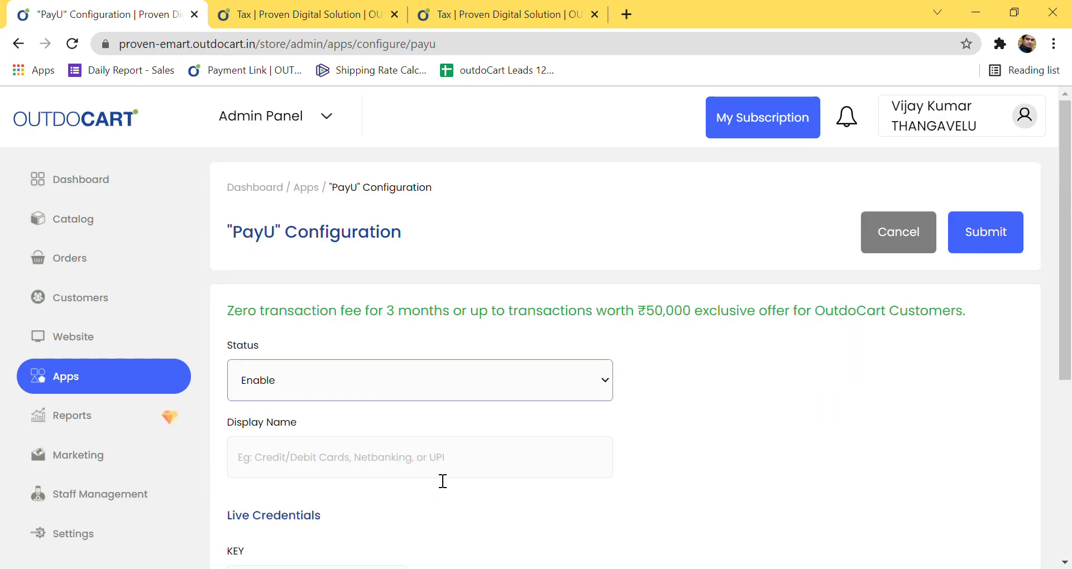
scroll(441, 478, down, 3)
scroll(488, 453, down, 3)
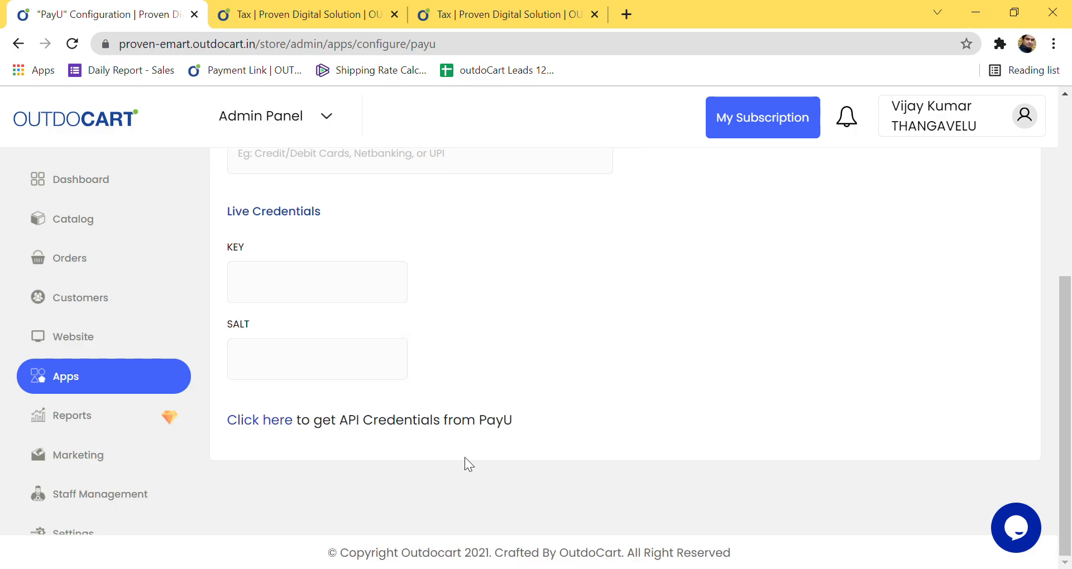
scroll(471, 469, up, 3)
scroll(457, 452, down, 2)
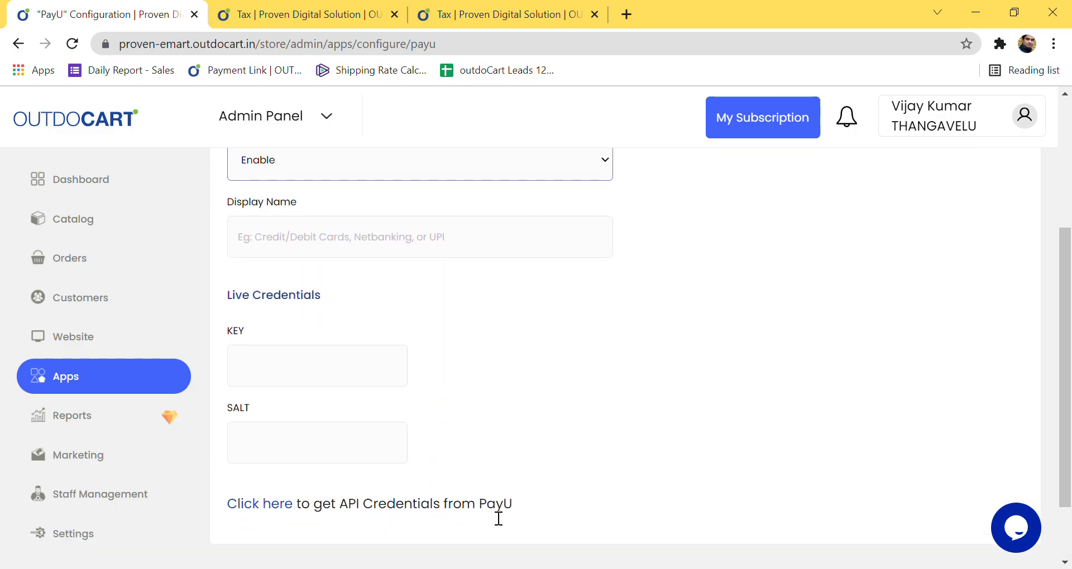
Step: Visit PayU's API credentials page, then close it and return to the configuration form
click(275, 515)
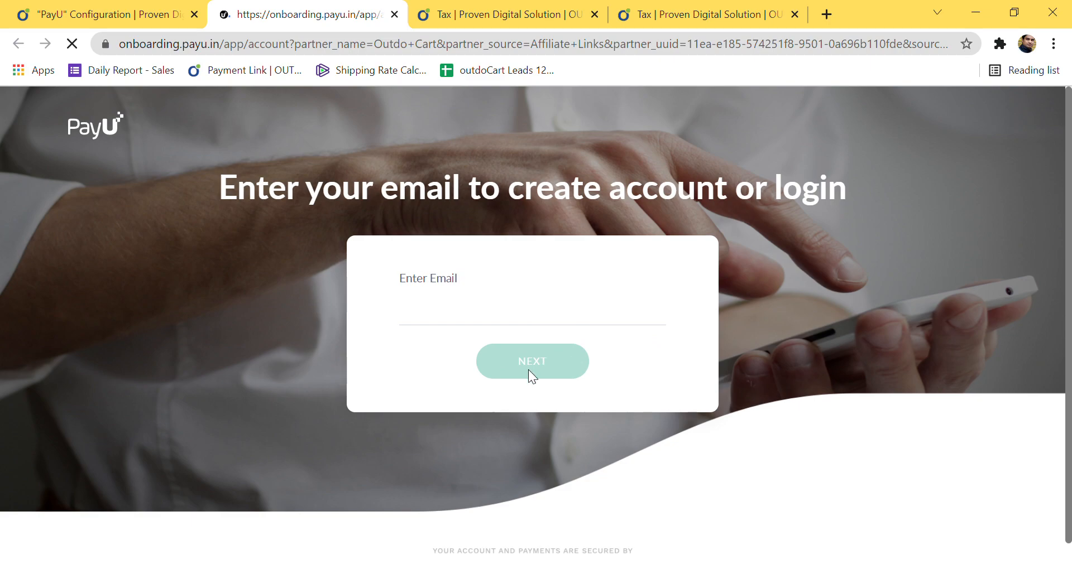
click(150, 21)
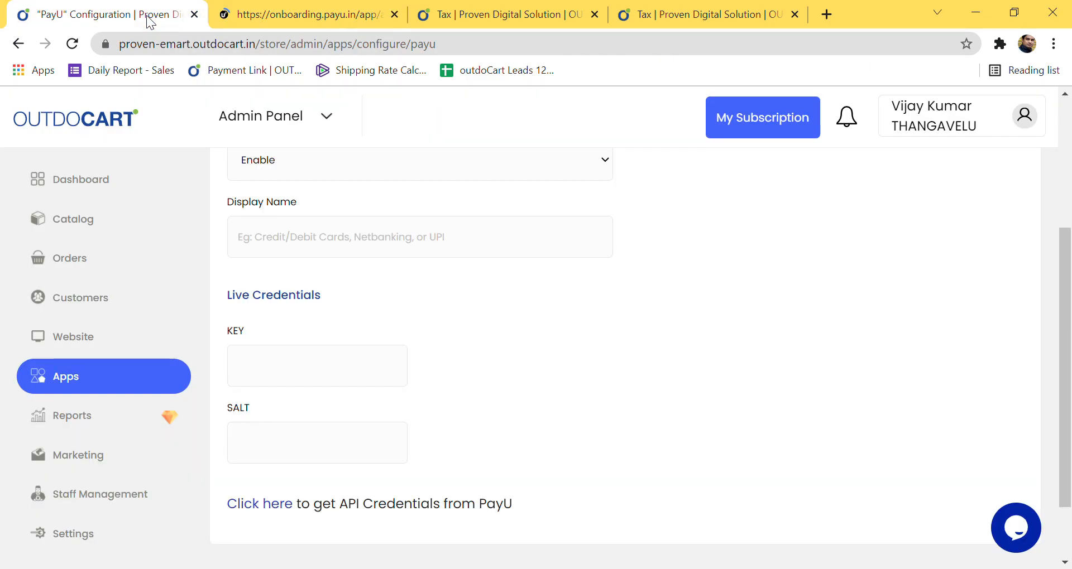
click(391, 17)
scroll(425, 307, up, 2)
scroll(427, 312, up, 2)
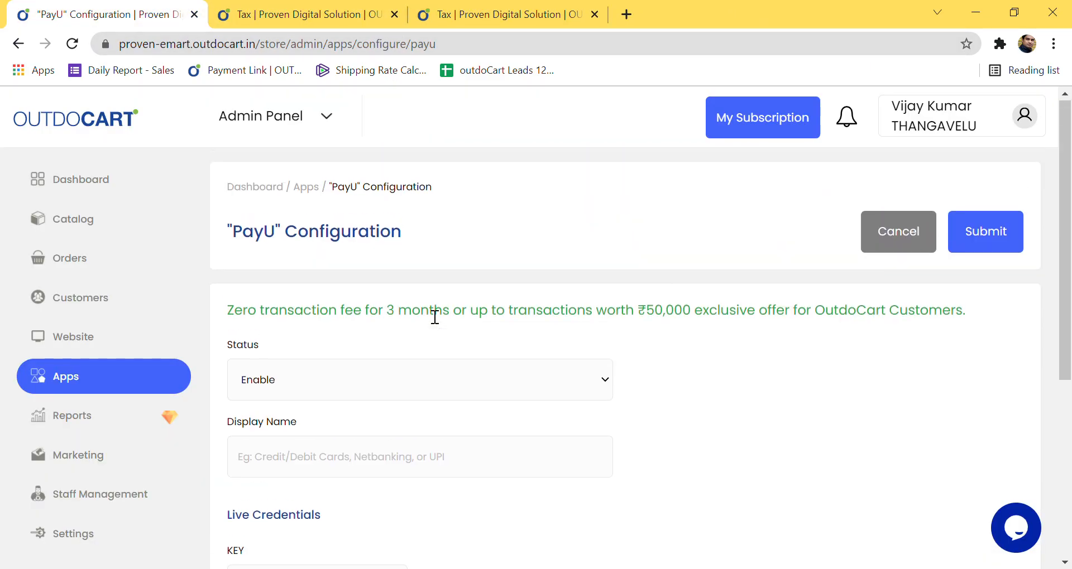
scroll(433, 316, down, 5)
scroll(346, 362, up, 3)
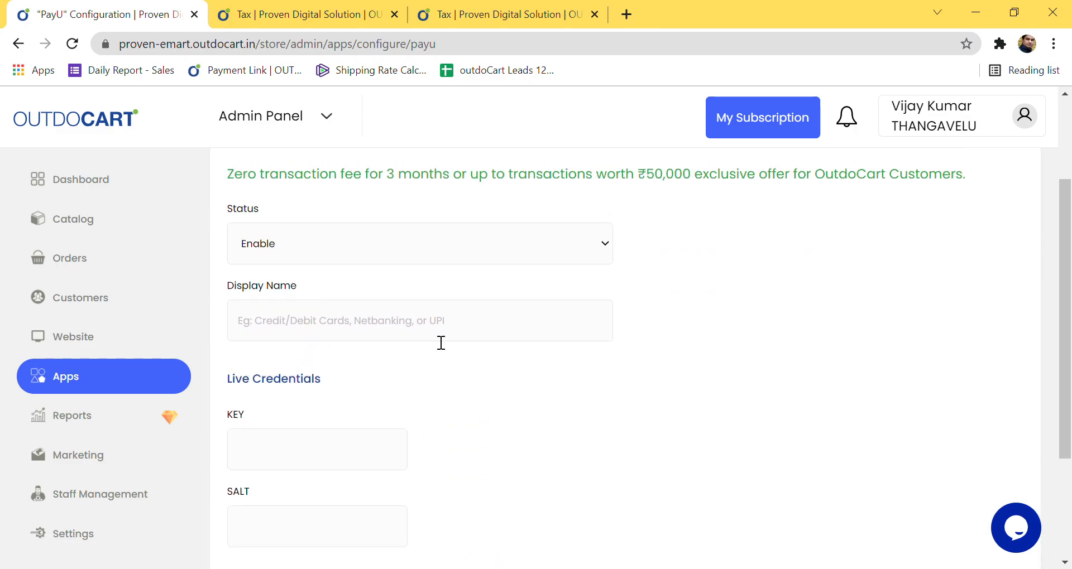
scroll(441, 343, down, 2)
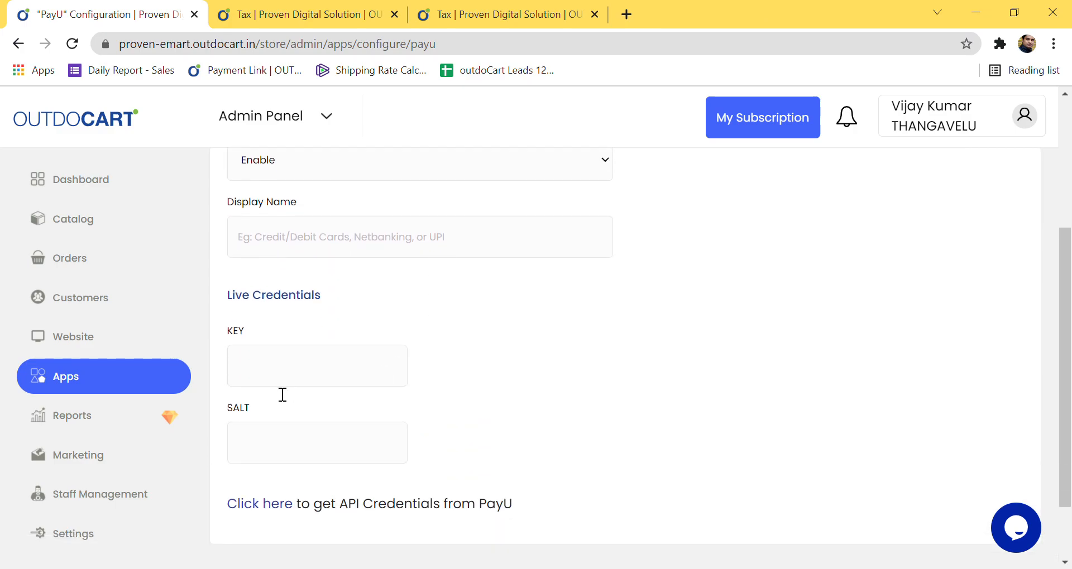
Step: Try the live KEY and SALT fields, then cancel without saving to return to Apps
click(240, 382)
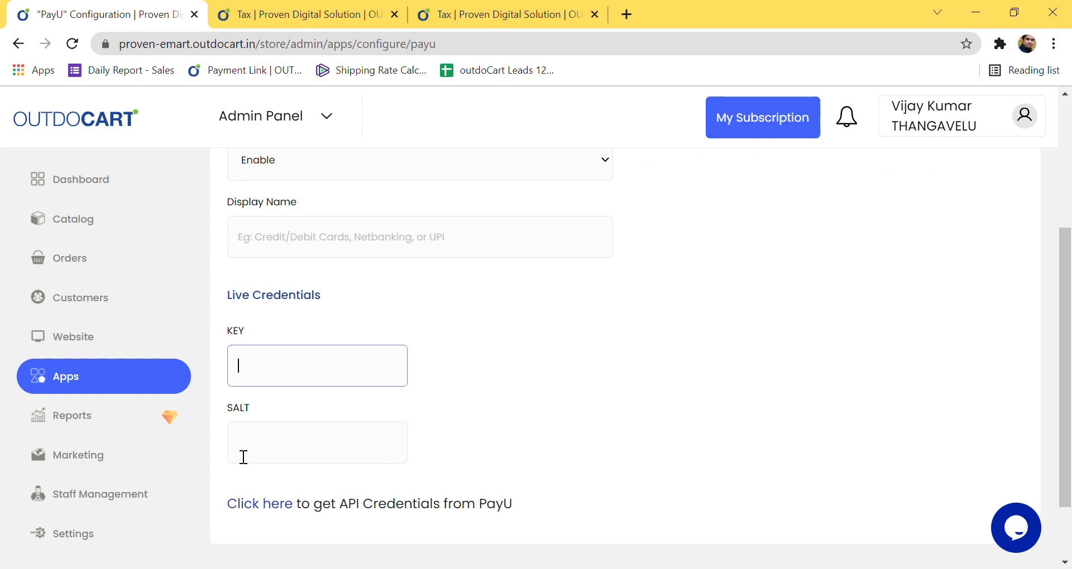
click(274, 454)
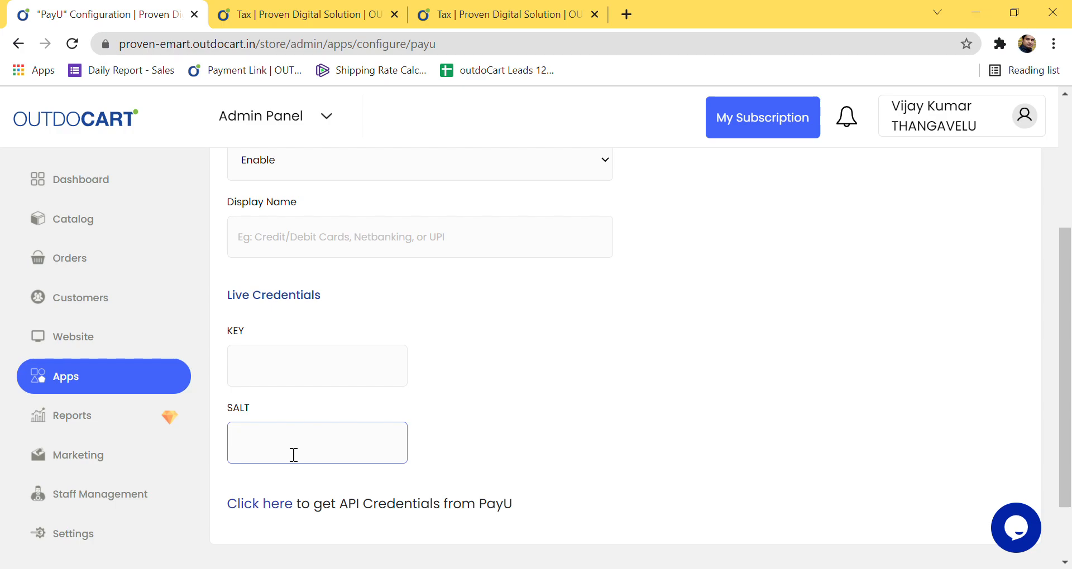
scroll(508, 445, up, 4)
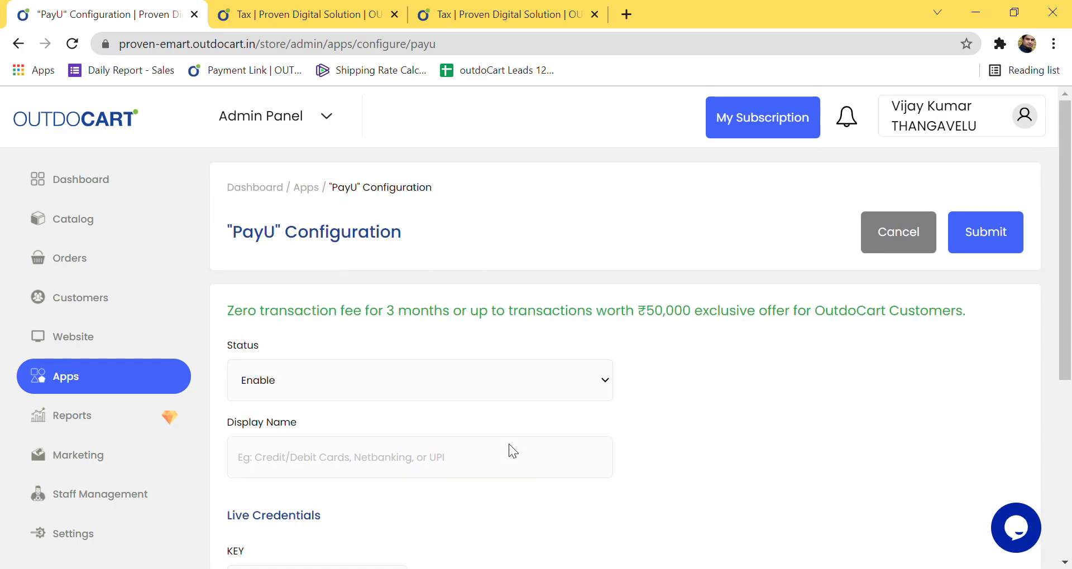
click(889, 250)
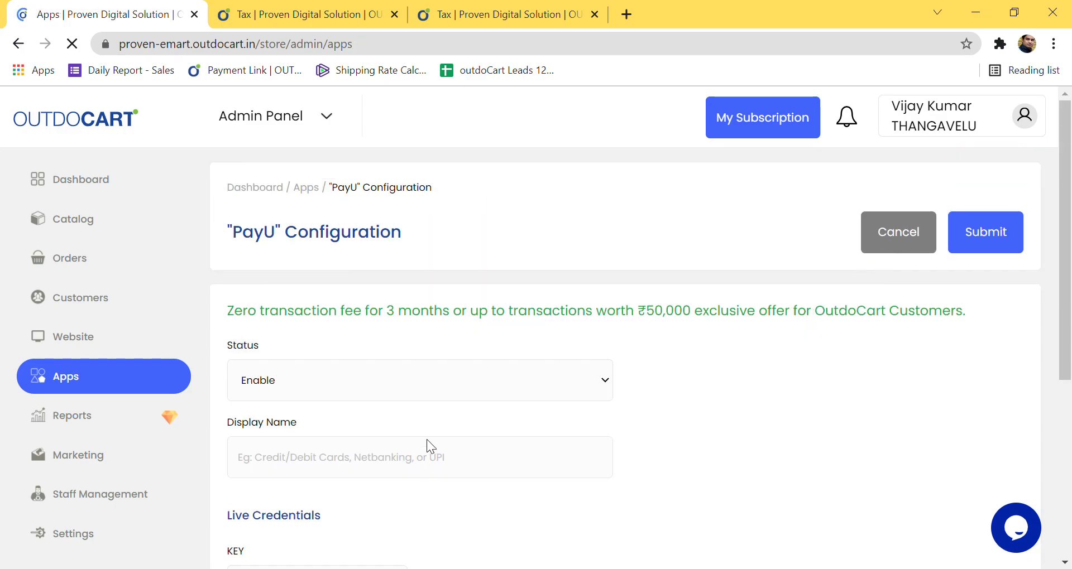
scroll(373, 426, down, 3)
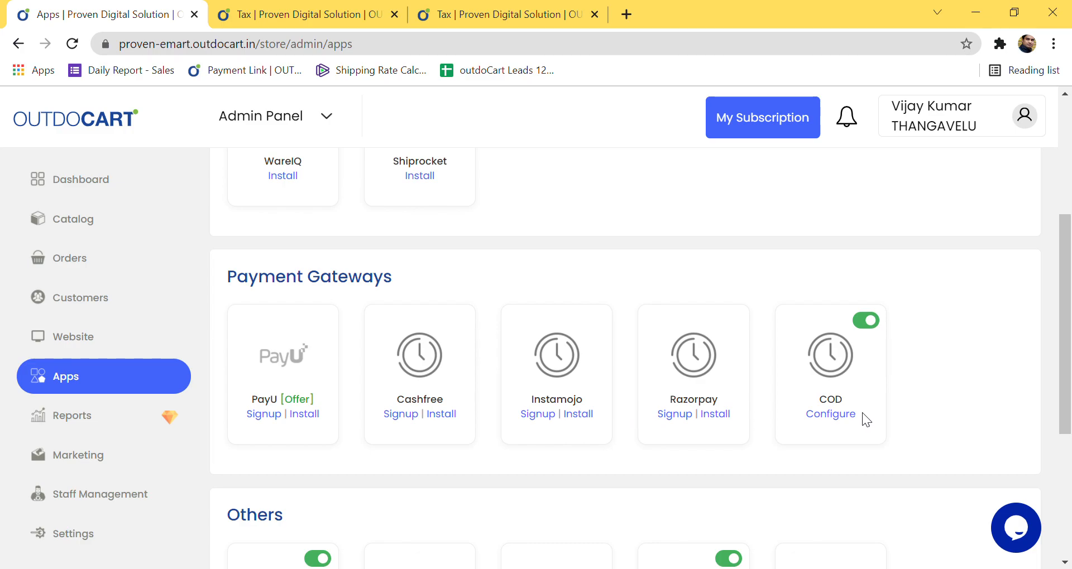
click(866, 321)
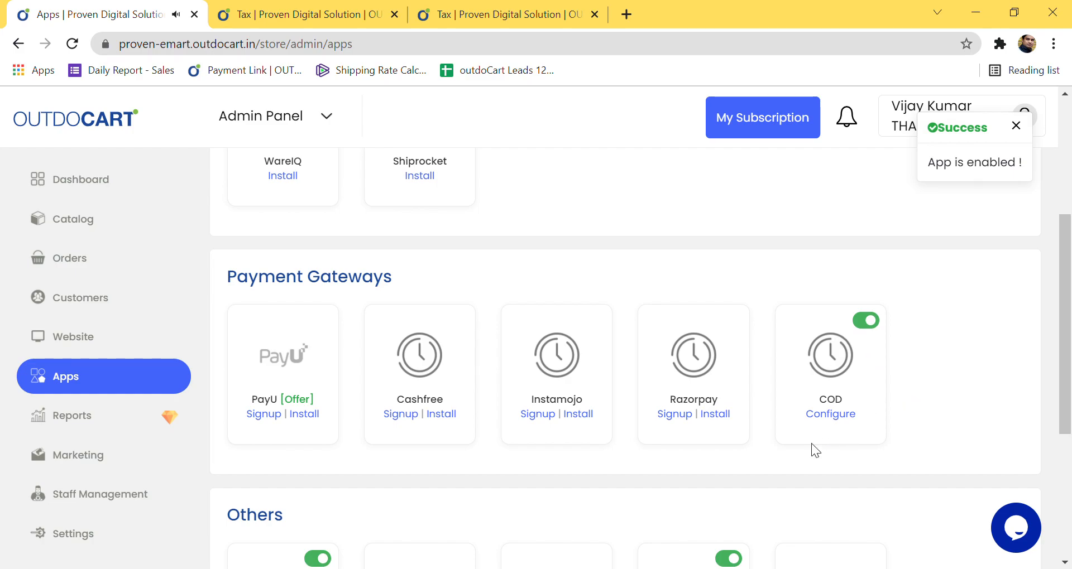
click(851, 422)
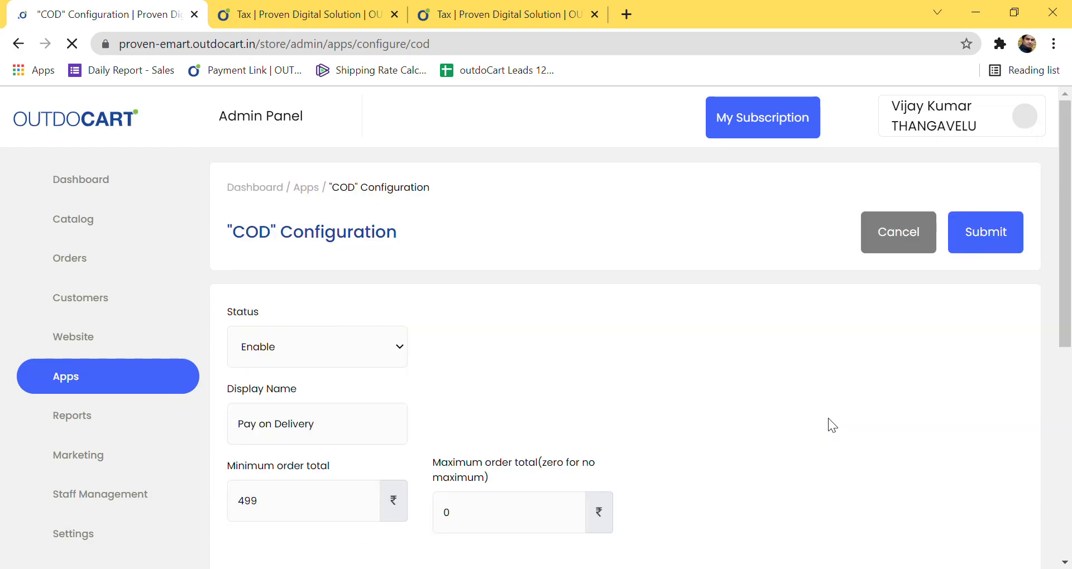
scroll(302, 439, down, 2)
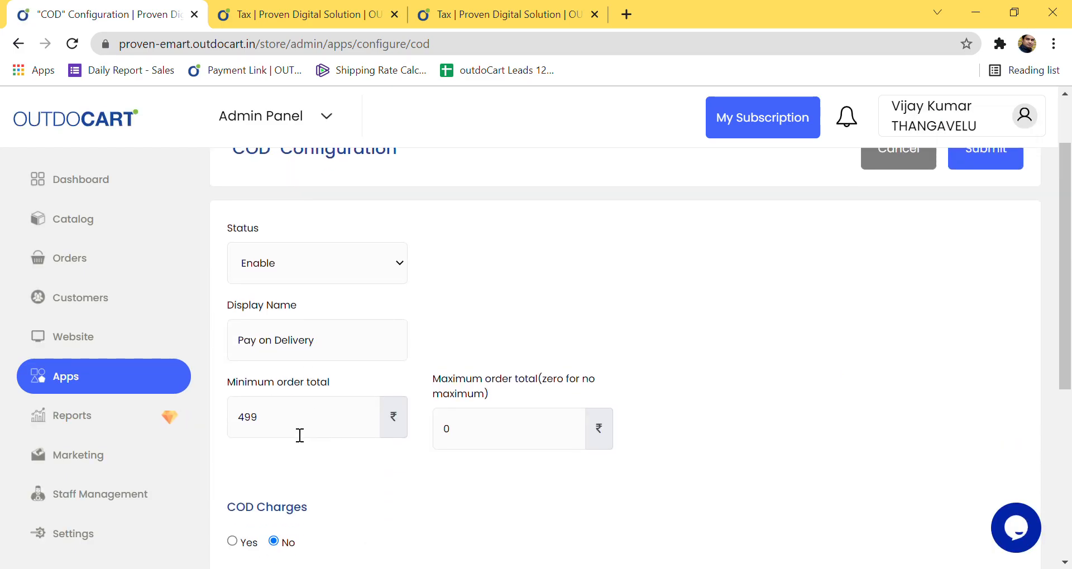
scroll(304, 416, down, 1)
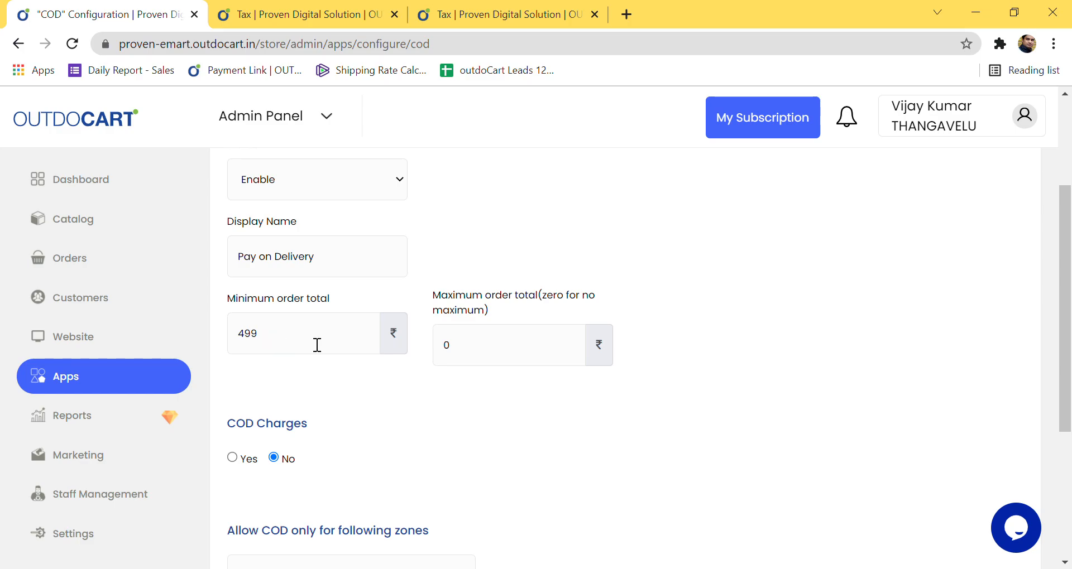
click(492, 359)
text(1000000000)
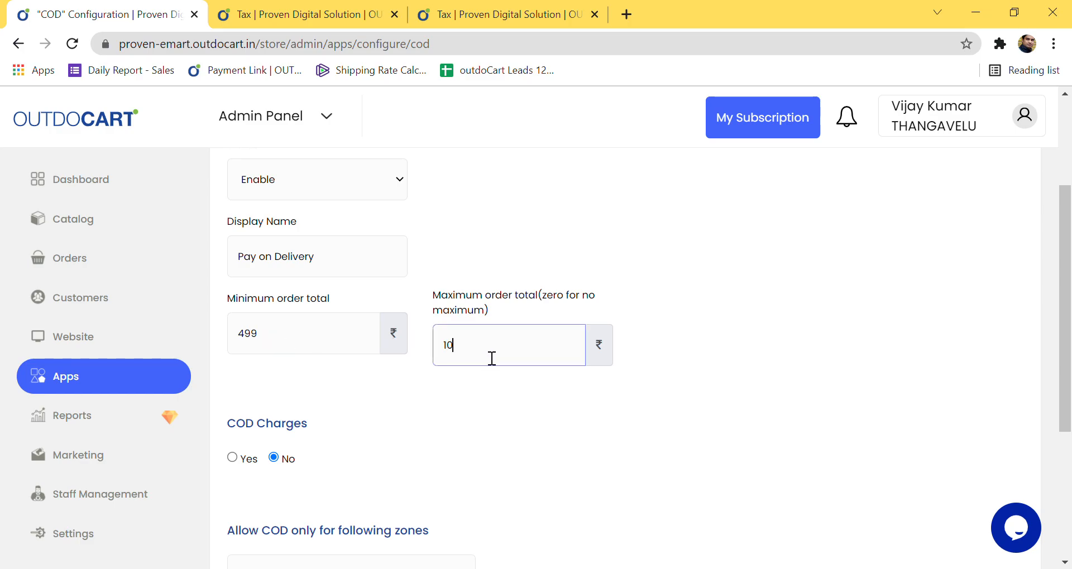
click(477, 441)
scroll(477, 443, down, 1)
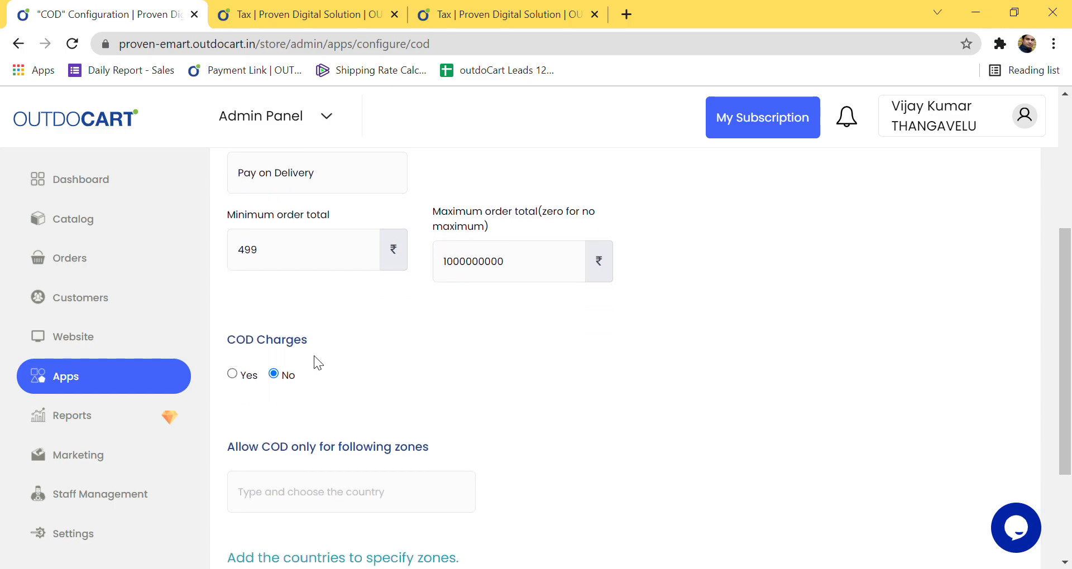
click(232, 375)
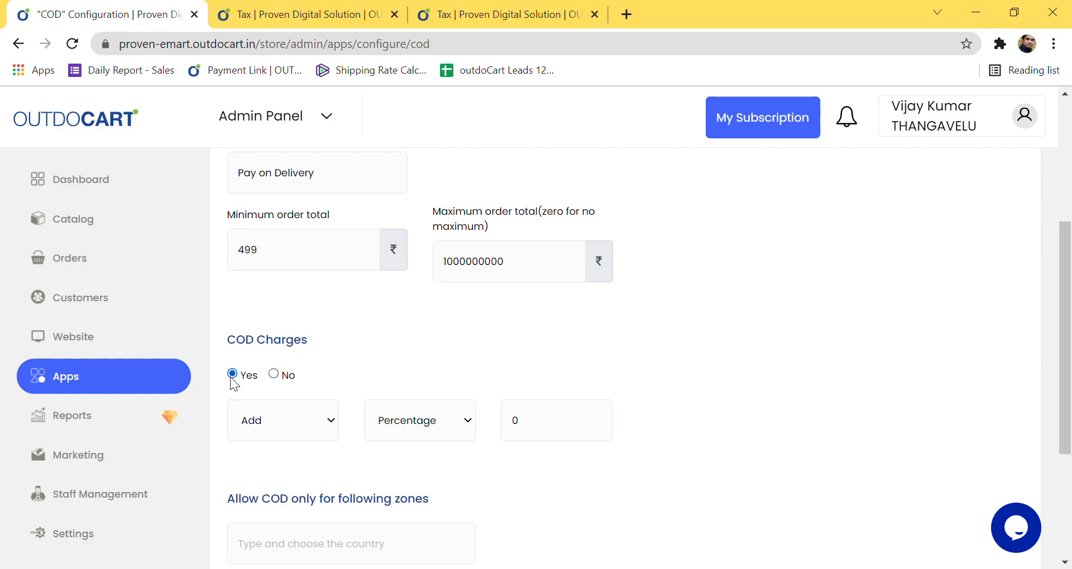
click(273, 374)
scroll(375, 453, down, 3)
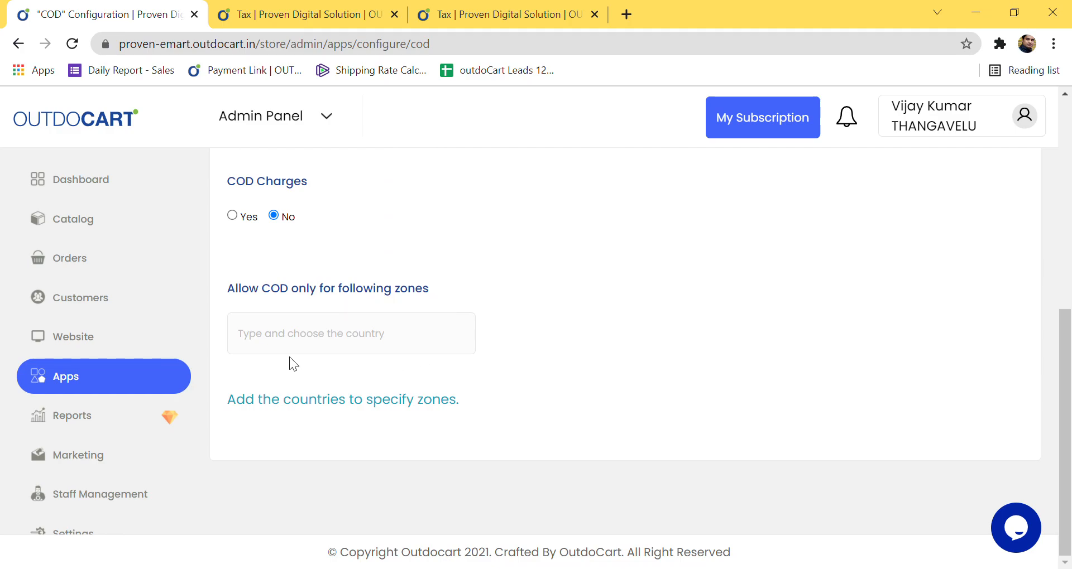
click(395, 337)
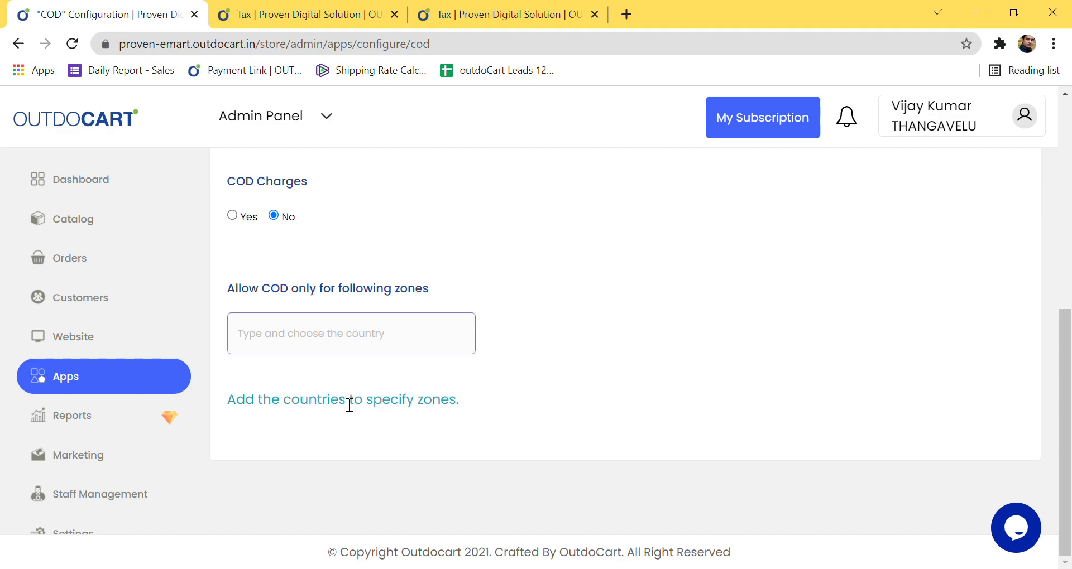
scroll(615, 396, up, 10)
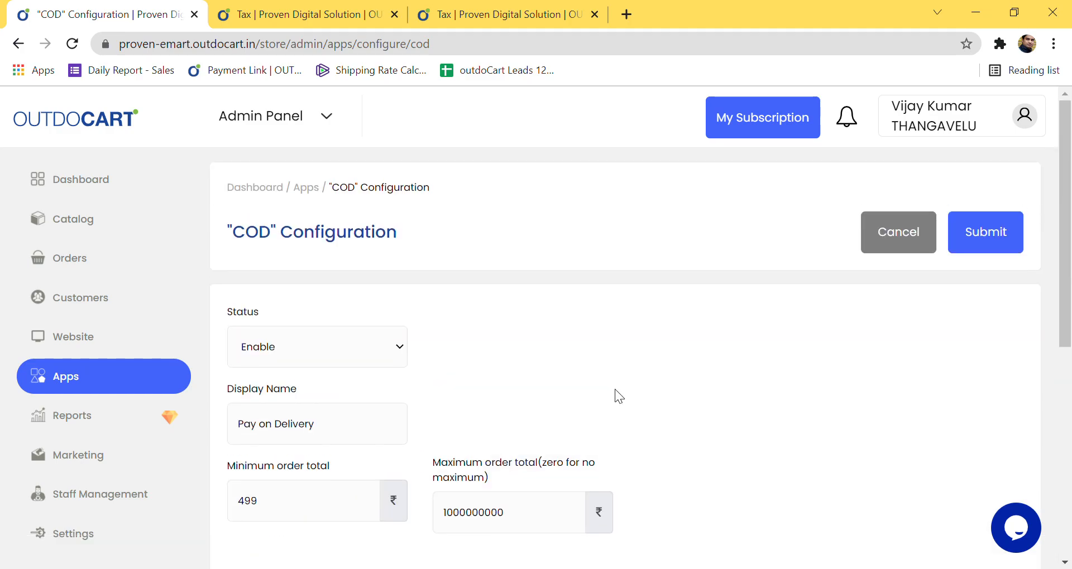
click(913, 226)
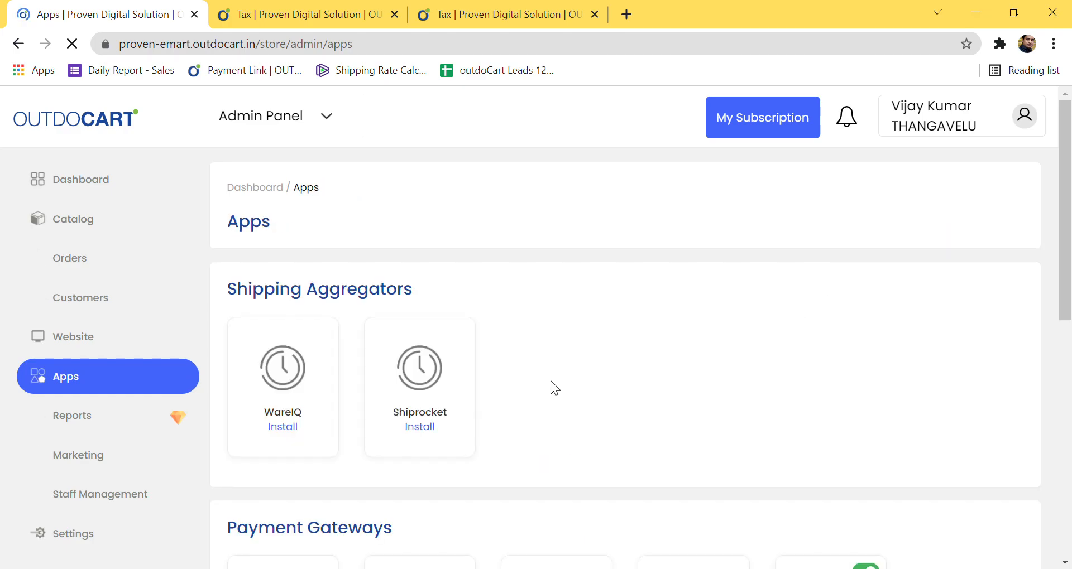
scroll(551, 384, down, 10)
scroll(550, 408, up, 4)
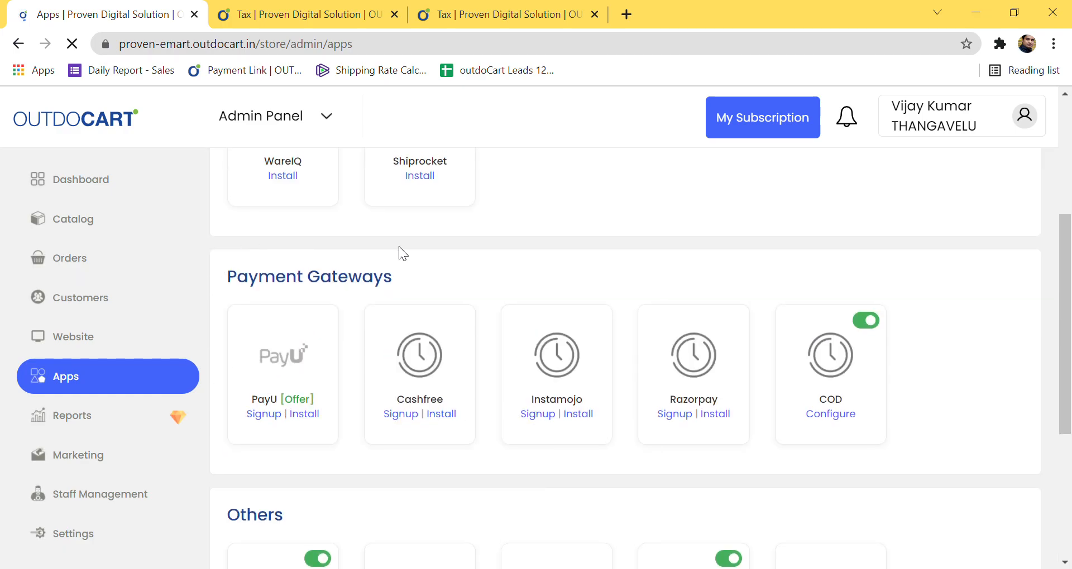
scroll(755, 426, down, 3)
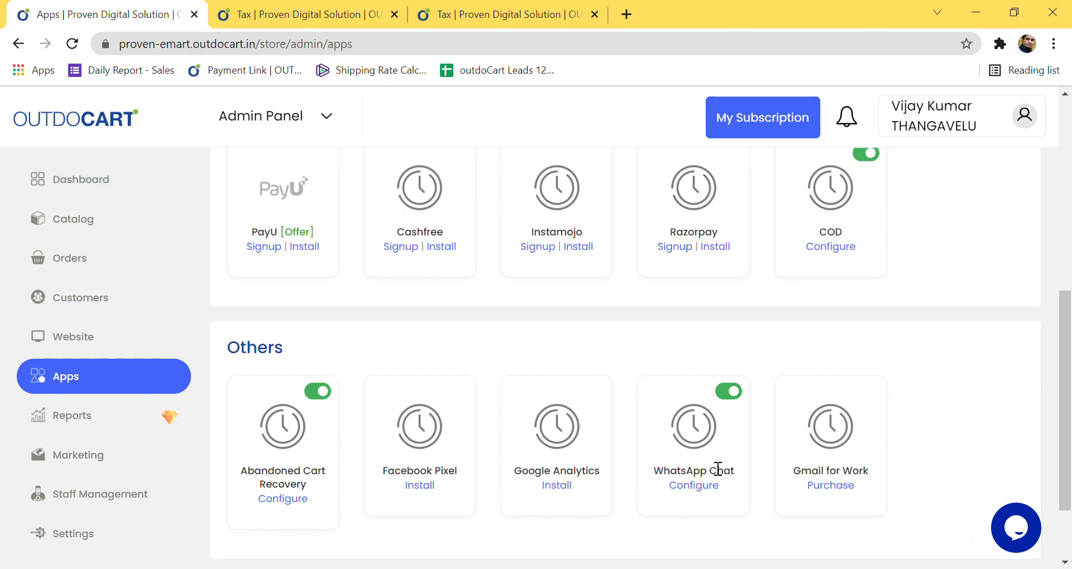
click(729, 391)
click(728, 391)
click(701, 491)
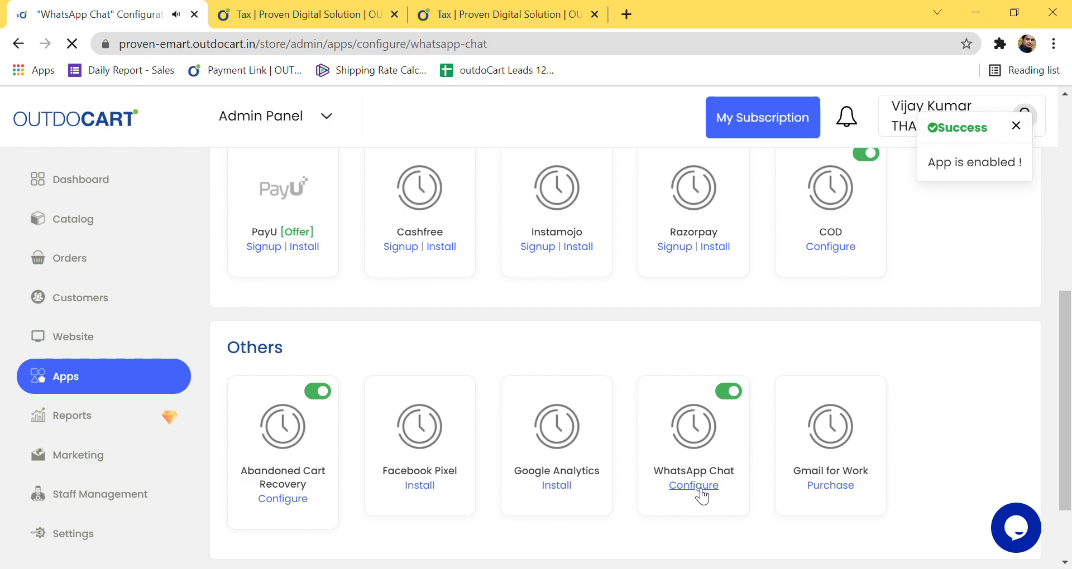
drag(457, 439, 380, 438)
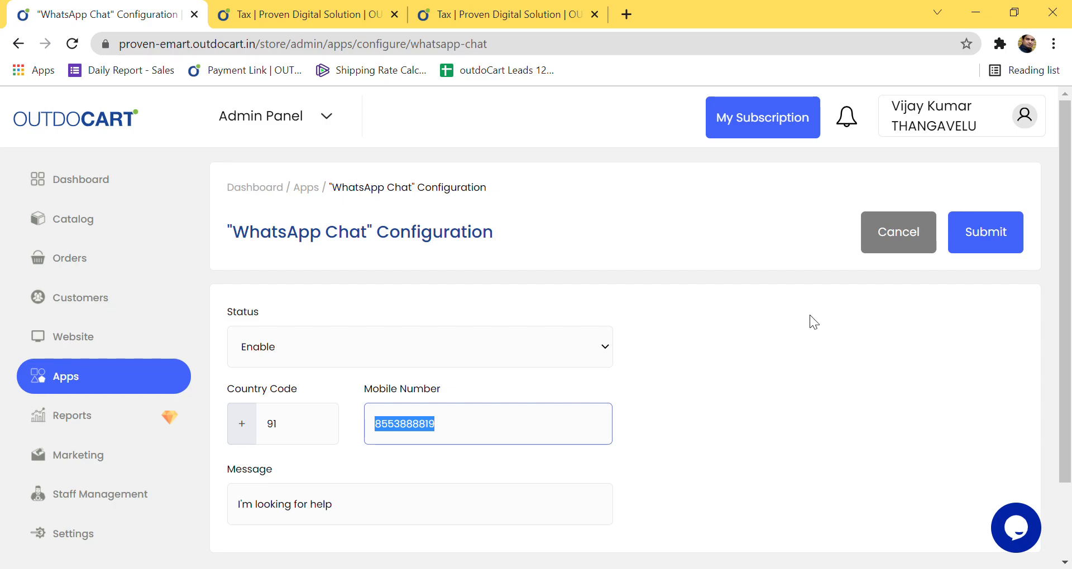
click(874, 246)
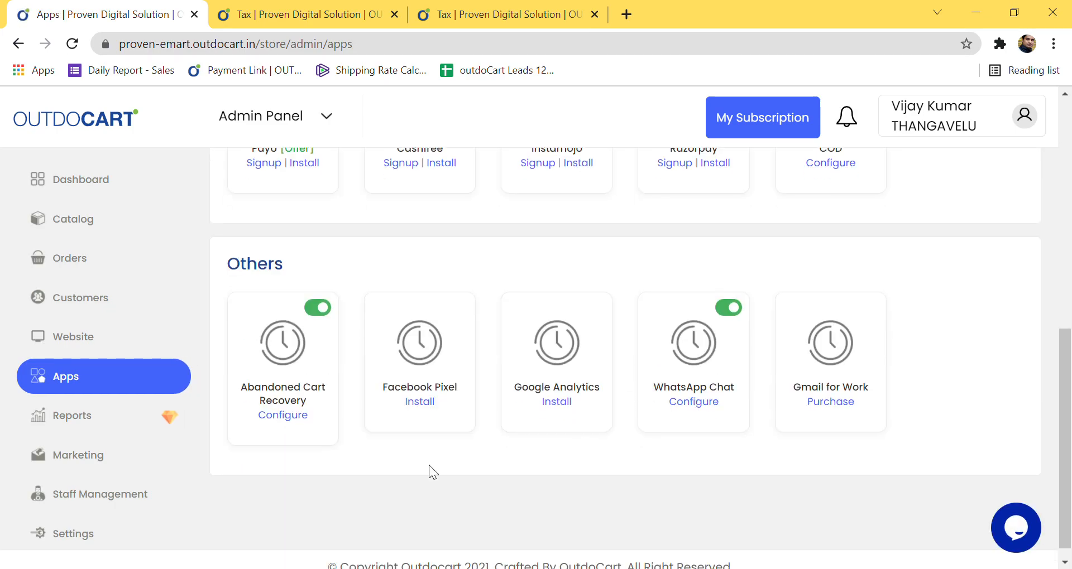
click(279, 422)
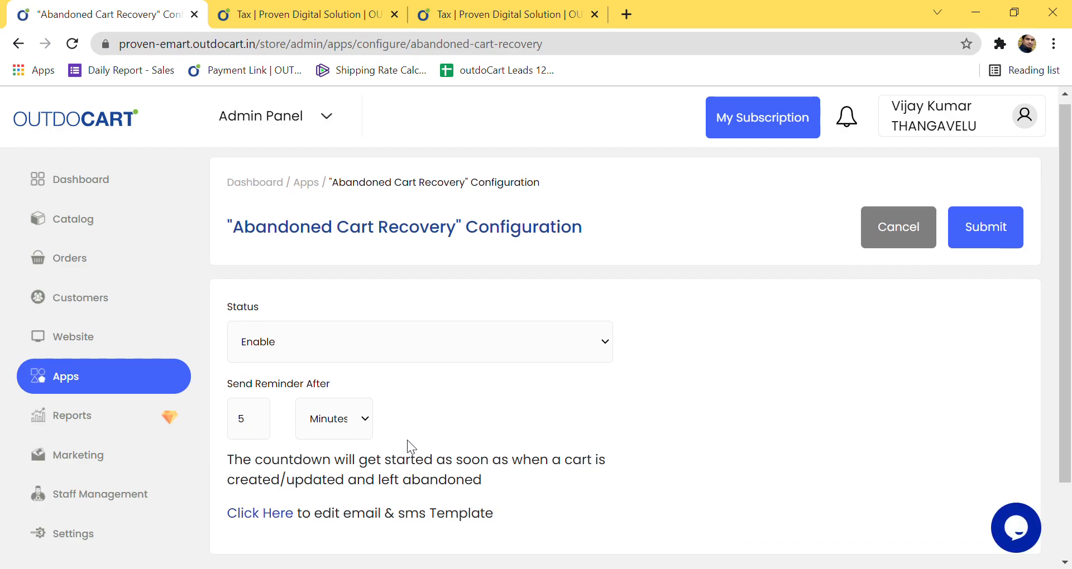
scroll(407, 441, down, 2)
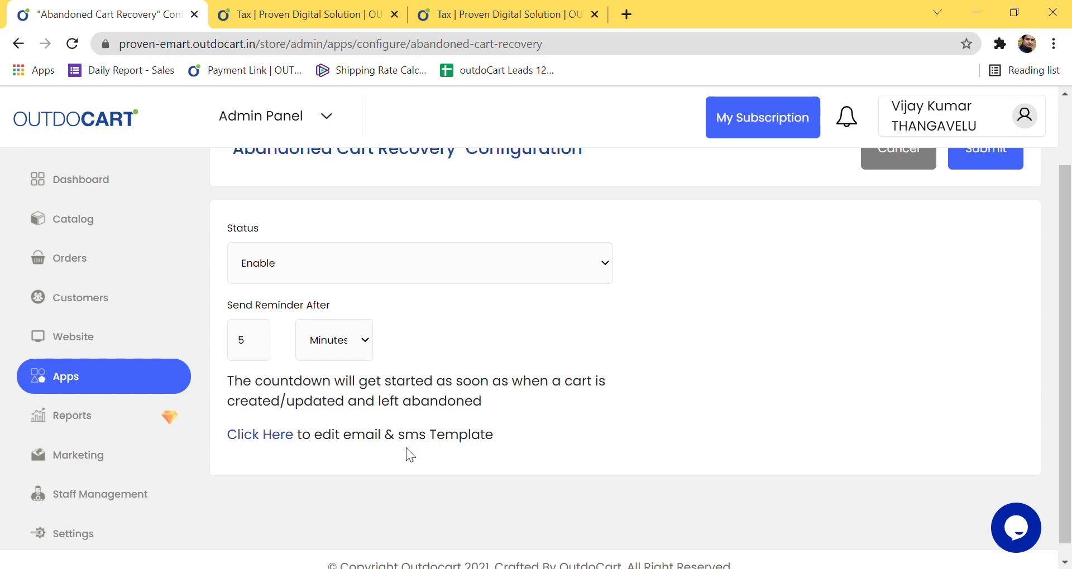
scroll(443, 447, up, 2)
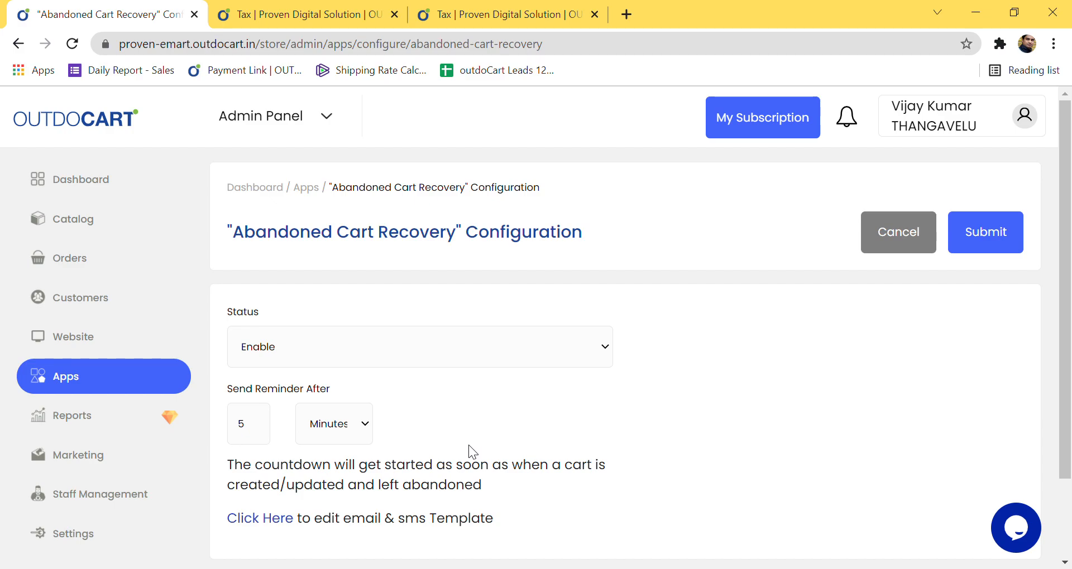
scroll(468, 444, down, 2)
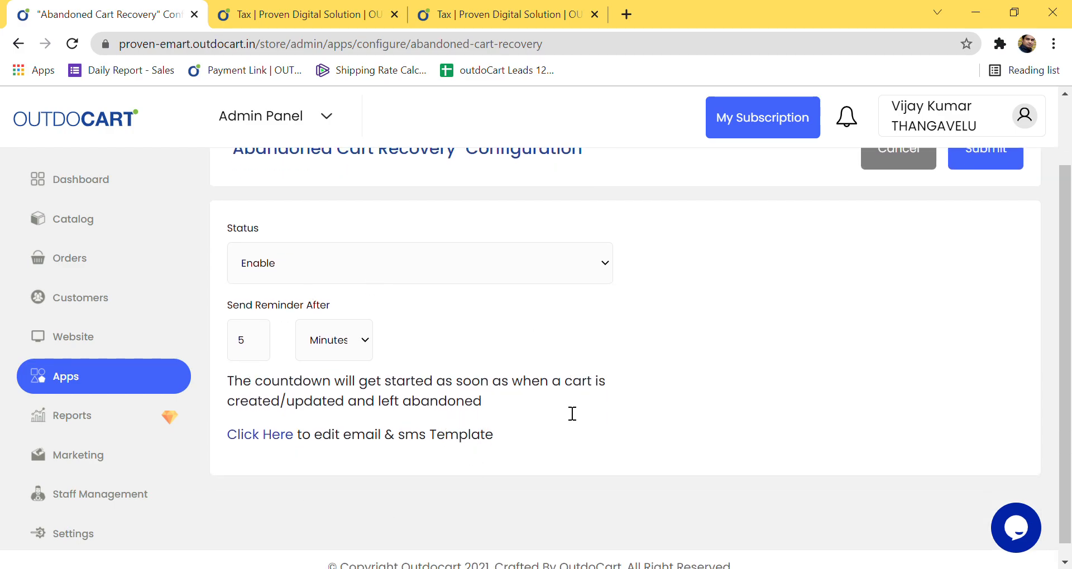
scroll(469, 387, up, 2)
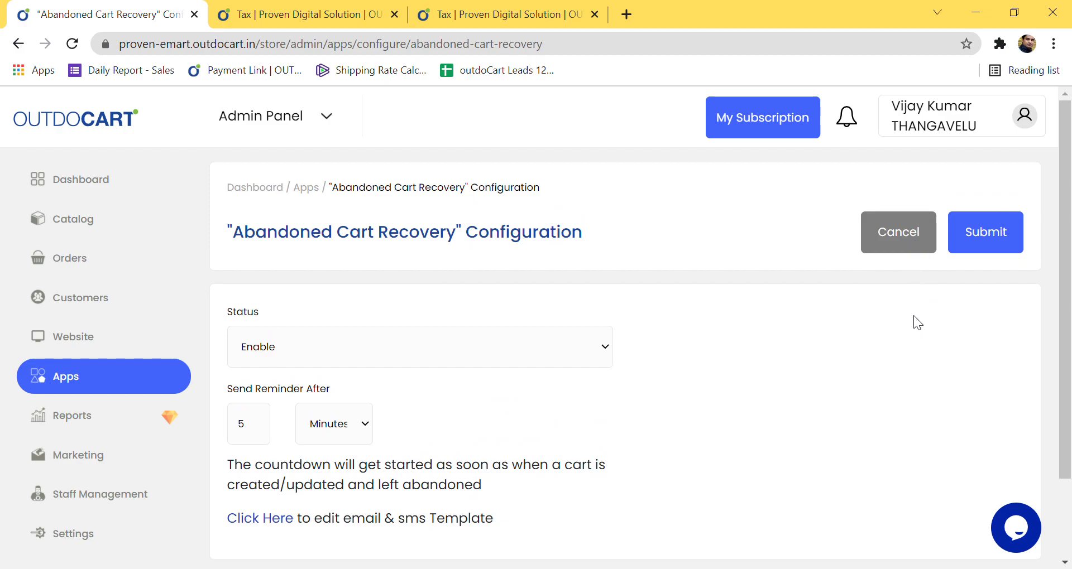
click(900, 246)
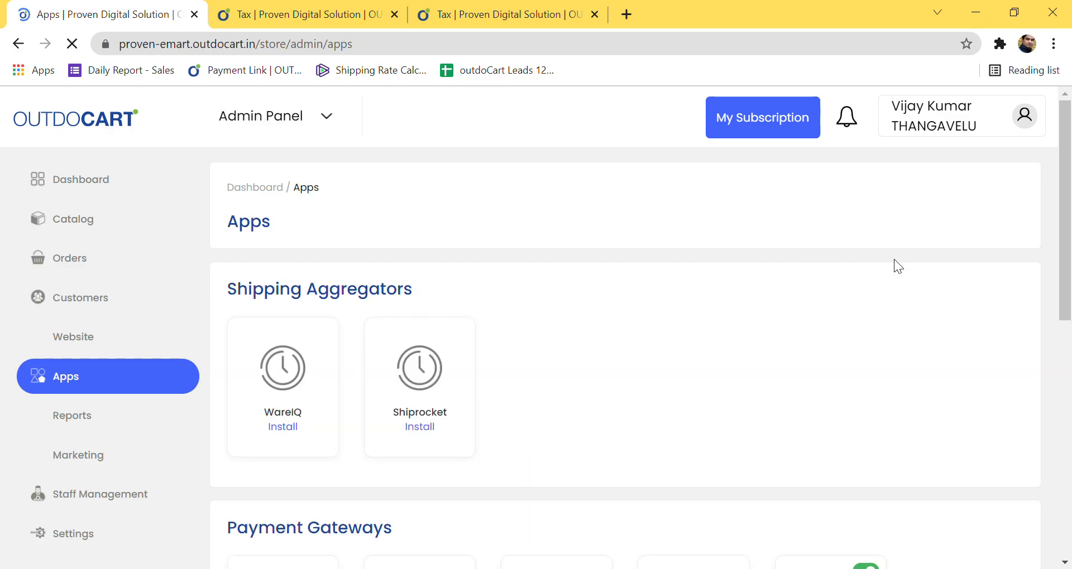
scroll(592, 377, down, 7)
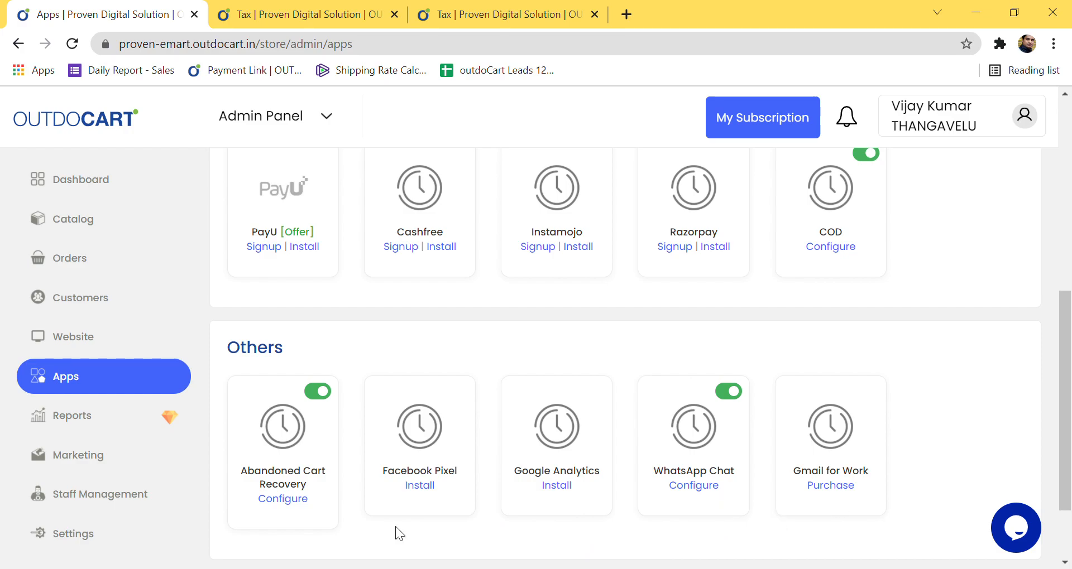
Step: Open Reports, which needs a premium upgrade, then expand Marketing > SMS and Email
click(118, 433)
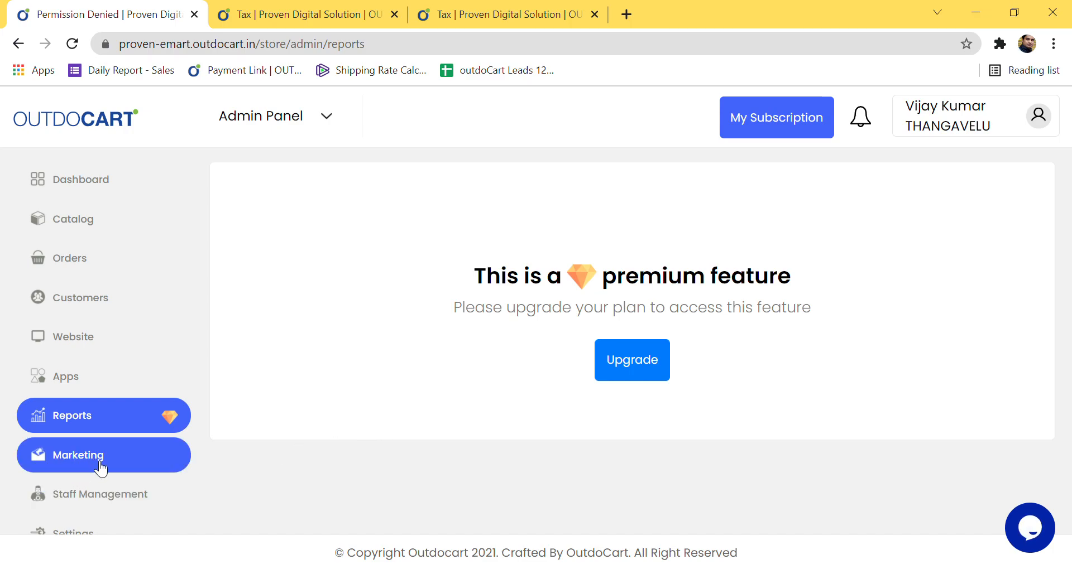
click(69, 466)
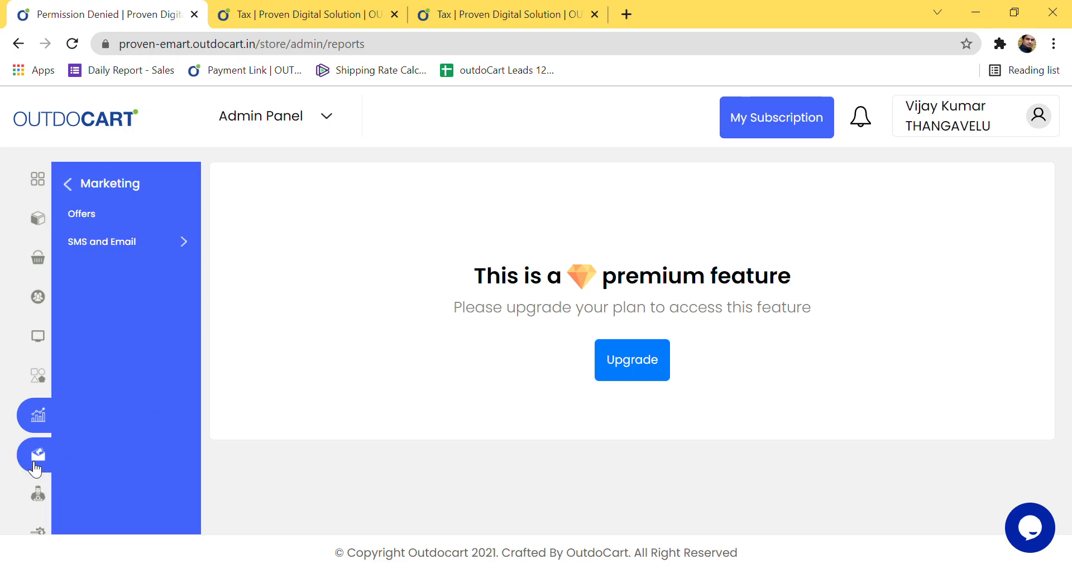
click(120, 245)
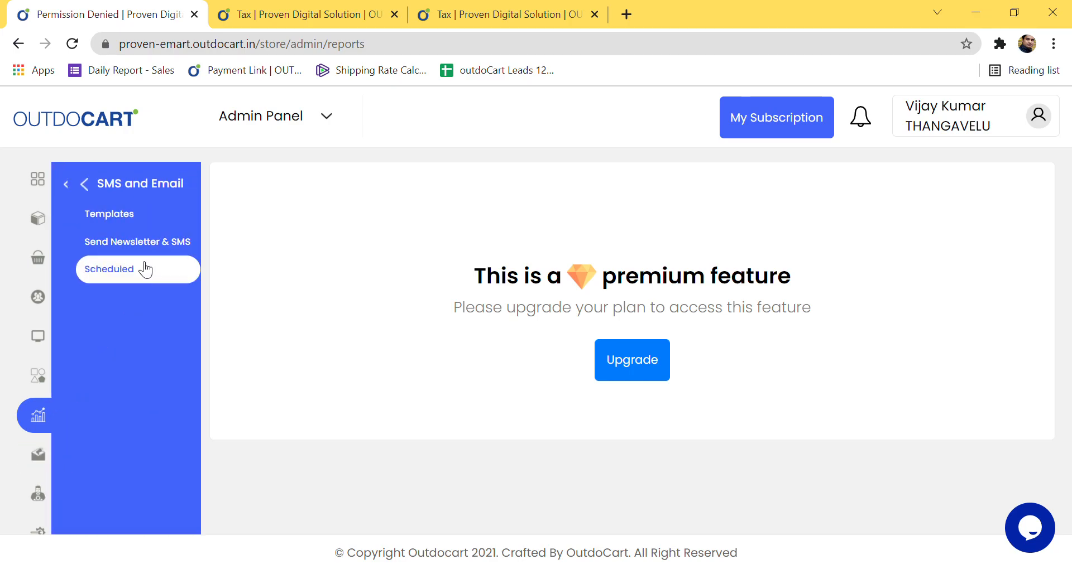
Step: Open the Send Newsletter & SMS form and look over its fields
click(143, 246)
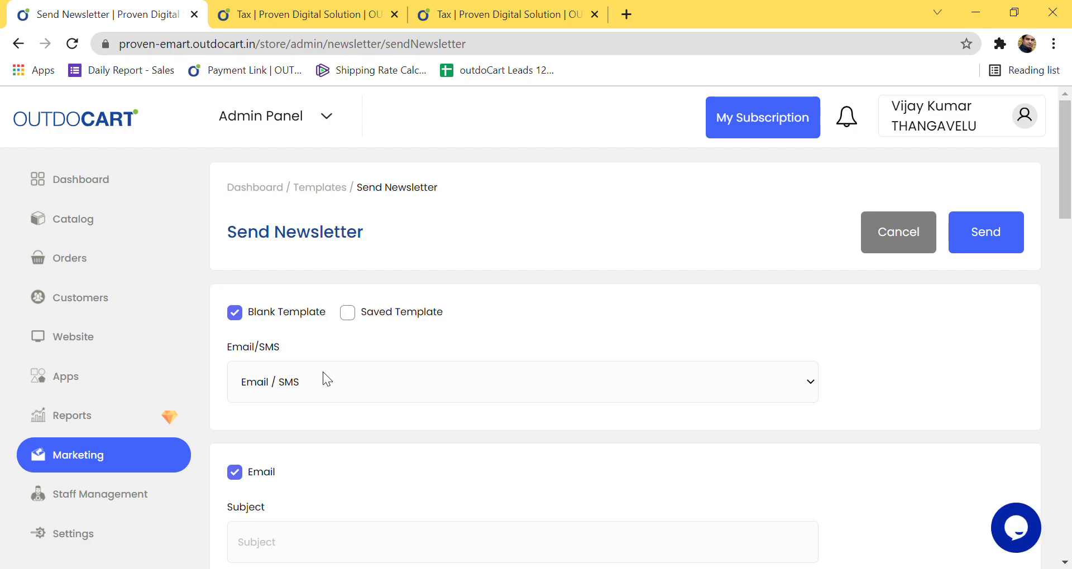
scroll(323, 372, down, 1)
scroll(324, 372, down, 2)
scroll(323, 374, up, 2)
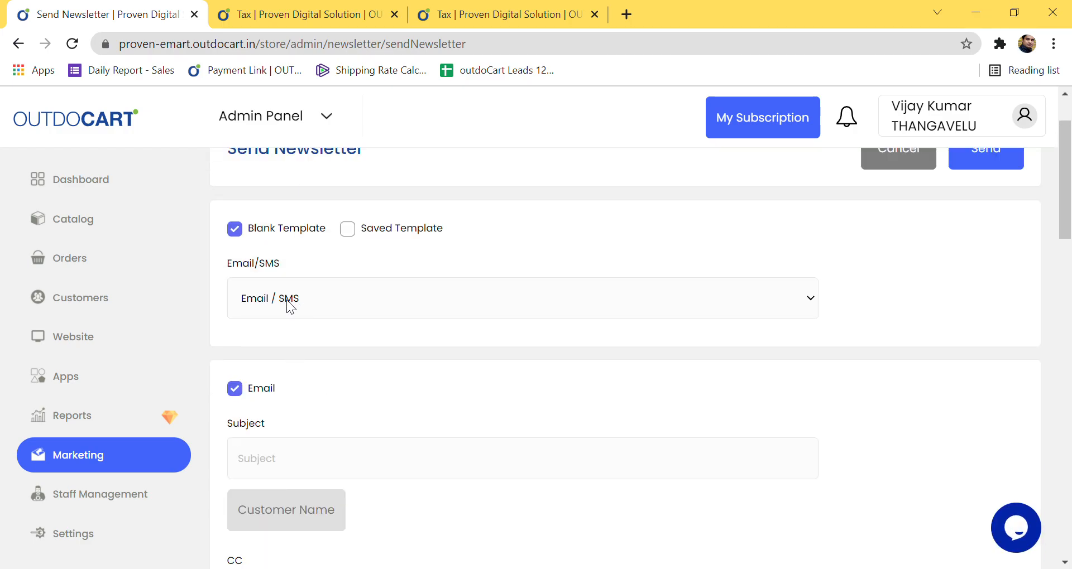
scroll(366, 281, up, 1)
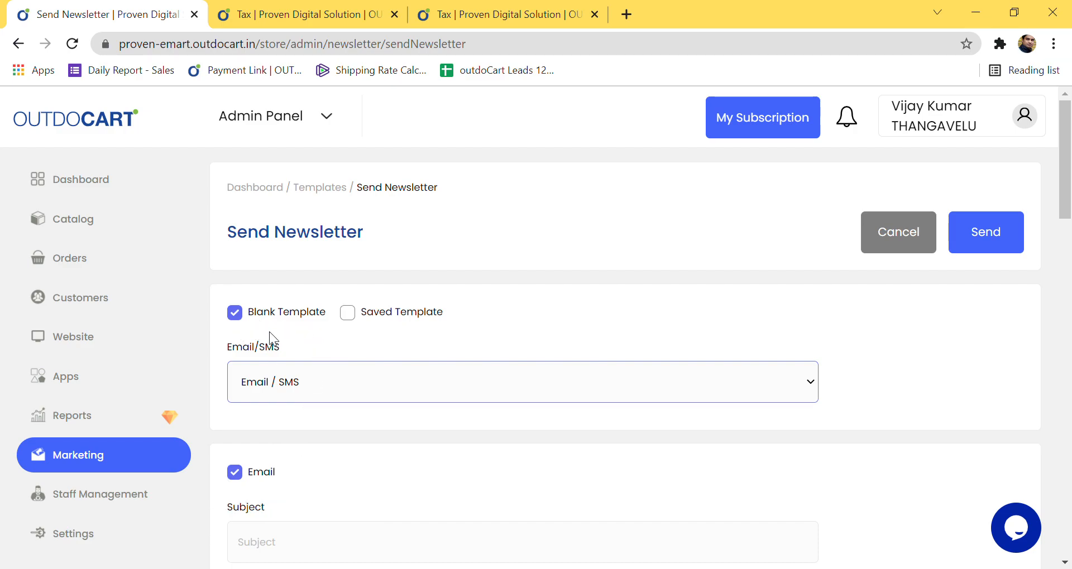
scroll(269, 331, down, 5)
scroll(364, 395, down, 2)
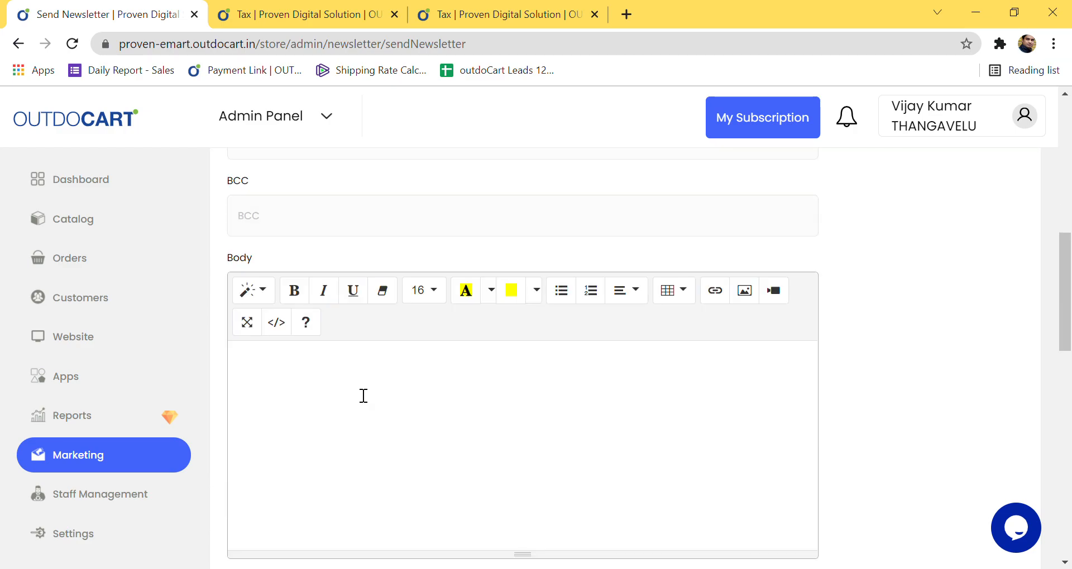
scroll(340, 387, up, 5)
scroll(338, 392, up, 3)
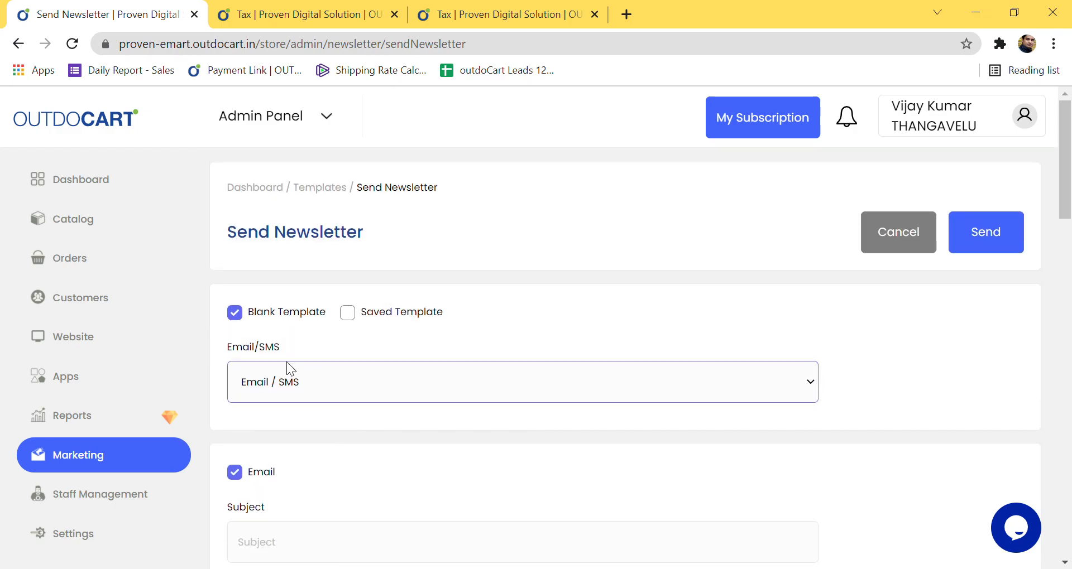
Step: Switch the newsletter to Saved Template, then back to Blank Template
click(353, 314)
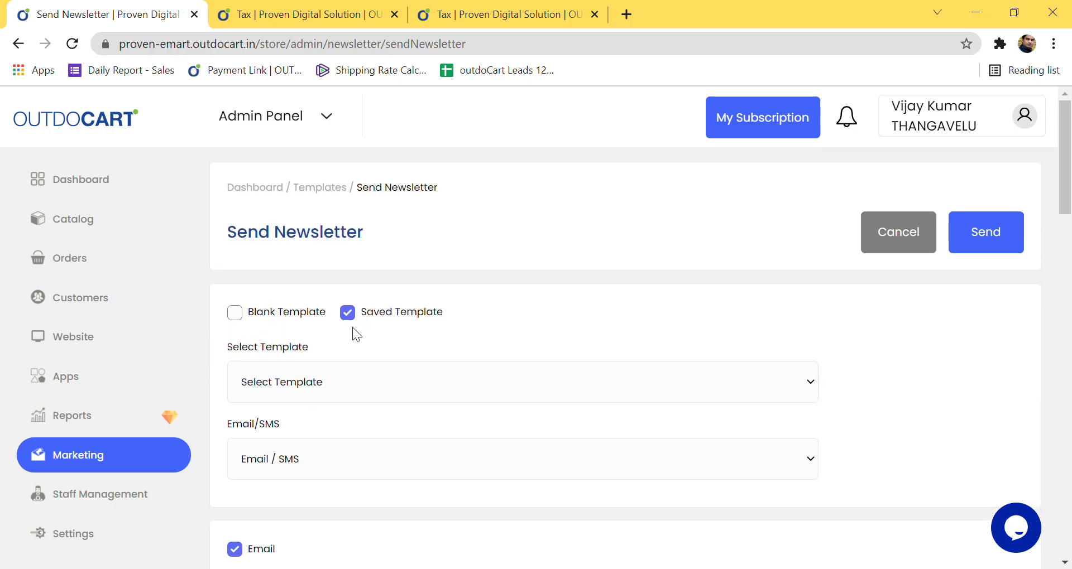
scroll(452, 445, down, 11)
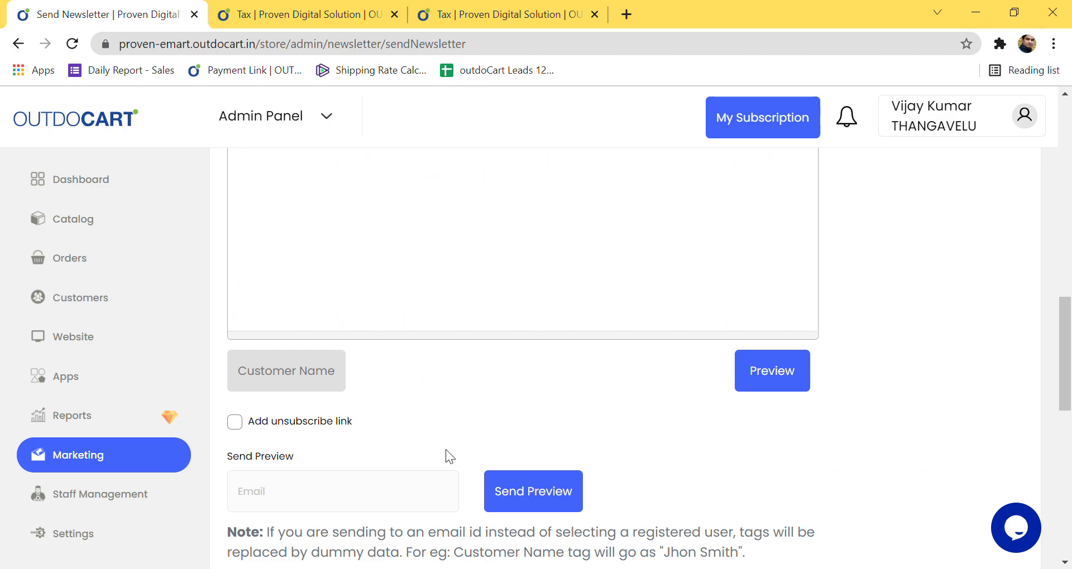
scroll(446, 450, down, 5)
scroll(446, 448, up, 15)
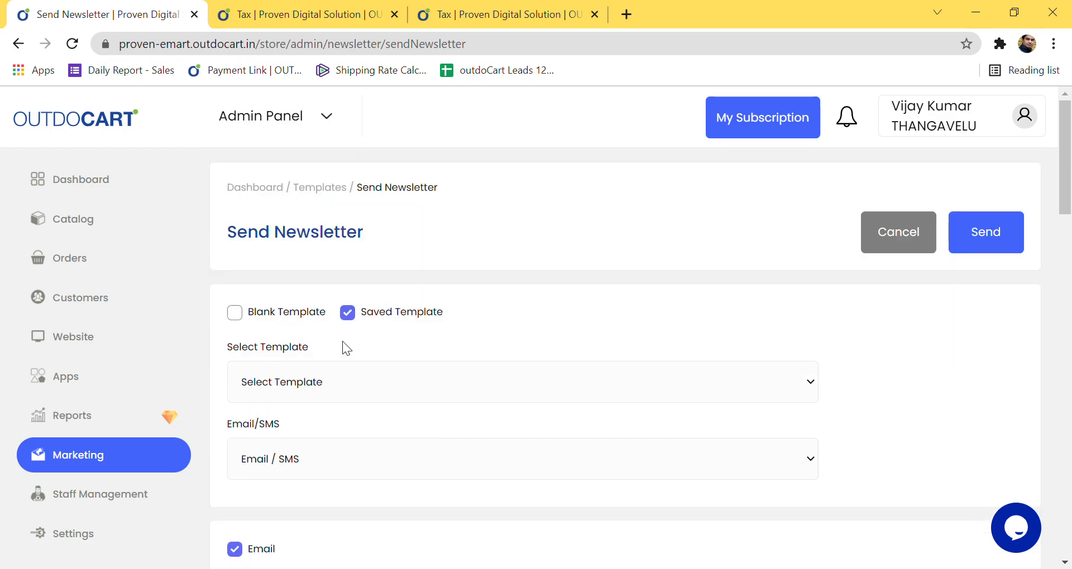
click(237, 313)
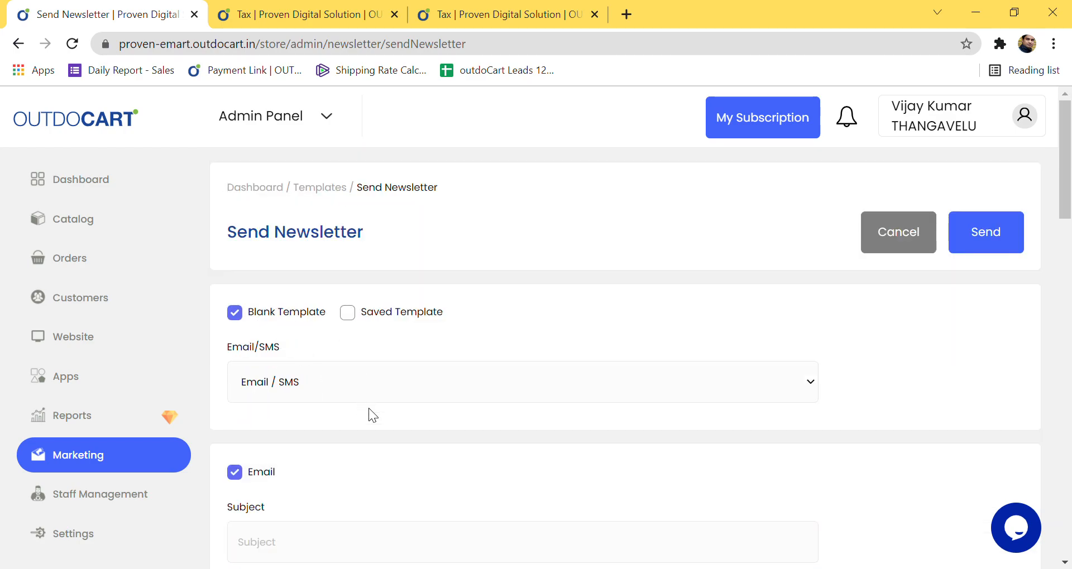
scroll(375, 419, down, 3)
Step: Enter subject 'Hi 30% discount available' and append the %%customer.name%% tag
click(331, 392)
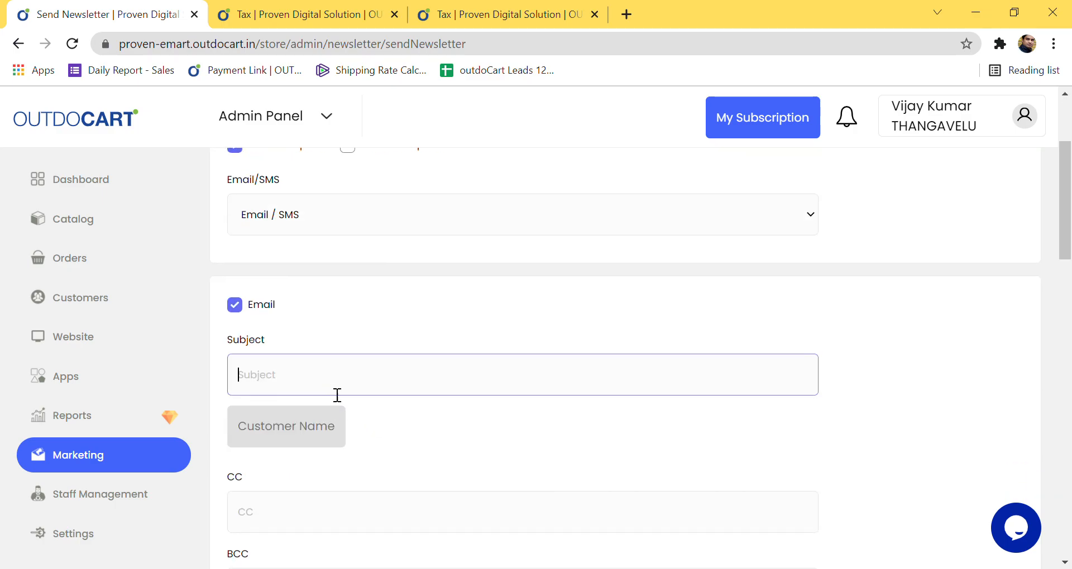
text(Hi Th)
text(30)
text(% d)
text(iscount avail)
text(able)
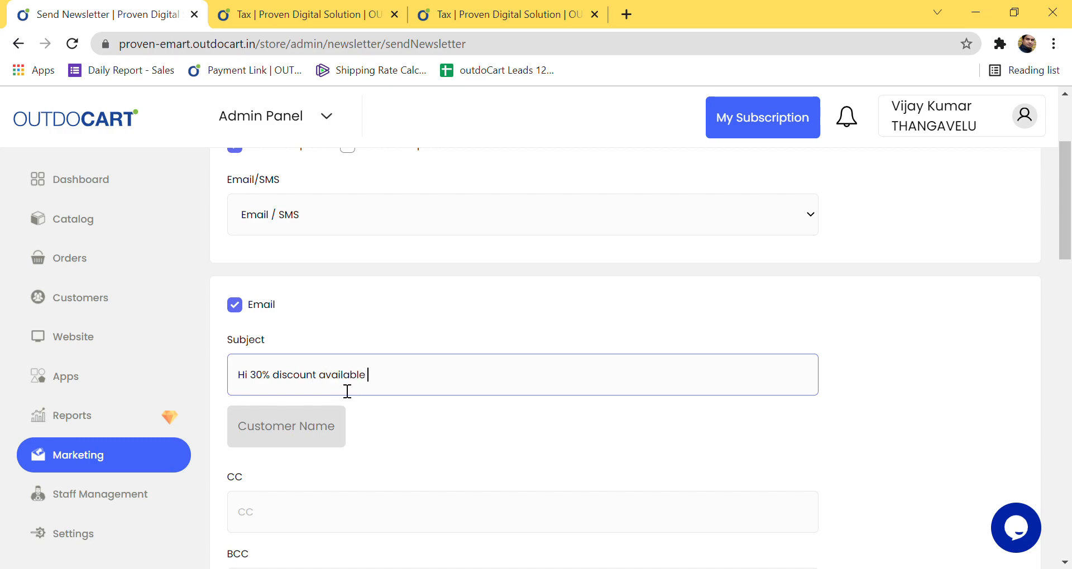
scroll(385, 483, down, 5)
scroll(390, 486, up, 2)
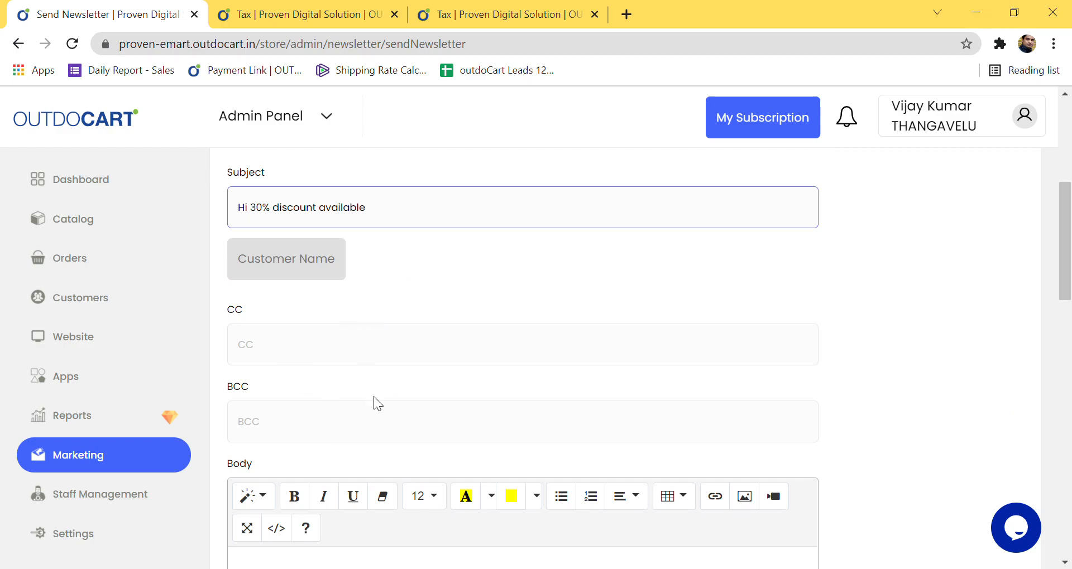
scroll(377, 408, down, 4)
scroll(386, 422, up, 5)
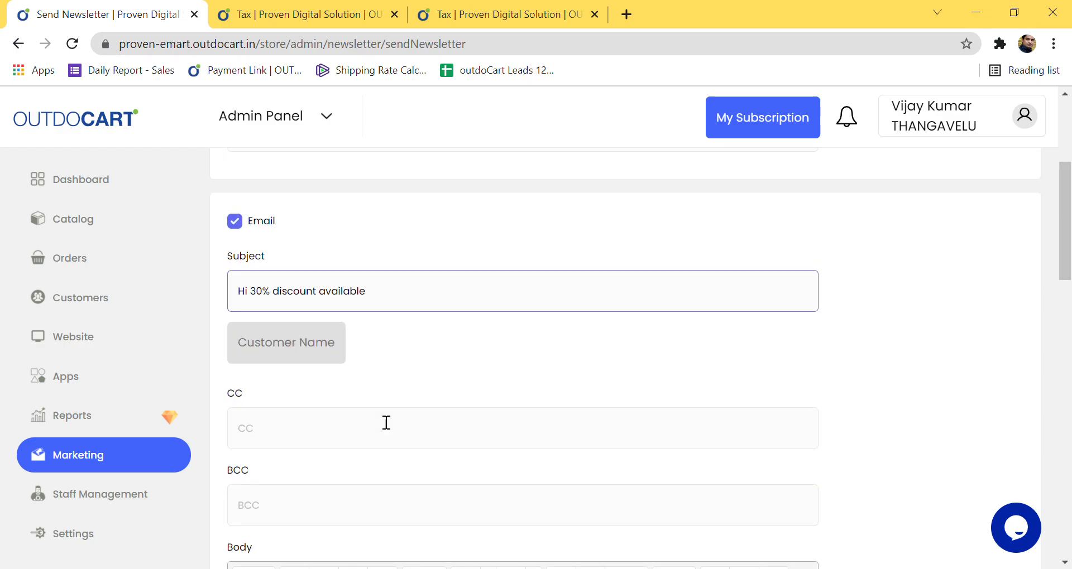
click(286, 357)
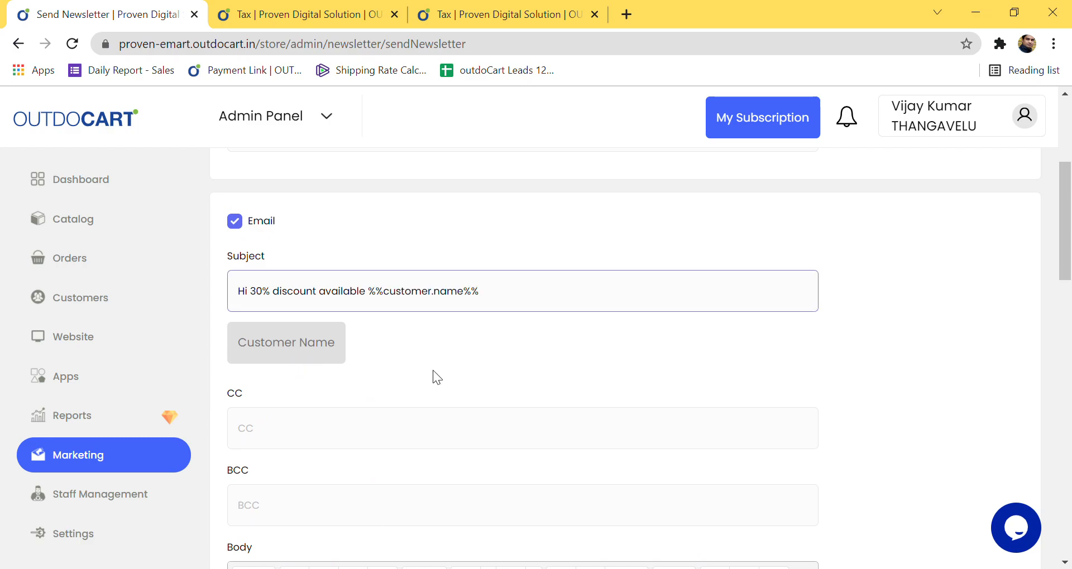
scroll(434, 374, down, 4)
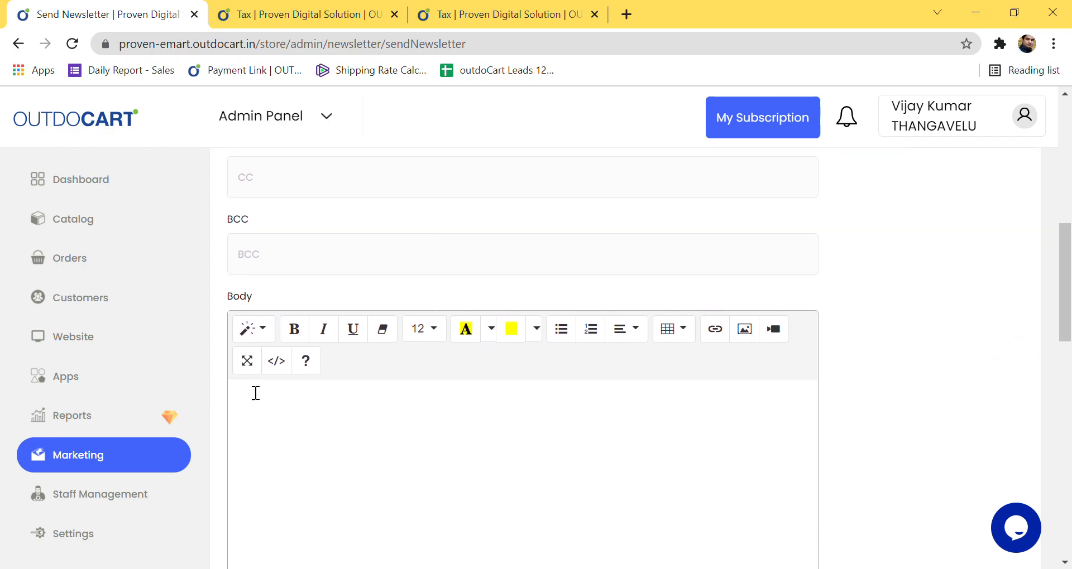
scroll(315, 438, down, 3)
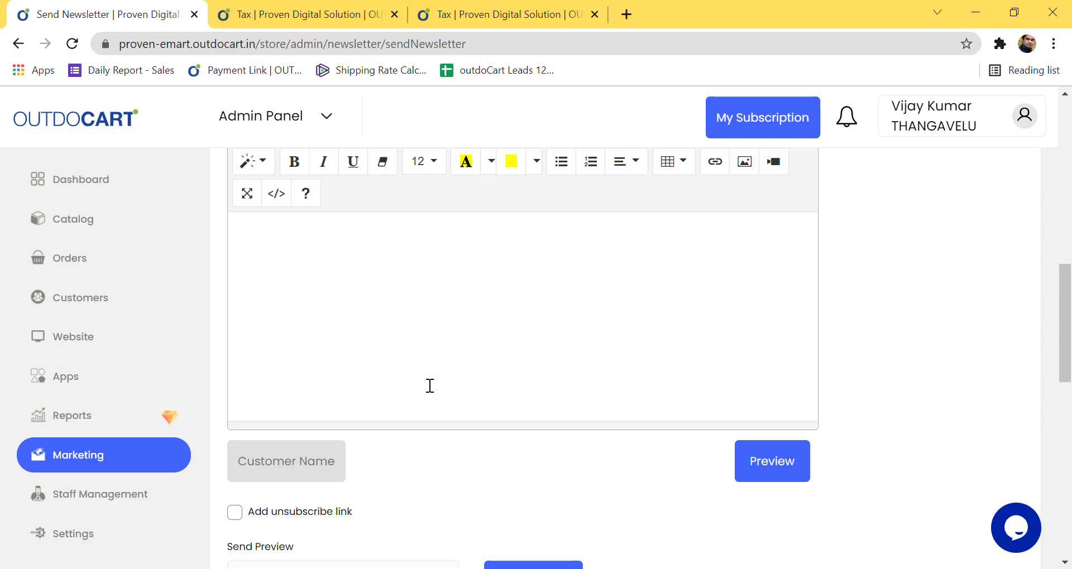
scroll(424, 385, down, 1)
scroll(424, 385, down, 1)
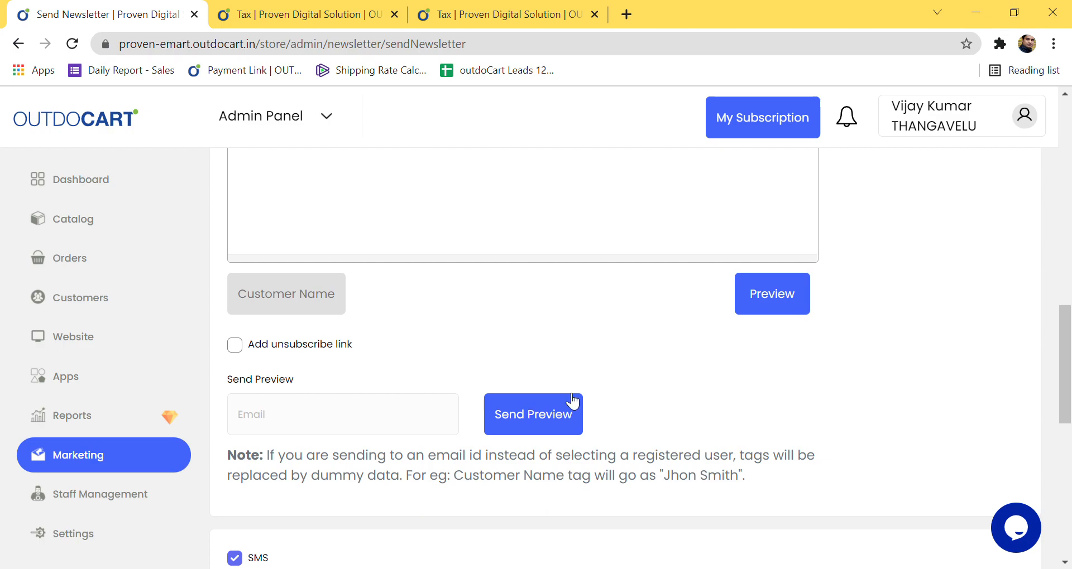
click(778, 314)
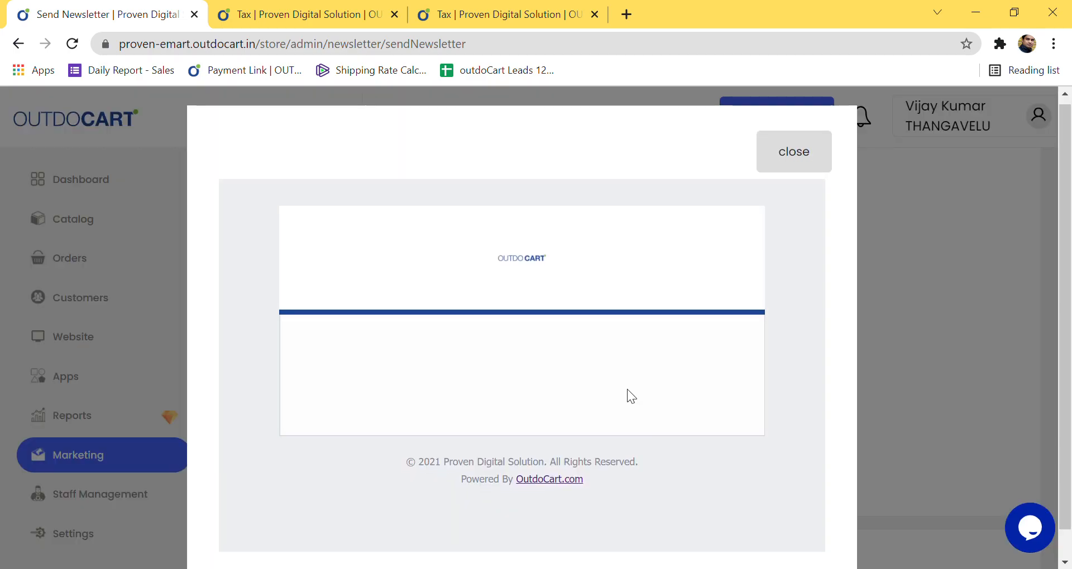
click(782, 175)
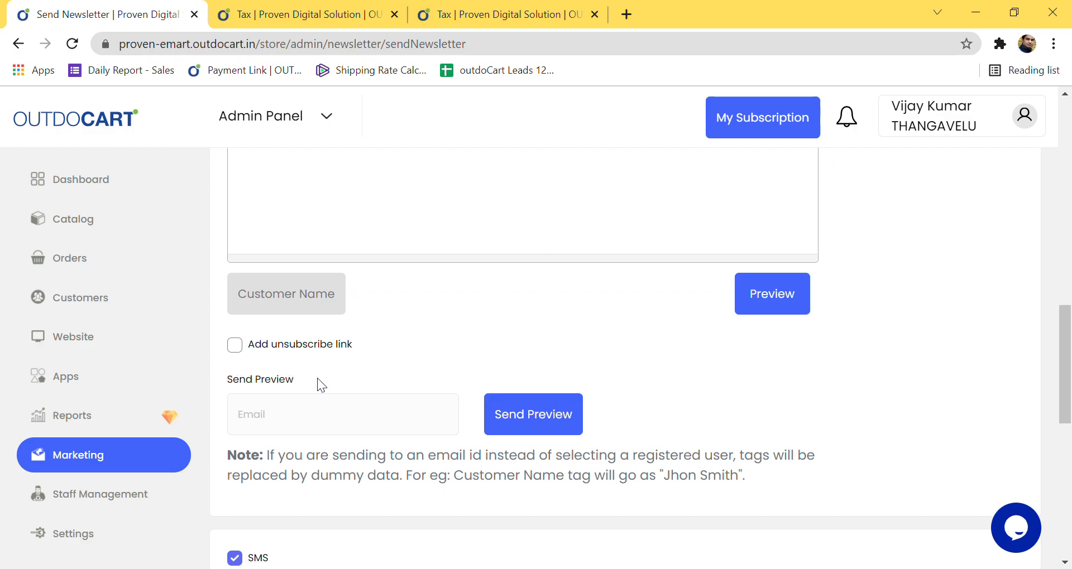
scroll(317, 380, down, 3)
scroll(318, 383, up, 2)
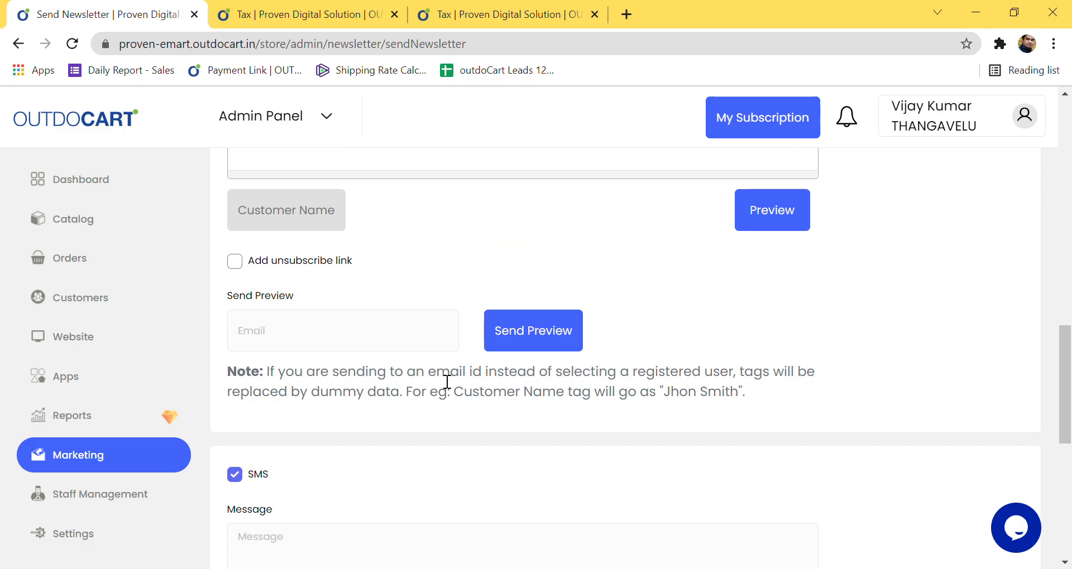
click(245, 270)
click(236, 266)
click(241, 270)
click(240, 269)
scroll(412, 292, up, 5)
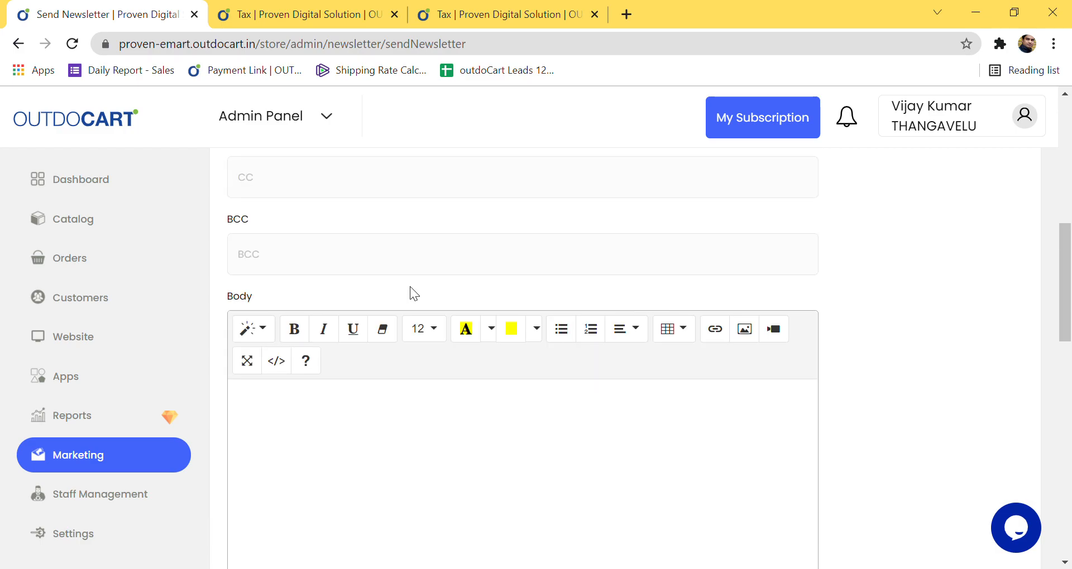
scroll(410, 286, down, 3)
Step: Write the body 'Check out our new collection with 30% discounted rates'
click(419, 296)
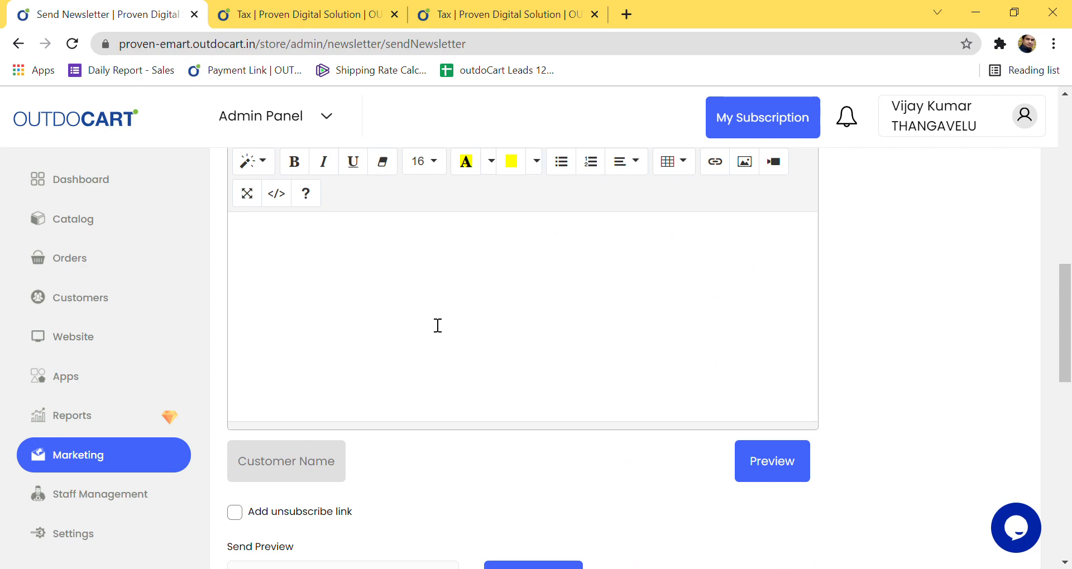
text(Check out our new collection with )
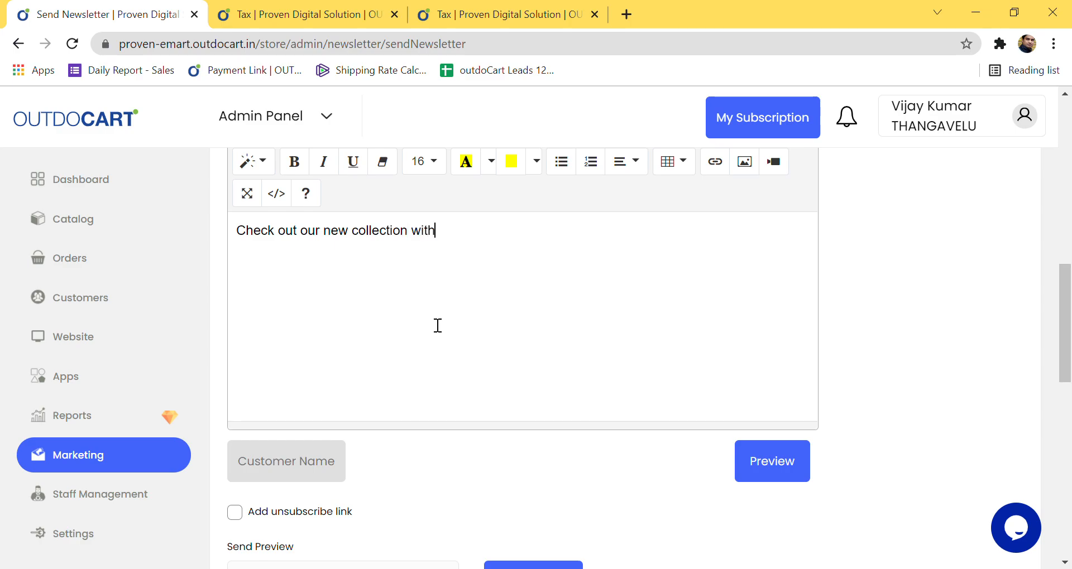
text(30% discounted rates)
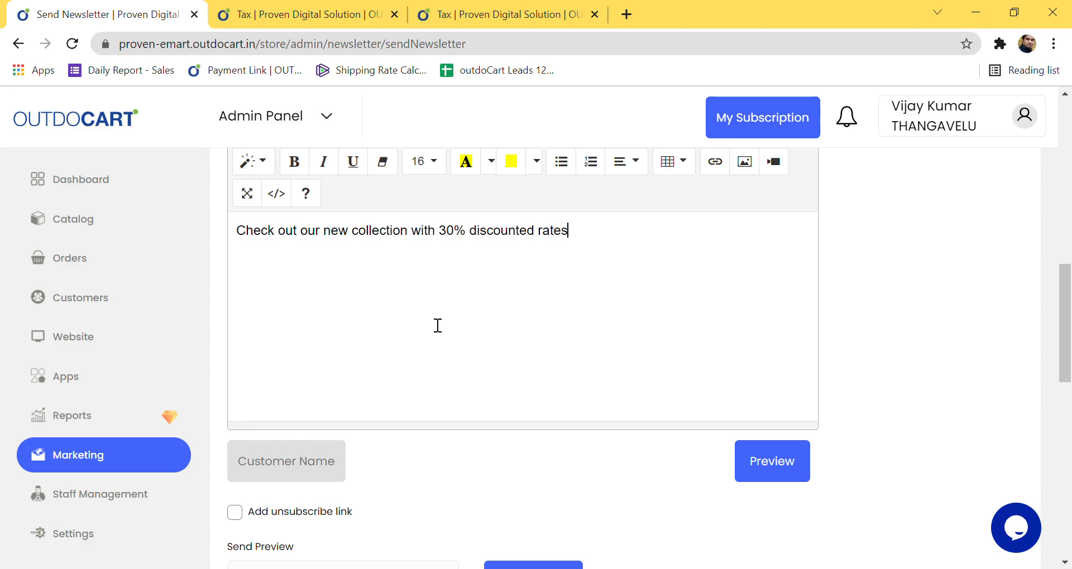
scroll(670, 463, down, 3)
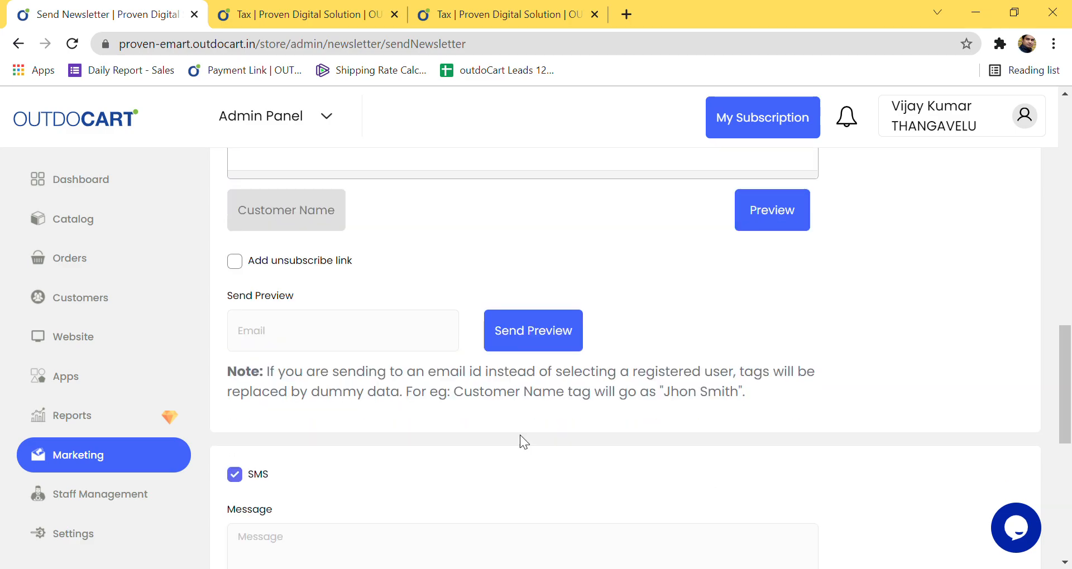
click(389, 354)
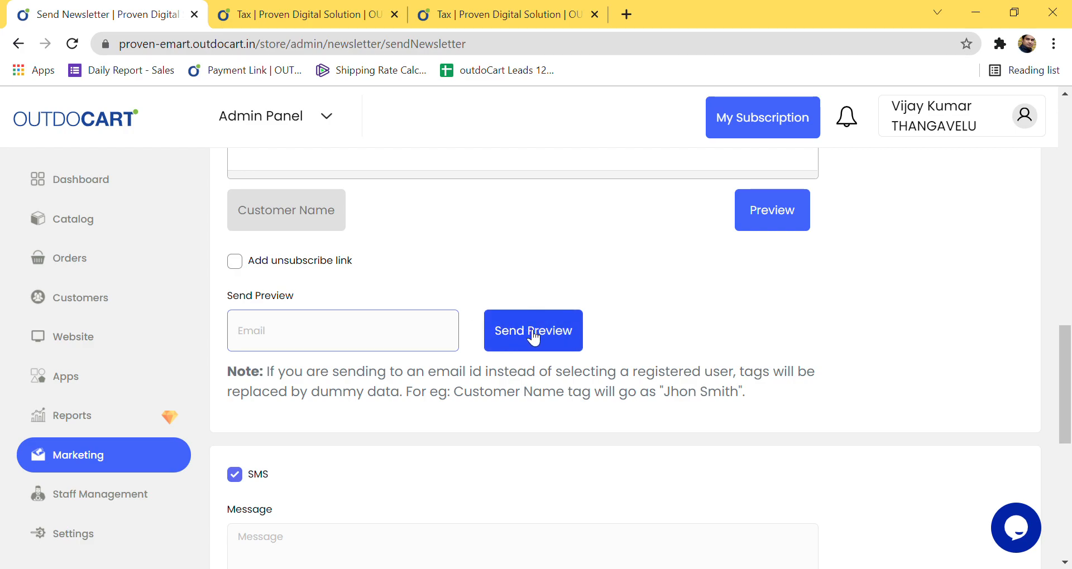
scroll(402, 374, down, 6)
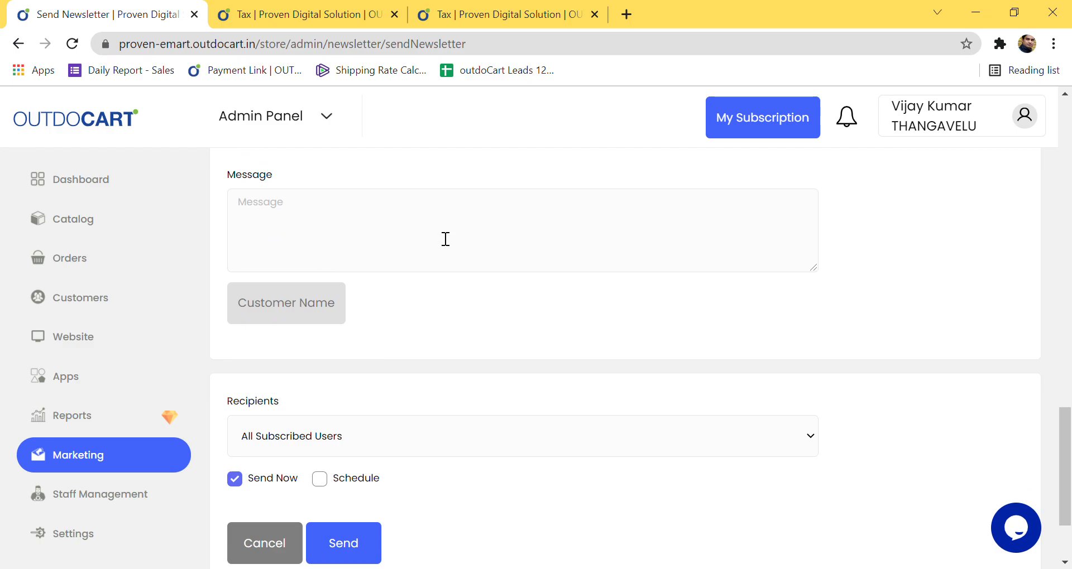
scroll(362, 415, down, 2)
scroll(360, 414, up, 4)
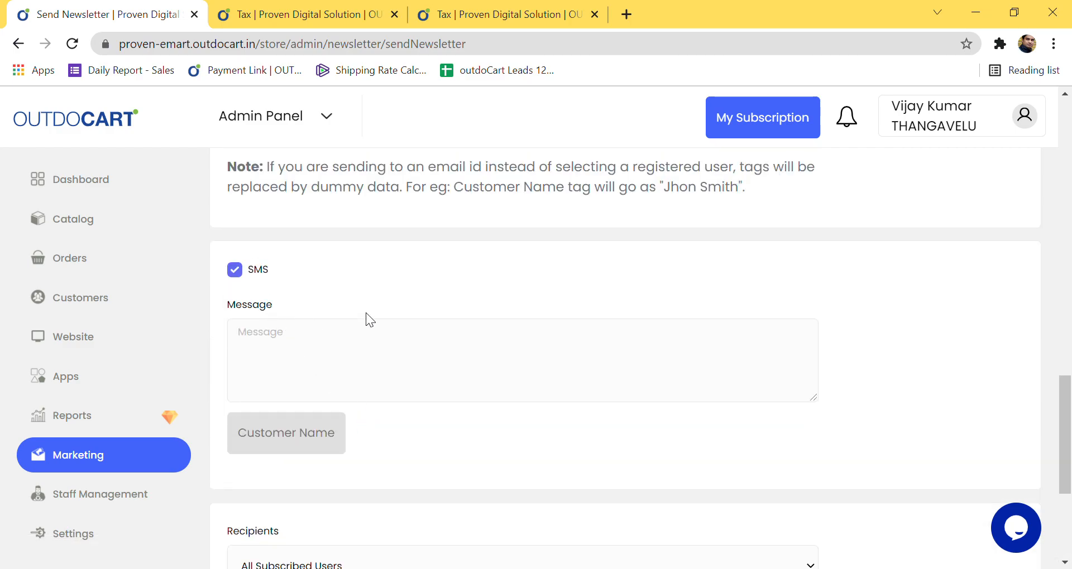
scroll(399, 376, down, 5)
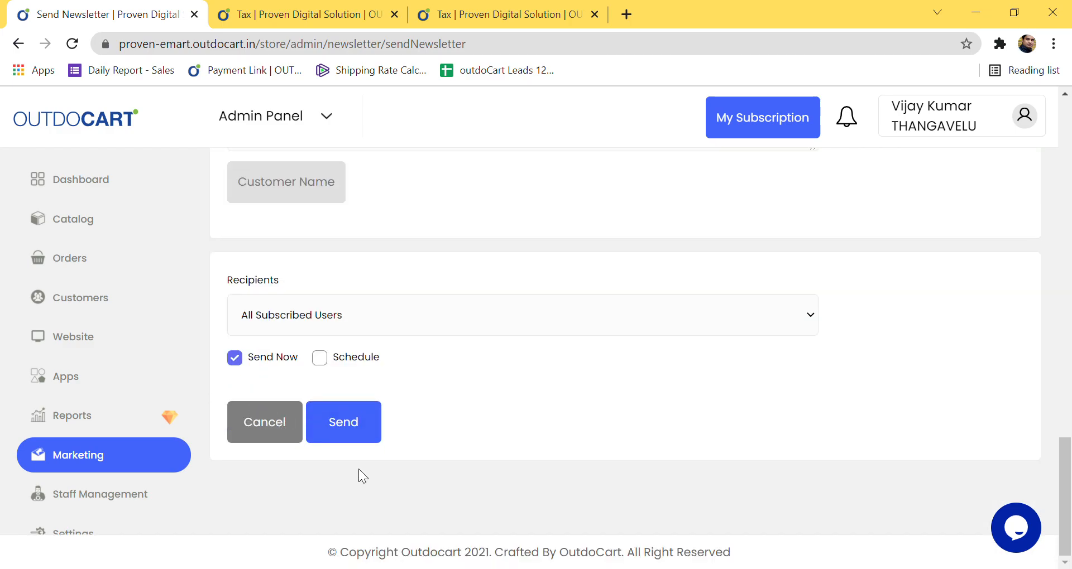
scroll(528, 429, up, 5)
scroll(504, 436, down, 5)
click(343, 363)
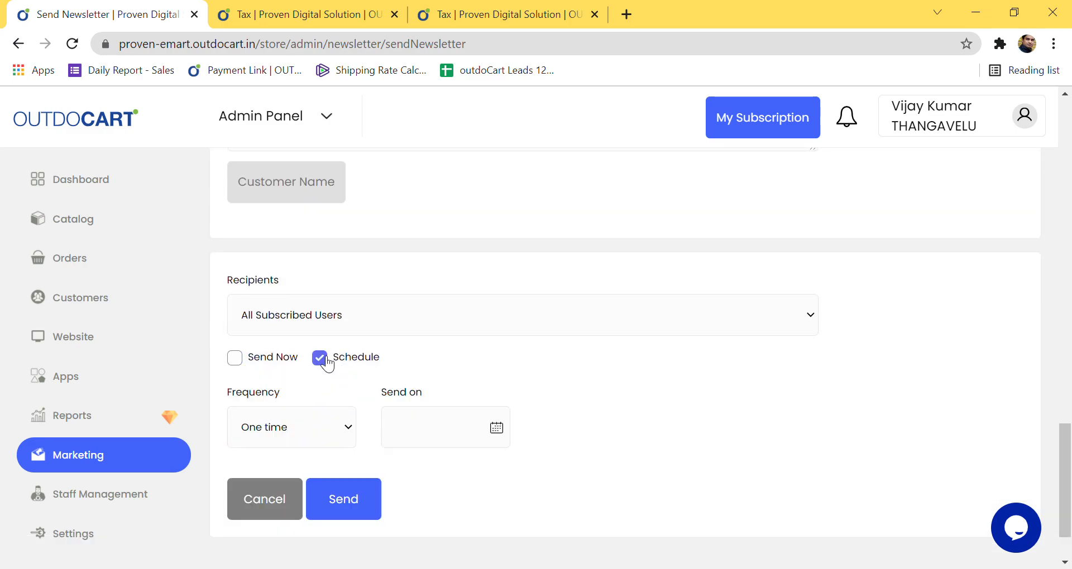
click(235, 359)
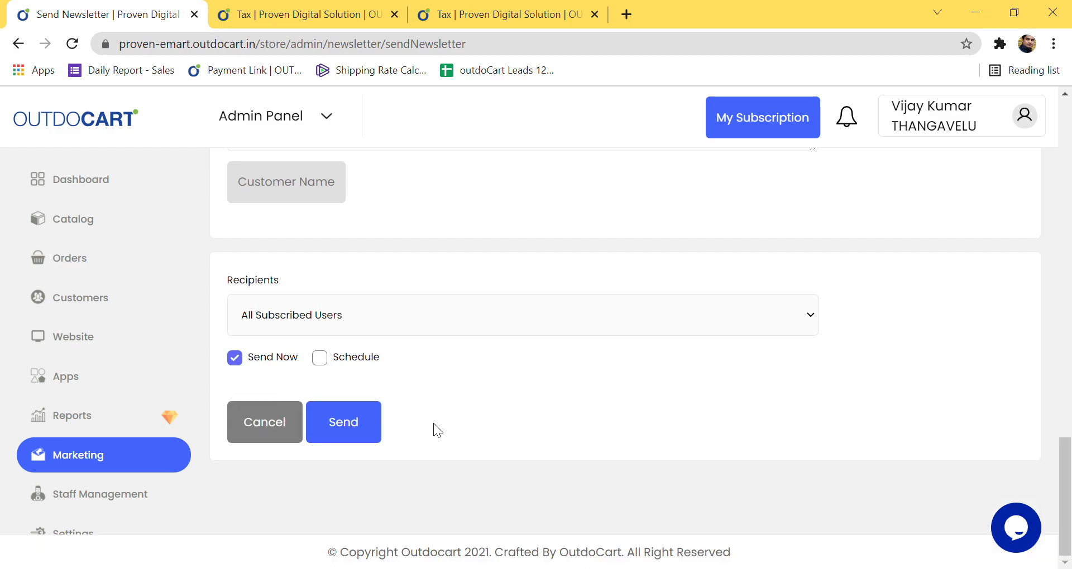
scroll(441, 422, up, 6)
scroll(441, 422, up, 5)
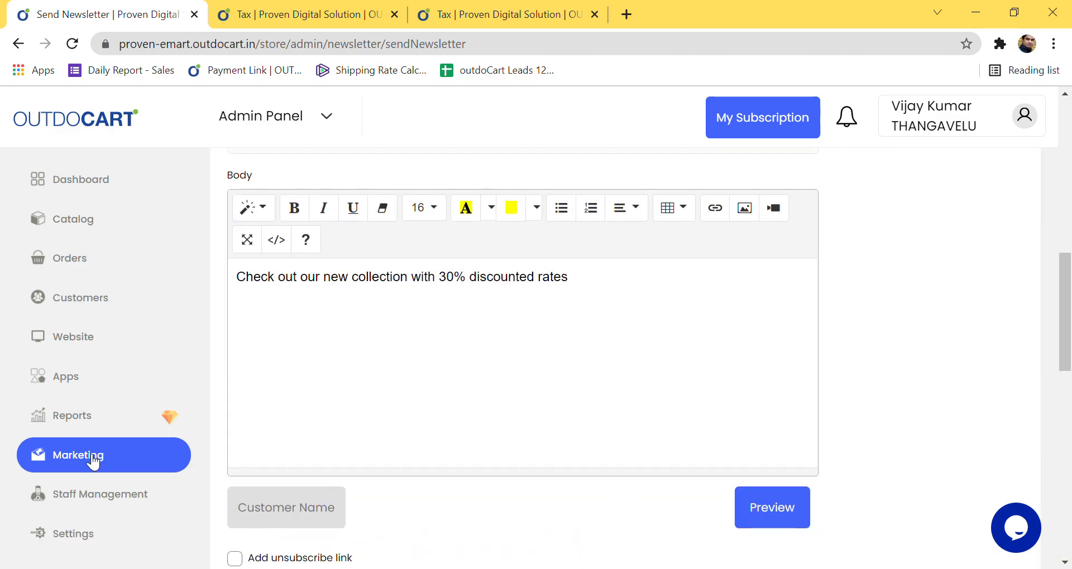
click(73, 455)
Step: Go to Marketing > Offers and start a new offer with Add Offer
click(104, 220)
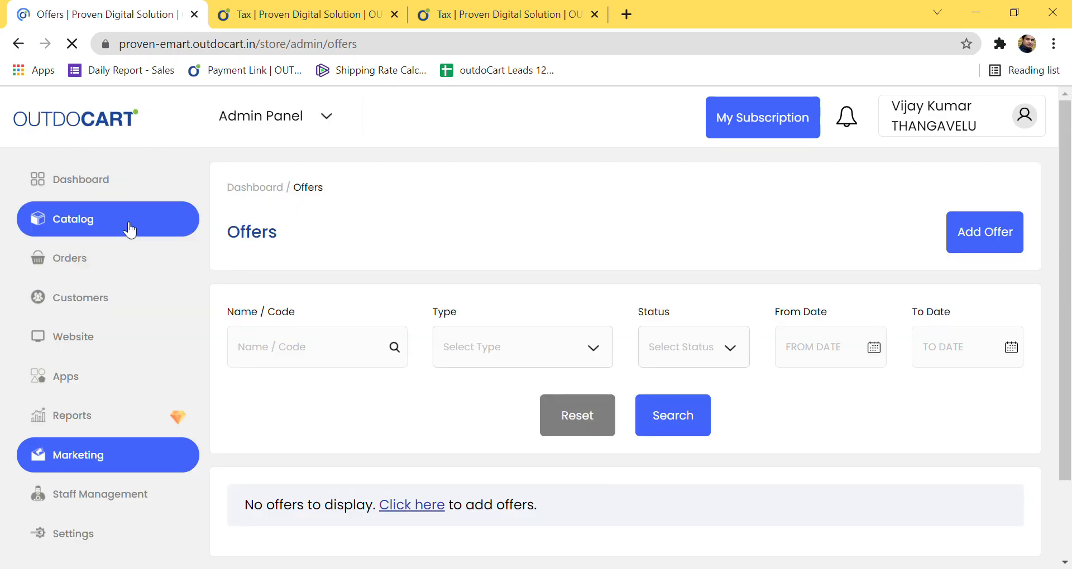
scroll(423, 442, down, 2)
scroll(424, 445, up, 2)
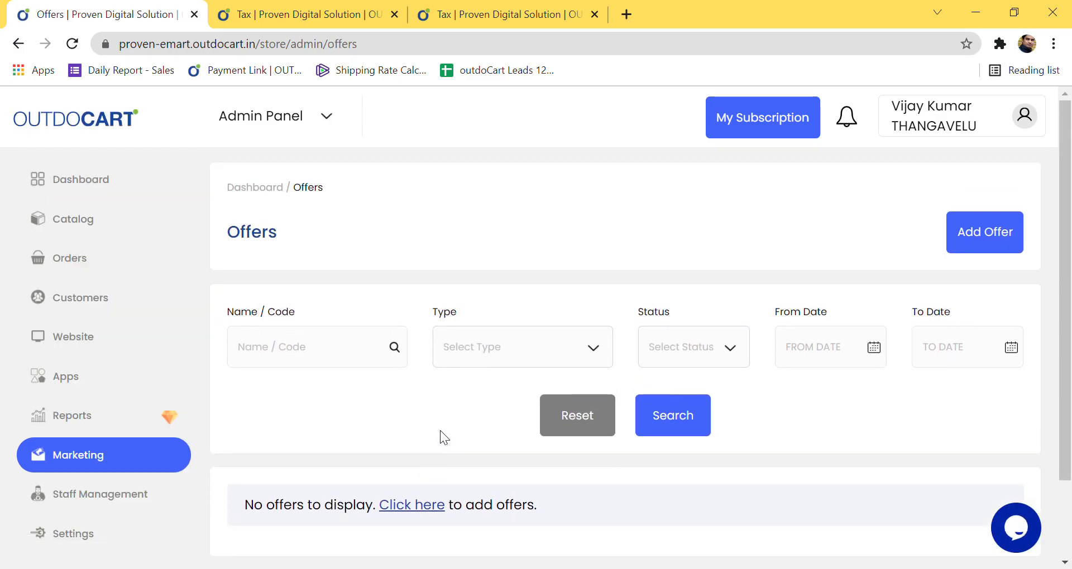
click(992, 250)
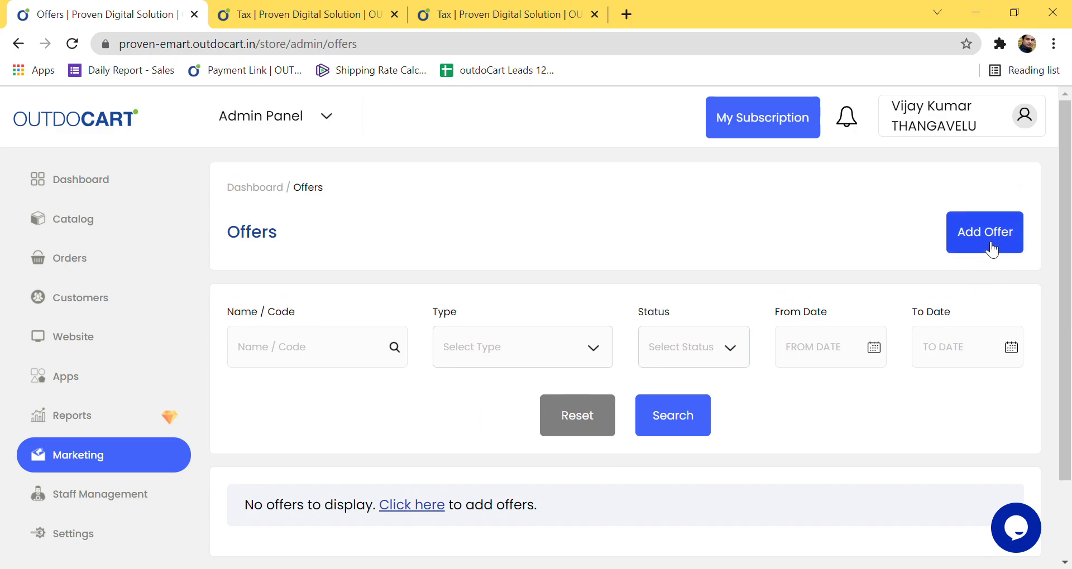
click(992, 250)
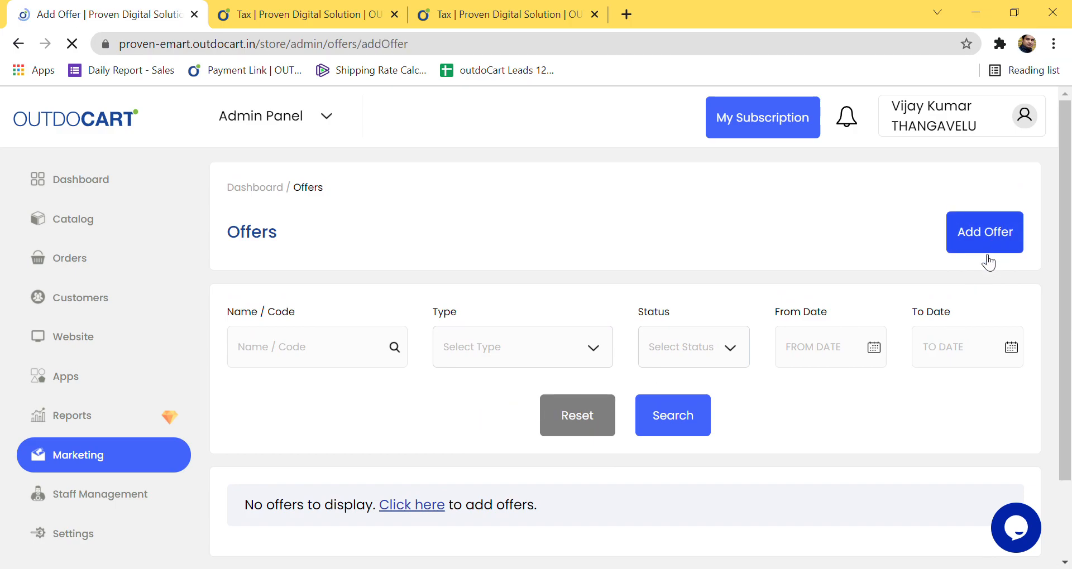
Step: Name the offer '30% discount', replacing the earlier 'Red T-shirt' entry
click(275, 385)
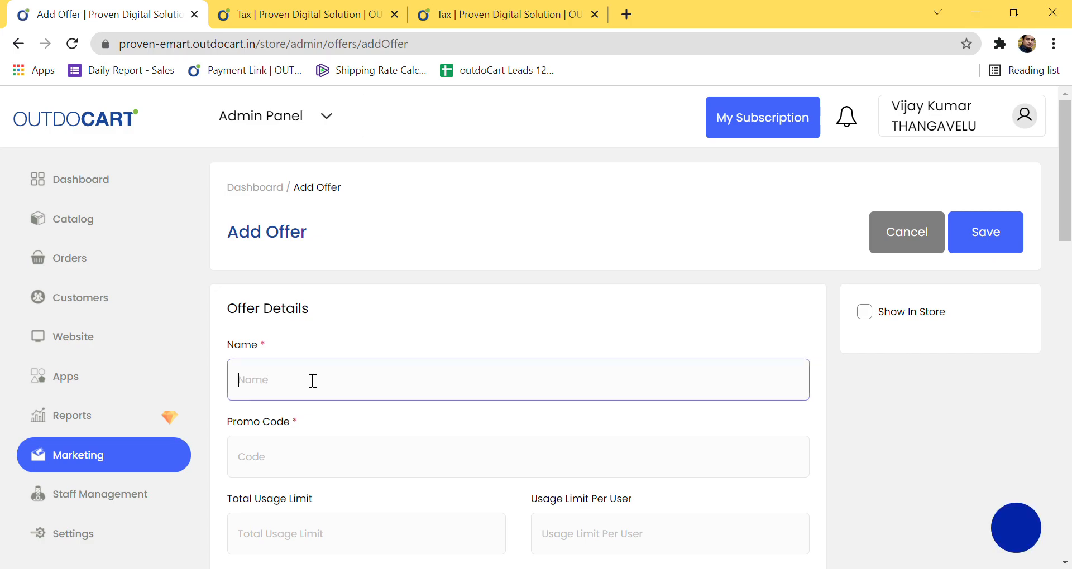
scroll(399, 396, down, 3)
scroll(406, 404, up, 2)
click(277, 384)
text(REDROSE20)
click(281, 311)
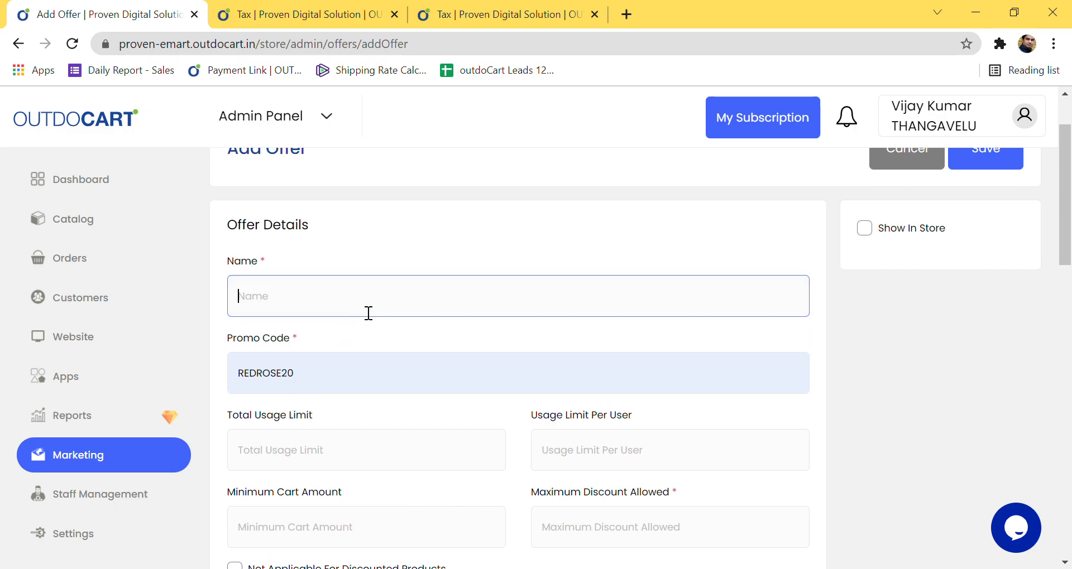
text(Red T-shirts)
click(309, 392)
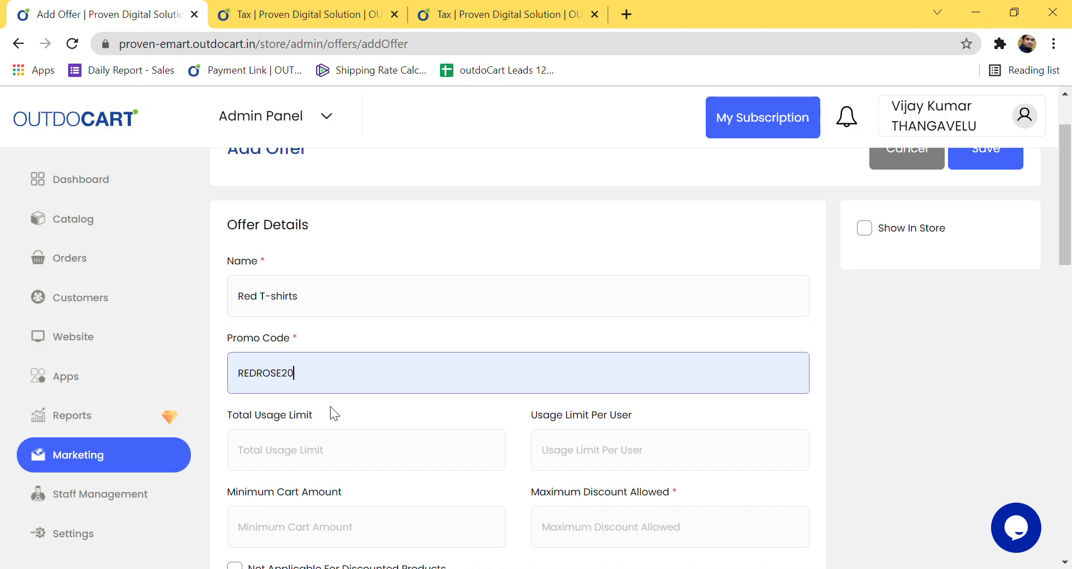
scroll(349, 324, down, 1)
scroll(354, 335, up, 1)
drag(342, 301, 203, 303)
key(BackSpace)
text(30)
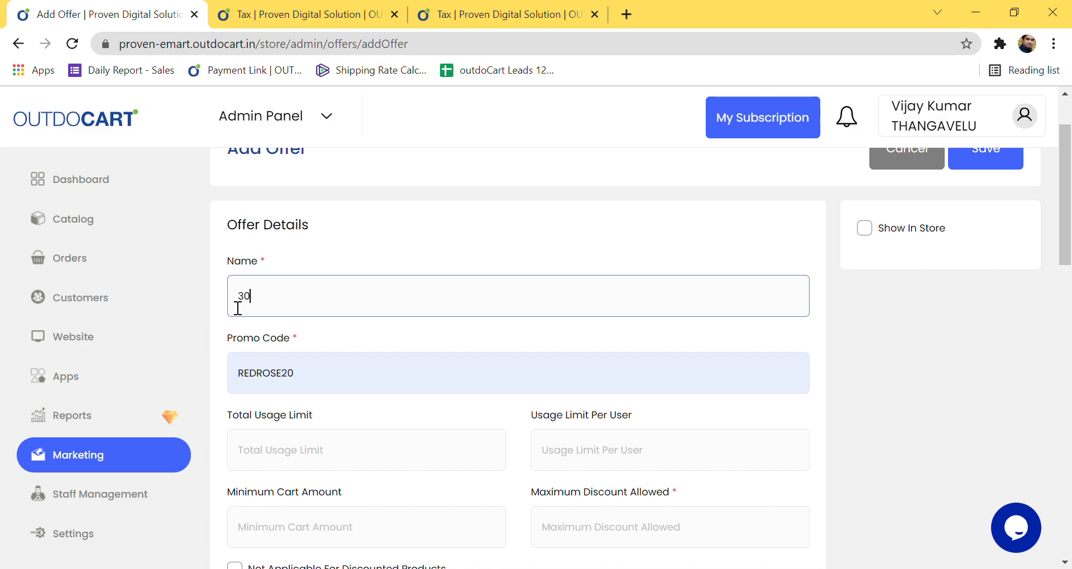
text(% discou)
scroll(351, 337, down, 3)
Step: Replace the autofilled REDROSE20 promo code with TSHIRT30
click(306, 218)
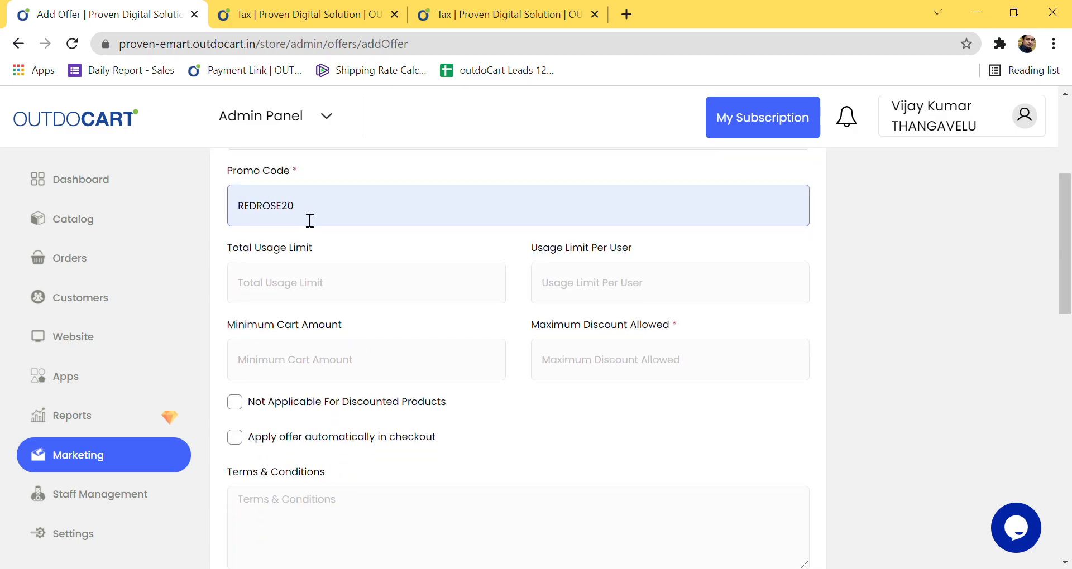
drag(310, 221, 248, 219)
key(BackSpace)
text(TSHIRT3)
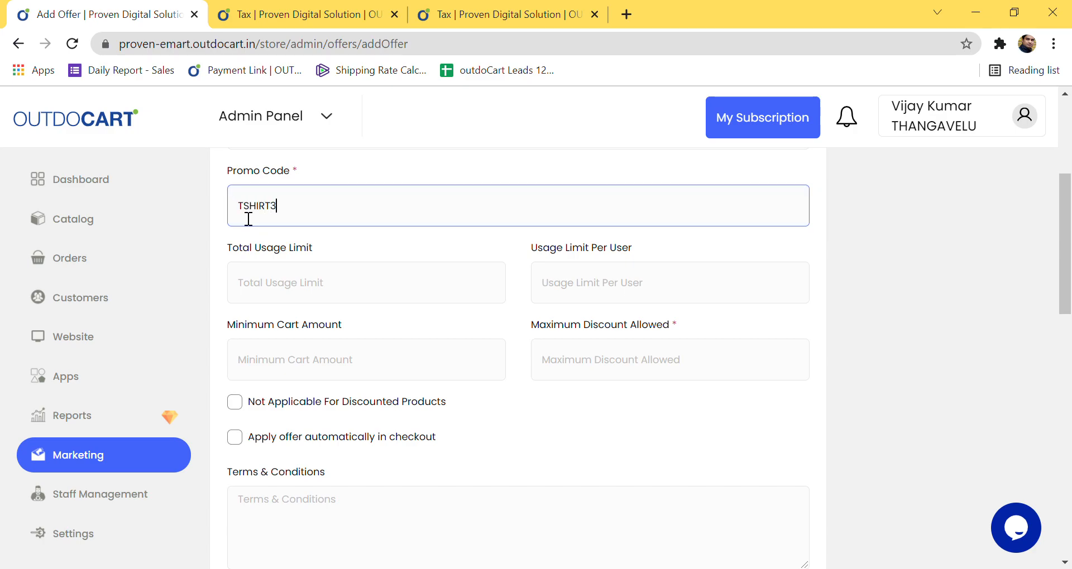
key(BackSpace)
text(T30)
click(305, 278)
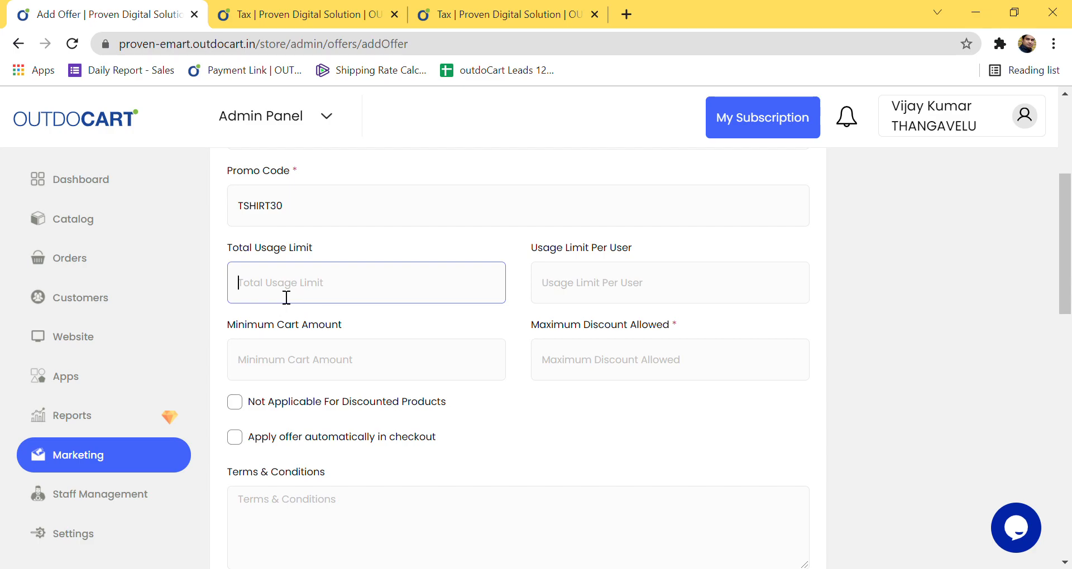
text(50)
click(623, 303)
text(1)
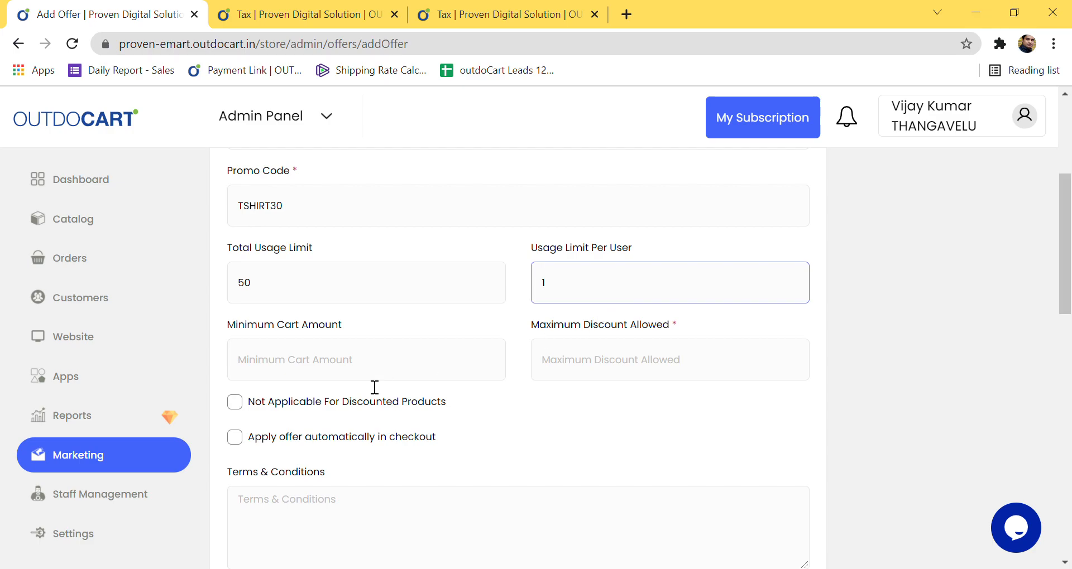
click(348, 377)
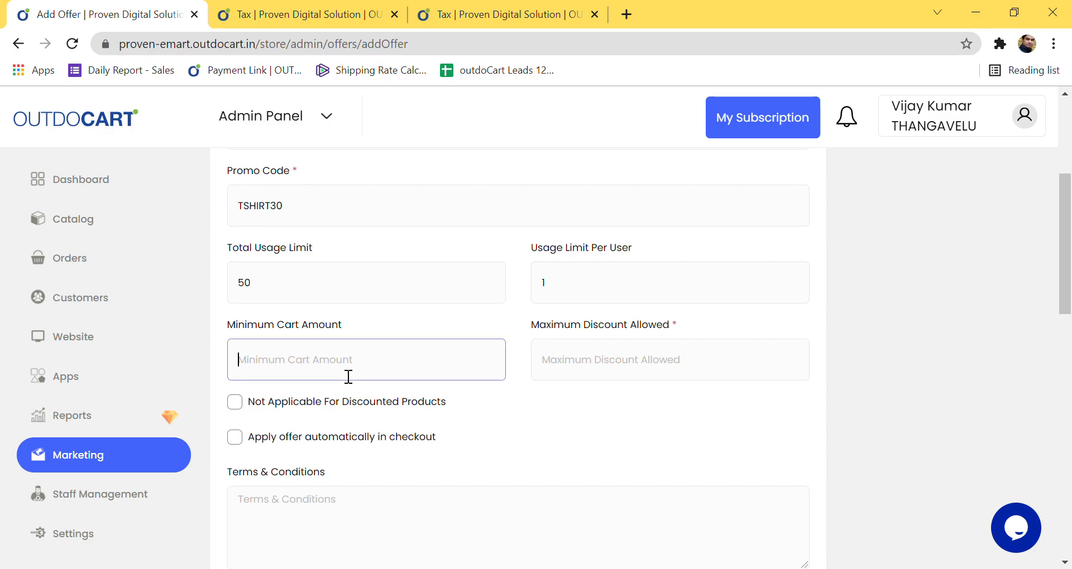
text(49)
key(BackSpace)
text(99)
click(603, 371)
text(100000000000)
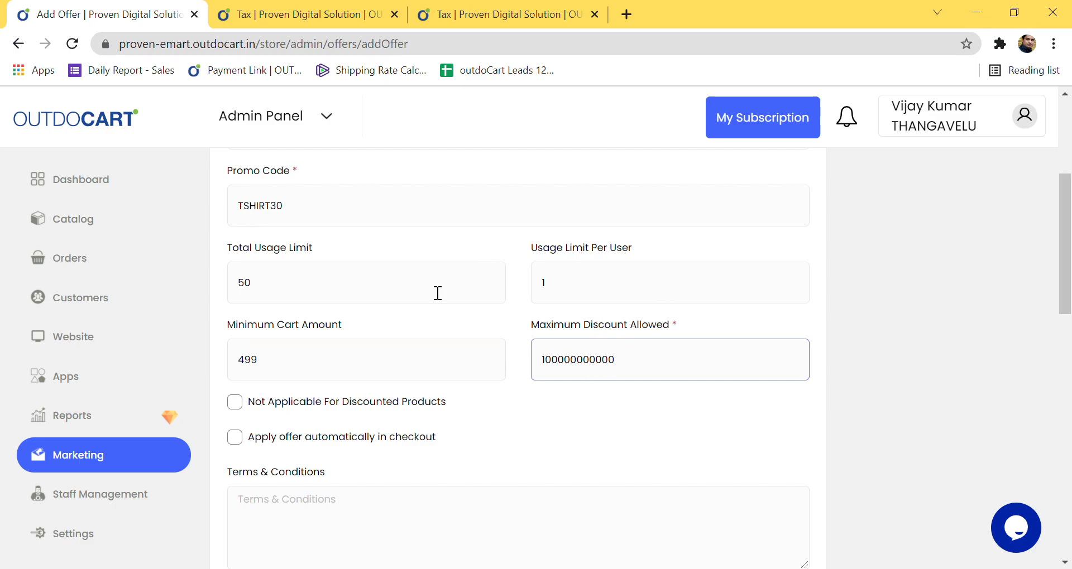
Step: Set the offer dates from 23-11-2021 to 30-11-2021
scroll(410, 402, down, 1)
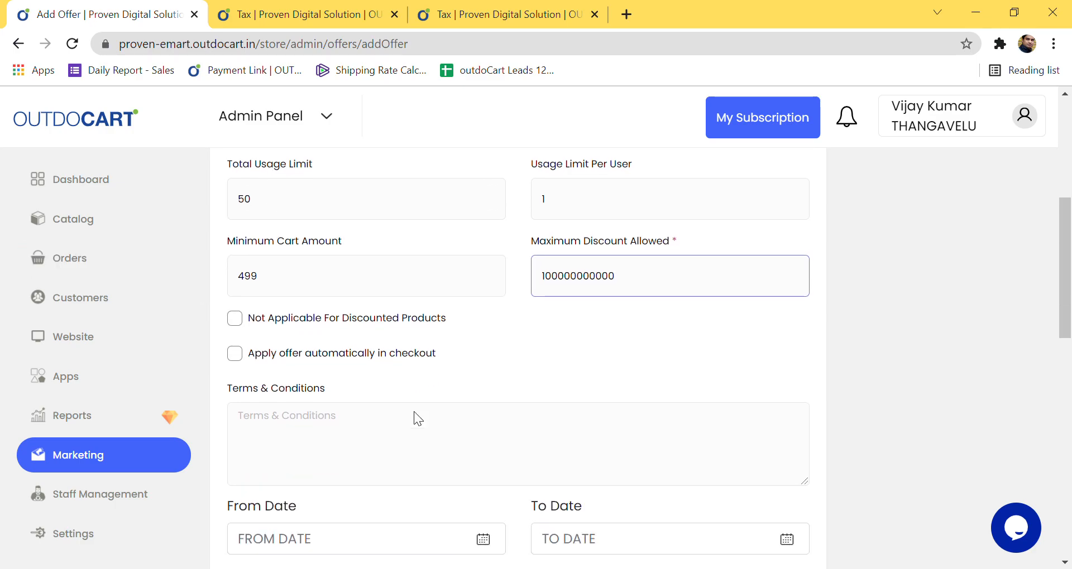
scroll(423, 420, down, 3)
click(307, 371)
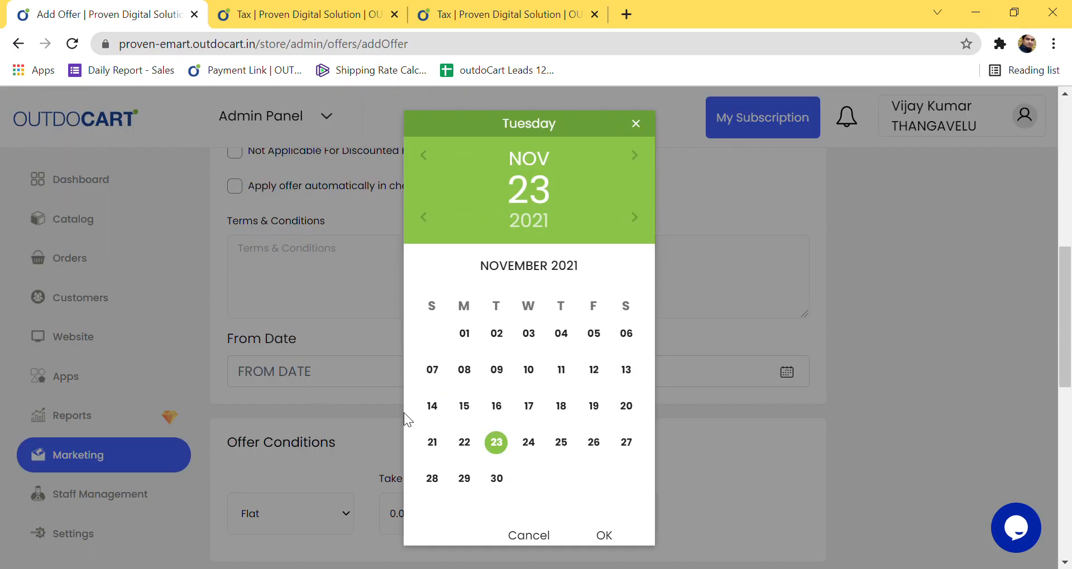
click(604, 535)
click(686, 380)
click(497, 479)
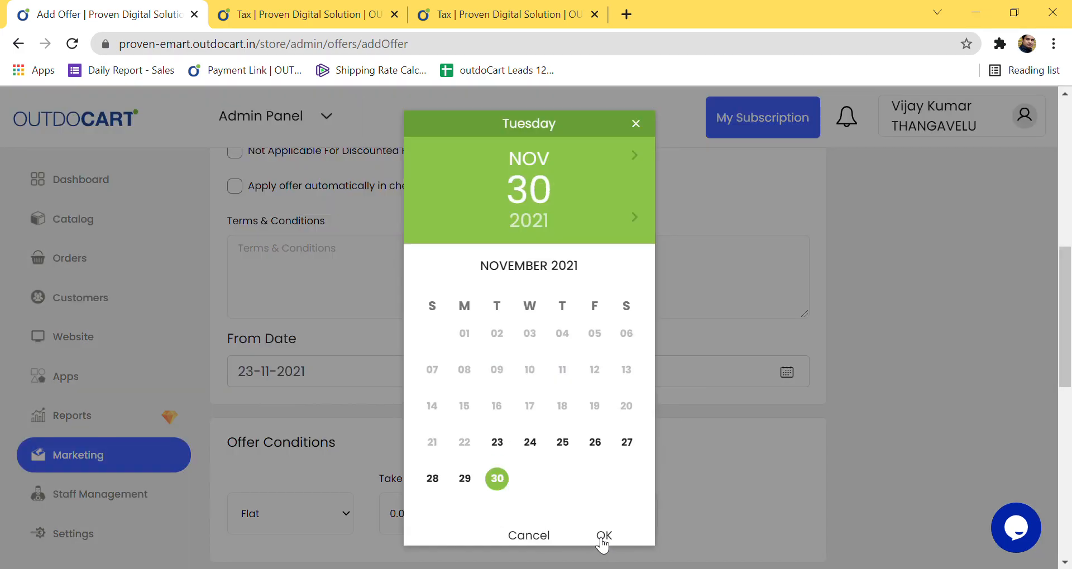
click(604, 535)
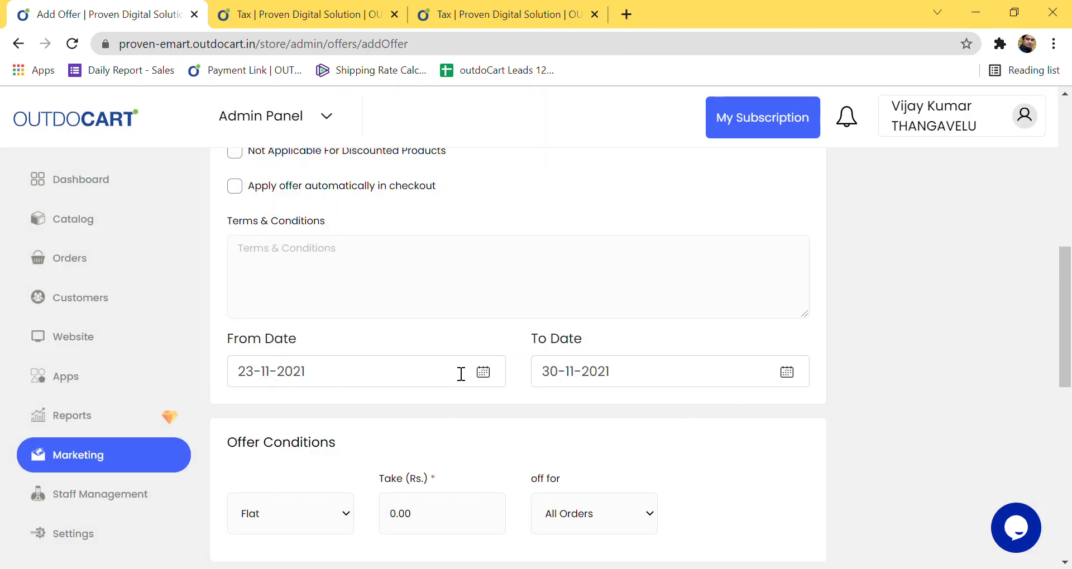
Step: Make the offer condition a 30 Percentage discount on All Orders
click(279, 249)
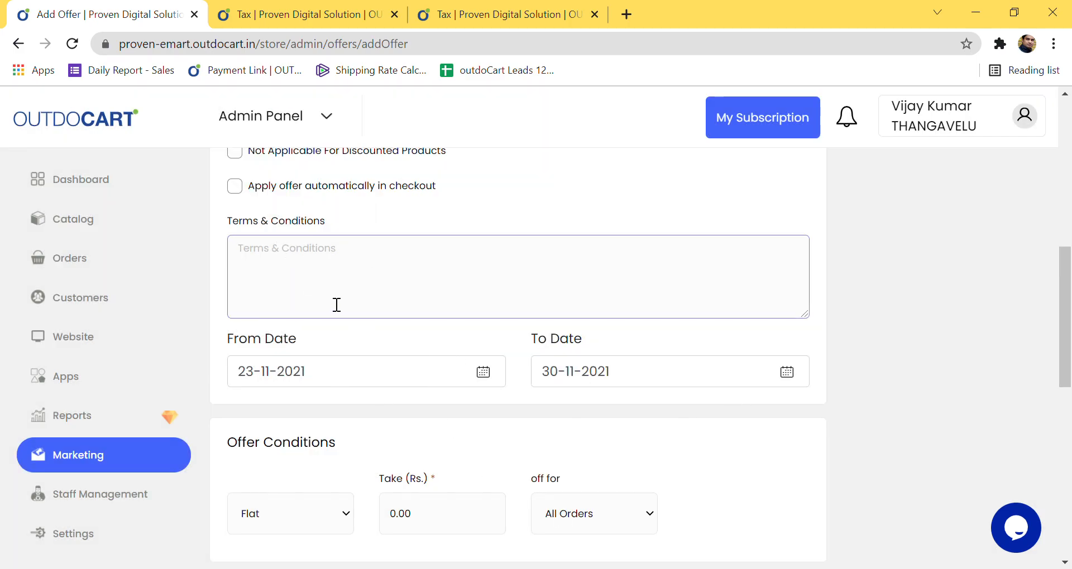
scroll(388, 448, down, 3)
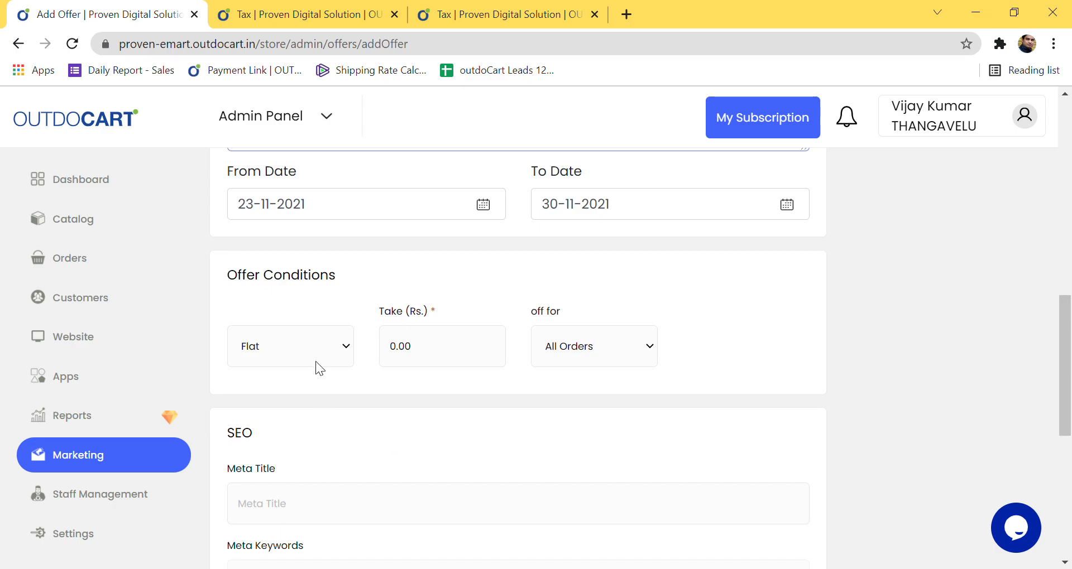
click(474, 364)
key(BackSpace)
key(BackSpace)
key(BackSpace)
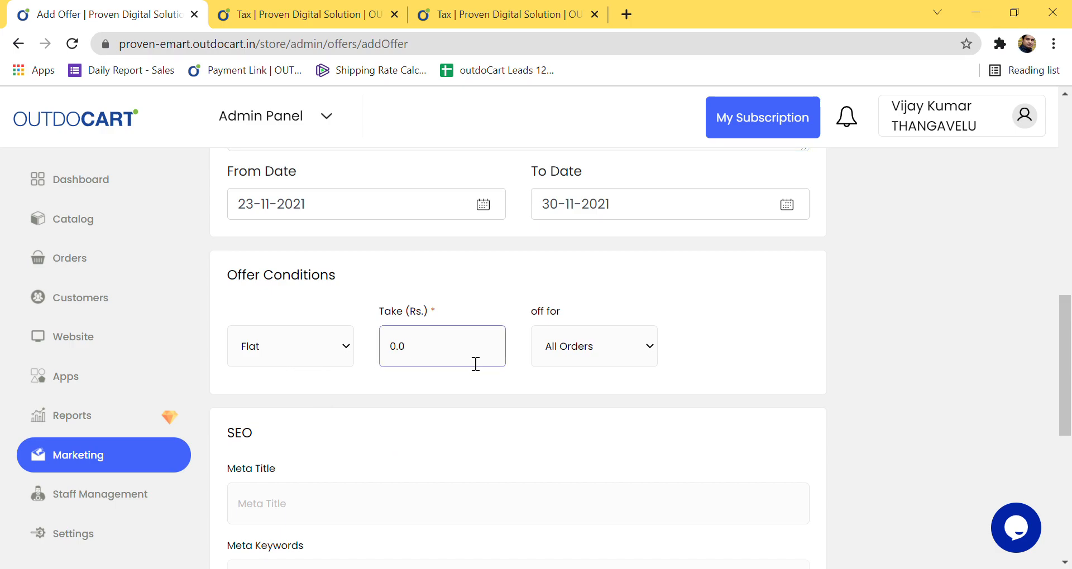
key(BackSpace)
text(300)
click(336, 353)
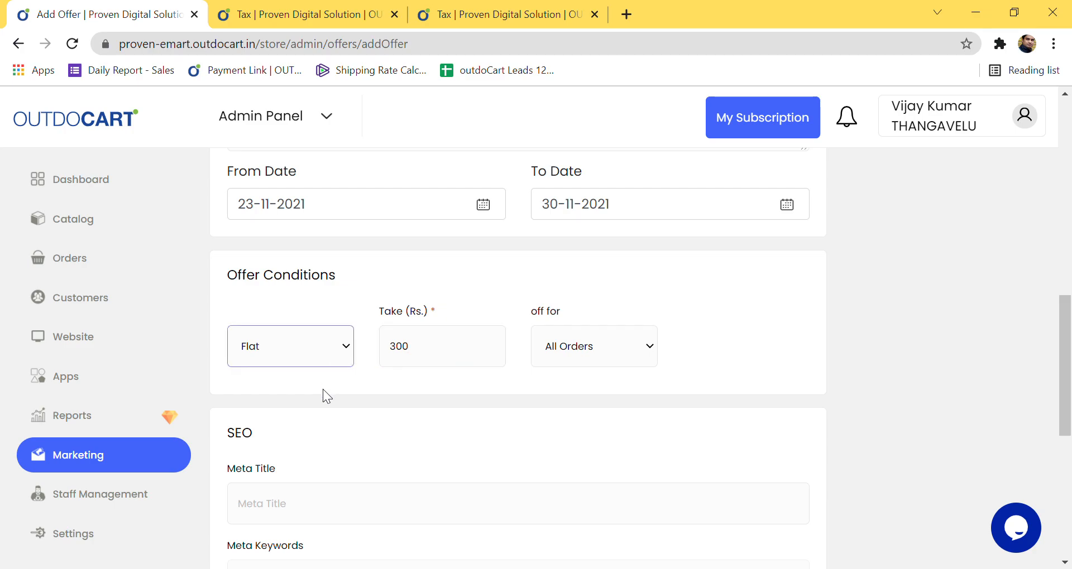
click(322, 387)
click(435, 367)
text(30)
click(616, 340)
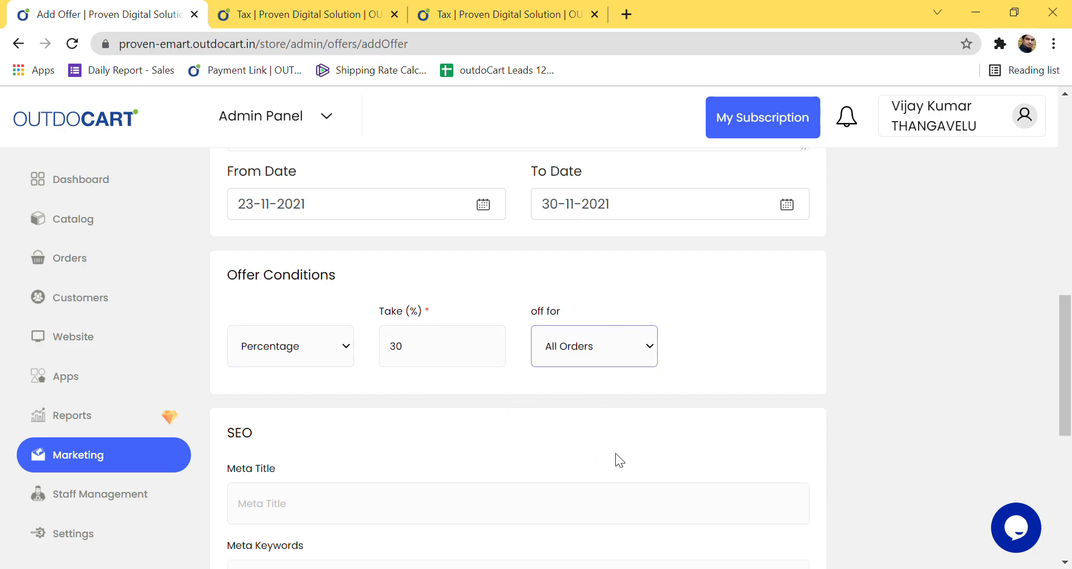
click(684, 386)
Step: Fill the meta title, meta keywords and meta description with 'T-shirt'
scroll(452, 396, down, 3)
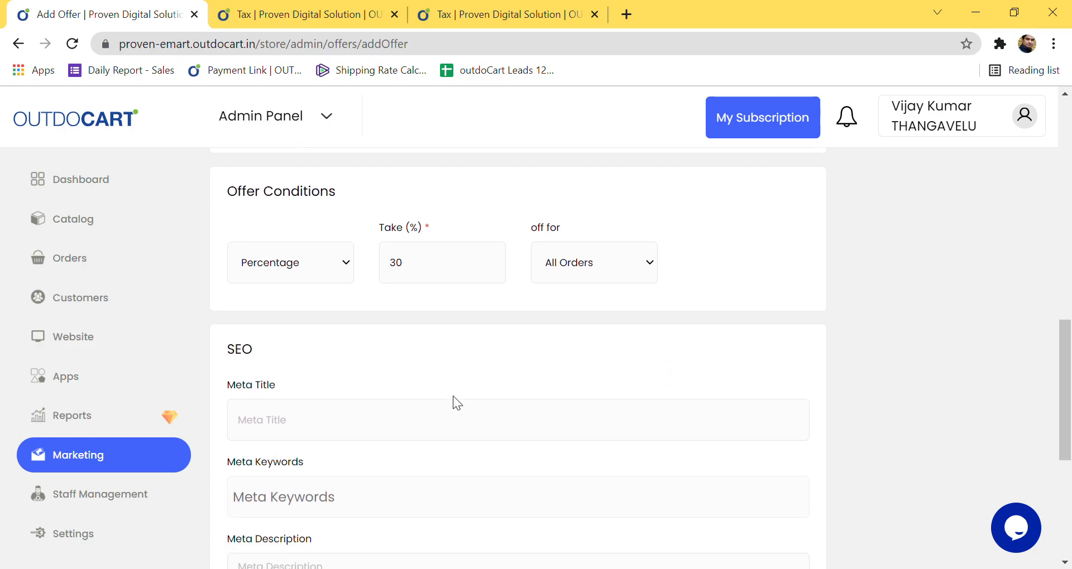
click(334, 353)
text(Tishirt)
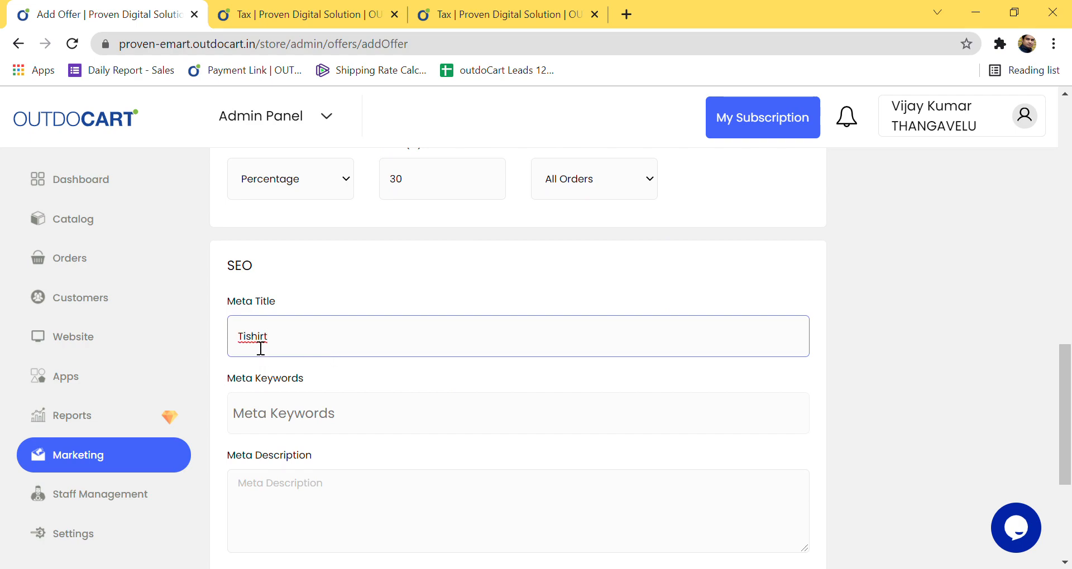
text( T-shirt)
click(317, 409)
drag(274, 341, 211, 345)
key(ctrl+c)
click(285, 416)
key(ctrl+v)
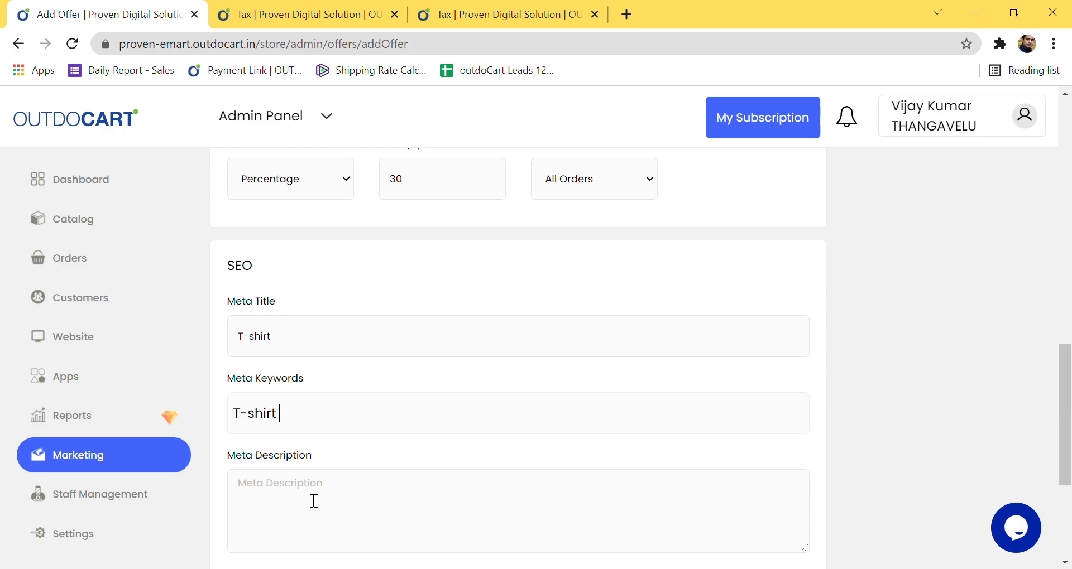
click(311, 501)
key(ctrl+v)
scroll(313, 496, down, 5)
Step: Set the offer URL to '30%discount' and save the offer
click(393, 393)
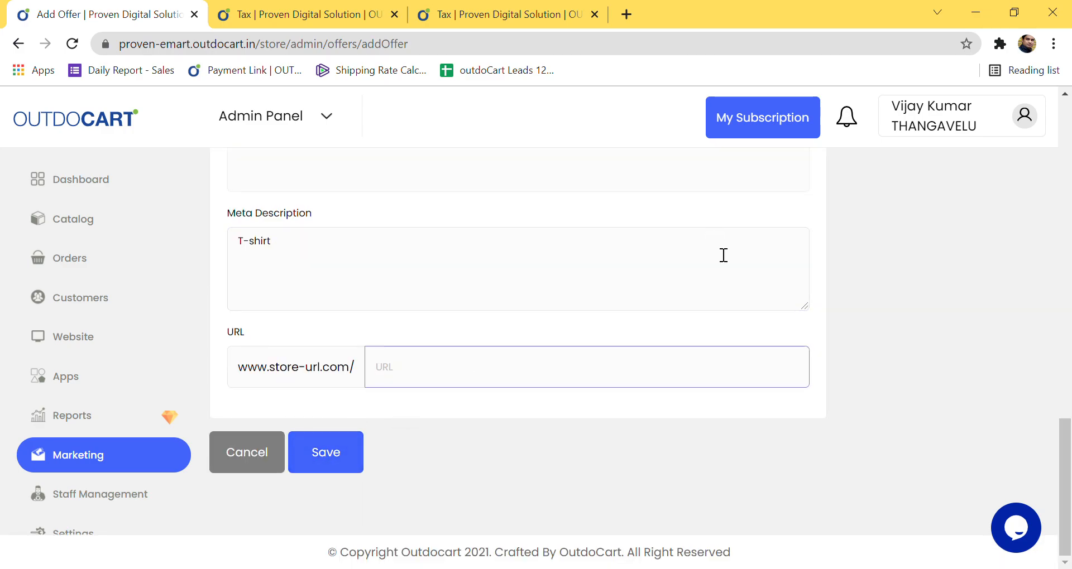
scroll(715, 268, up, 10)
drag(318, 395, 211, 387)
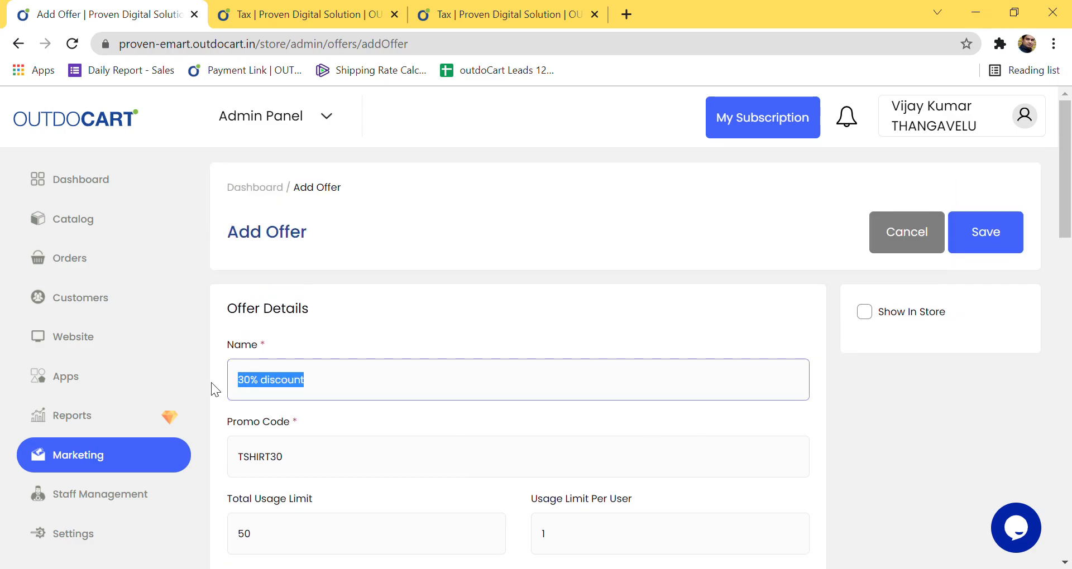
scroll(351, 440, down, 5)
scroll(346, 437, down, 8)
click(414, 372)
key(ctrl+v)
click(401, 371)
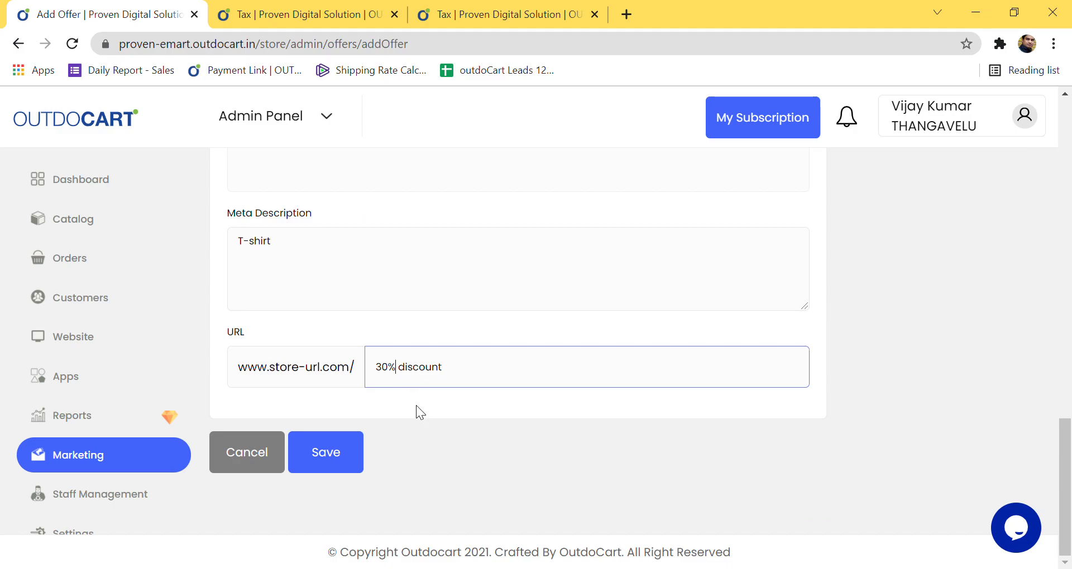
key(BackSpace)
click(364, 458)
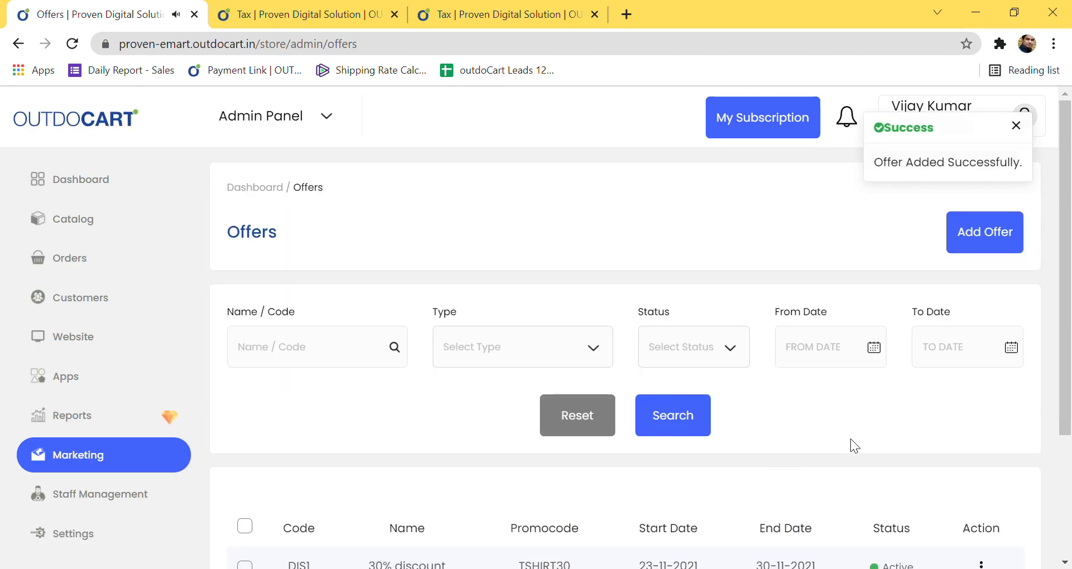
scroll(850, 441, down, 3)
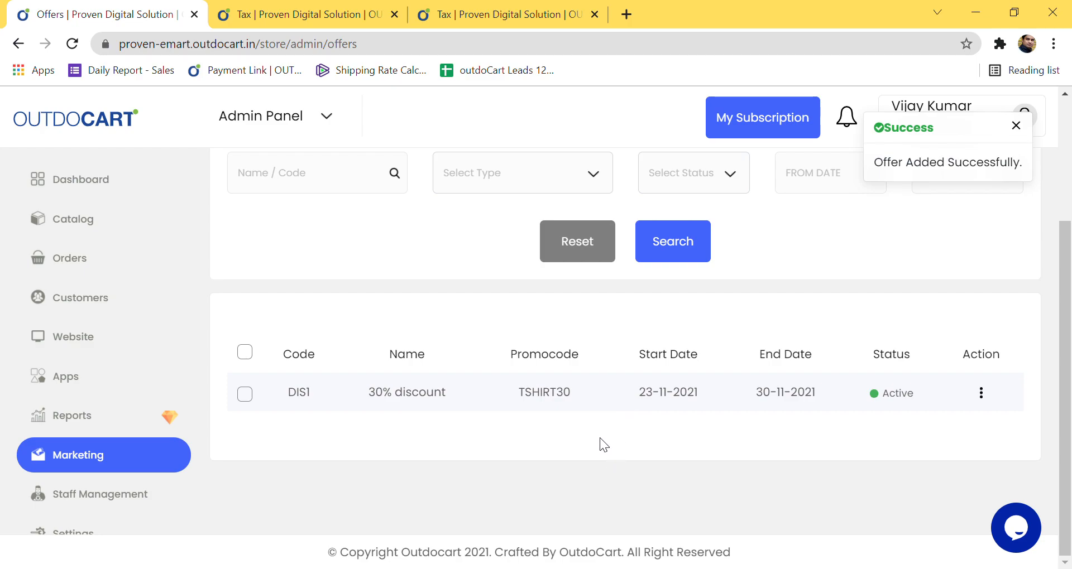
scroll(578, 400, up, 3)
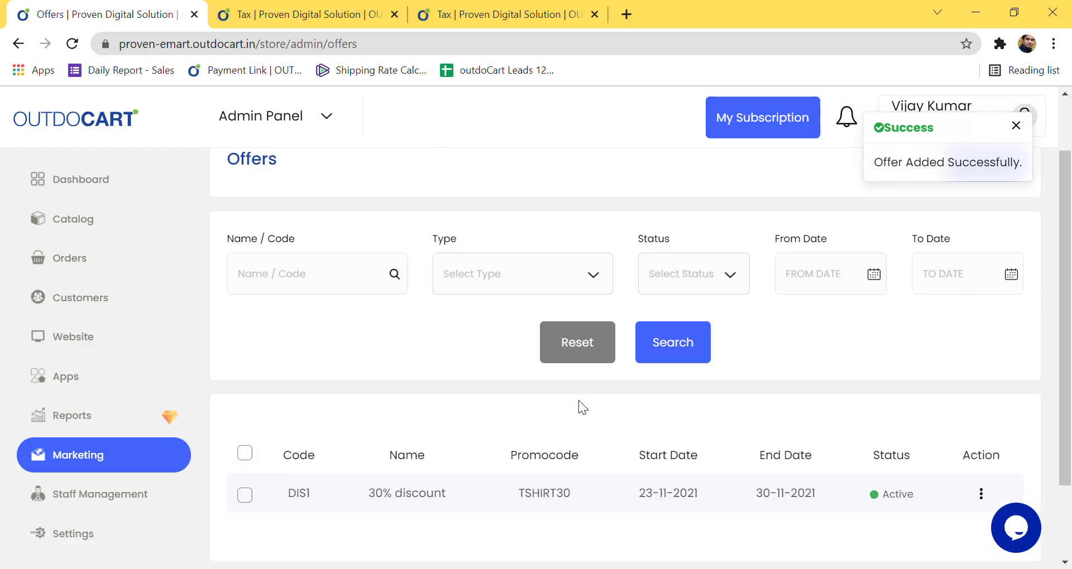
scroll(741, 423, down, 3)
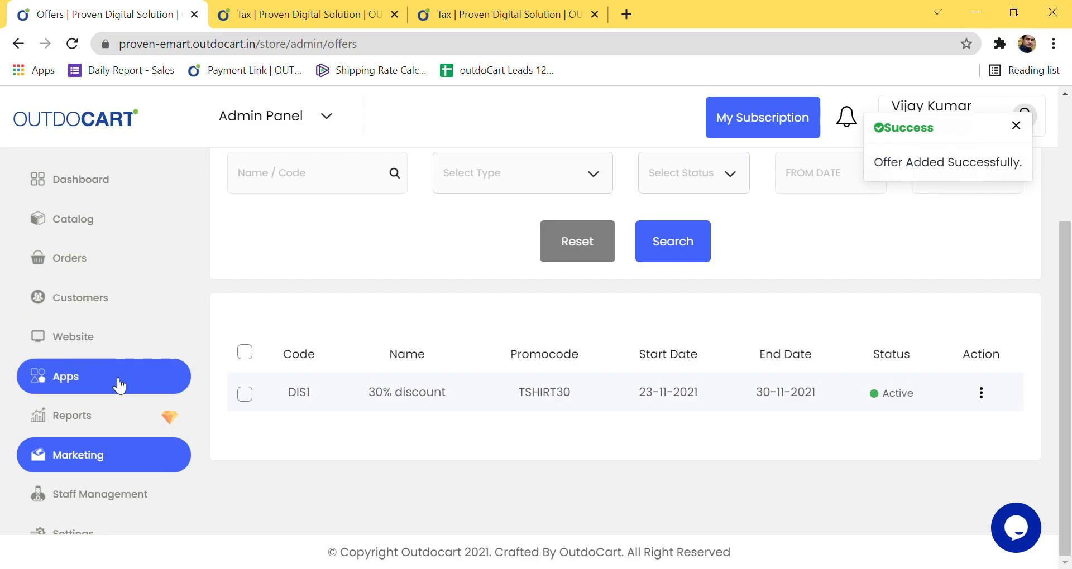
Step: Open Marketing > SMS and Email > Scheduled, which shows no scheduled newsletters
click(76, 464)
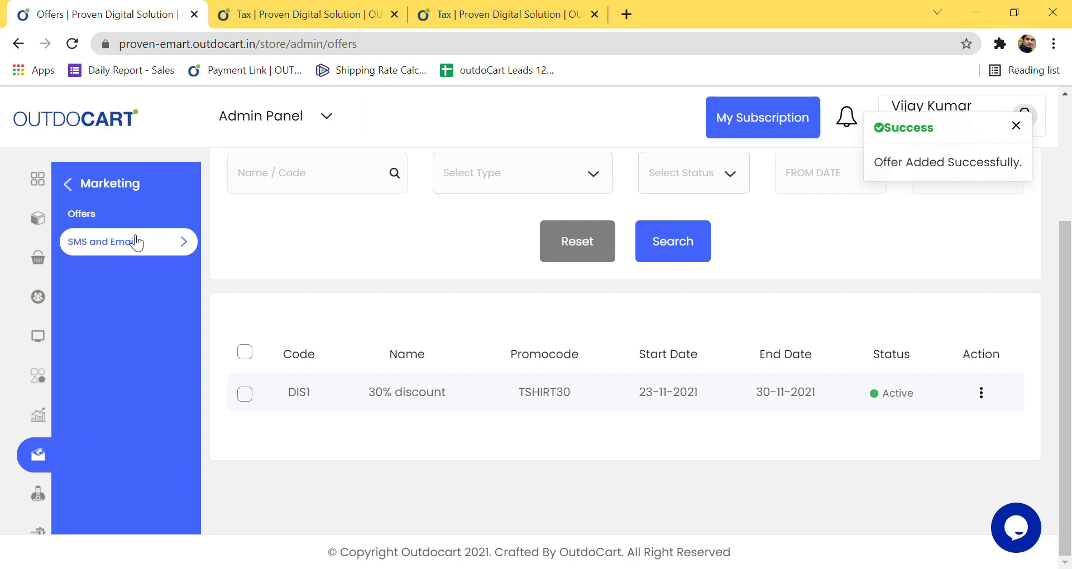
click(149, 251)
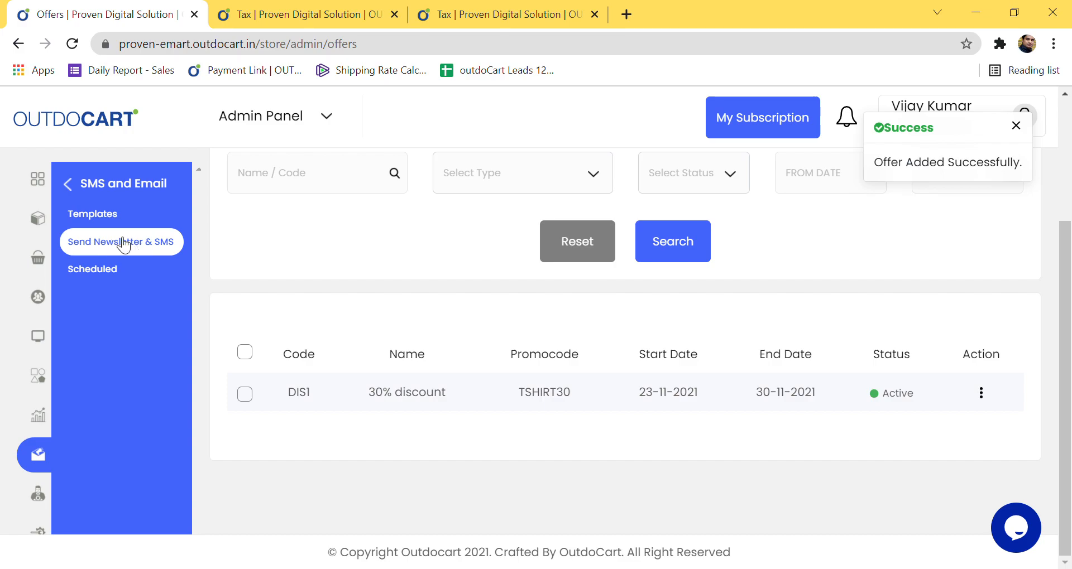
click(116, 277)
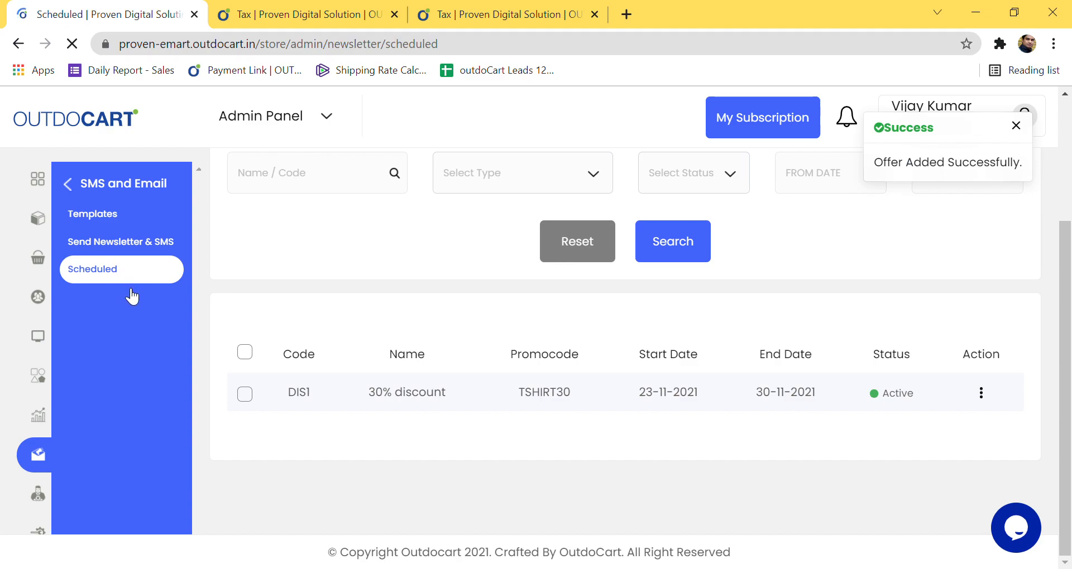
scroll(450, 377, down, 3)
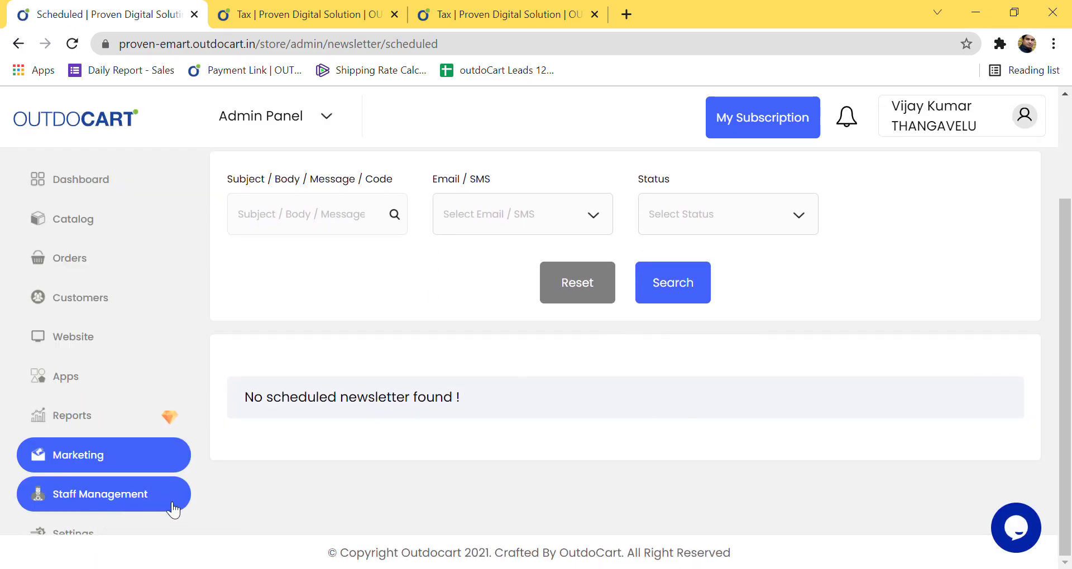
Step: Open Staff Management > Backend Users and review the existing user list
click(118, 498)
click(134, 215)
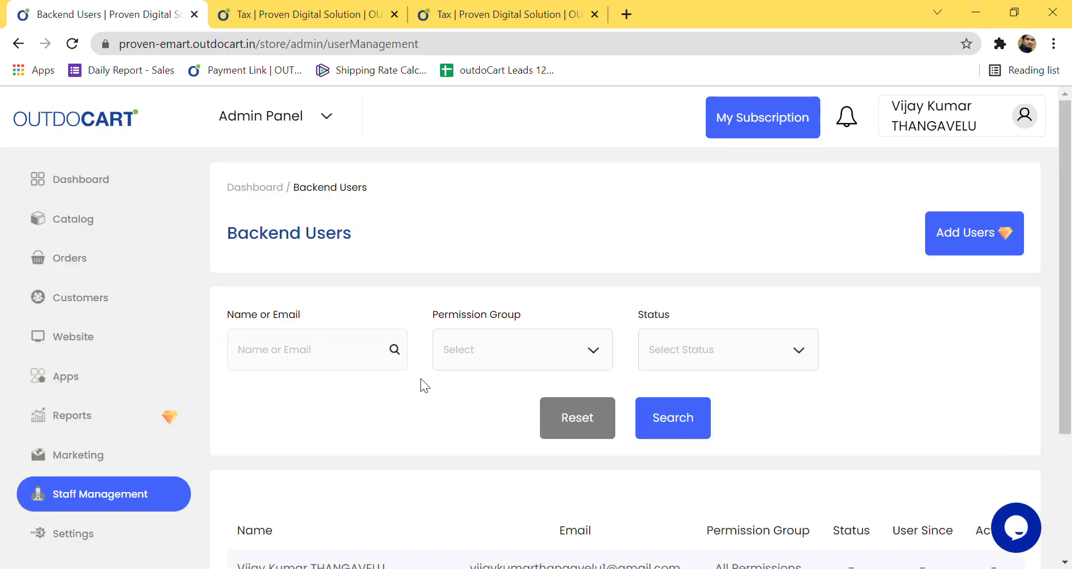
scroll(420, 379, down, 3)
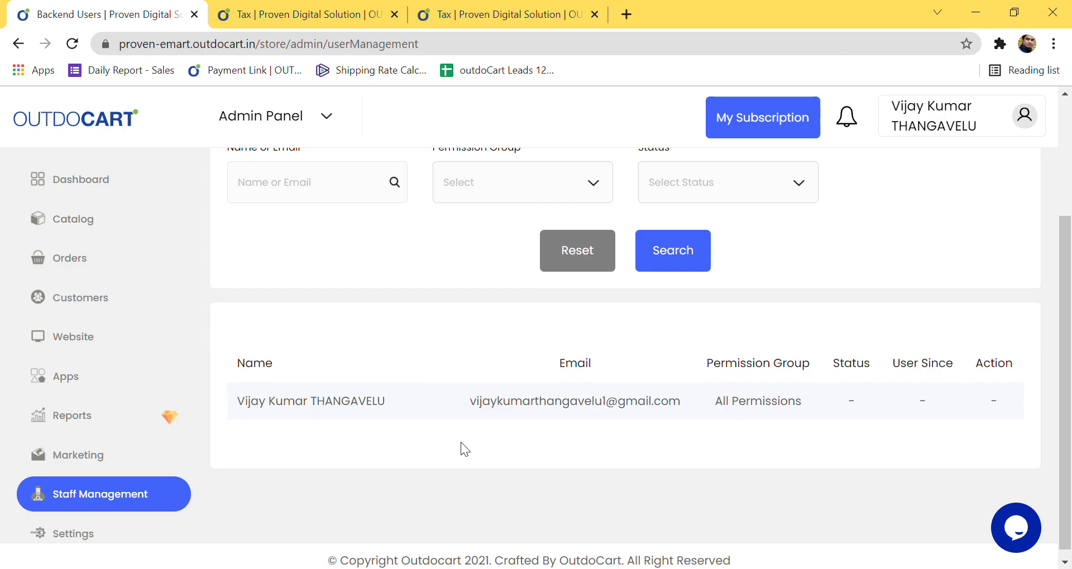
scroll(460, 442, up, 2)
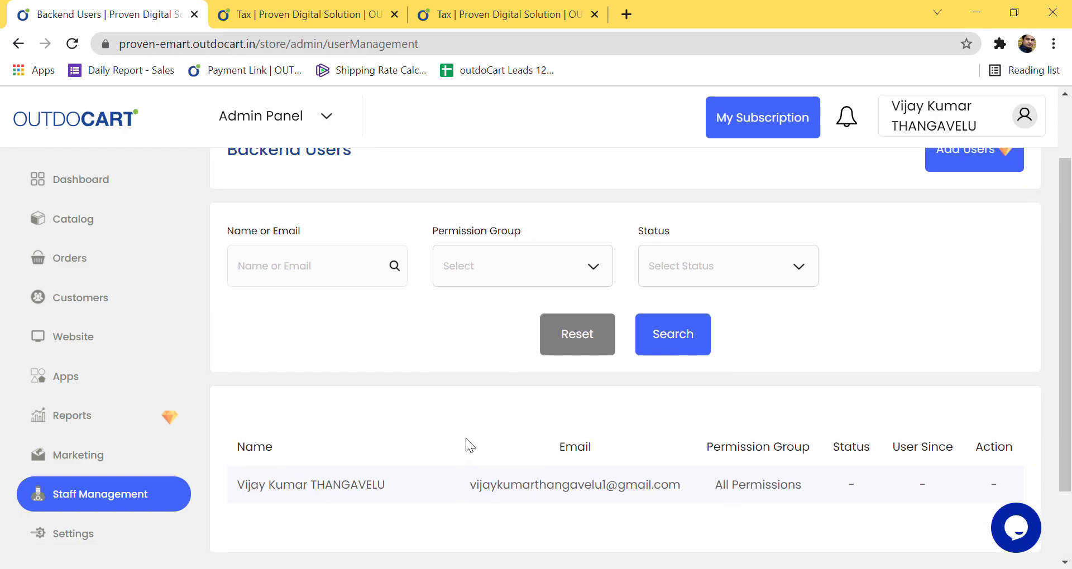
scroll(466, 438, up, 2)
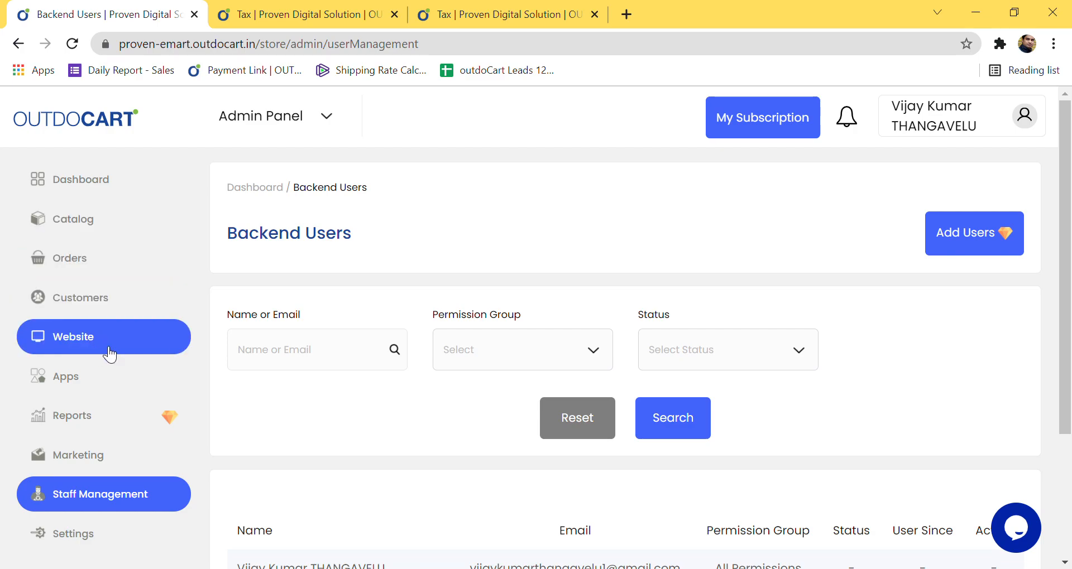
scroll(525, 411, down, 3)
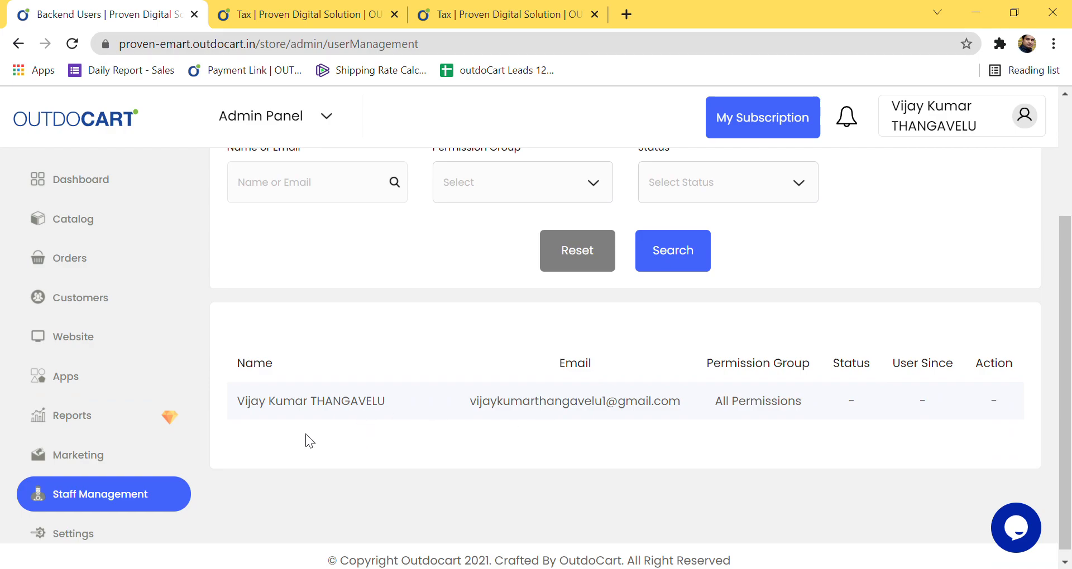
drag(220, 386, 925, 387)
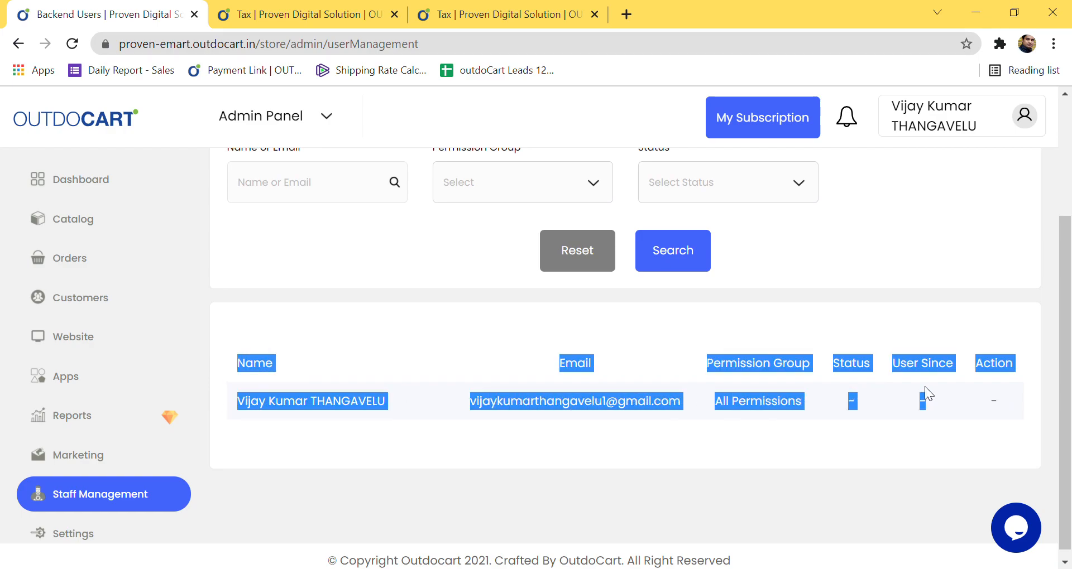
click(768, 420)
scroll(838, 335, up, 3)
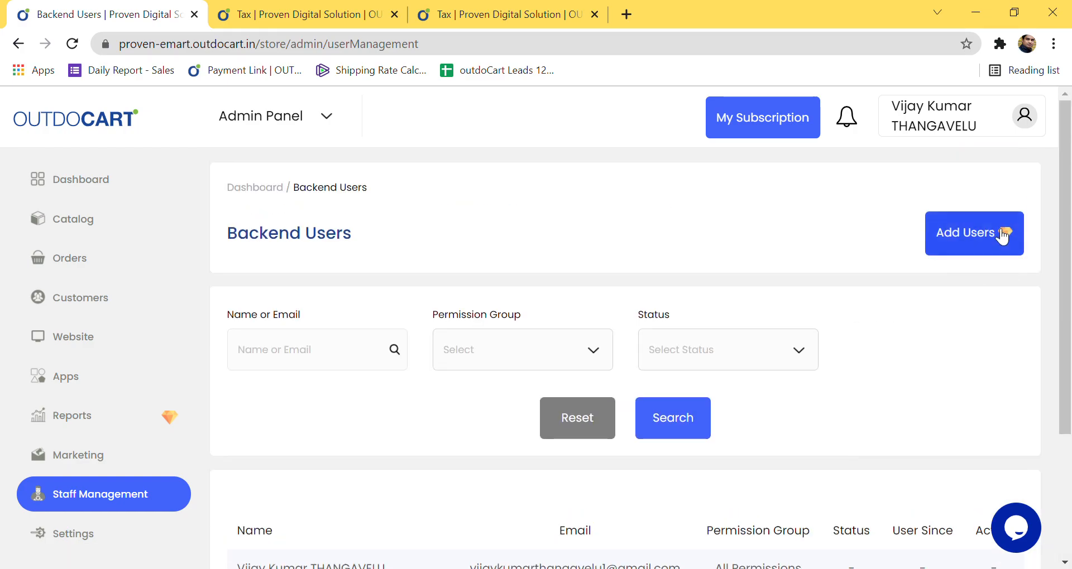
scroll(620, 479, down, 3)
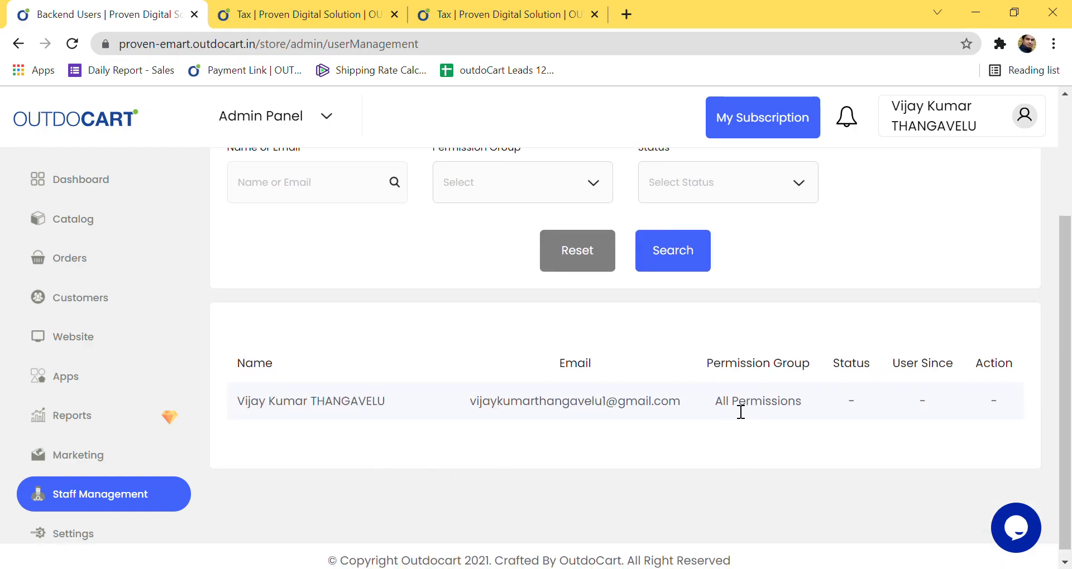
scroll(734, 413, up, 3)
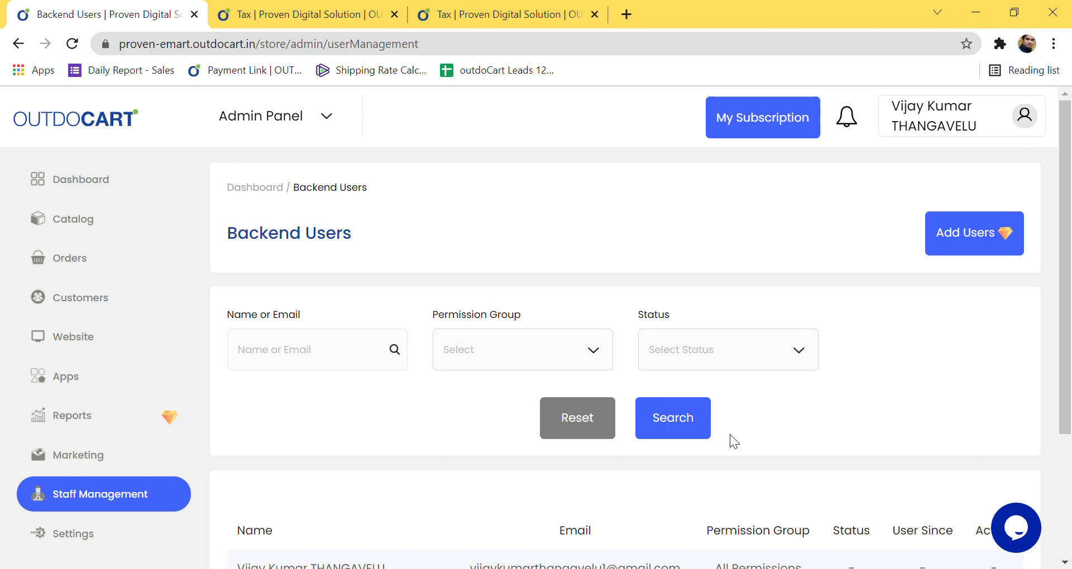
scroll(733, 441, down, 3)
scroll(749, 444, up, 3)
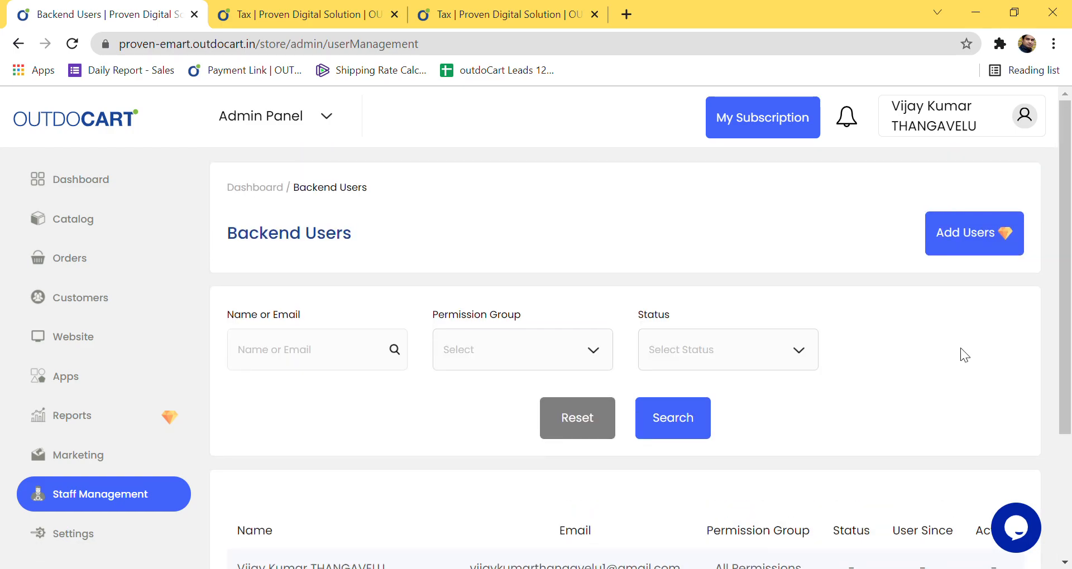
Step: Try adding a backend user, return to the list, then open Settings > Shipping Zones
click(969, 249)
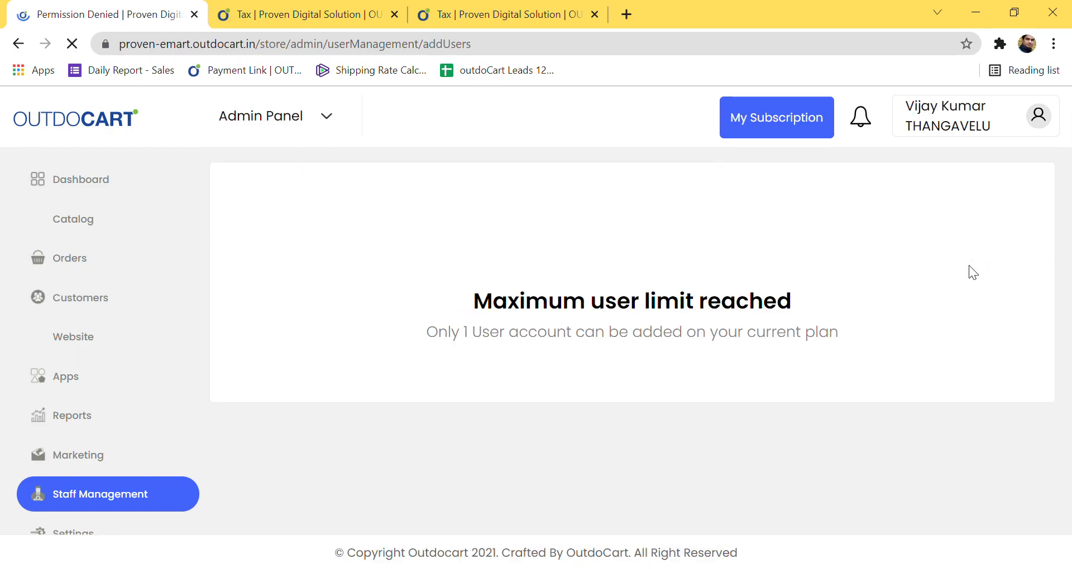
click(77, 503)
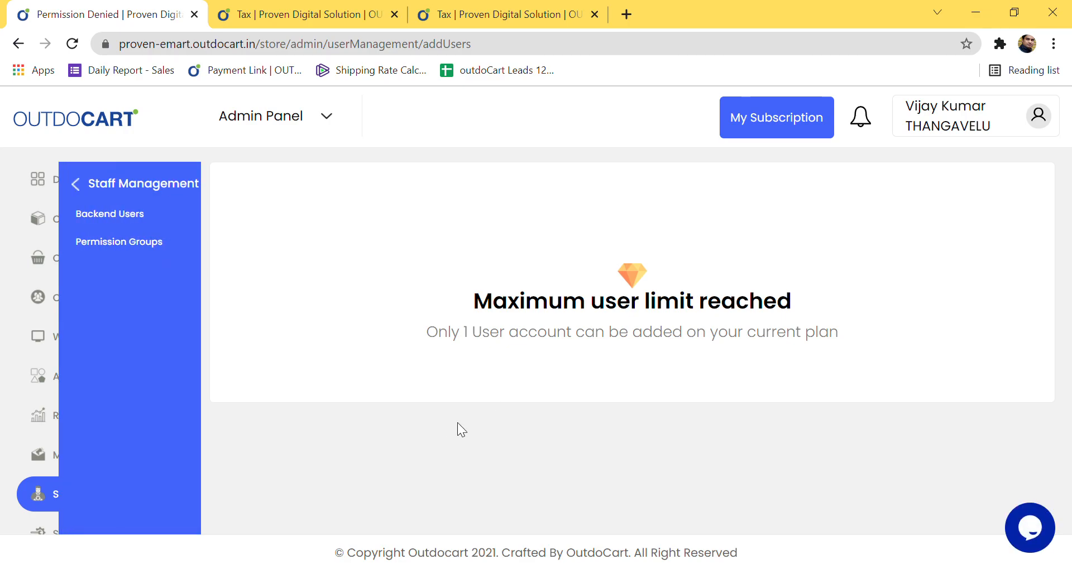
click(78, 184)
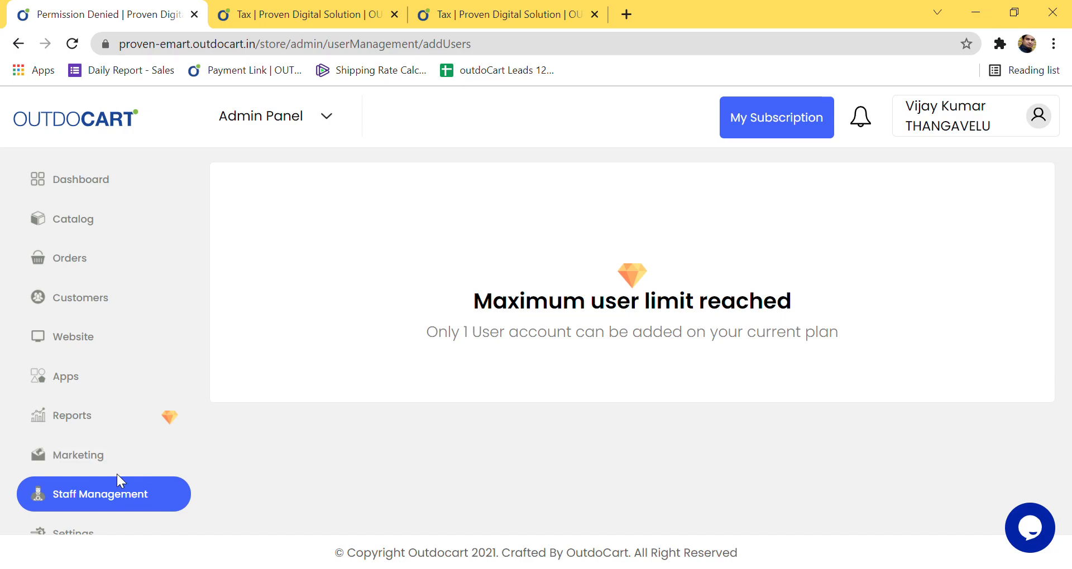
click(73, 503)
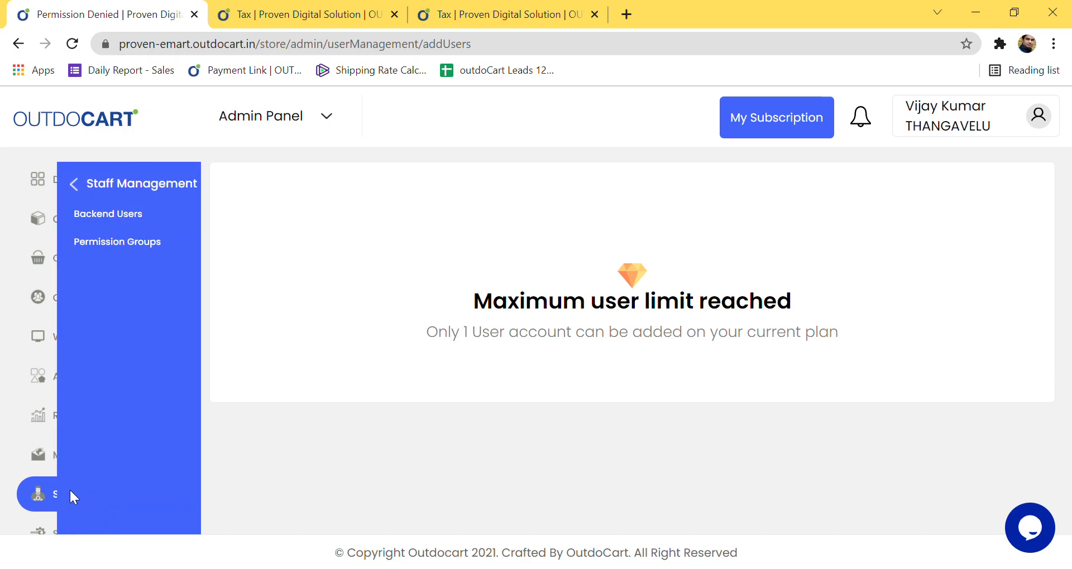
click(74, 220)
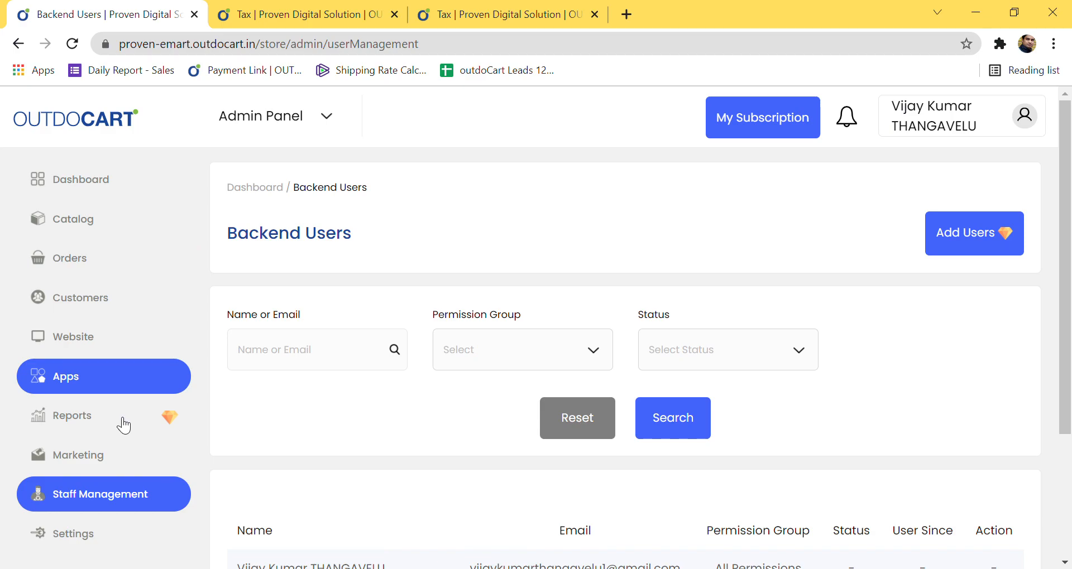
click(107, 499)
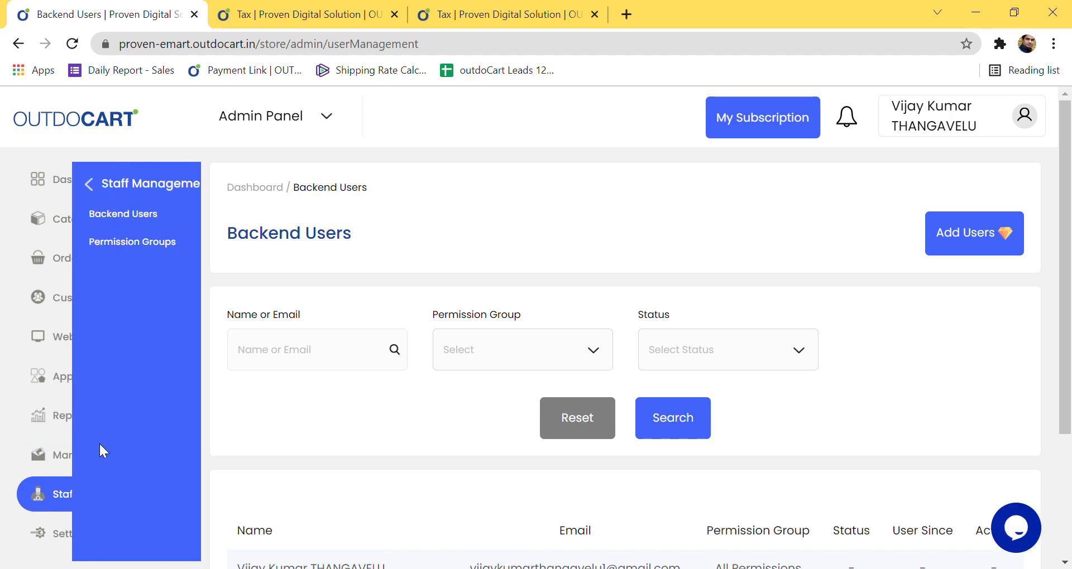
scroll(525, 425, down, 3)
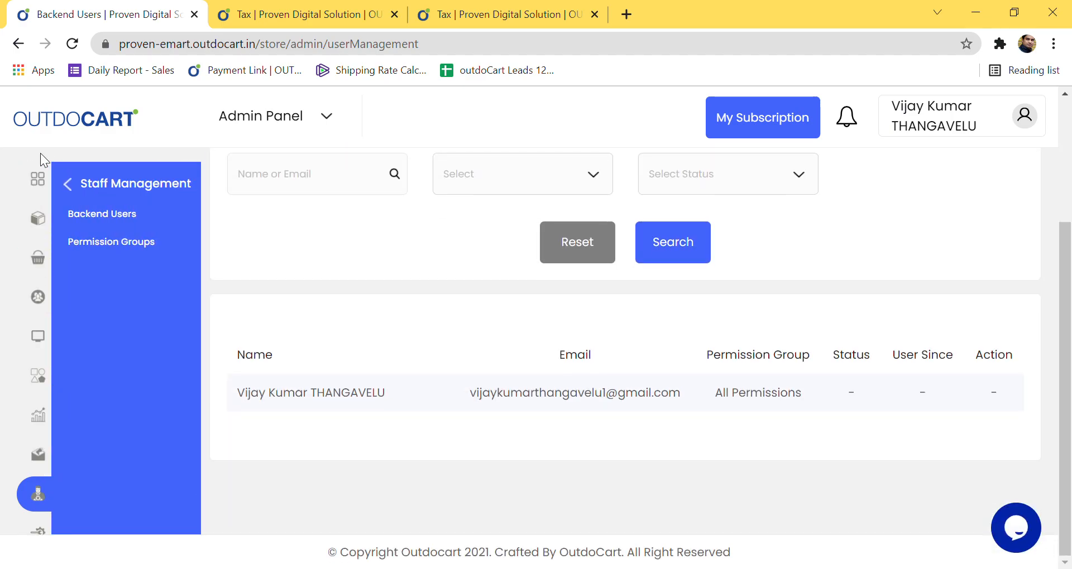
click(71, 183)
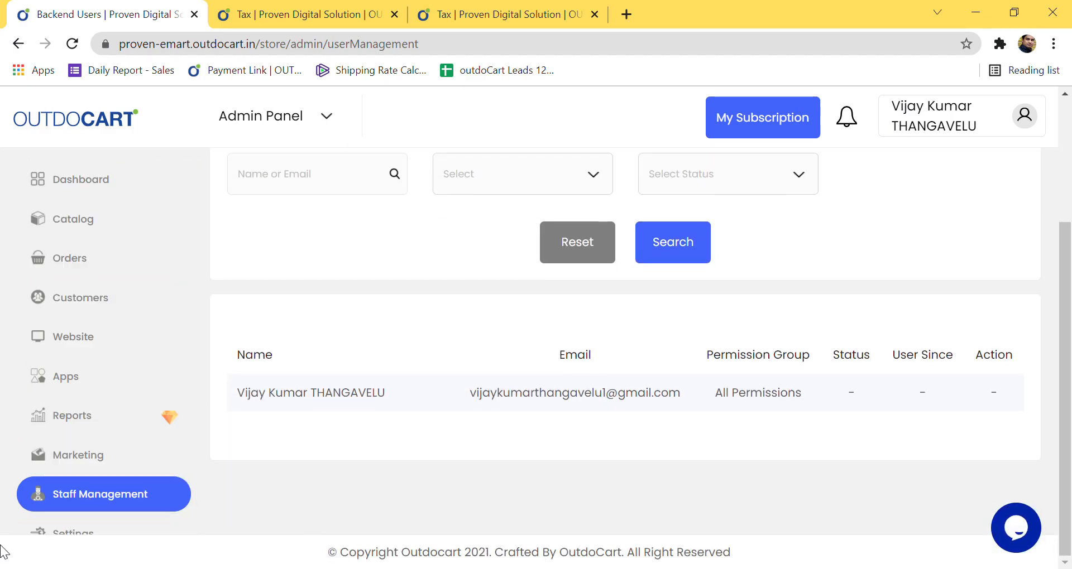
click(70, 534)
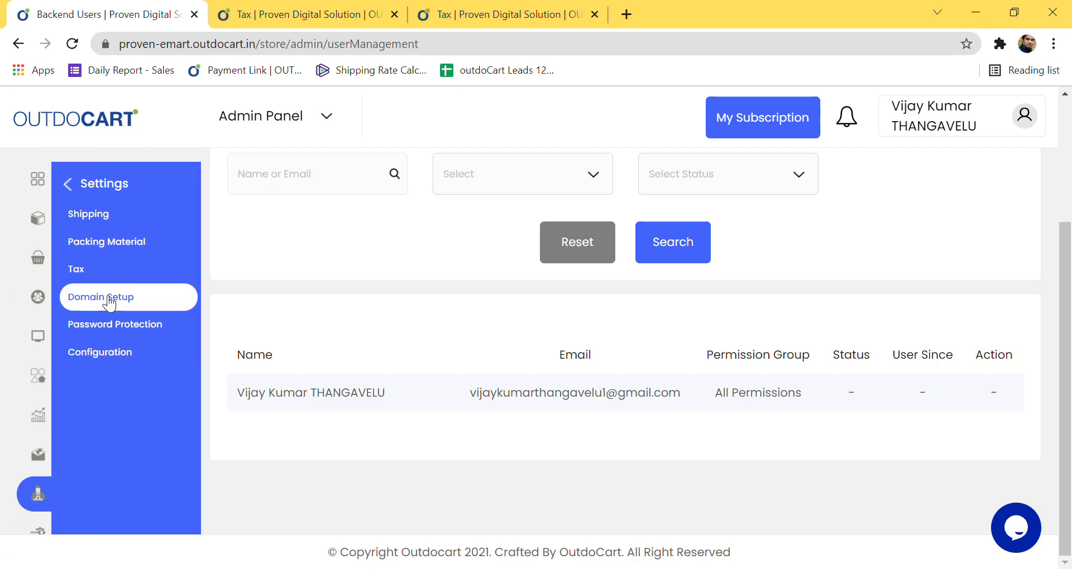
click(107, 220)
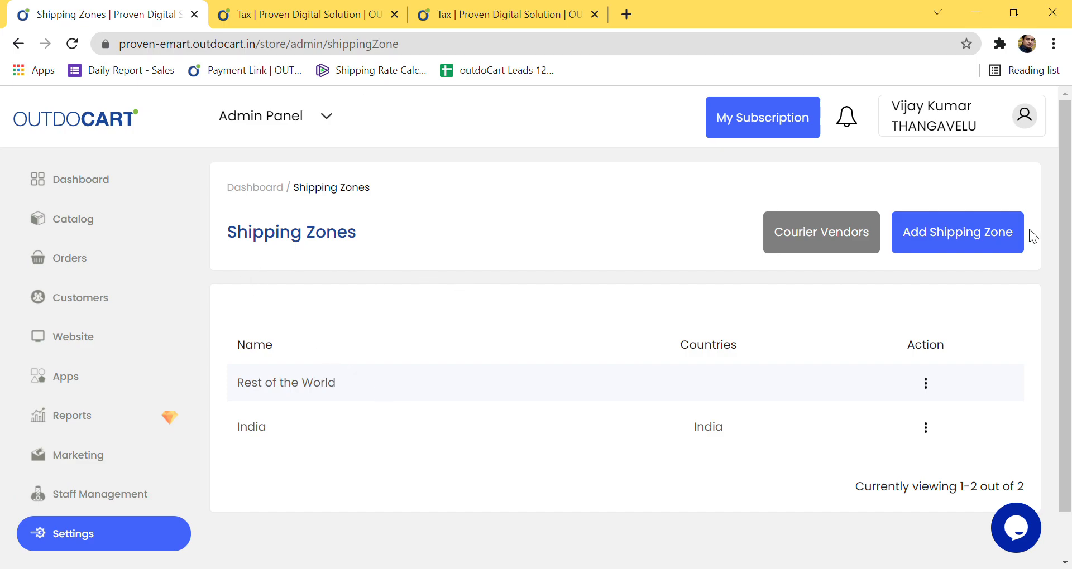
Step: Start a new shipping zone, then discard it without saving
click(946, 234)
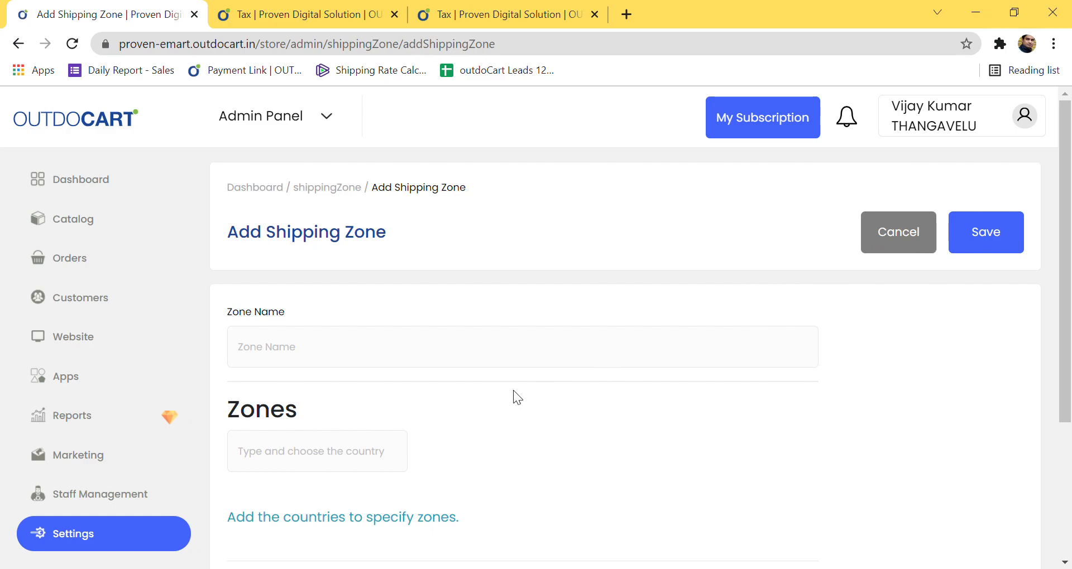
scroll(471, 373, down, 3)
scroll(477, 381, up, 3)
click(900, 238)
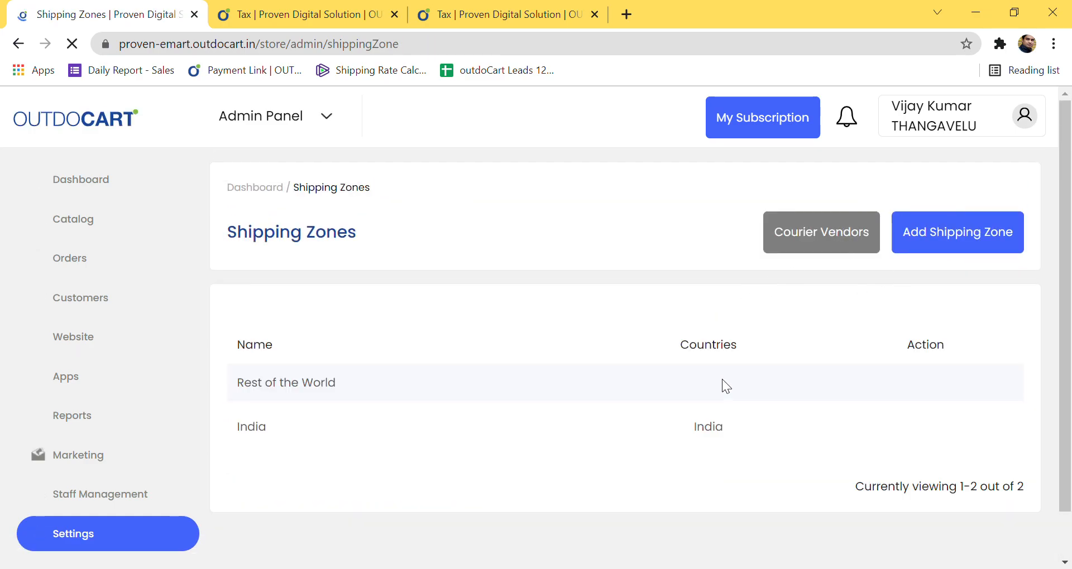
Step: Look over the Courier Vendors list, then go to Settings > Packing Material
click(819, 246)
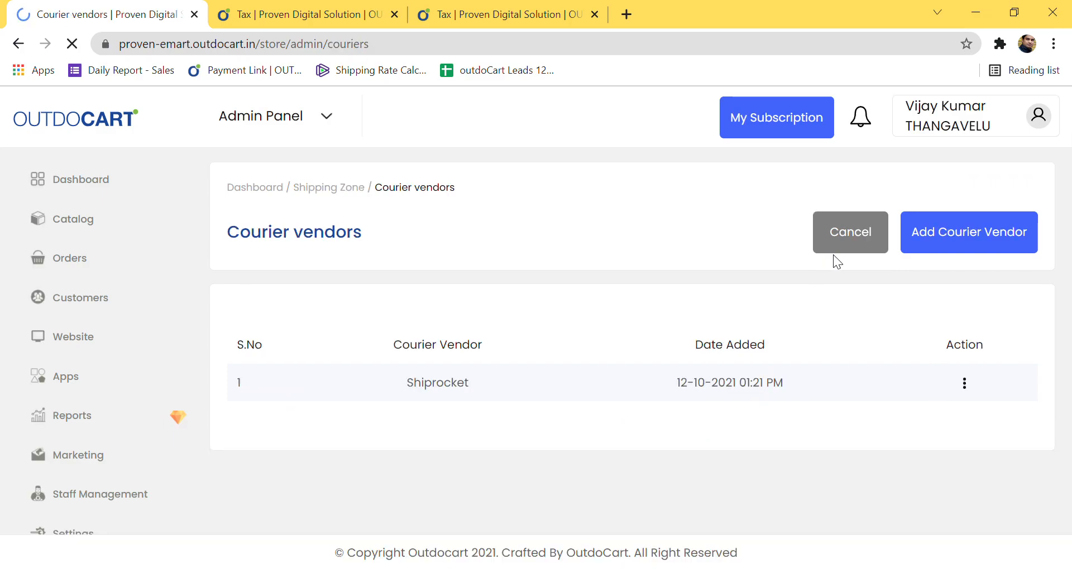
click(847, 256)
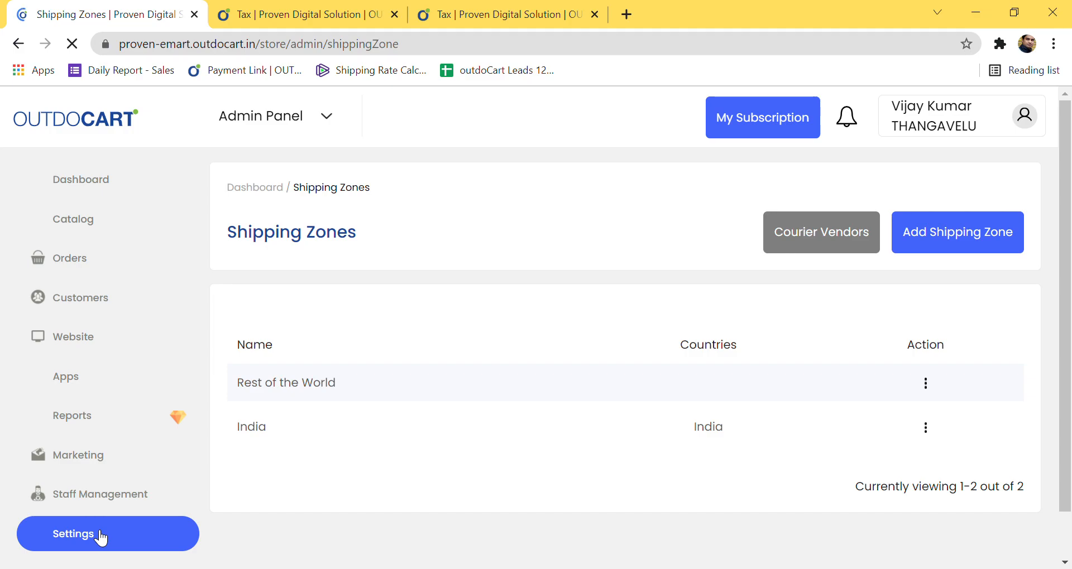
click(99, 536)
click(123, 252)
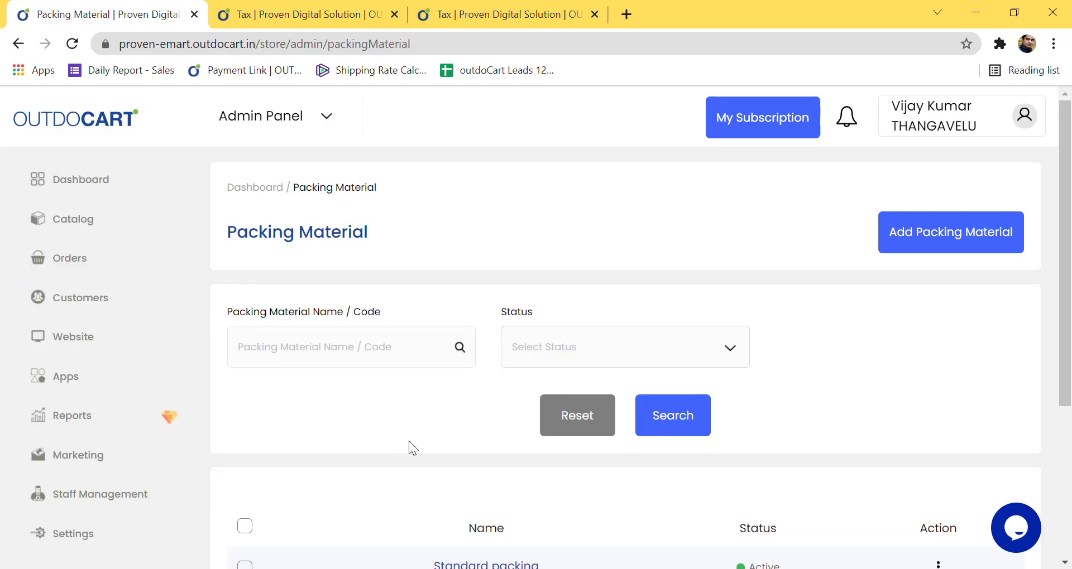
Step: Review the Standard packing and Gift packing entries, then begin adding a new packing material
scroll(409, 442, down, 5)
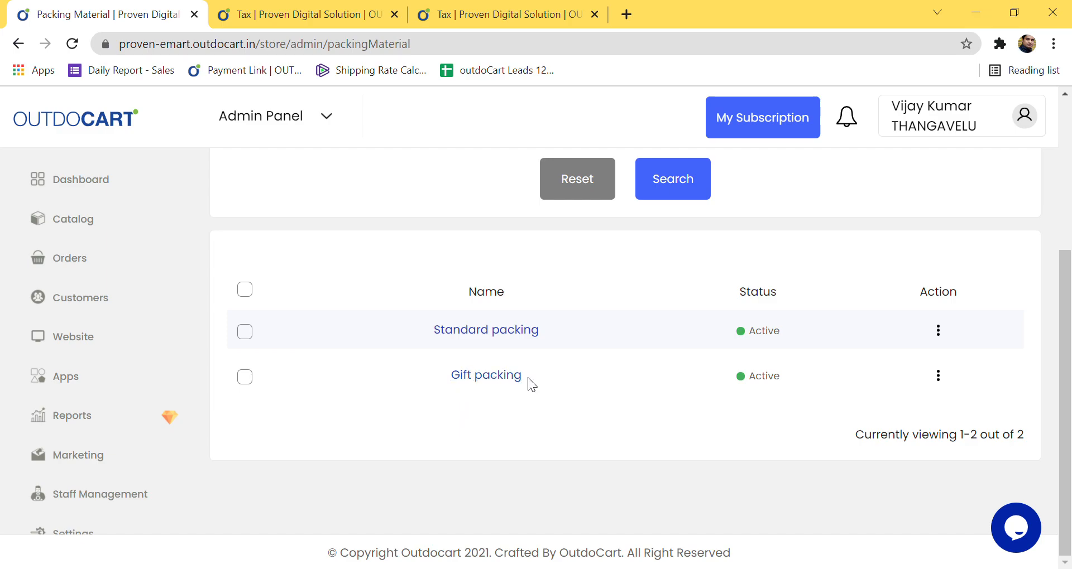
scroll(532, 376, up, 2)
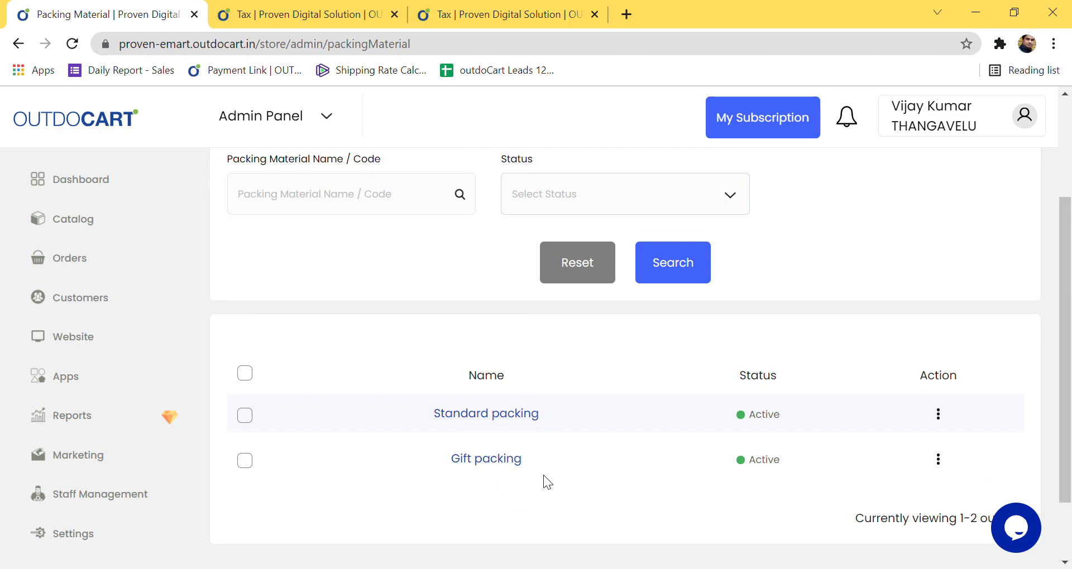
scroll(544, 475, up, 1)
scroll(547, 468, up, 1)
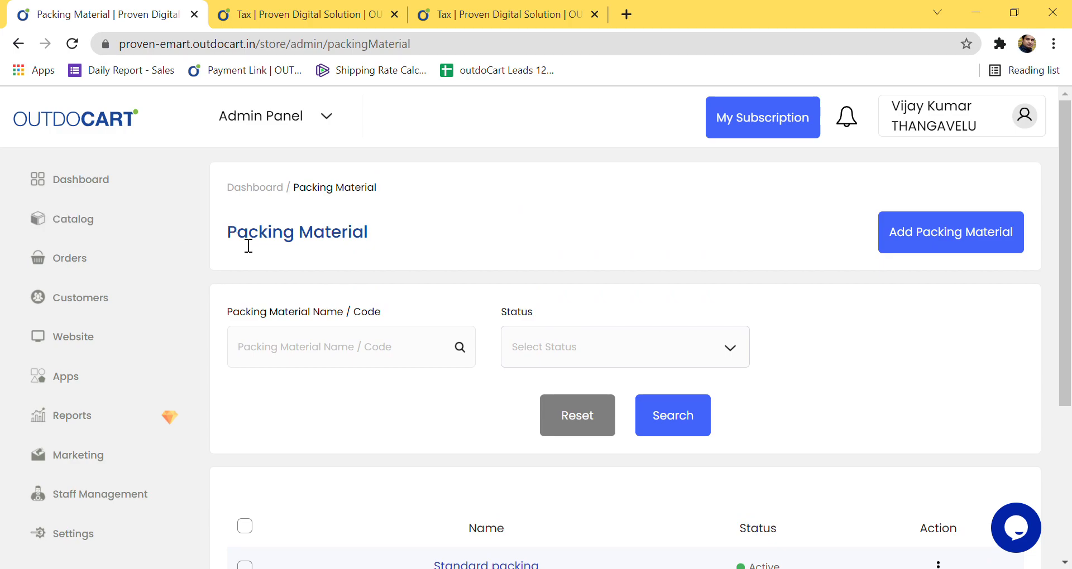
drag(226, 230, 370, 241)
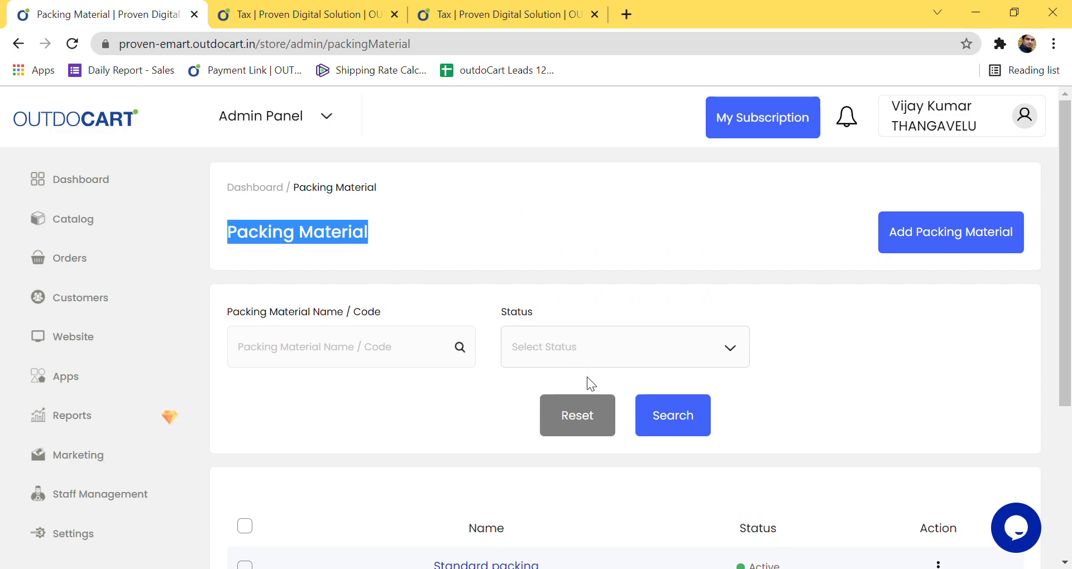
scroll(587, 384, down, 1)
scroll(587, 379, down, 1)
scroll(587, 380, up, 2)
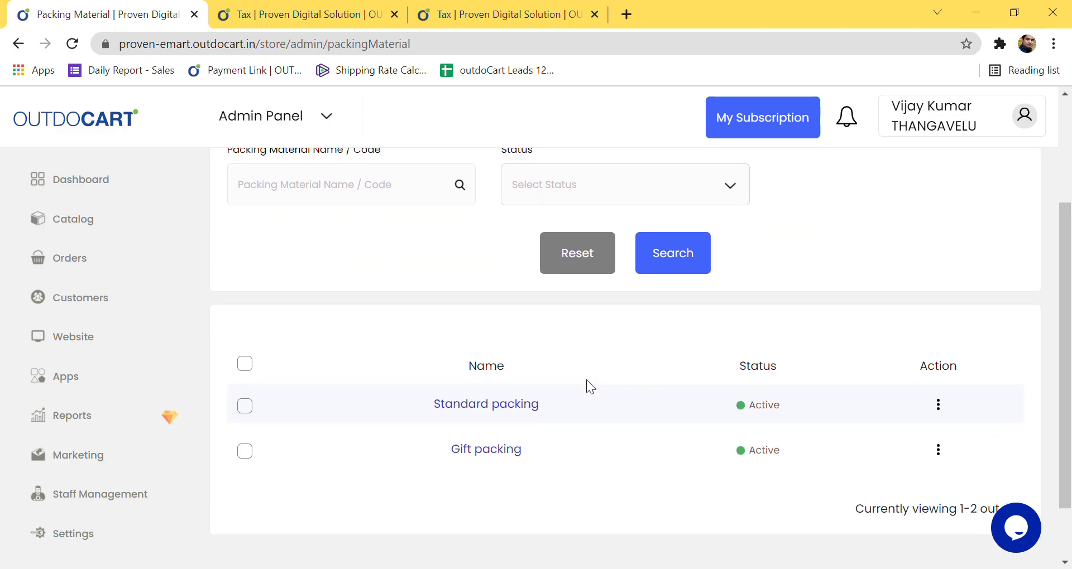
scroll(753, 372, down, 1)
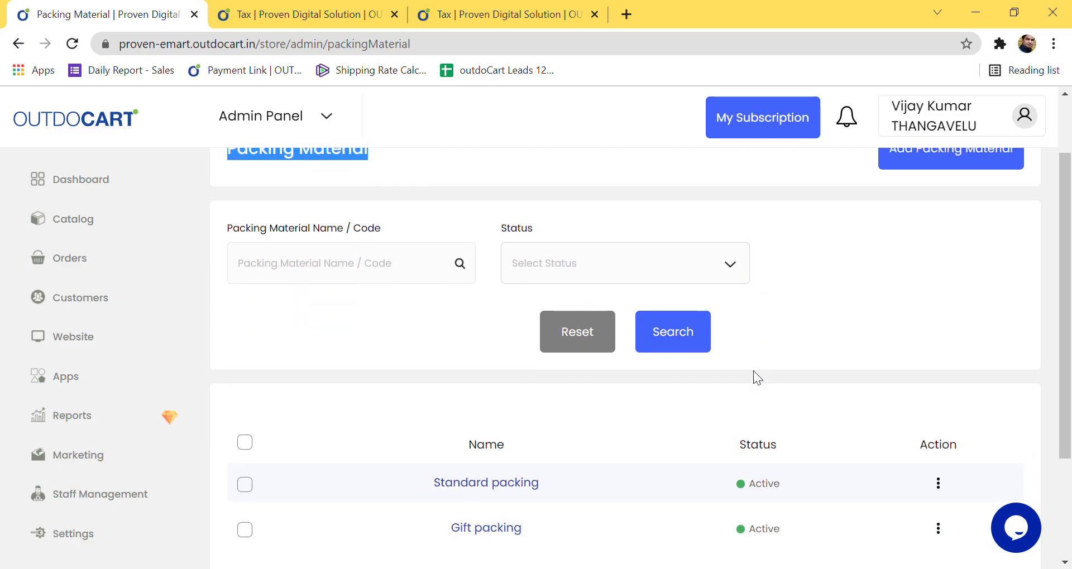
scroll(759, 371, up, 1)
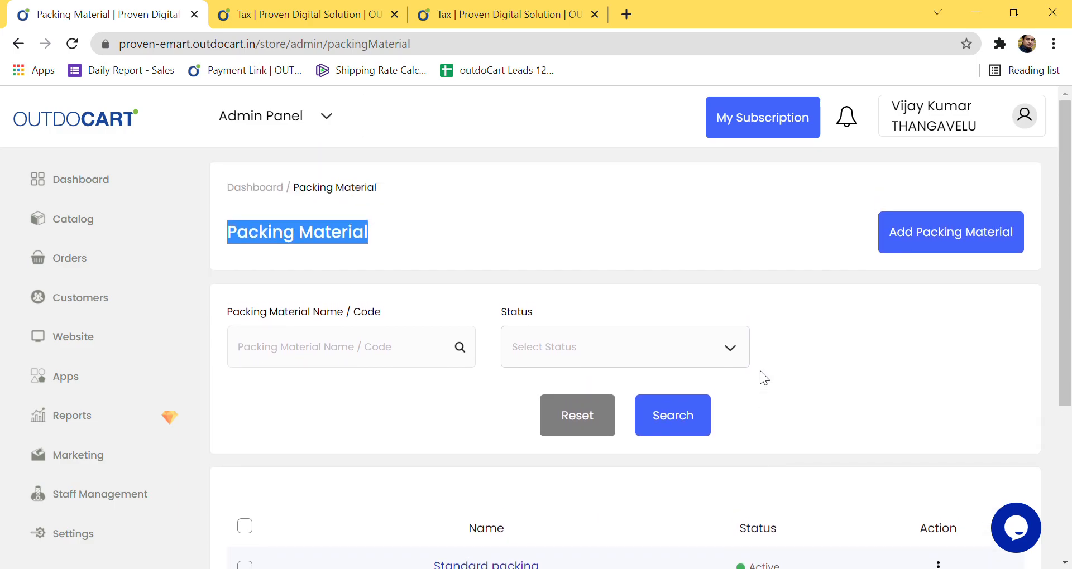
click(955, 243)
Step: Name the packing material 'Normal Packing' and set its price to 50
click(350, 361)
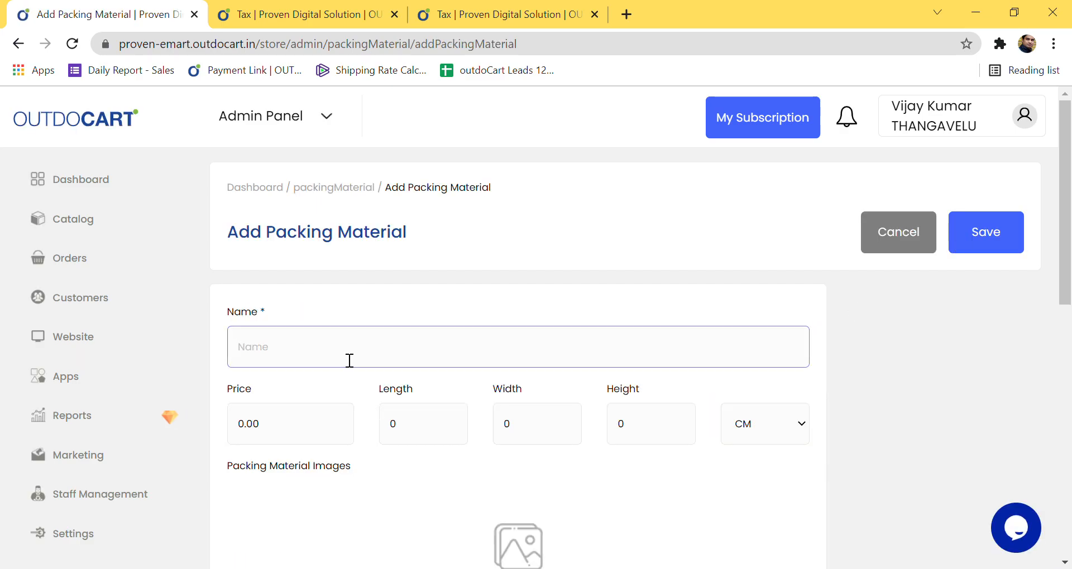
text(Normal Packing)
scroll(394, 357, down, 1)
scroll(395, 357, down, 1)
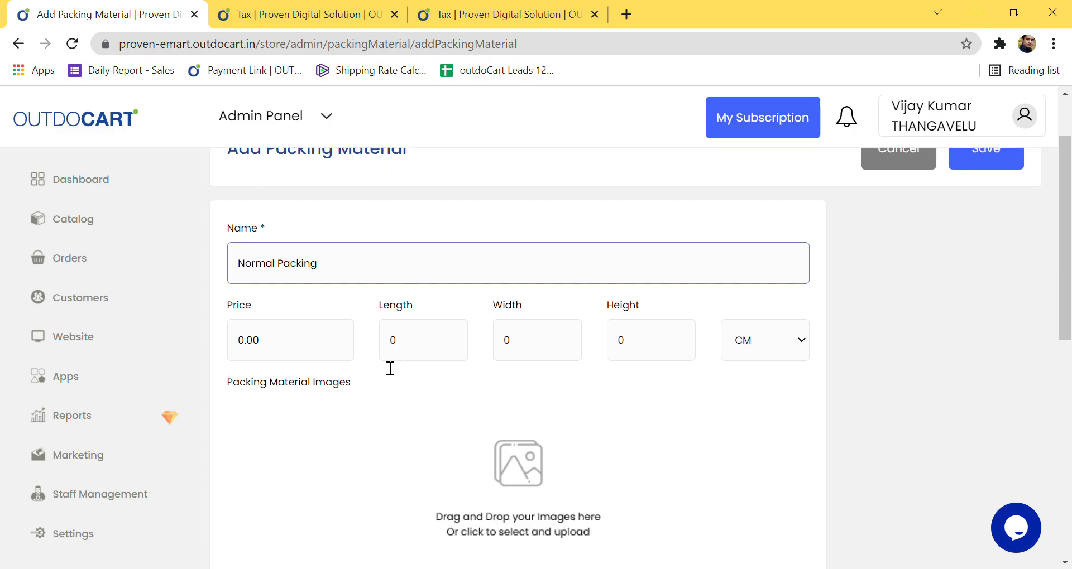
click(307, 347)
key(BackSpace)
key(BackSpace)
Step: Set the packing dimensions to length 15, width 15 and height 10 CM
key(BackSpace)
key(BackSpace)
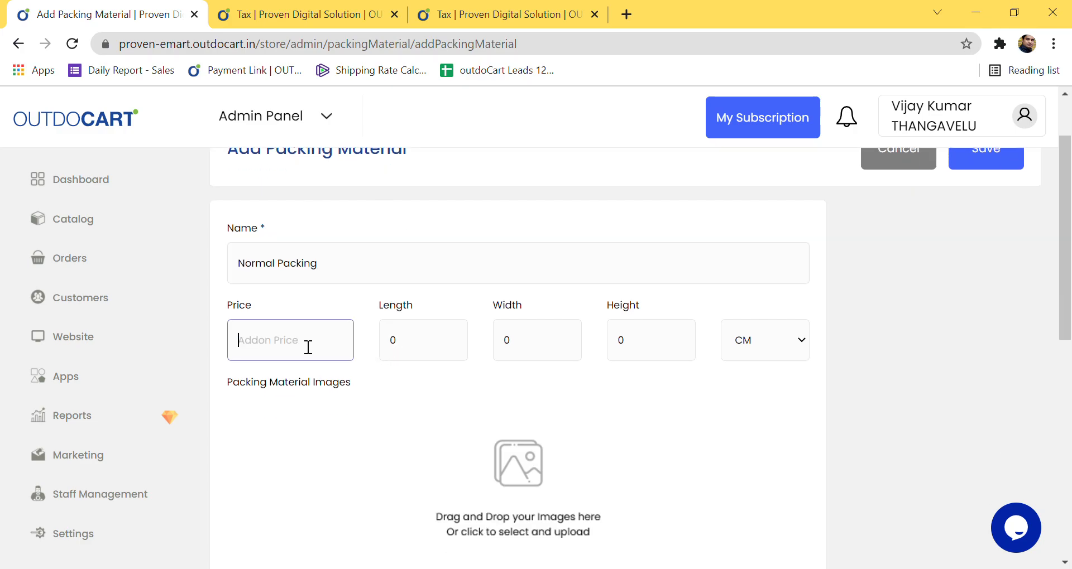
text(50)
click(440, 350)
key(BackSpace)
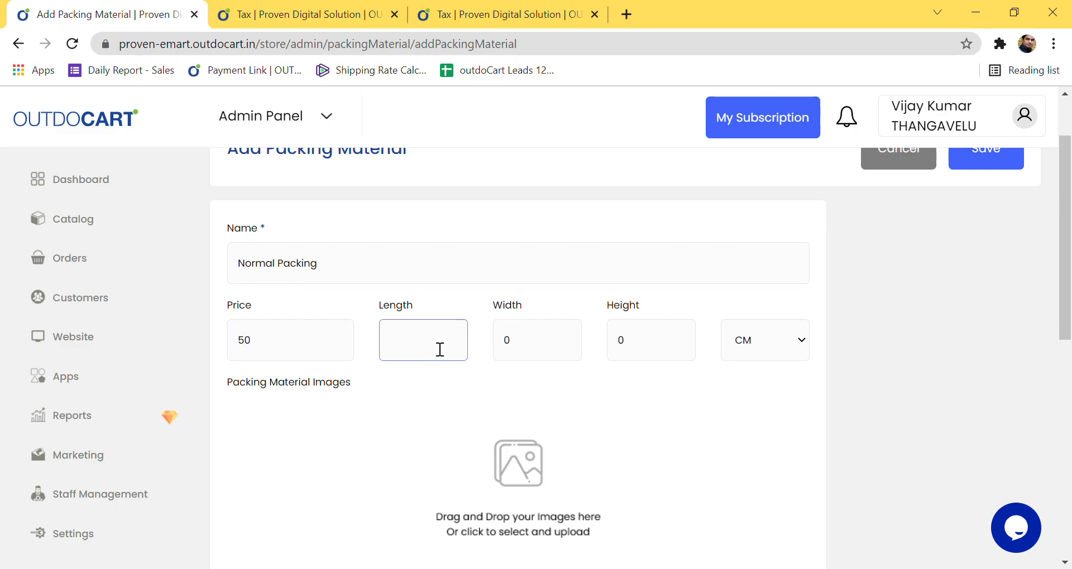
text(50)
key(BackSpace)
key(BackSpace)
text(15)
key(Tab)
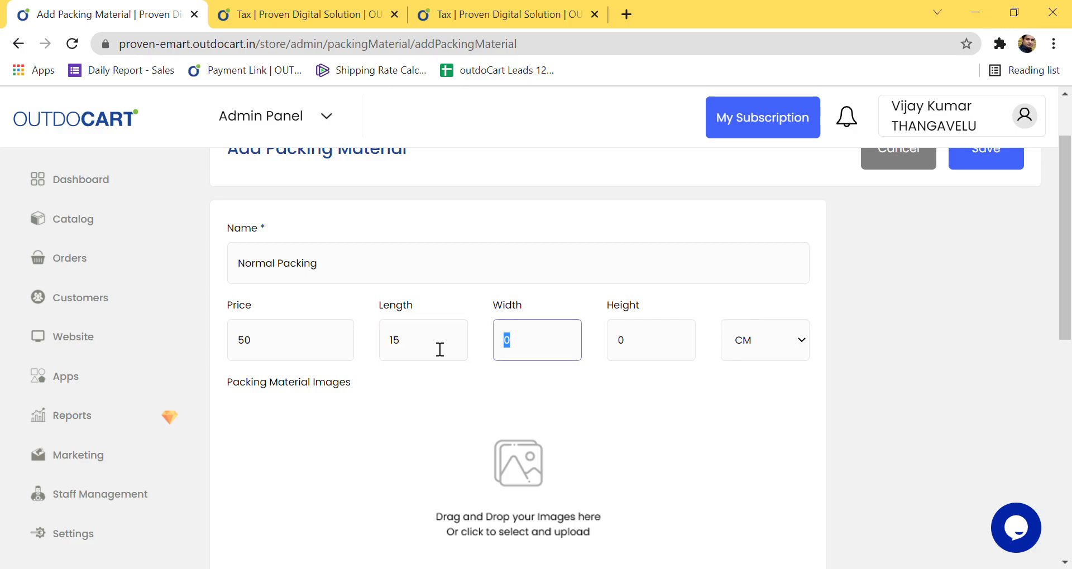
text(15)
key(Tab)
text(10)
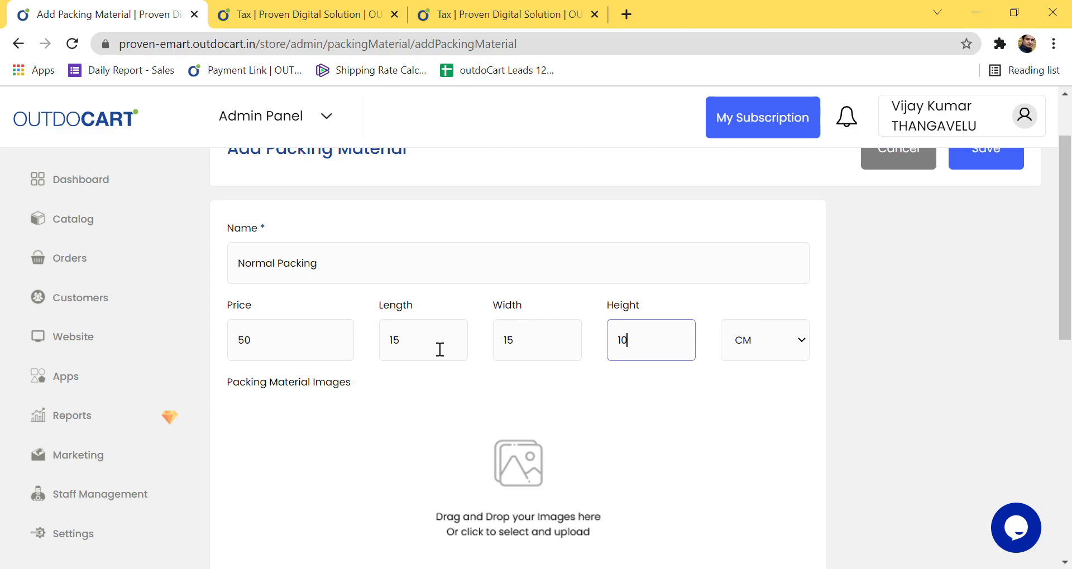
Step: Add the description 'This will be a very normal packing facility....' and save the material
scroll(414, 379, down, 2)
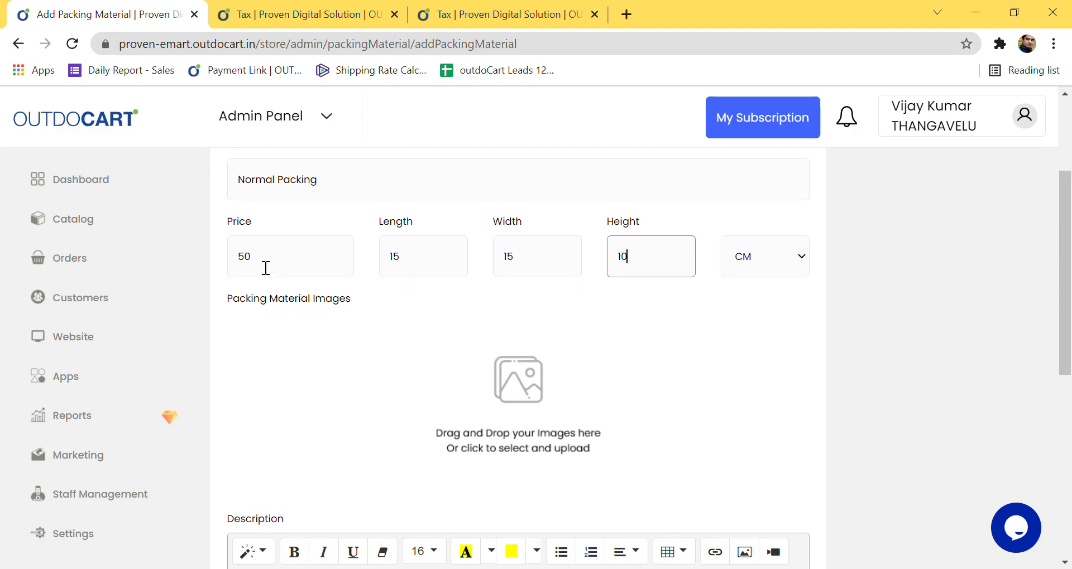
drag(355, 193, 223, 189)
click(449, 438)
scroll(545, 399, down, 3)
scroll(540, 410, down, 2)
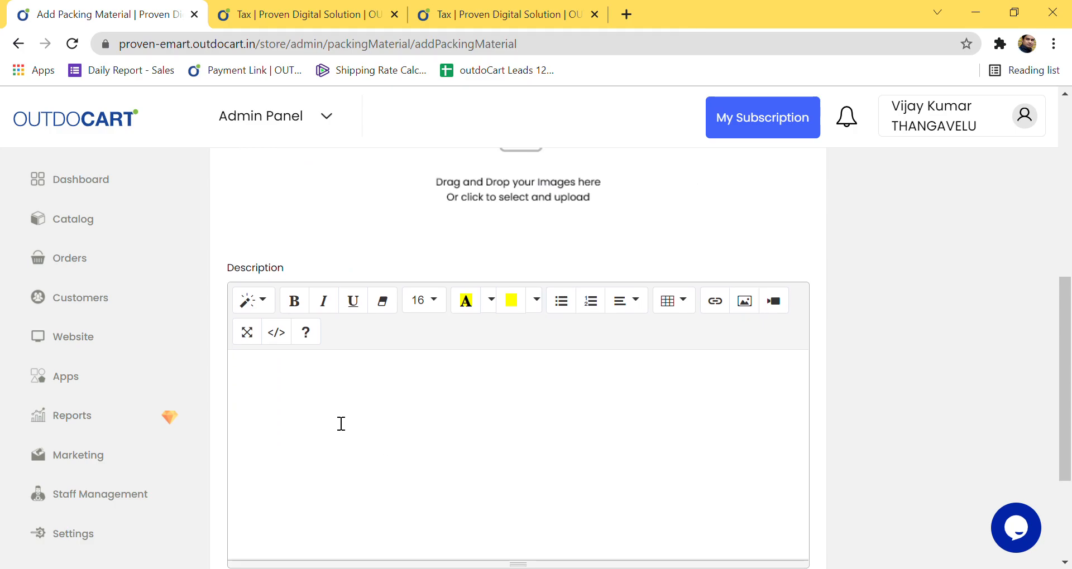
scroll(341, 425, down, 1)
scroll(342, 425, up, 2)
scroll(392, 451, down, 3)
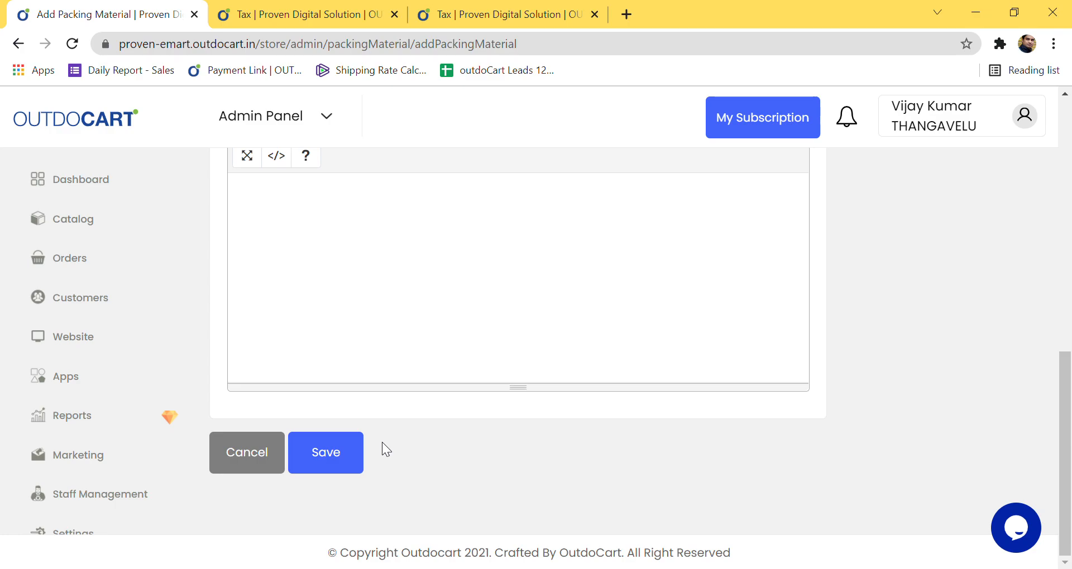
scroll(269, 514, up, 4)
text(T)
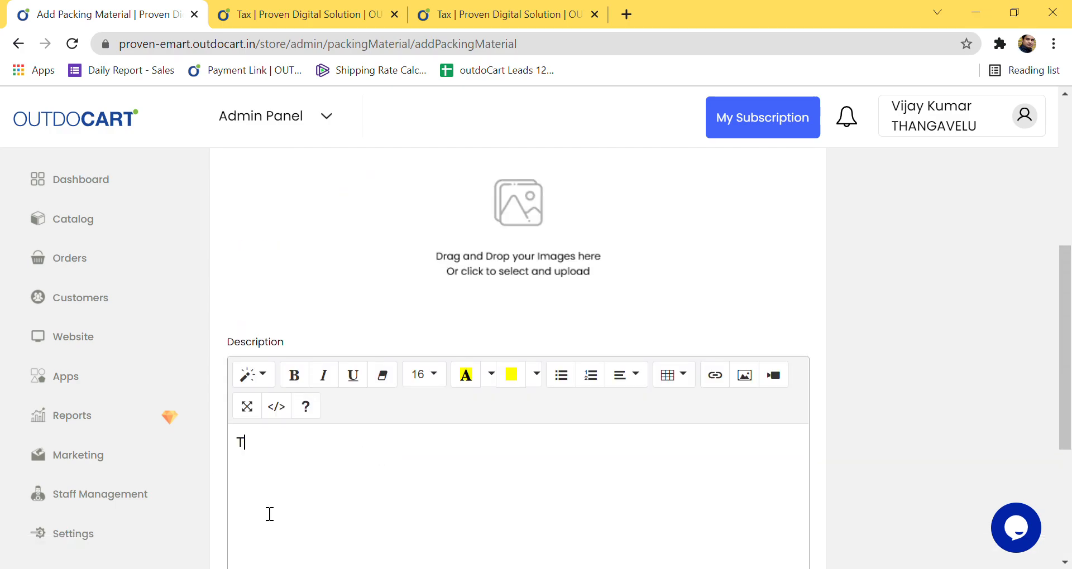
text(his will be a very)
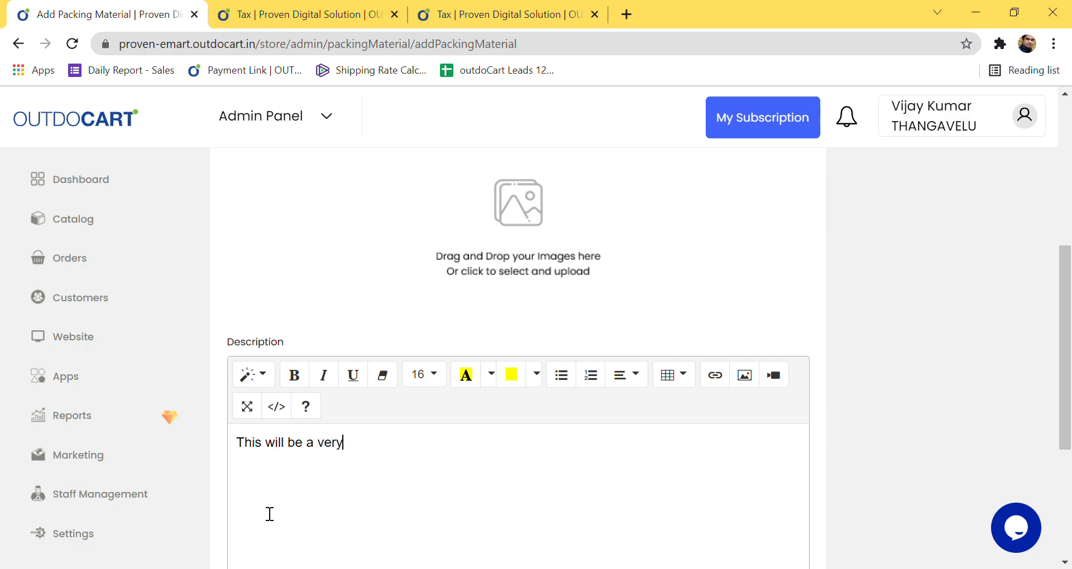
text( normal packin)
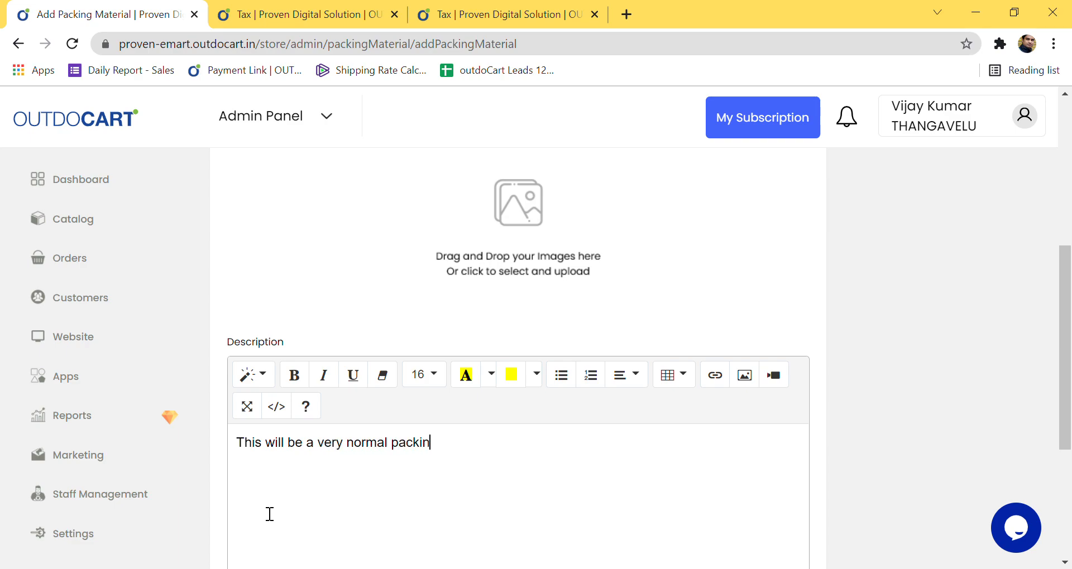
text(g facility)
key(BackSpace)
text(....)
scroll(488, 531, down, 5)
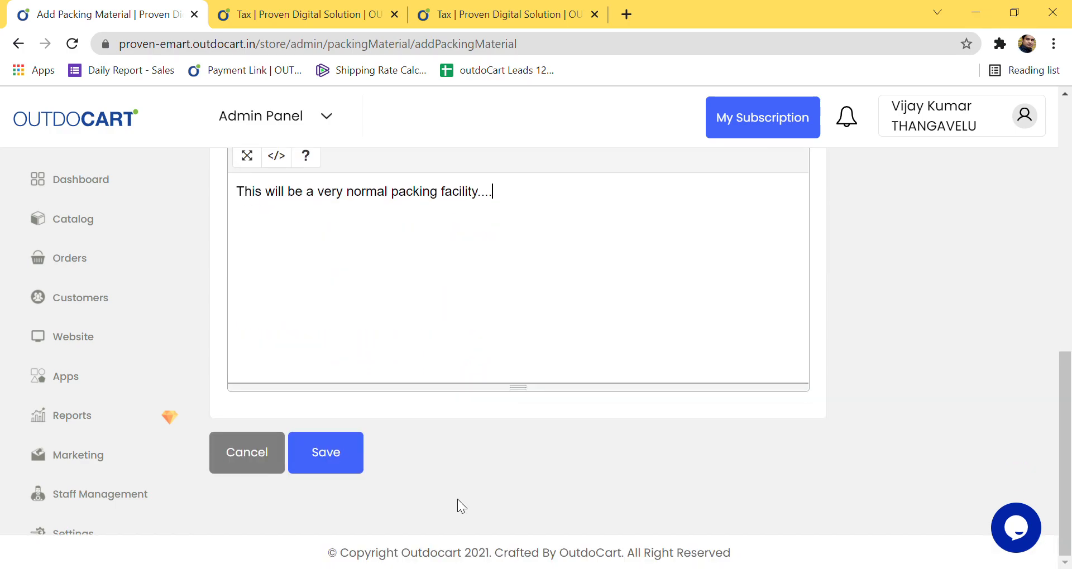
click(333, 468)
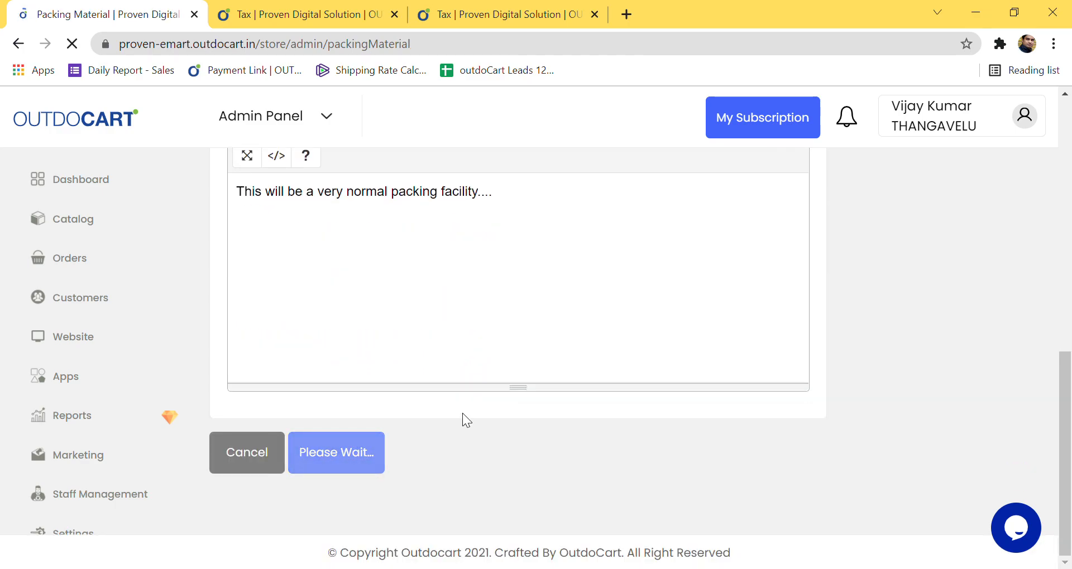
scroll(463, 399, down, 5)
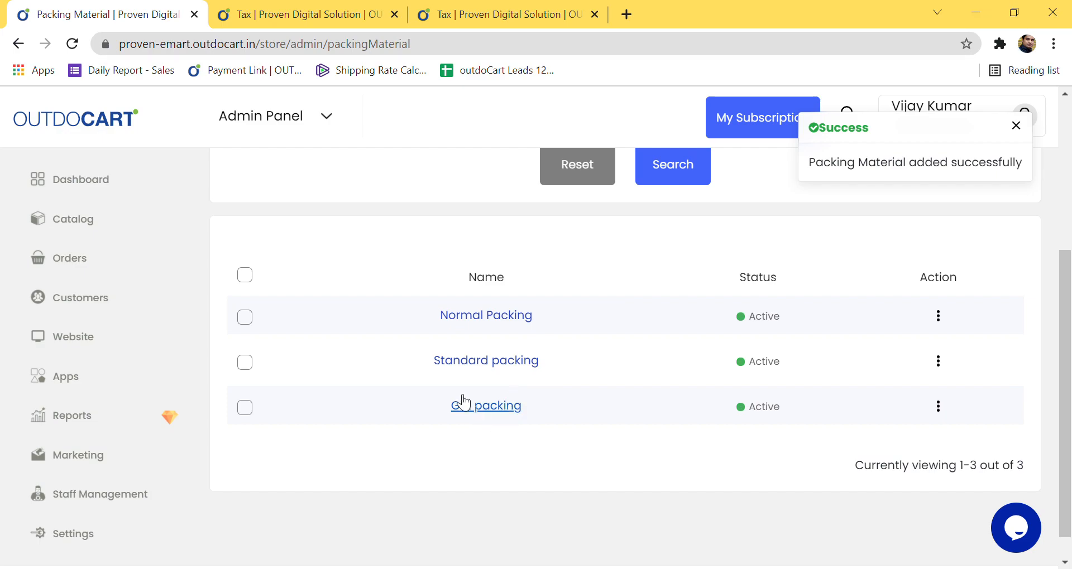
Step: Look over the packing materials list, now with three Active entries
drag(411, 263, 534, 435)
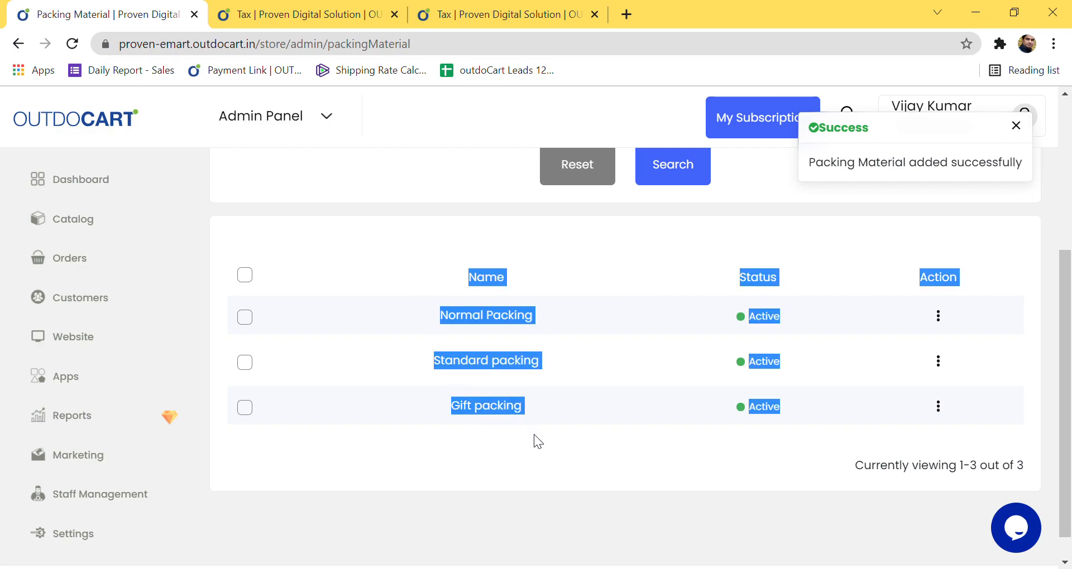
click(561, 466)
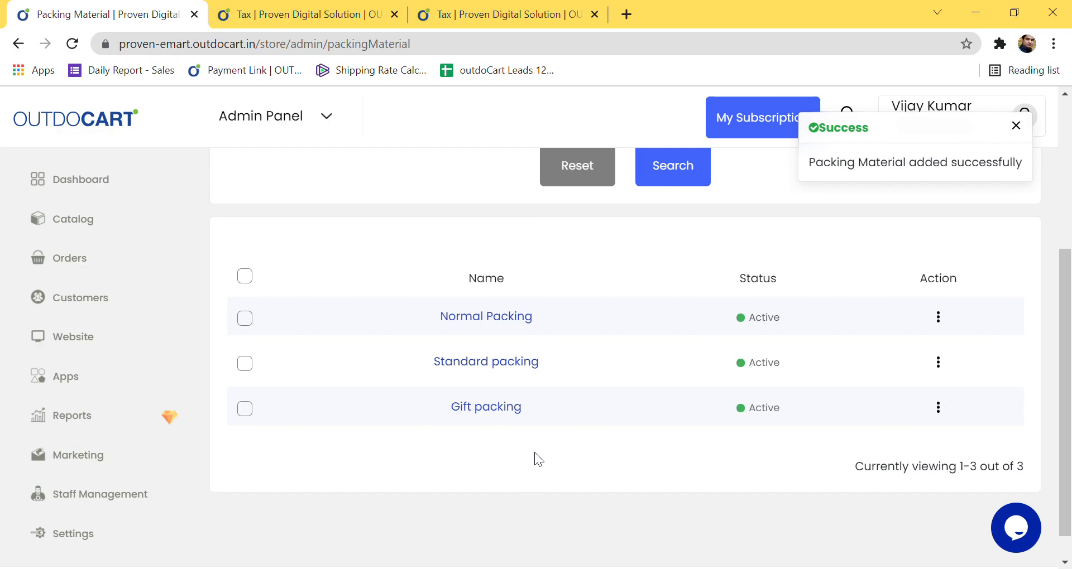
scroll(537, 461, up, 5)
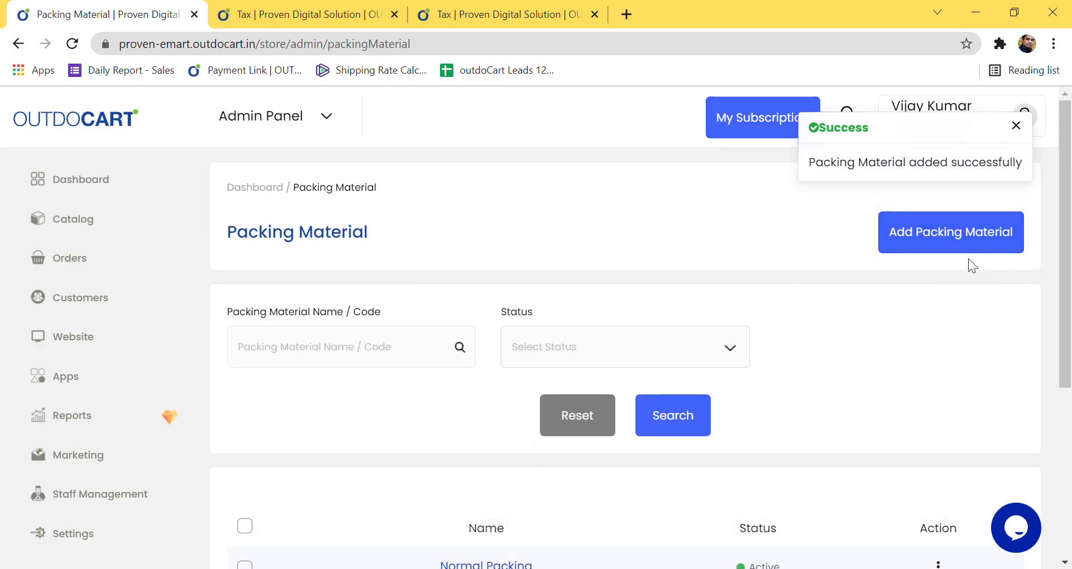
scroll(129, 458, down, 5)
Step: Check the Tax settings page, then open Domain Setup from Settings
click(72, 535)
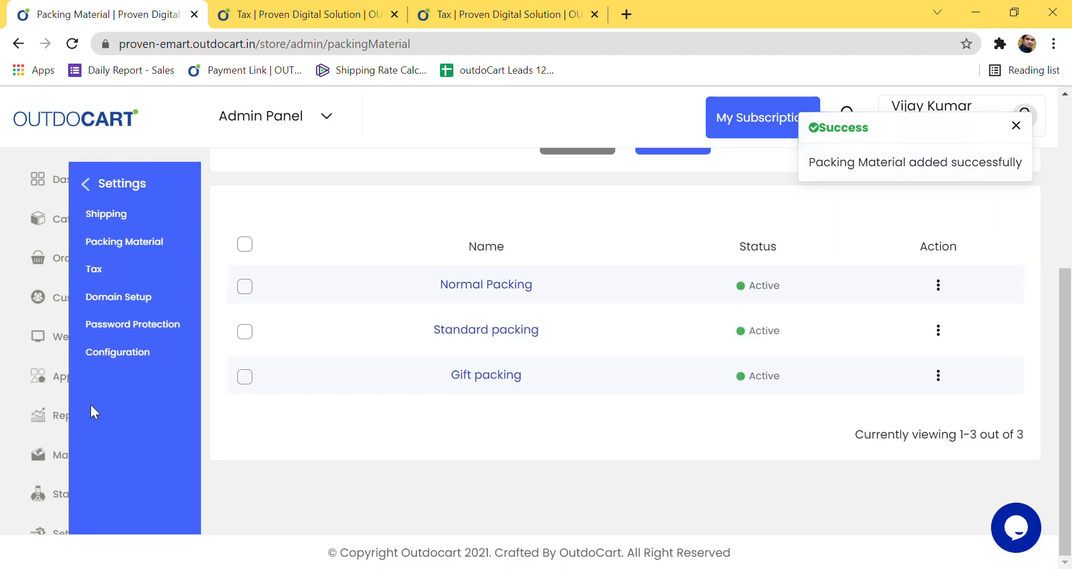
click(118, 269)
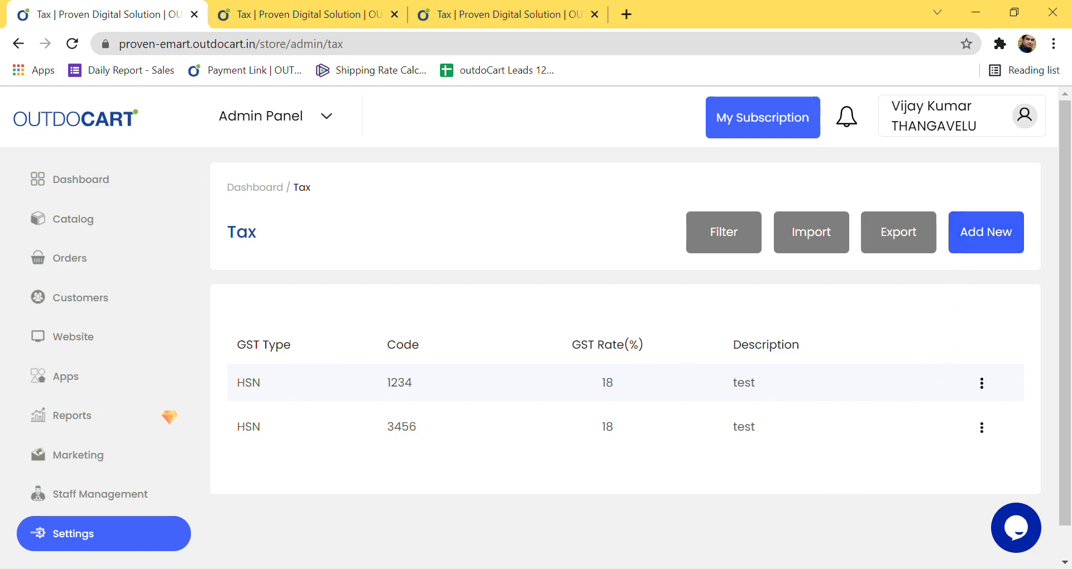
click(85, 537)
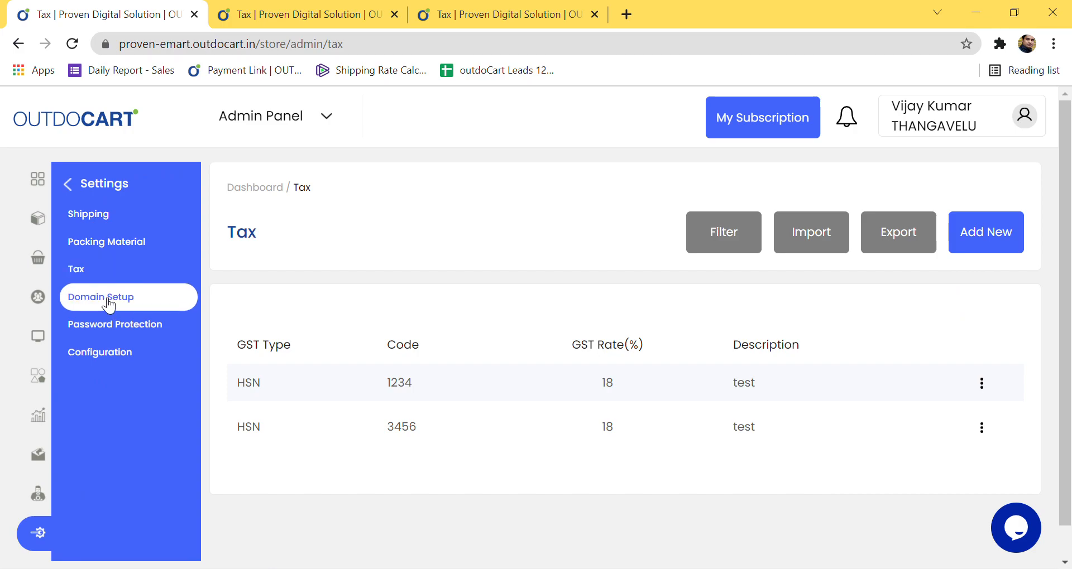
click(109, 305)
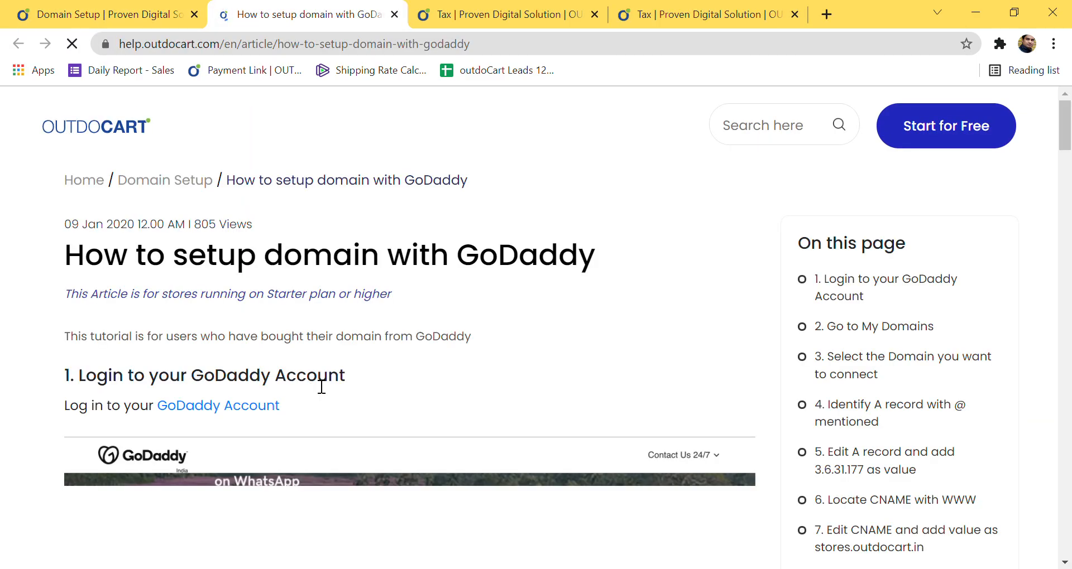
scroll(319, 377, down, 3)
scroll(340, 370, down, 3)
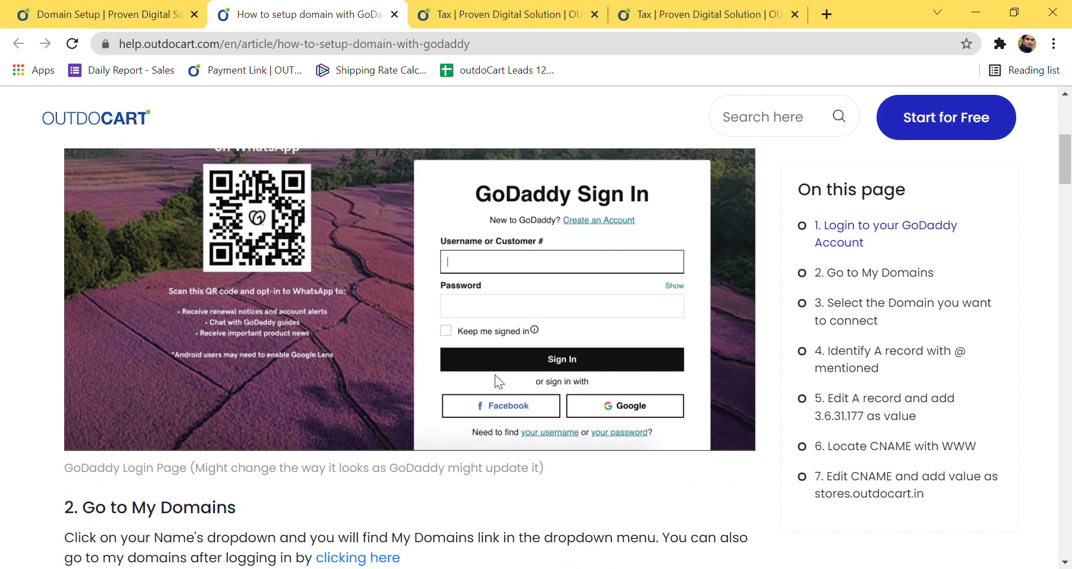
scroll(508, 312, down, 4)
scroll(518, 260, up, 3)
scroll(519, 260, down, 4)
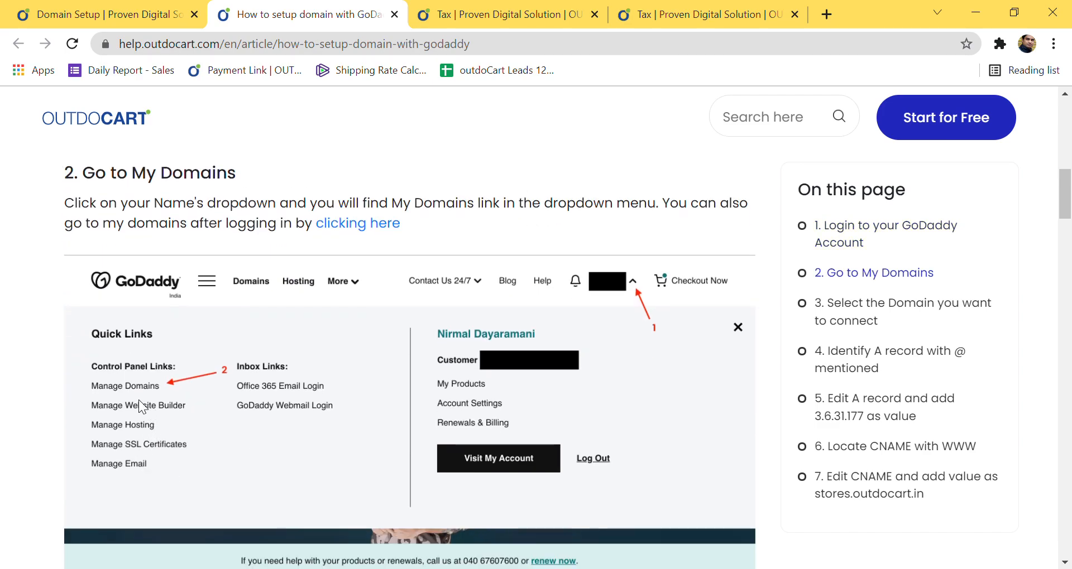
scroll(151, 406, down, 5)
scroll(161, 413, down, 3)
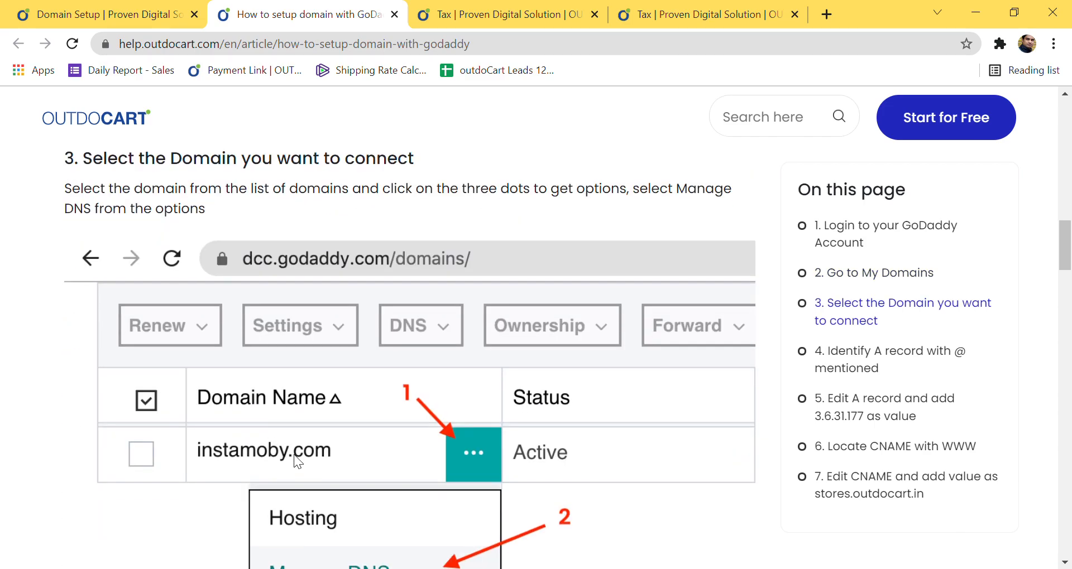
scroll(392, 448, down, 3)
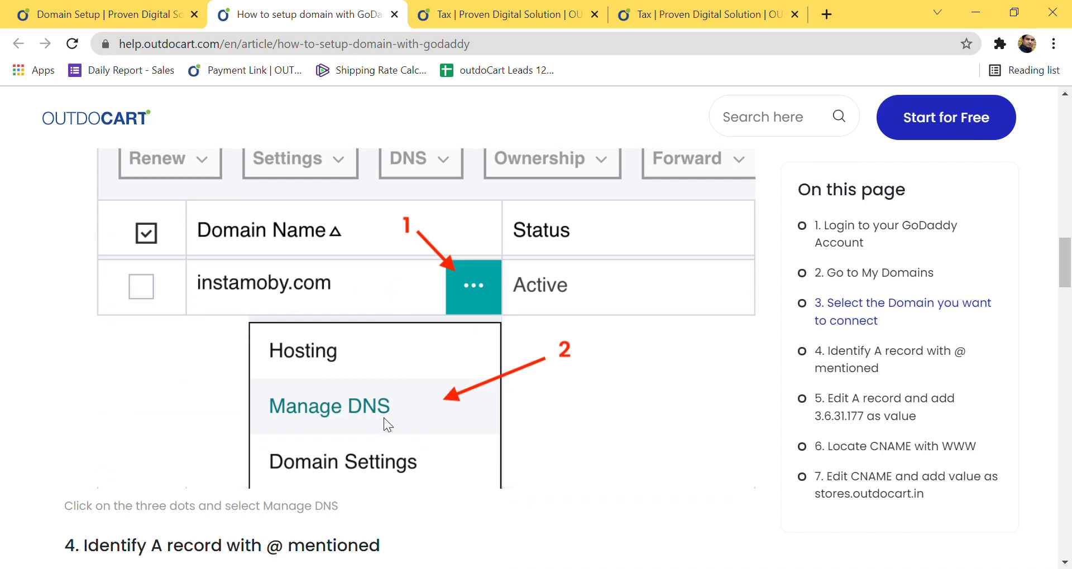
scroll(384, 417, down, 9)
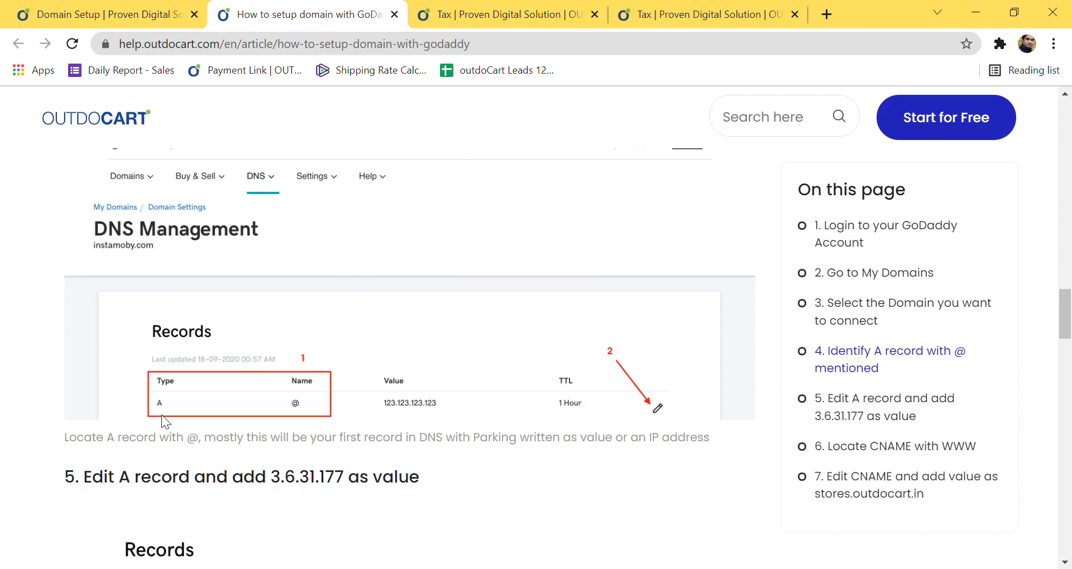
scroll(283, 410, down, 3)
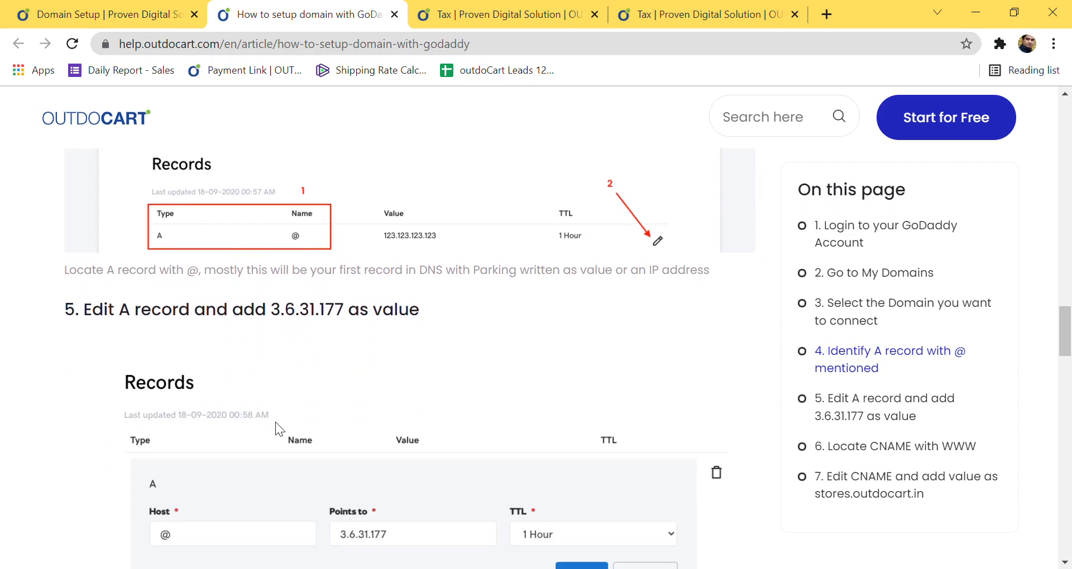
scroll(276, 414, down, 2)
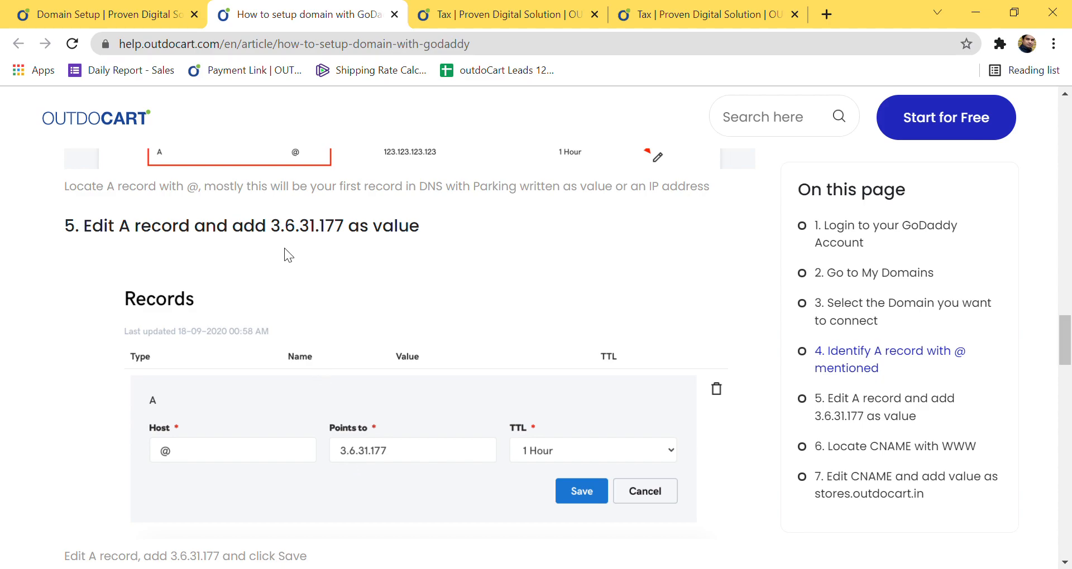
scroll(354, 457, down, 4)
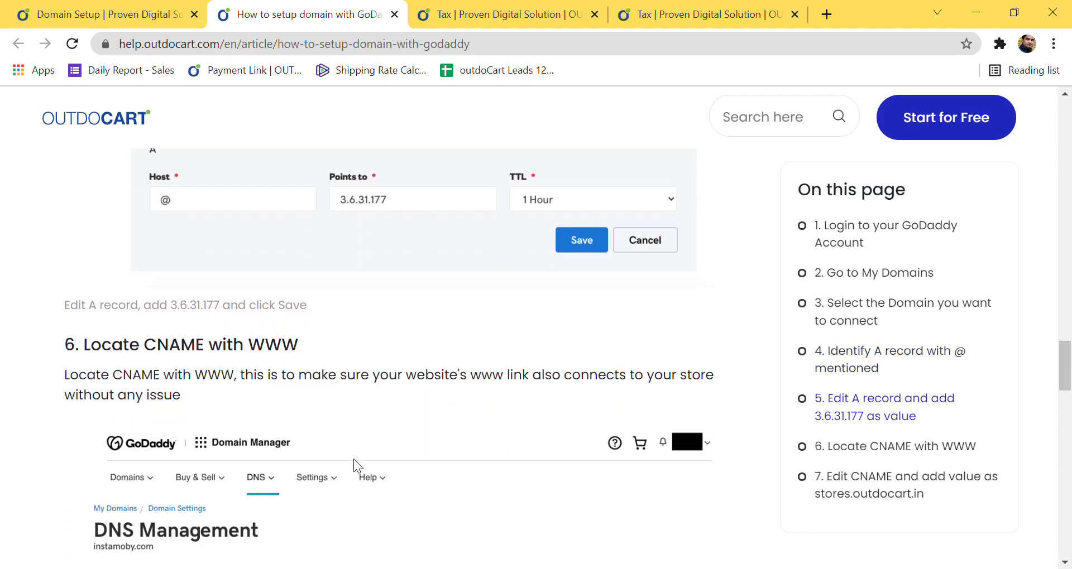
scroll(353, 459, down, 4)
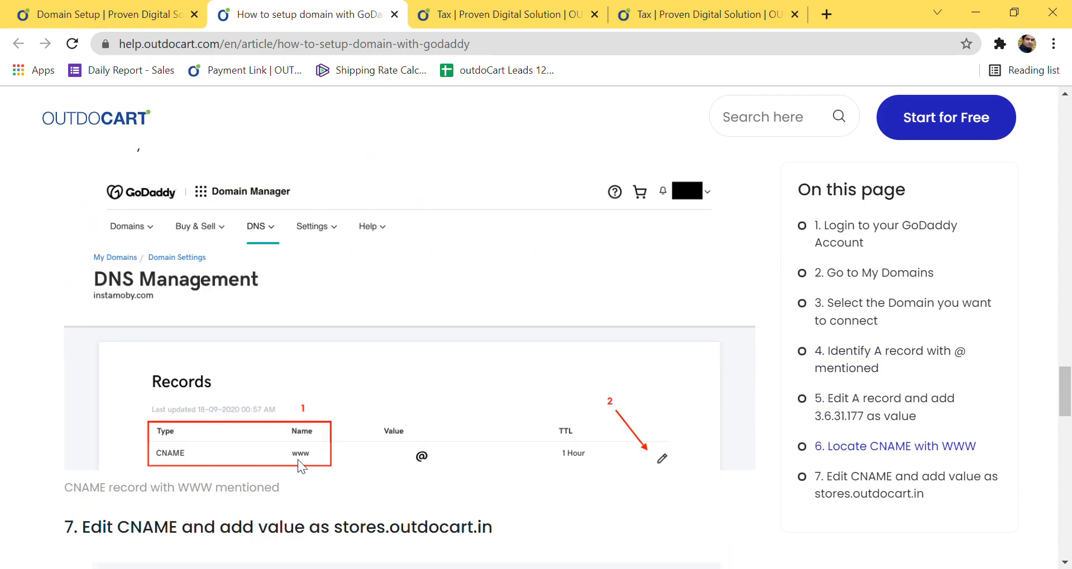
scroll(327, 464, down, 4)
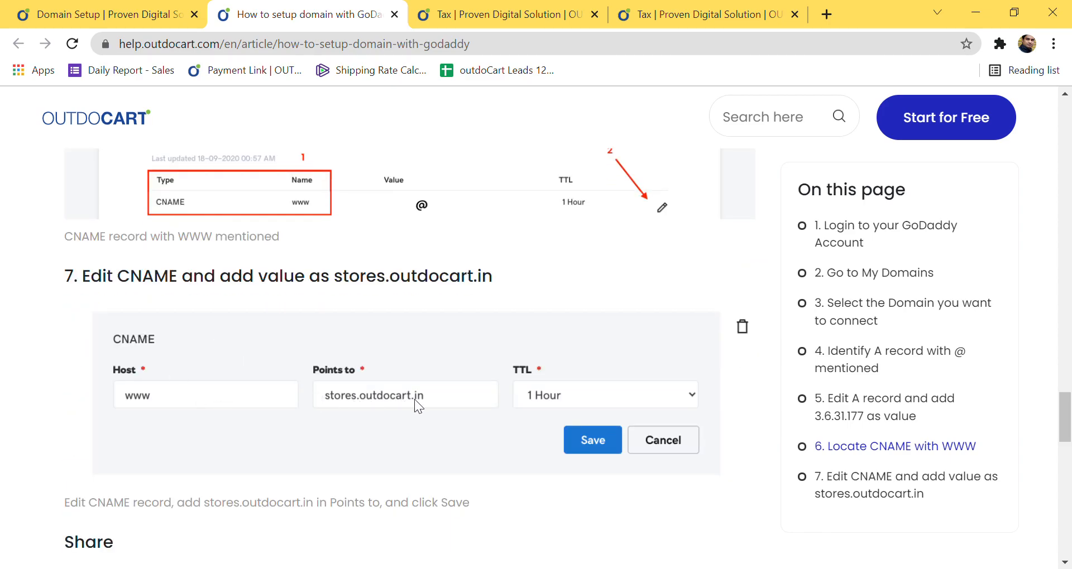
scroll(413, 423, down, 6)
scroll(409, 428, up, 5)
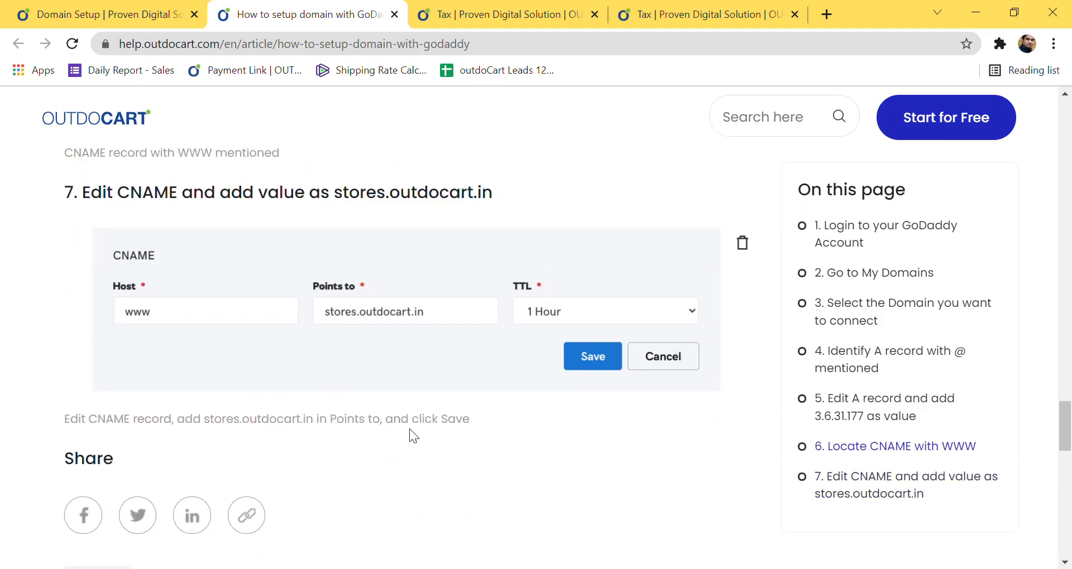
scroll(584, 395, up, 10)
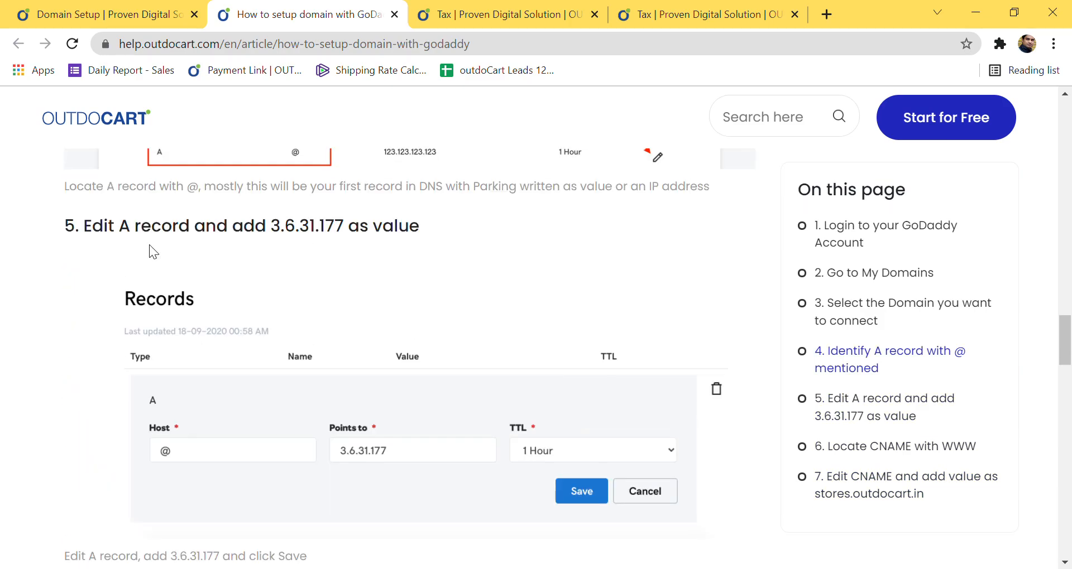
Step: Back on Domain Setup, clear the autofilled onlineartistcard.com from the Domain Name field
click(93, 16)
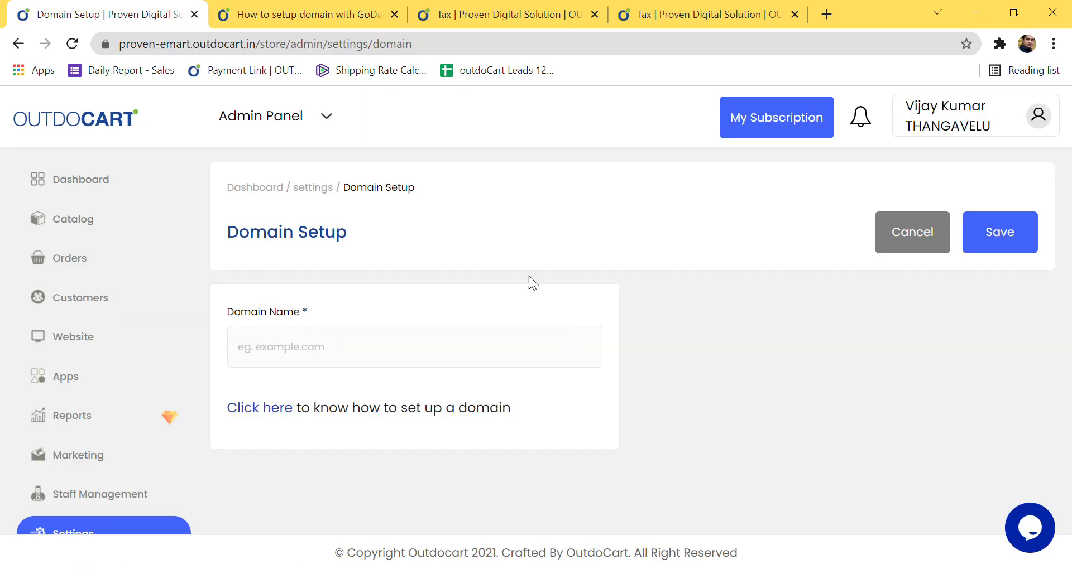
click(295, 355)
click(294, 393)
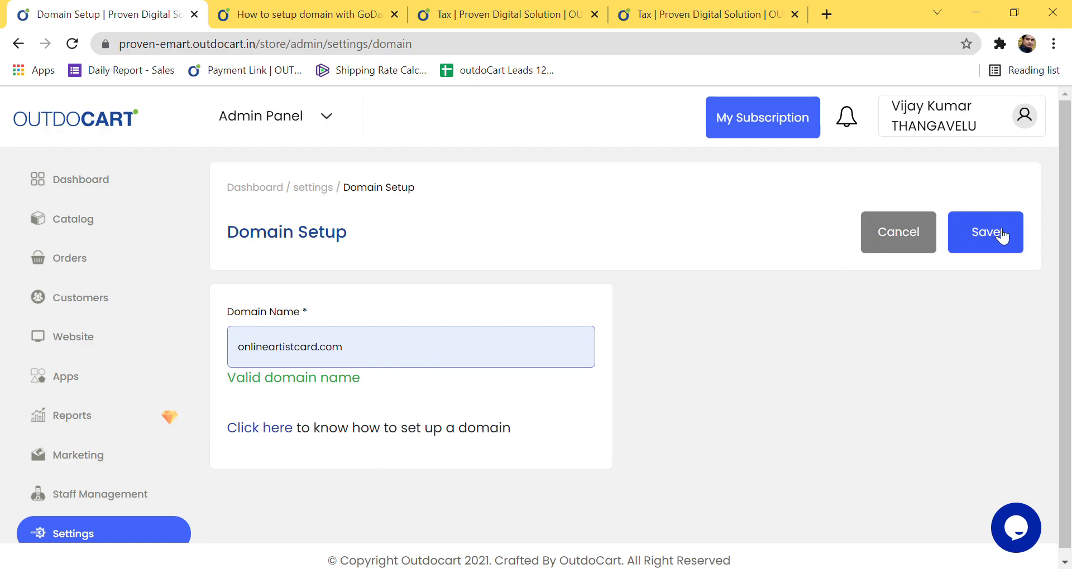
key(BackSpace)
key(BackSpace)
key(BackSpace)
key(BackSpace)
key(BackSpace)
key(BackSpace)
key(BackSpace)
key(BackSpace)
key(BackSpace)
key(BackSpace)
key(BackSpace)
key(BackSpace)
key(BackSpace)
key(BackSpace)
key(BackSpace)
key(BackSpace)
key(BackSpace)
key(BackSpace)
key(BackSpace)
key(BackSpace)
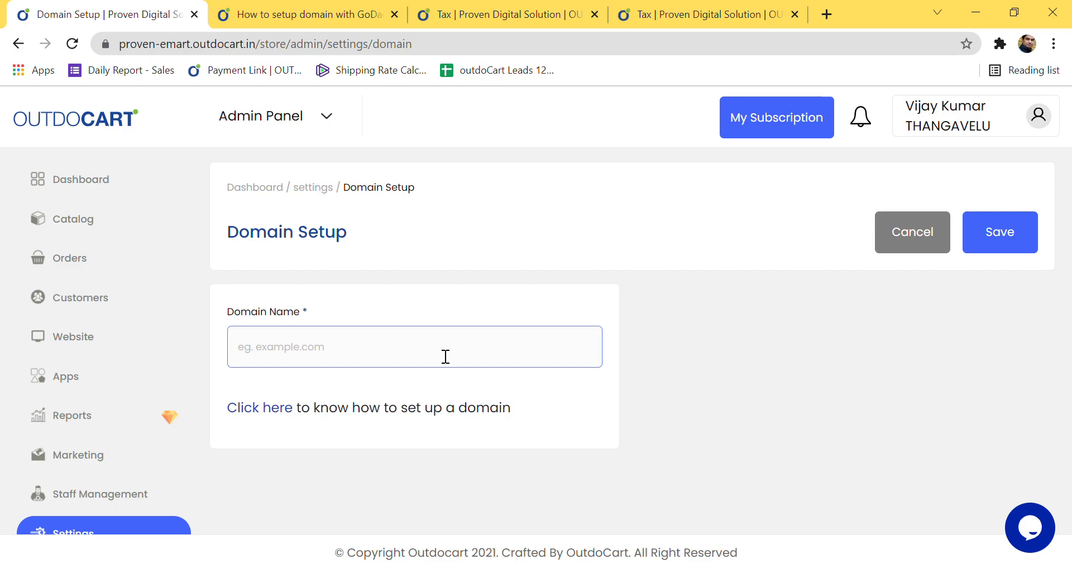
click(86, 531)
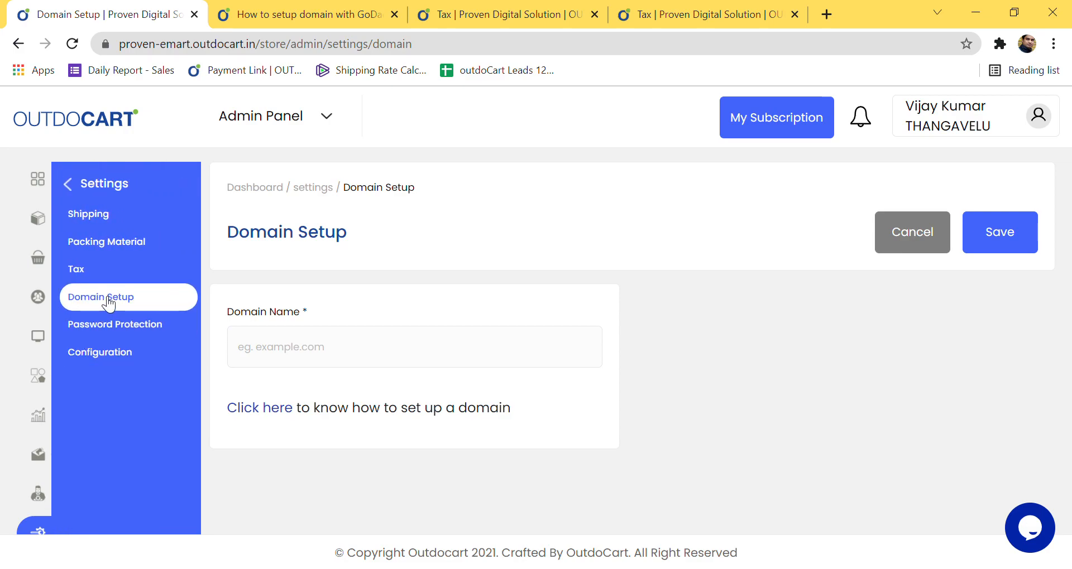
Step: Visit Password Protection, then Configuration, check notifications and open the Admin Panel switcher
click(148, 329)
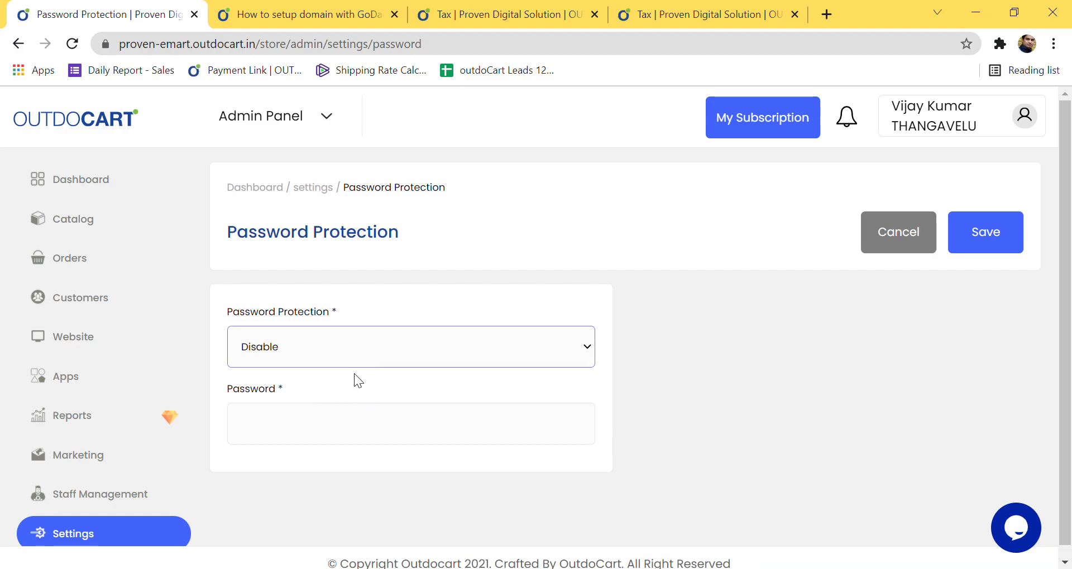
click(106, 531)
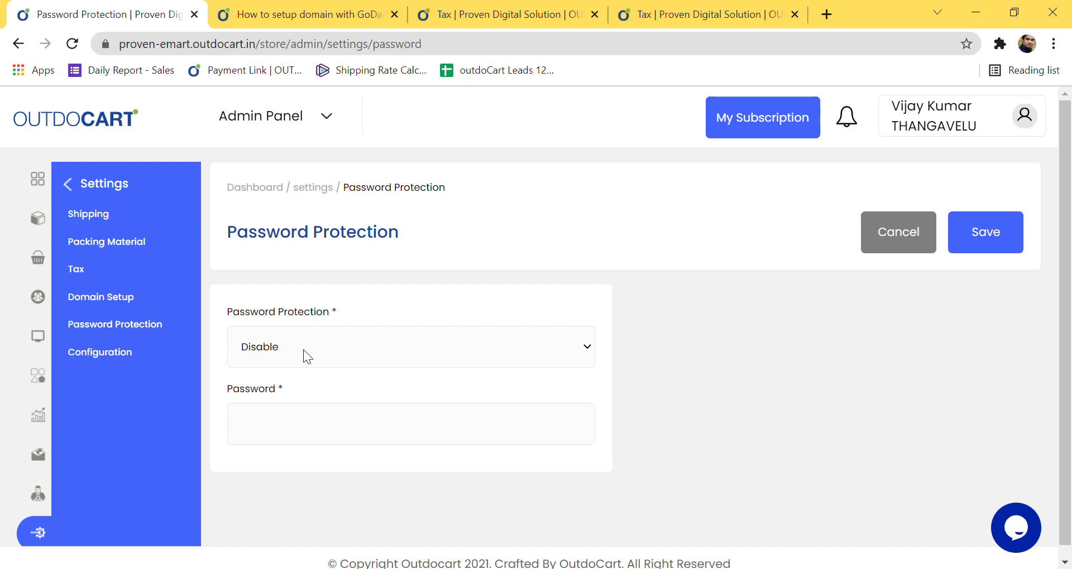
click(146, 366)
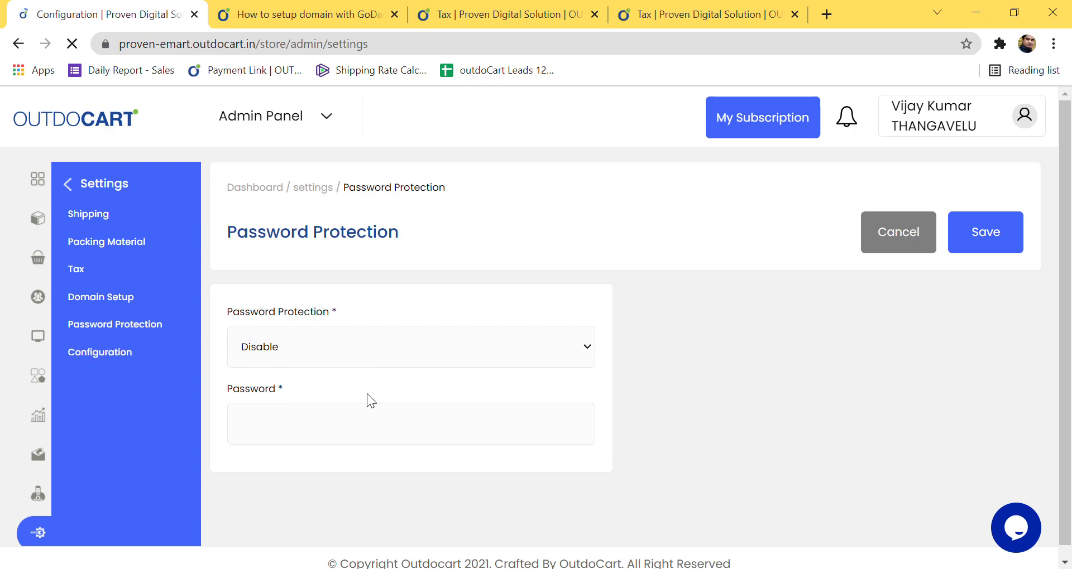
scroll(506, 407, down, 10)
scroll(505, 400, up, 10)
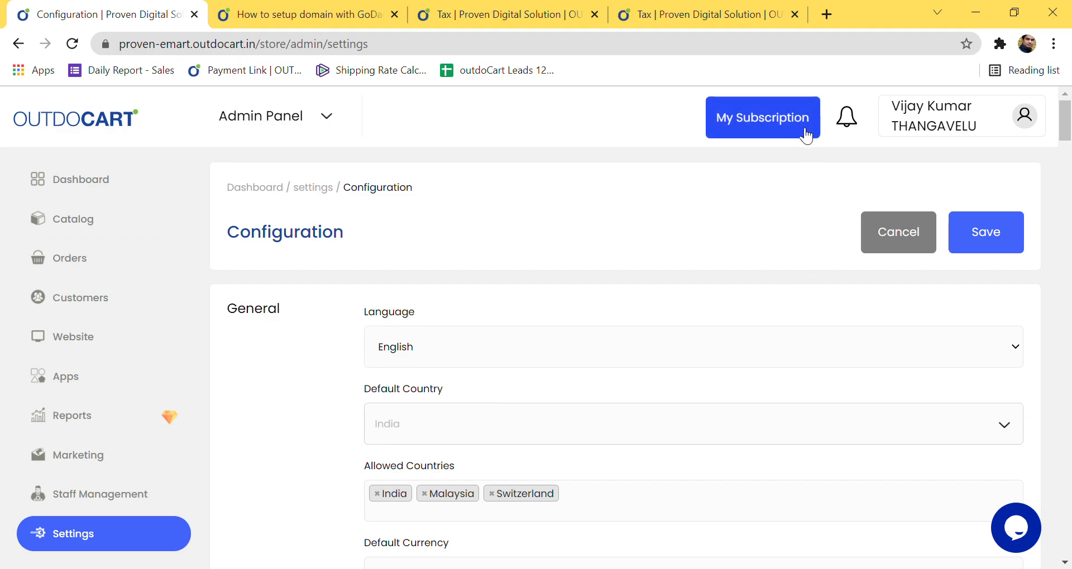
click(847, 118)
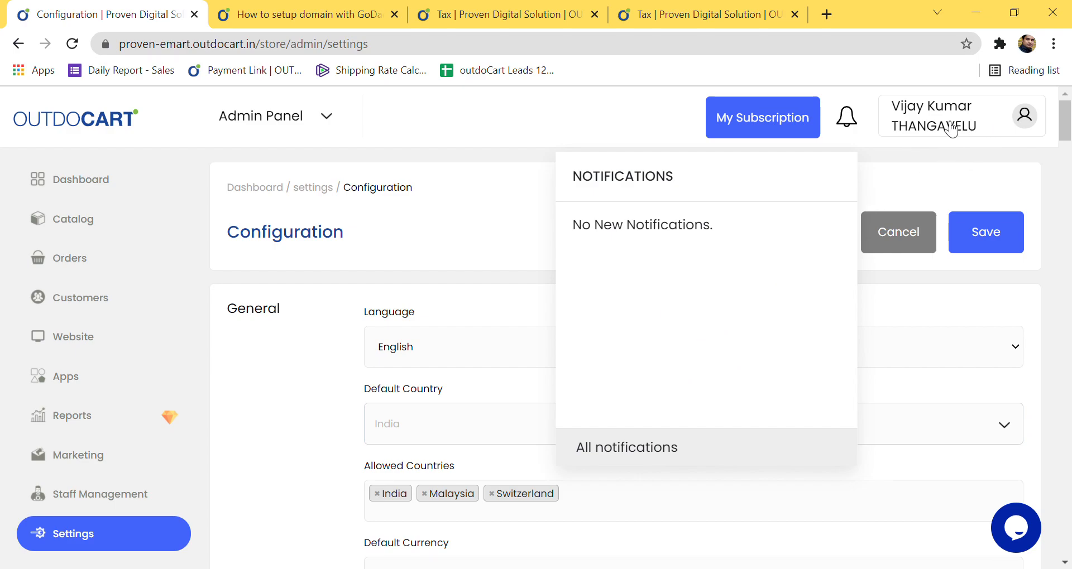
click(327, 117)
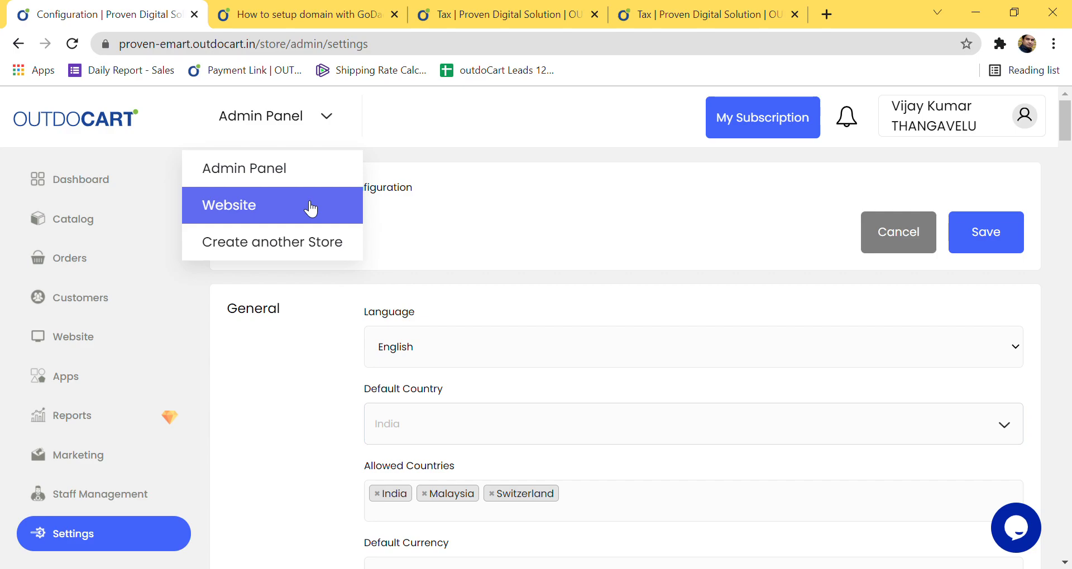
Step: Open the live store home page and try, then close, its WhatsApp chat link
click(332, 207)
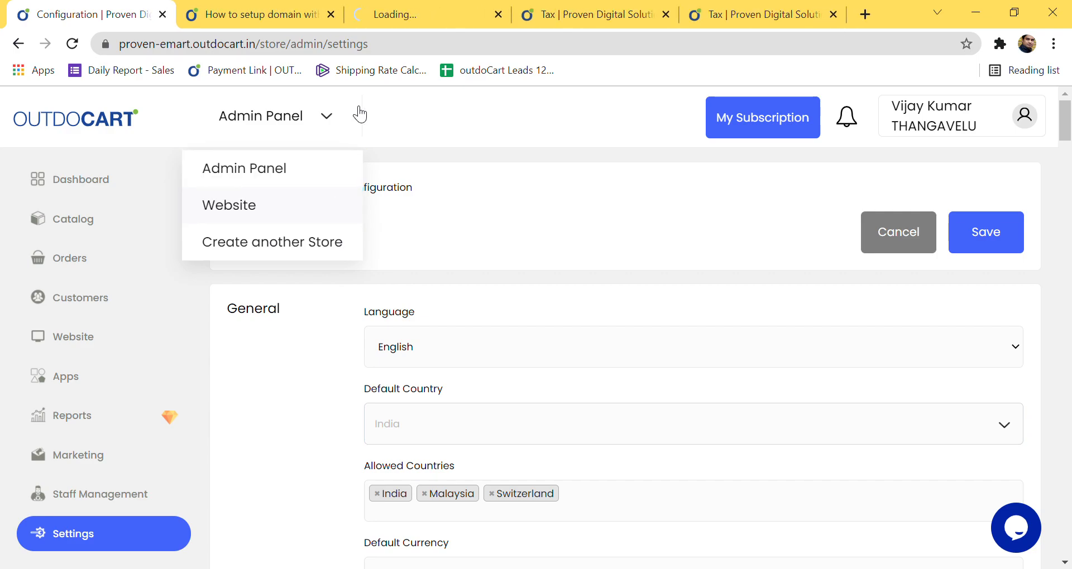
click(415, 16)
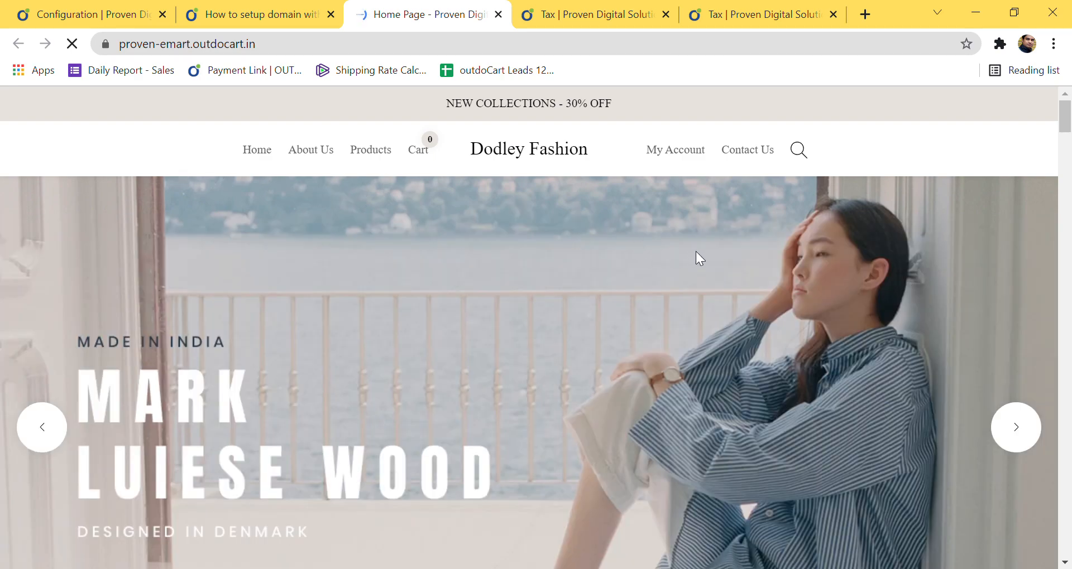
scroll(689, 254, down, 10)
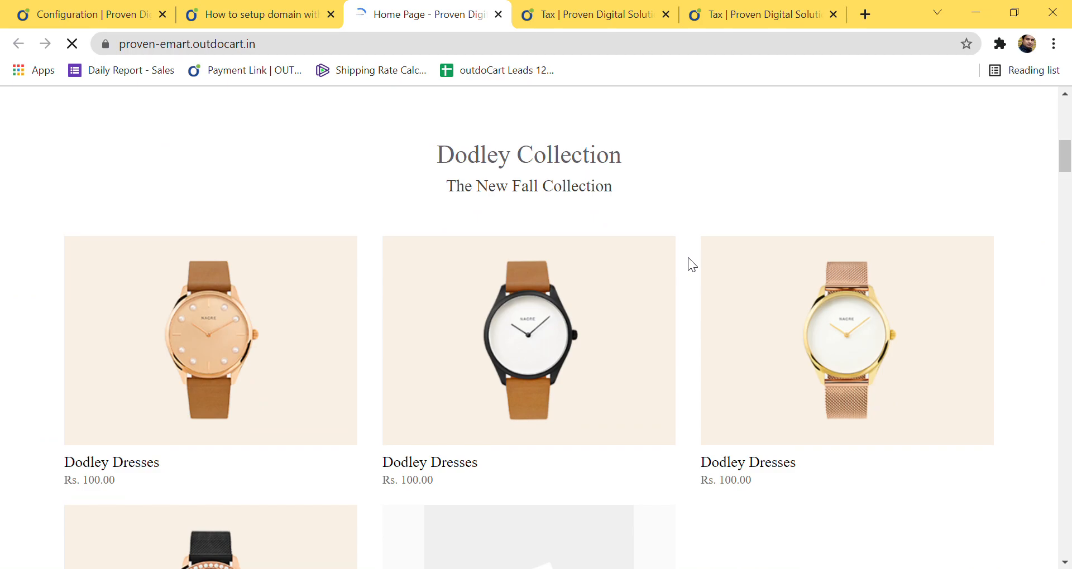
scroll(688, 259, down, 5)
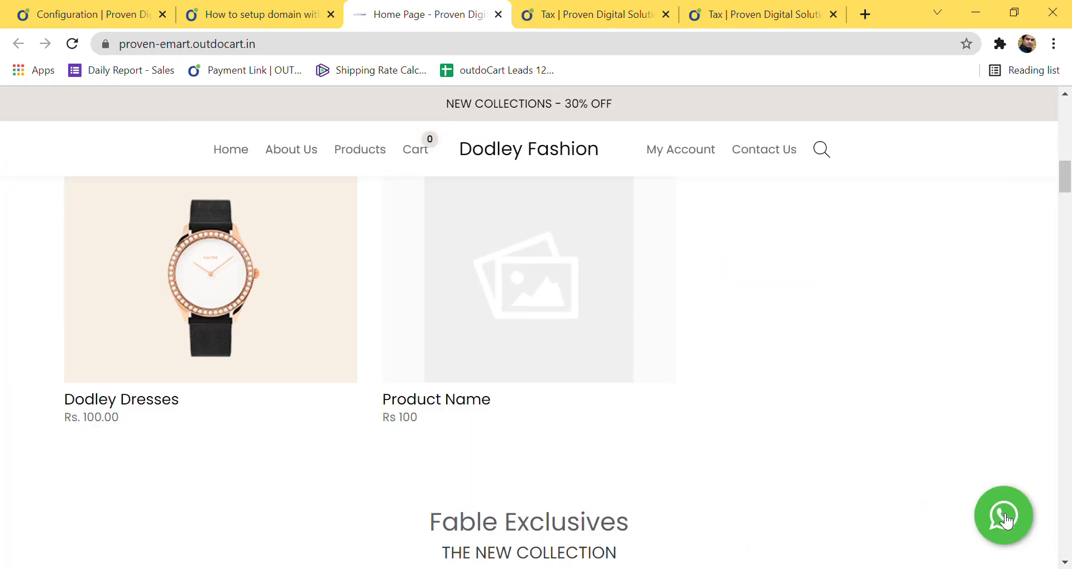
click(1006, 520)
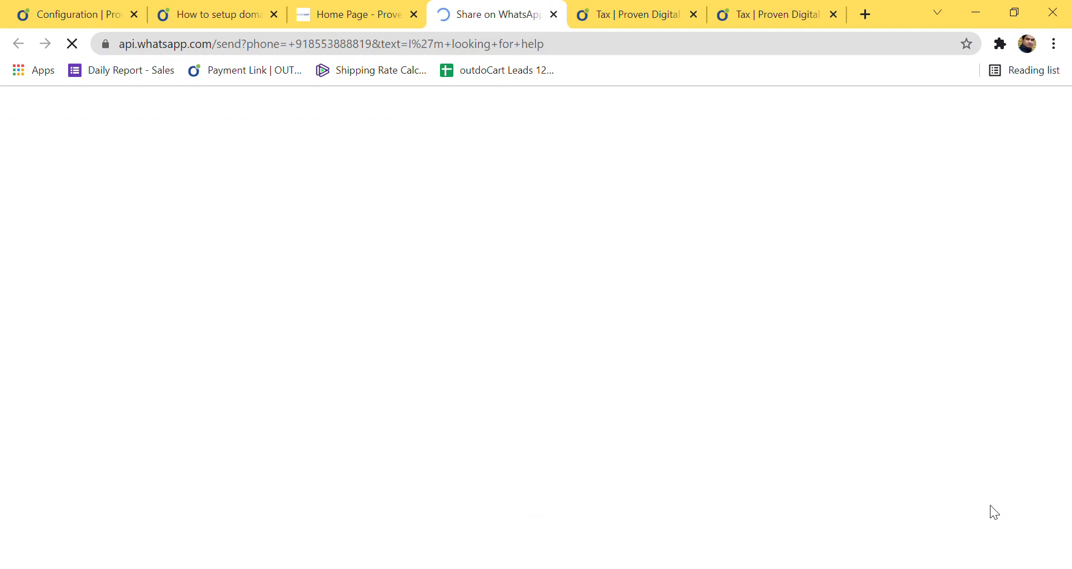
click(553, 14)
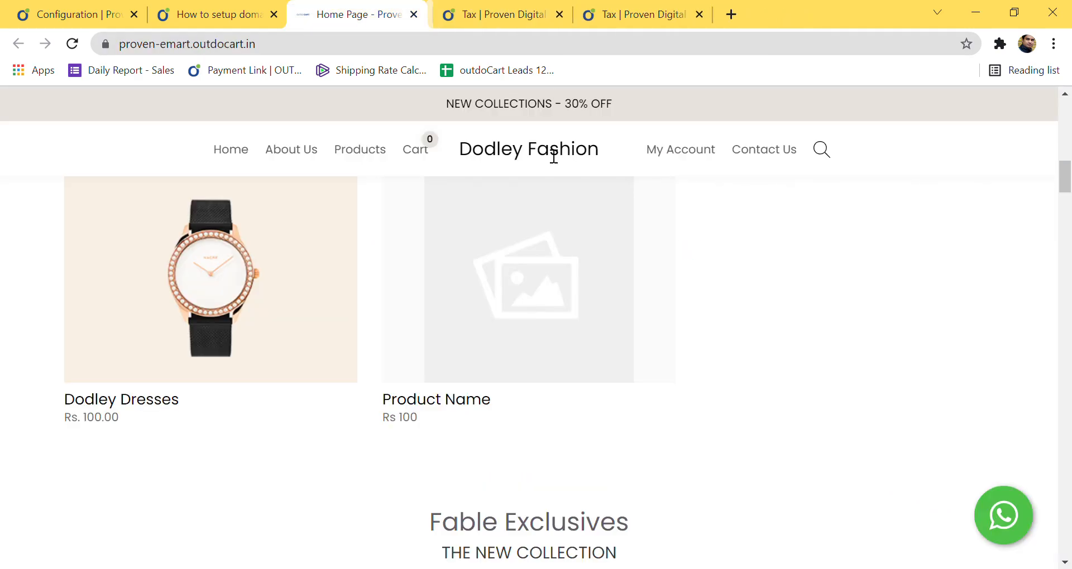
Step: Scroll down to the footer contact details, then return to the domain setup help article
scroll(565, 366, down, 15)
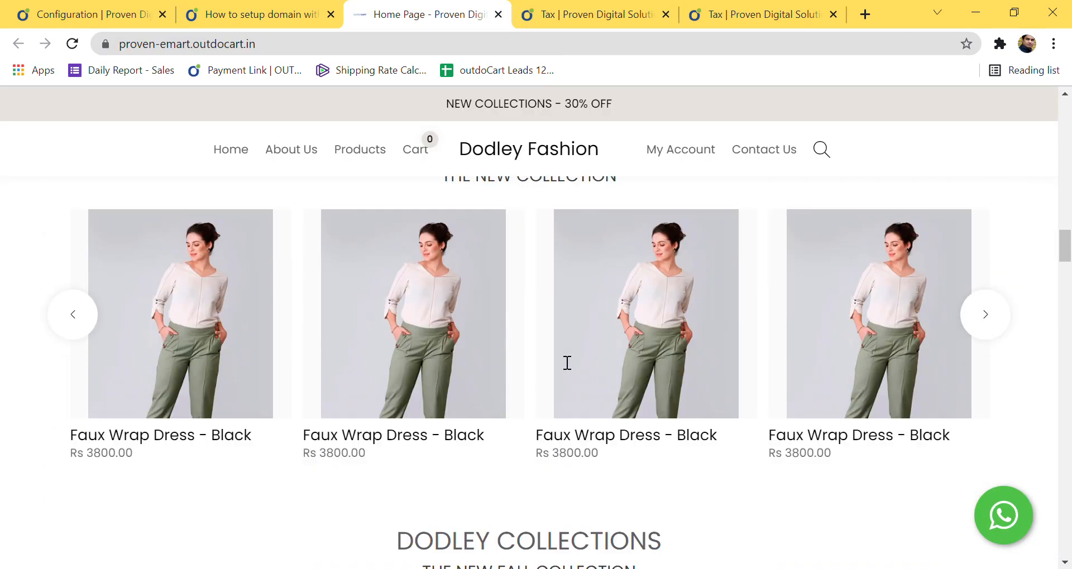
scroll(558, 352, down, 15)
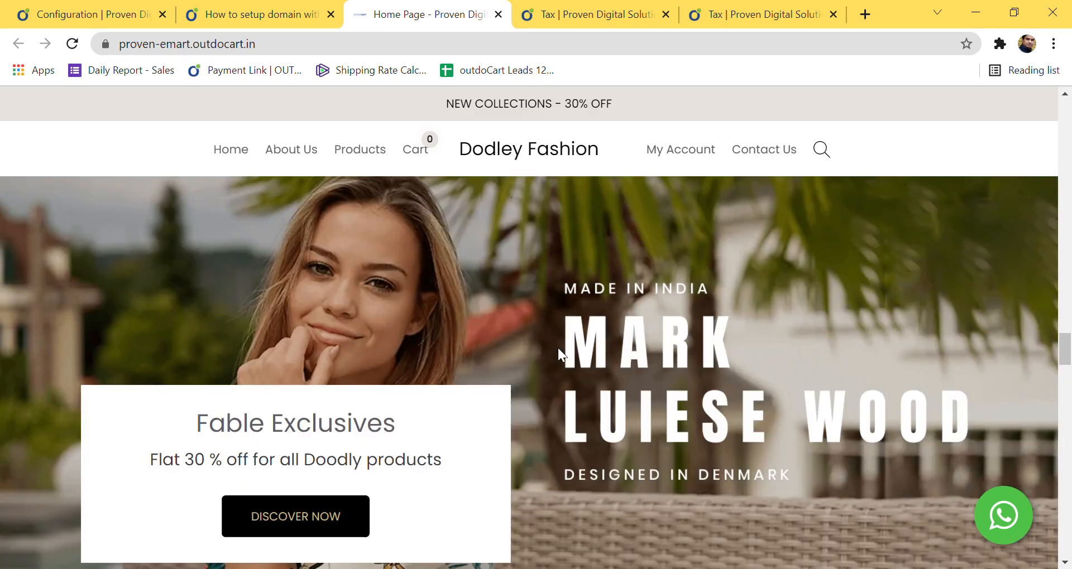
scroll(558, 347, down, 15)
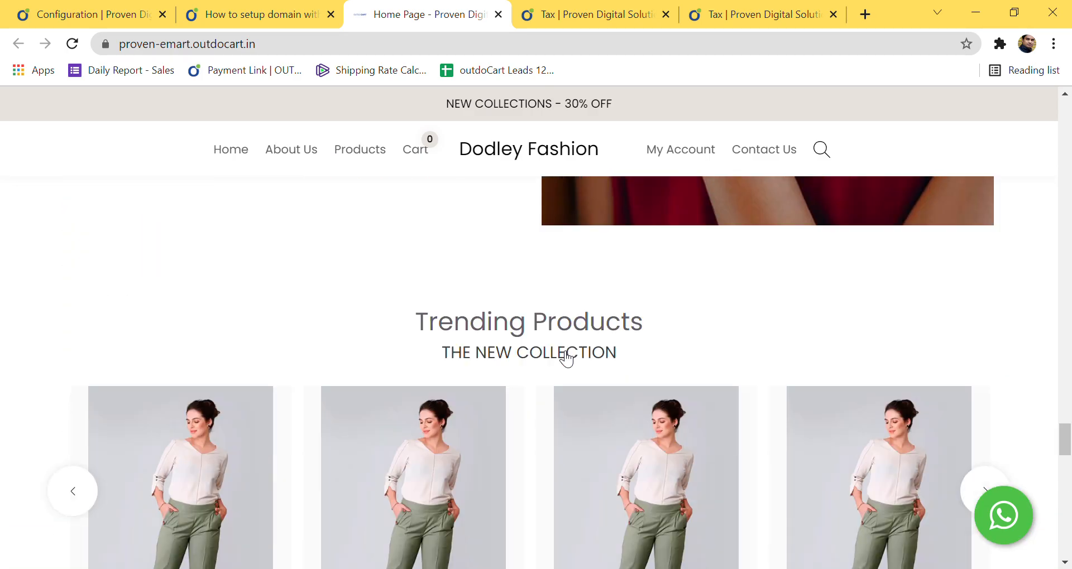
scroll(566, 359, down, 15)
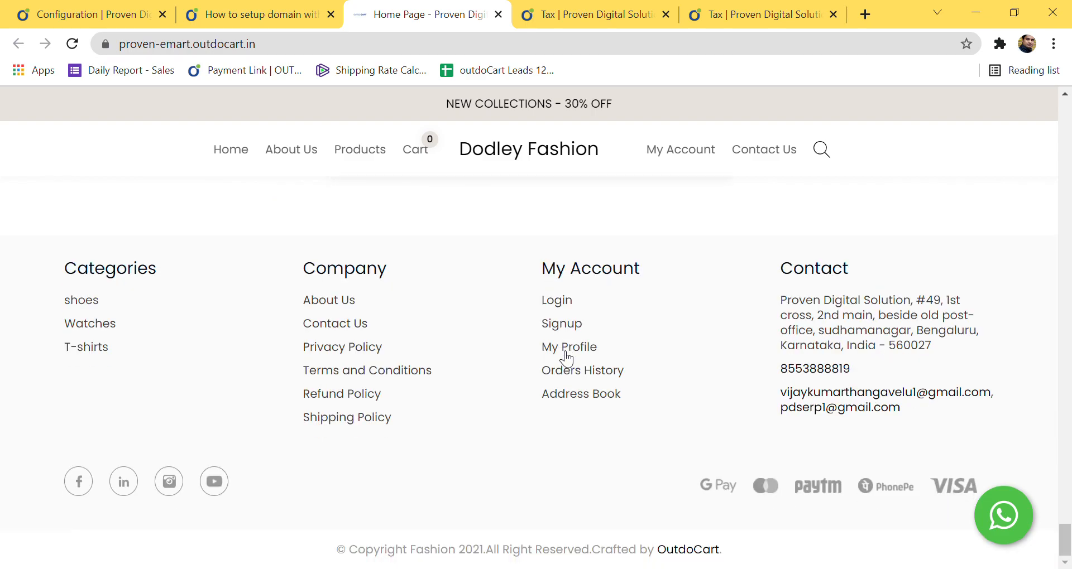
drag(781, 300, 900, 382)
click(863, 384)
scroll(548, 395, up, 20)
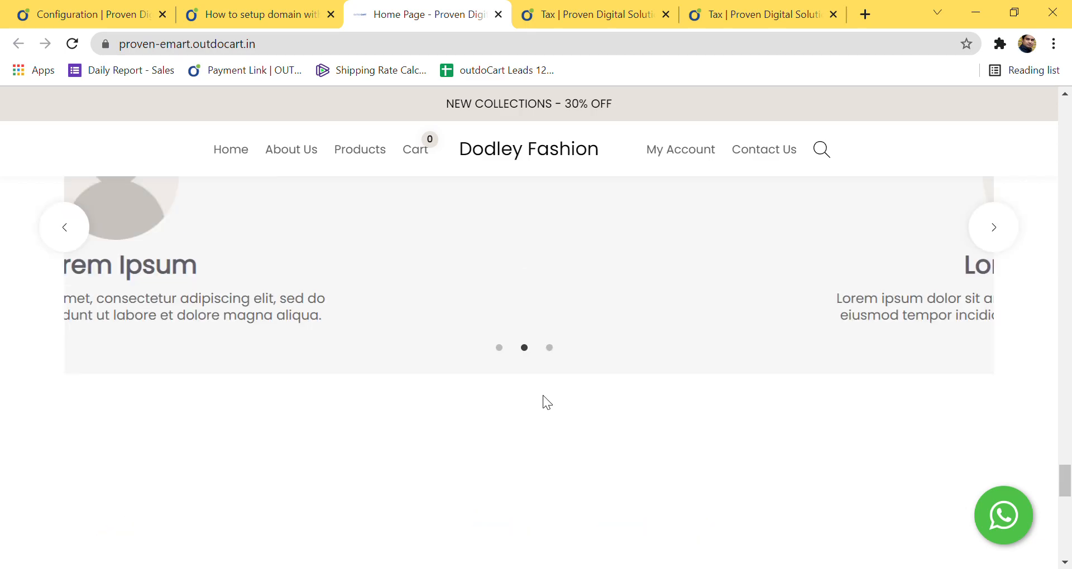
scroll(550, 398, up, 20)
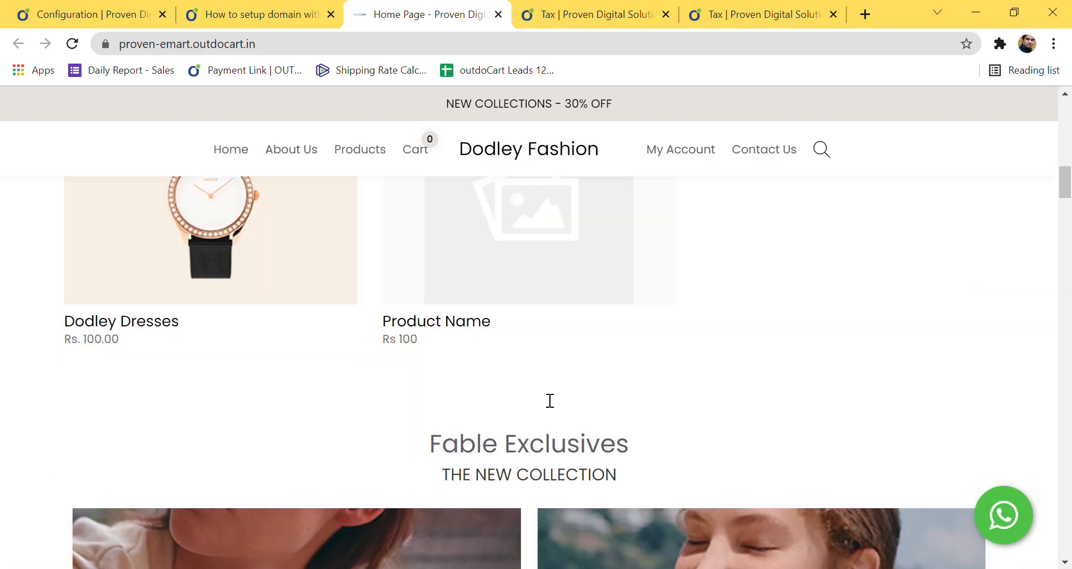
scroll(550, 401, up, 8)
click(242, 20)
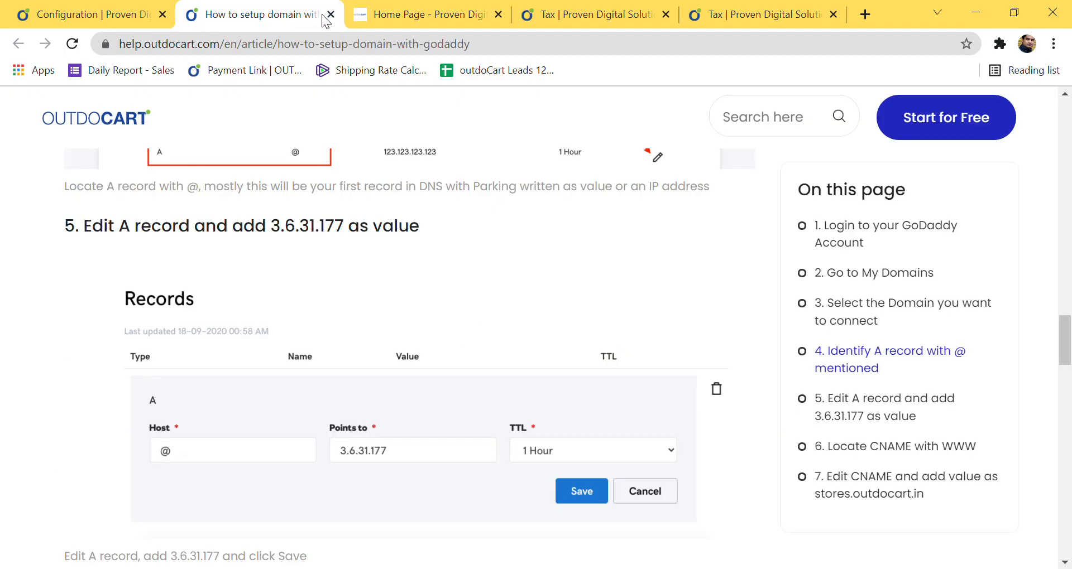
Step: Close the help tab, switch the admin to Website, and open Website Builder
click(330, 16)
click(115, 16)
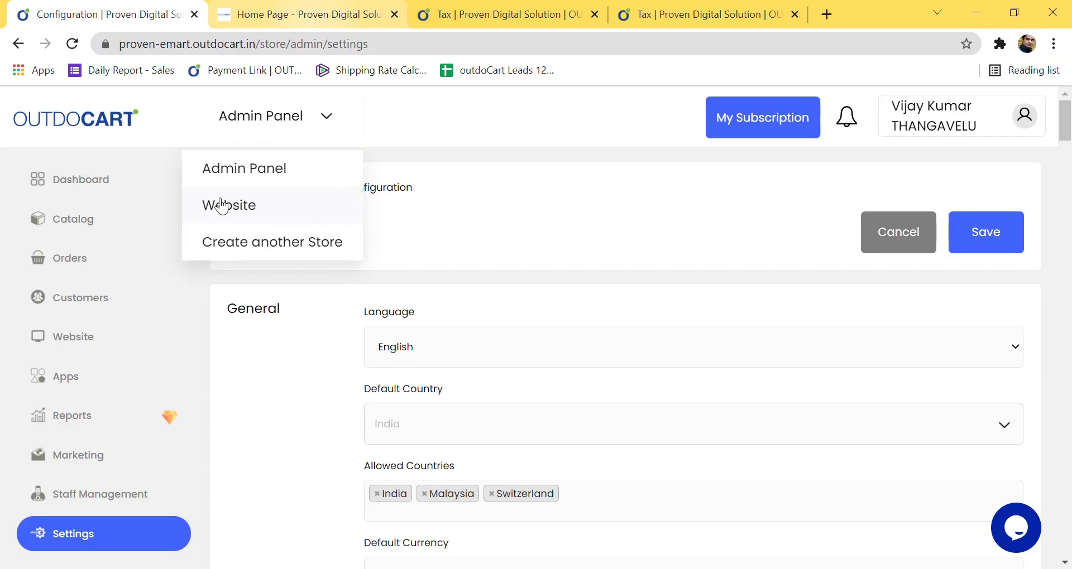
click(141, 348)
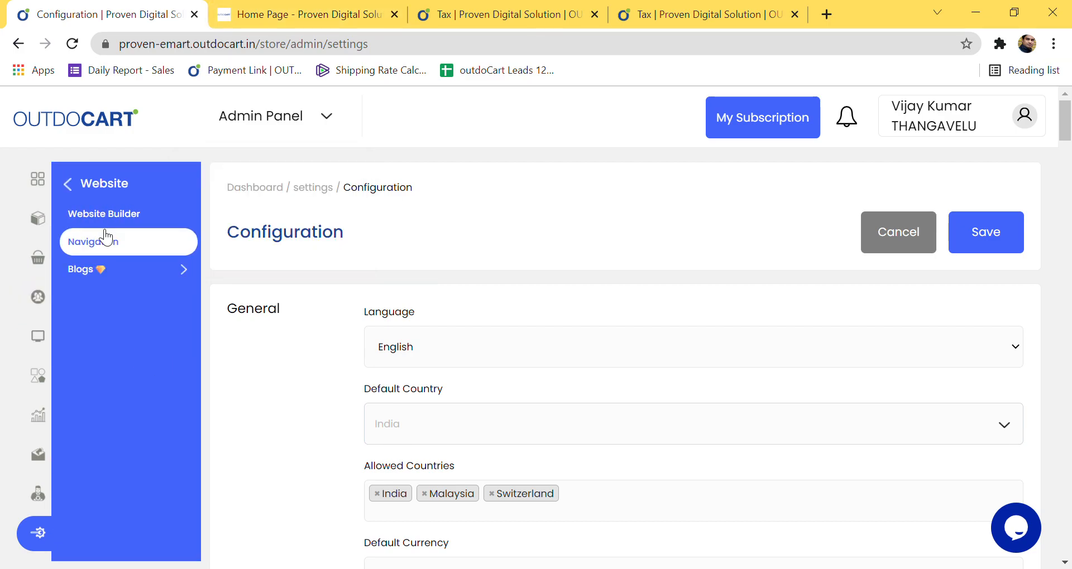
click(110, 225)
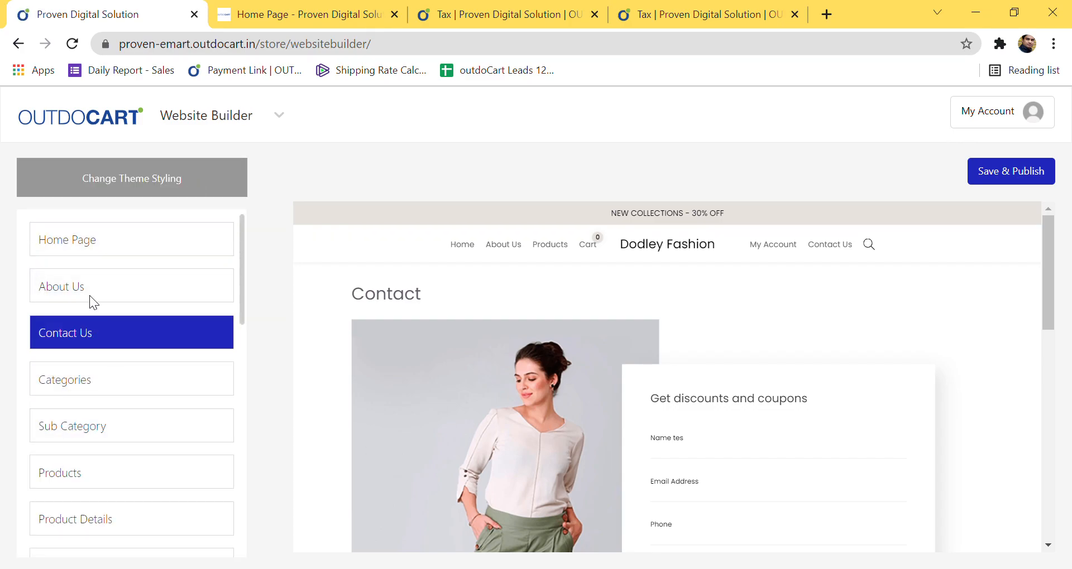
Step: Open Home Page in the builder and bring up the hero slider's card settings, browsing its slides
click(84, 239)
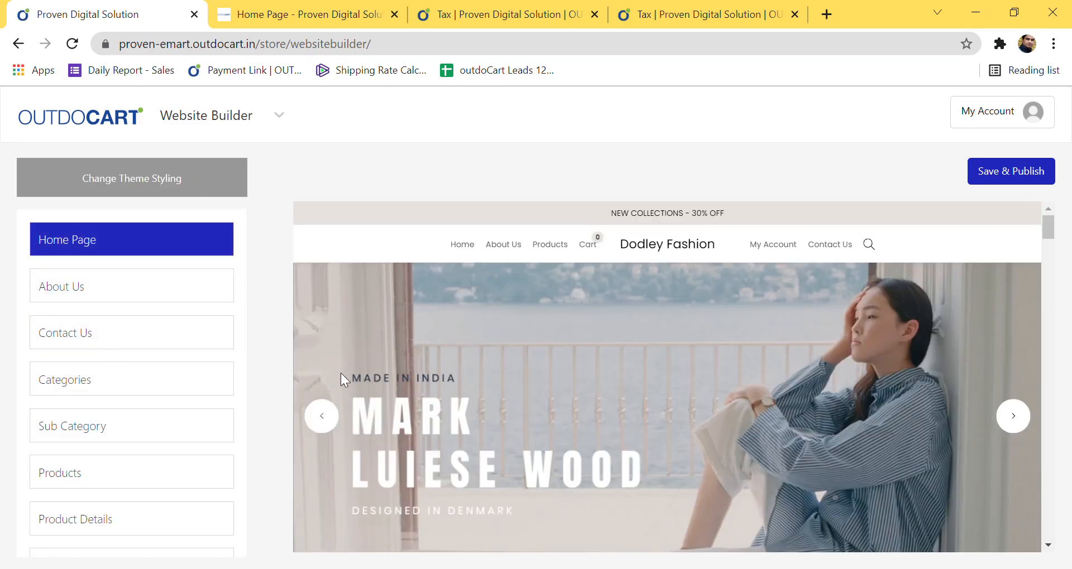
scroll(916, 331, down, 15)
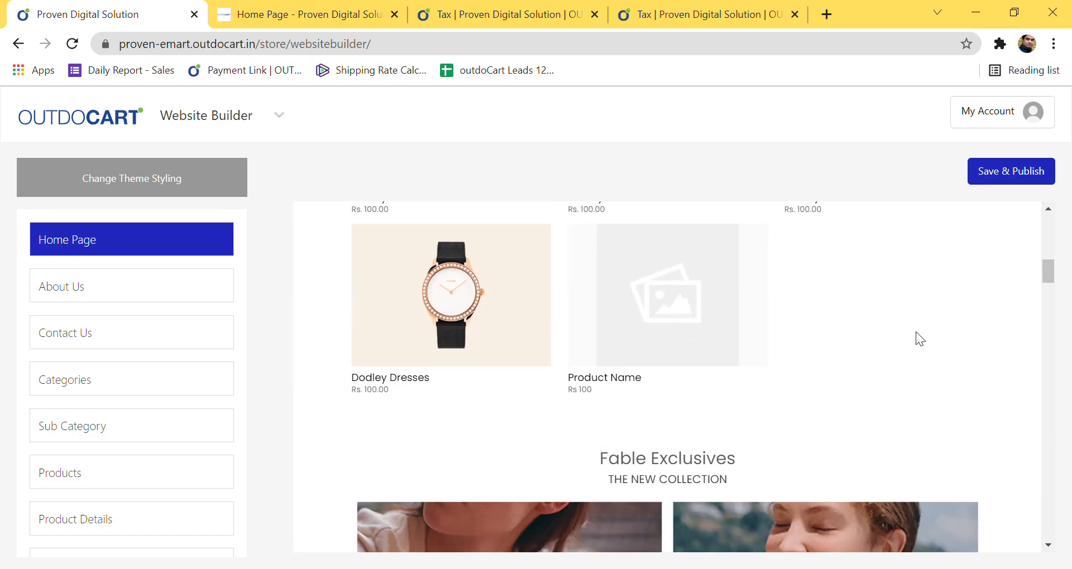
scroll(916, 332, down, 13)
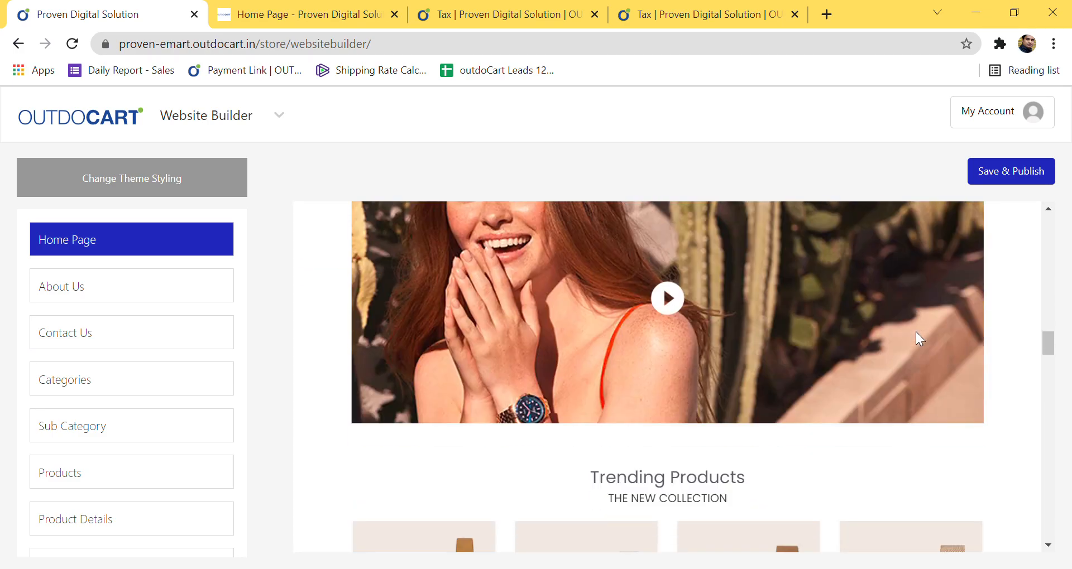
scroll(915, 332, up, 7)
scroll(915, 333, up, 20)
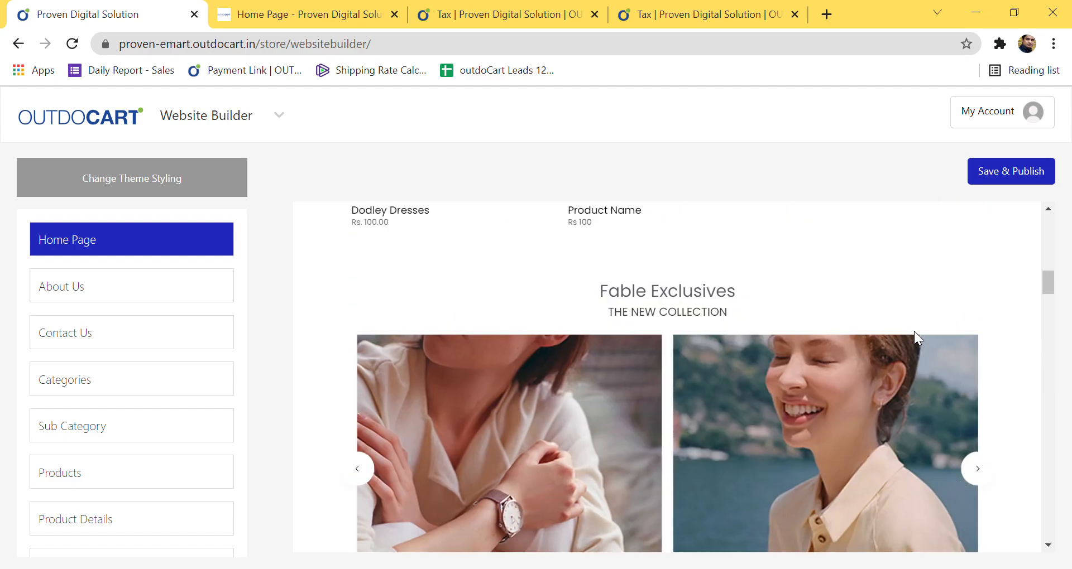
scroll(659, 368, down, 3)
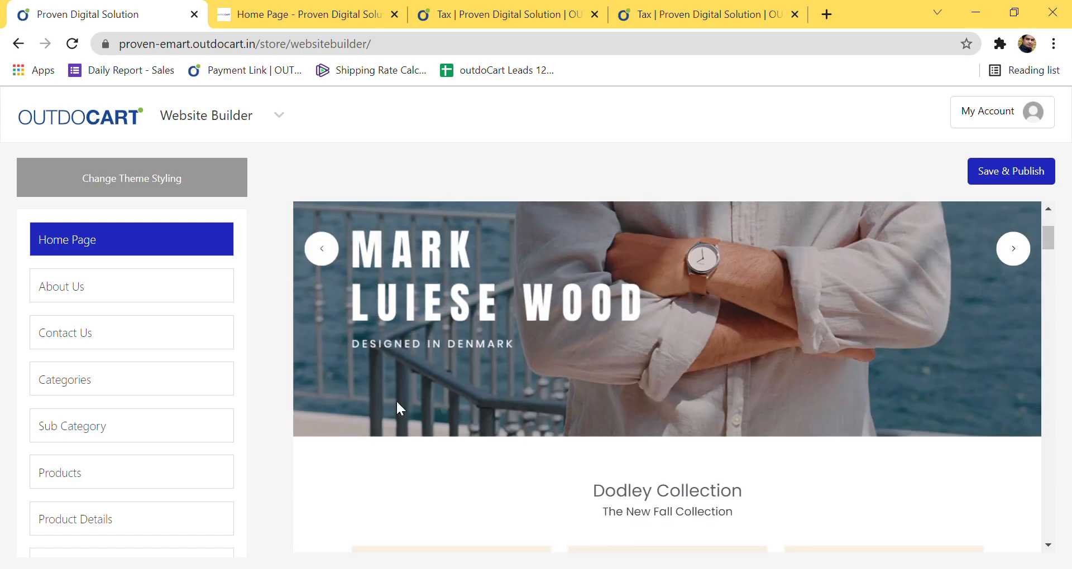
scroll(530, 374, up, 3)
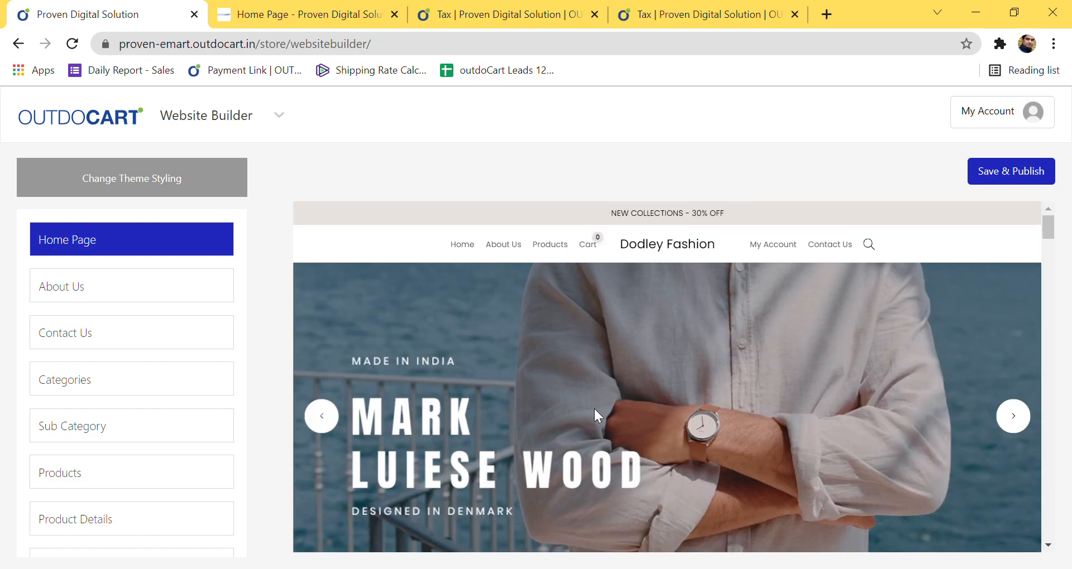
click(595, 408)
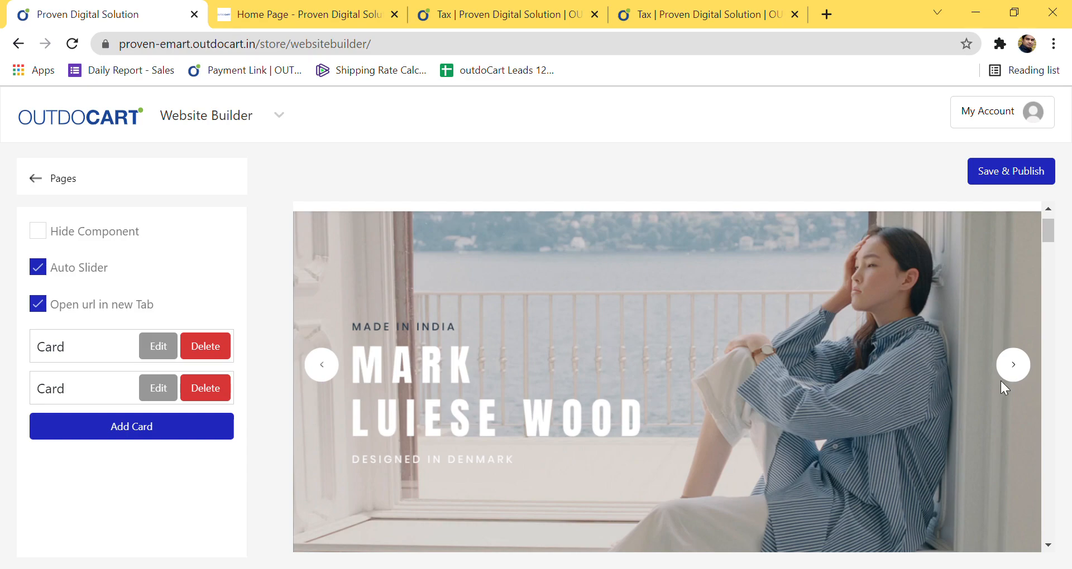
click(1016, 369)
Step: On the first slider card, swap the image for the pricing-plan banner and remove the mobile image
click(153, 354)
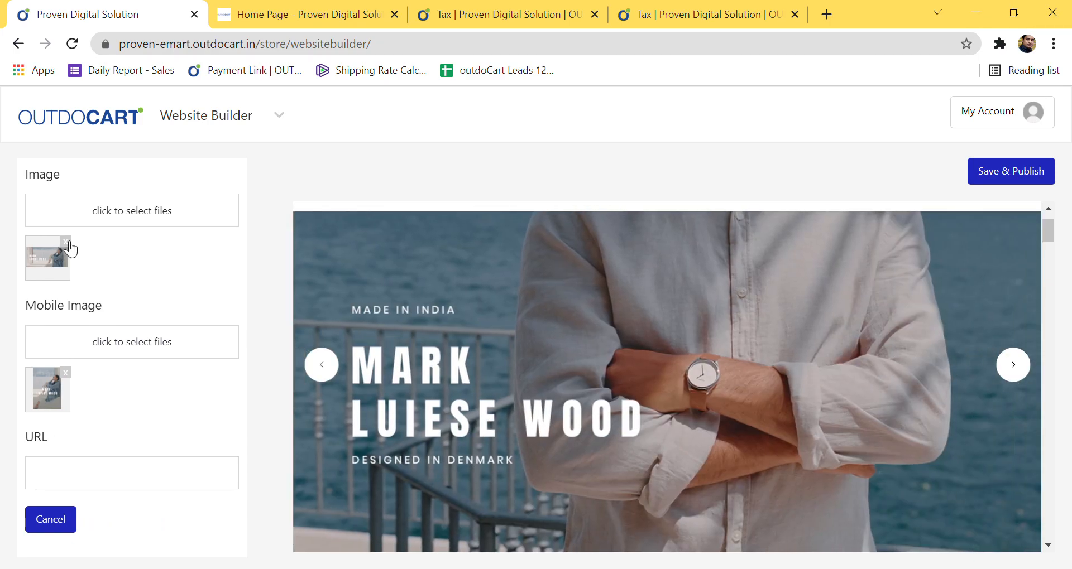
click(66, 242)
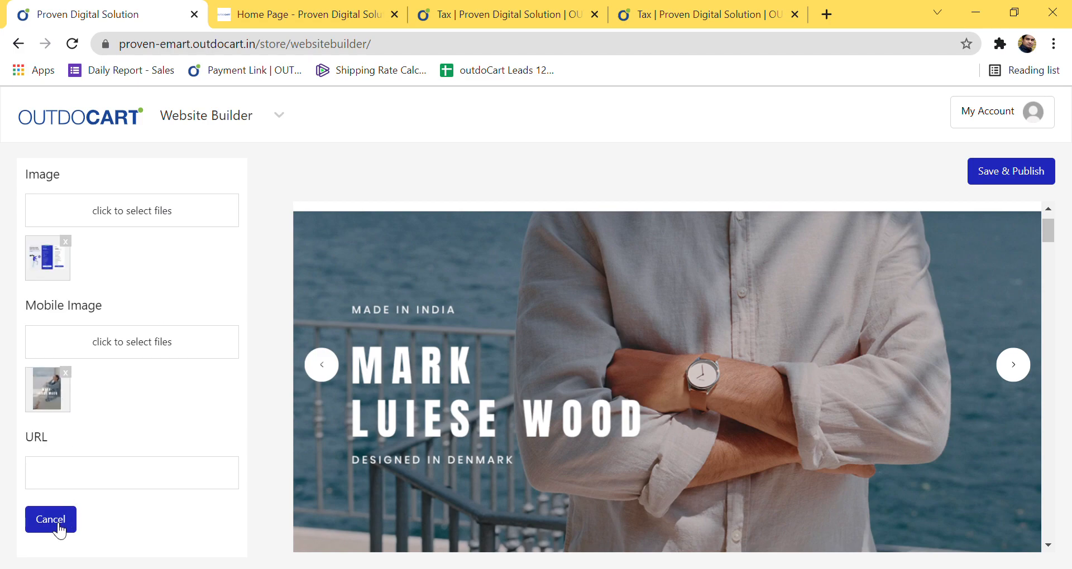
click(1014, 365)
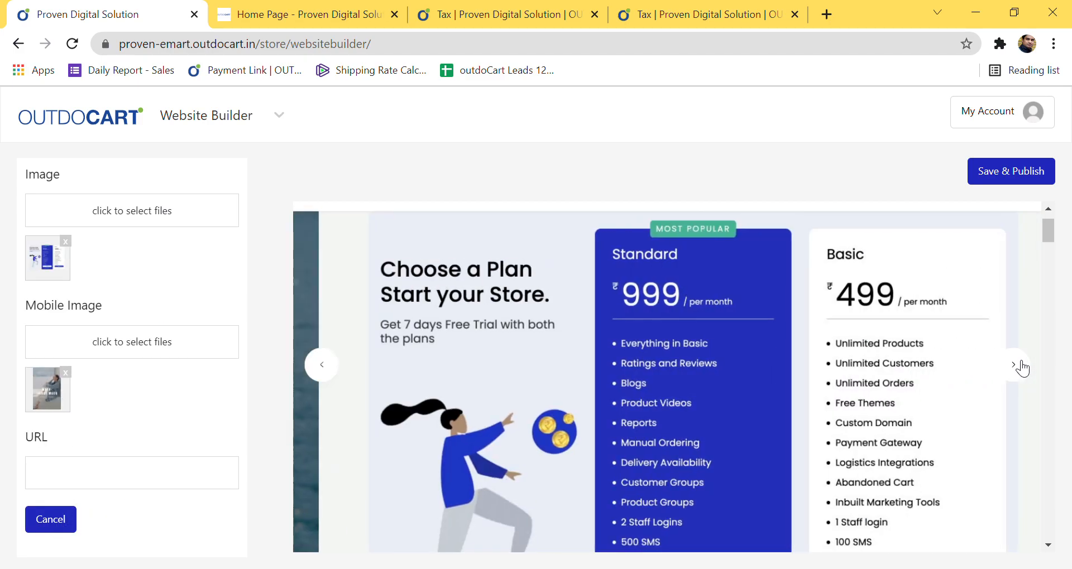
scroll(771, 378, down, 3)
scroll(771, 379, up, 3)
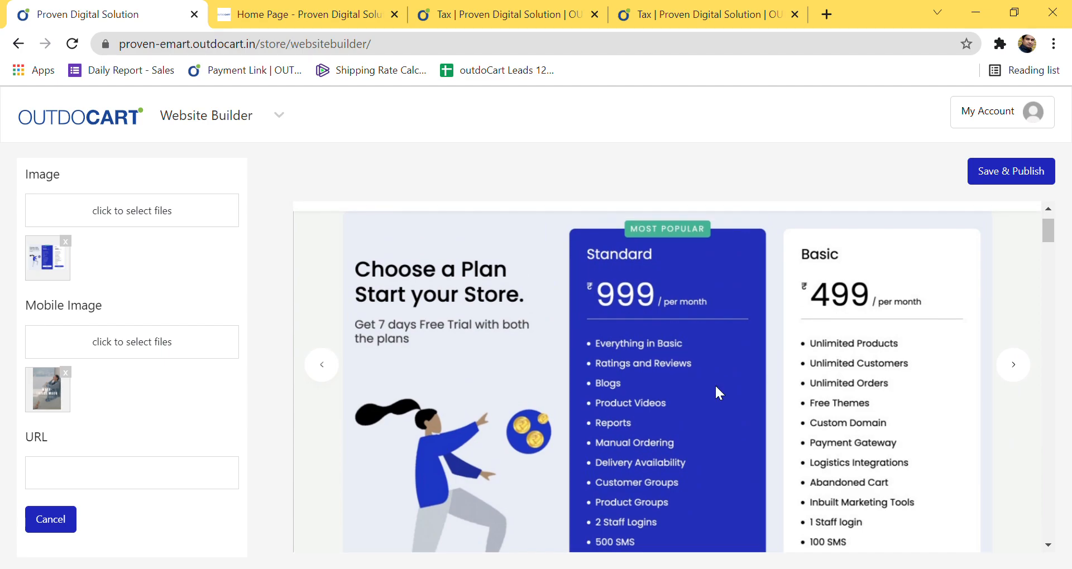
click(66, 373)
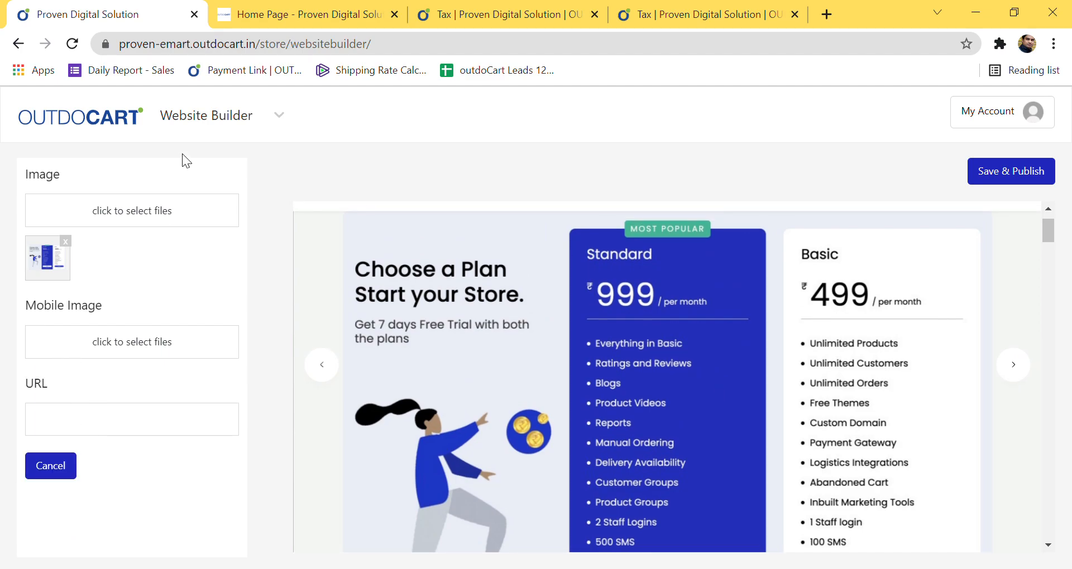
click(228, 123)
scroll(762, 350, down, 5)
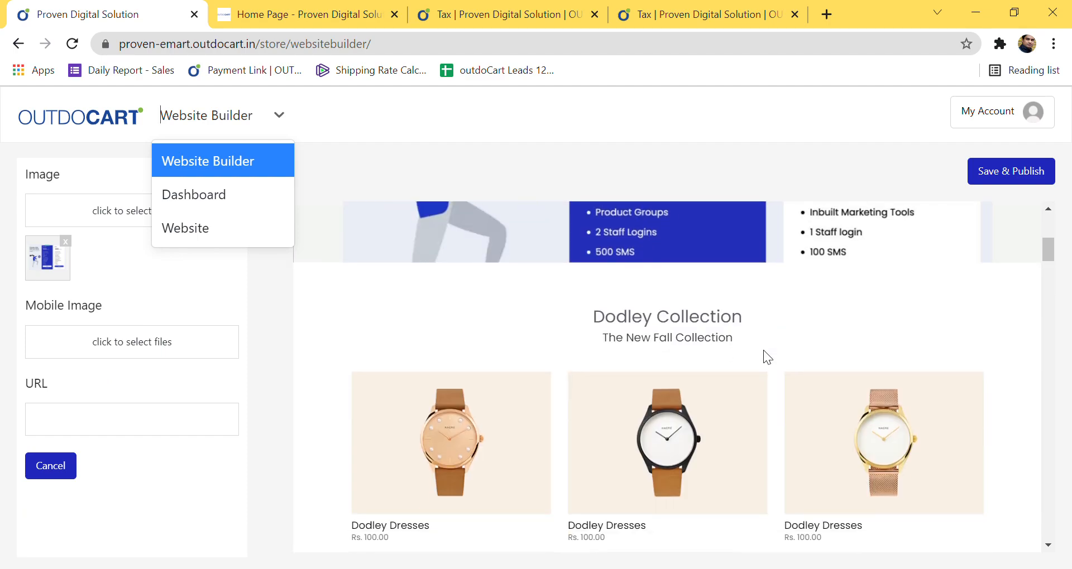
scroll(762, 326, up, 3)
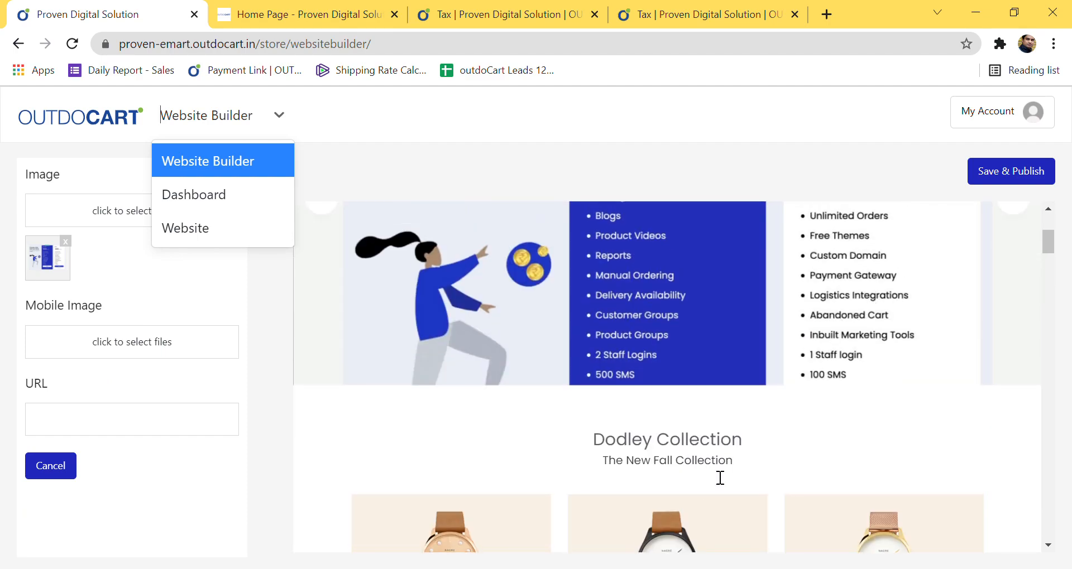
Step: Delete the word 'New' from the Dodley Collection subtitle
click(693, 467)
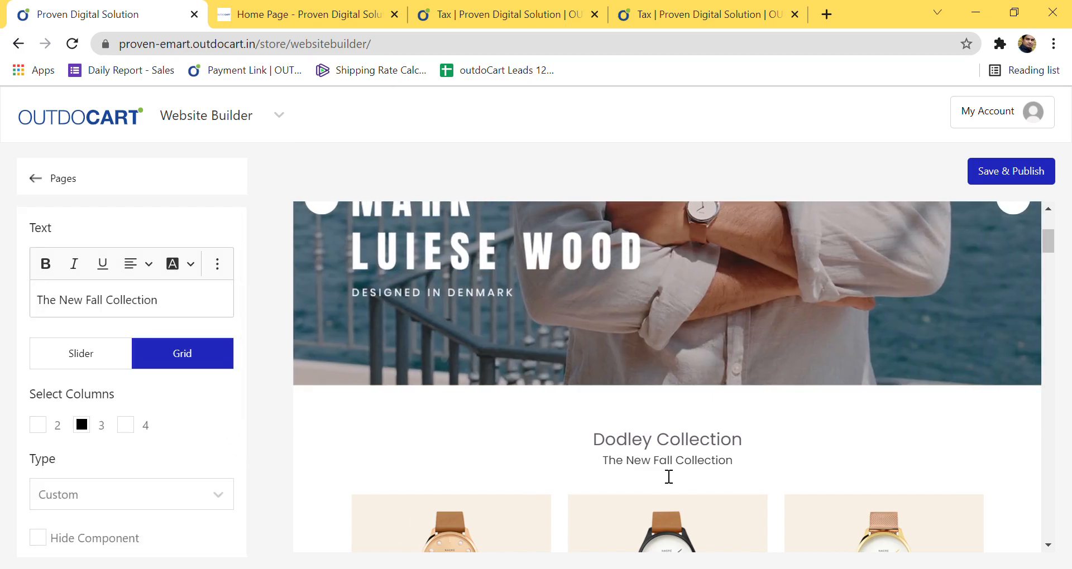
click(91, 311)
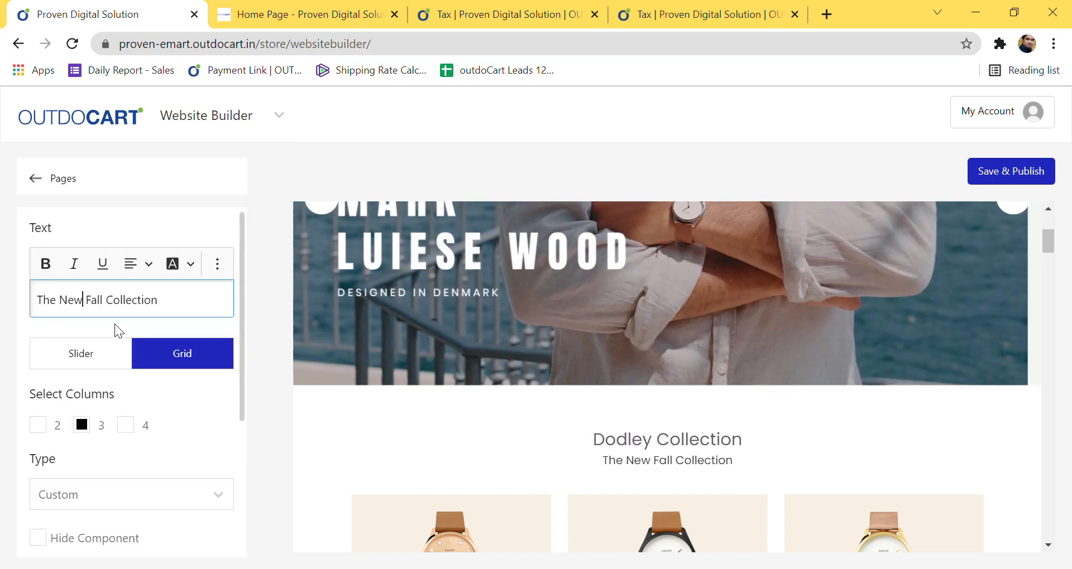
key(BackSpace)
key(BackSpace)
key(BackSpace)
key(BackSpace)
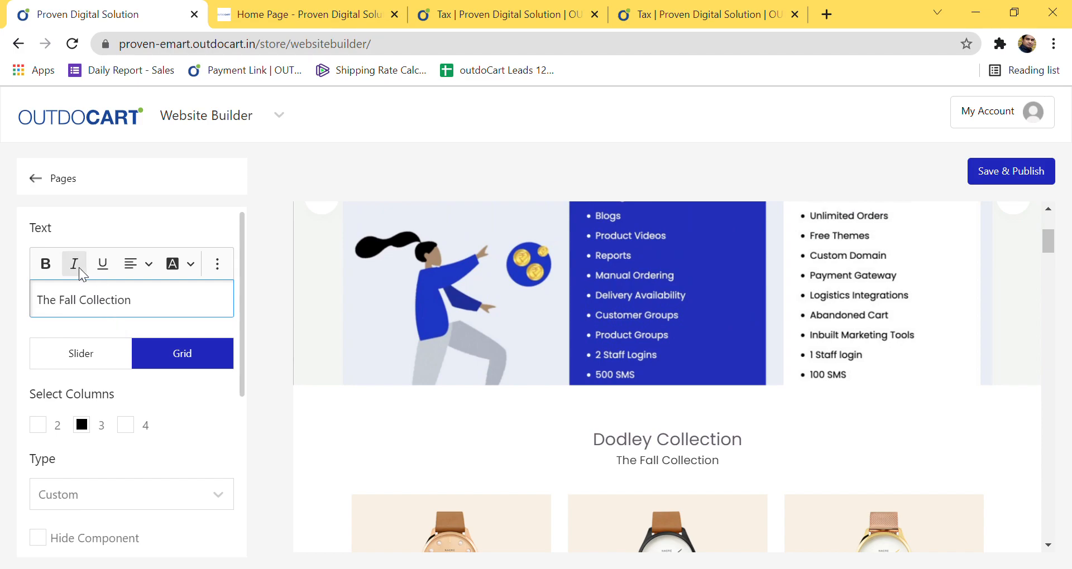
click(226, 404)
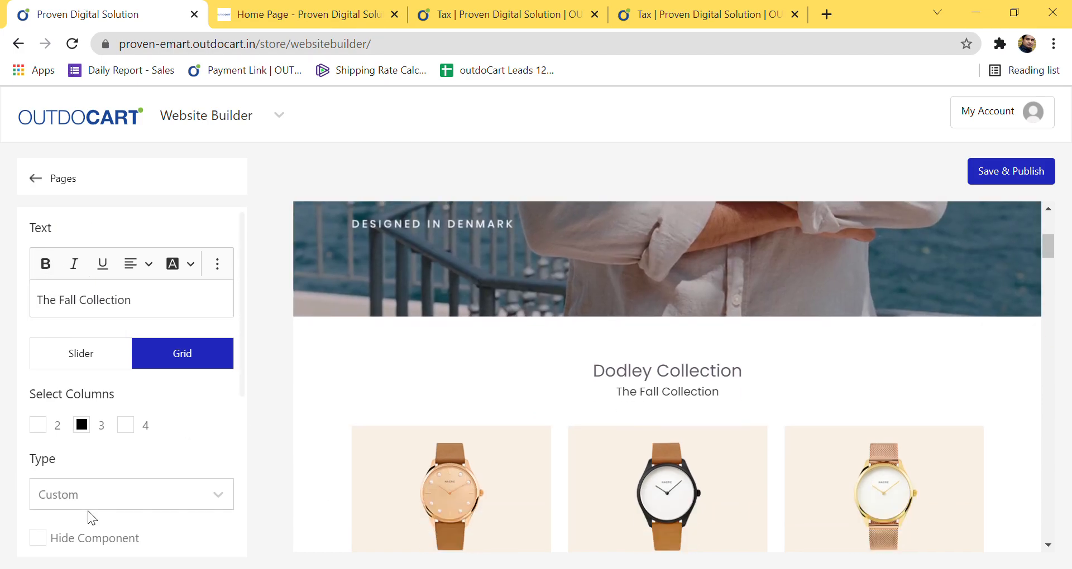
Step: Open the Product Name card for editing and close it without changes
scroll(89, 508, down, 5)
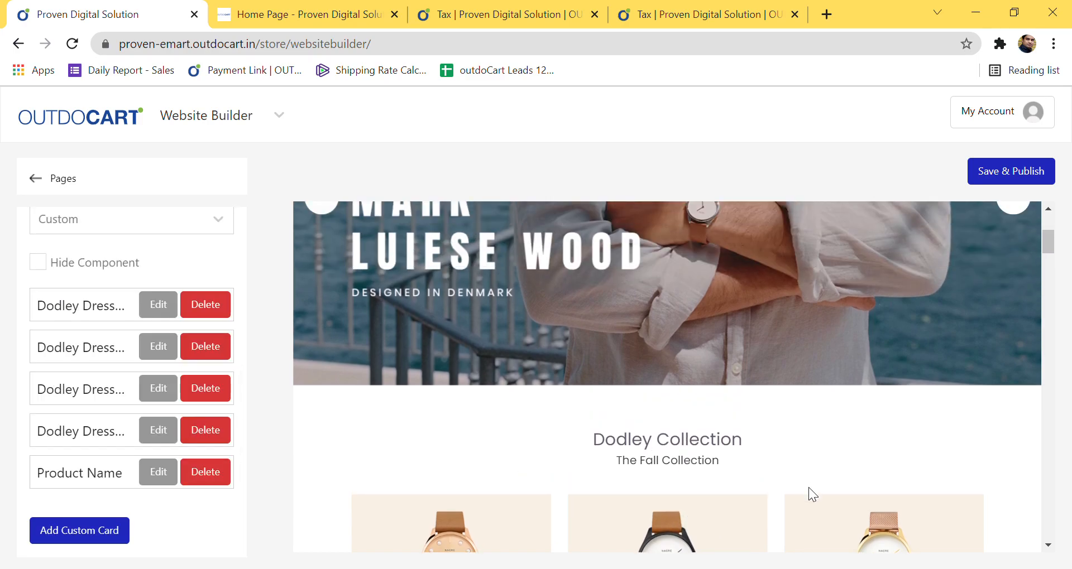
scroll(809, 488, down, 3)
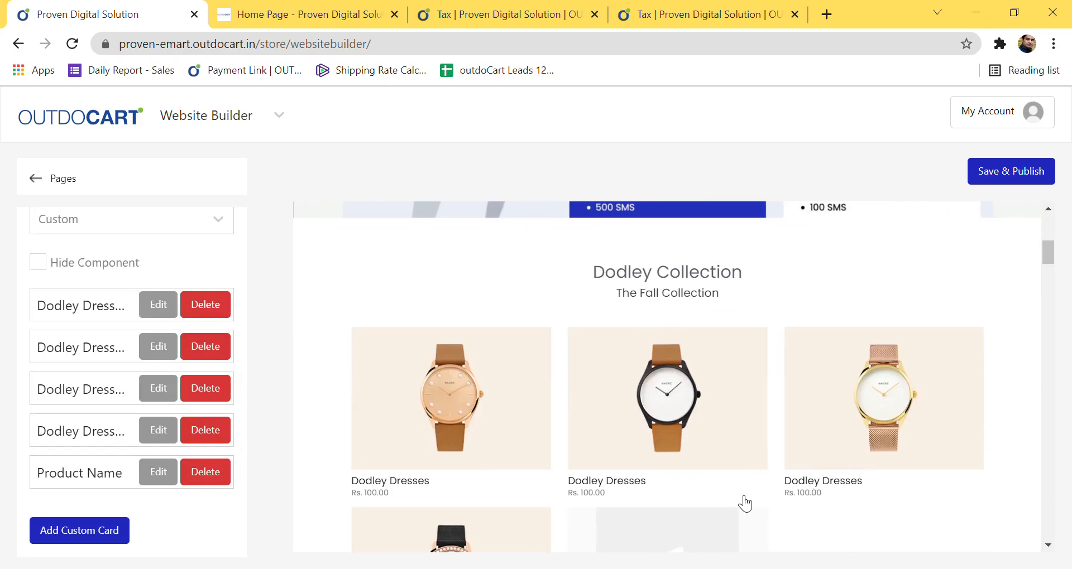
click(158, 473)
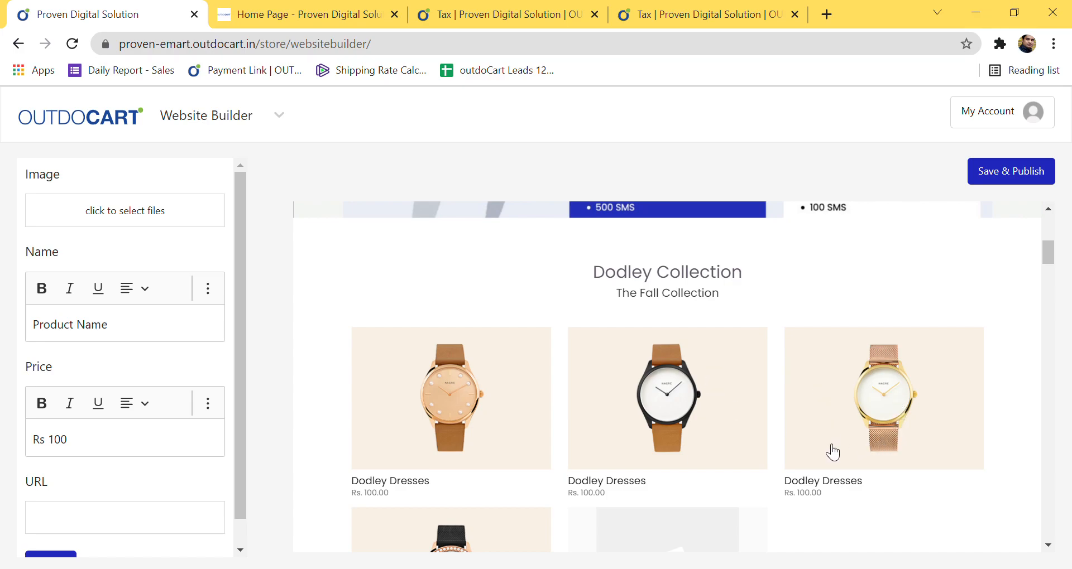
scroll(557, 460, down, 3)
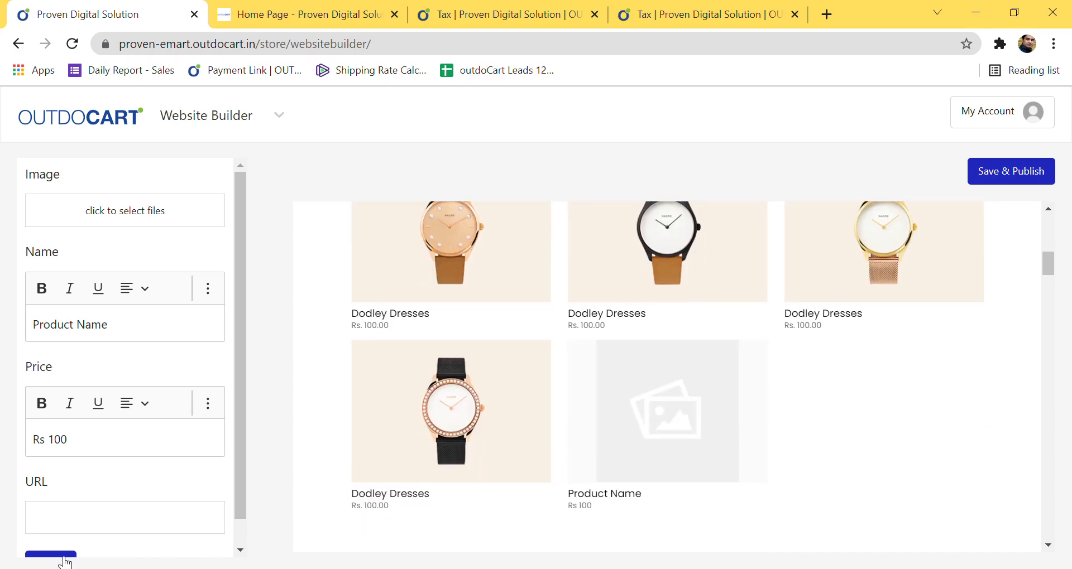
click(65, 558)
scroll(651, 423, up, 4)
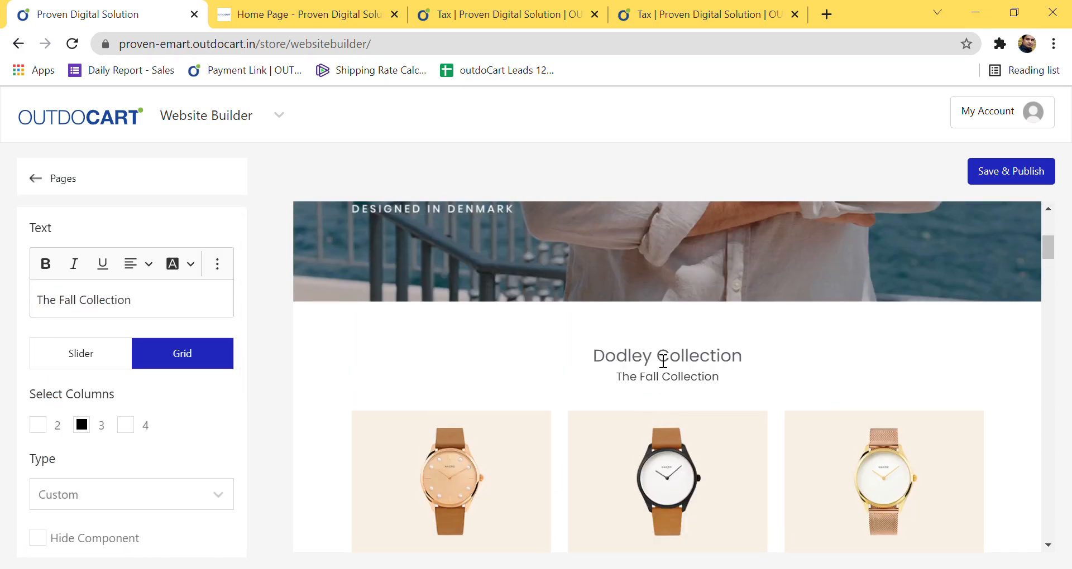
Step: Replace 'Dodley' in the collection heading with 'Proven Digital Solution'
click(663, 360)
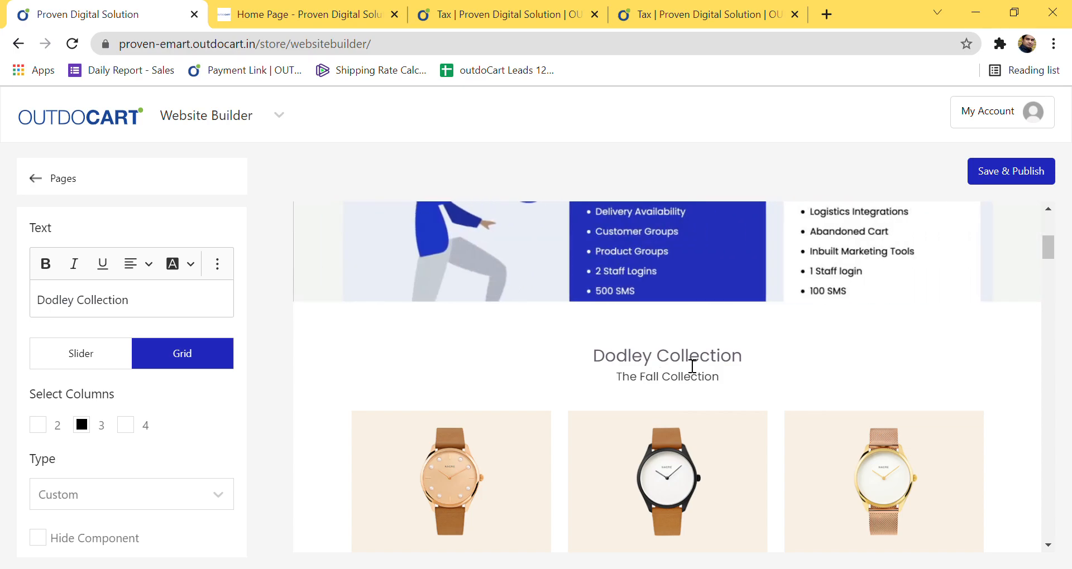
drag(129, 301, 3, 323)
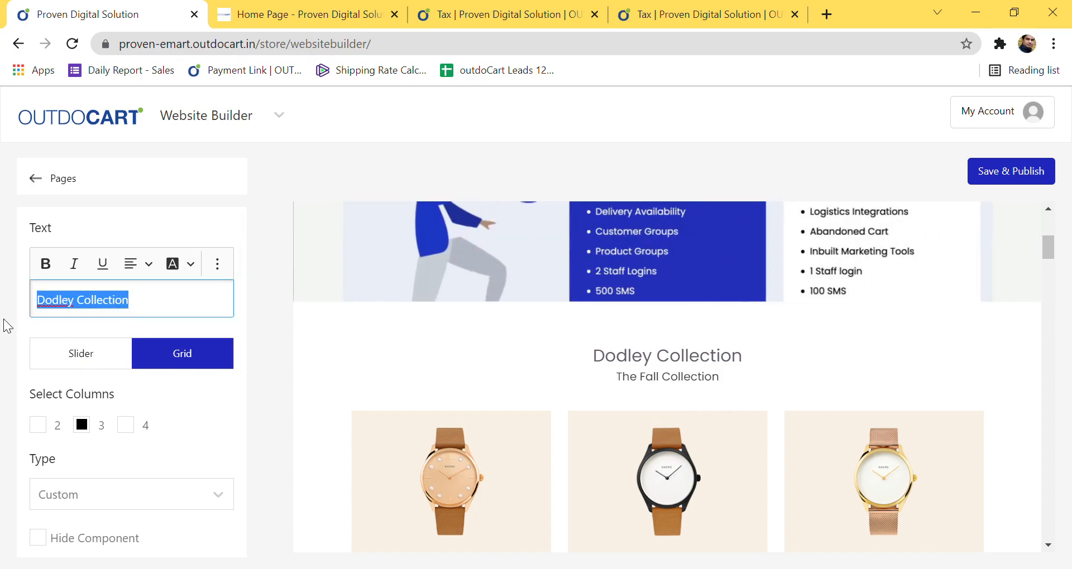
click(156, 315)
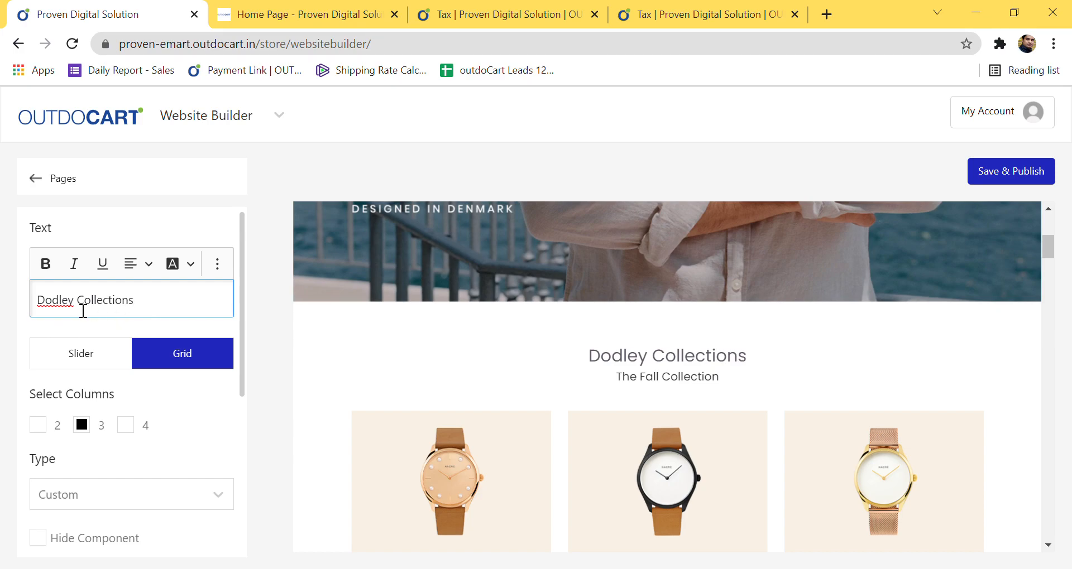
key(BackSpace)
key(BackSpace)
key(BackSpace)
key(BackSpace)
key(BackSpace)
key(BackSpace)
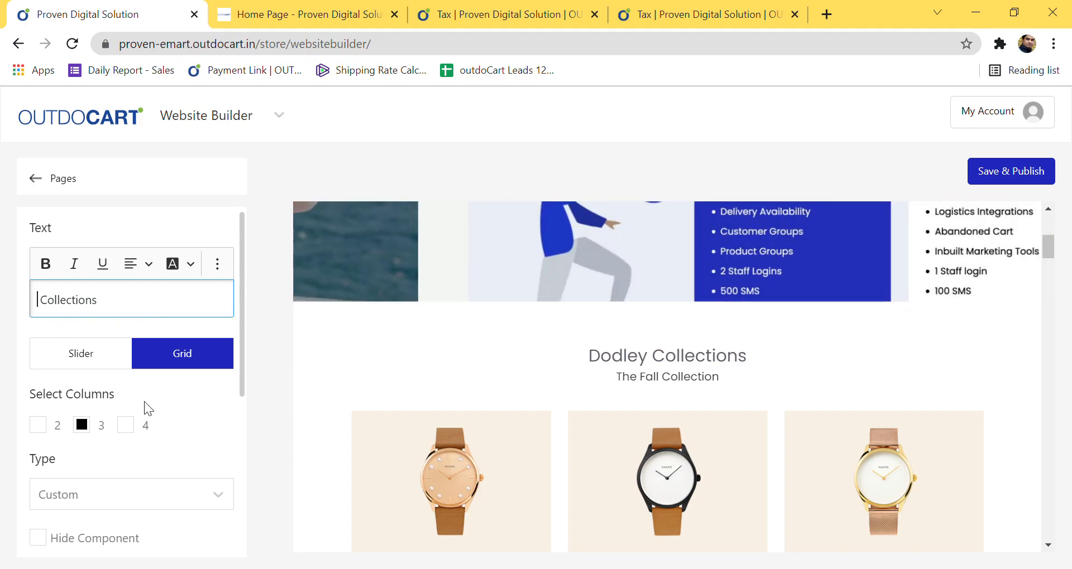
text(Proven Di)
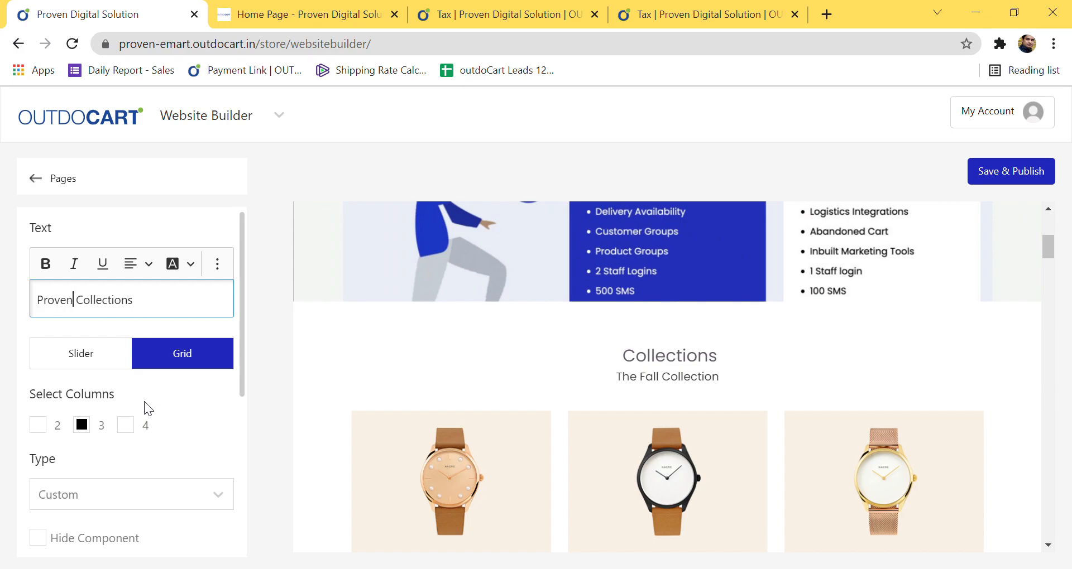
text(gital Sol)
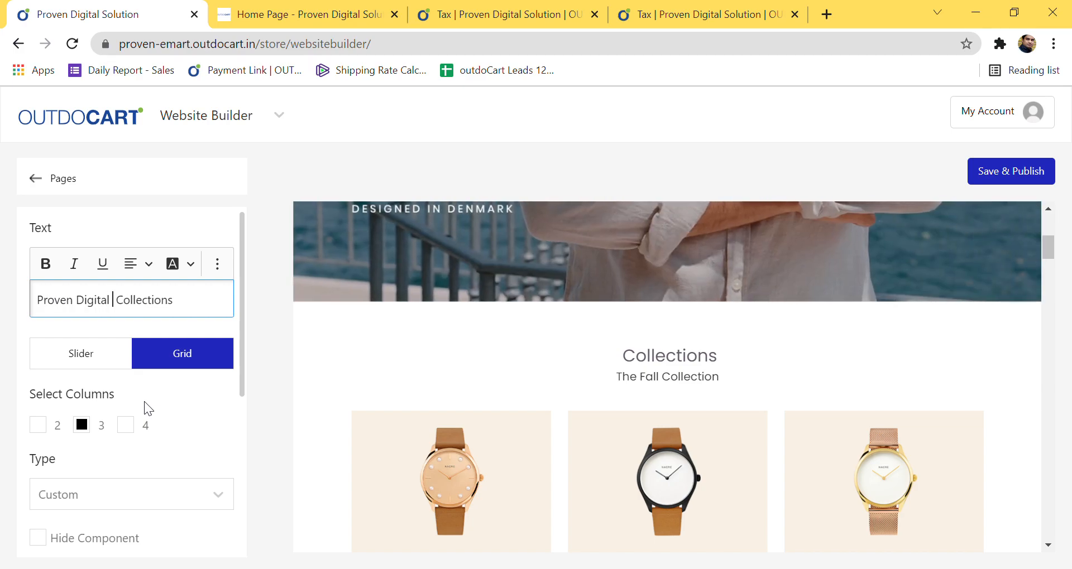
text(ution)
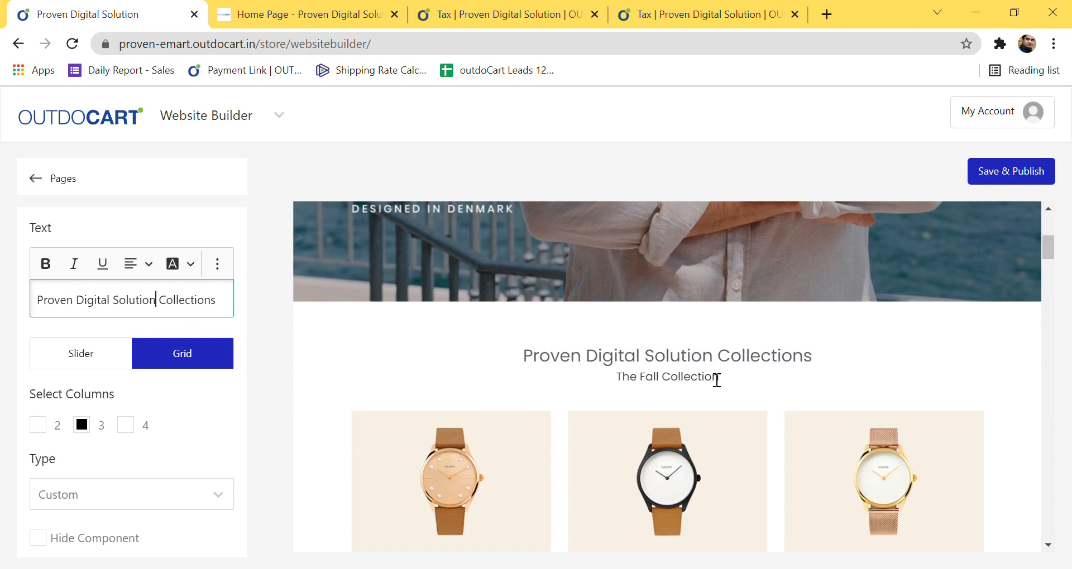
Step: Save and publish the home page and dismiss the saved confirmation
scroll(724, 387, down, 6)
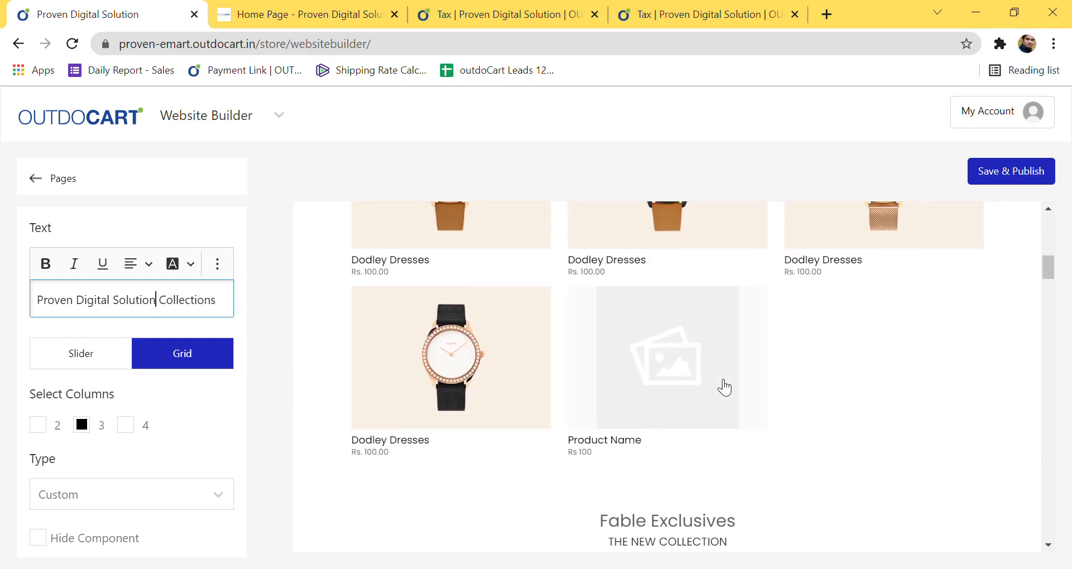
click(1004, 173)
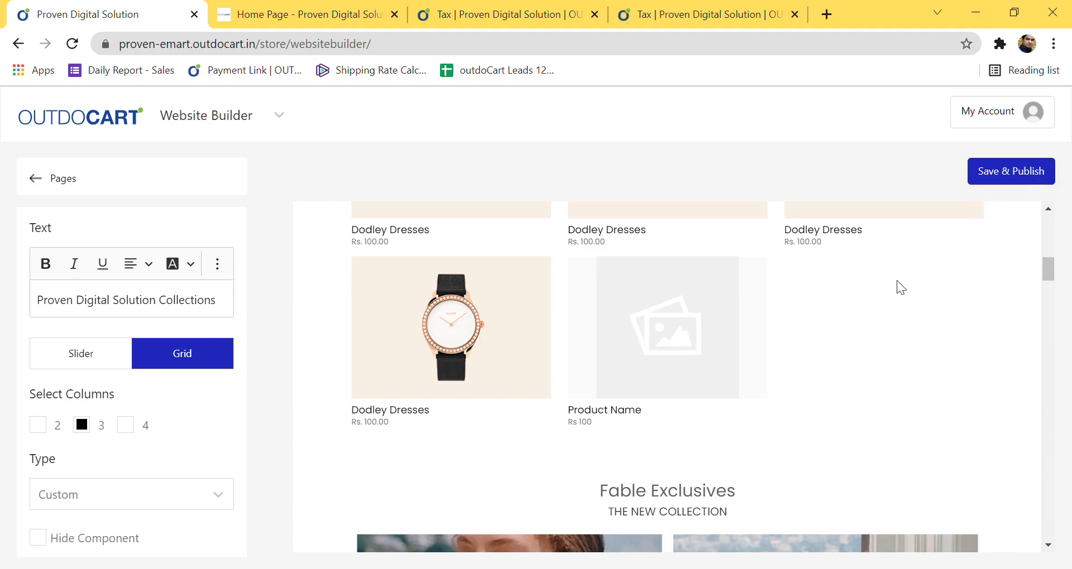
click(682, 138)
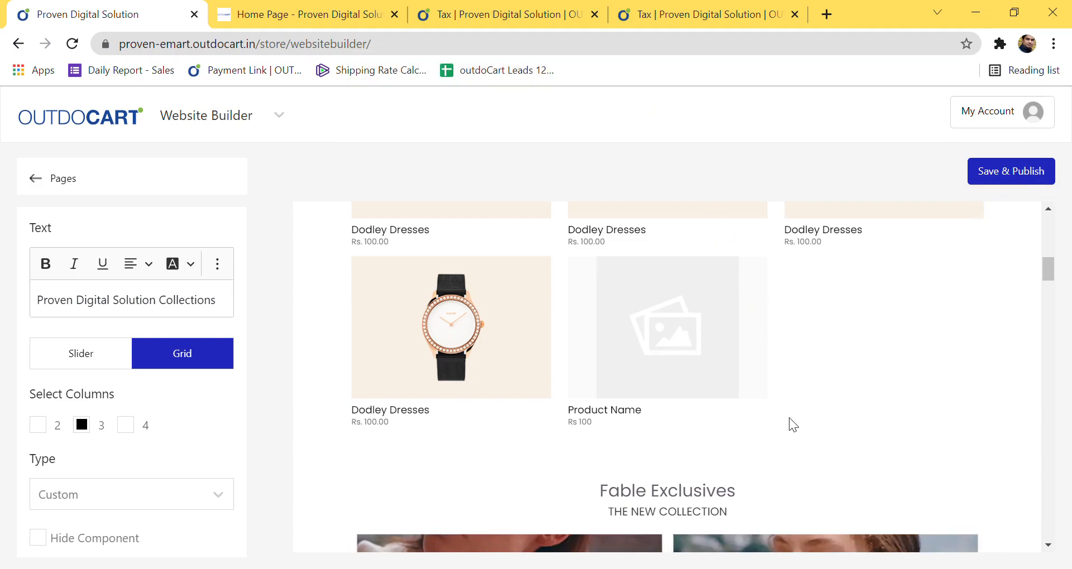
scroll(790, 419, down, 6)
scroll(782, 408, up, 6)
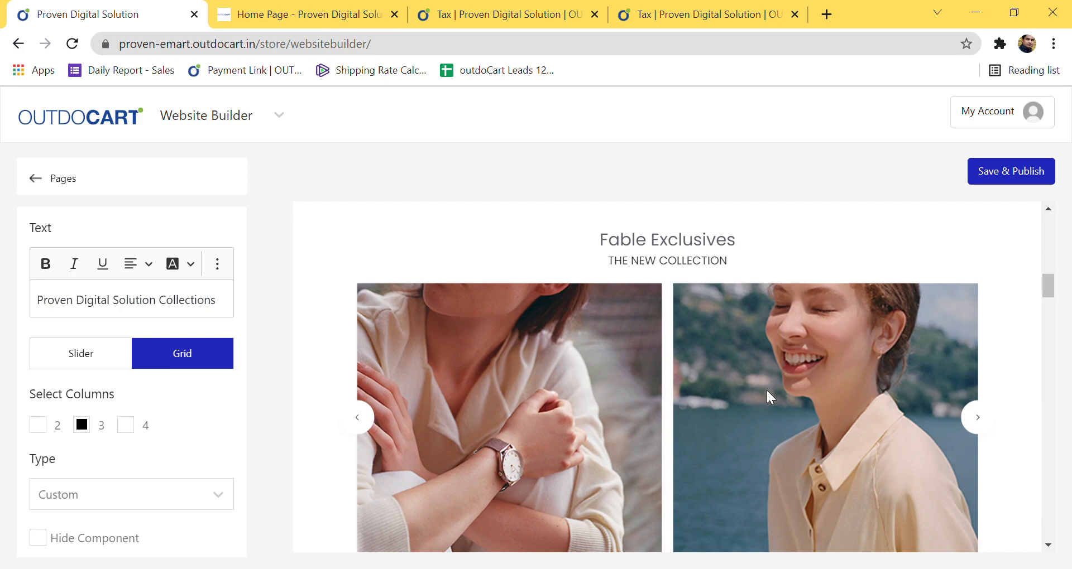
scroll(766, 388, down, 5)
Step: Delete one Faux Wrap Dress card from the slider, leaving another card's editor unchanged
click(753, 422)
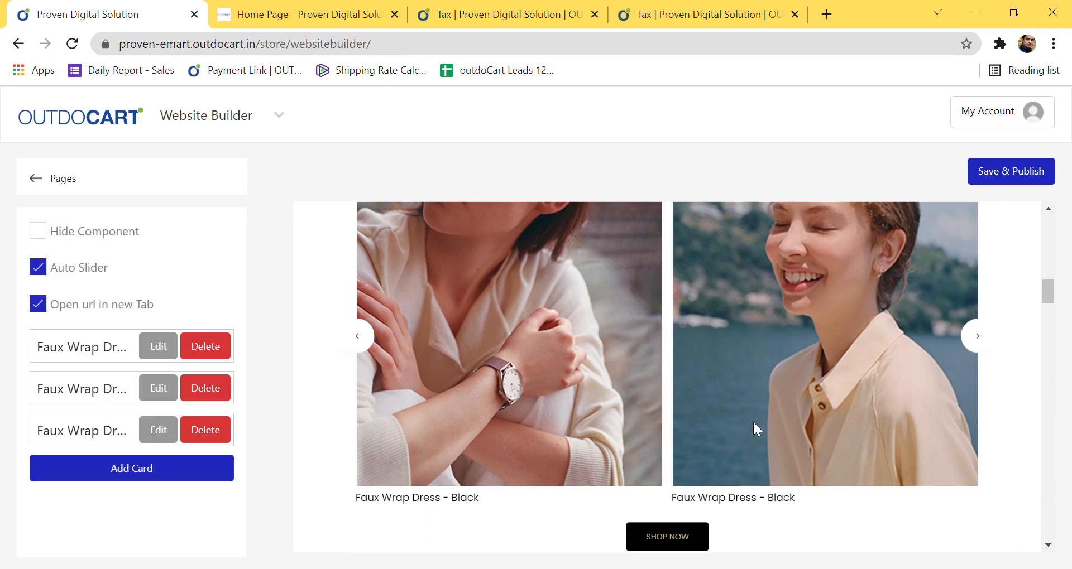
click(226, 353)
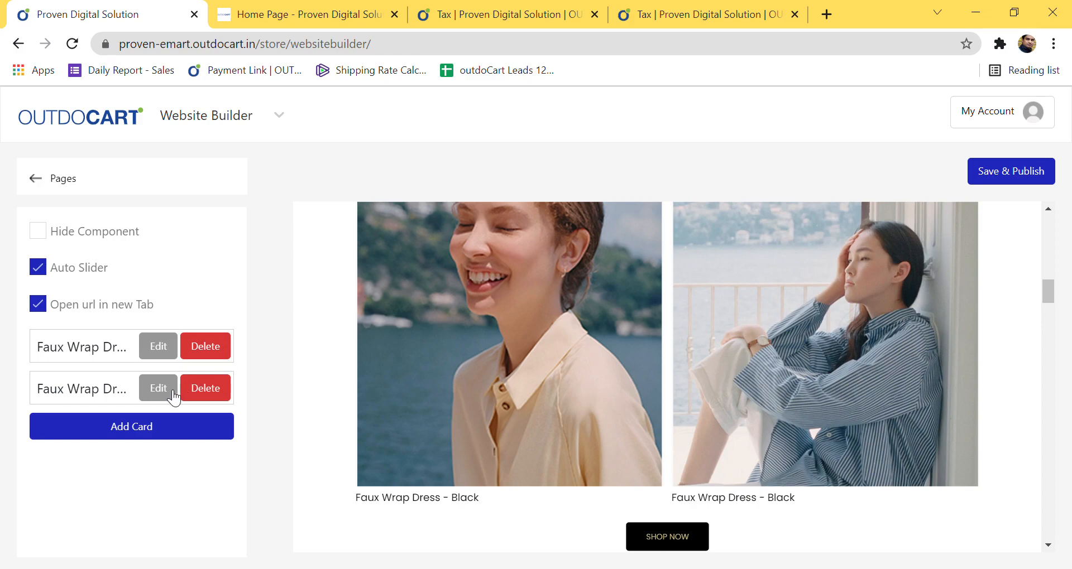
click(159, 390)
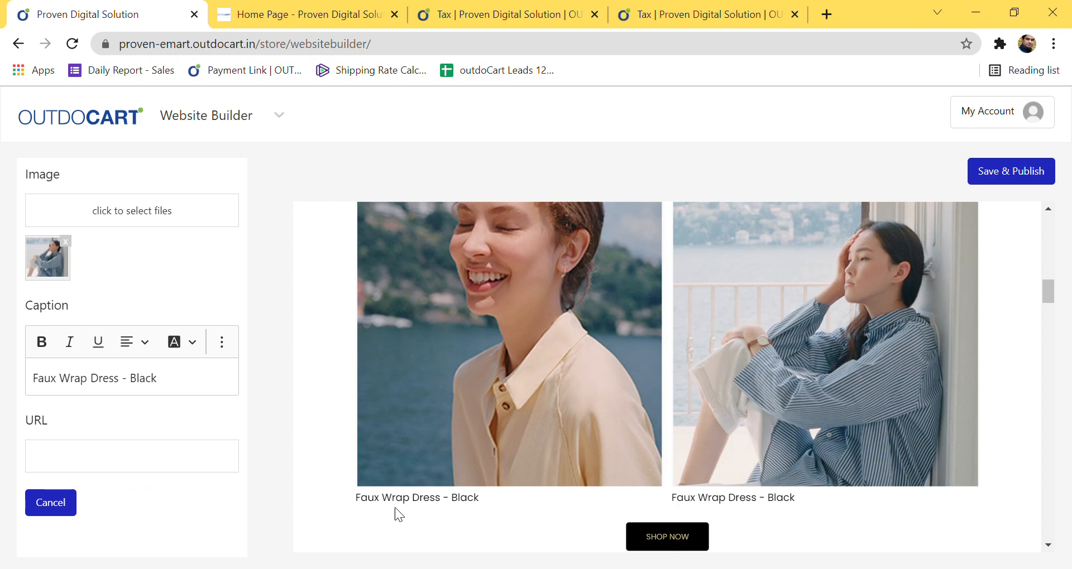
scroll(916, 515, down, 5)
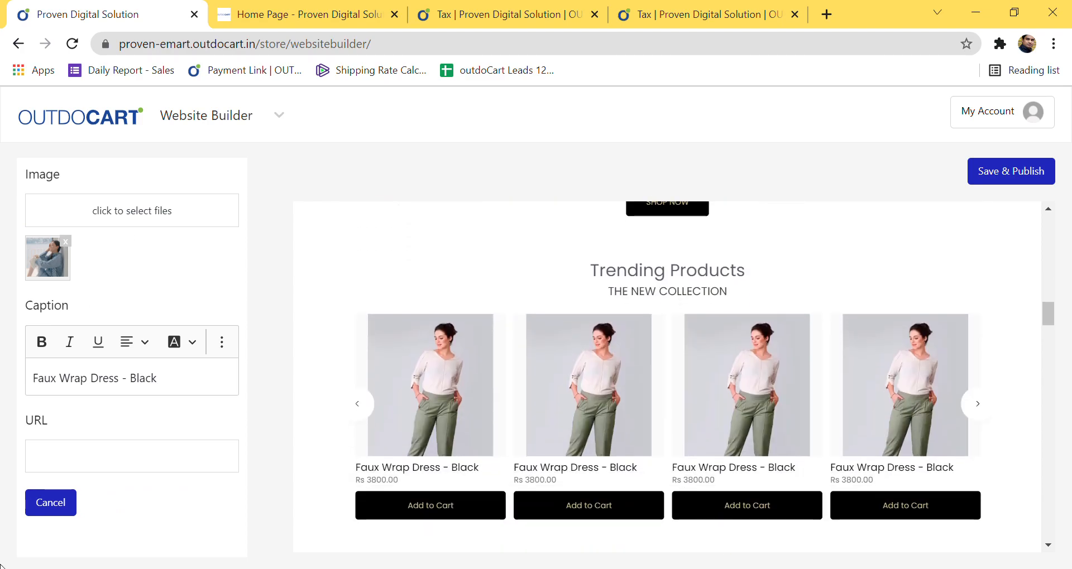
click(68, 503)
scroll(740, 380, down, 7)
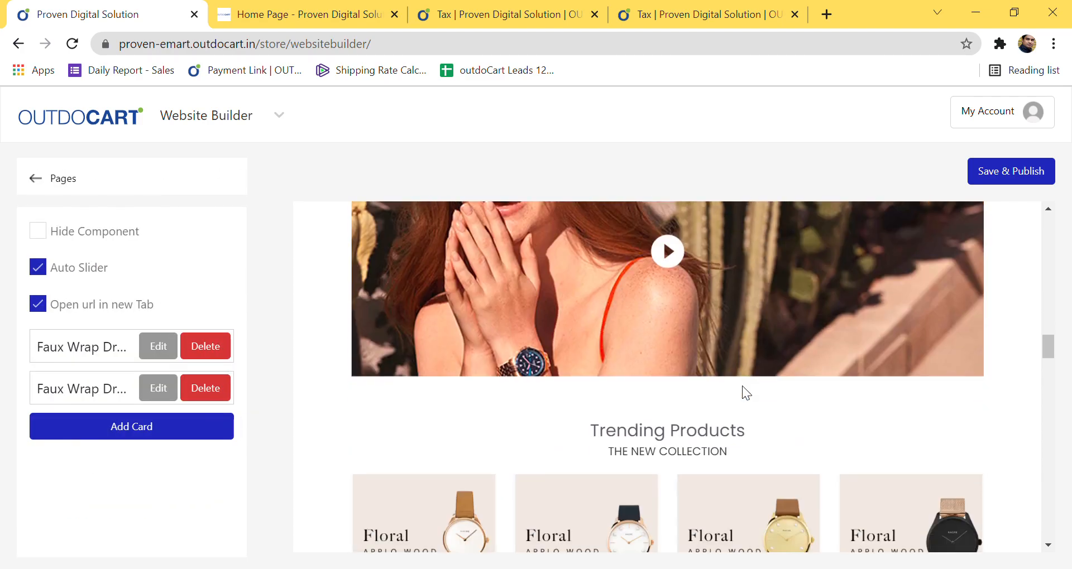
scroll(742, 392, up, 3)
Step: Set the DODLEY COLLECTIONS video banner's Video Type to YouTube
click(667, 418)
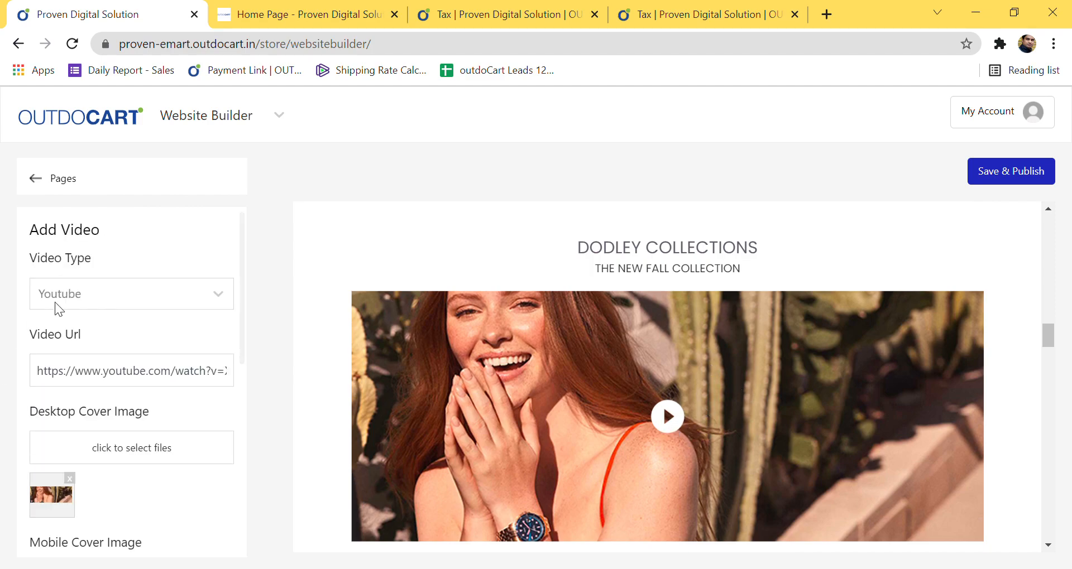
click(144, 299)
click(123, 338)
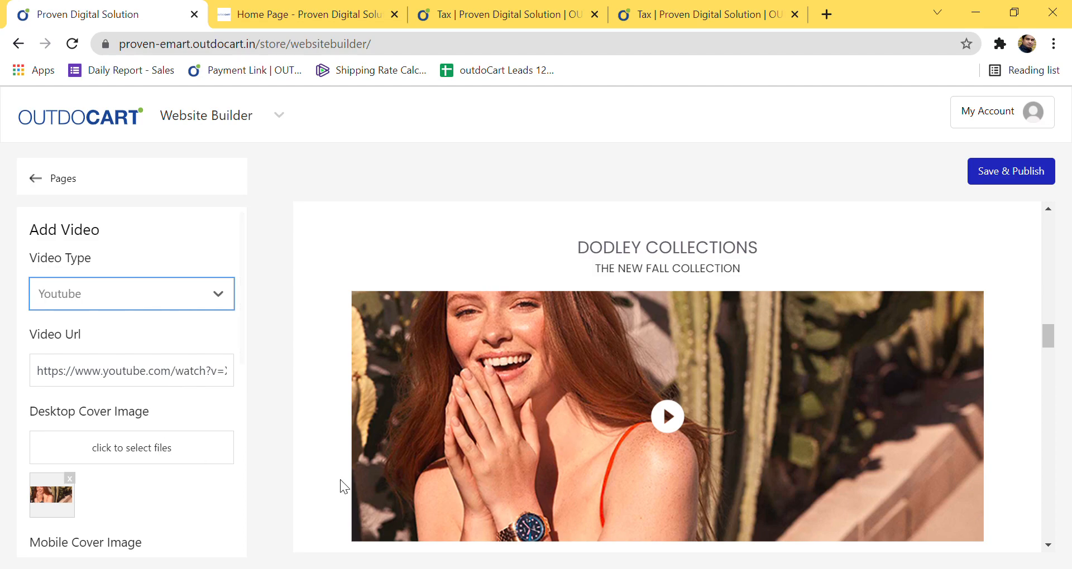
scroll(166, 490, down, 5)
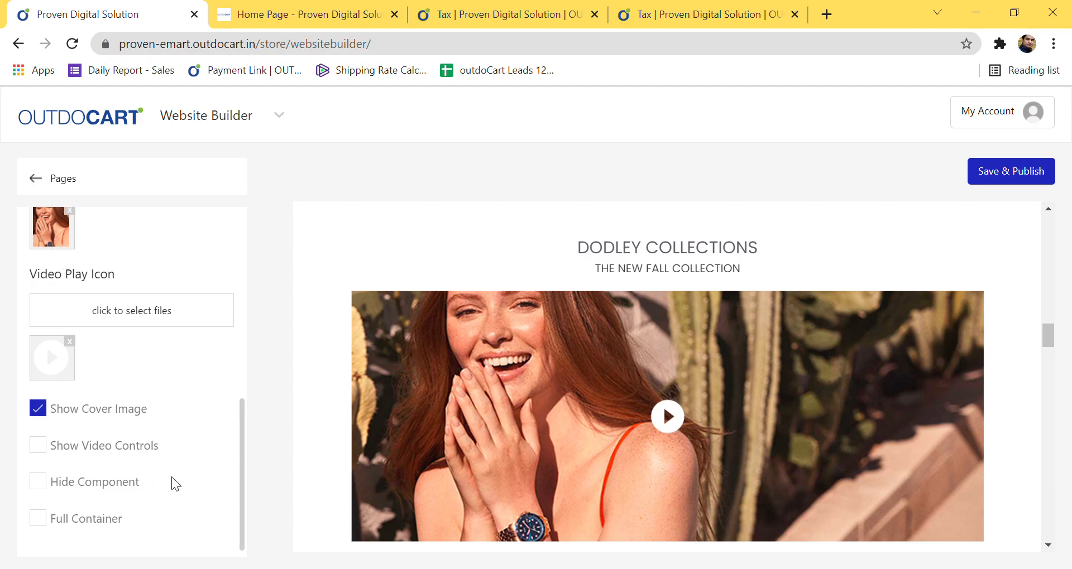
Step: Save and publish the home page, then dismiss the saved alert
click(1013, 176)
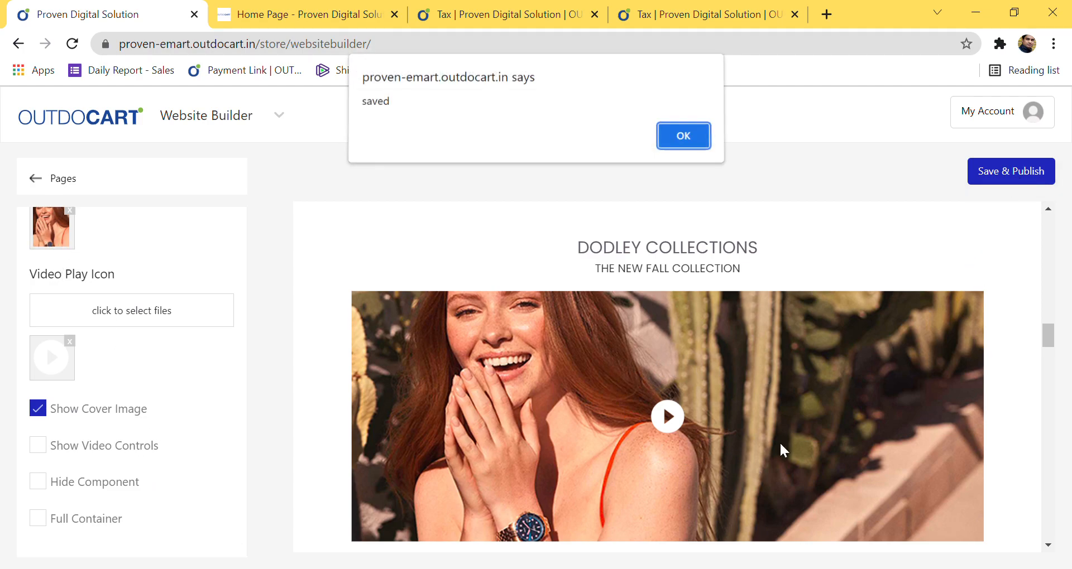
click(683, 139)
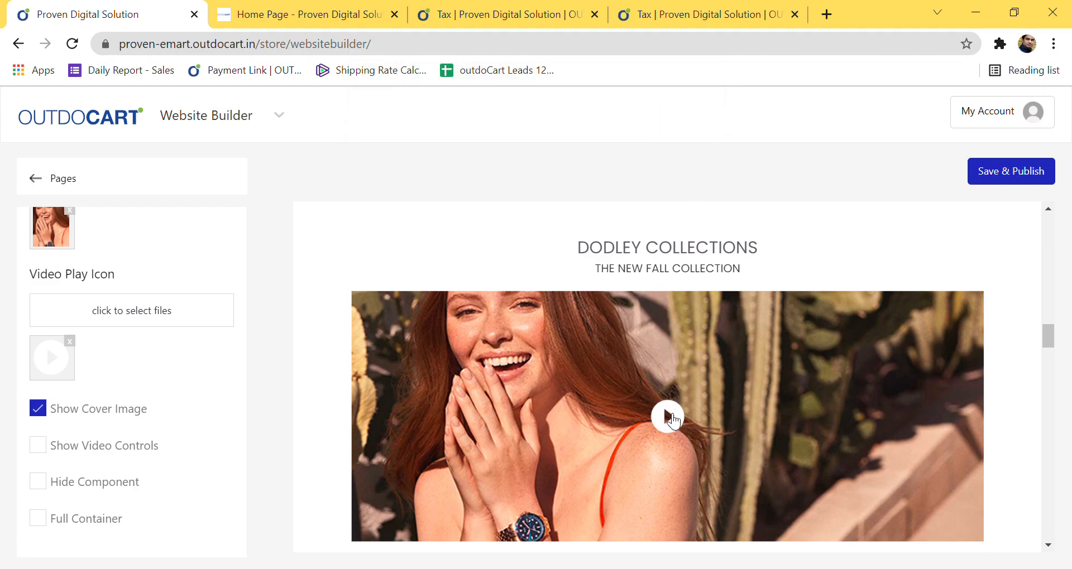
scroll(673, 422, down, 10)
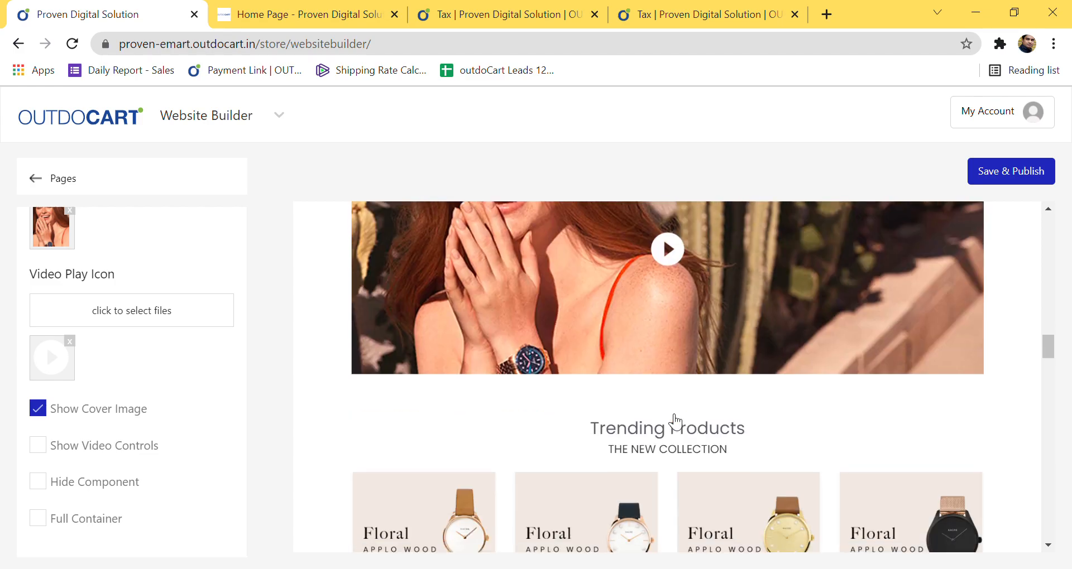
scroll(673, 422, down, 12)
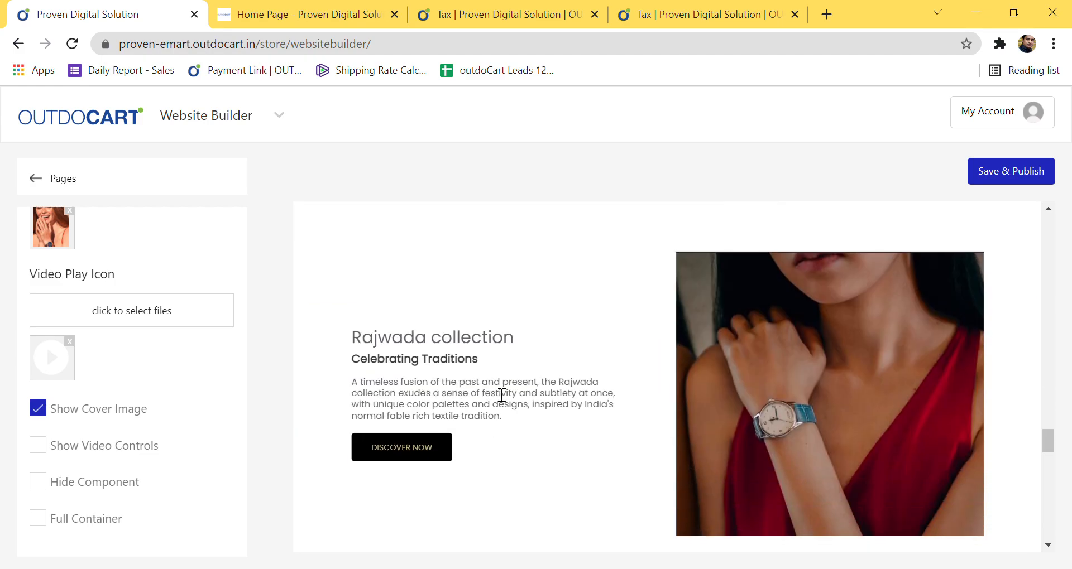
Step: Select the Rajwada paragraph, heading and subheading, then open the DISCOVER NOW button settings
click(497, 400)
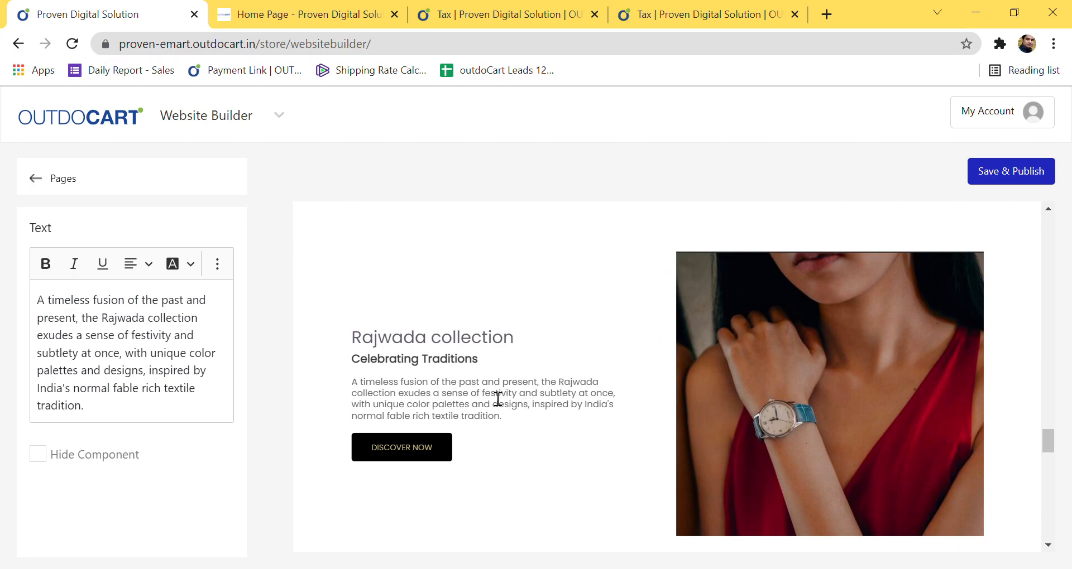
click(411, 345)
click(417, 371)
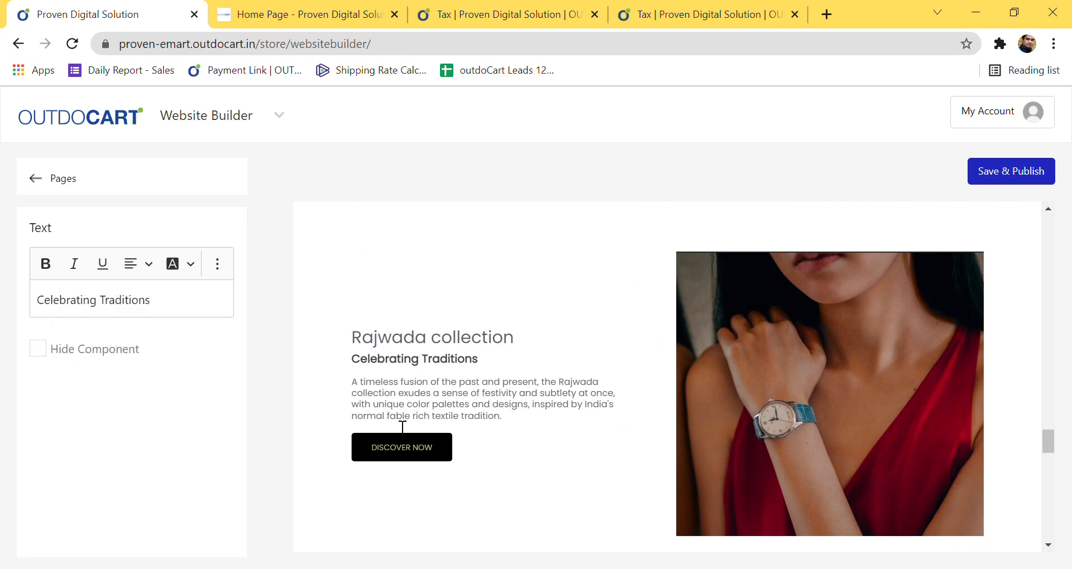
click(398, 446)
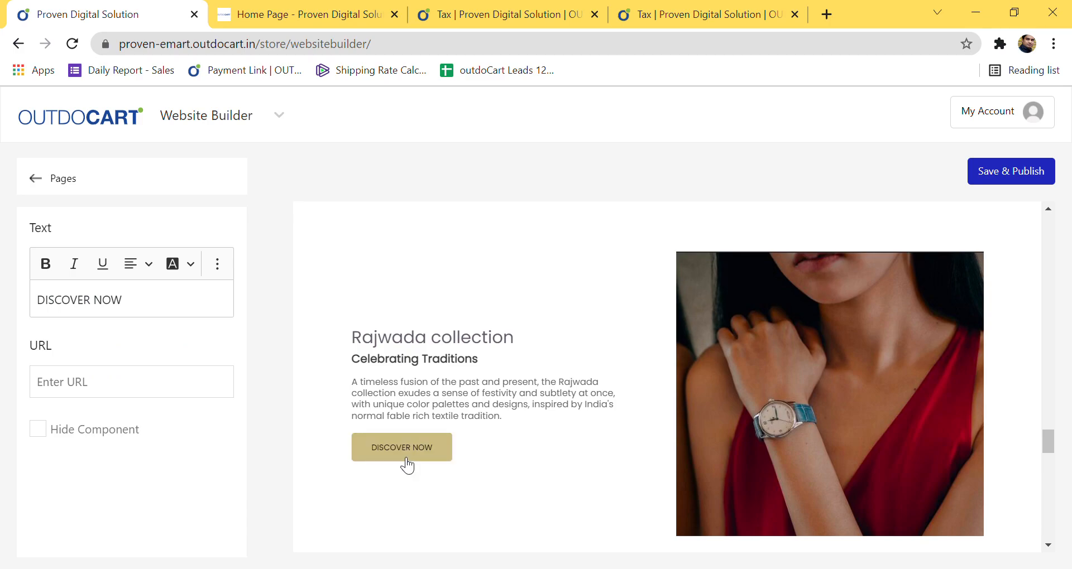
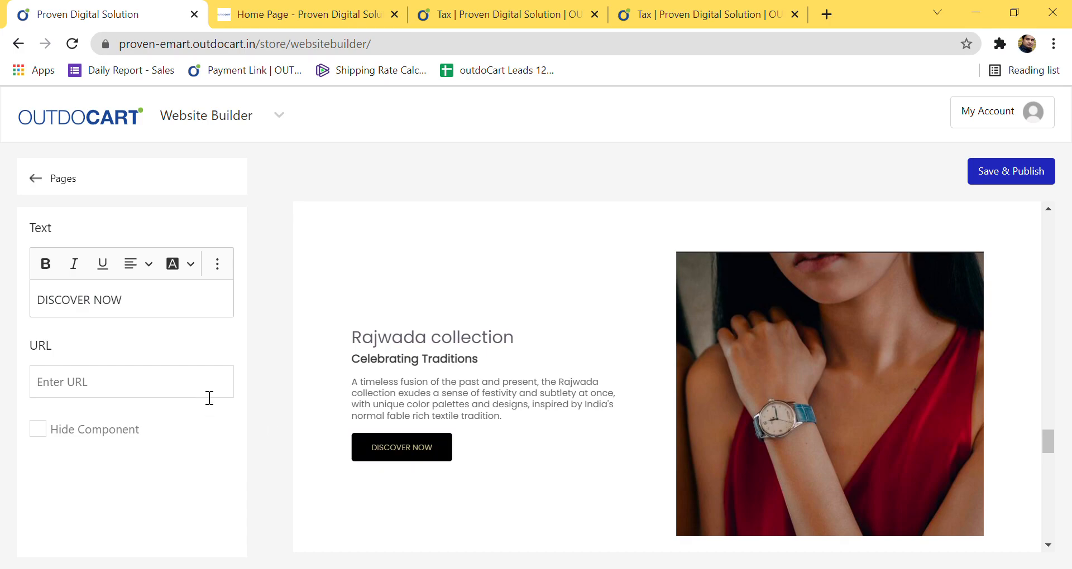
Step: Scroll the home page preview to the footer and open the copyright text's Footer settings
scroll(450, 466, down, 8)
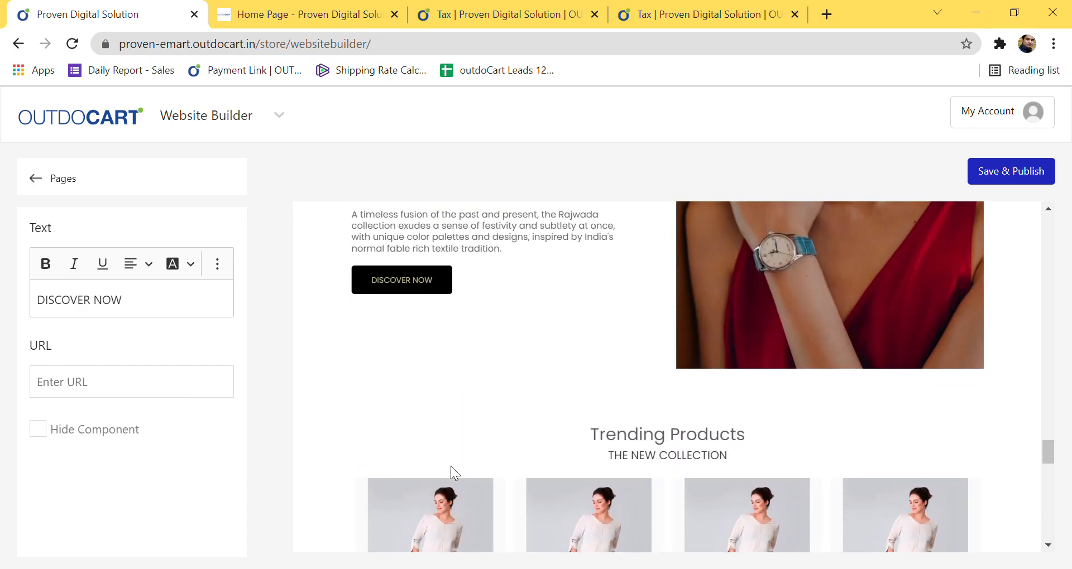
scroll(452, 469, down, 10)
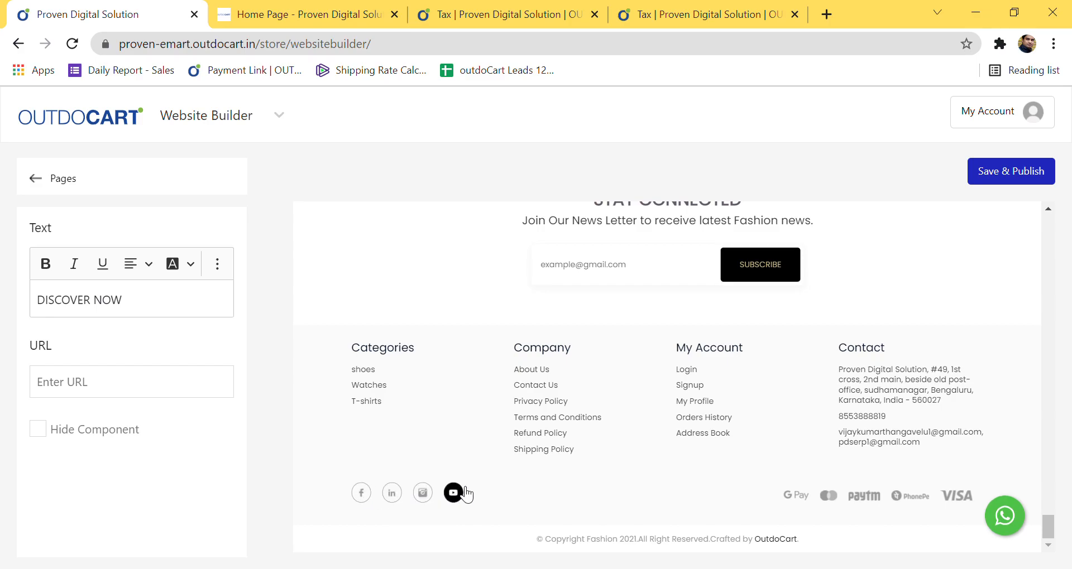
click(704, 540)
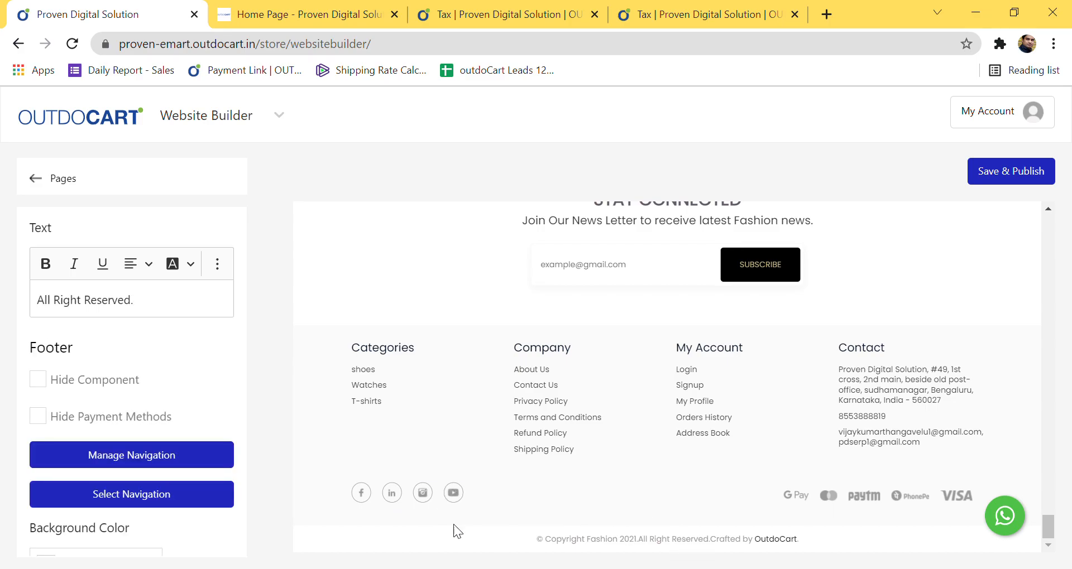
Step: Leave the Footer settings and return to the Pages list
scroll(112, 457, down, 1)
scroll(112, 457, up, 1)
scroll(538, 466, up, 3)
scroll(538, 466, down, 3)
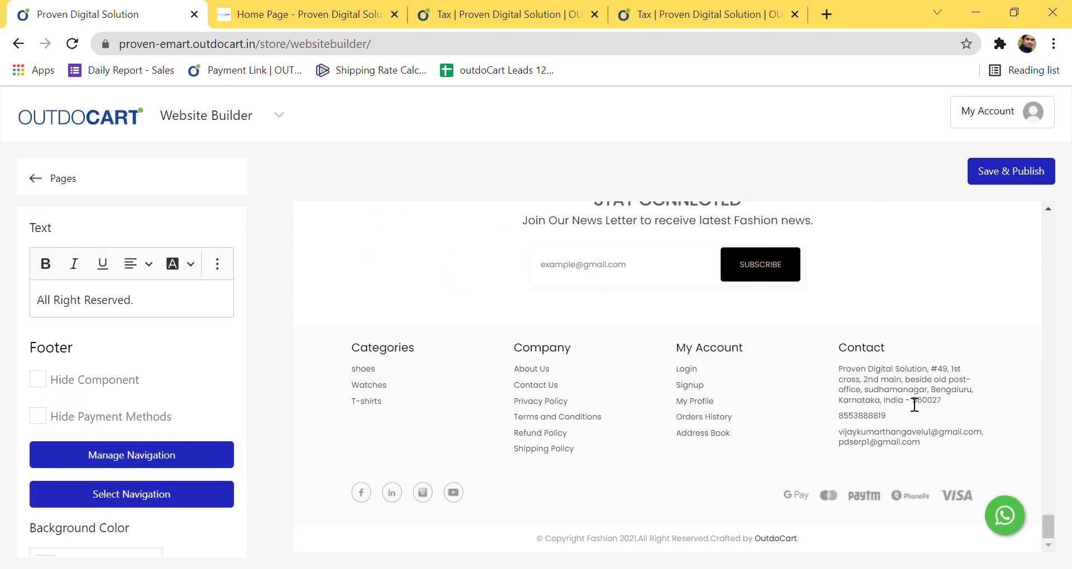
scroll(606, 410, up, 15)
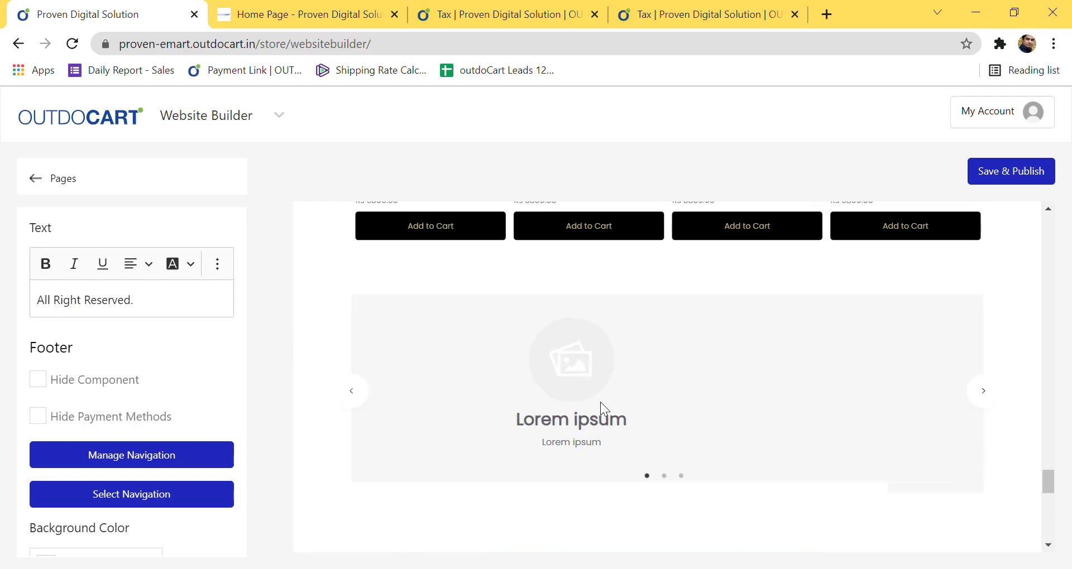
click(36, 178)
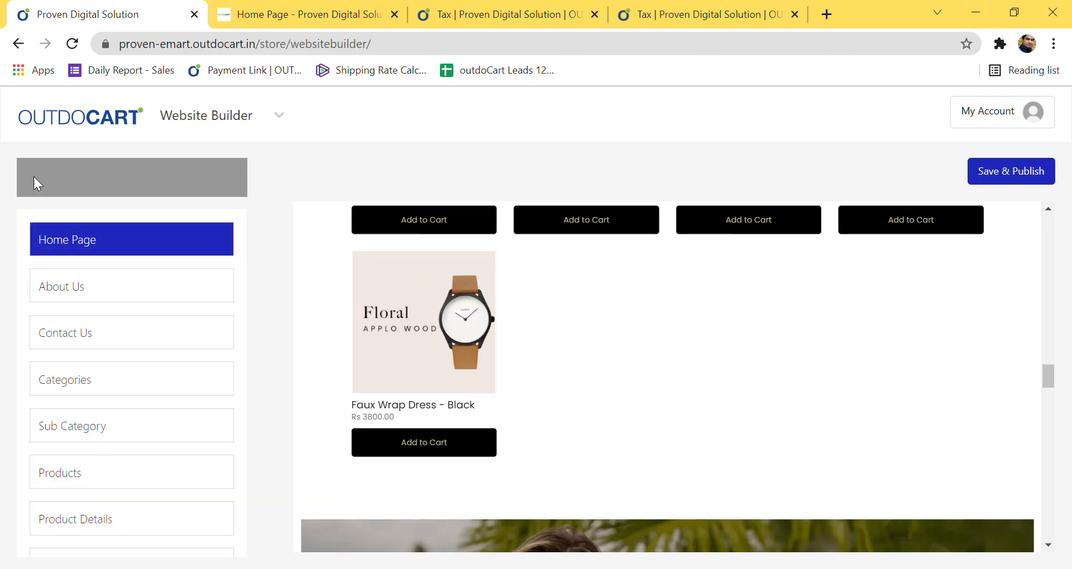
Step: Preview the About Us page, then the Contact Us page
click(88, 293)
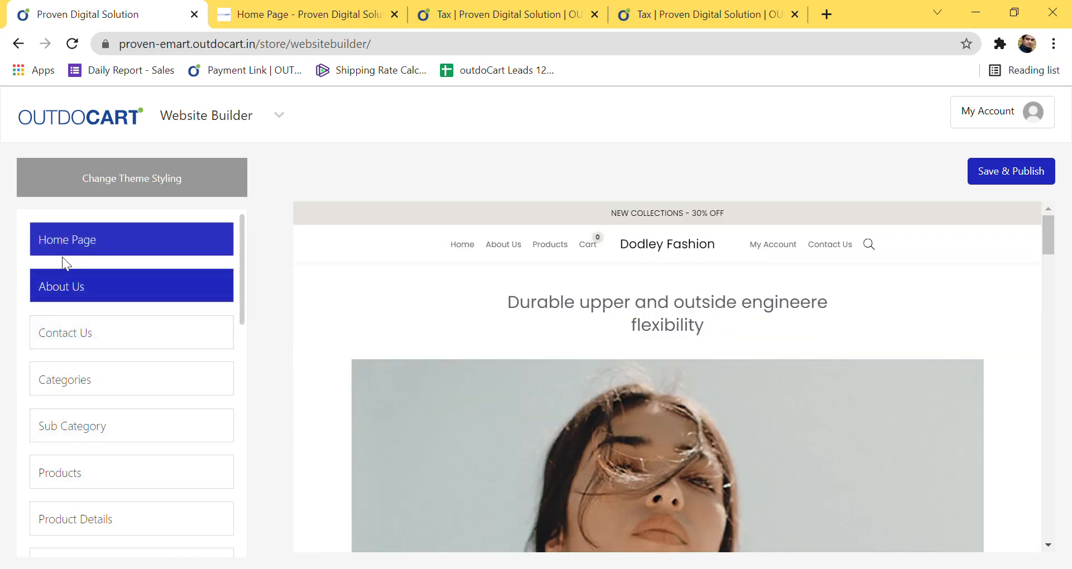
click(86, 335)
scroll(94, 391, down, 5)
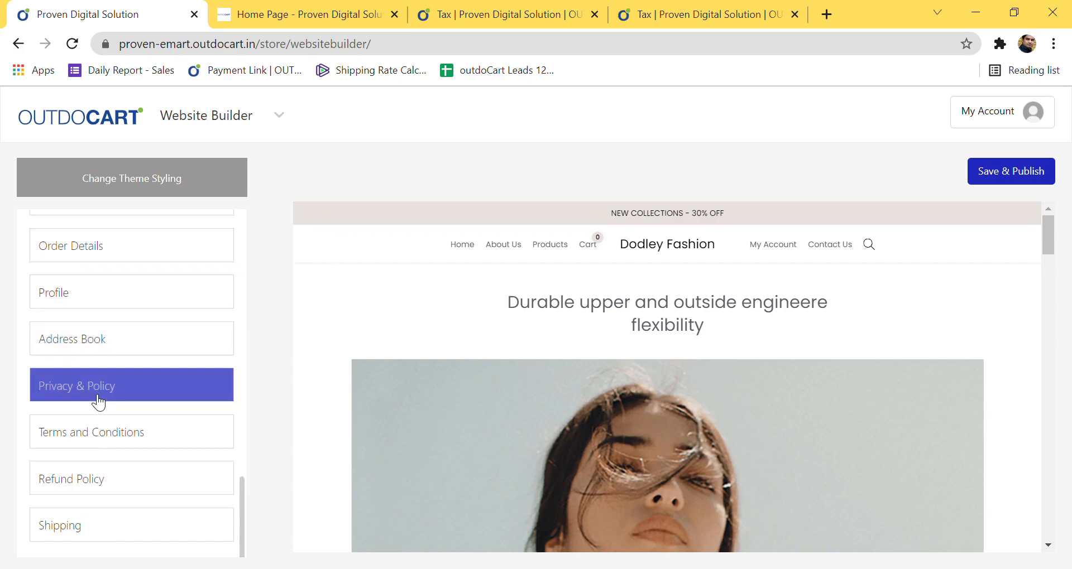
scroll(83, 354, up, 5)
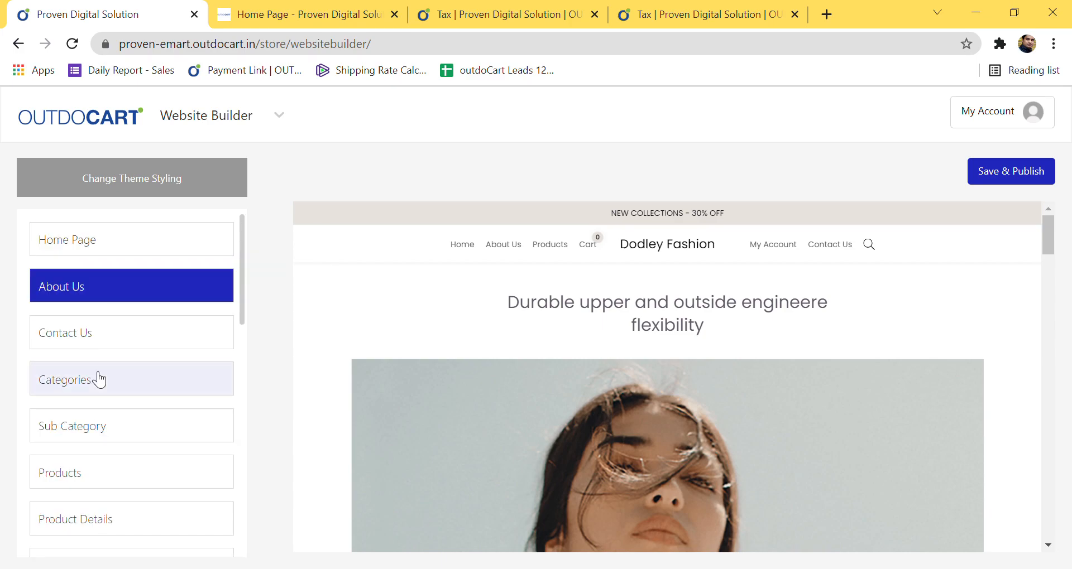
scroll(108, 441, down, 5)
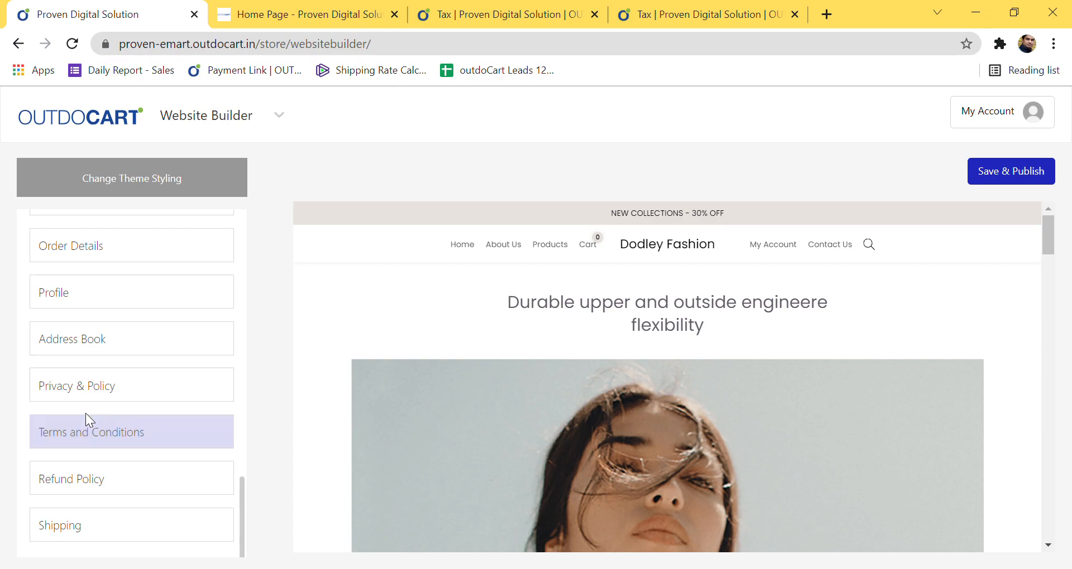
Step: Preview Terms and Conditions, Refund Policy, Shipping, Privacy & Policy and Address Book, ending on Contact Us
click(107, 445)
scroll(436, 431, down, 5)
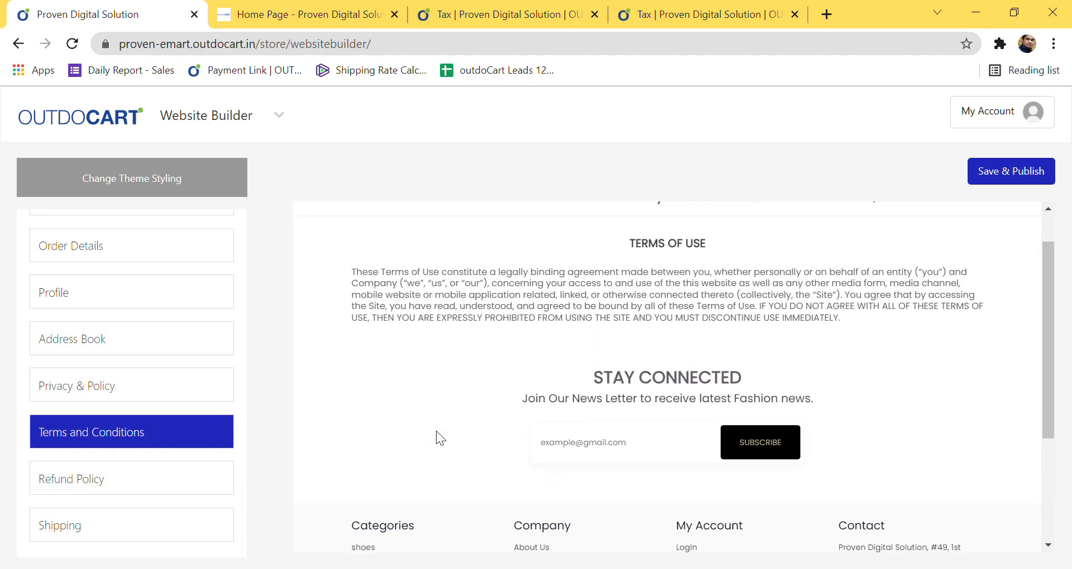
click(39, 481)
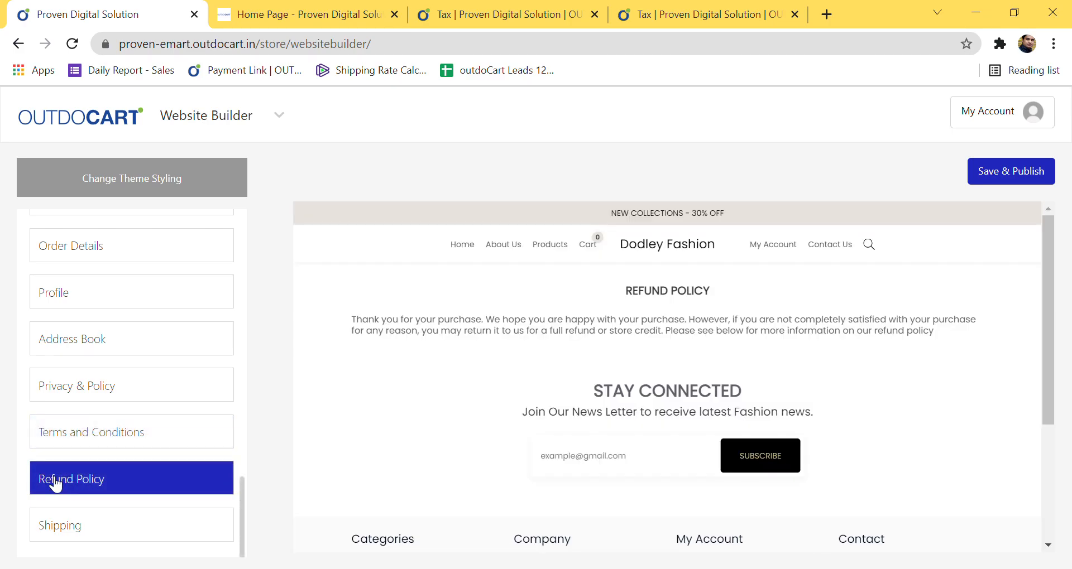
click(87, 530)
click(55, 387)
click(58, 338)
scroll(66, 350, up, 8)
click(71, 332)
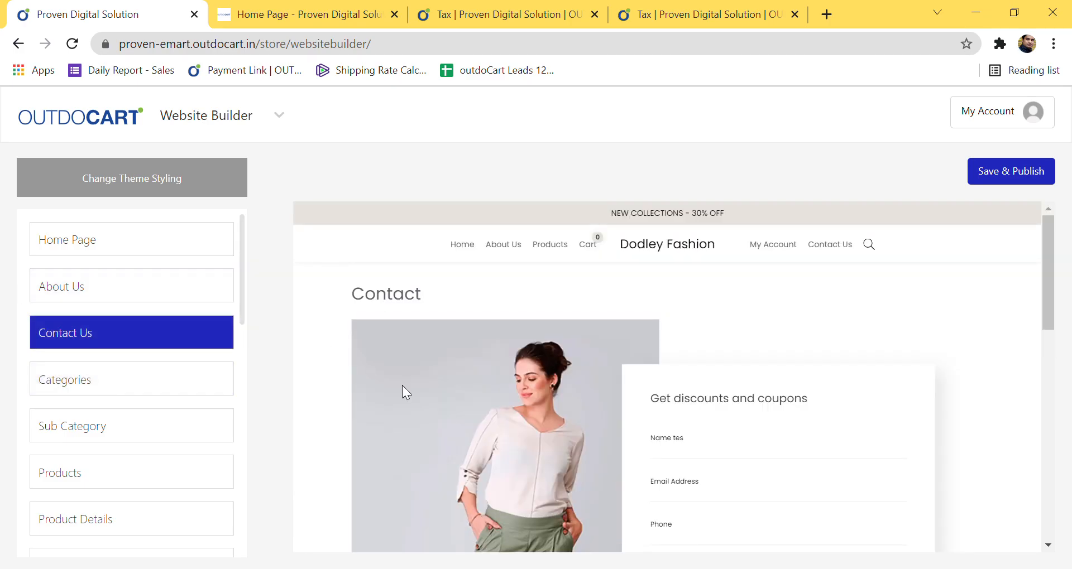
scroll(402, 385, down, 6)
scroll(440, 391, up, 4)
scroll(461, 361, up, 2)
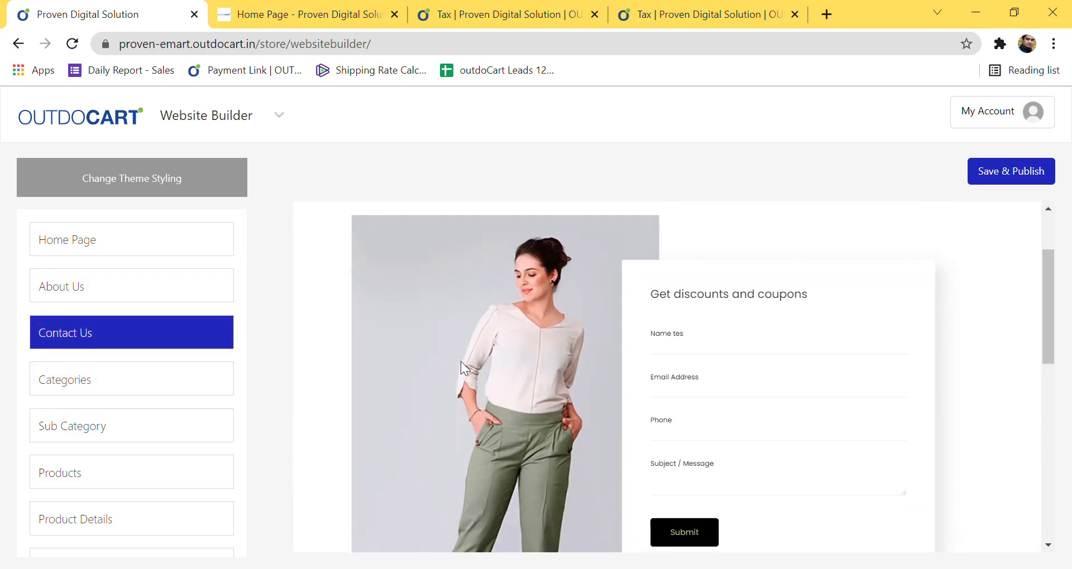
click(460, 367)
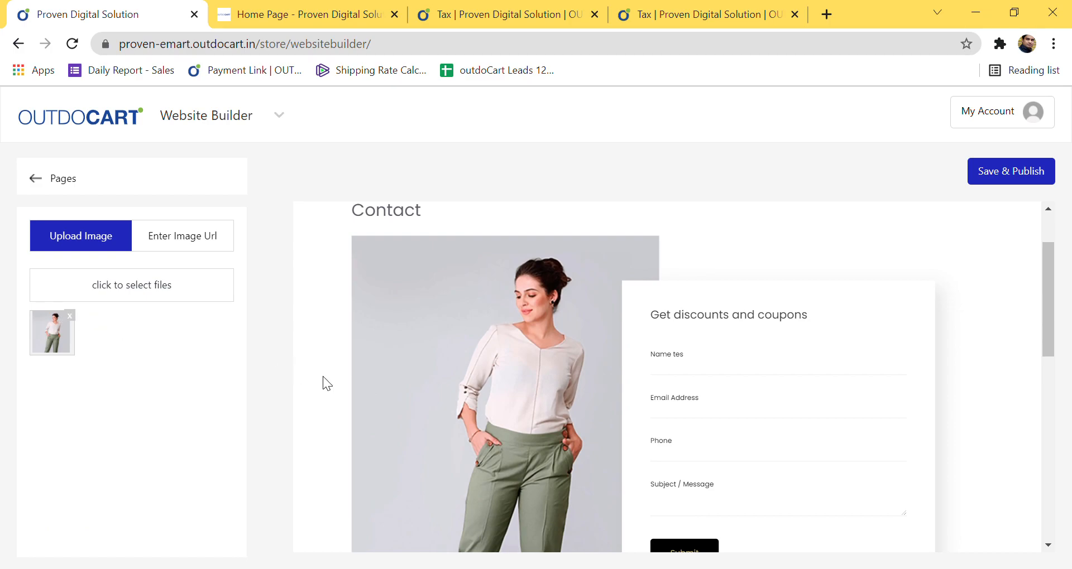
scroll(414, 385, down, 5)
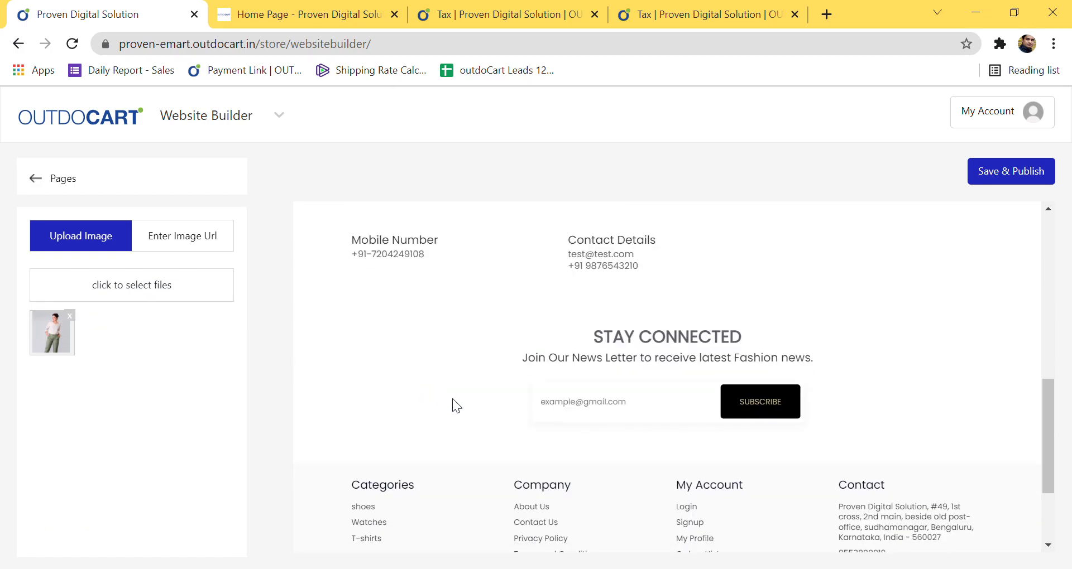
scroll(454, 400, up, 2)
click(400, 341)
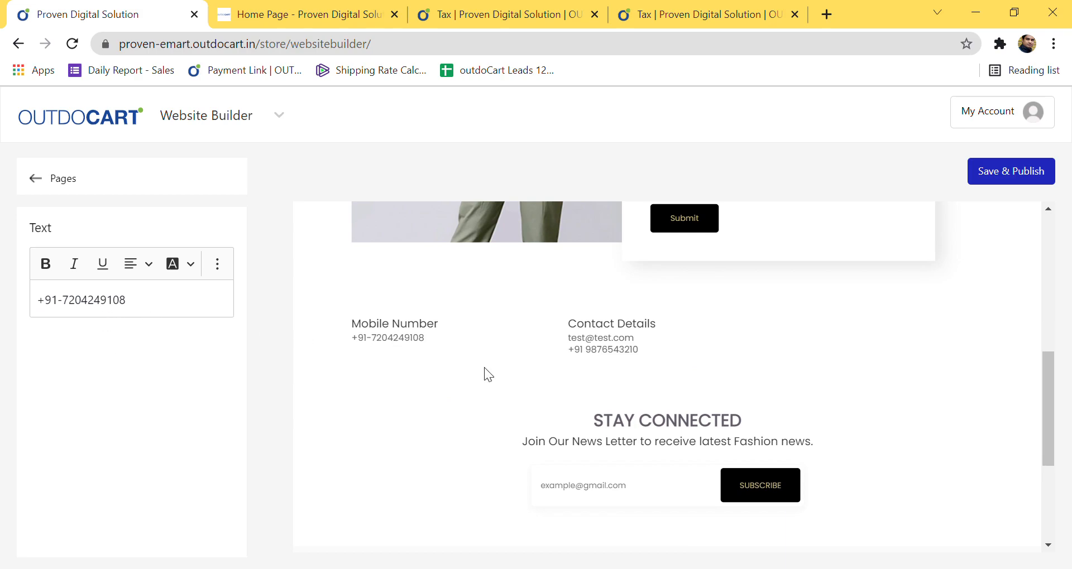
click(595, 350)
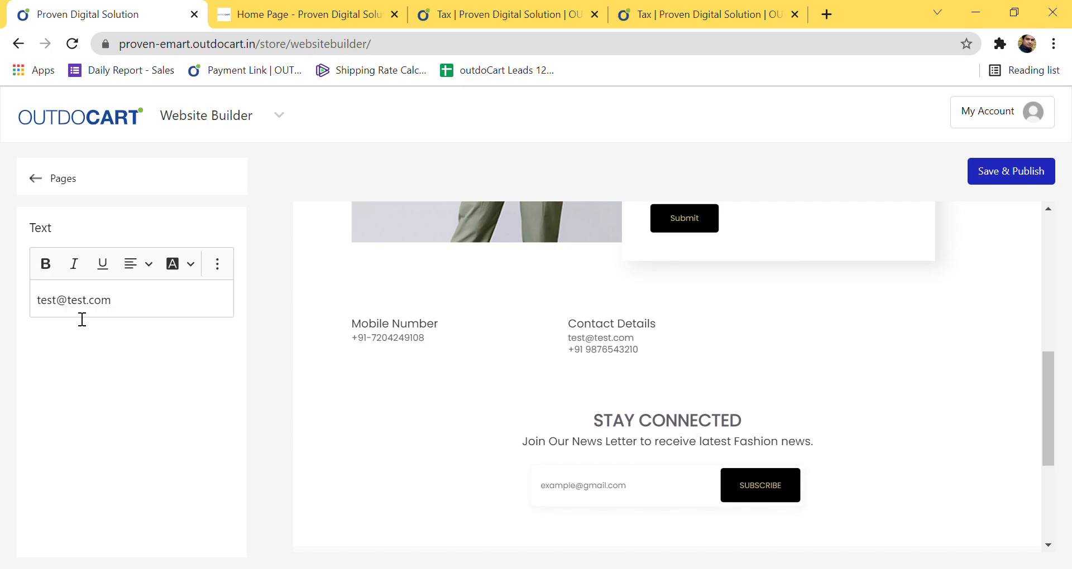
click(603, 328)
scroll(524, 370, up, 10)
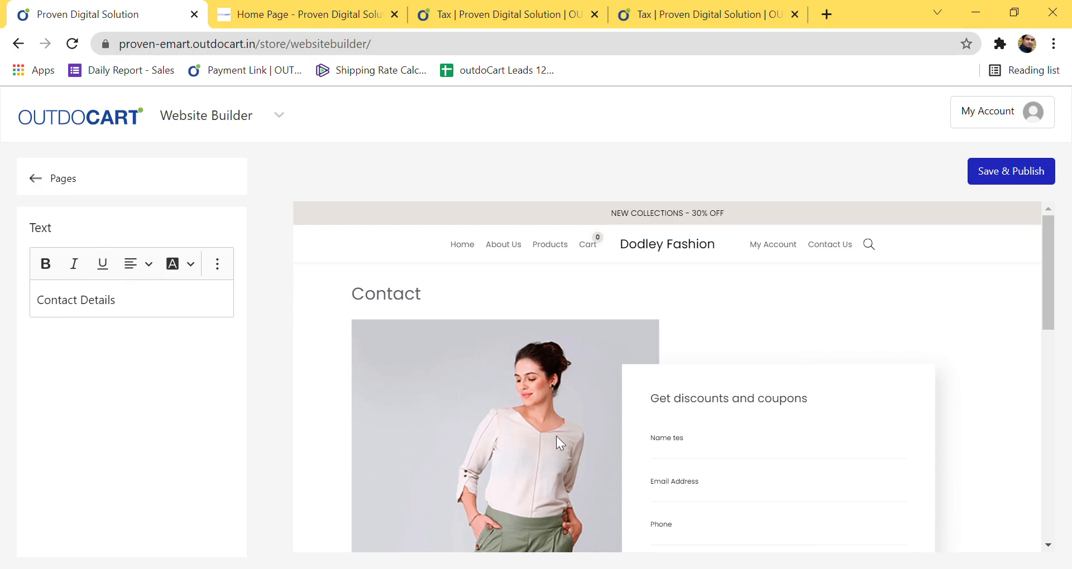
scroll(524, 429, down, 5)
click(402, 328)
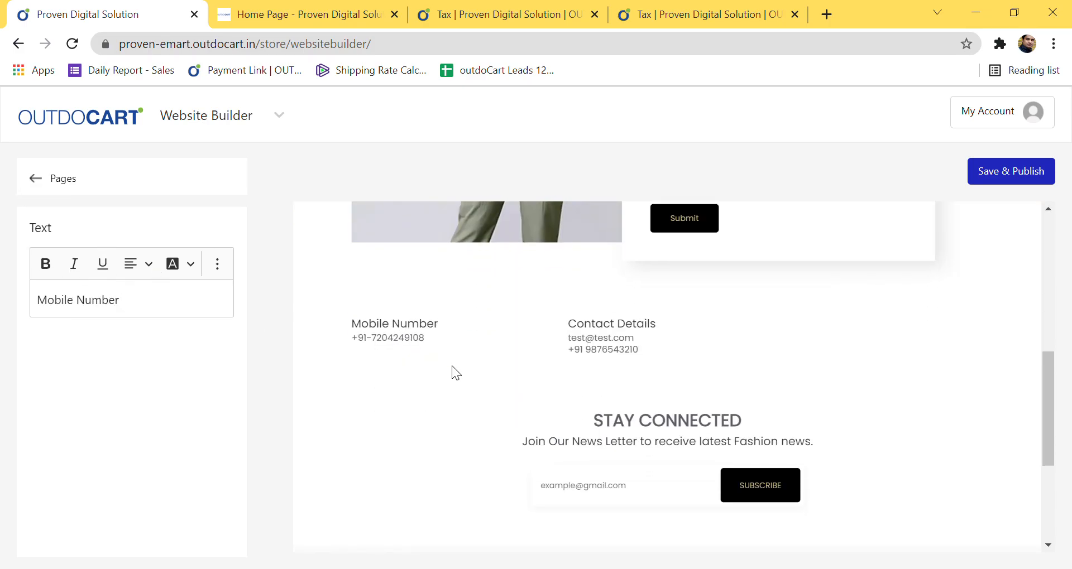
scroll(452, 368, up, 5)
click(35, 180)
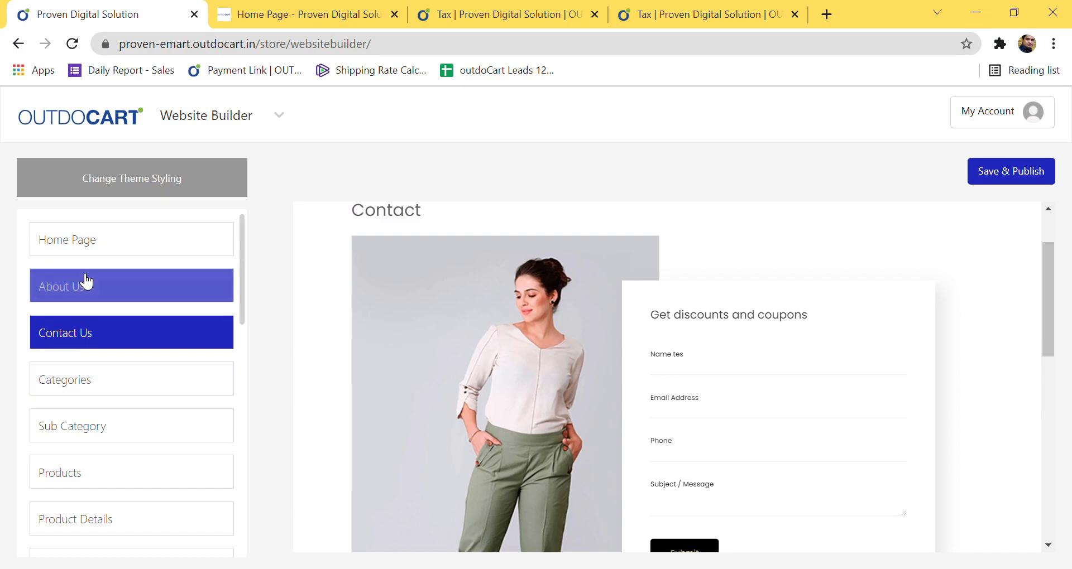
Step: Preview About Us and toggle its main image hidden, then visible again
click(86, 281)
scroll(619, 405, down, 2)
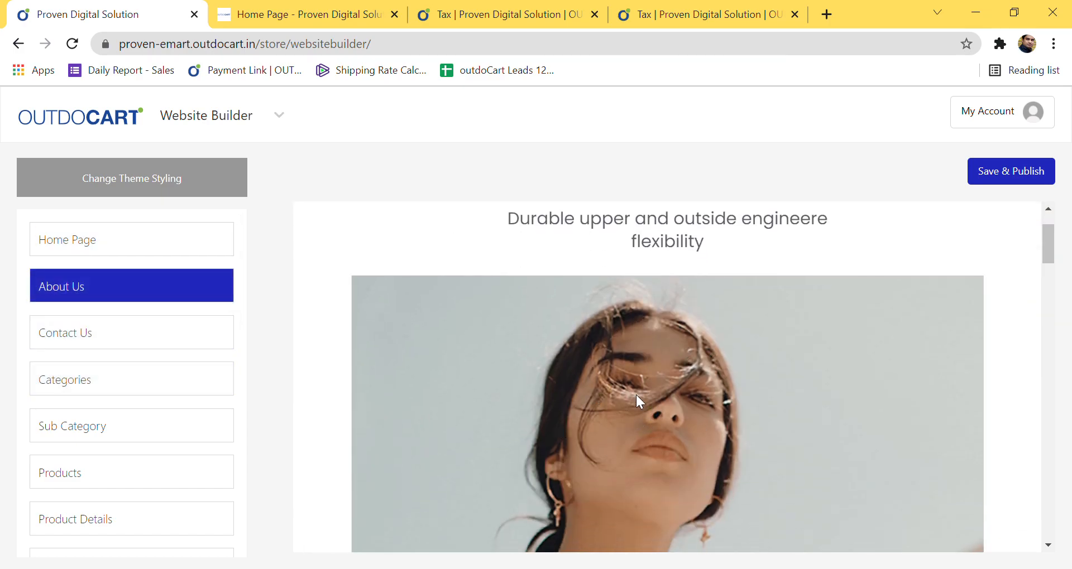
scroll(669, 393, down, 3)
click(658, 324)
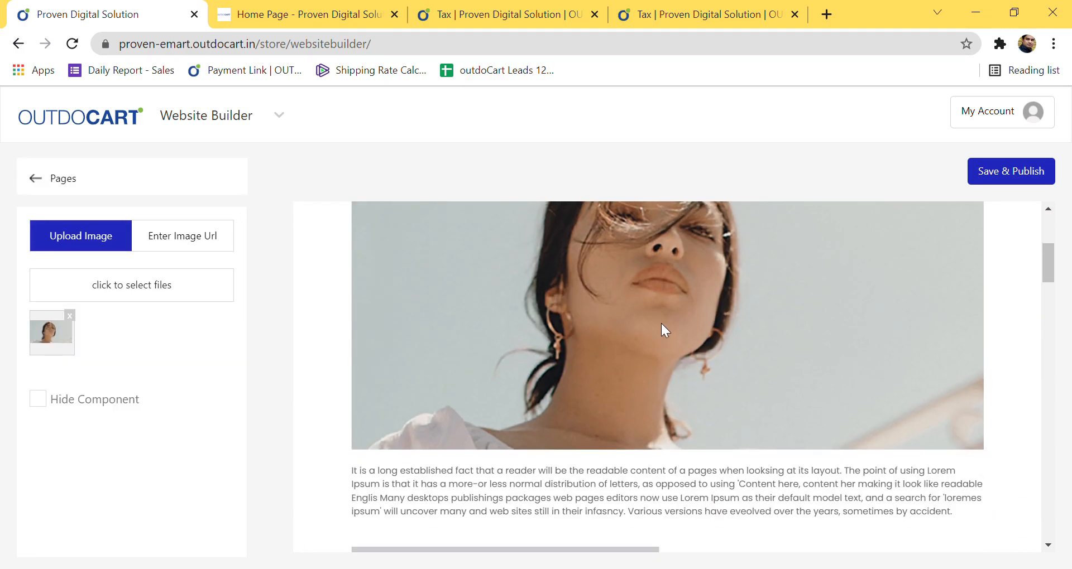
click(39, 402)
click(42, 402)
Step: Inspect the paragraph below the image, then return to Pages and open the area switcher
scroll(717, 339, down, 3)
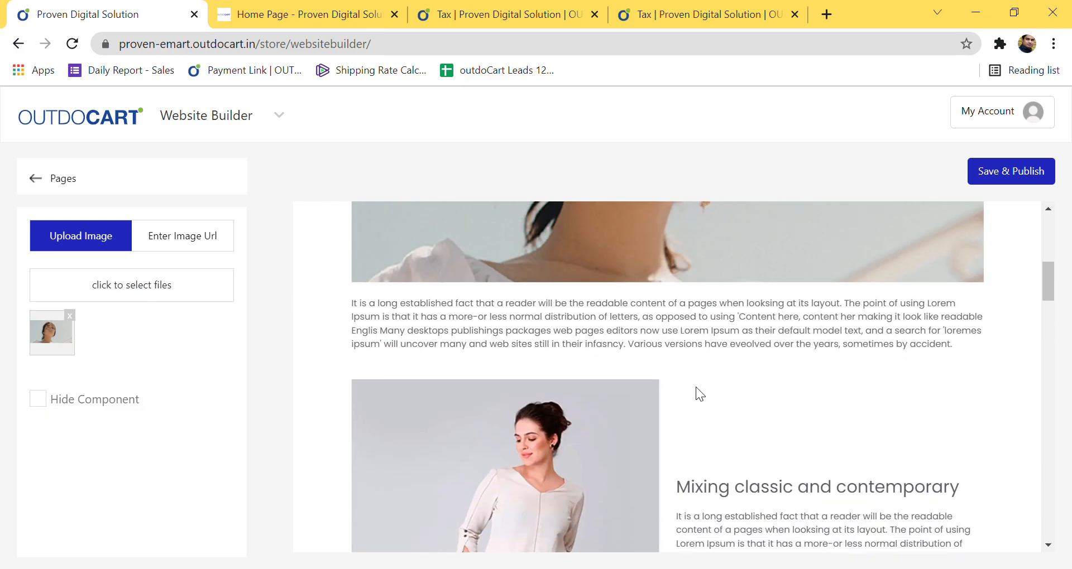
click(389, 422)
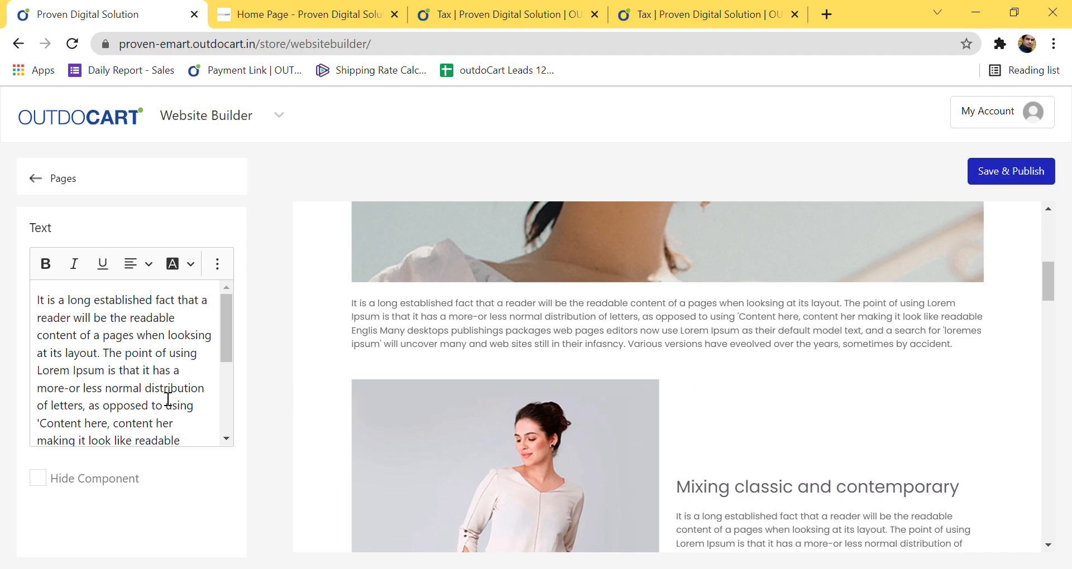
scroll(859, 474, down, 15)
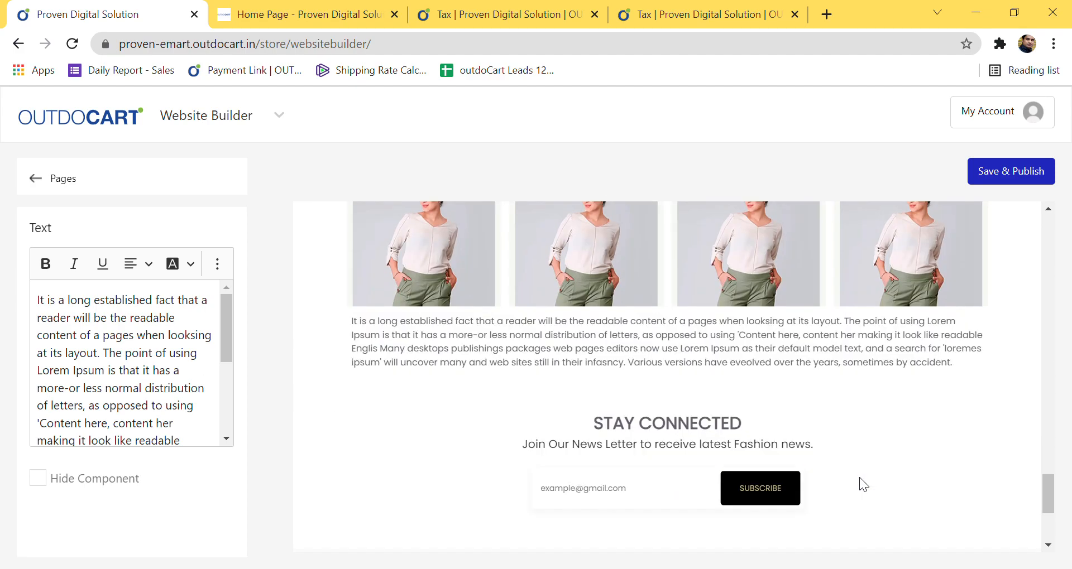
click(34, 177)
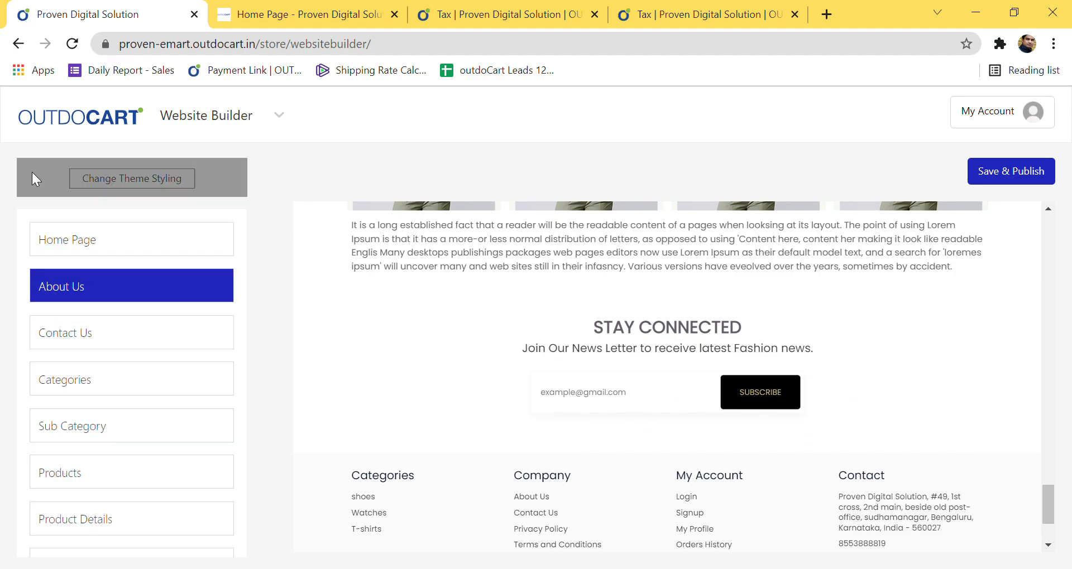
scroll(381, 416, down, 3)
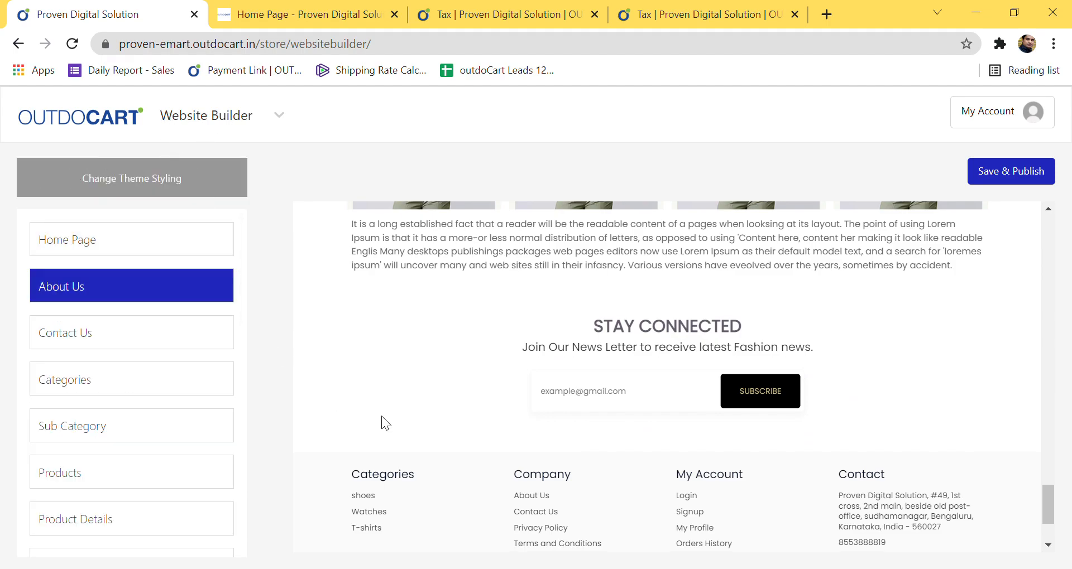
scroll(383, 425, up, 15)
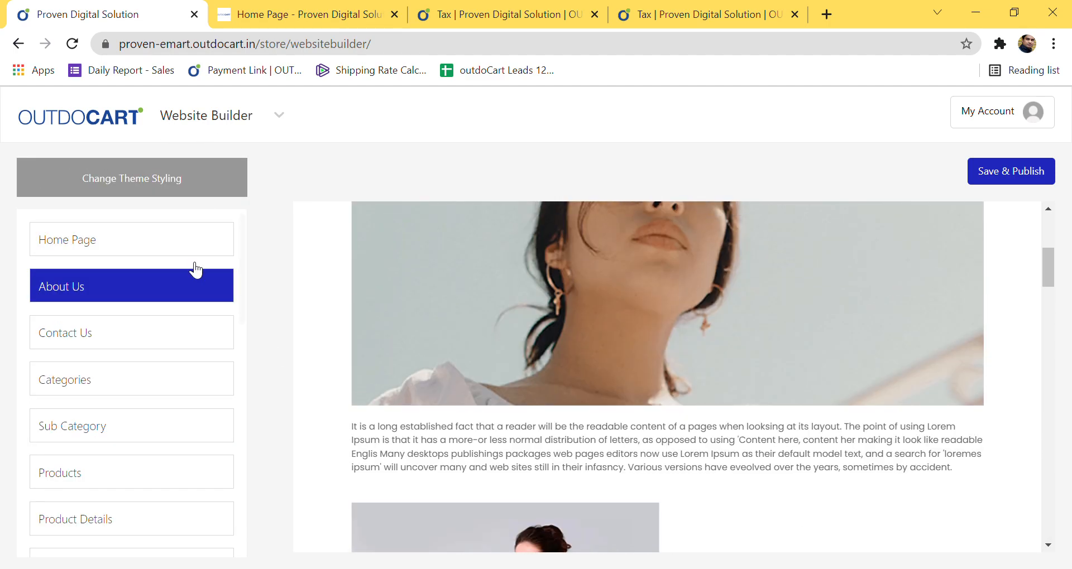
click(238, 124)
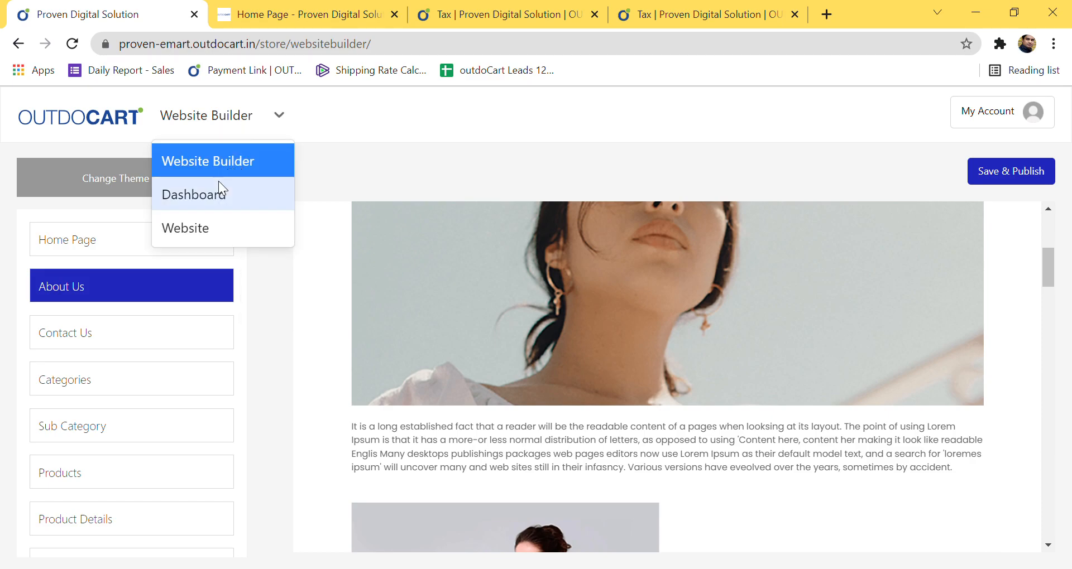
Step: Open Website > Navigation in the Proven Digital Solution store admin, then switch to the storefront tab
click(219, 191)
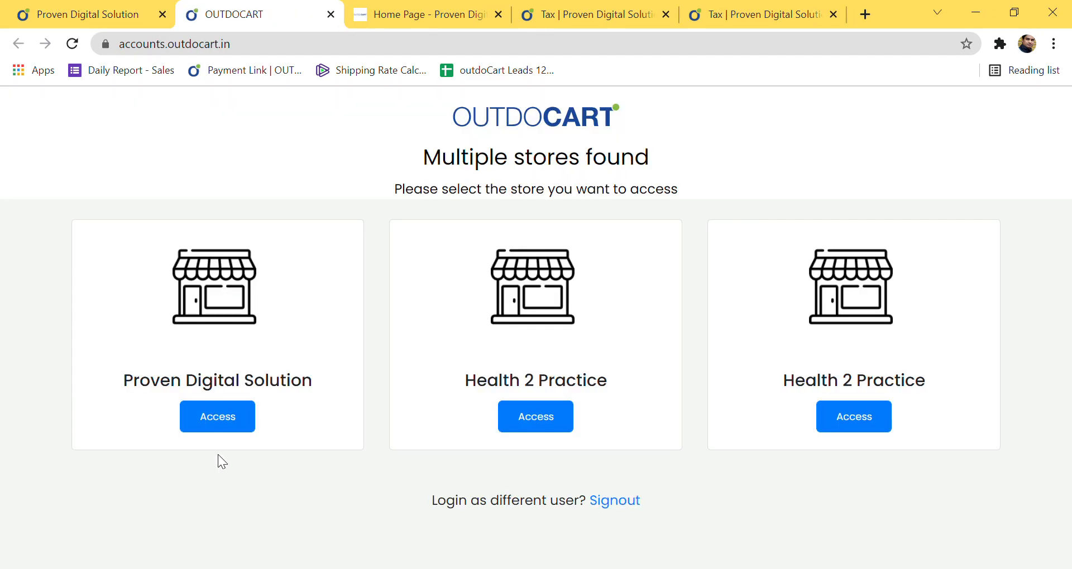
click(218, 430)
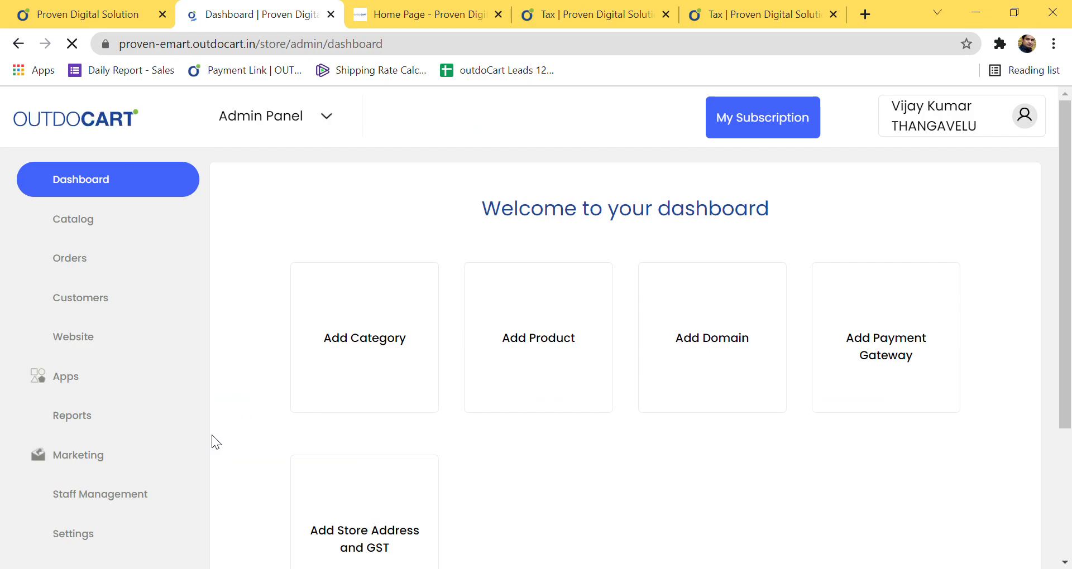
click(62, 350)
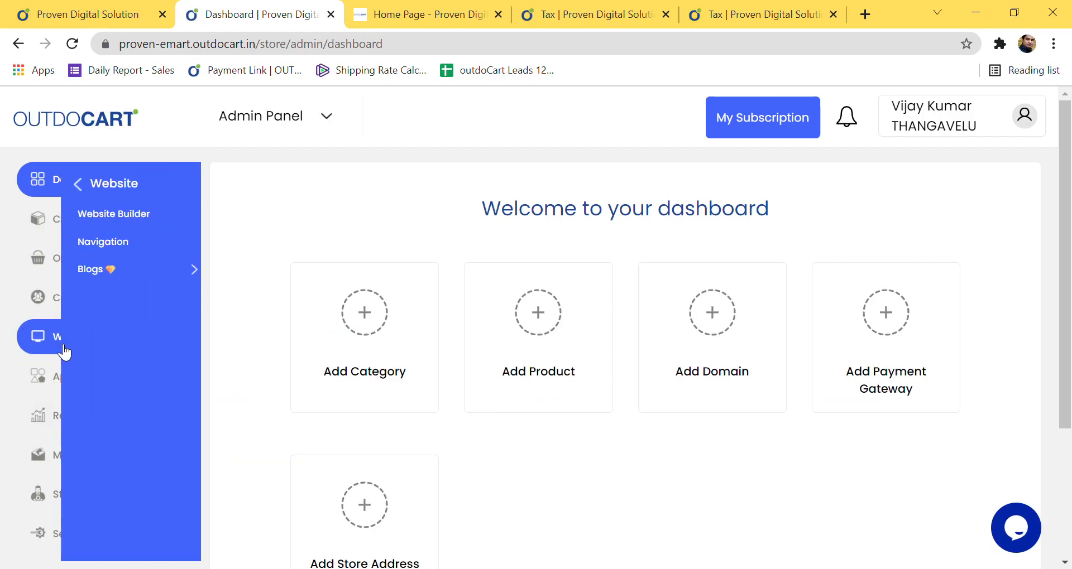
click(70, 245)
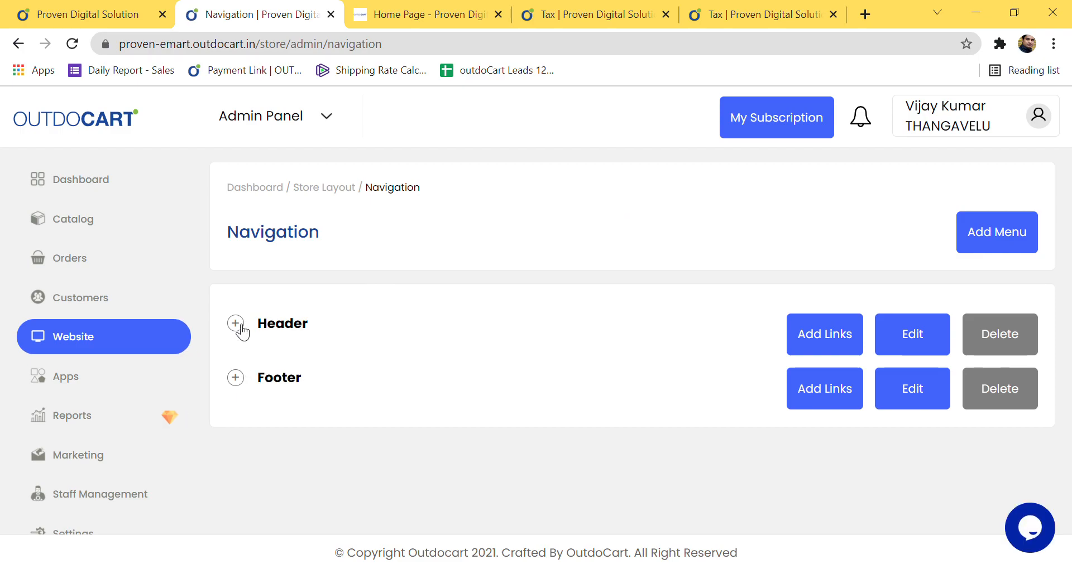
click(406, 13)
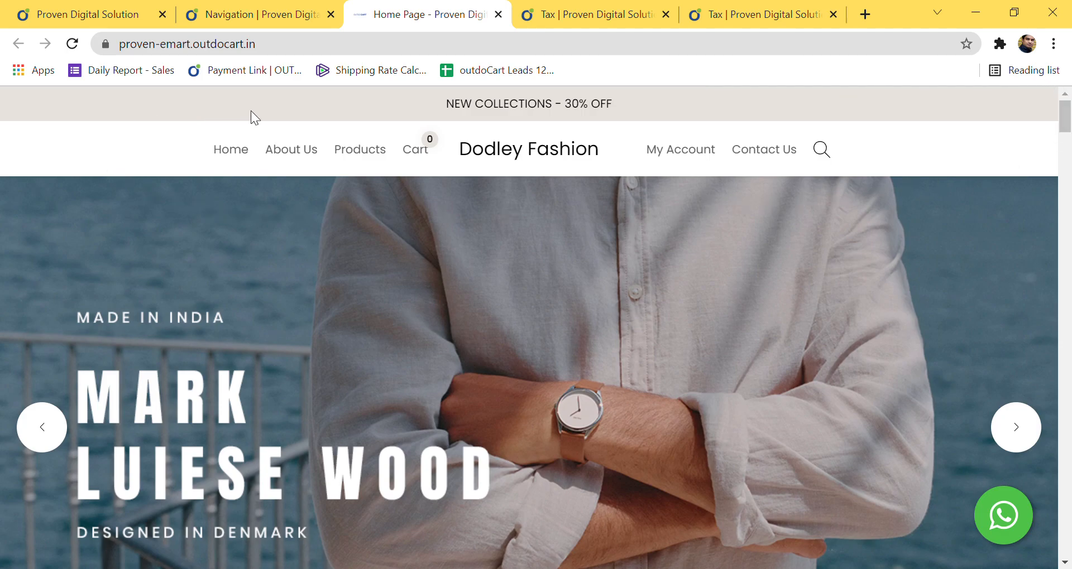
scroll(636, 263, down, 15)
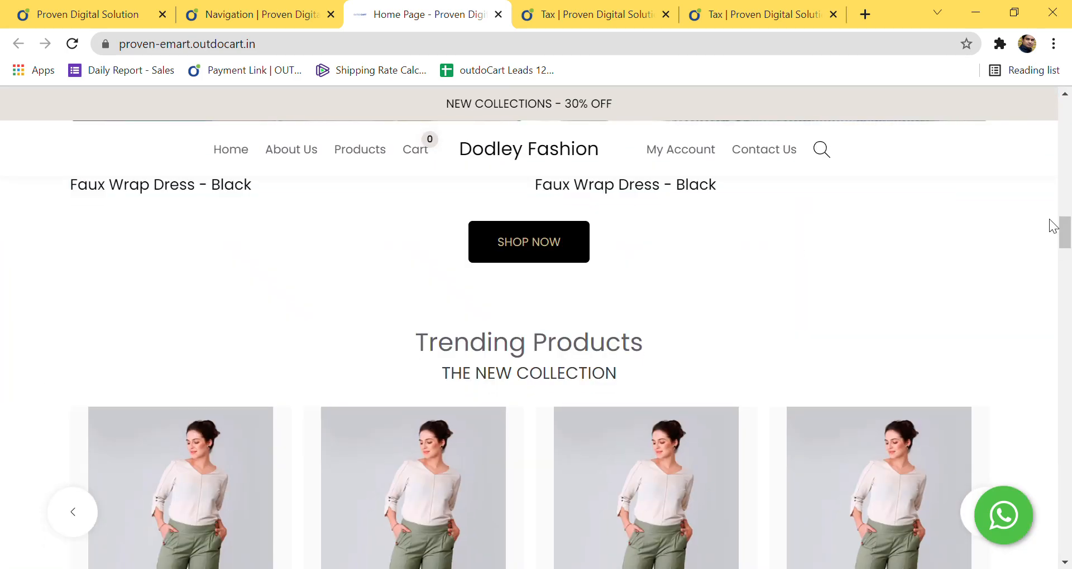
scroll(969, 230, down, 10)
scroll(5, 327, down, 3)
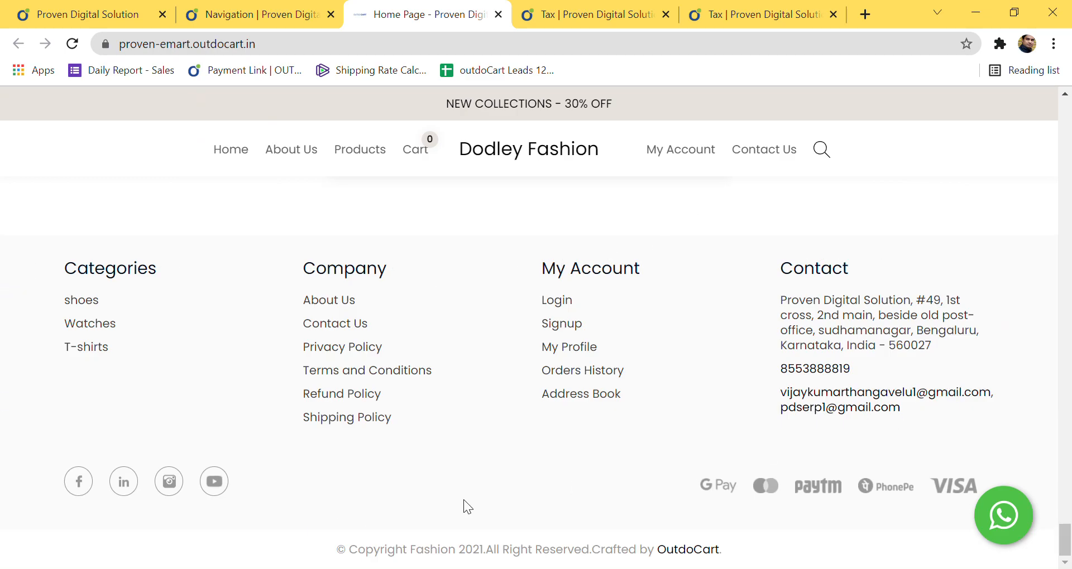
drag(1064, 540, 1063, 301)
Step: Expand the Header menu on the Navigation page, keeping Categories nested under About Us
click(212, 16)
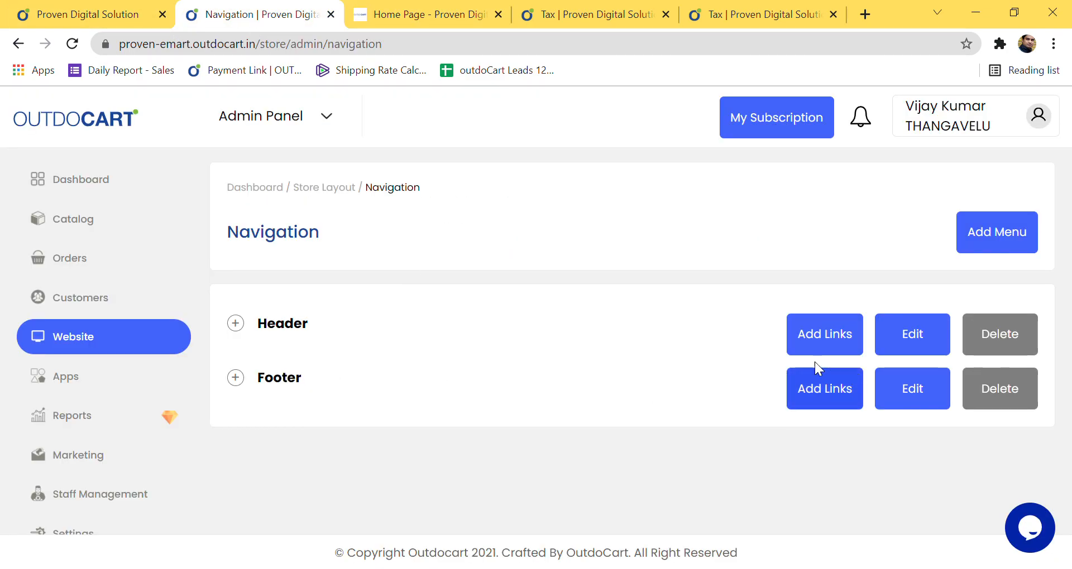
click(238, 328)
scroll(369, 410, down, 1)
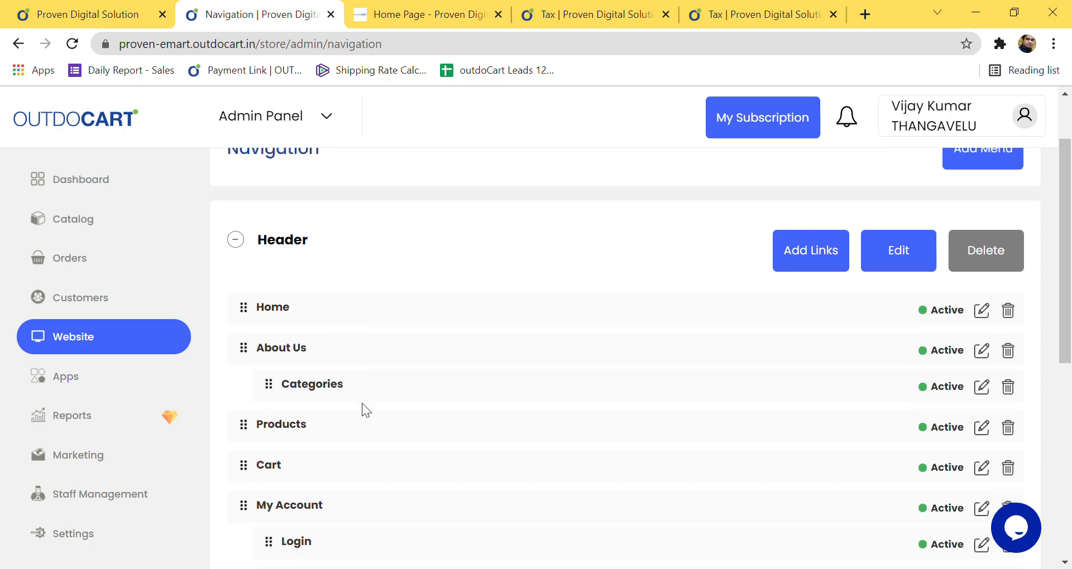
scroll(313, 381, down, 1)
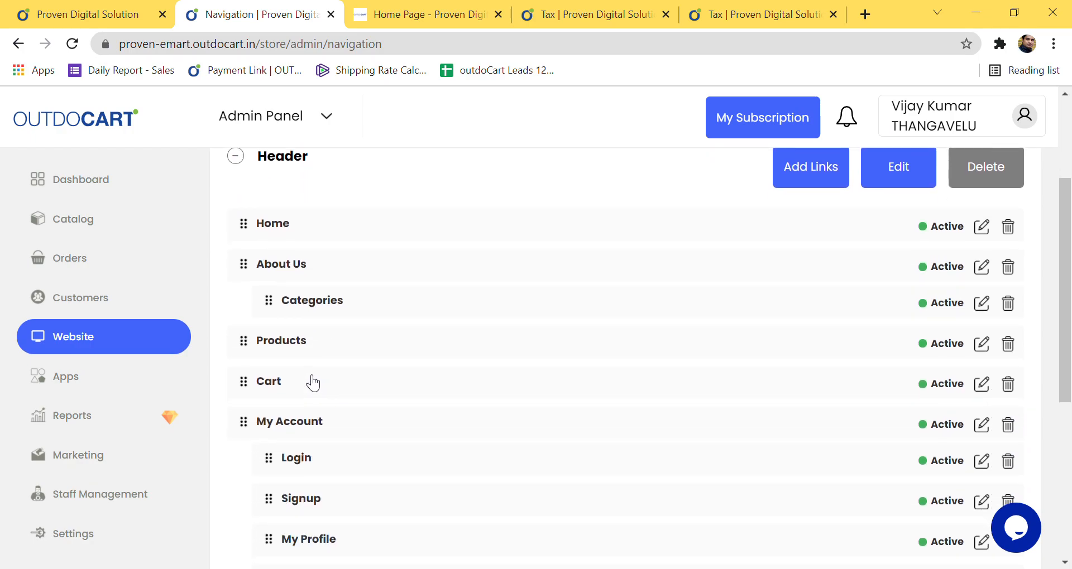
drag(306, 305, 351, 313)
scroll(412, 402, down, 3)
scroll(413, 409, down, 3)
scroll(414, 409, up, 7)
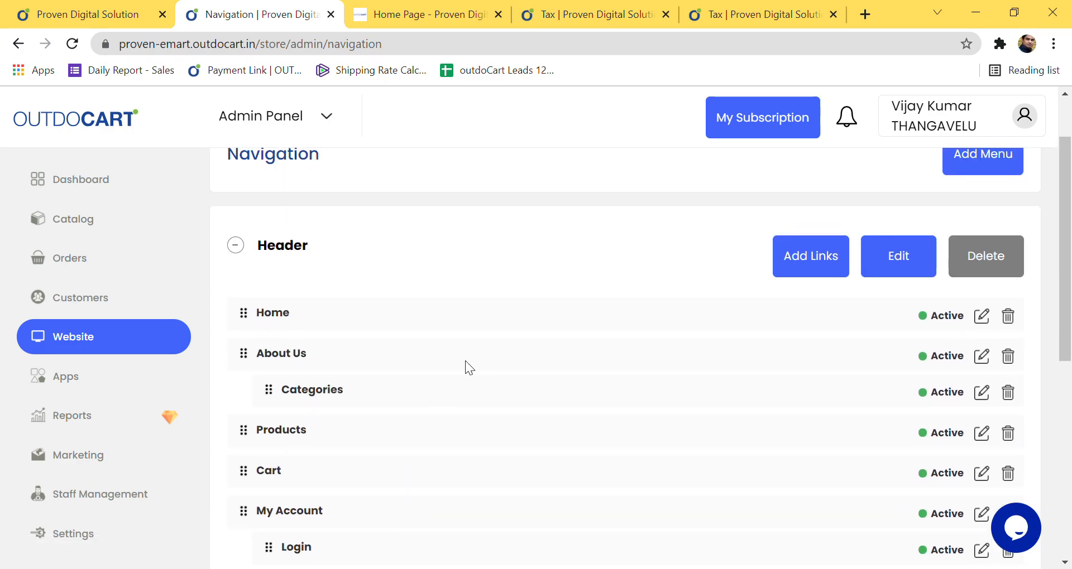
Step: Add a header link named Contact Us with type Contact Us and save it
click(825, 272)
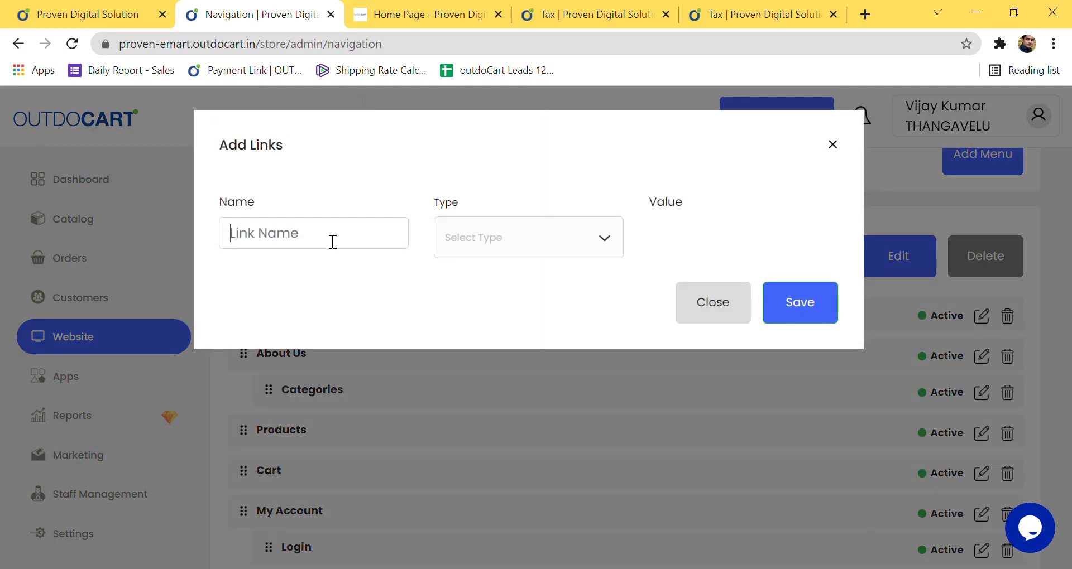
click(303, 273)
click(586, 245)
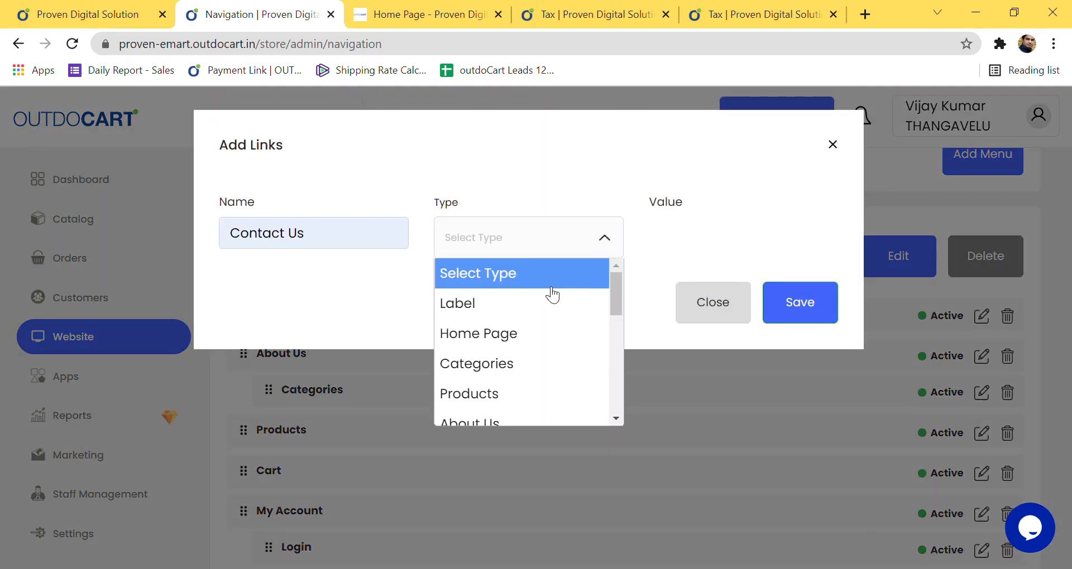
scroll(524, 340, down, 5)
scroll(526, 349, up, 3)
click(519, 287)
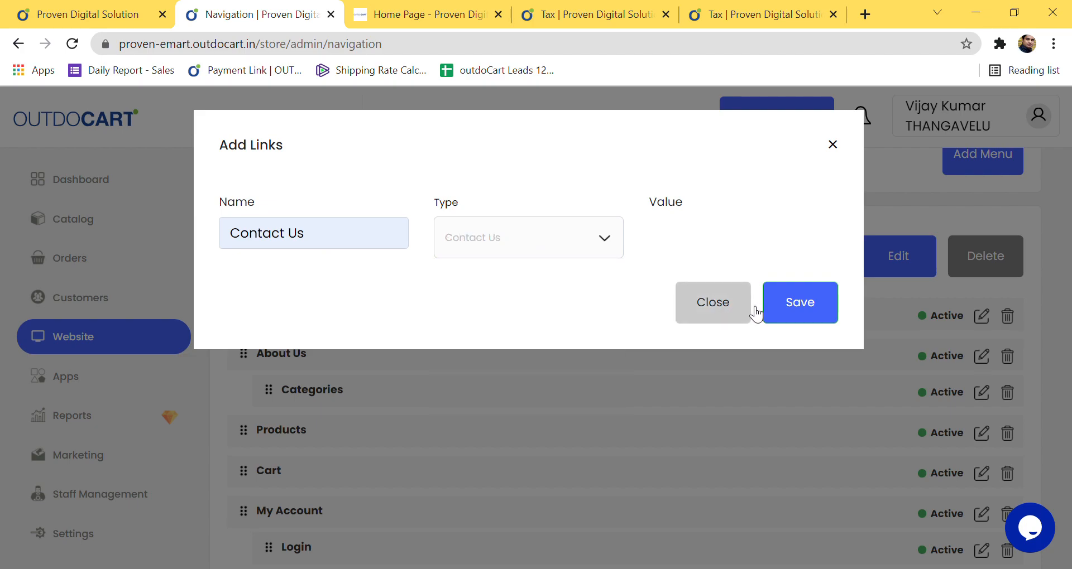
click(806, 305)
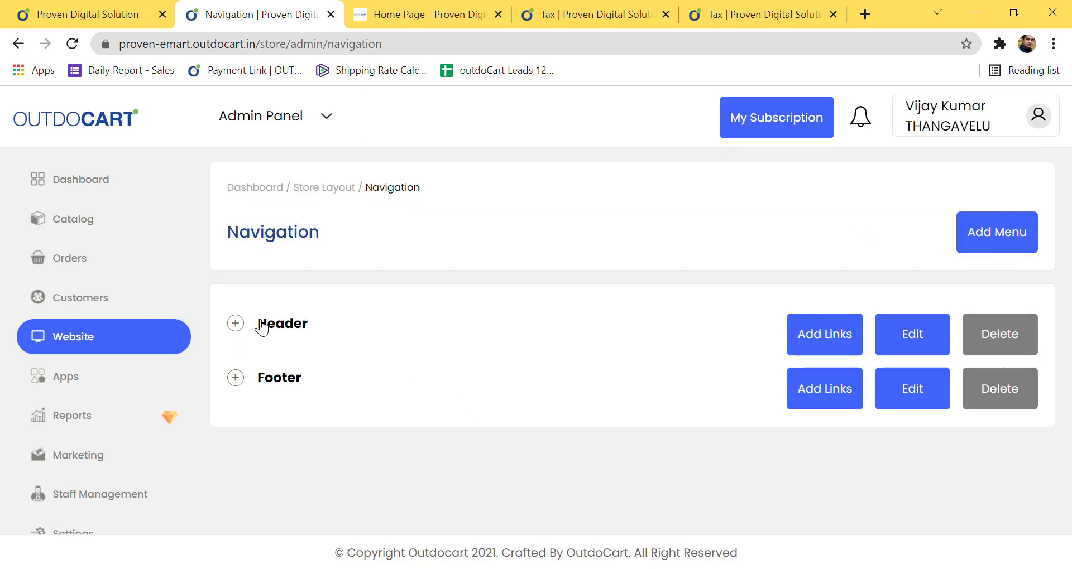
Step: Confirm the new link in the Header menu, then reload the storefront to show it
click(281, 330)
scroll(367, 362, down, 10)
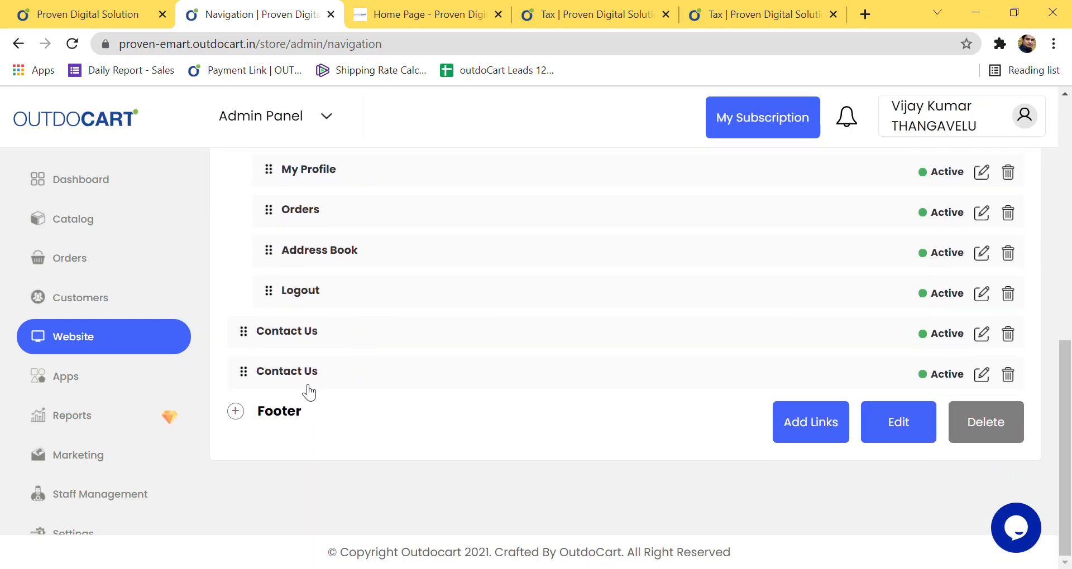
click(439, 19)
click(72, 43)
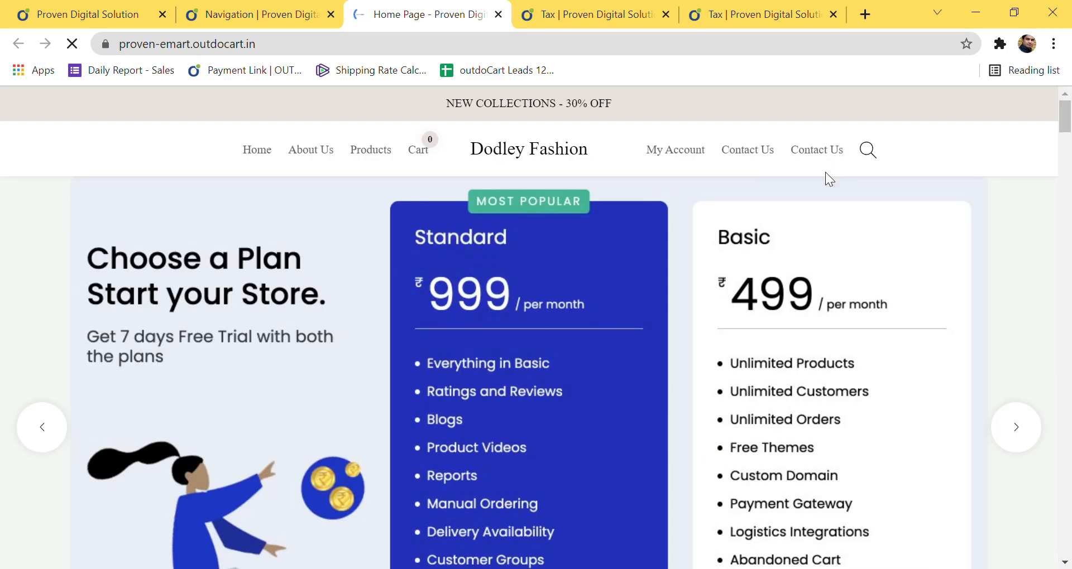
click(287, 22)
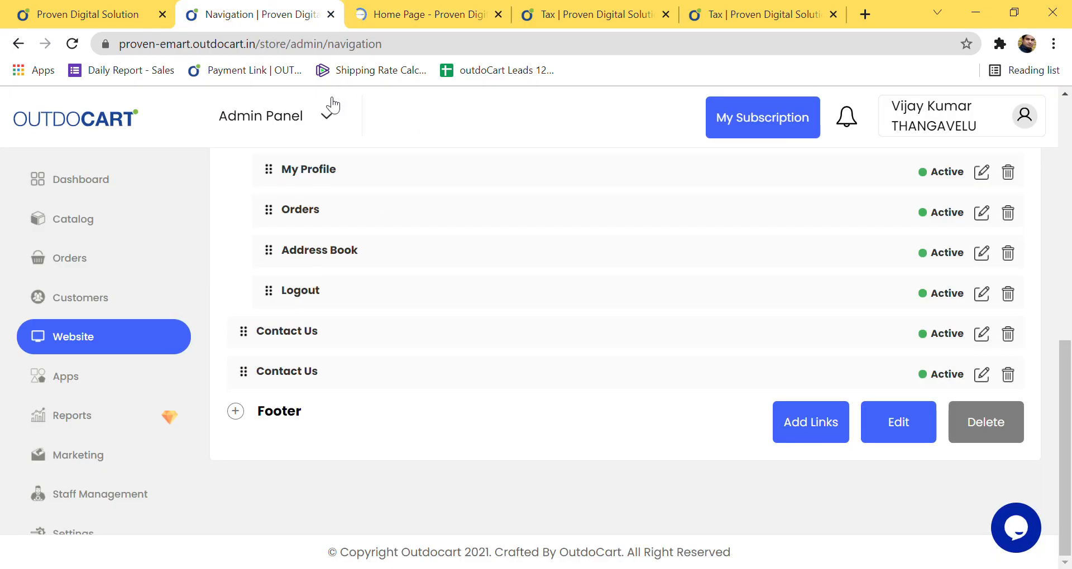
click(236, 416)
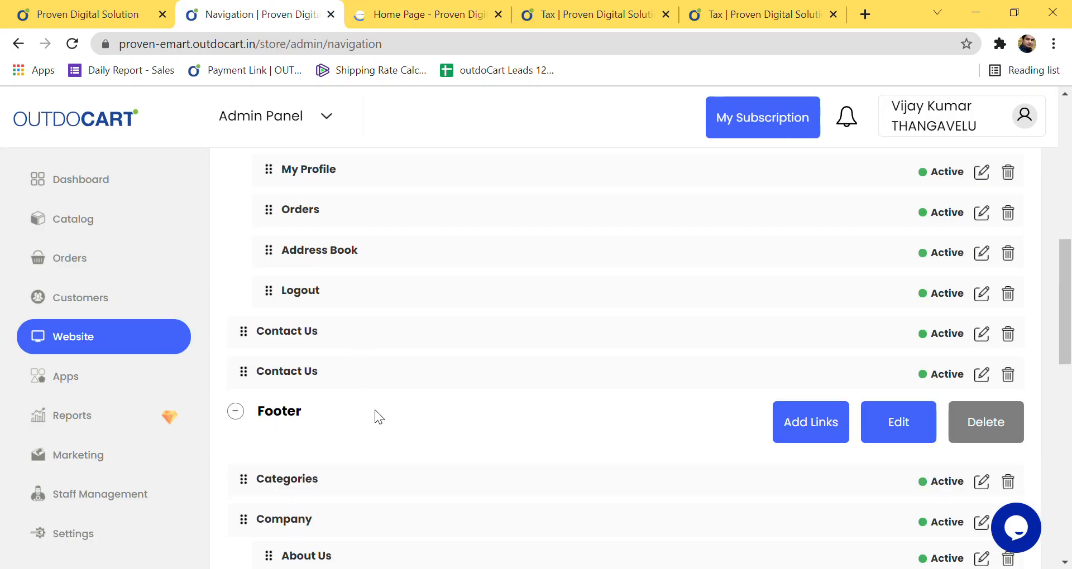
scroll(379, 418, down, 7)
scroll(382, 418, down, 5)
scroll(379, 416, up, 3)
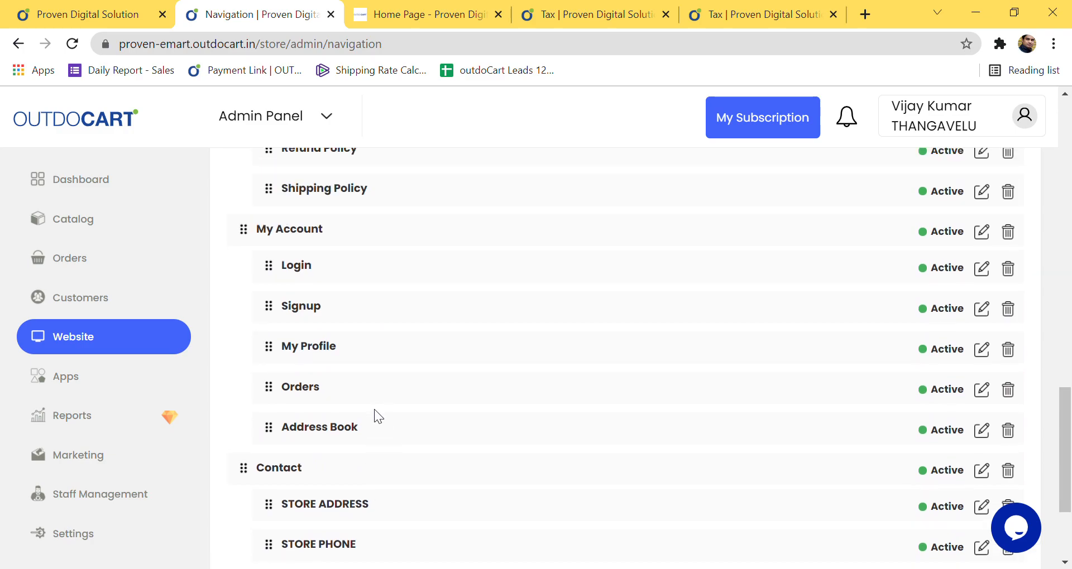
scroll(374, 413, up, 4)
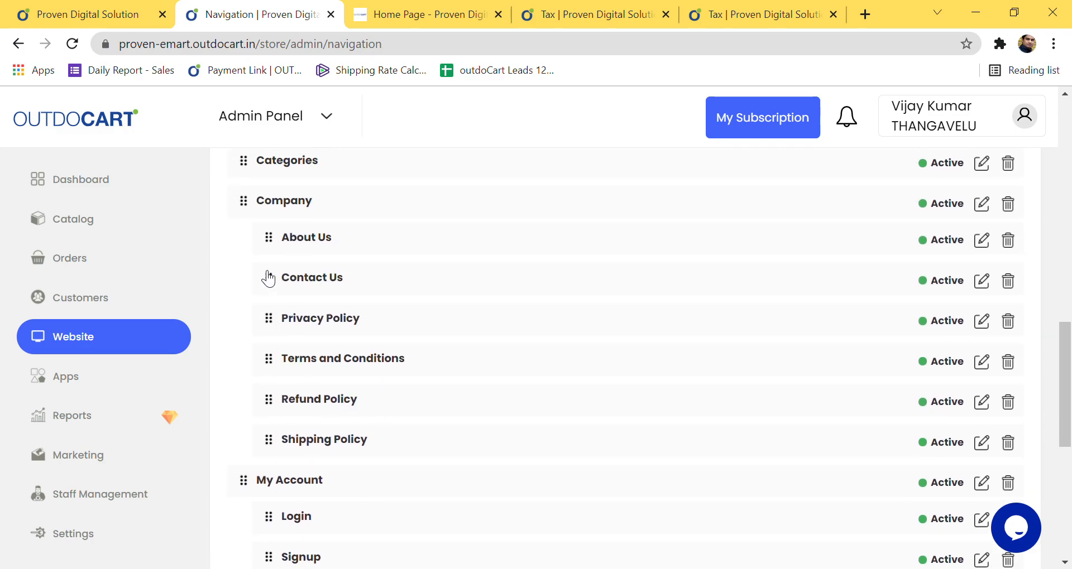
scroll(451, 385, down, 1)
scroll(451, 384, down, 5)
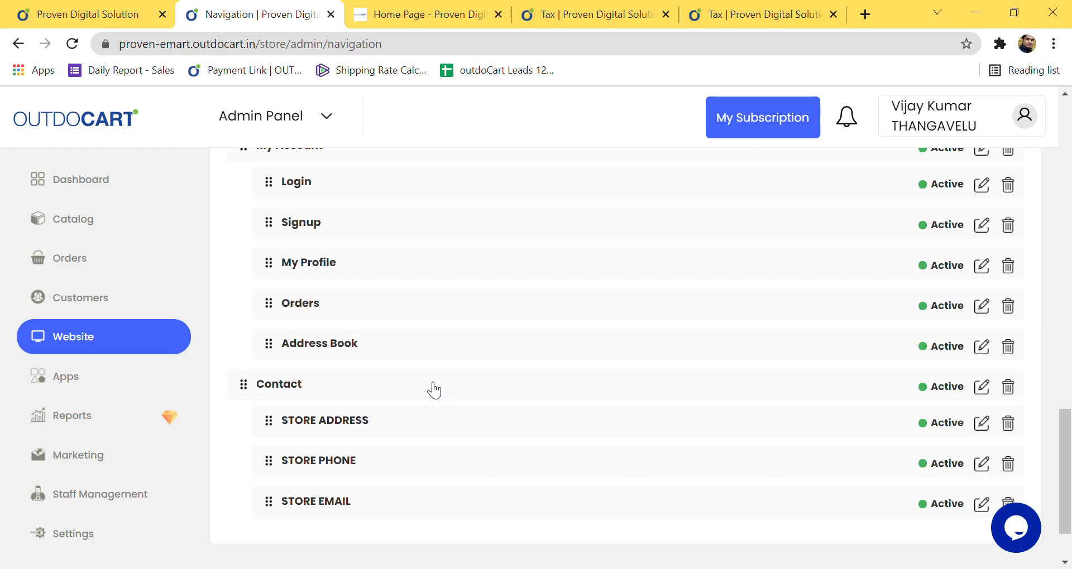
scroll(433, 391, down, 2)
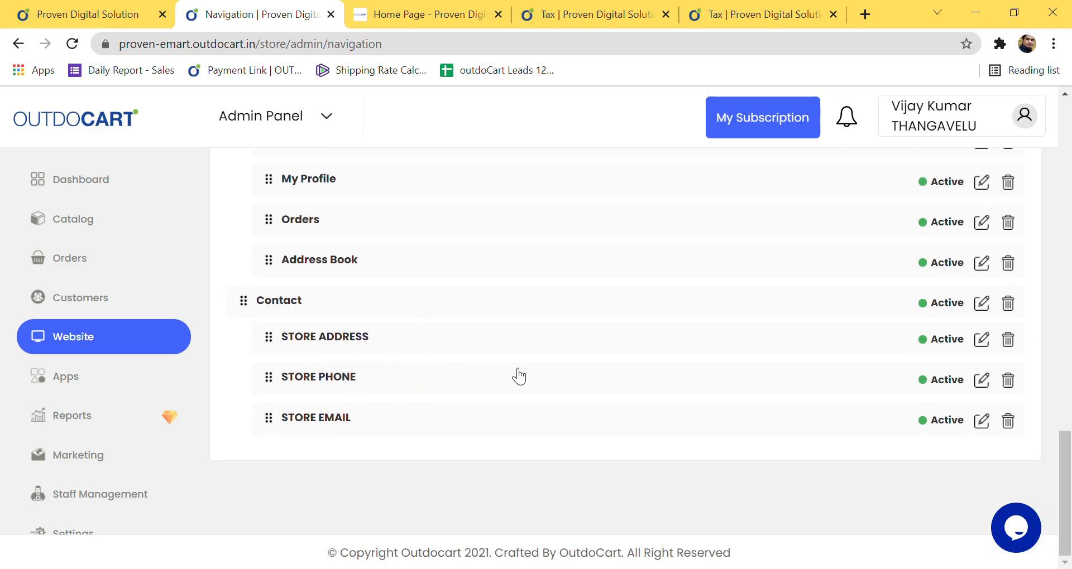
scroll(369, 401, up, 8)
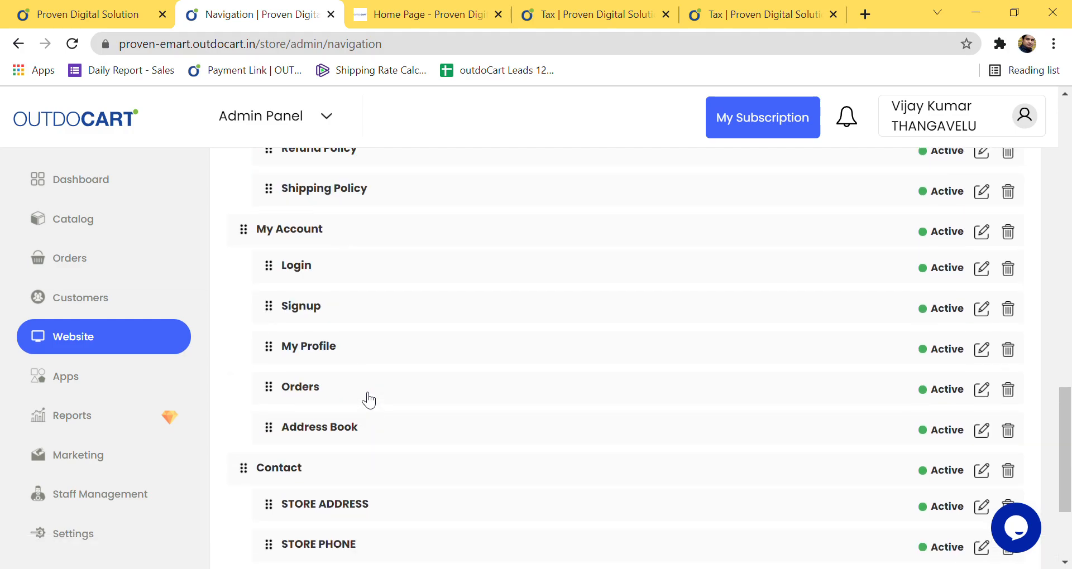
scroll(366, 399, up, 3)
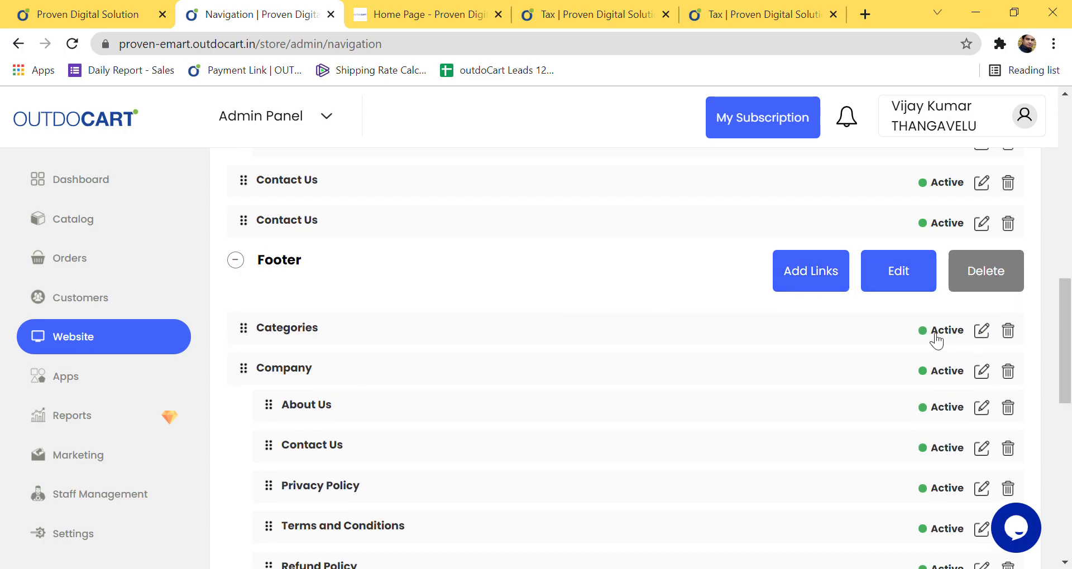
scroll(483, 450, down, 10)
scroll(480, 447, up, 15)
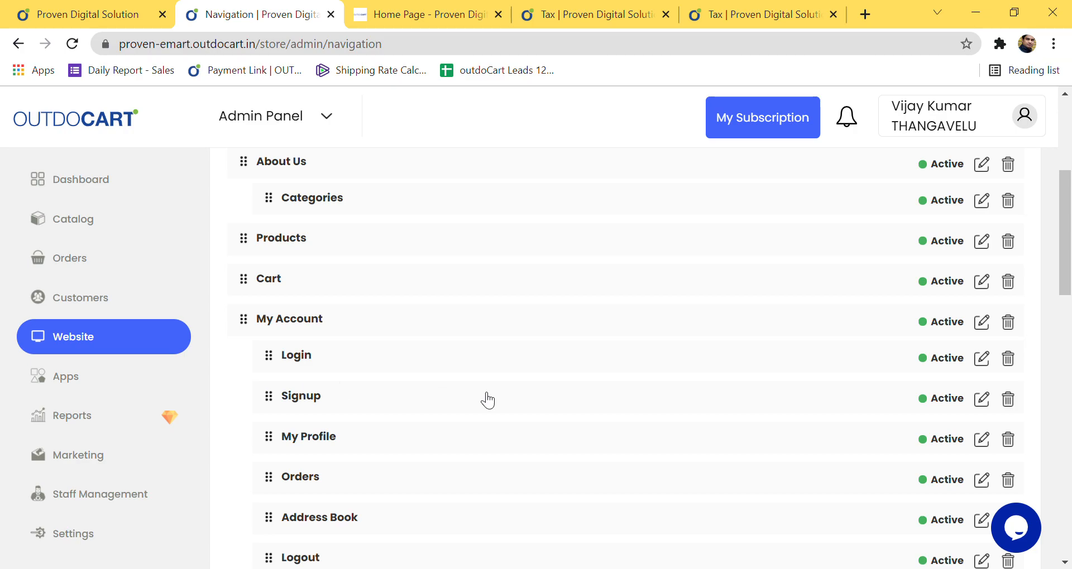
scroll(534, 376, up, 5)
scroll(804, 378, down, 15)
scroll(800, 391, down, 3)
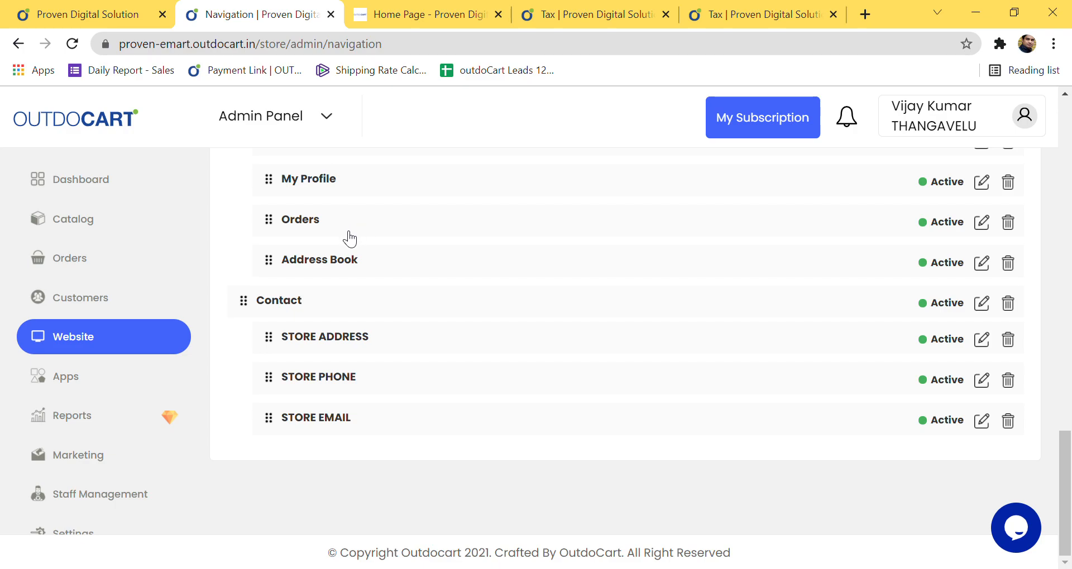
scroll(292, 340, up, 5)
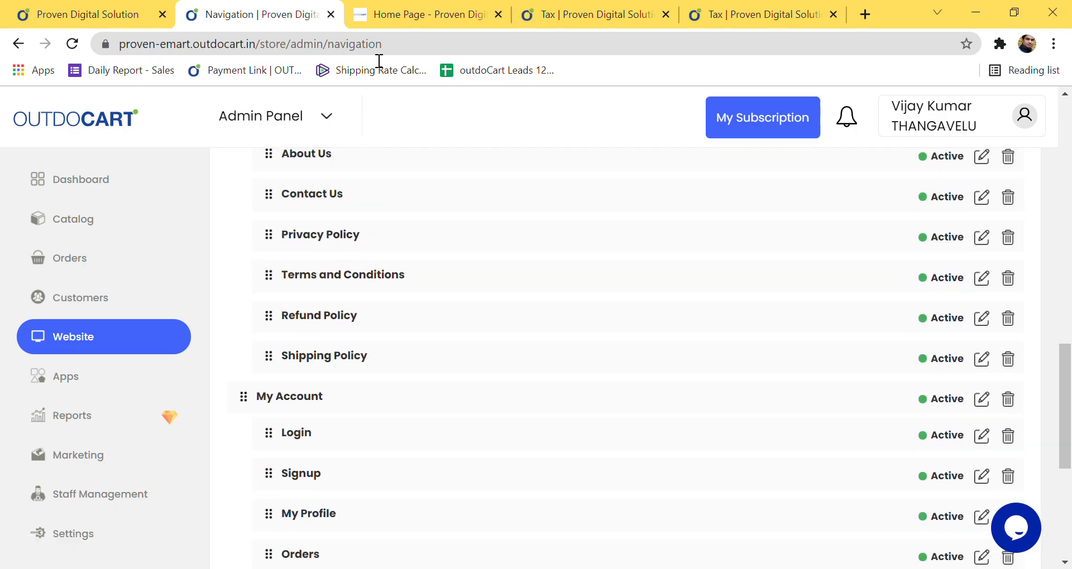
Step: Switch to the live storefront and scroll down past the Trending Products heading
click(422, 17)
scroll(410, 259, down, 10)
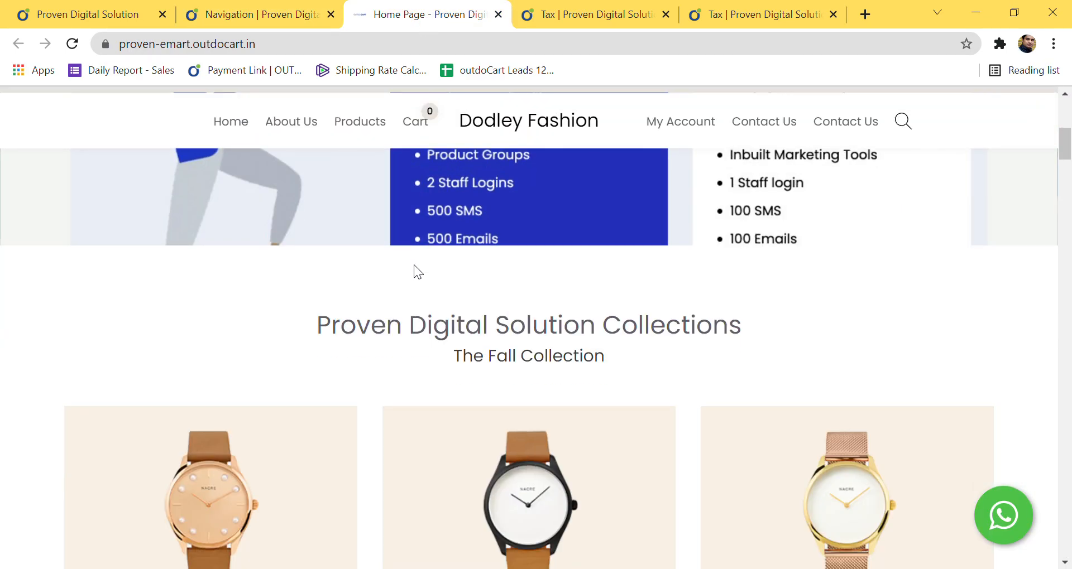
scroll(413, 307, down, 15)
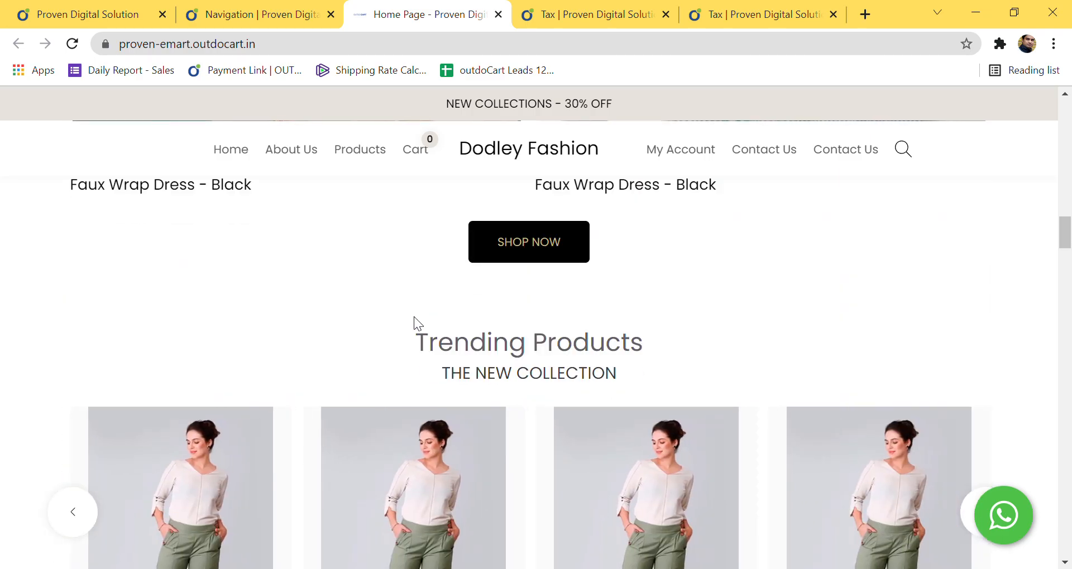
drag(412, 341, 626, 387)
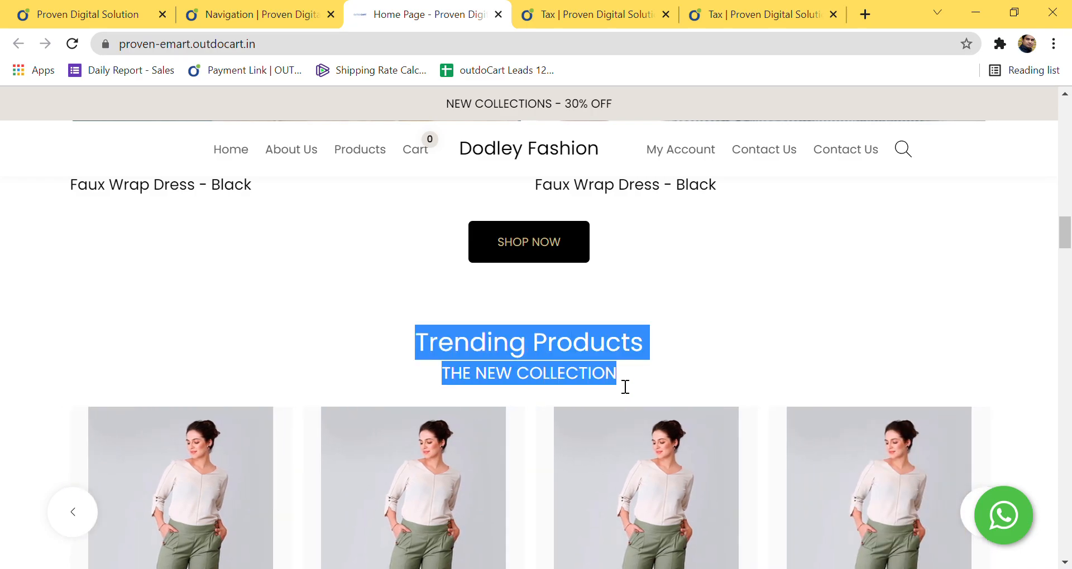
scroll(320, 392, down, 12)
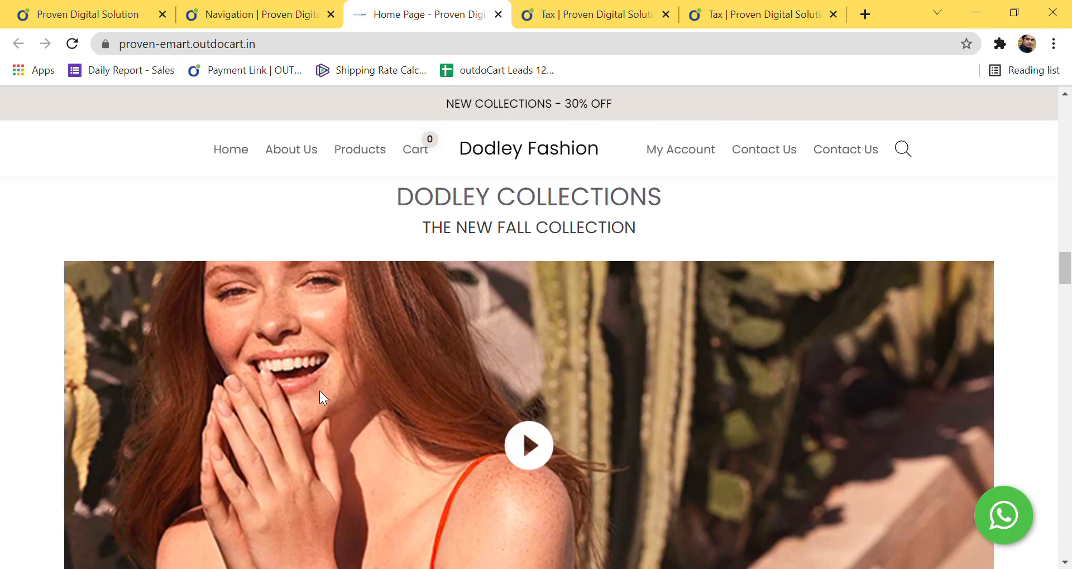
scroll(320, 392, down, 5)
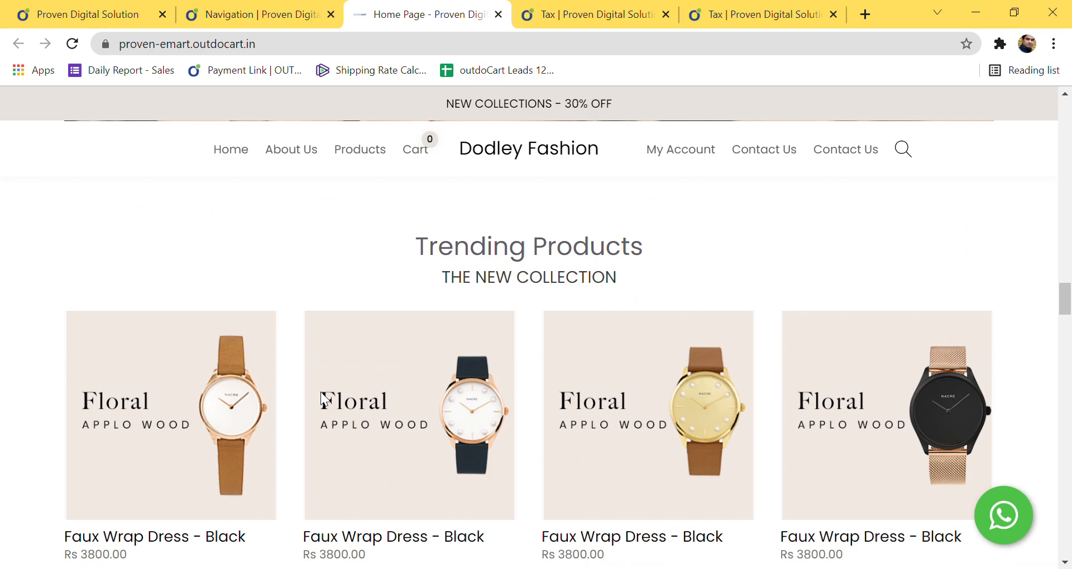
scroll(331, 389, down, 8)
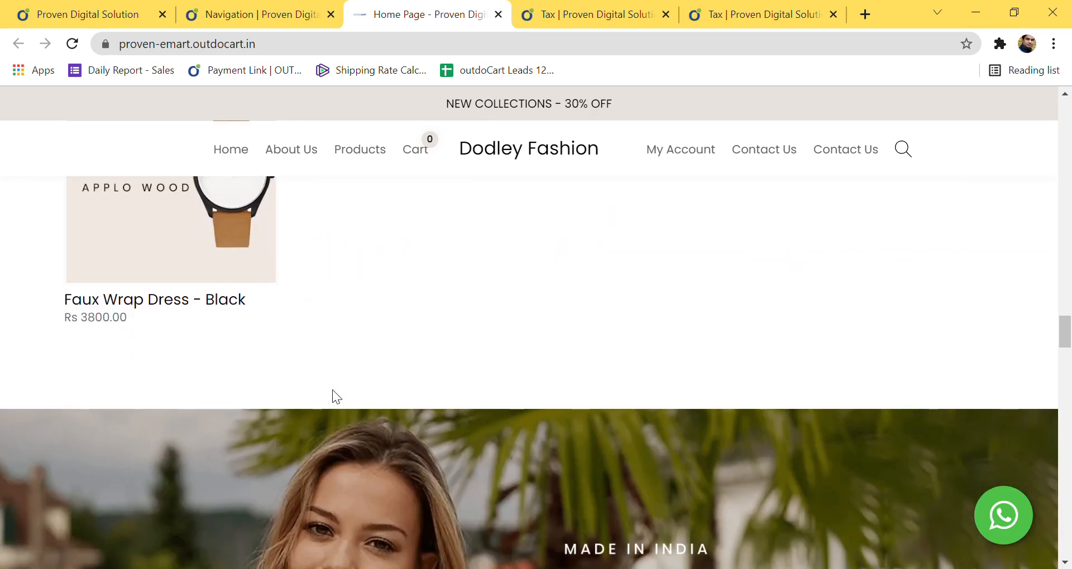
Step: Select the outdocart.in domain in the address bar and scroll the storefront back to the top
double_click(212, 44)
drag(259, 44, 290, 53)
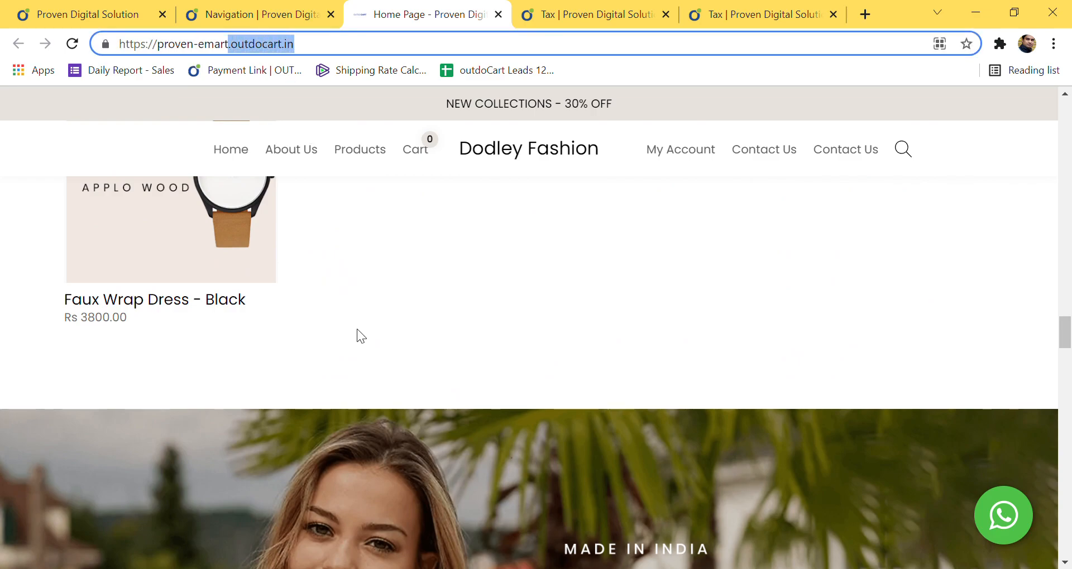
scroll(380, 338, up, 3)
scroll(390, 343, down, 10)
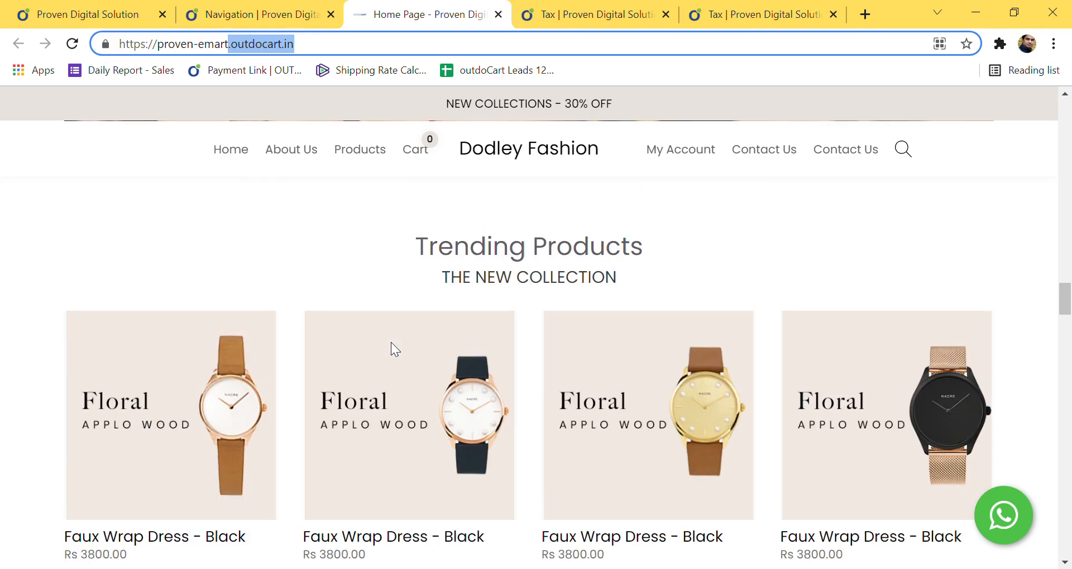
scroll(398, 342, down, 15)
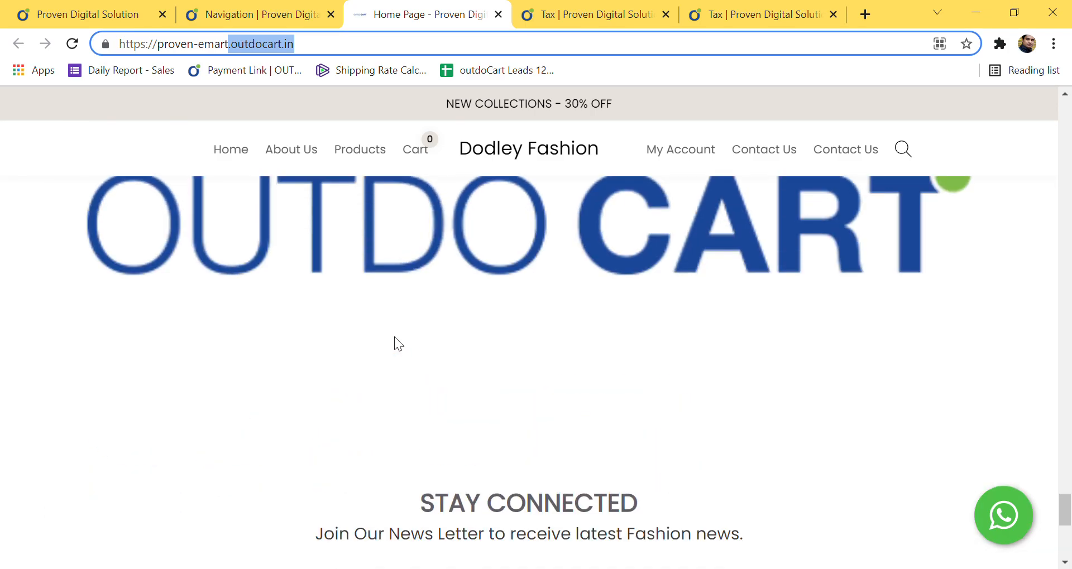
scroll(394, 336, down, 5)
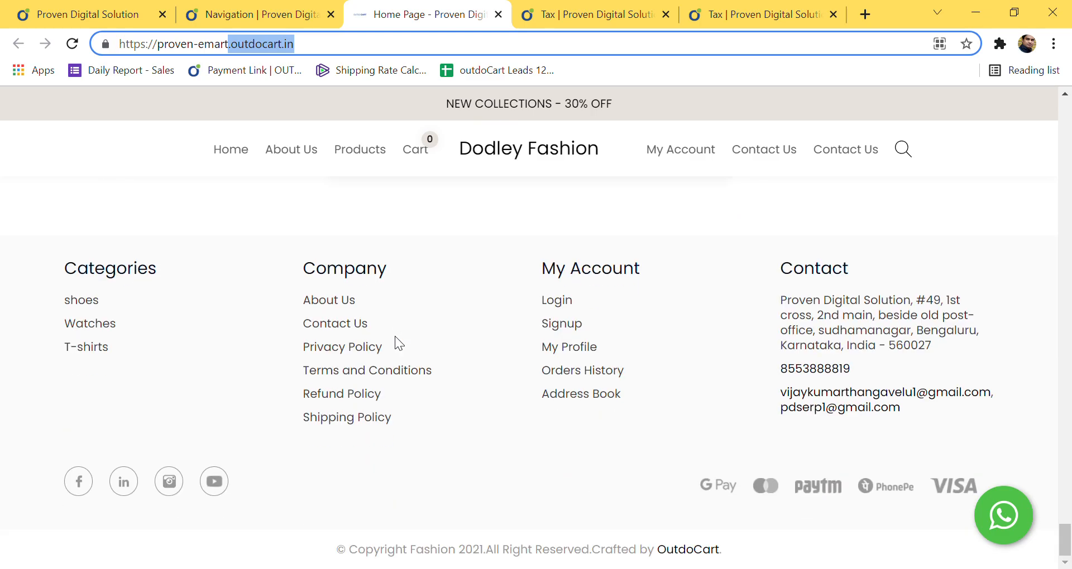
scroll(400, 337, up, 10)
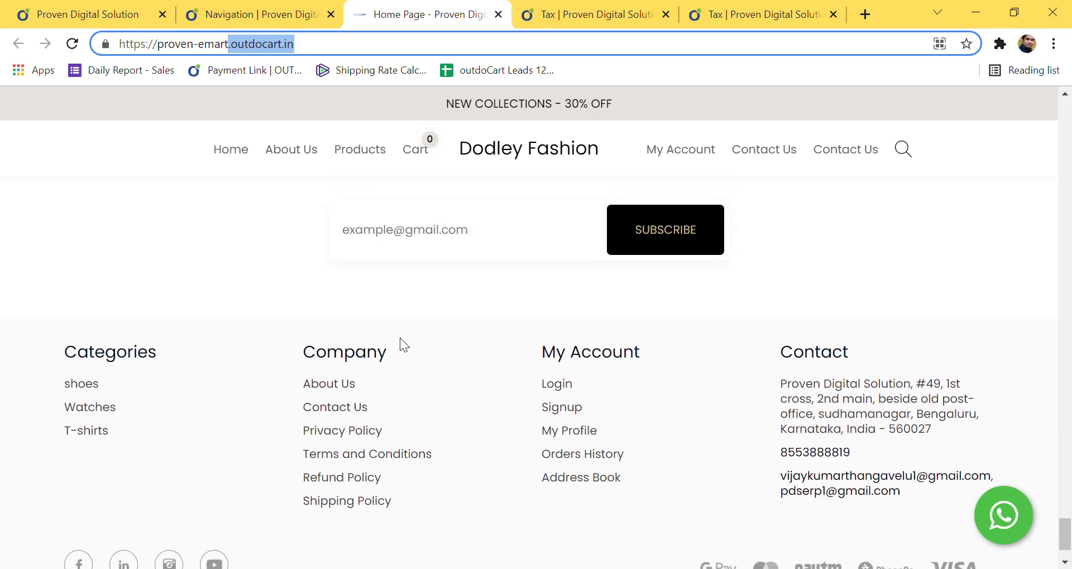
scroll(399, 336, up, 5)
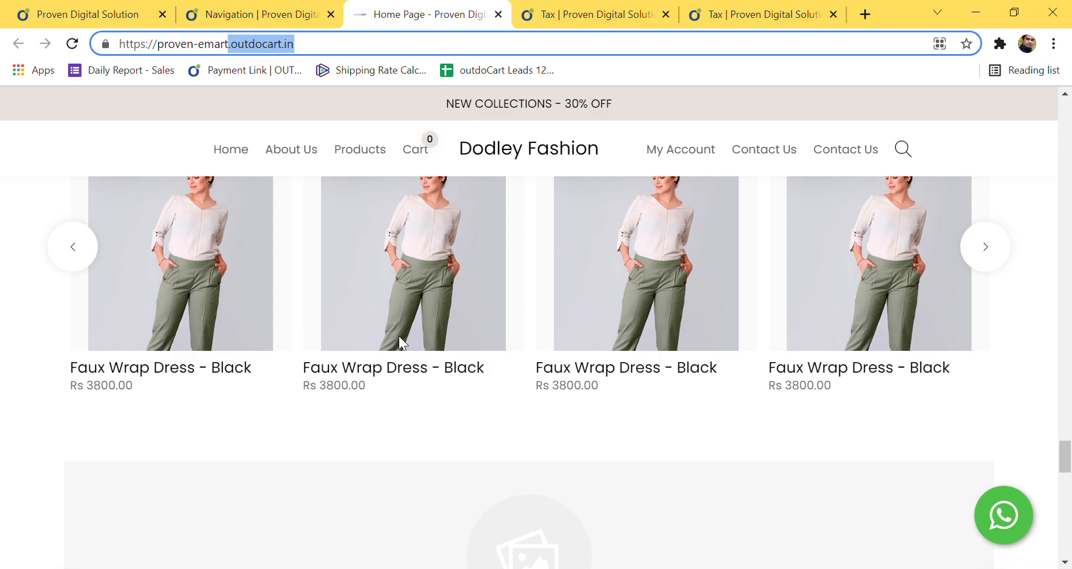
scroll(460, 249, up, 10)
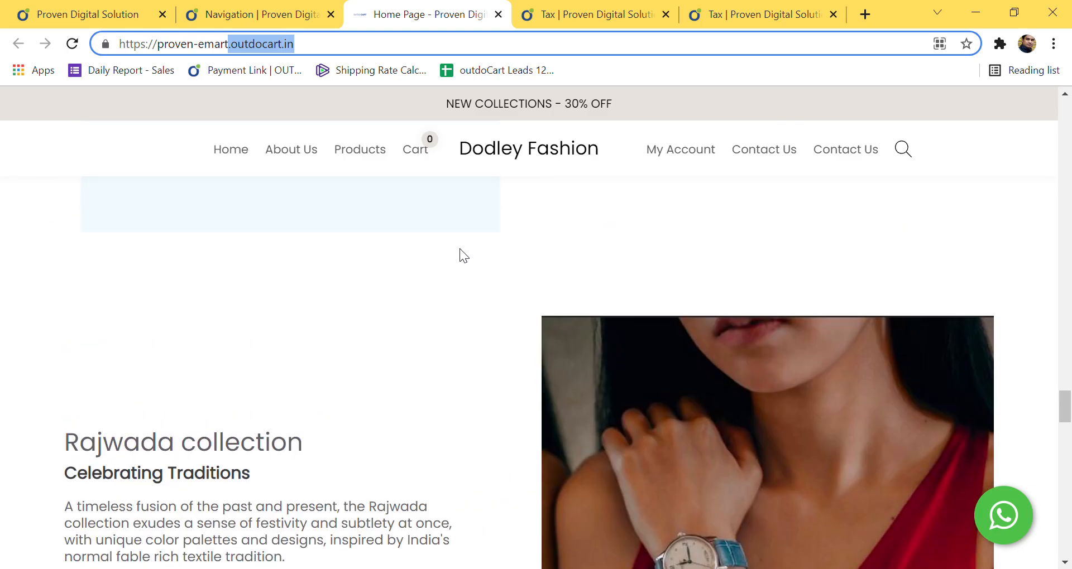
scroll(461, 252, up, 15)
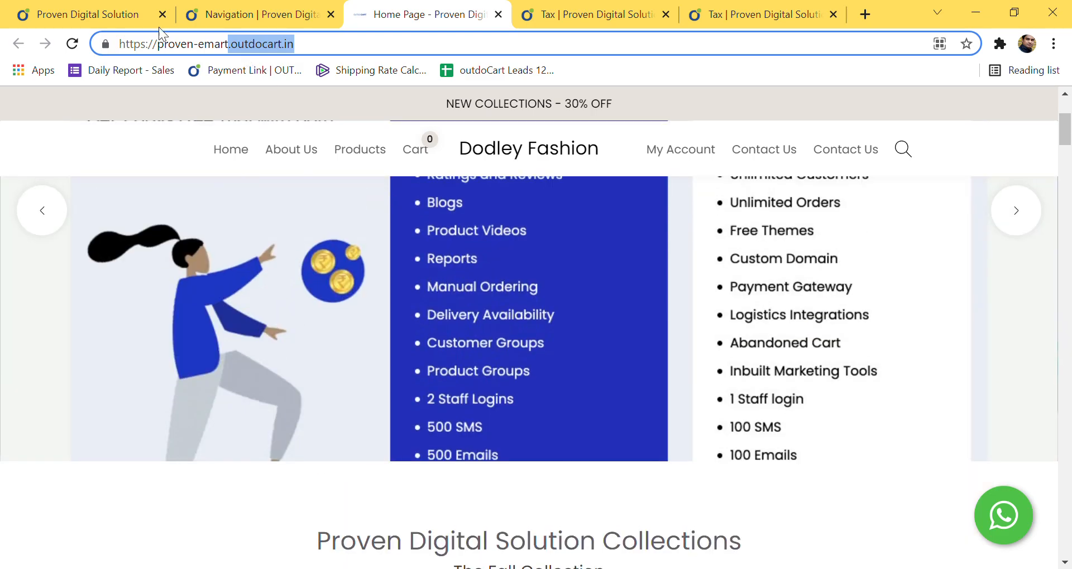
Step: Go to the admin dashboard, check My Subscription and dismiss the renewal banner
click(159, 27)
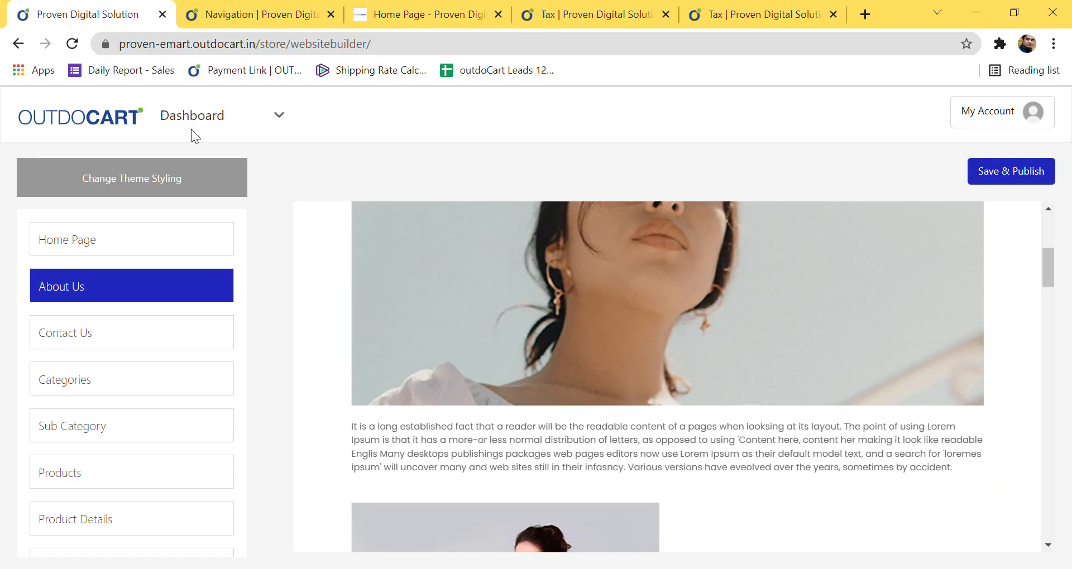
click(243, 22)
click(78, 186)
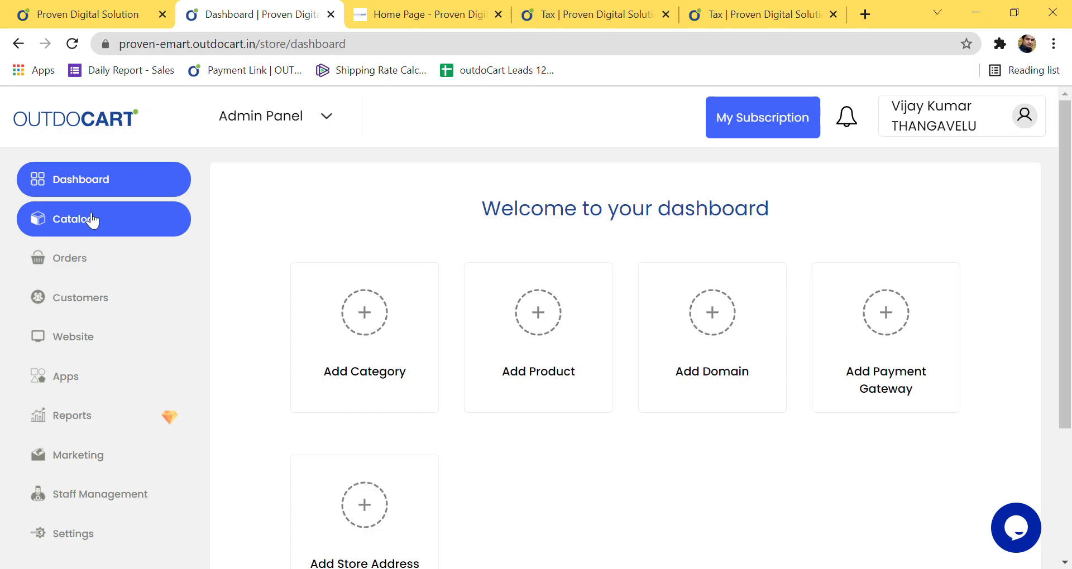
click(781, 120)
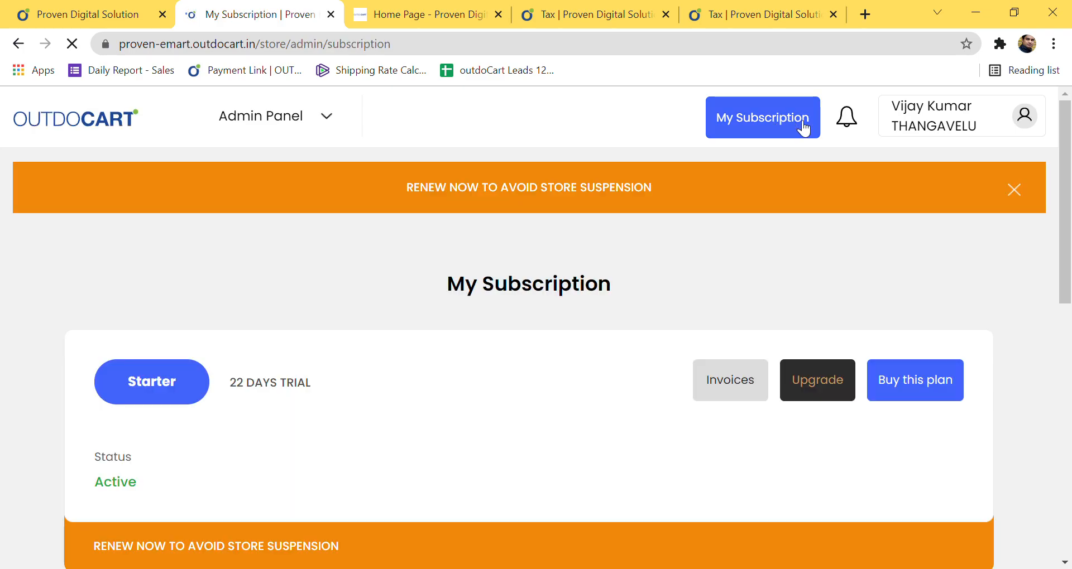
click(1015, 192)
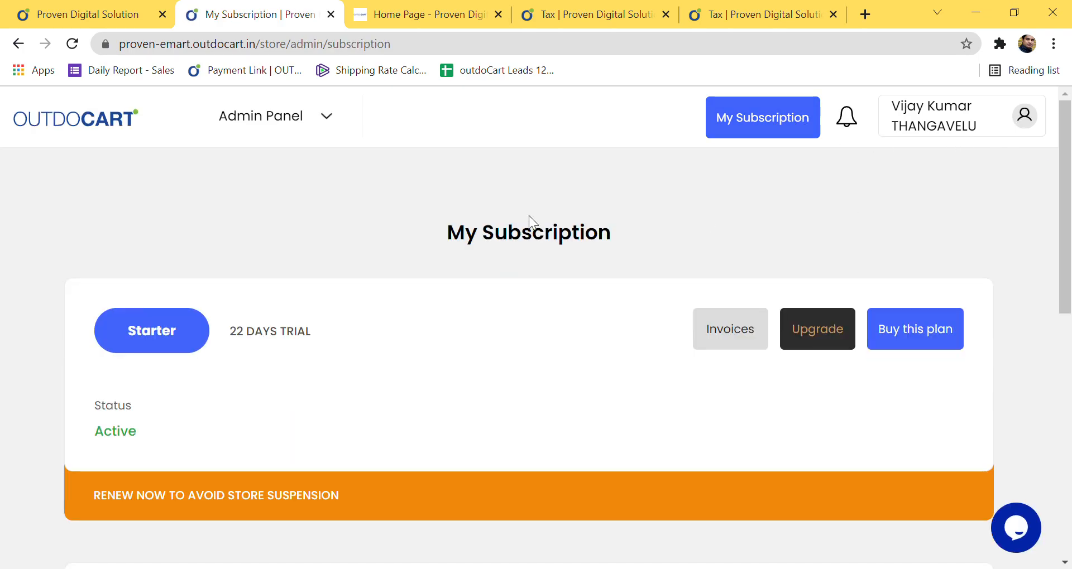
Step: Return to the Dashboard via the area switcher and briefly expand the Catalog section
click(267, 133)
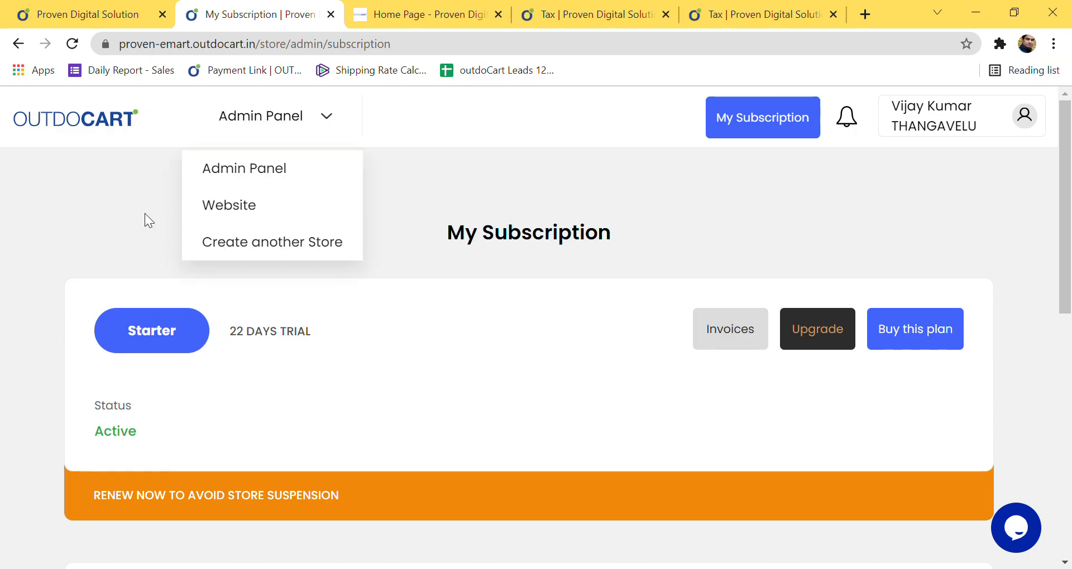
click(98, 125)
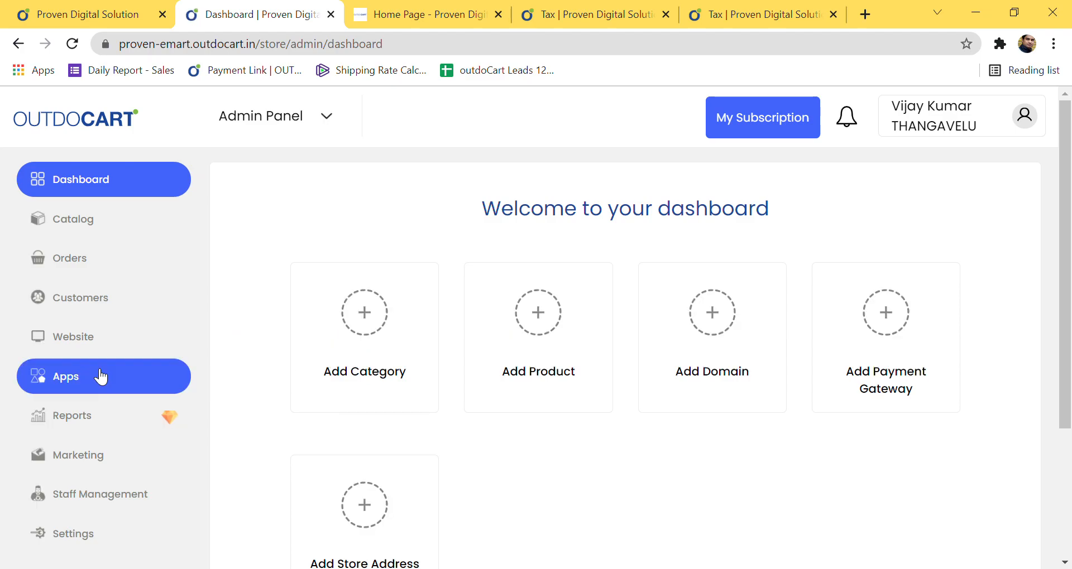
click(94, 220)
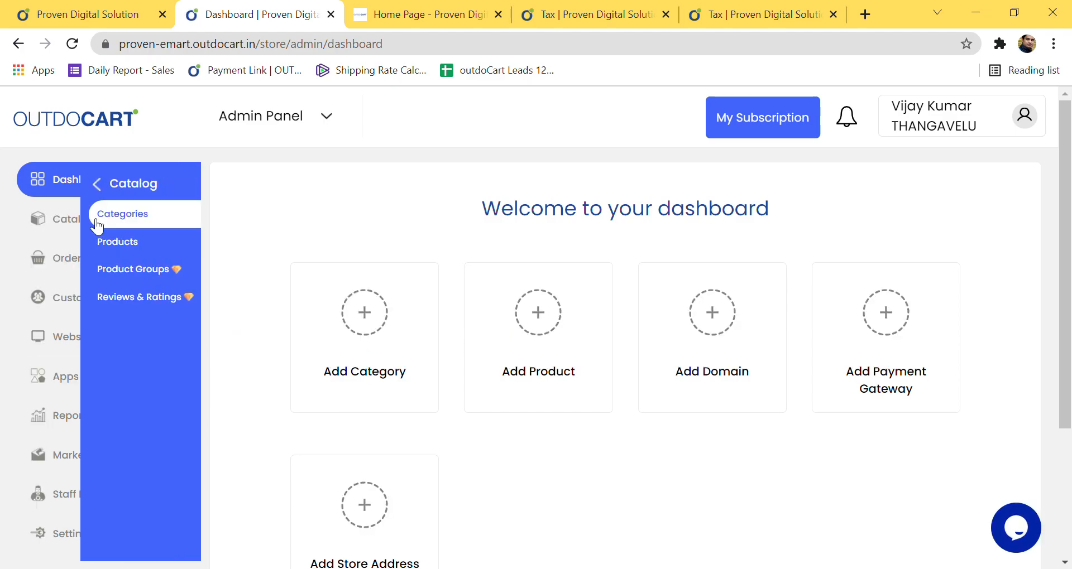
click(73, 185)
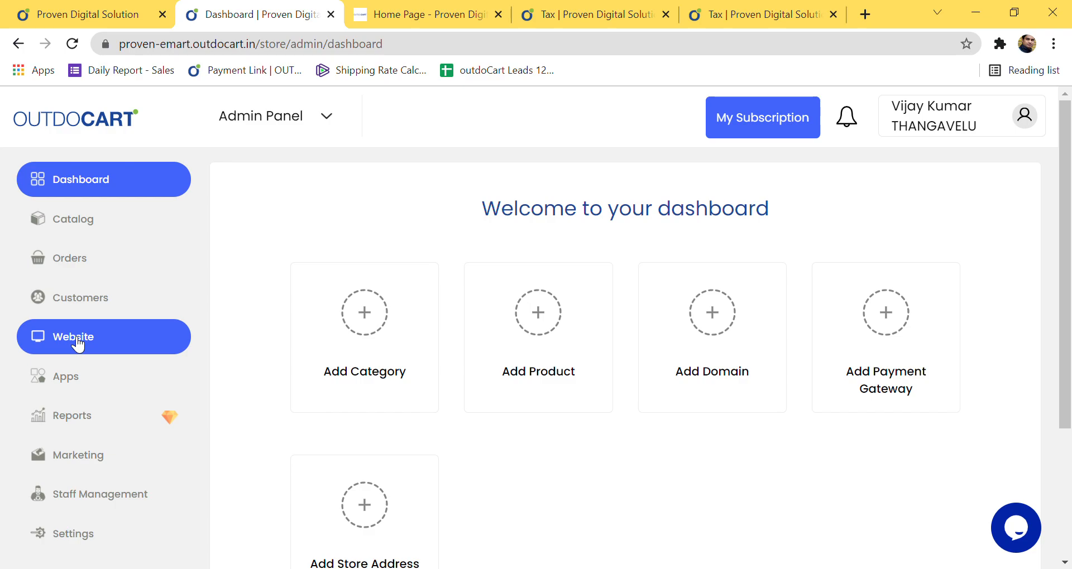
Step: Open Apps and look over the shipping, payment gateway and other integrations
click(71, 386)
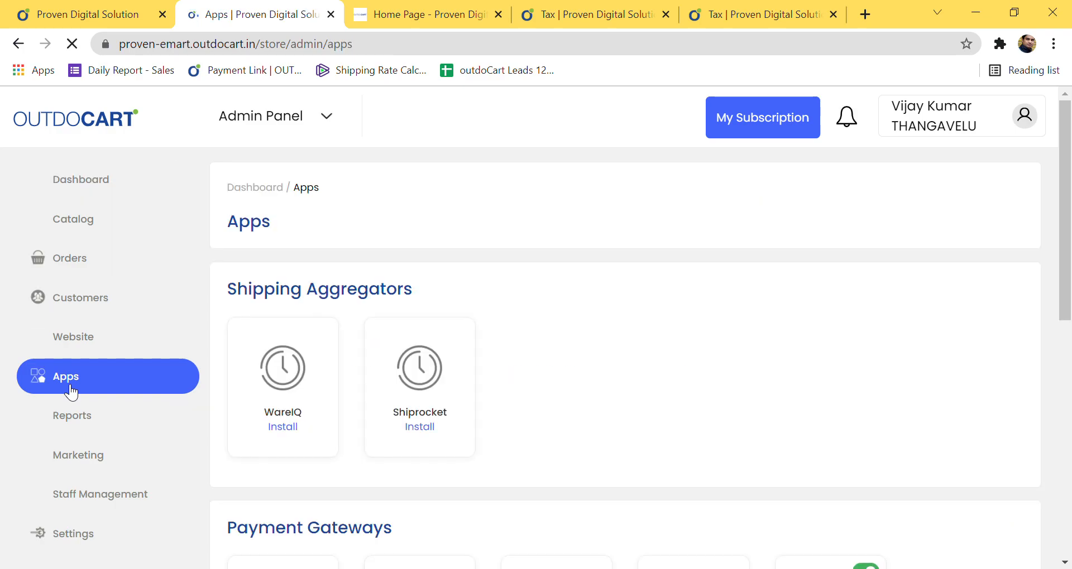
scroll(437, 455, down, 9)
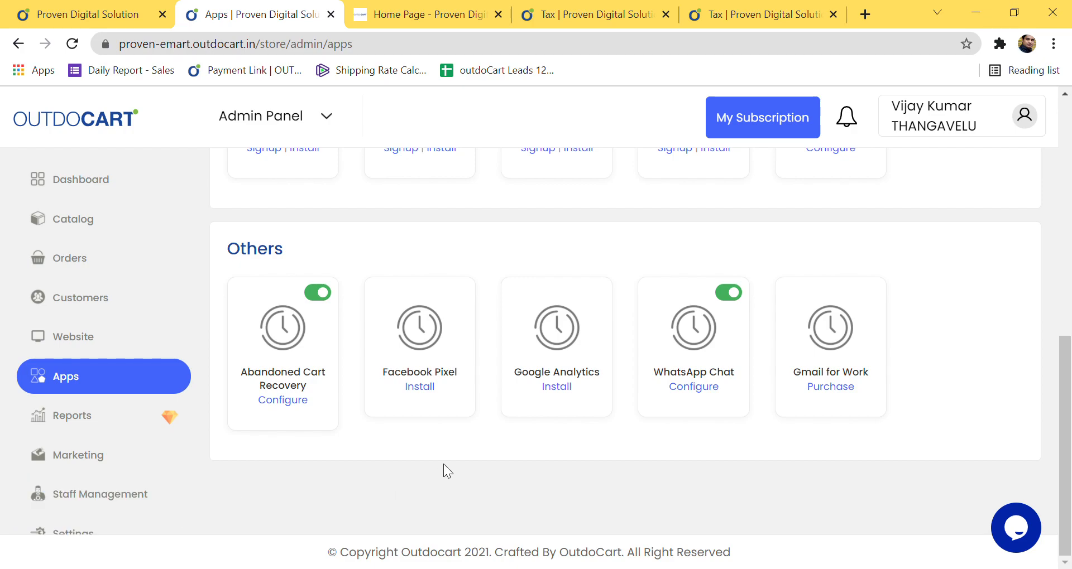
scroll(444, 464, up, 10)
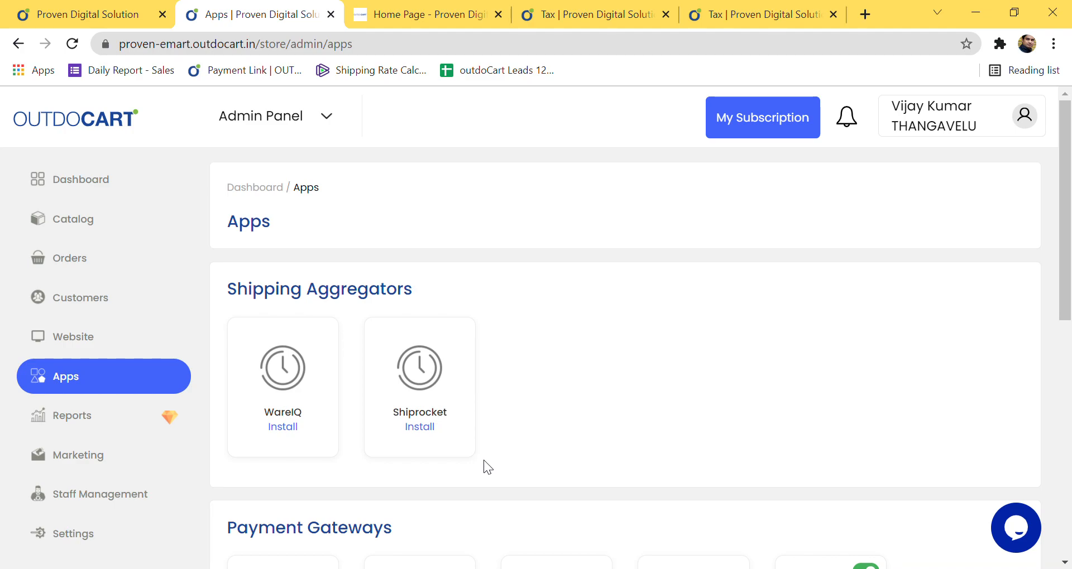
Step: Switch to the live storefront and open its About Us page from the header
click(383, 4)
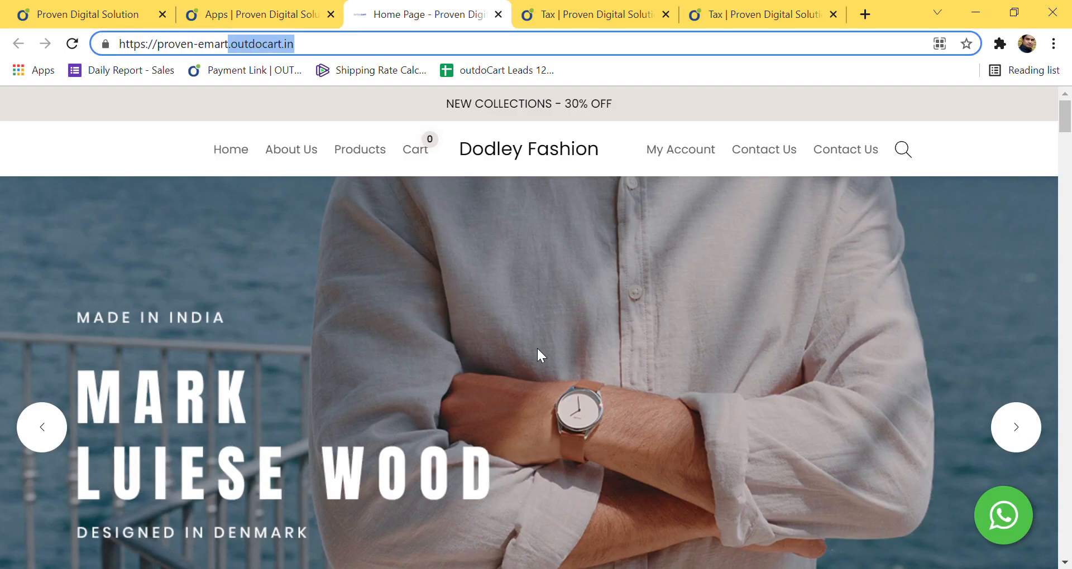
scroll(538, 346, down, 1)
scroll(537, 351, down, 20)
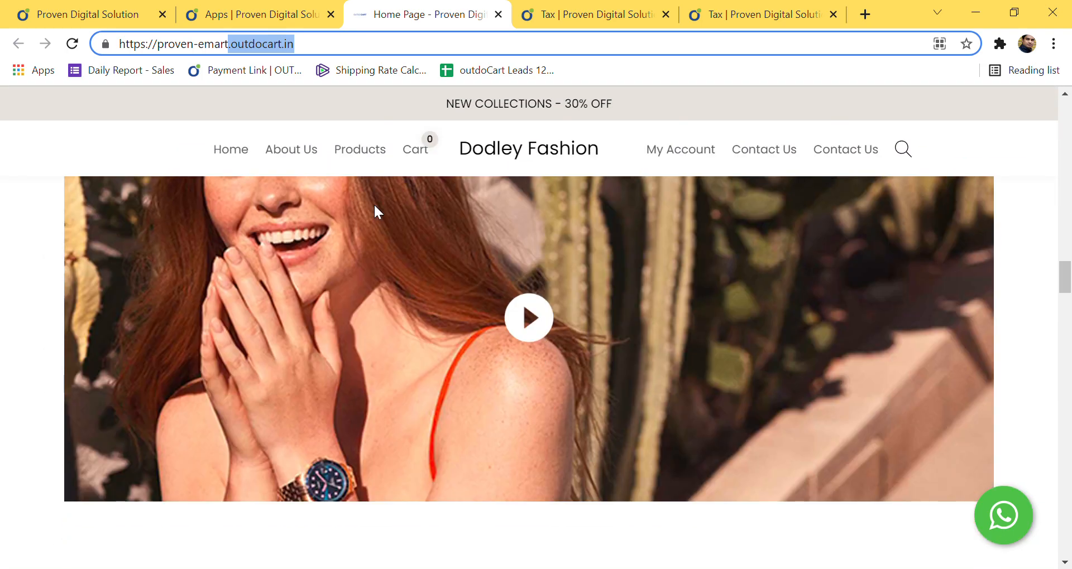
click(274, 141)
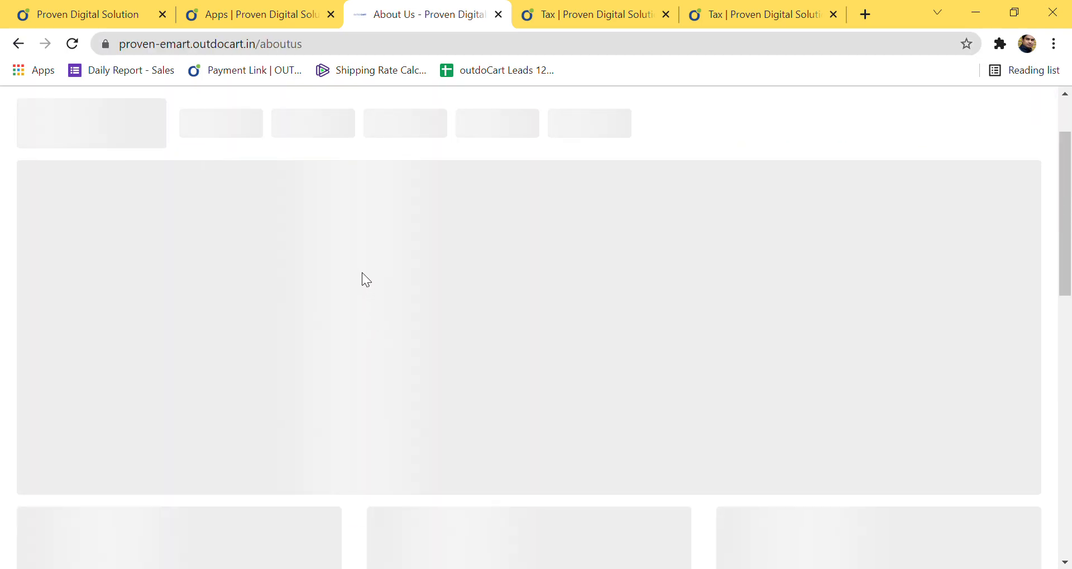
Step: Scroll the About Us page down to the footer and back, then return to the Website Builder
scroll(454, 402, down, 15)
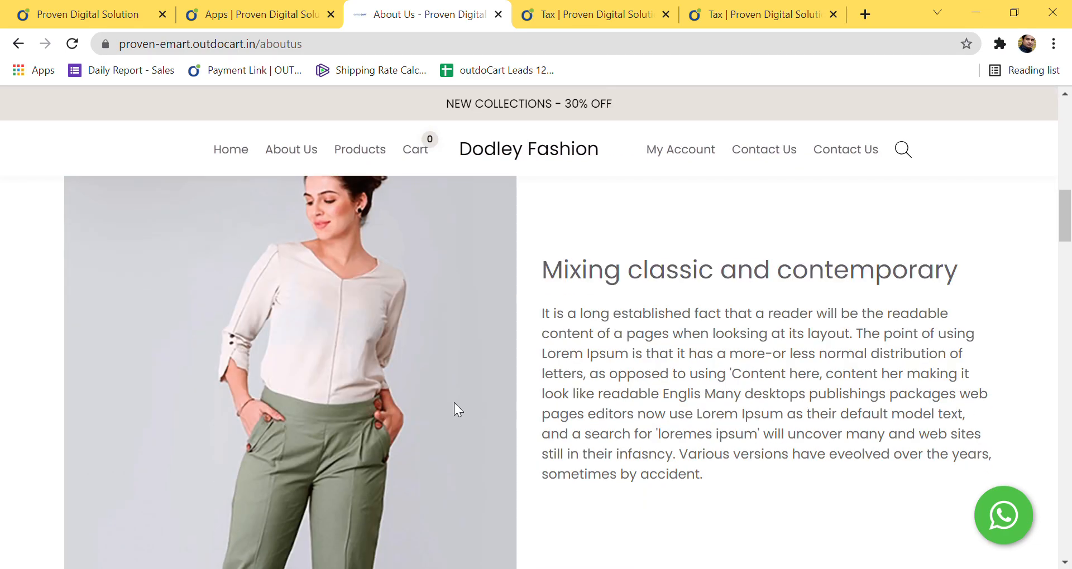
scroll(454, 403, down, 8)
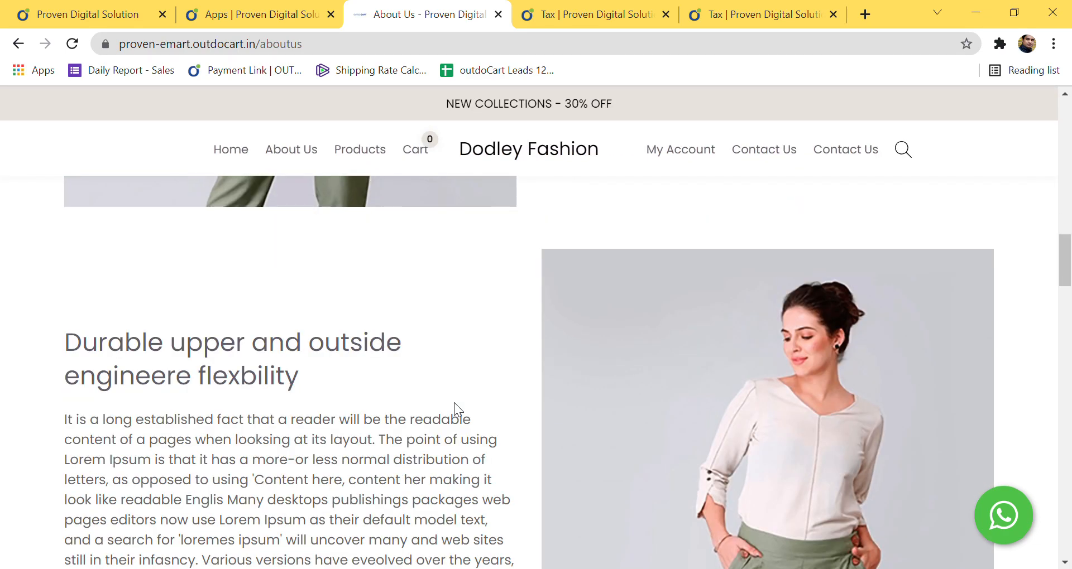
scroll(452, 405, down, 6)
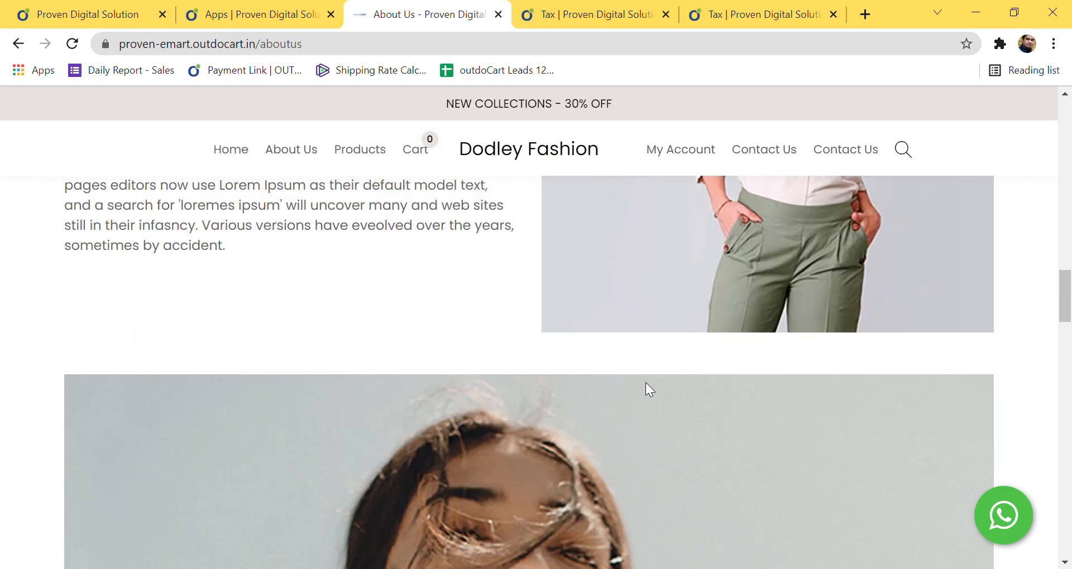
scroll(596, 381, down, 4)
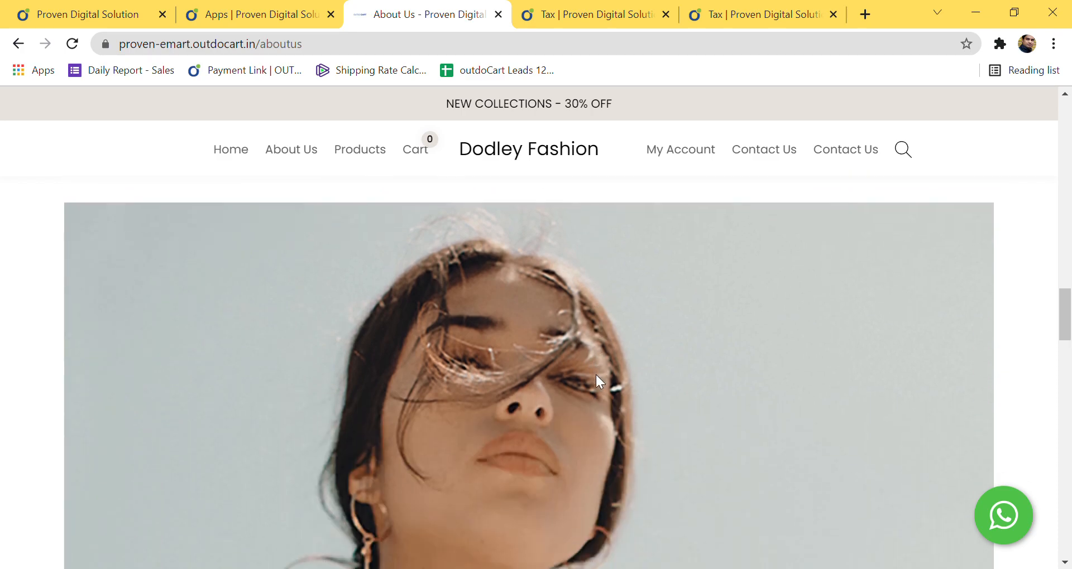
scroll(596, 382, down, 10)
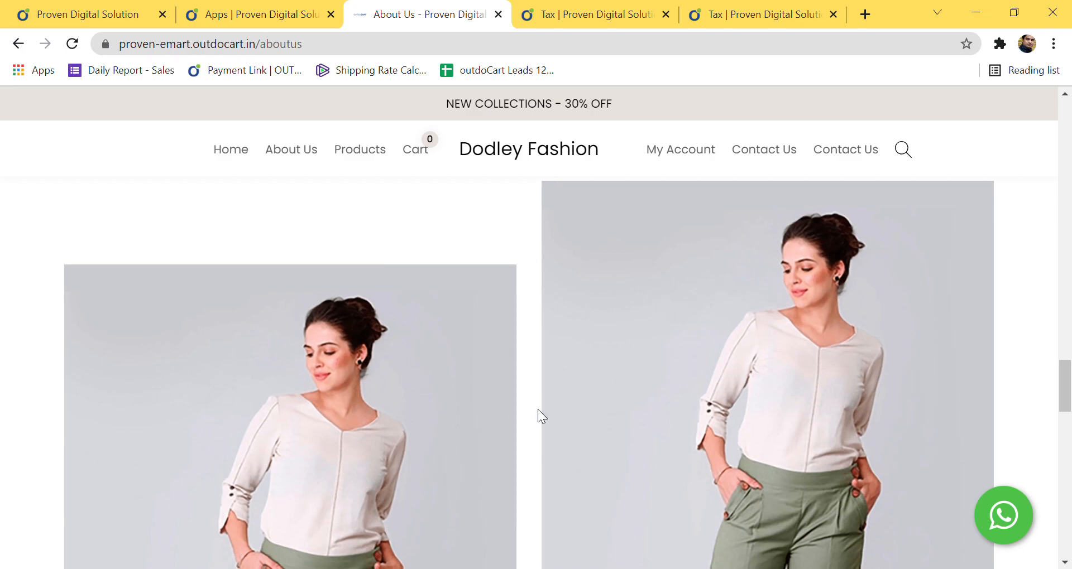
scroll(537, 410, down, 12)
scroll(540, 412, down, 10)
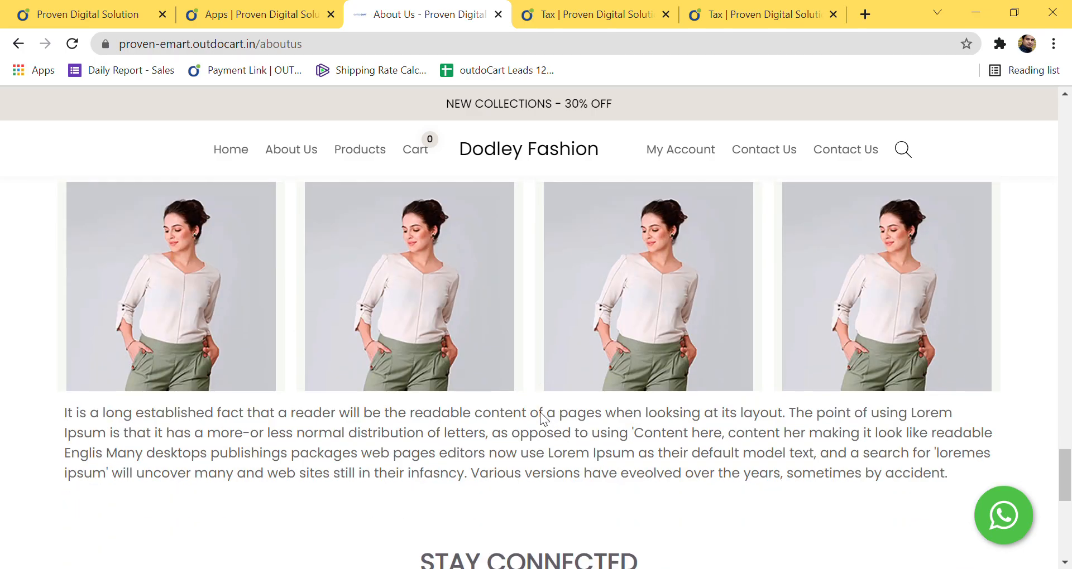
scroll(540, 412, down, 3)
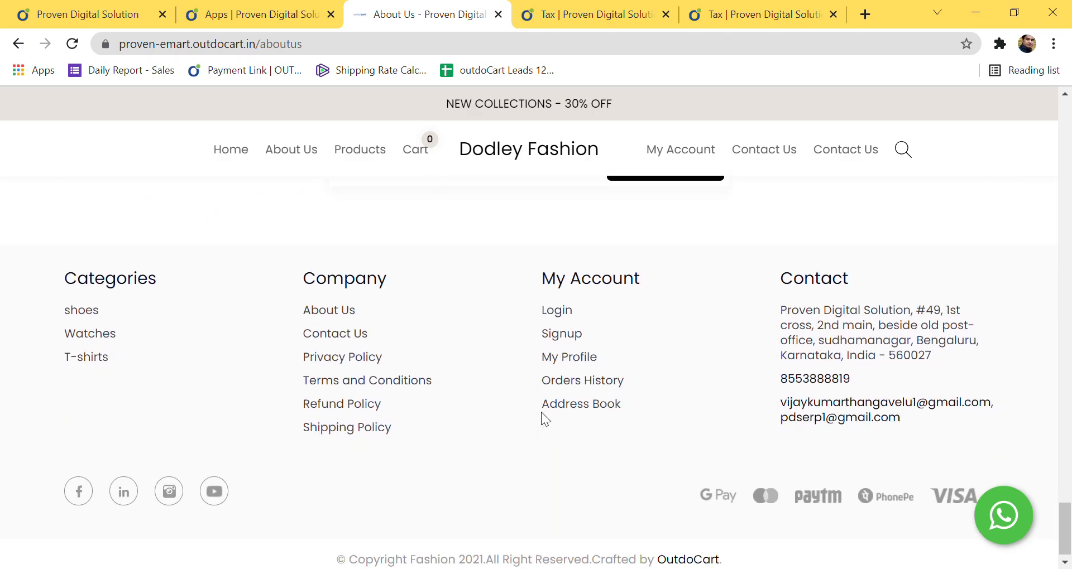
scroll(541, 412, up, 10)
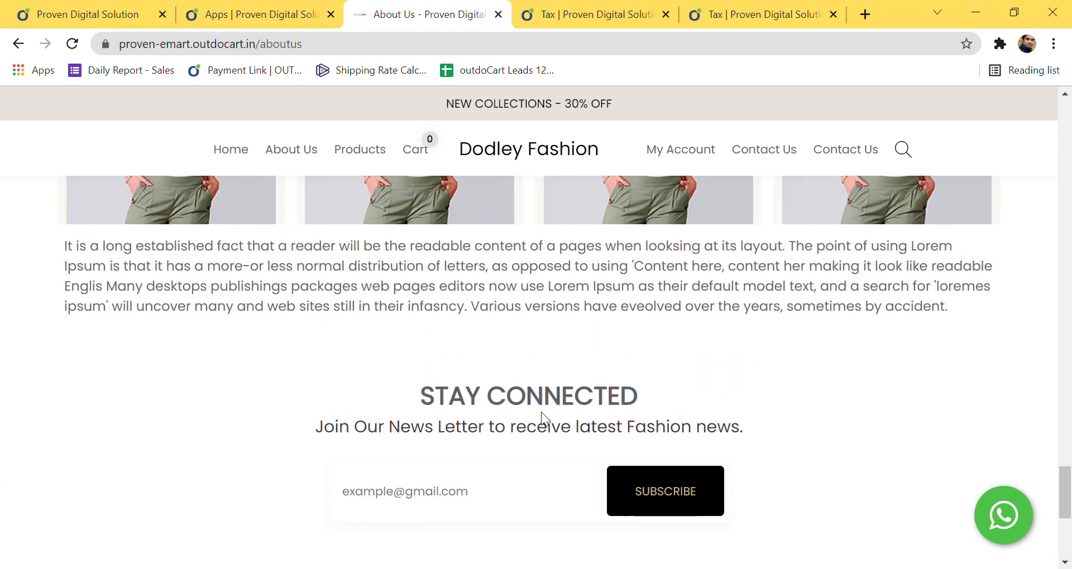
scroll(541, 412, up, 10)
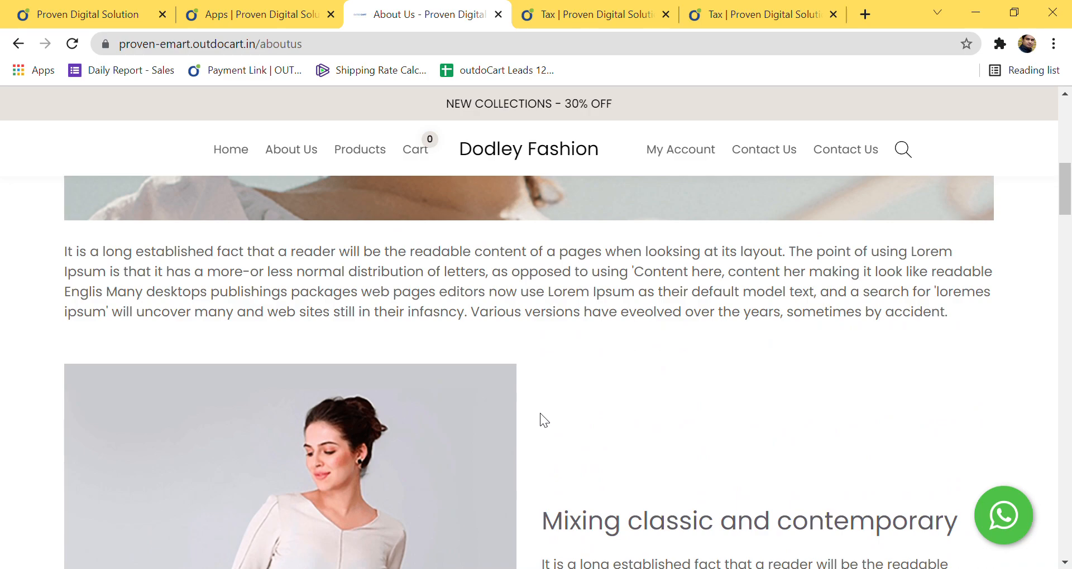
scroll(540, 413, up, 8)
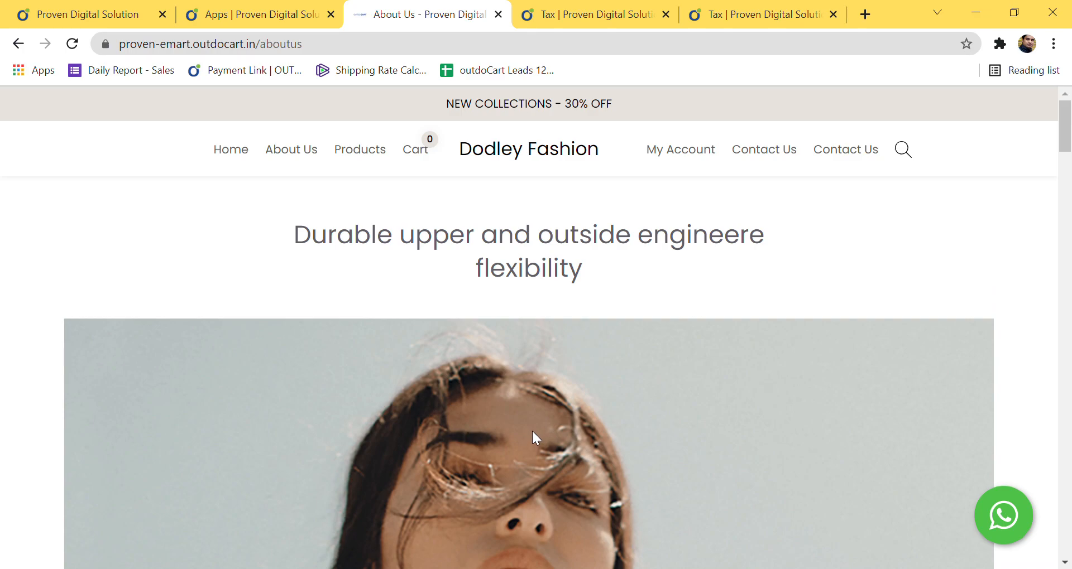
scroll(532, 430, down, 8)
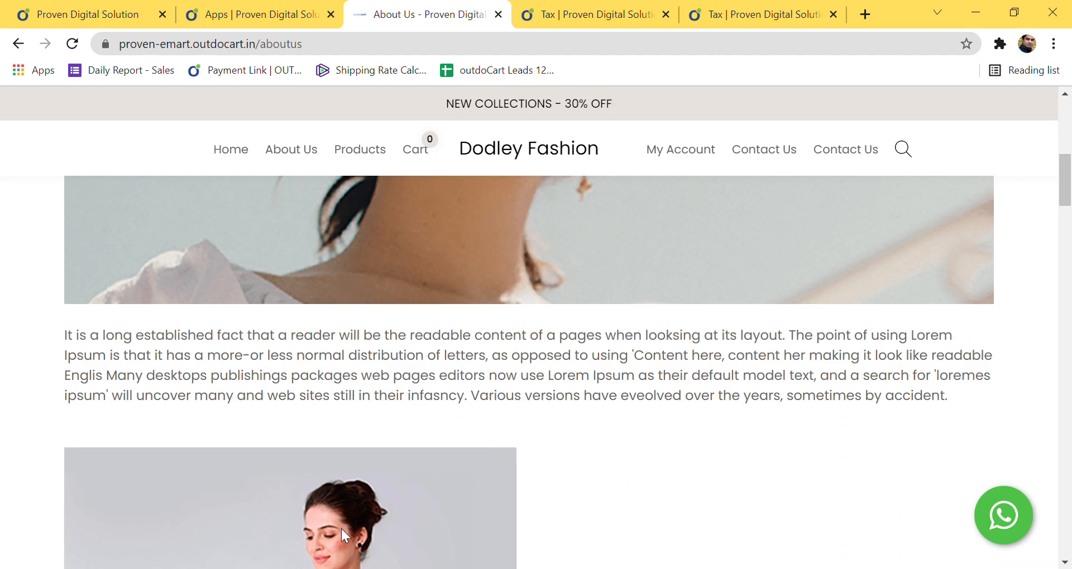
scroll(341, 528, down, 3)
scroll(343, 528, up, 5)
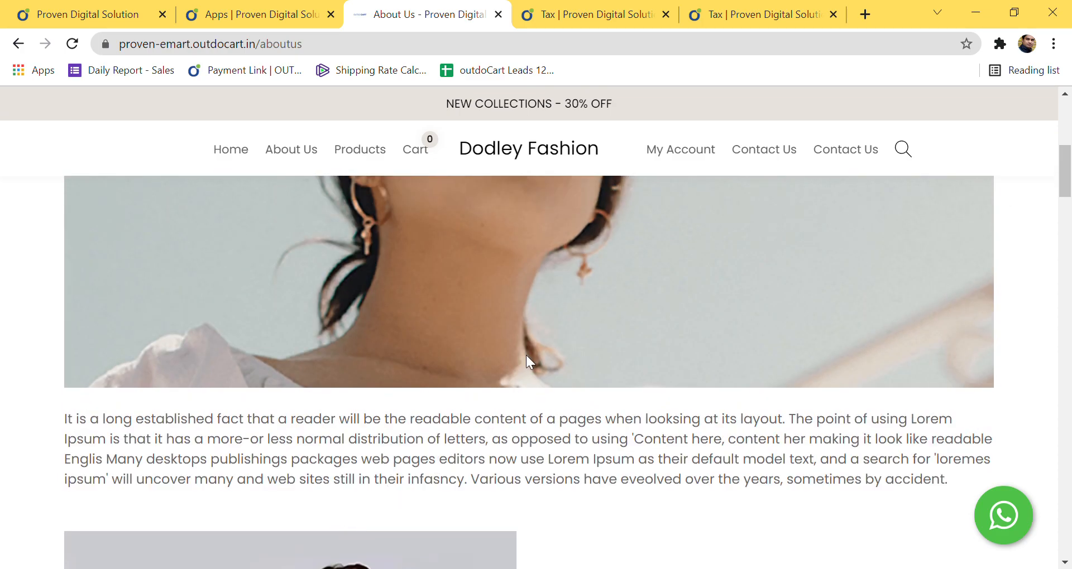
scroll(612, 366, up, 5)
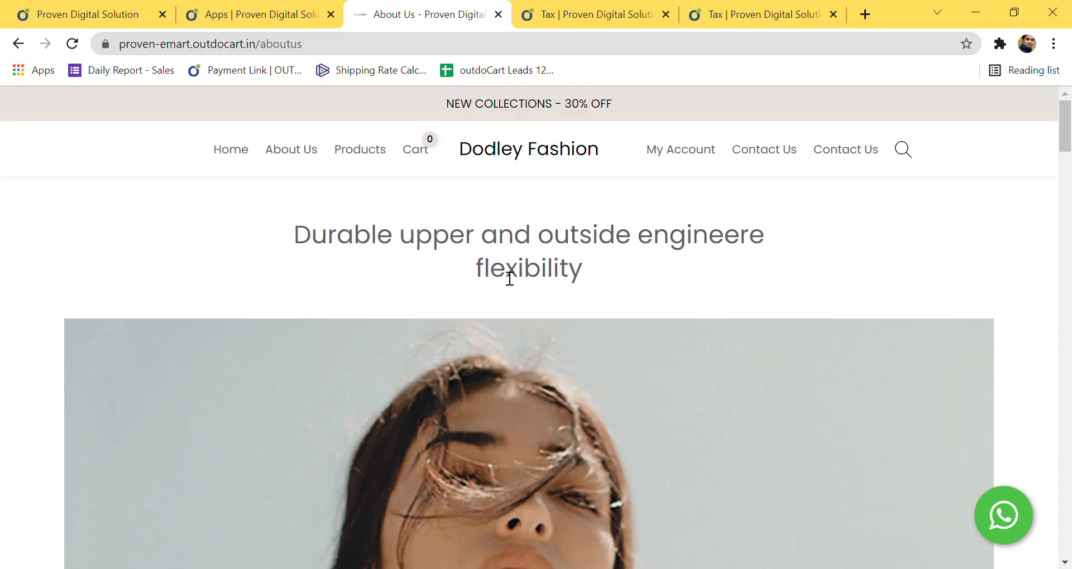
click(132, 8)
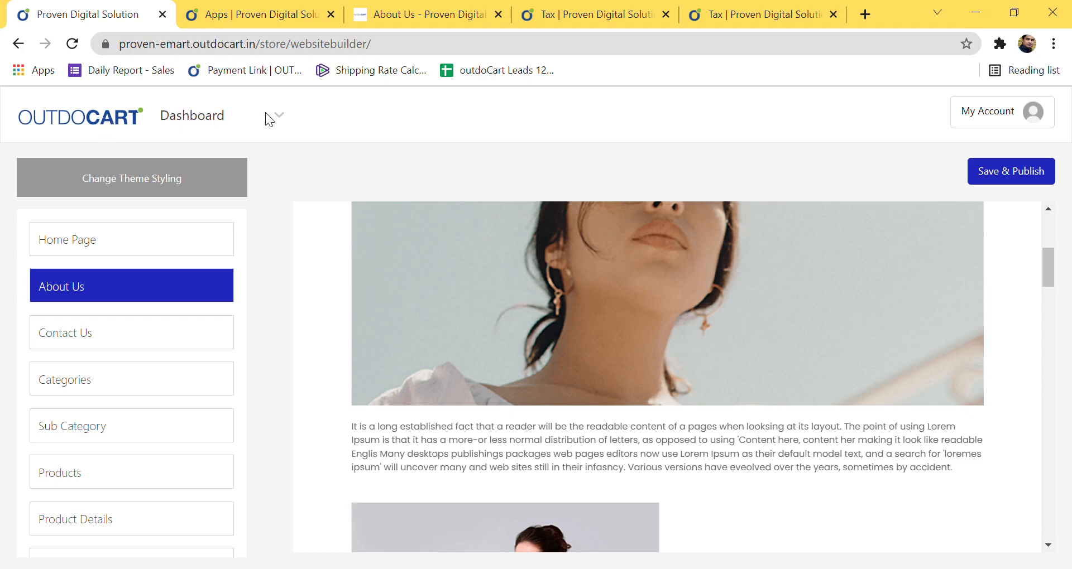
Step: From the Dashboard menu, access the Proven Digital Solution store's admin dashboard in a new tab
click(279, 118)
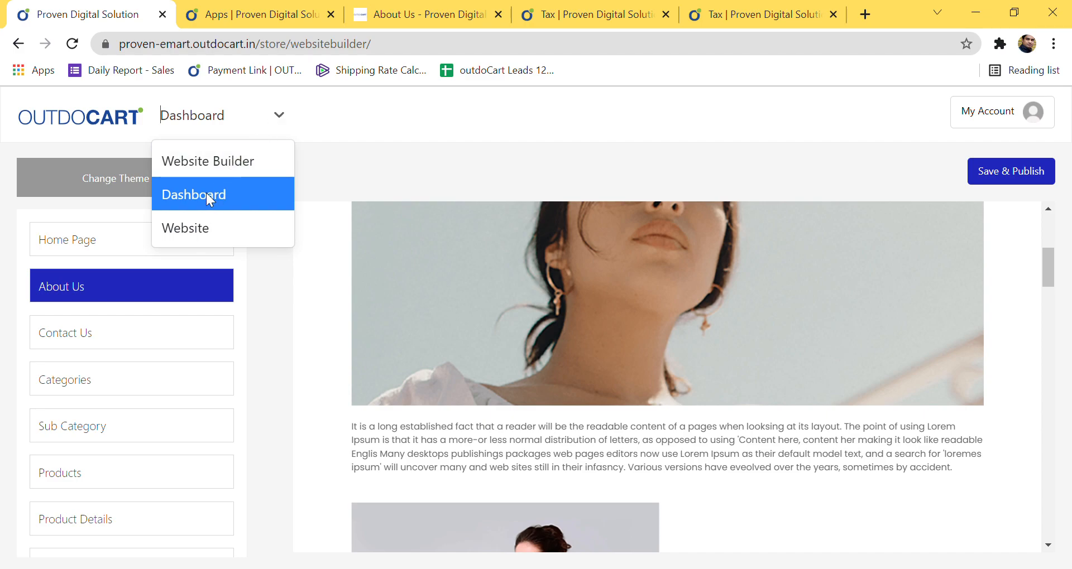
click(206, 192)
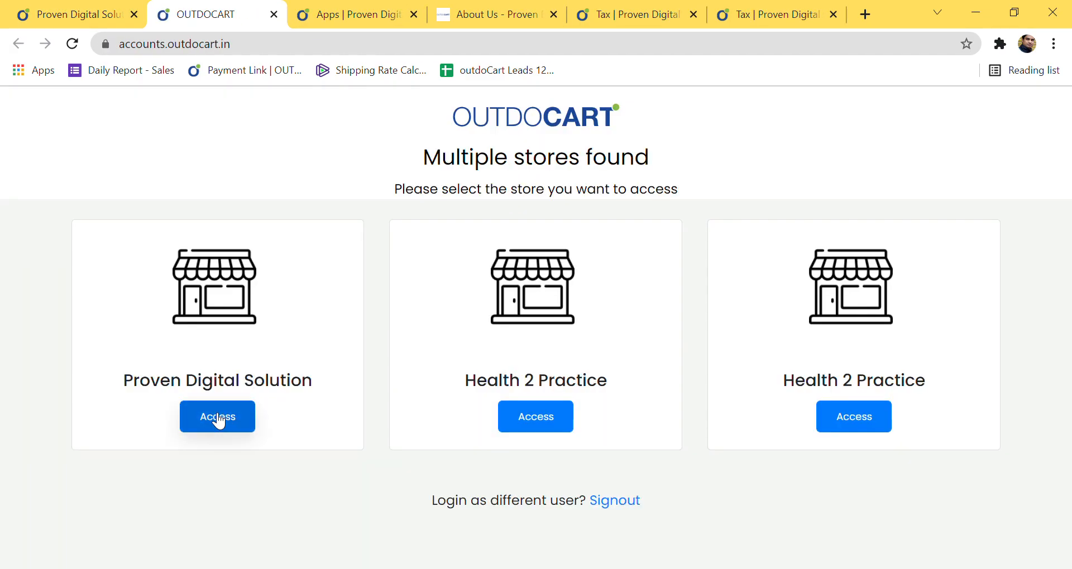
click(252, 428)
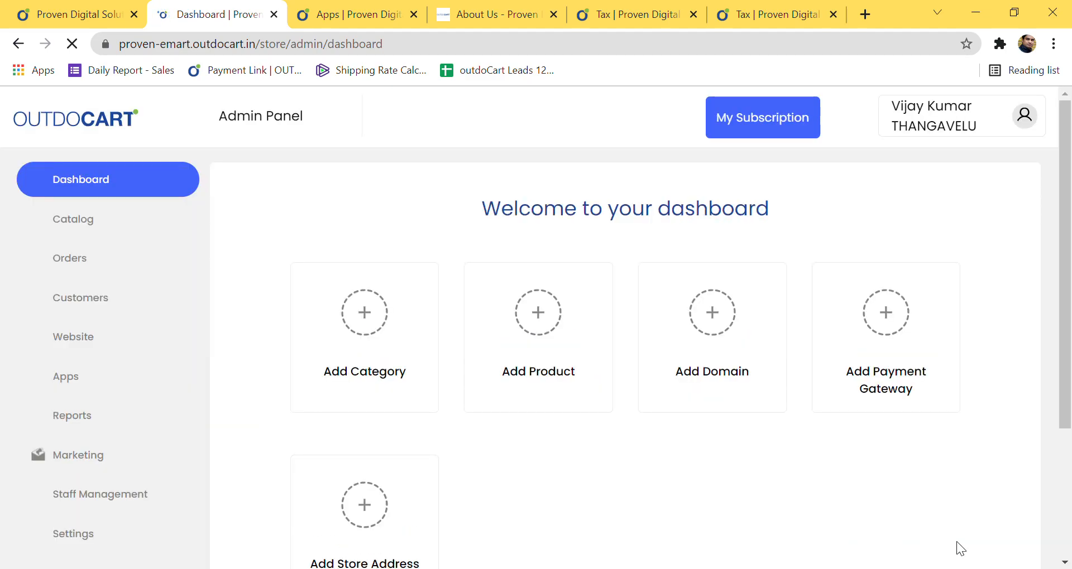
scroll(910, 456, down, 3)
scroll(911, 462, up, 2)
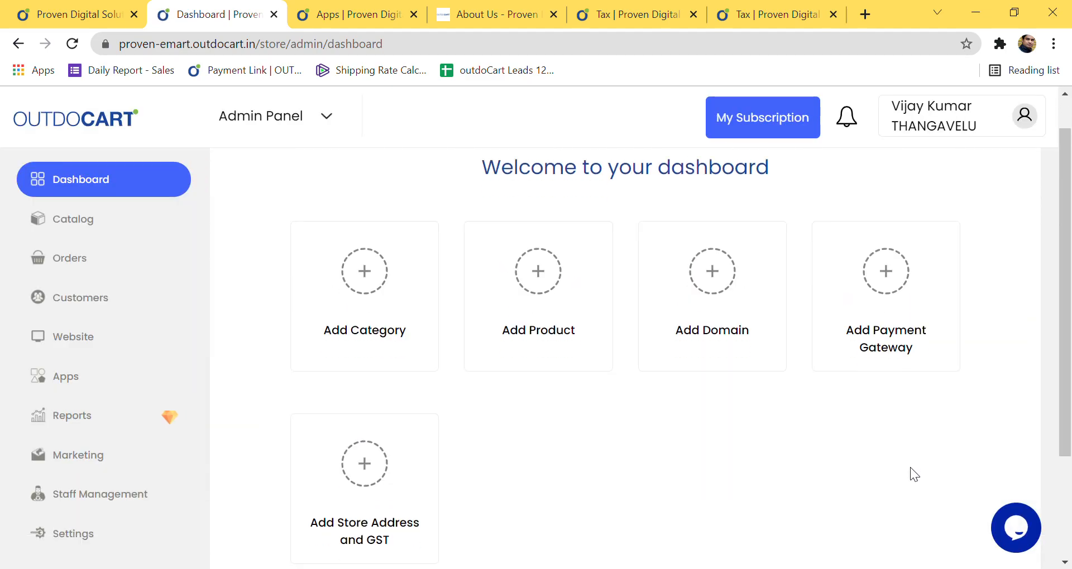
scroll(910, 468, down, 1)
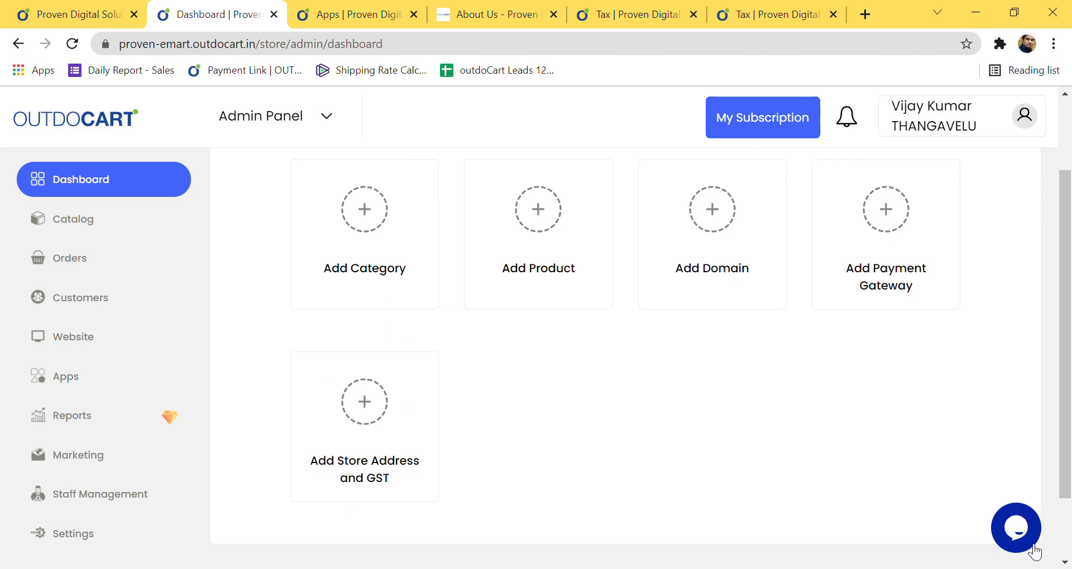
Step: Open the help chat widget, enter a throwaway query in Search for answers, then clear it
click(1030, 539)
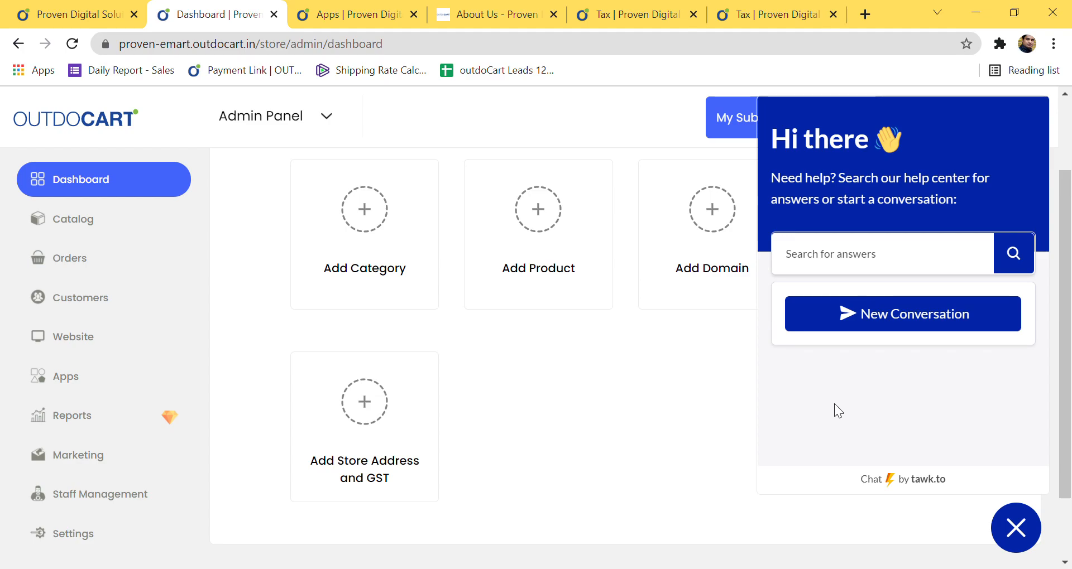
click(832, 267)
text(awwsadvhvzhxcvbzvxcbvcvs)
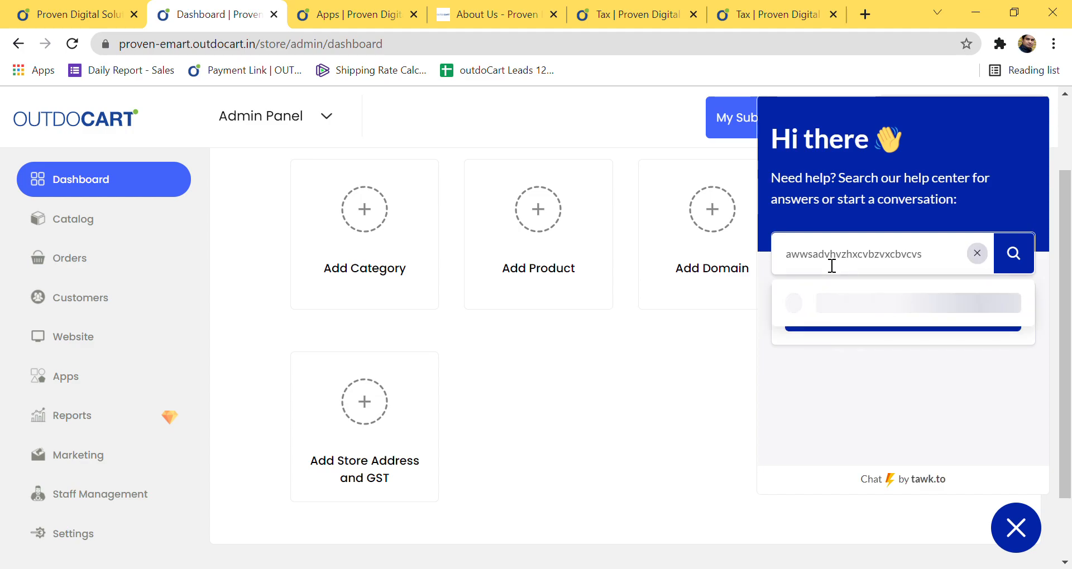
click(978, 254)
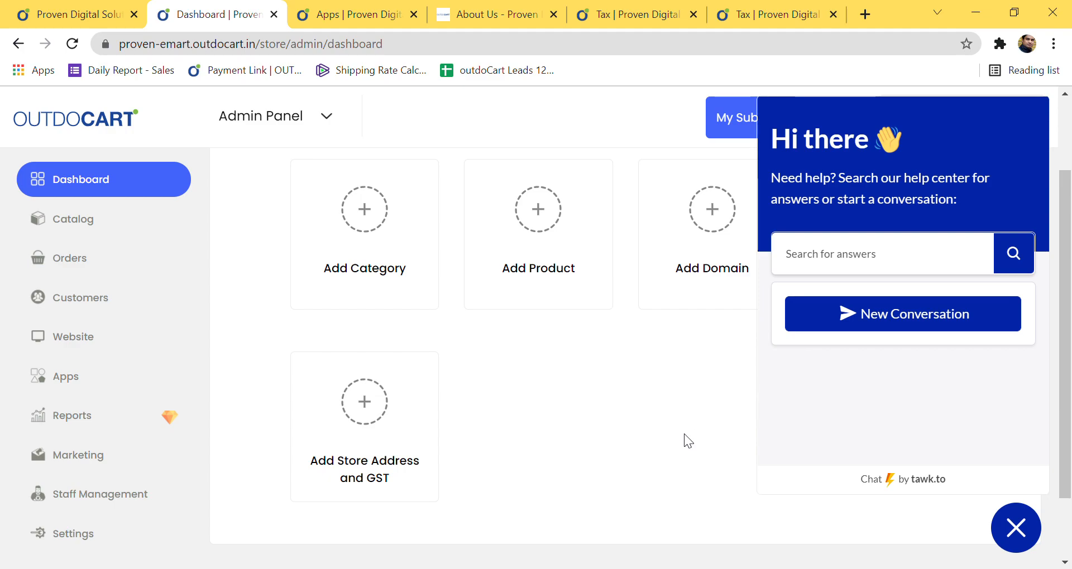
Step: Close the help chat widget, reopen it briefly, then close it again
click(1033, 535)
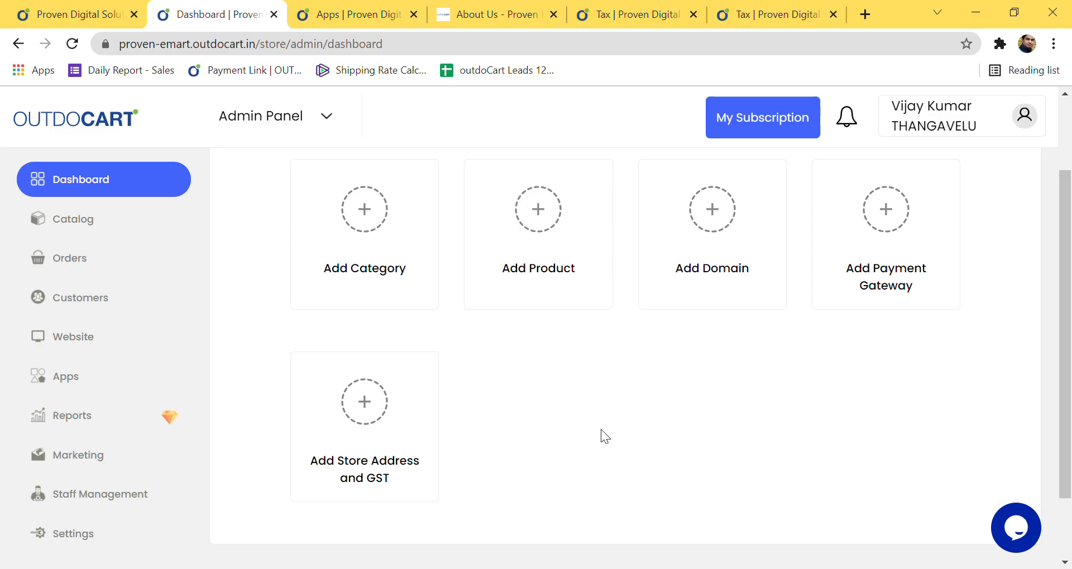
click(1015, 532)
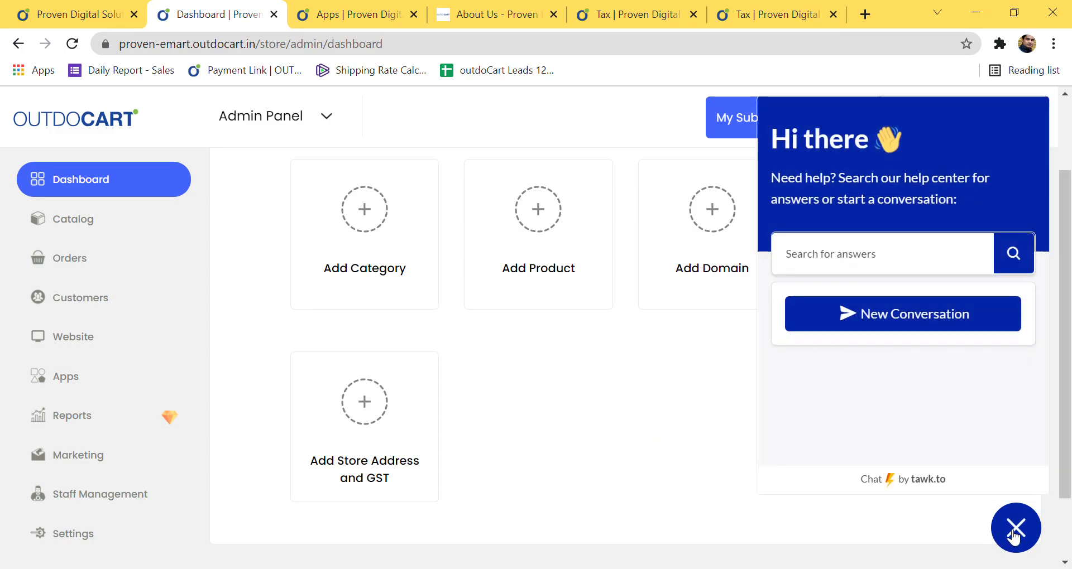
click(1014, 533)
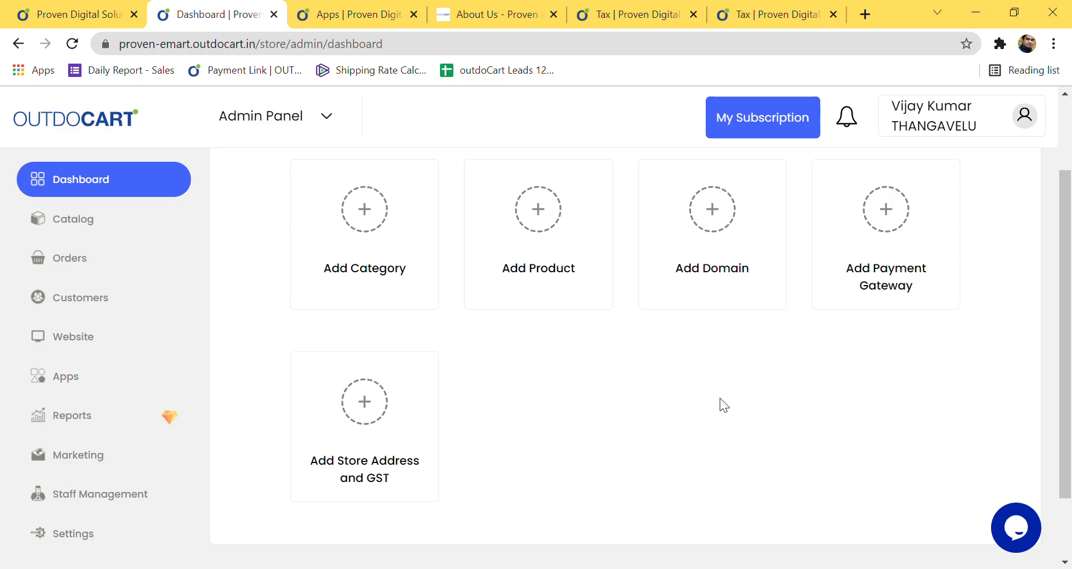